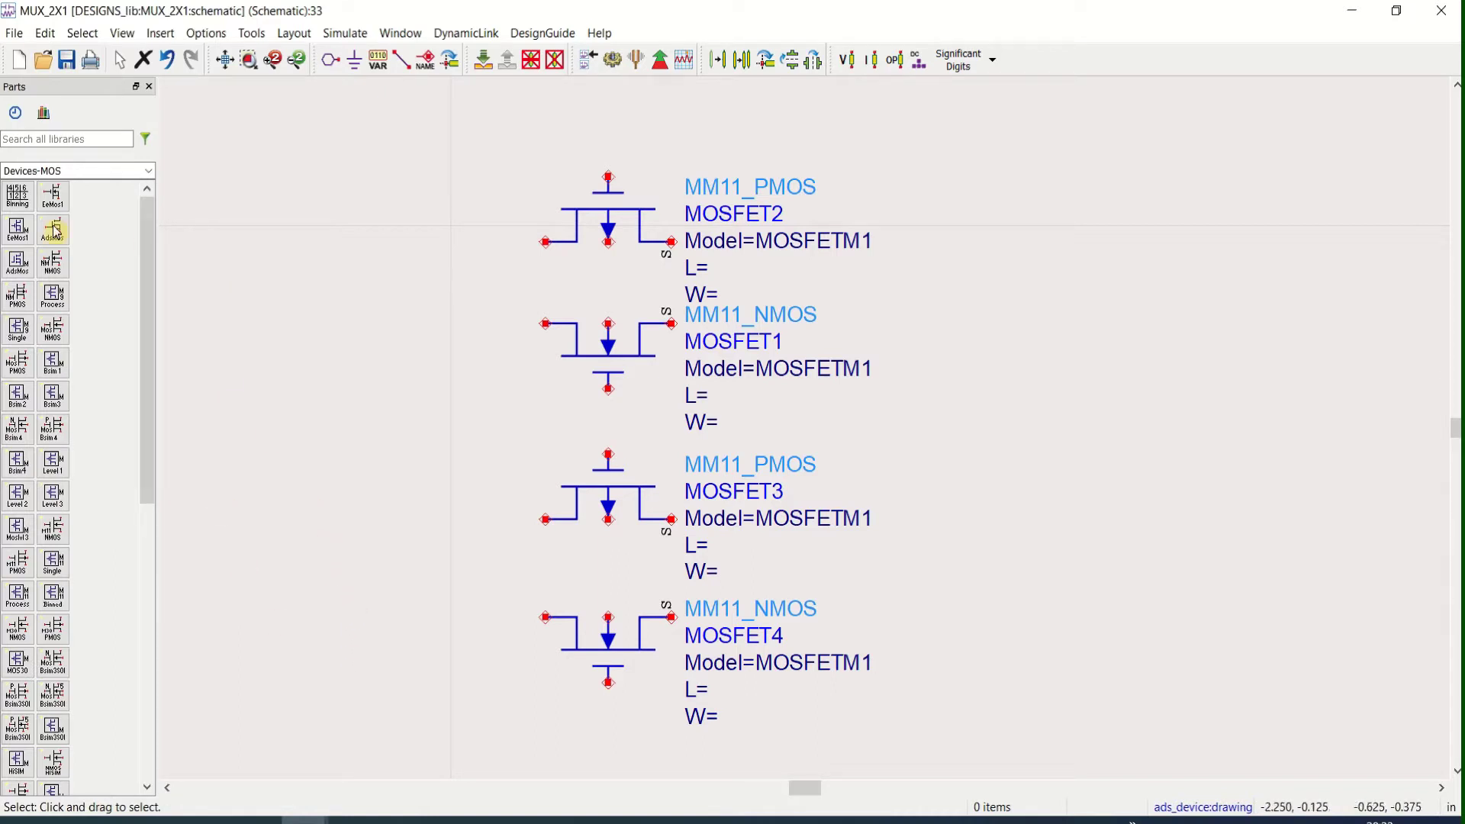
pyautogui.click(149, 172)
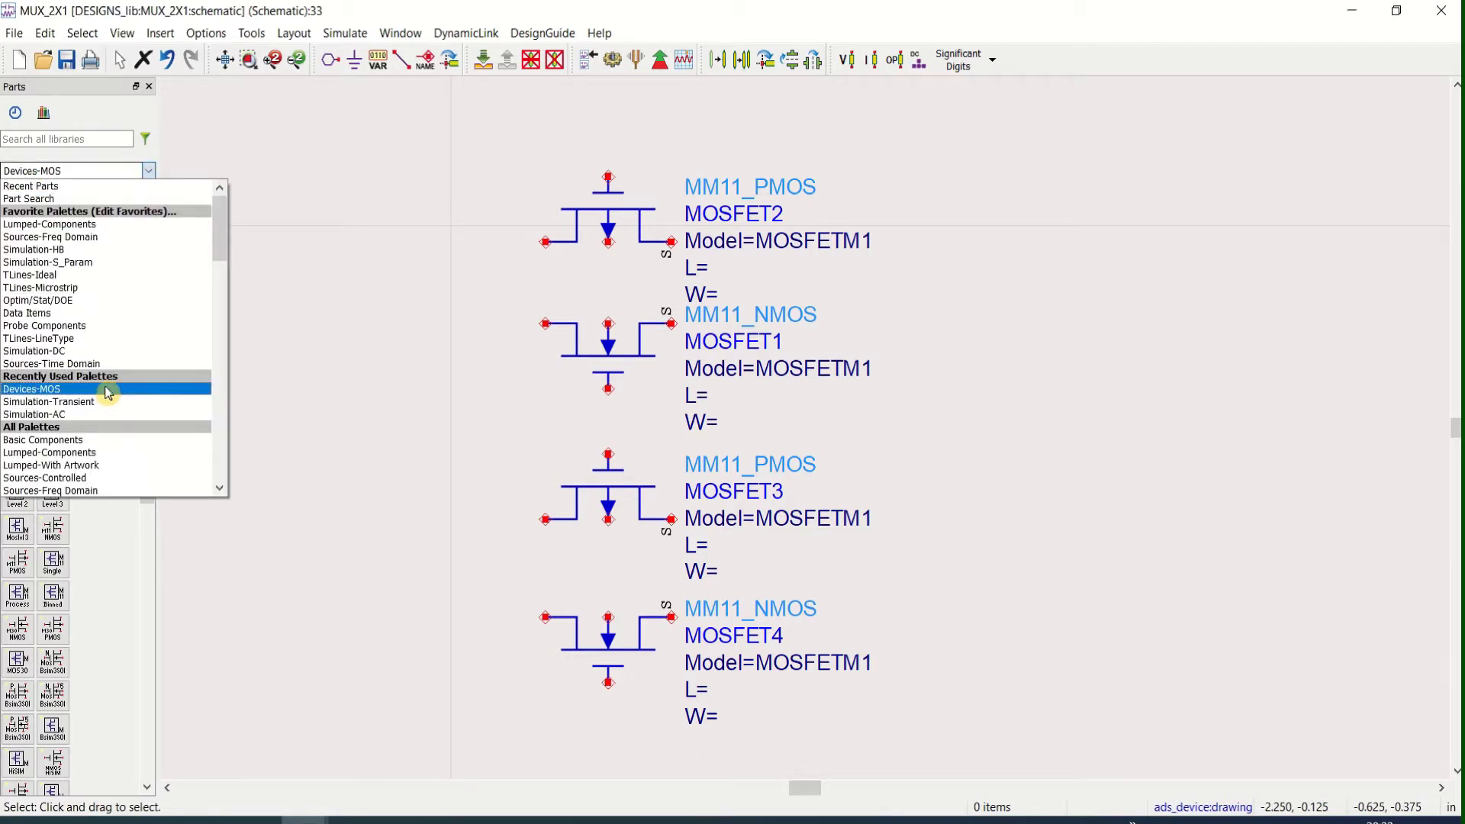
pyautogui.click(107, 390)
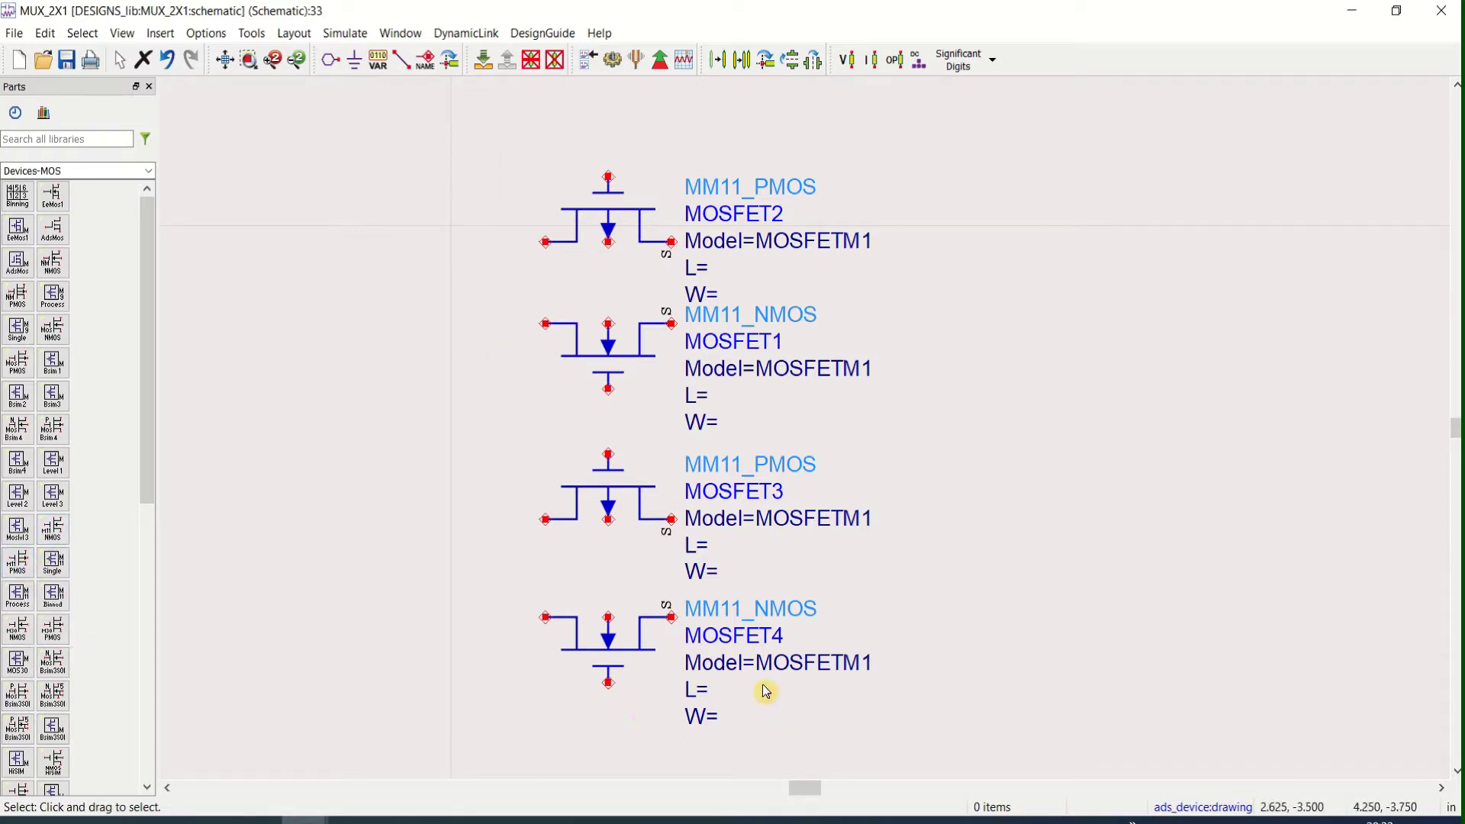
pyautogui.click(600, 235)
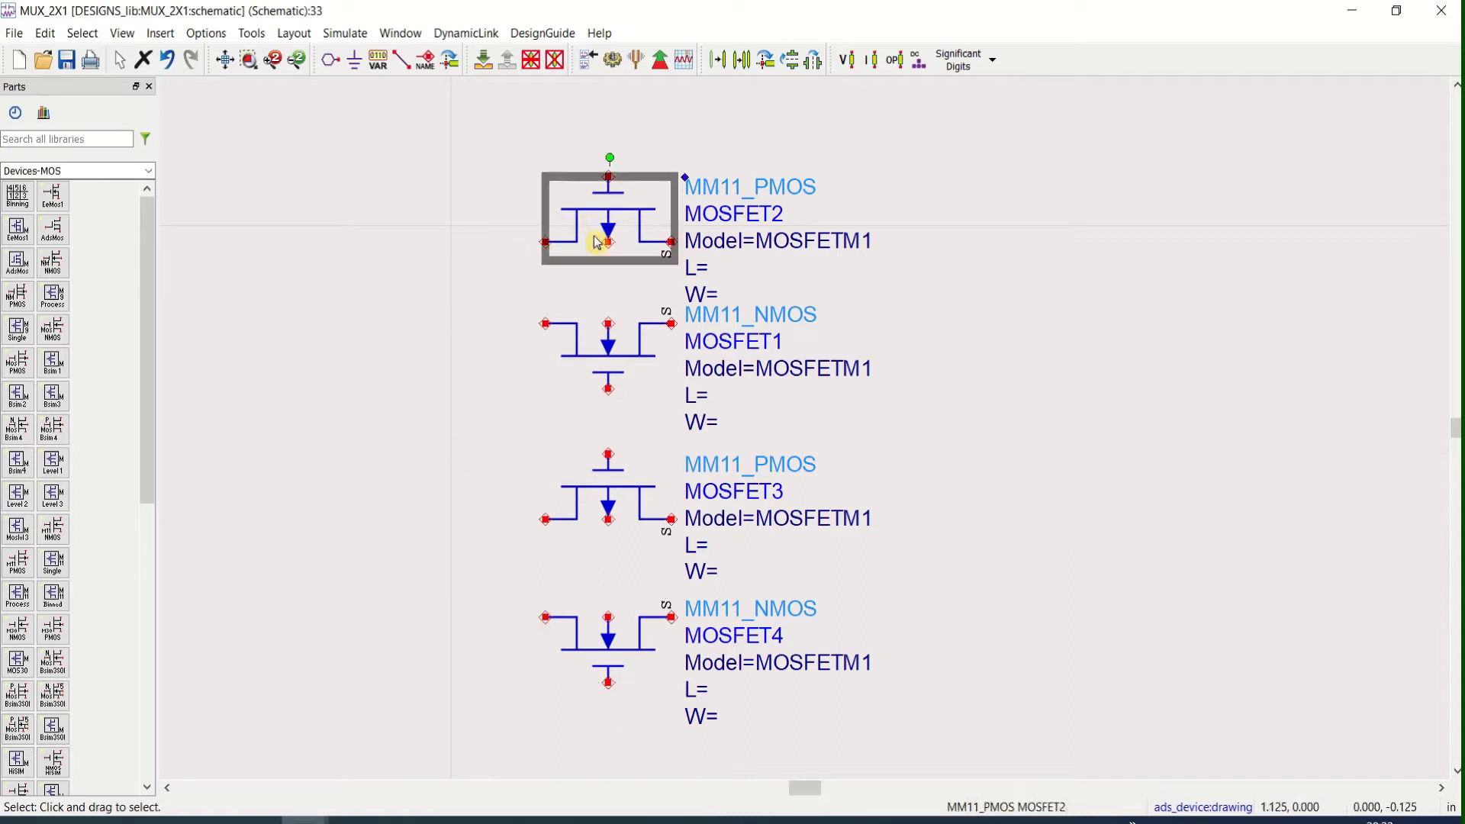
pyautogui.click(598, 354)
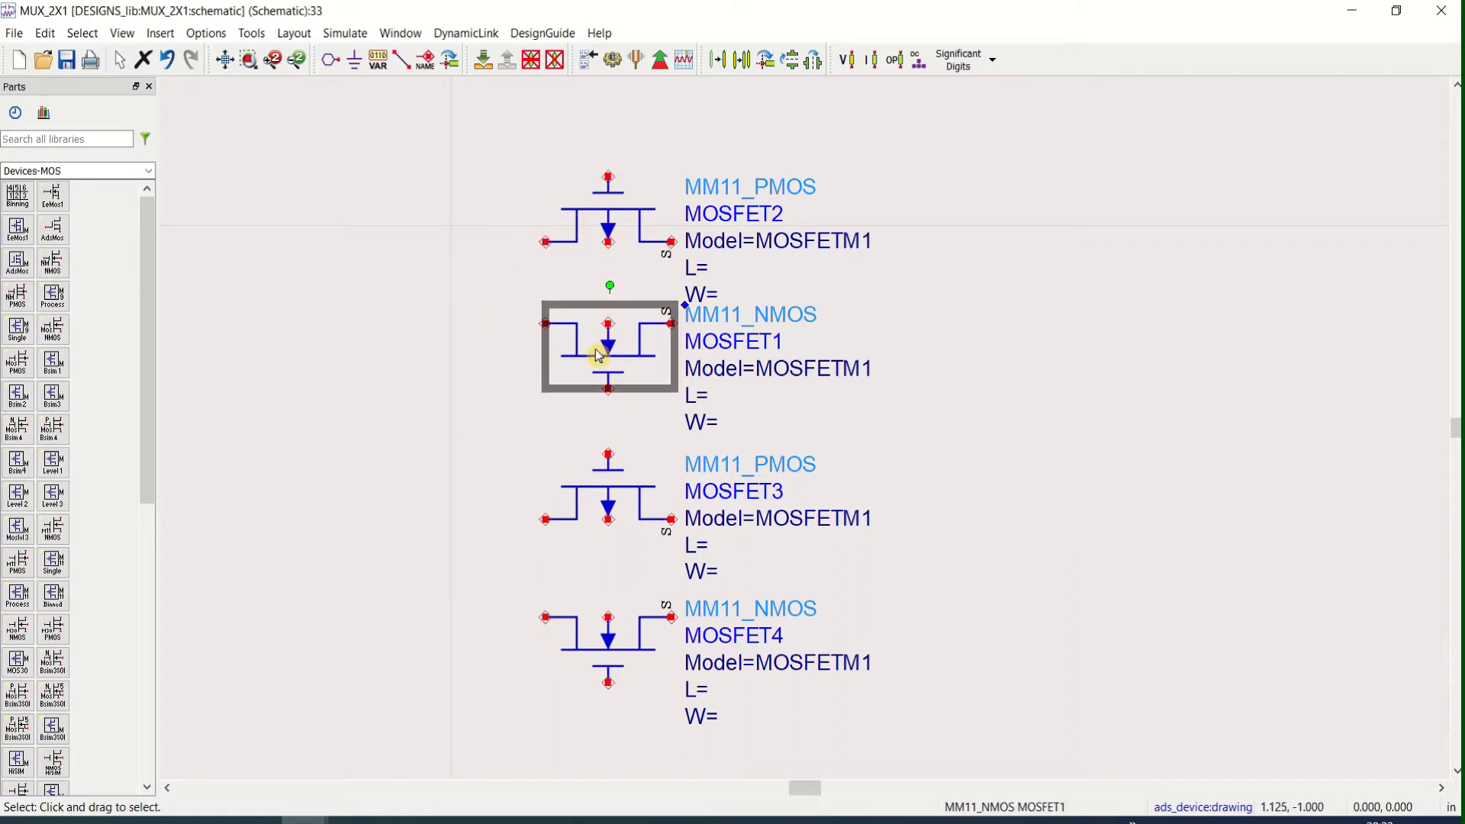
pyautogui.click(489, 231)
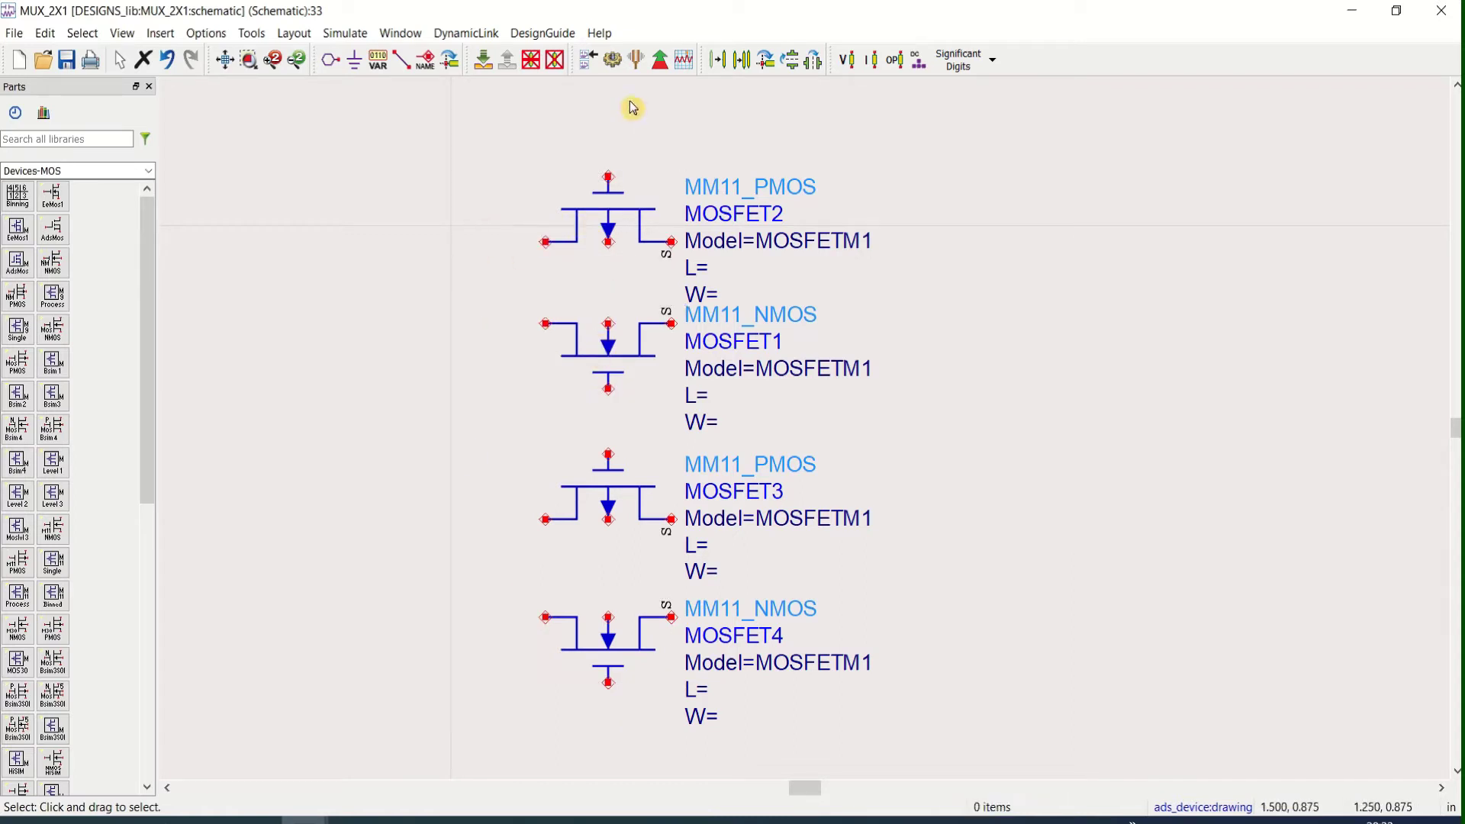
# Wire MOSFET2 and MOSFET1 in parallel by joining their source terminals and their drain terminals.
pyautogui.click(401, 59)
pyautogui.click(671, 242)
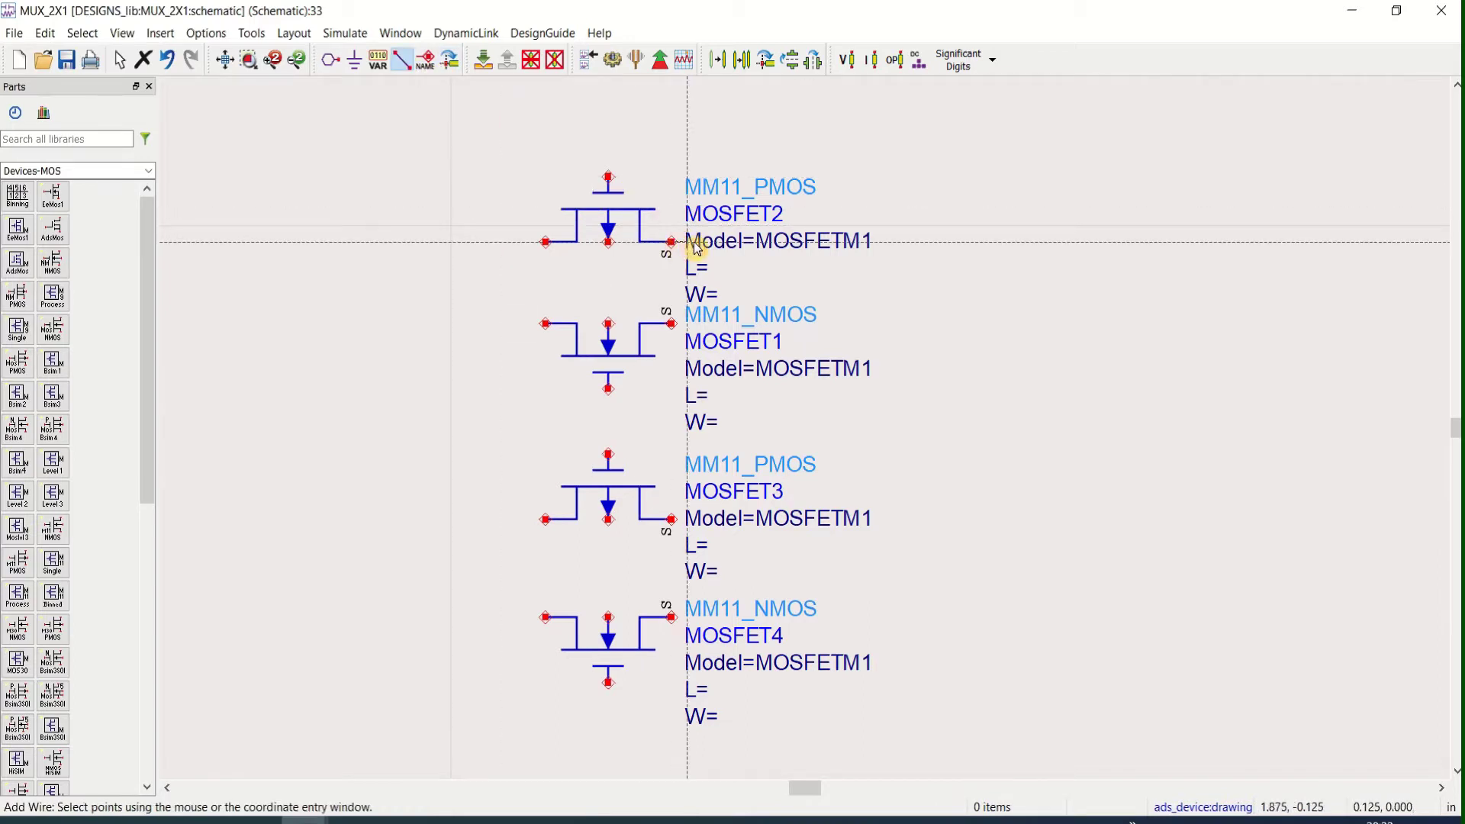
pyautogui.doubleClick(687, 242)
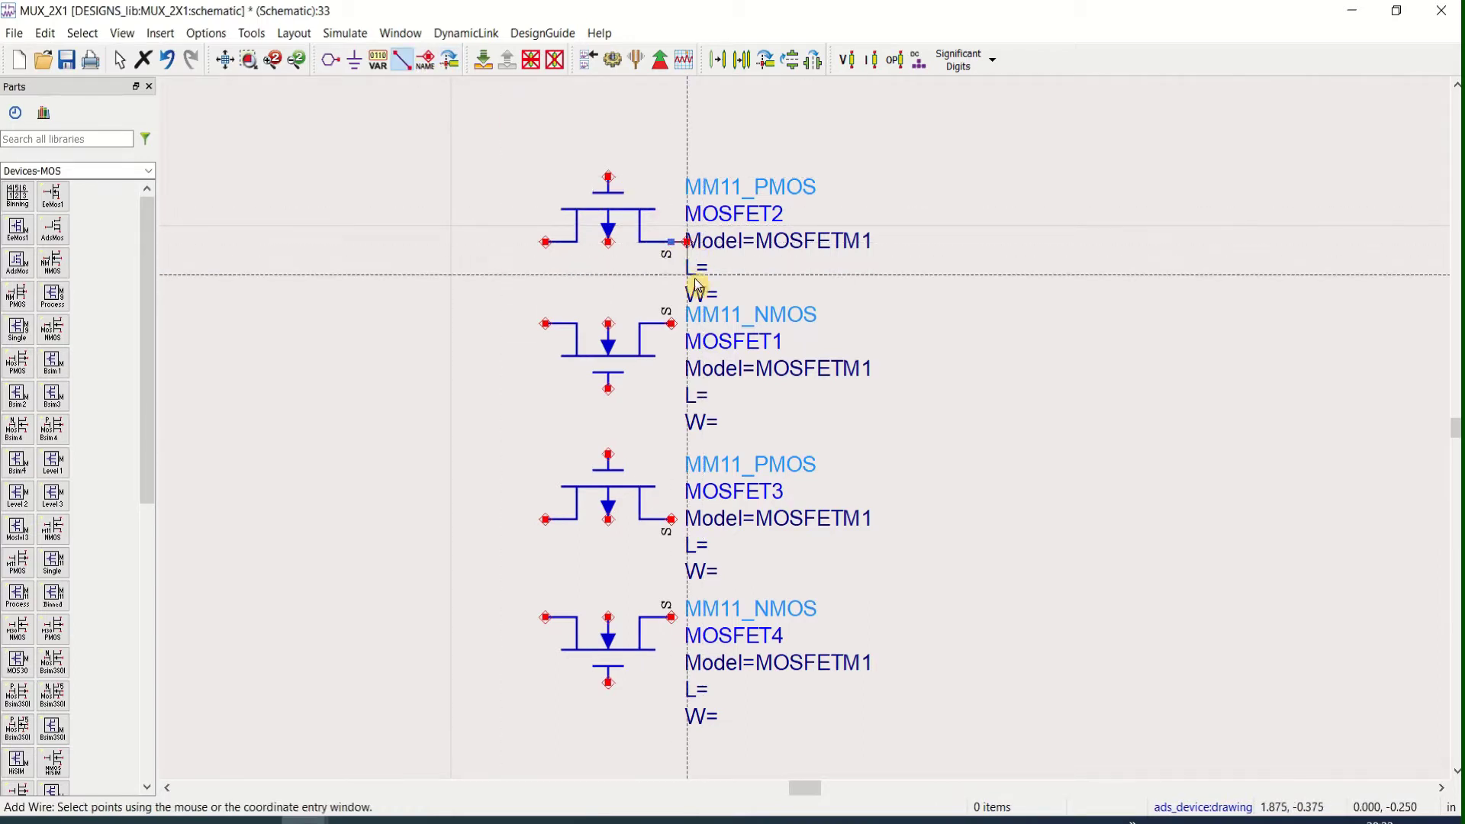
pyautogui.click(673, 324)
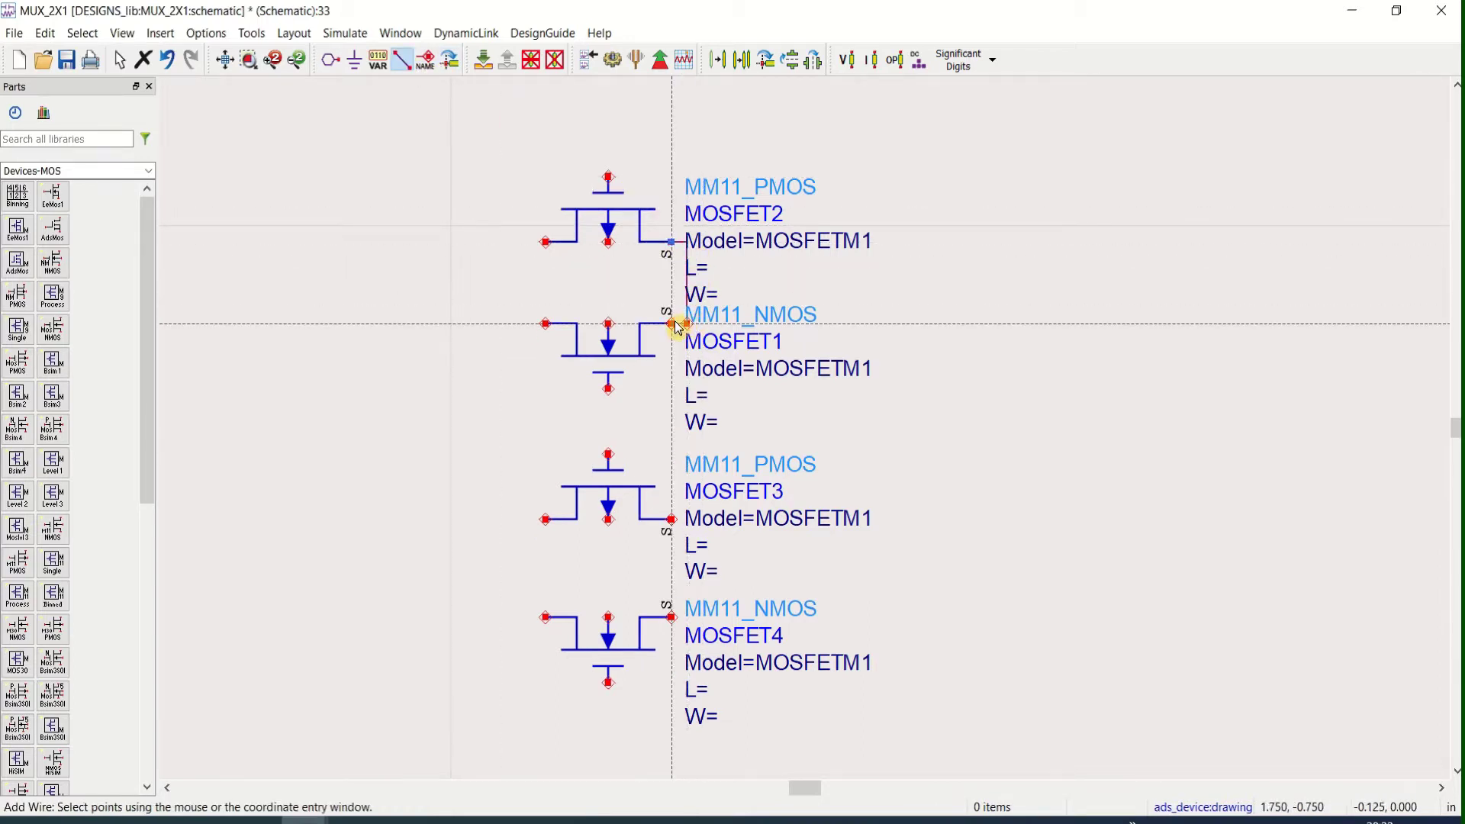
pyautogui.click(546, 242)
pyautogui.click(515, 242)
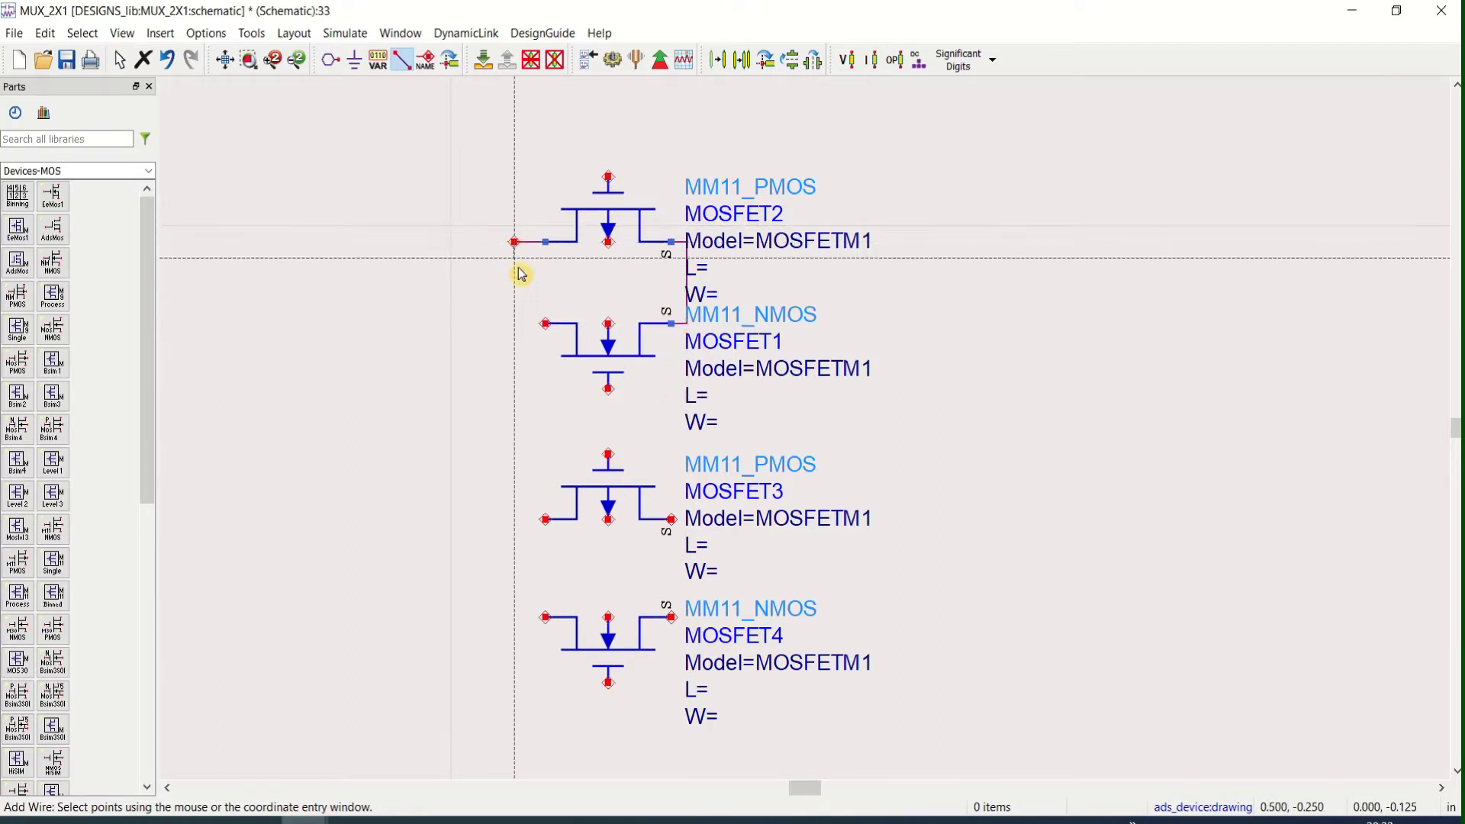
pyautogui.click(515, 324)
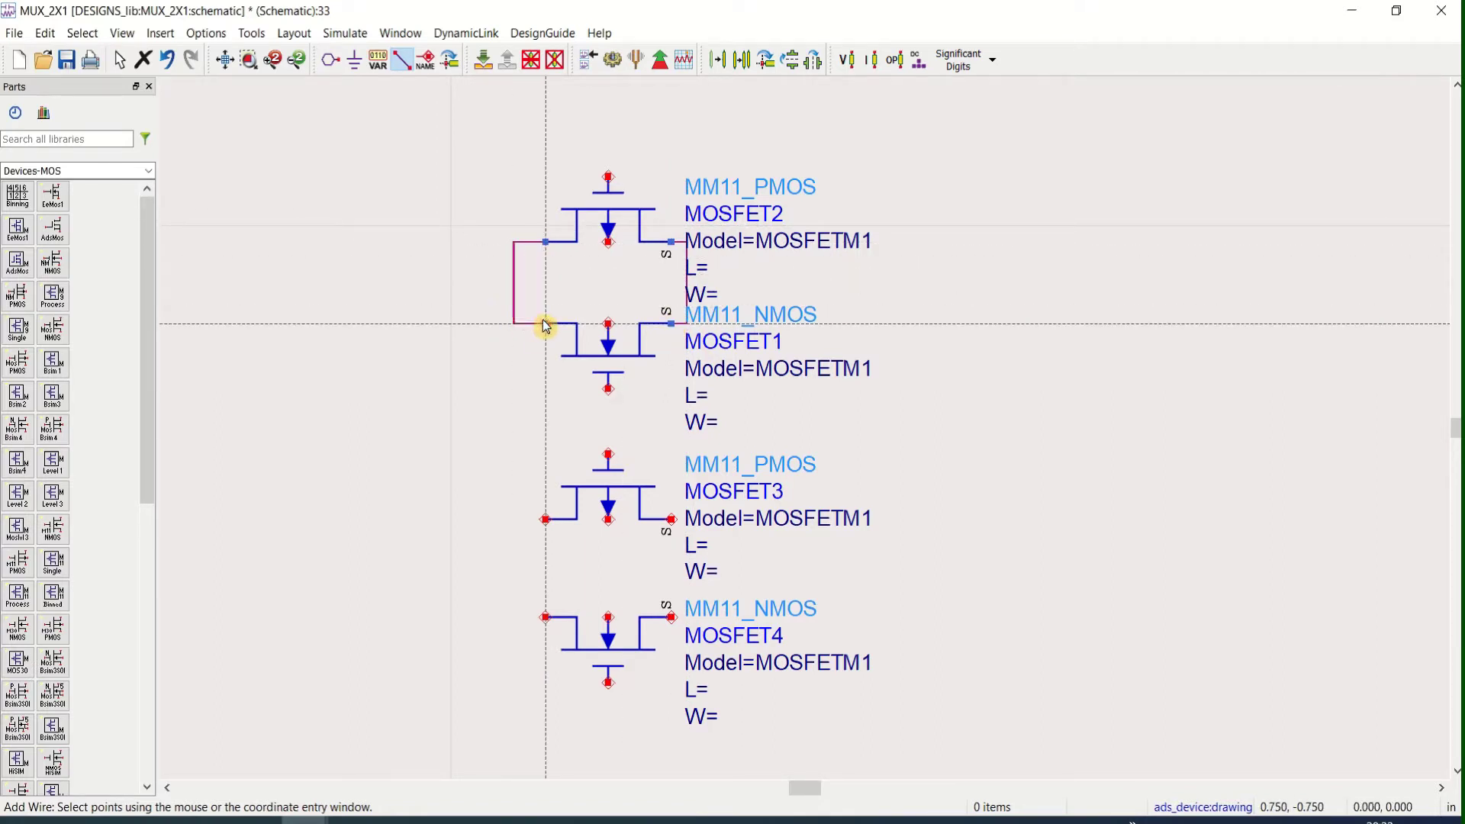
pyautogui.click(545, 324)
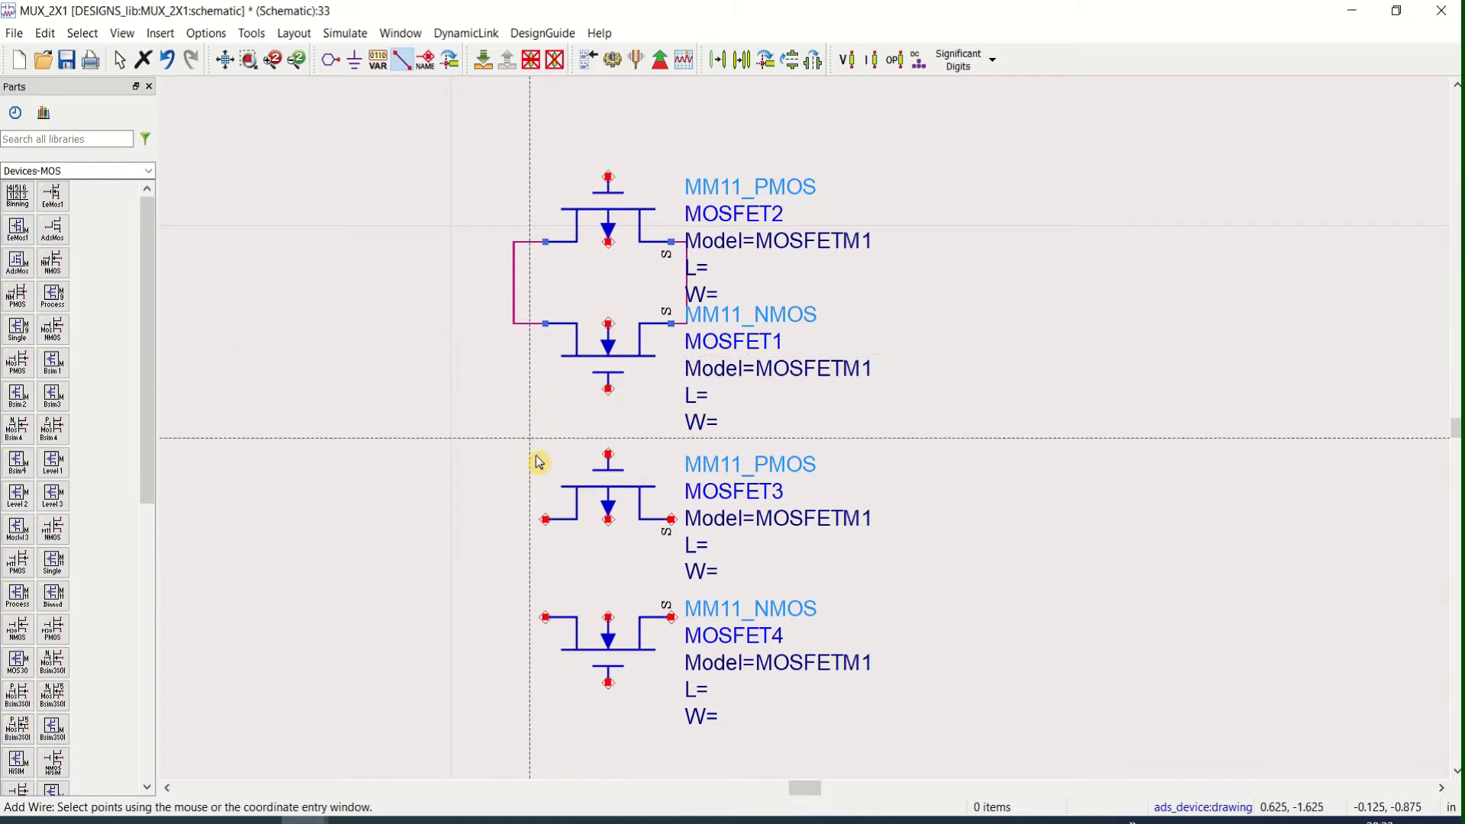
# Wire MOSFET3 and MOSFET4 in parallel by joining their source terminals and their drain terminals.
pyautogui.click(687, 522)
pyautogui.click(673, 618)
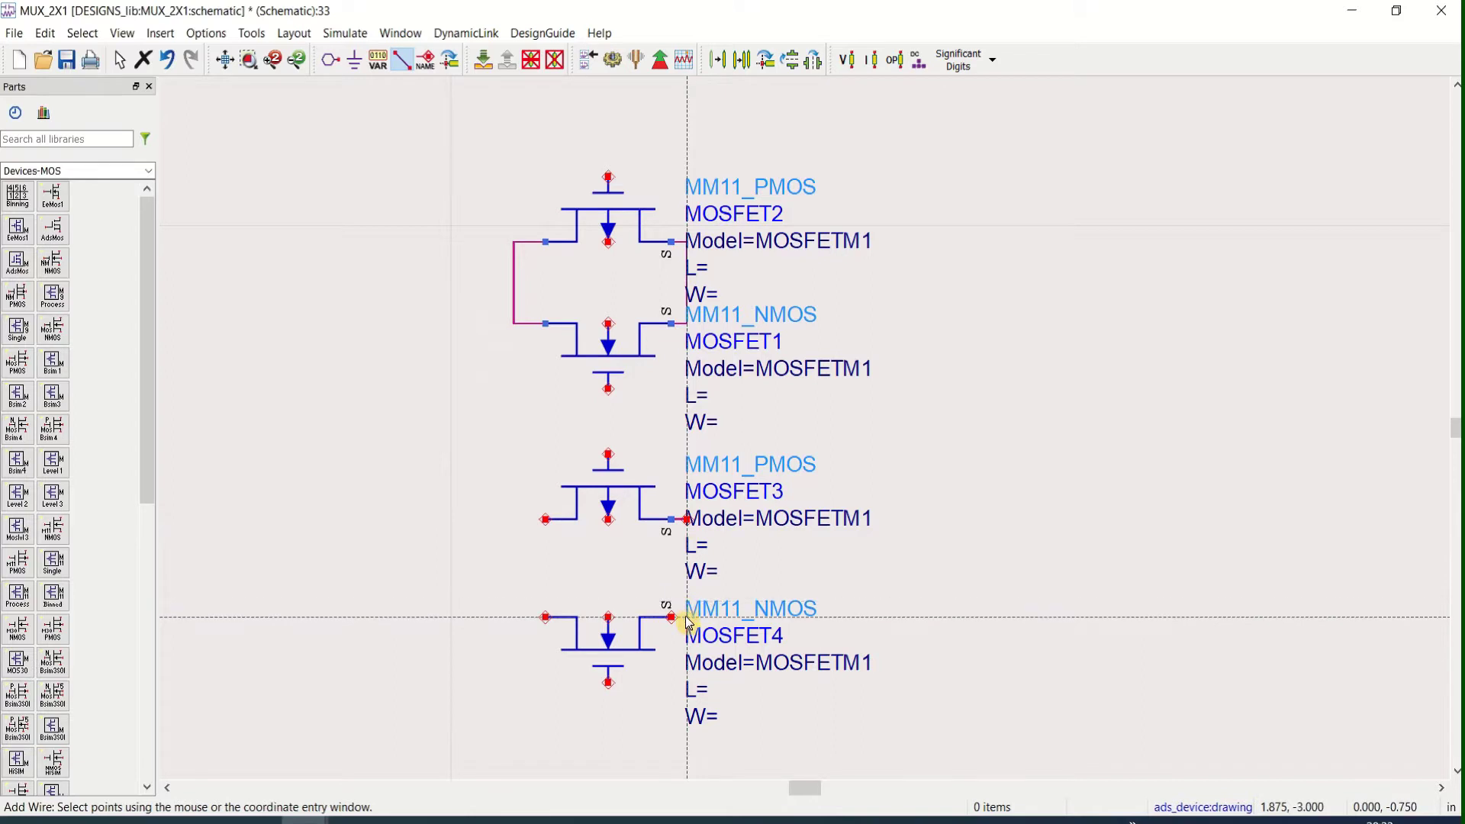
pyautogui.click(532, 522)
pyautogui.click(516, 522)
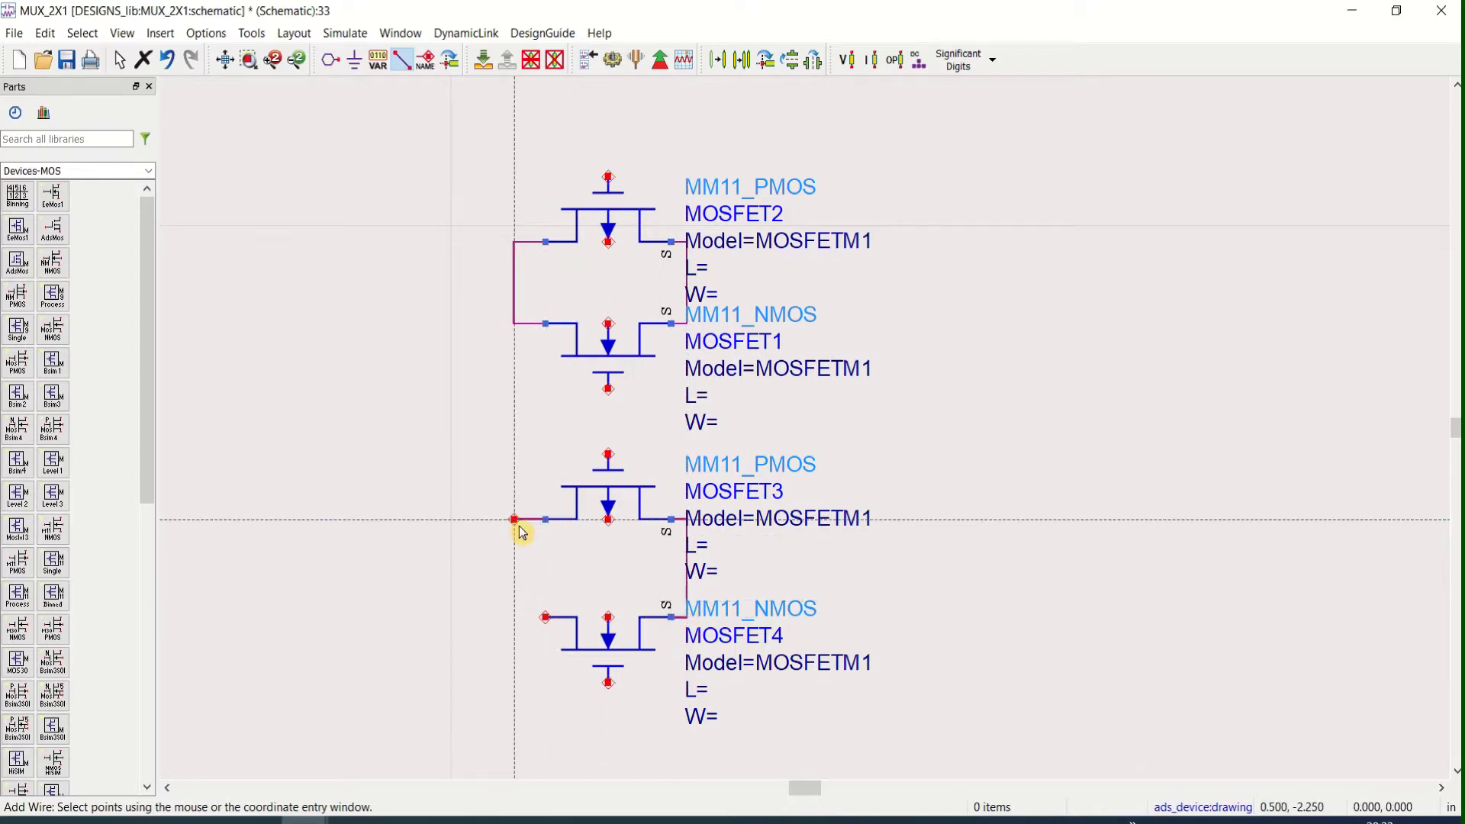
pyautogui.click(546, 617)
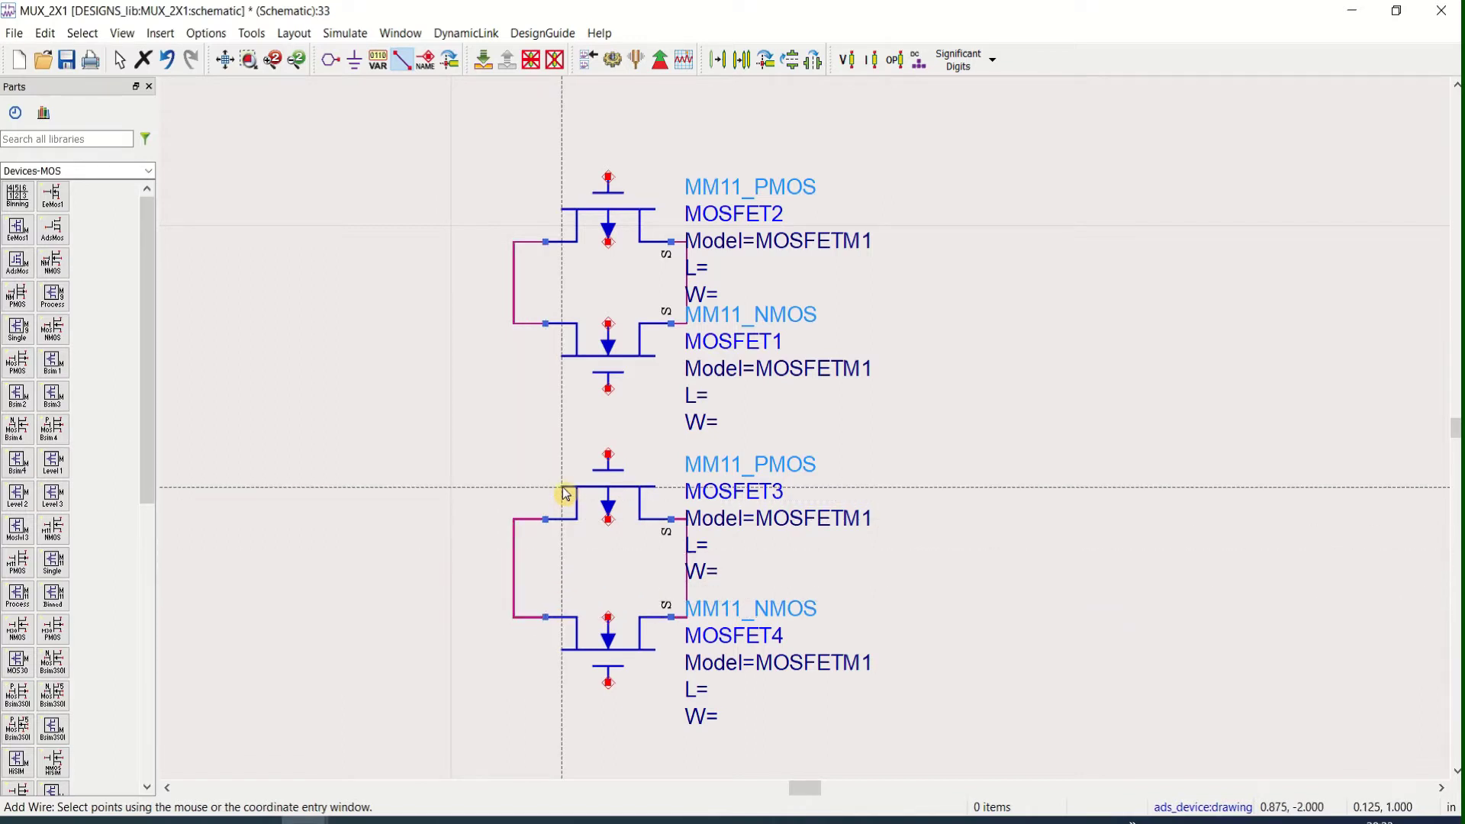
pyautogui.press('Escape')
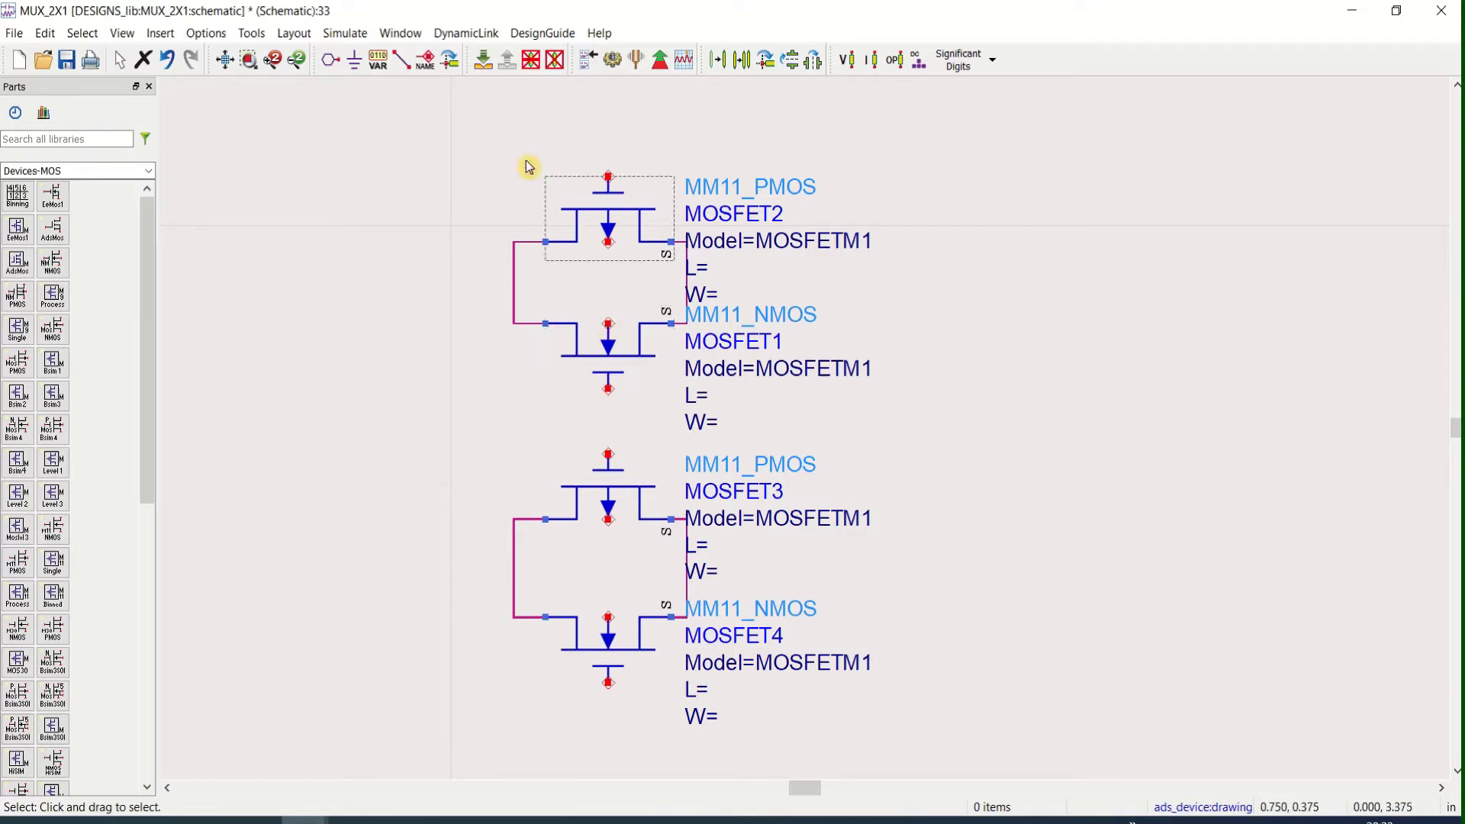
# Place one ground symbol between MOSFET2 and MOSFET1 and another between MOSFET3 and MOSFET4.
pyautogui.click(355, 60)
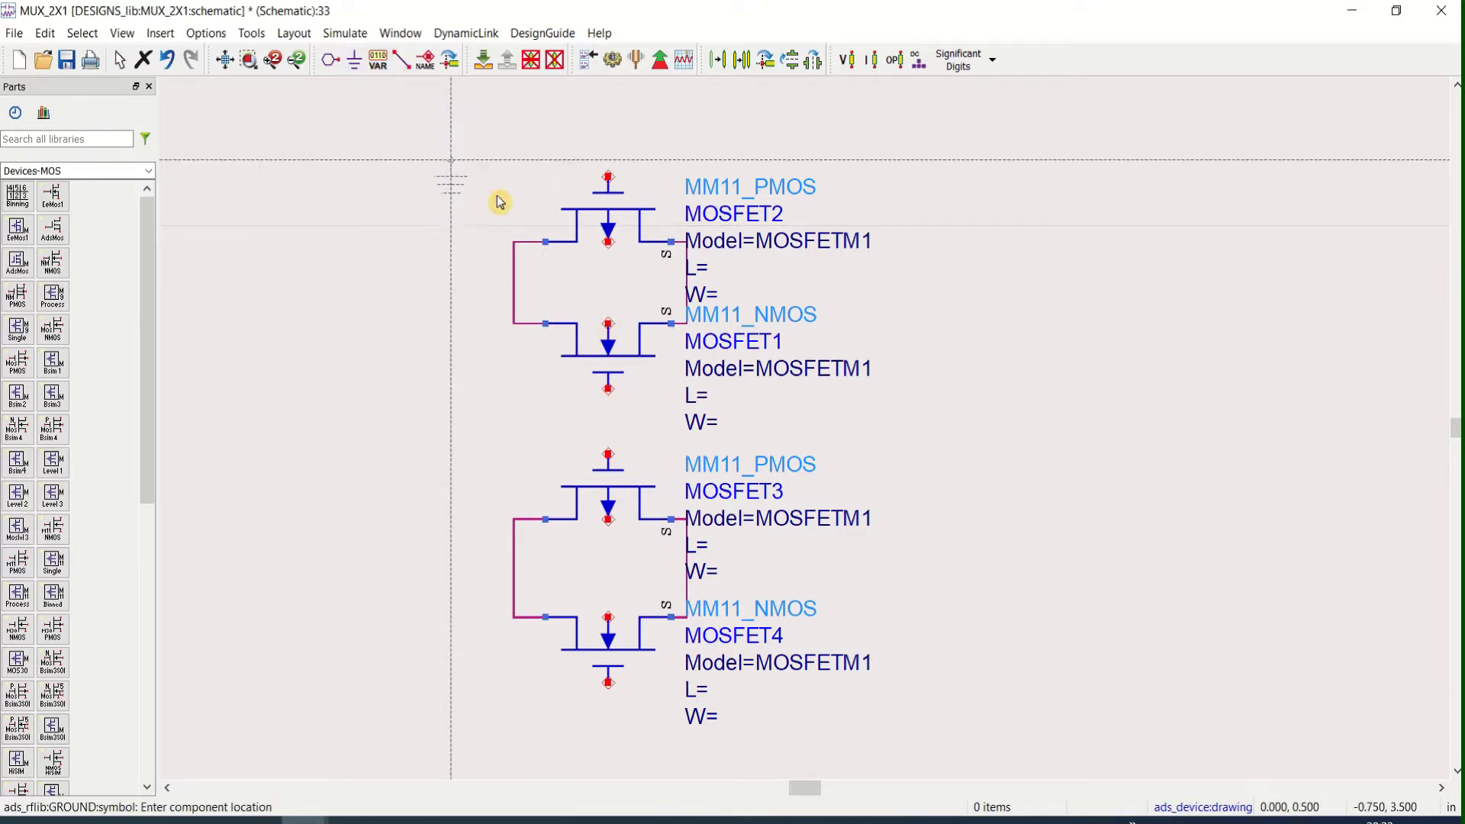
pyautogui.click(564, 281)
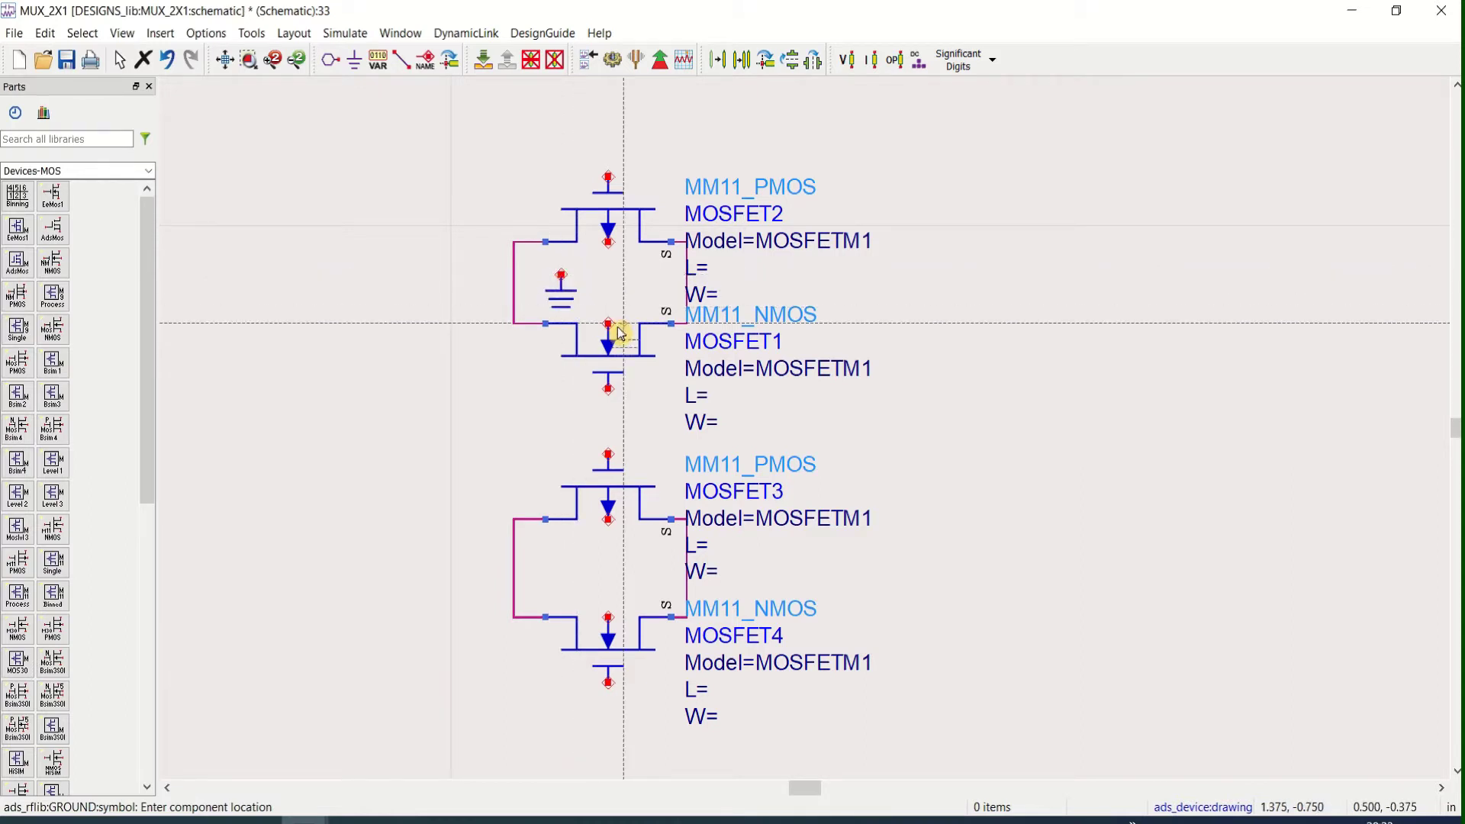
pyautogui.click(575, 574)
pyautogui.press('Escape')
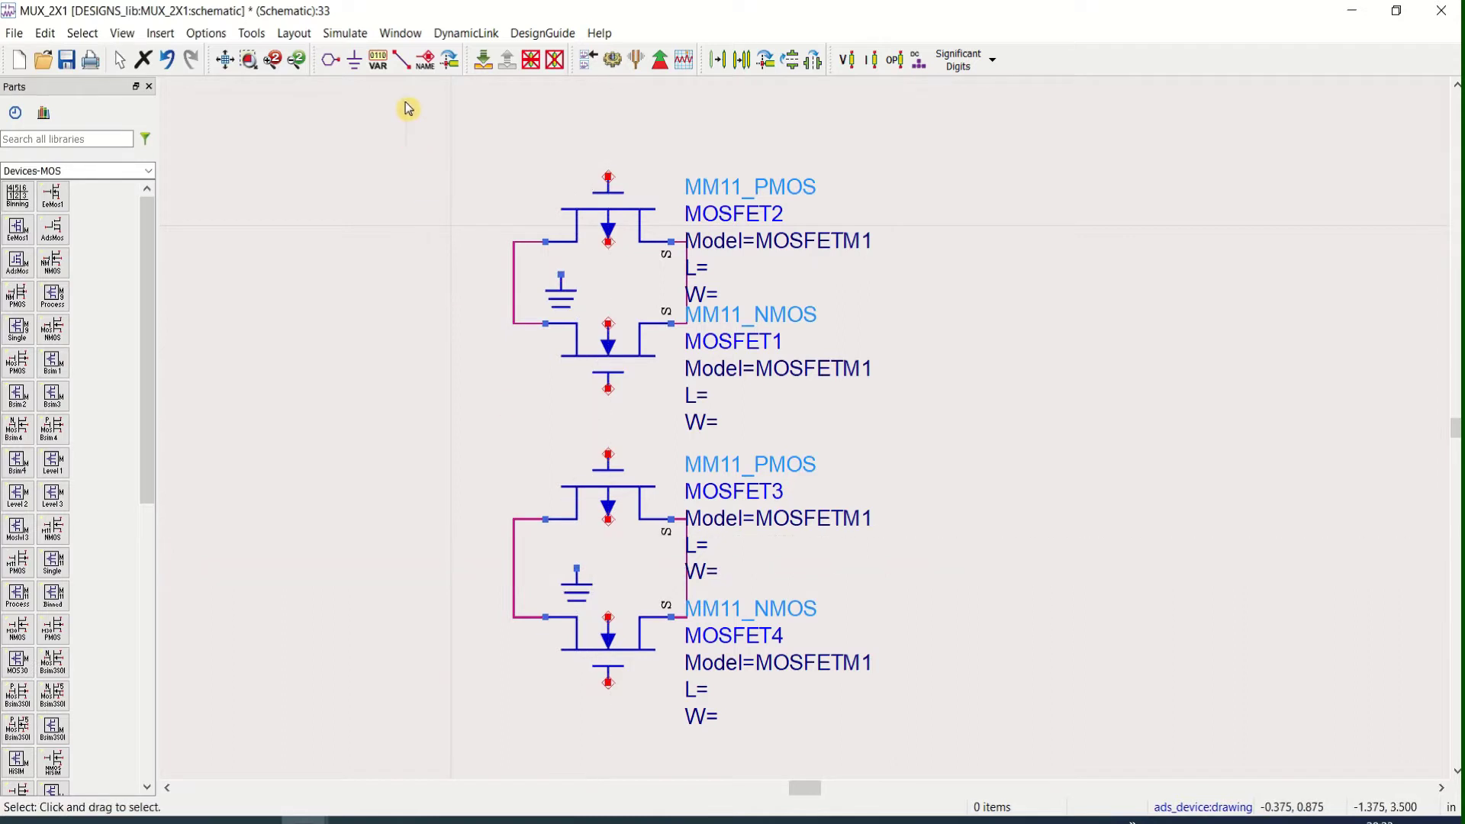
# Wire the bulk terminals of the NMOS transistors MOSFET1 and MOSFET4 to their adjacent ground symbols.
pyautogui.click(402, 58)
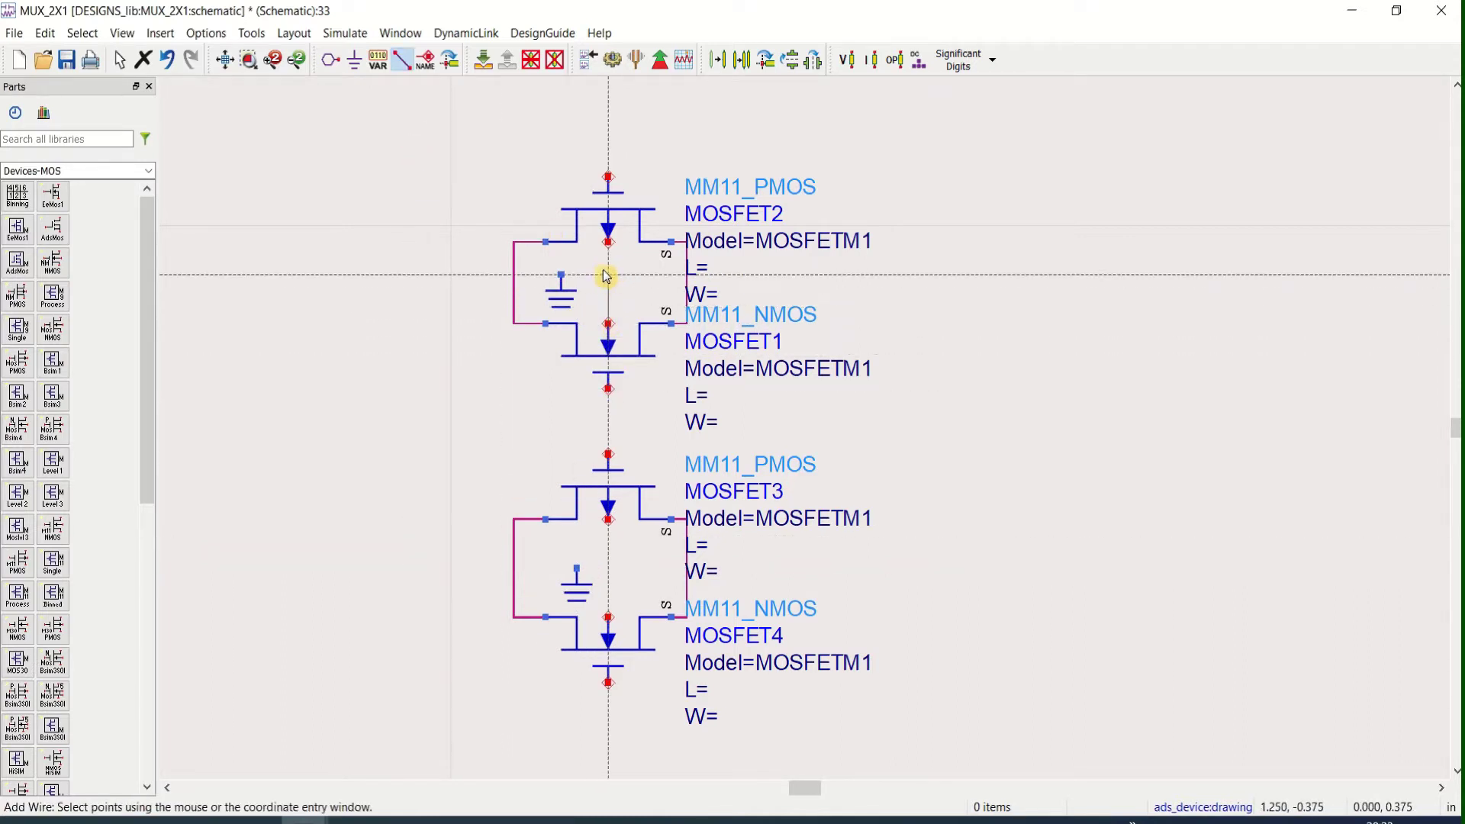
pyautogui.click(561, 274)
pyautogui.click(608, 323)
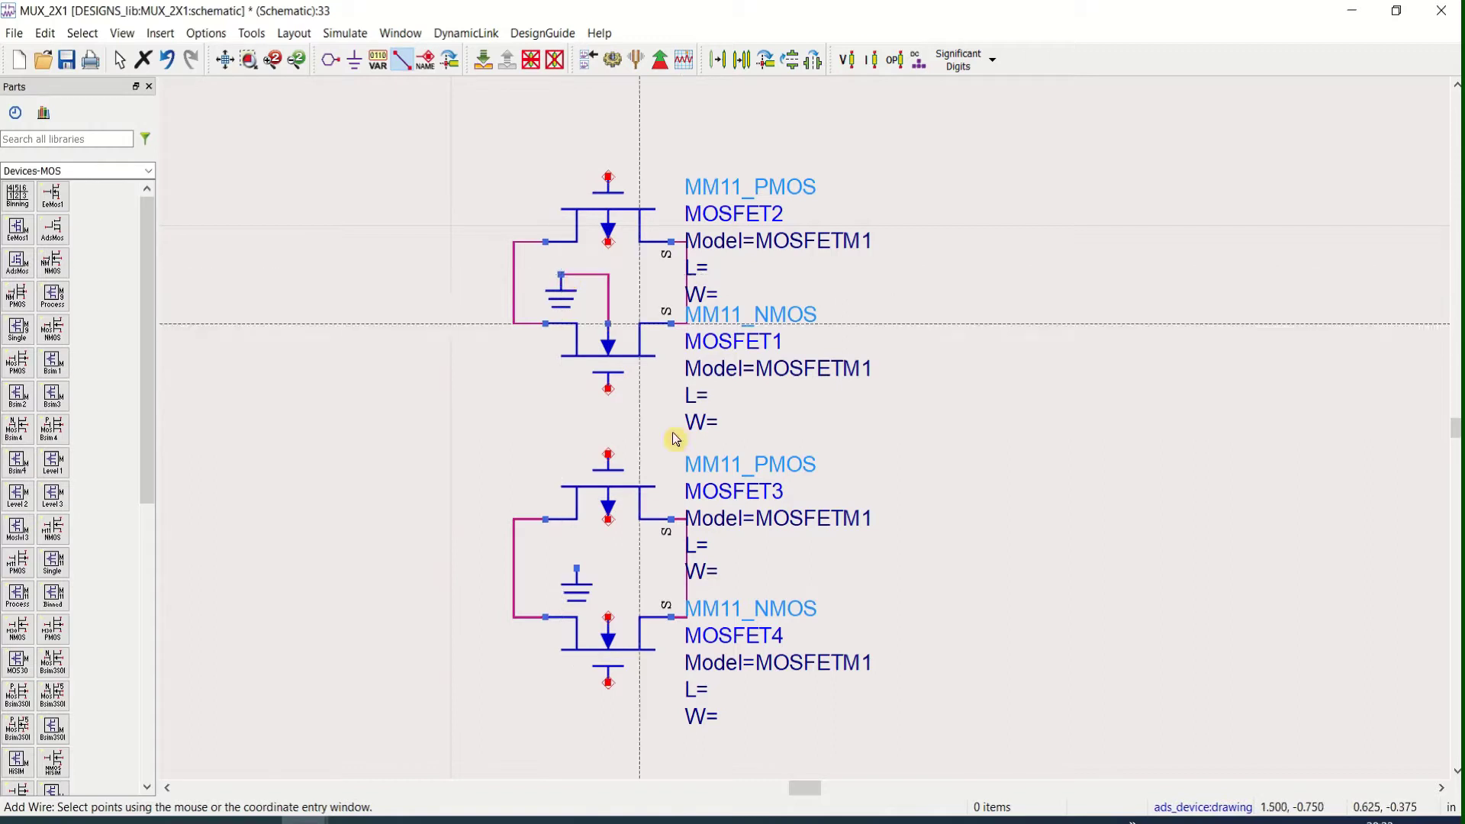
pyautogui.click(608, 617)
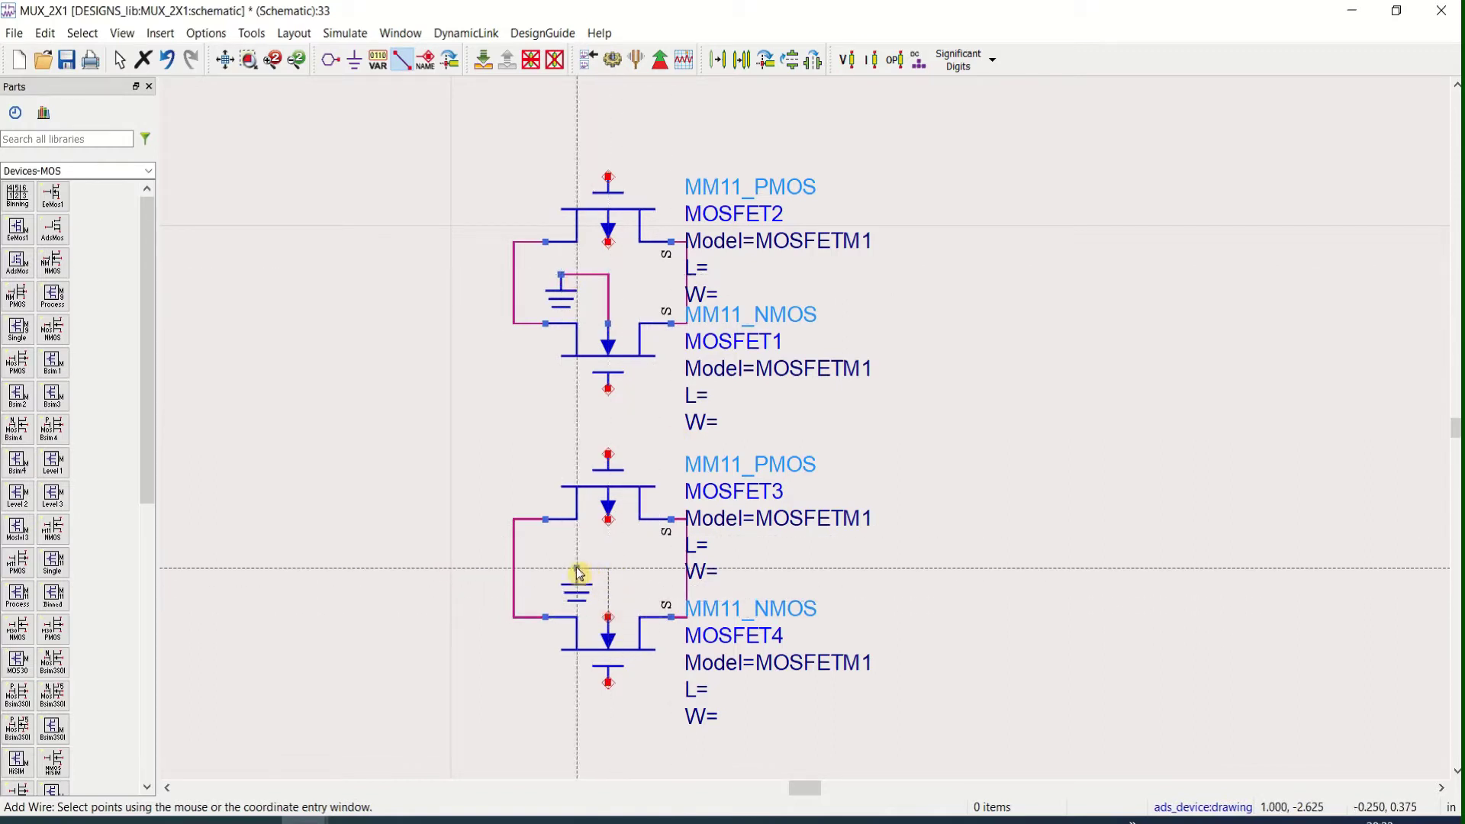
pyautogui.click(577, 568)
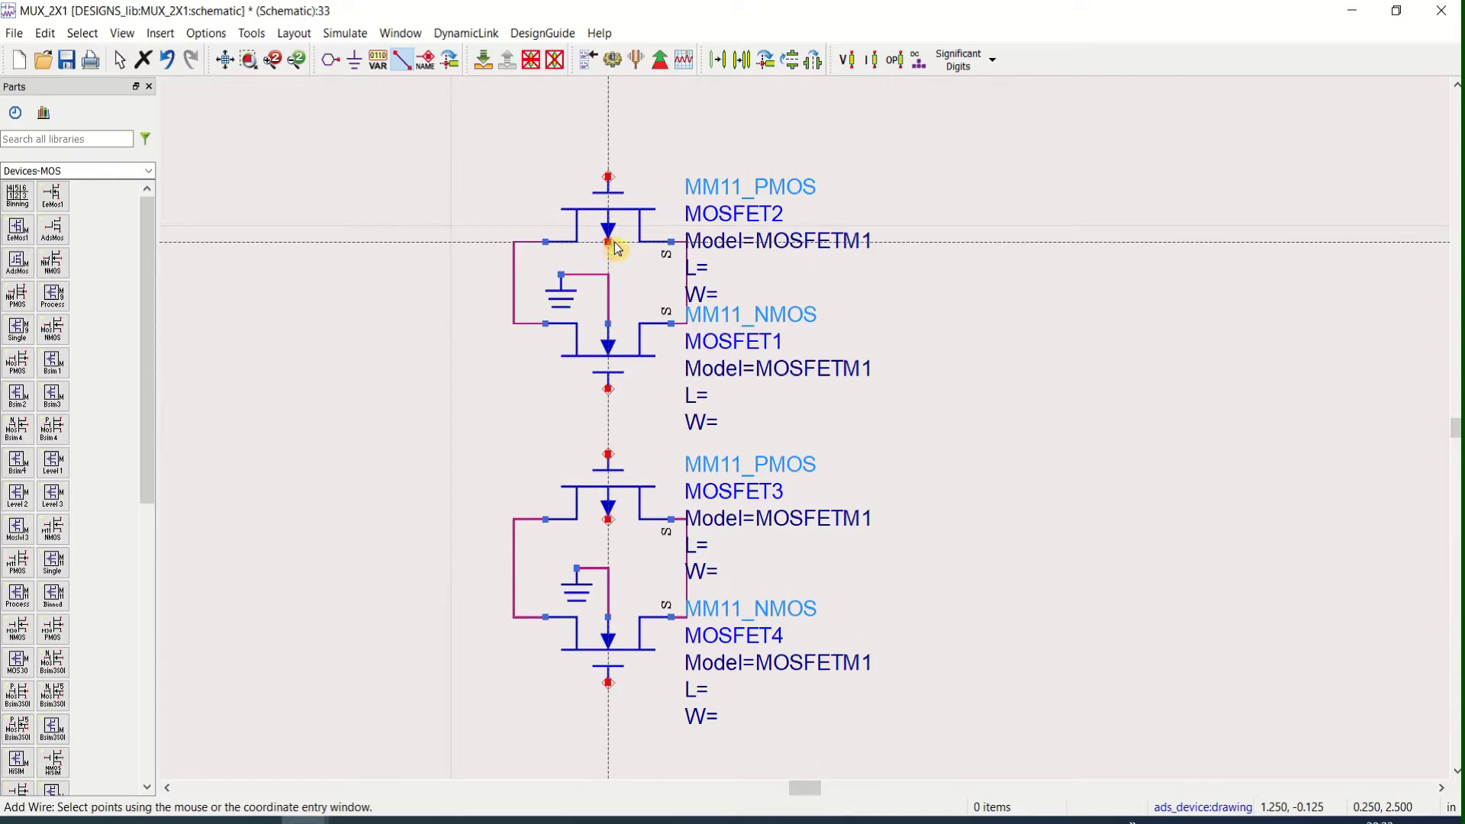
pyautogui.press('Escape')
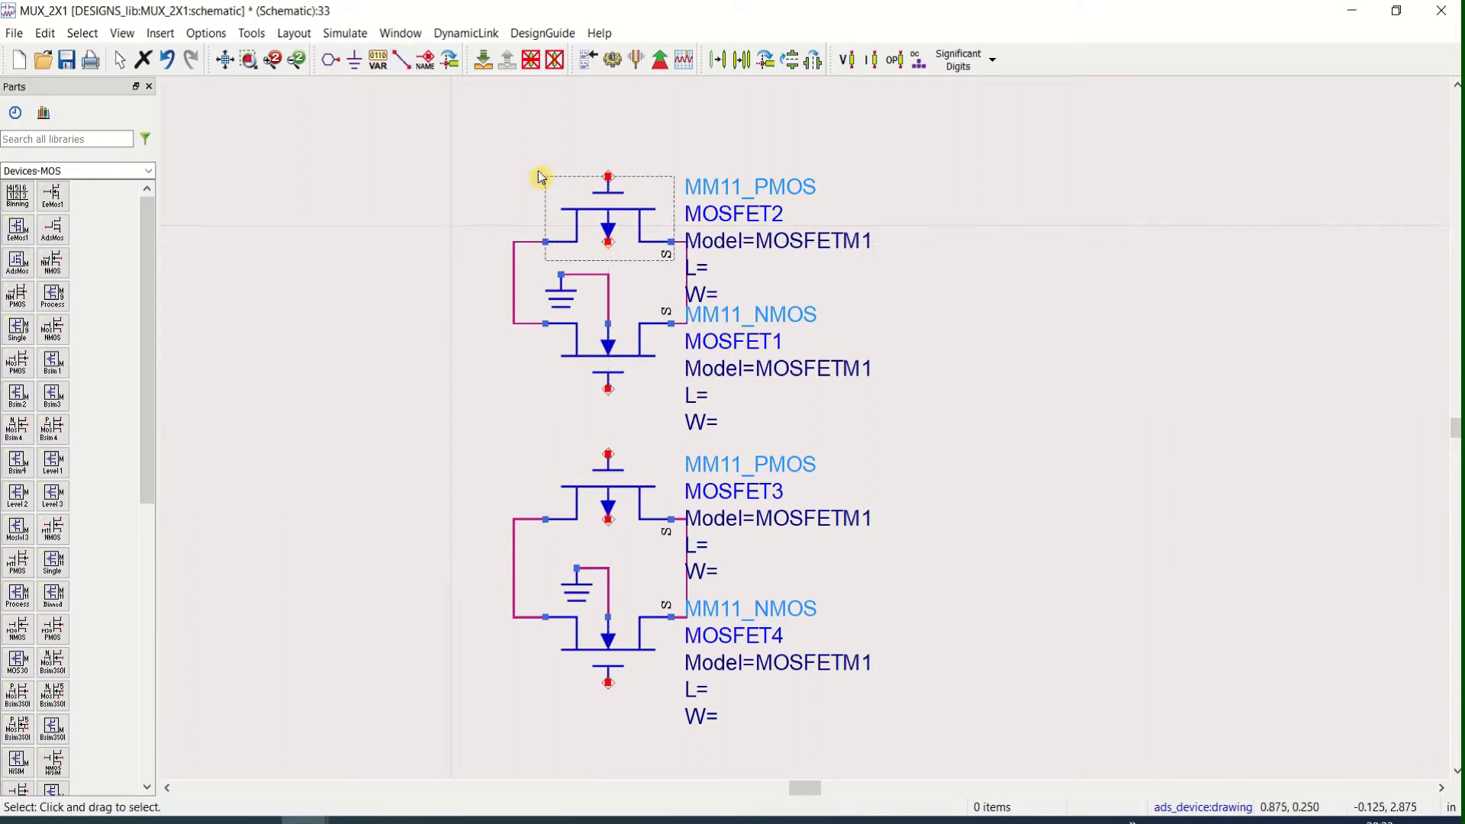
# Add the wire label vdd to the bulk terminals of the PMOS transistors MOSFET2 and MOSFET3.
pyautogui.click(425, 59)
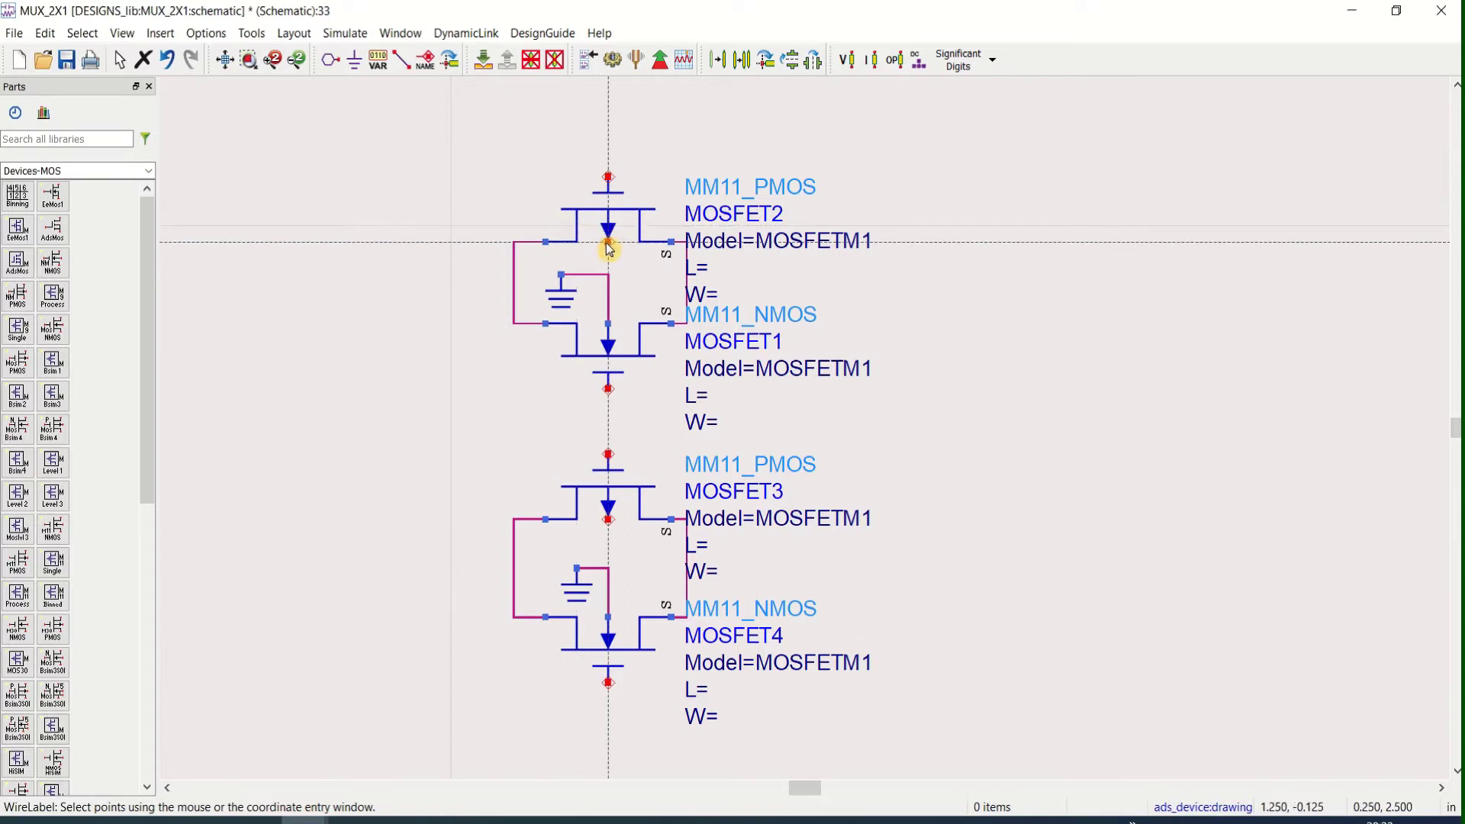
pyautogui.click(608, 248)
pyautogui.write('V')
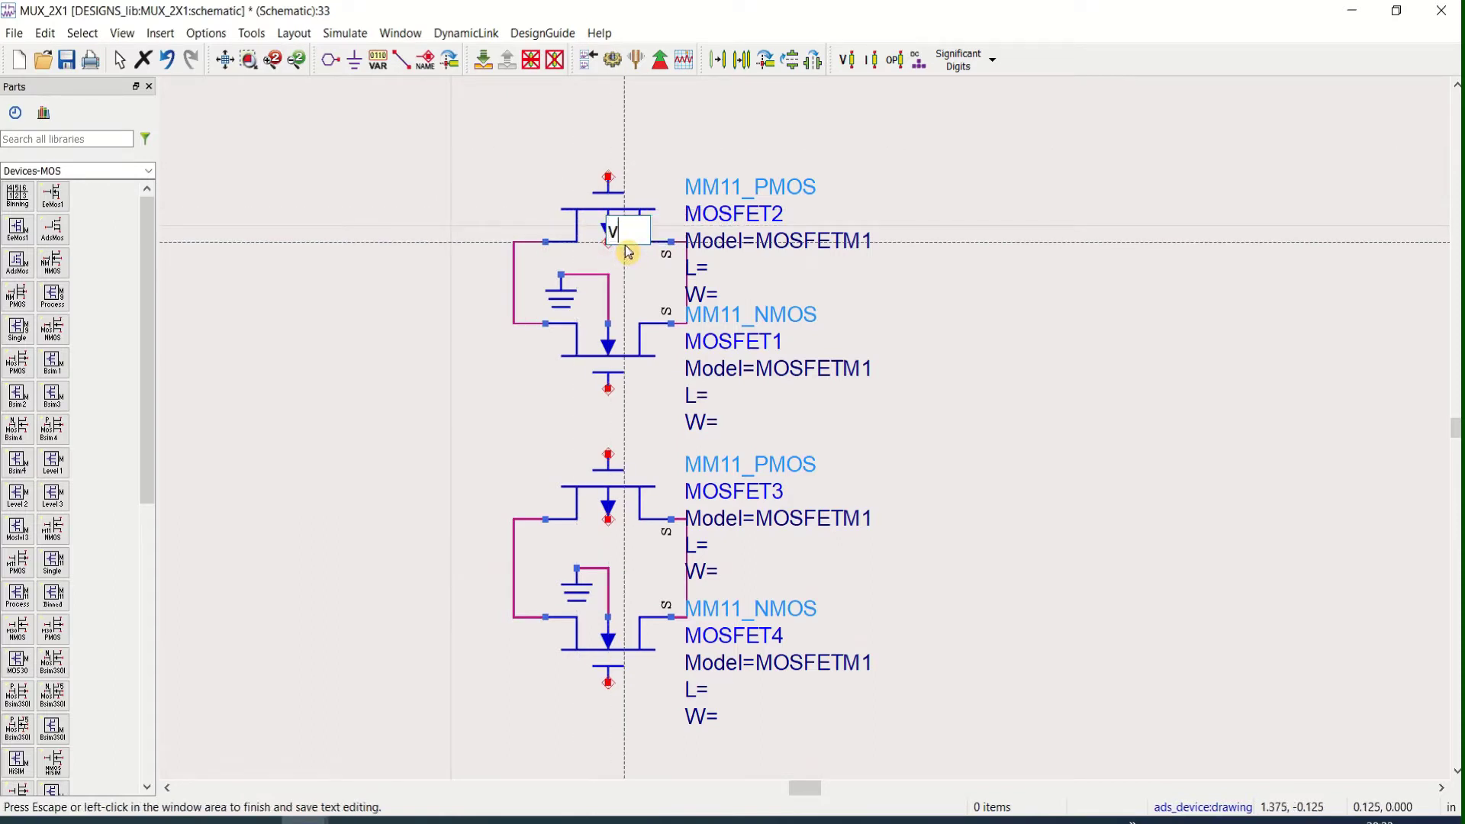
pyautogui.write('dd')
pyautogui.click(614, 527)
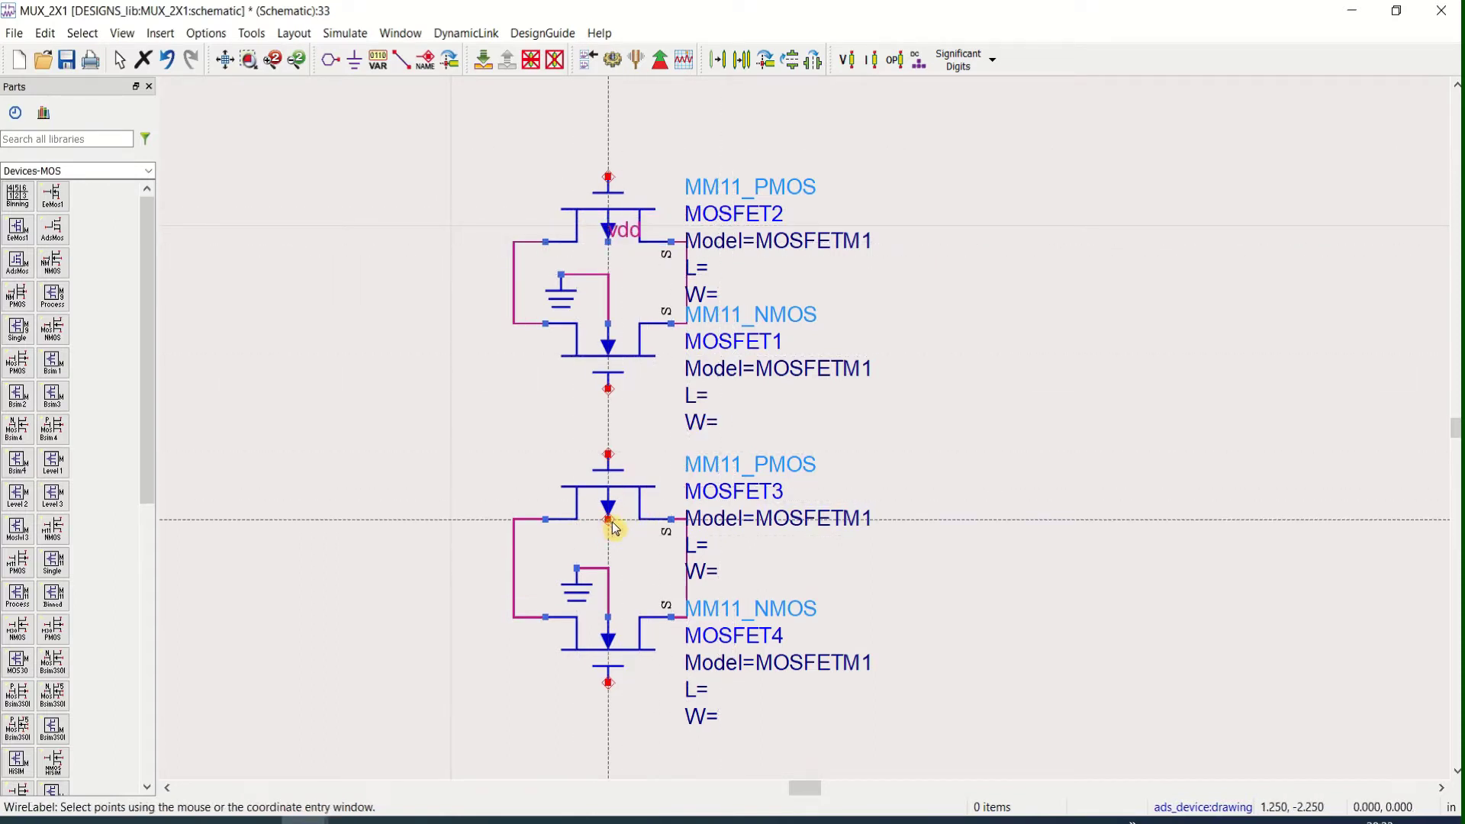
pyautogui.click(609, 525)
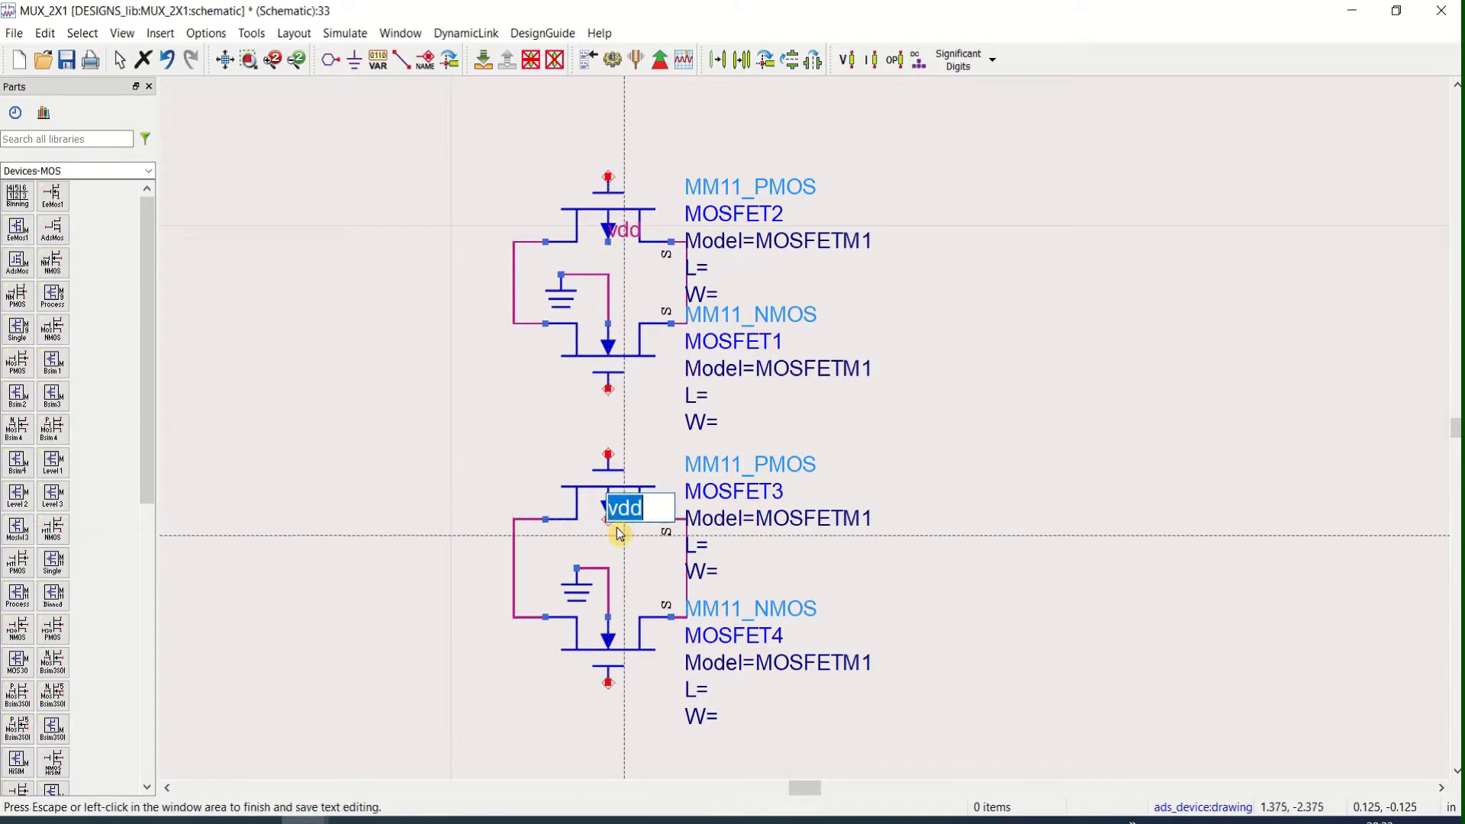
pyautogui.click(983, 438)
pyautogui.press('Escape')
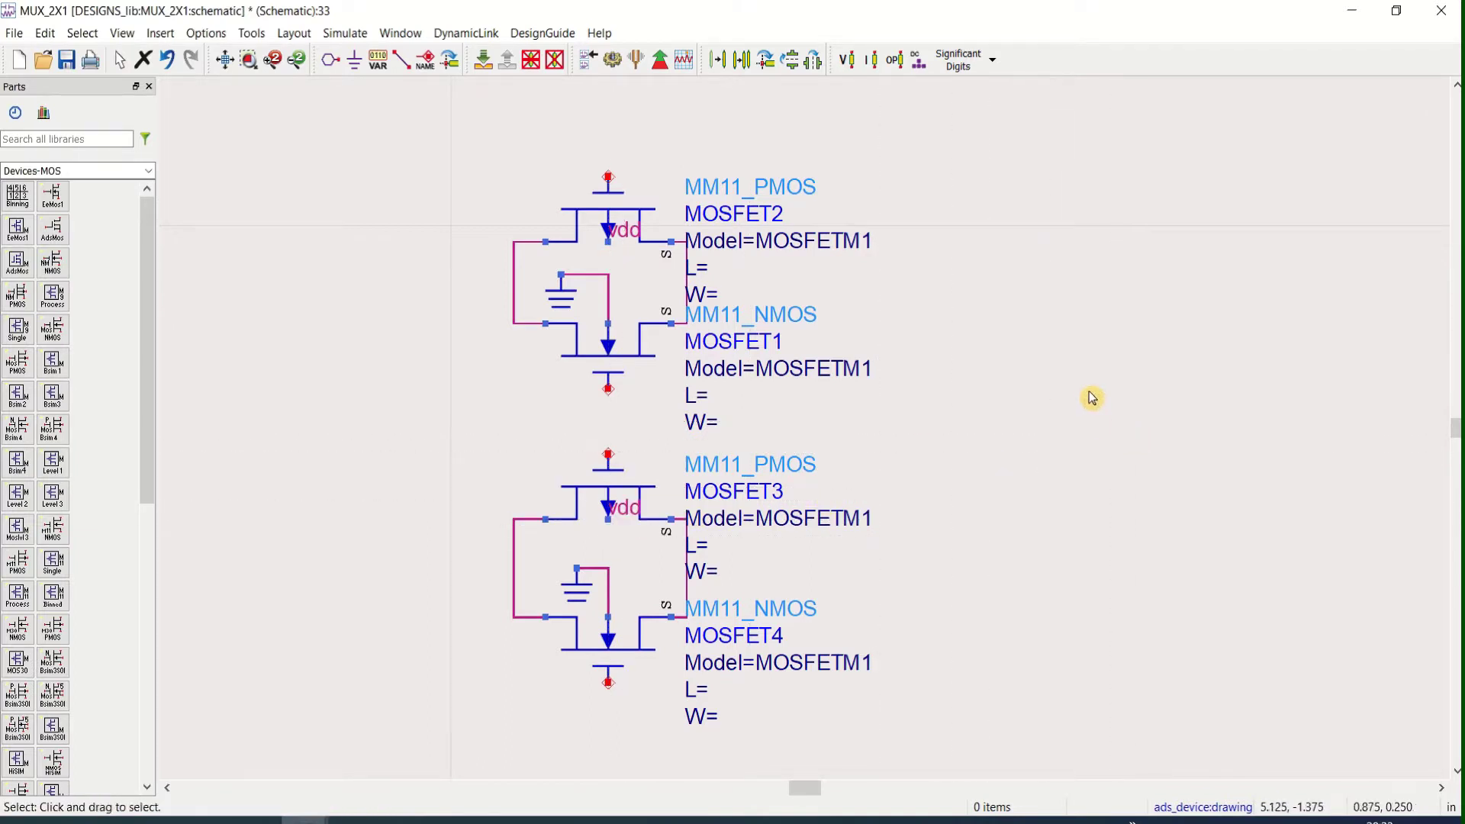
# Place a V_DC source from the Sources-Time Domain palette in the empty area beside the transistor pairs.
pyautogui.click(149, 172)
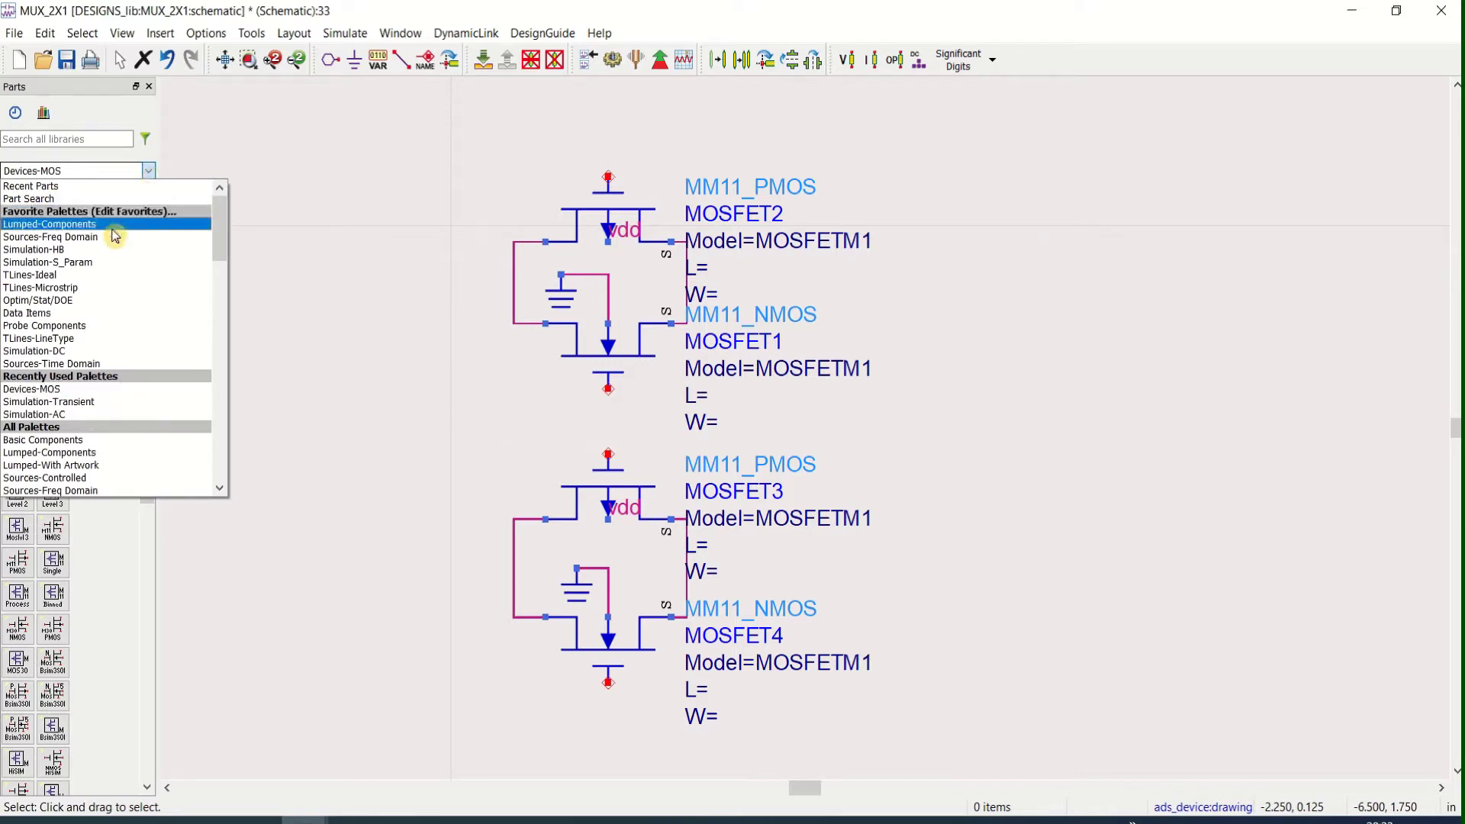
pyautogui.click(96, 365)
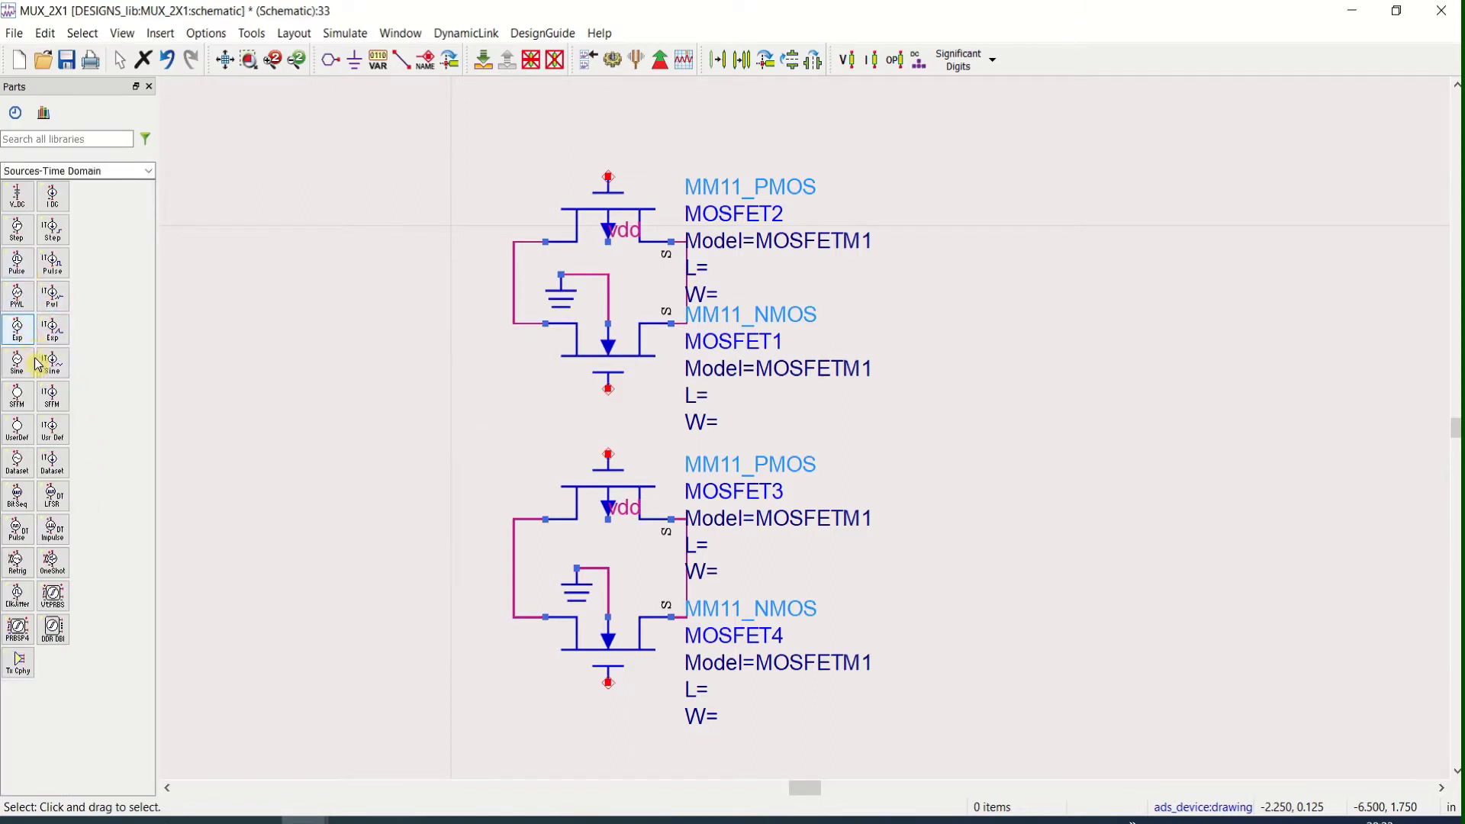
pyautogui.click(17, 196)
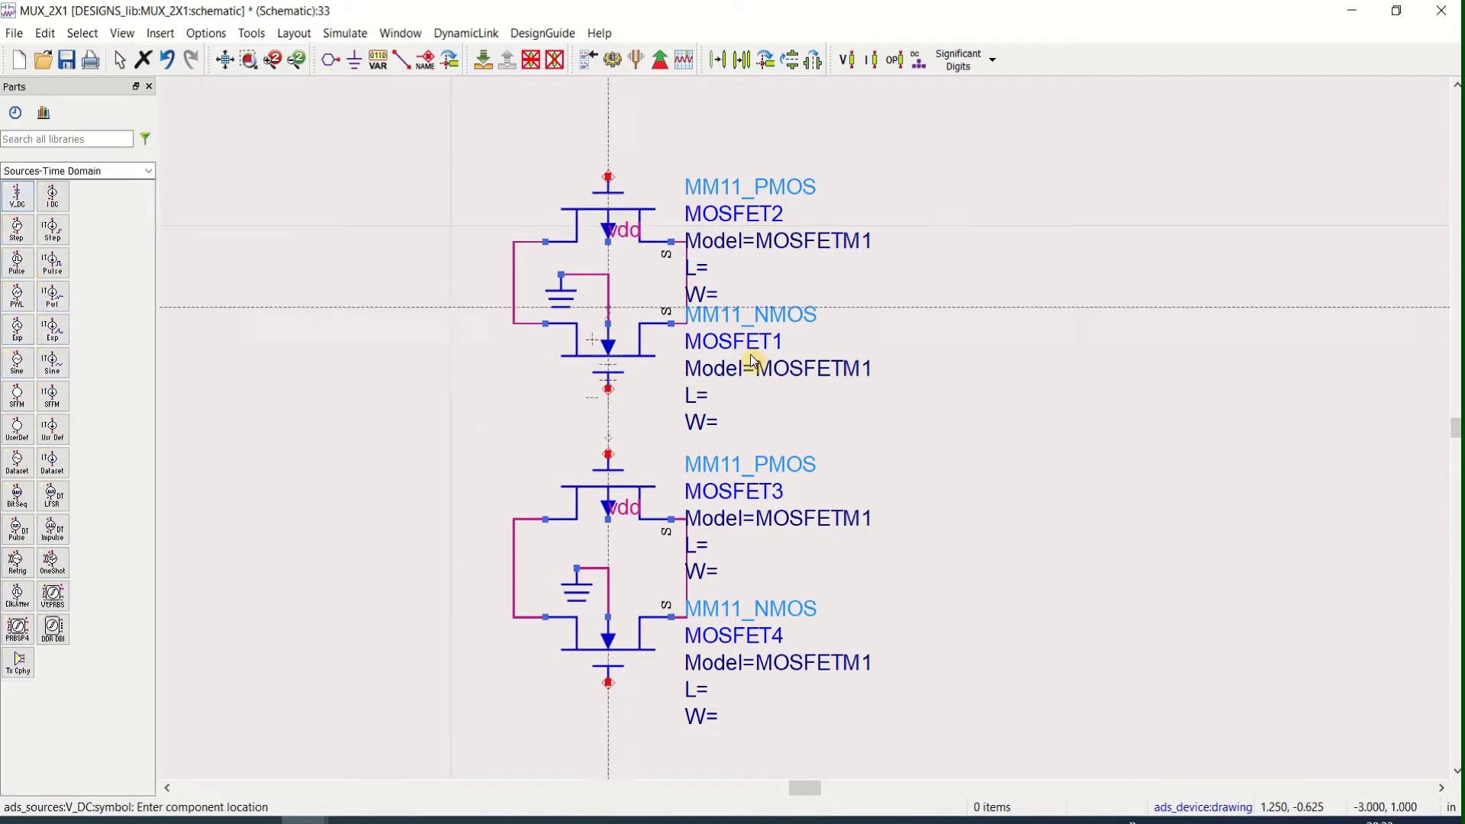
pyautogui.click(1064, 389)
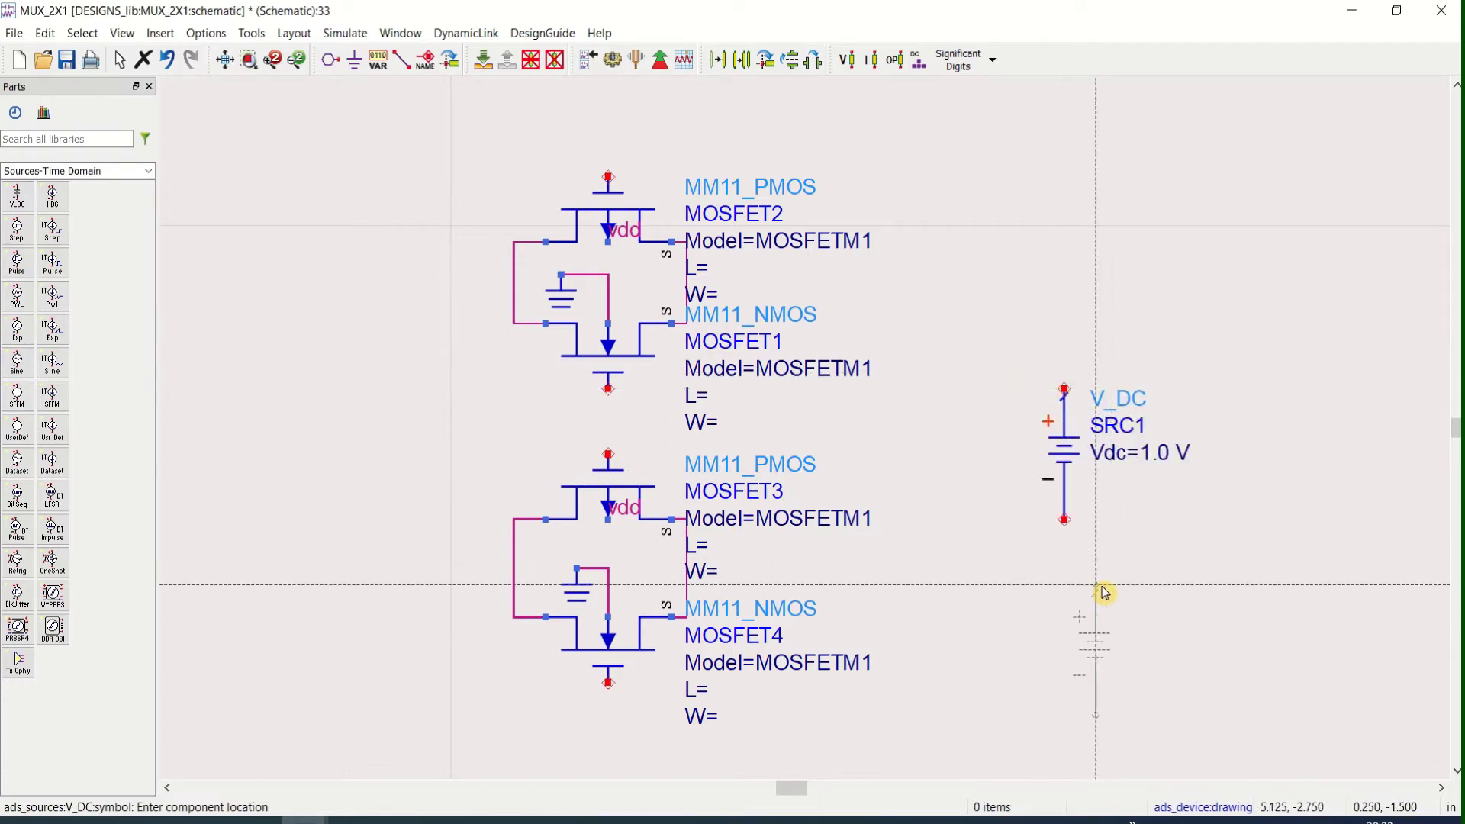
pyautogui.press('Escape')
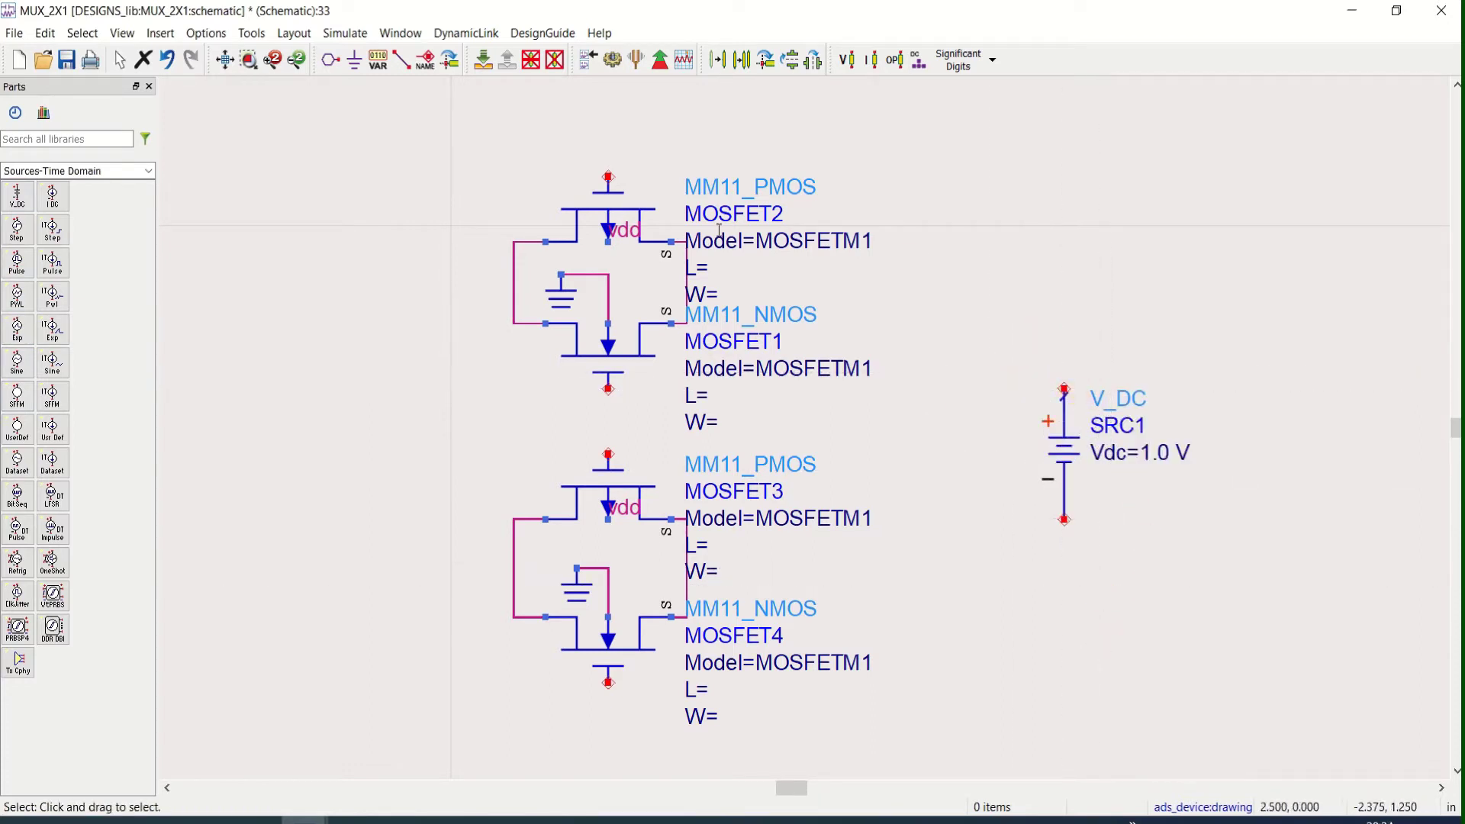
# Attach a ground symbol to the negative terminal of the V_DC source.
pyautogui.click(355, 60)
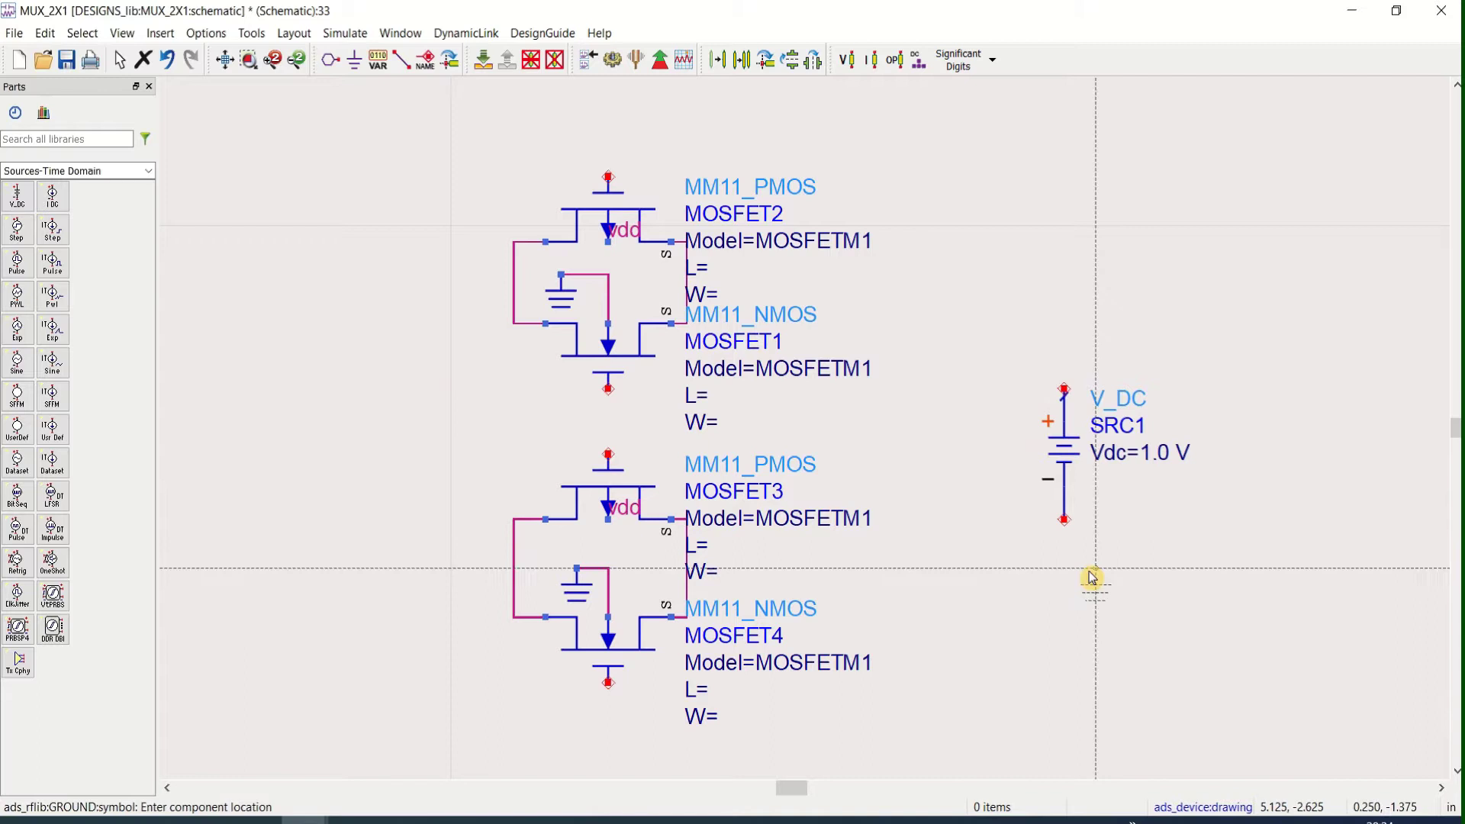
pyautogui.click(1066, 525)
pyautogui.press('Escape')
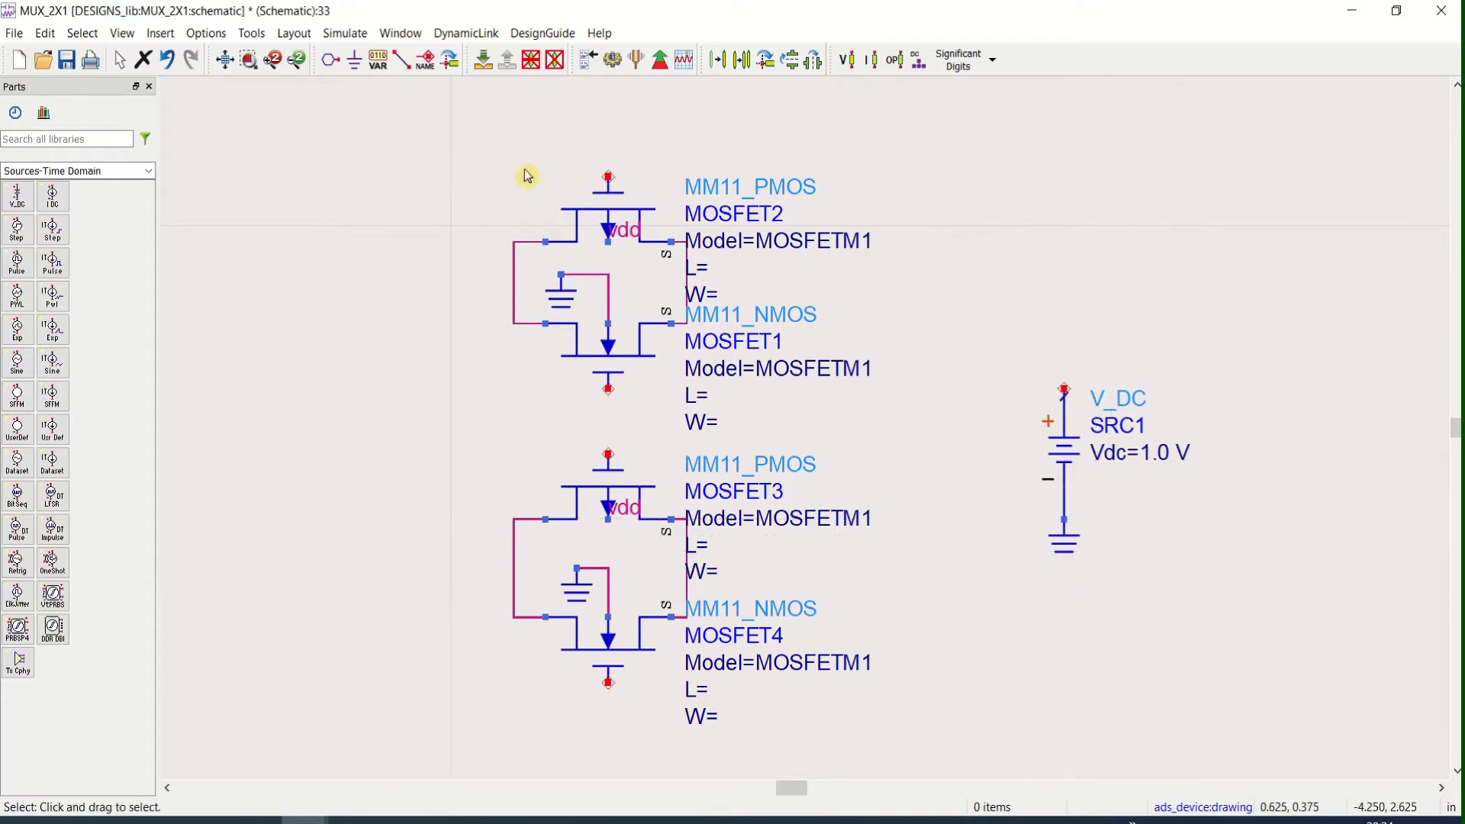
# Add the wire label vdd to the positive terminal of the V_DC source SRC1.
pyautogui.click(425, 60)
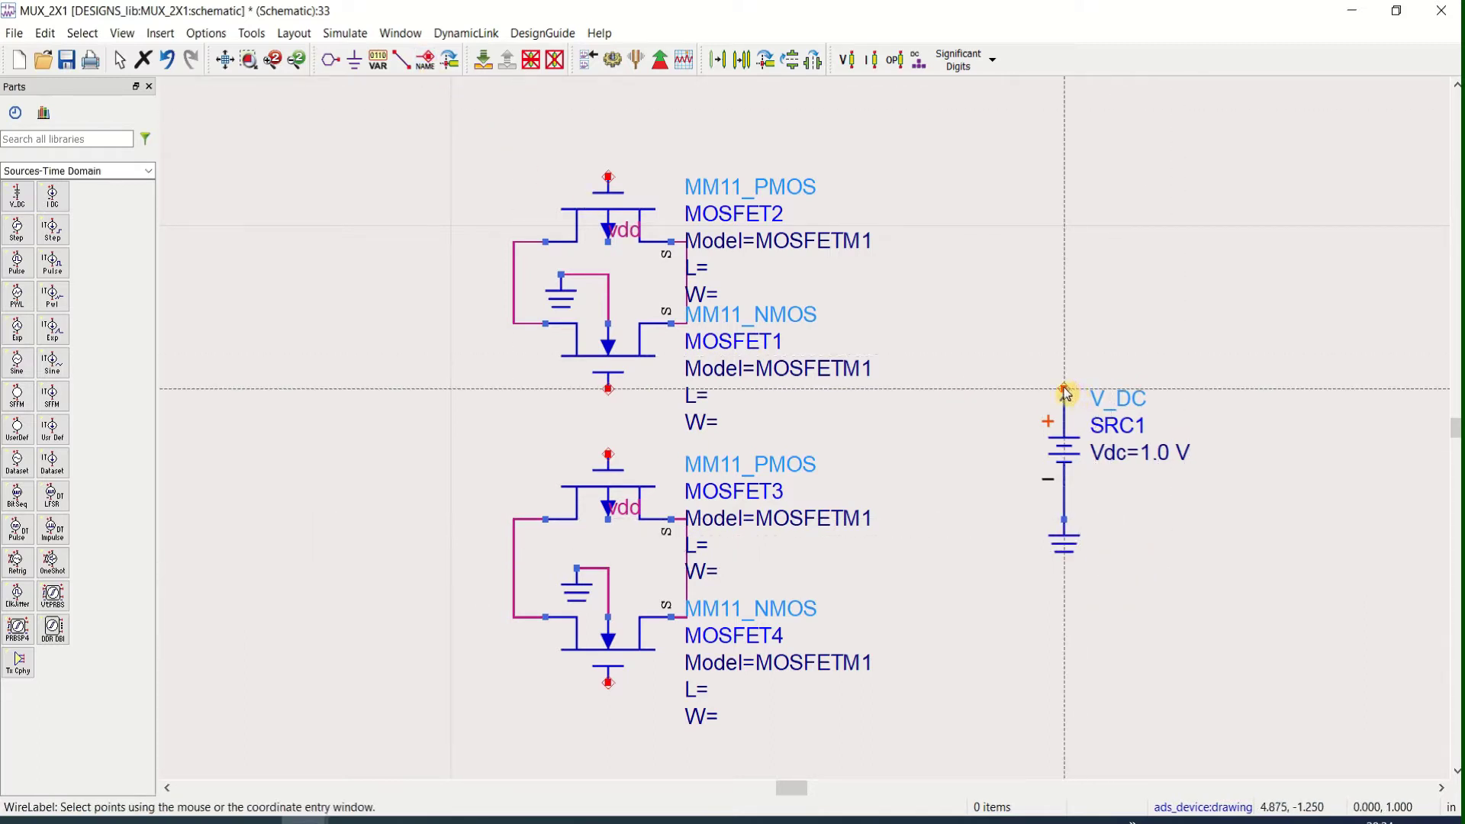
pyautogui.click(1065, 389)
pyautogui.write('vdd')
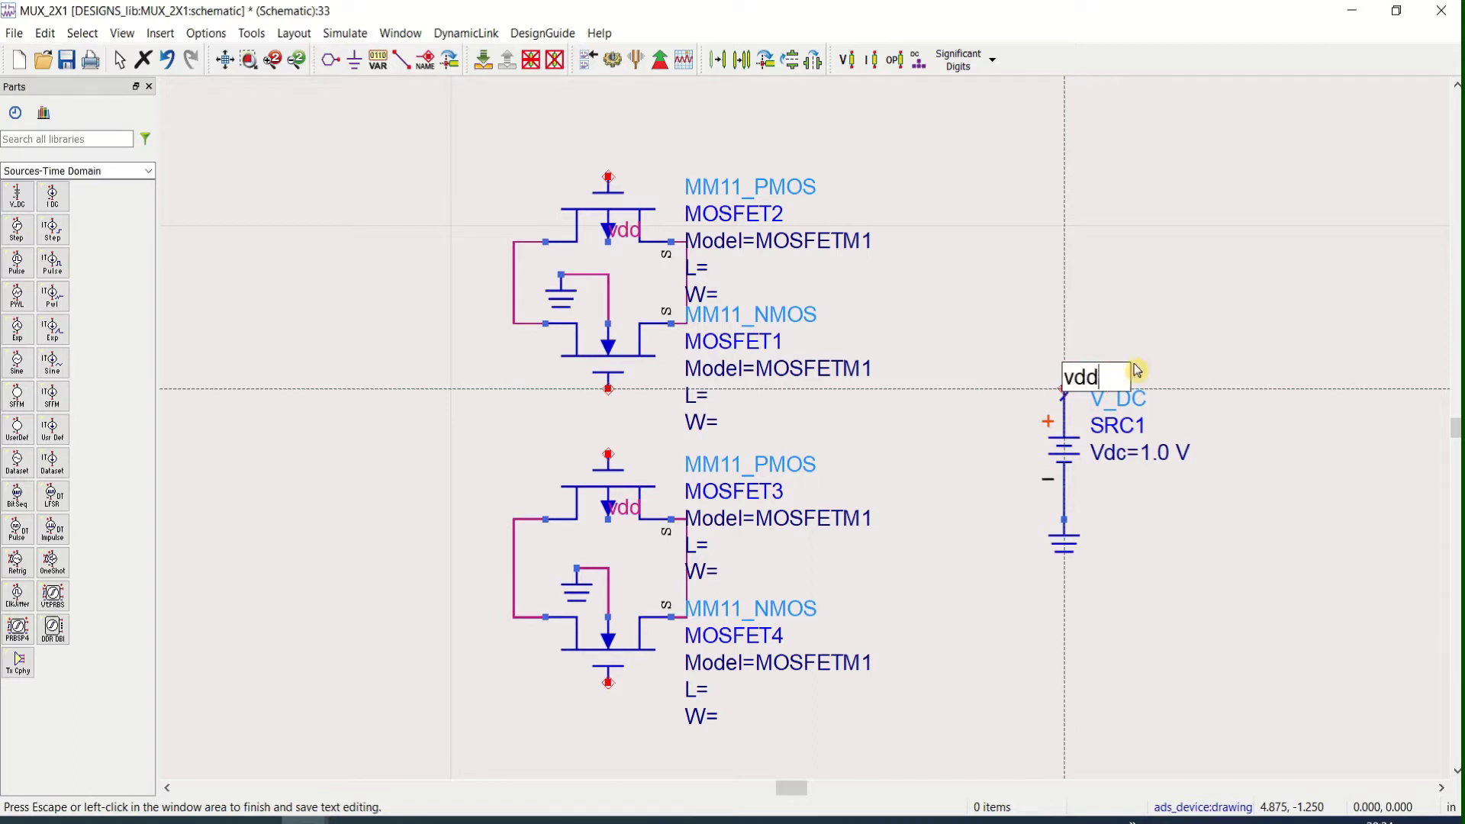
pyautogui.press('Return')
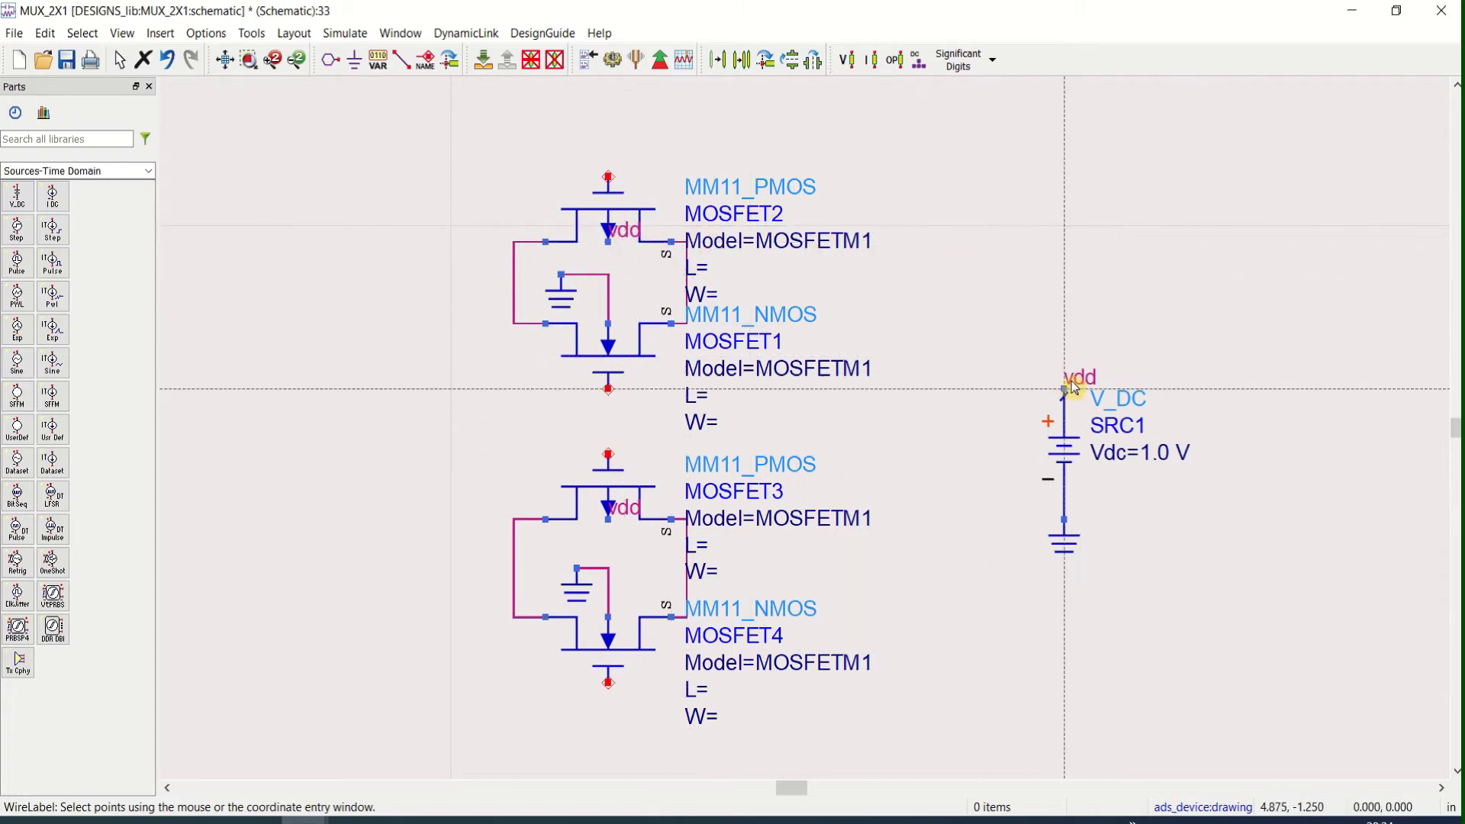
pyautogui.press('Escape')
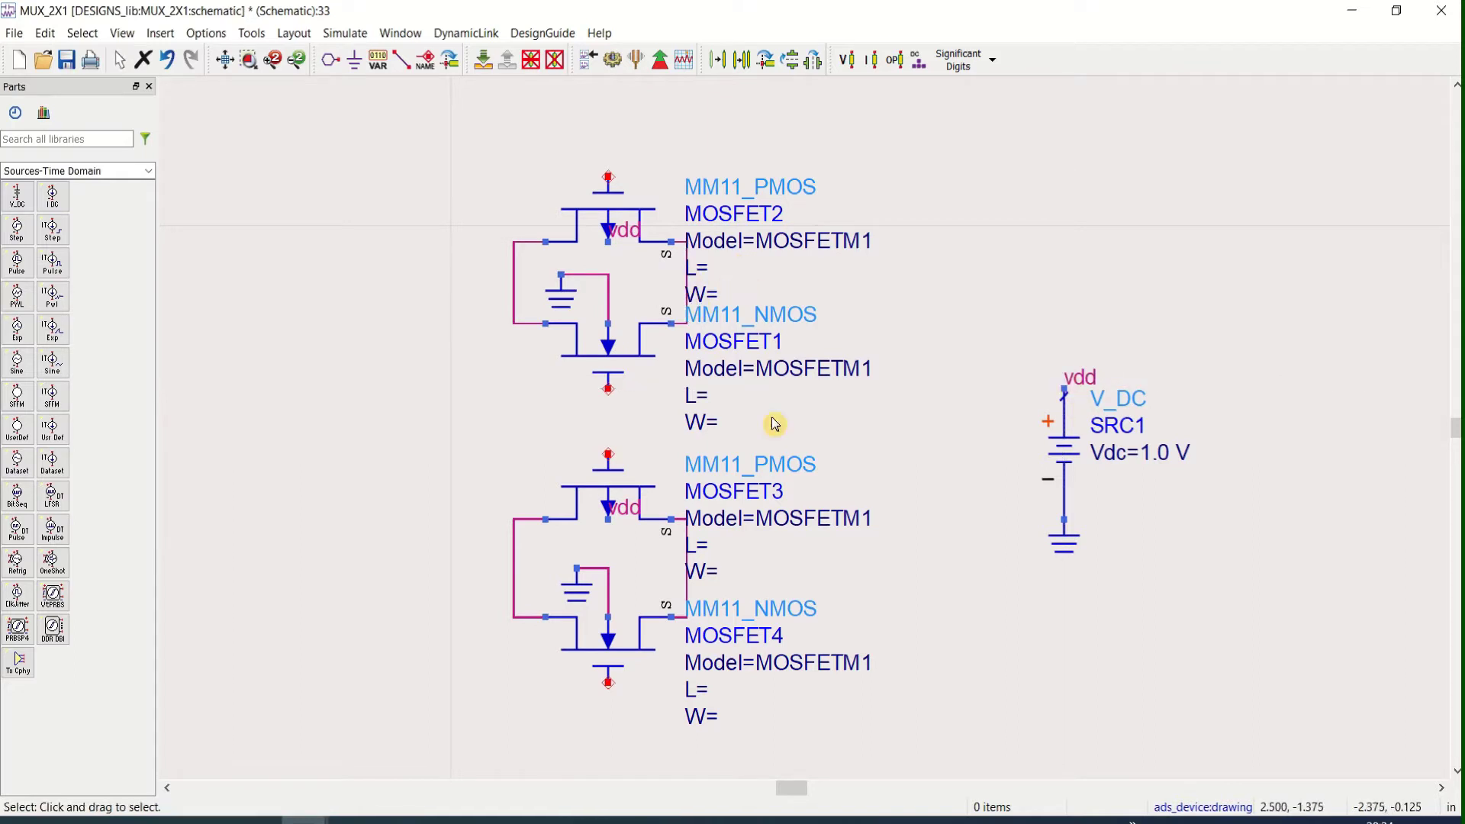
# Wire the source-side node of the MOSFET2/MOSFET1 pair to the source-side node of the MOSFET3/MOSFET4 pair.
pyautogui.click(401, 59)
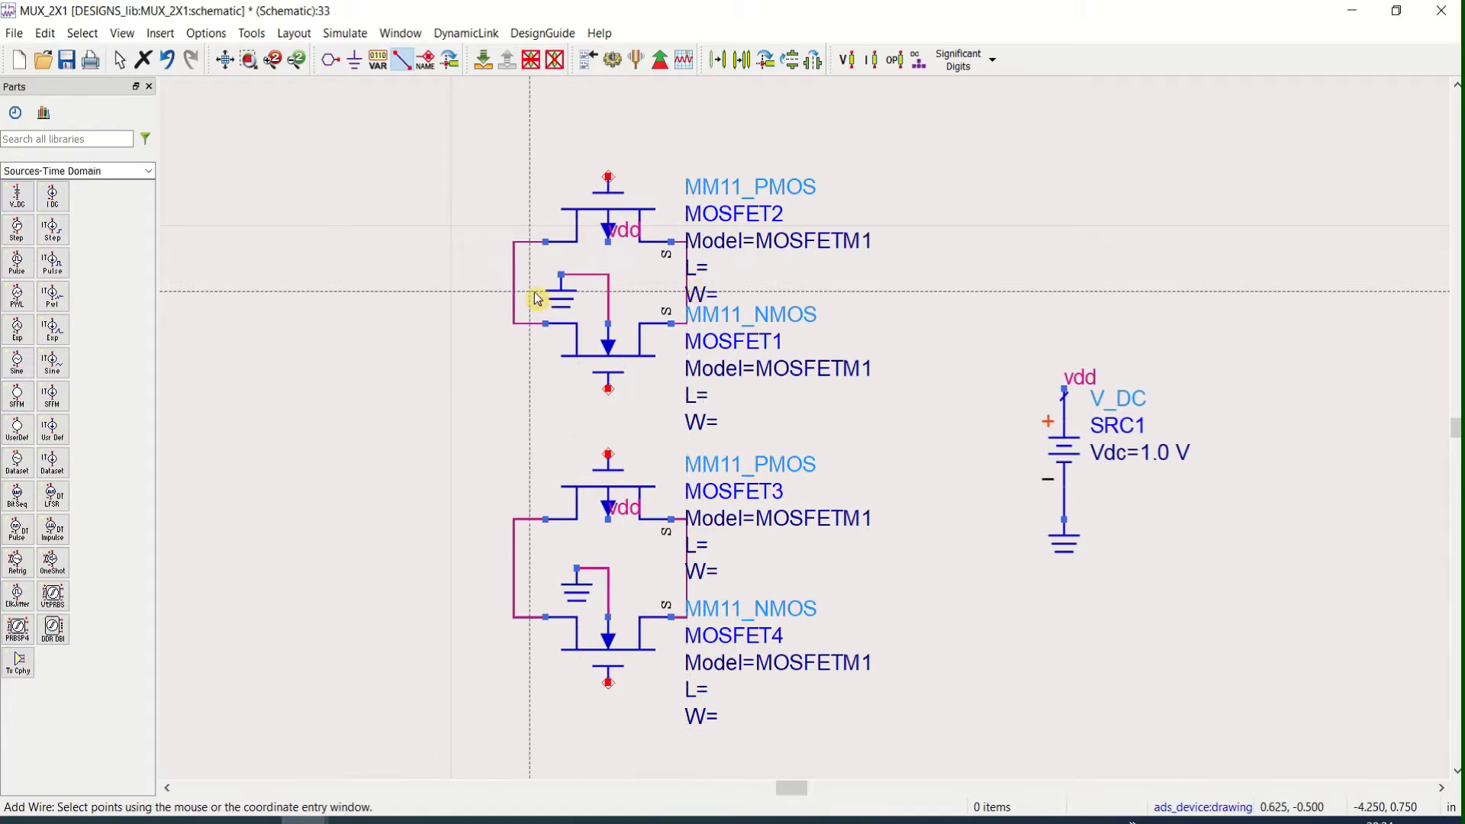
pyautogui.click(692, 291)
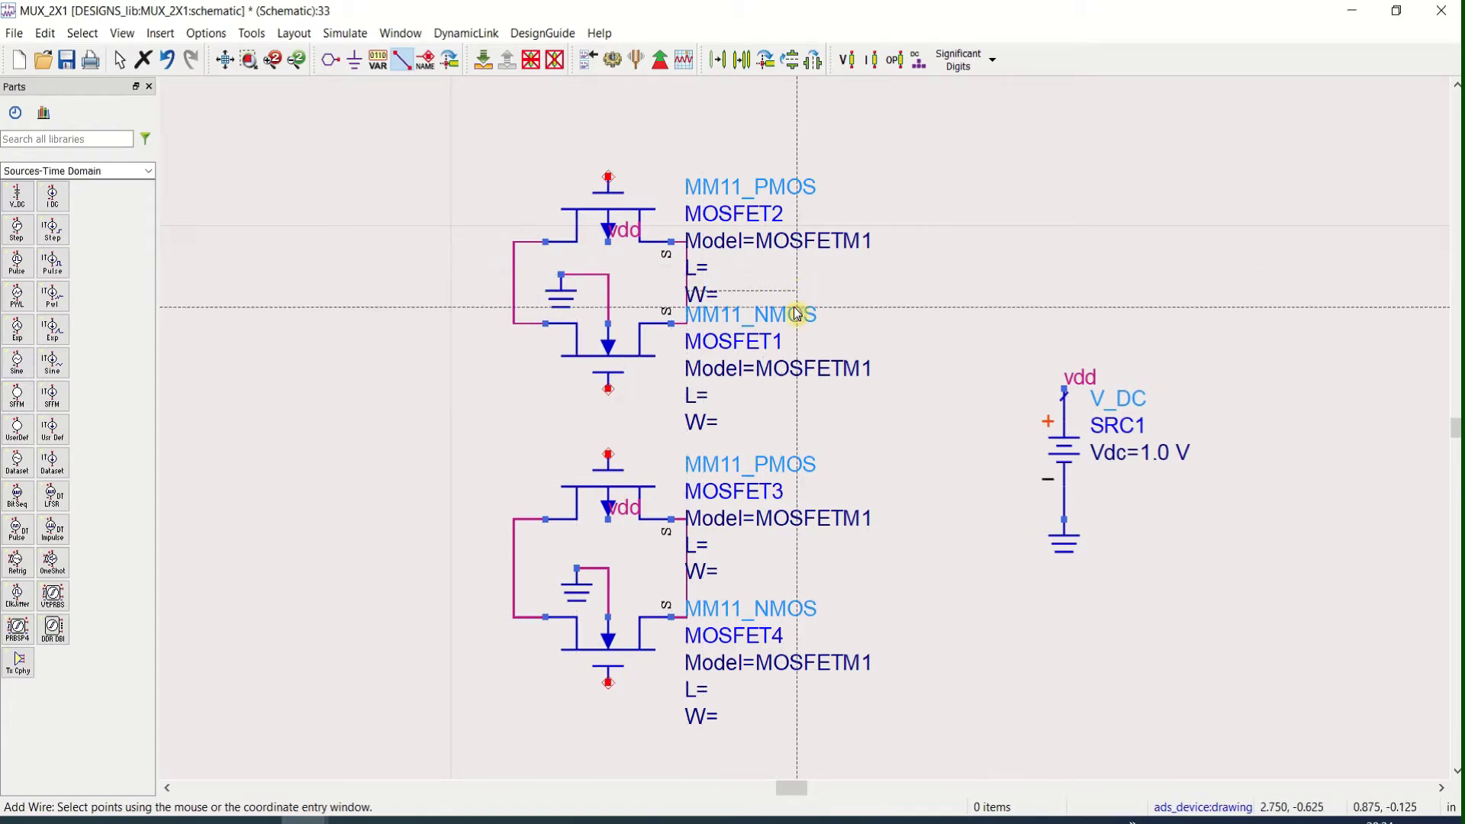
pyautogui.click(795, 570)
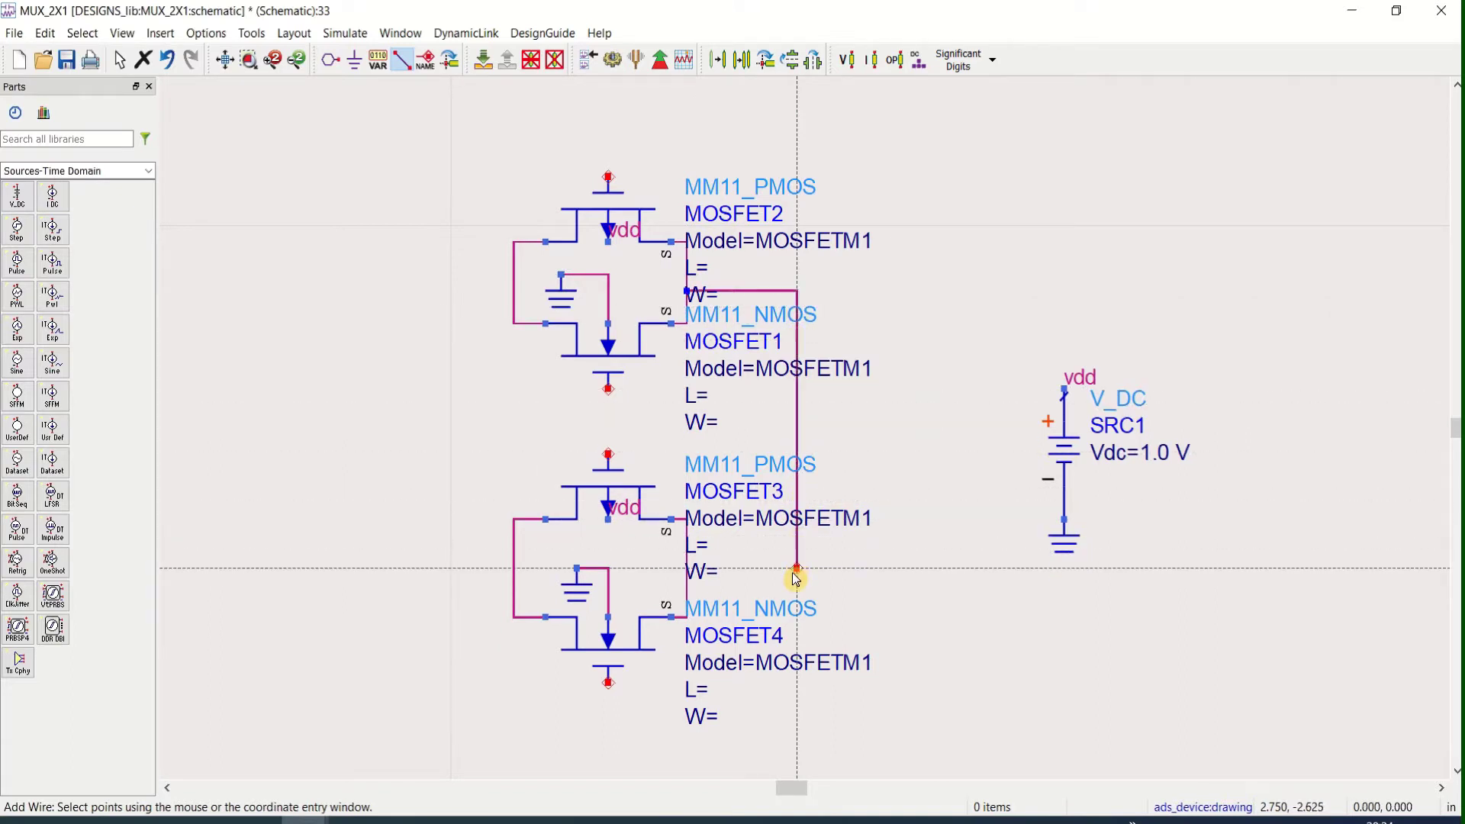
pyautogui.click(685, 580)
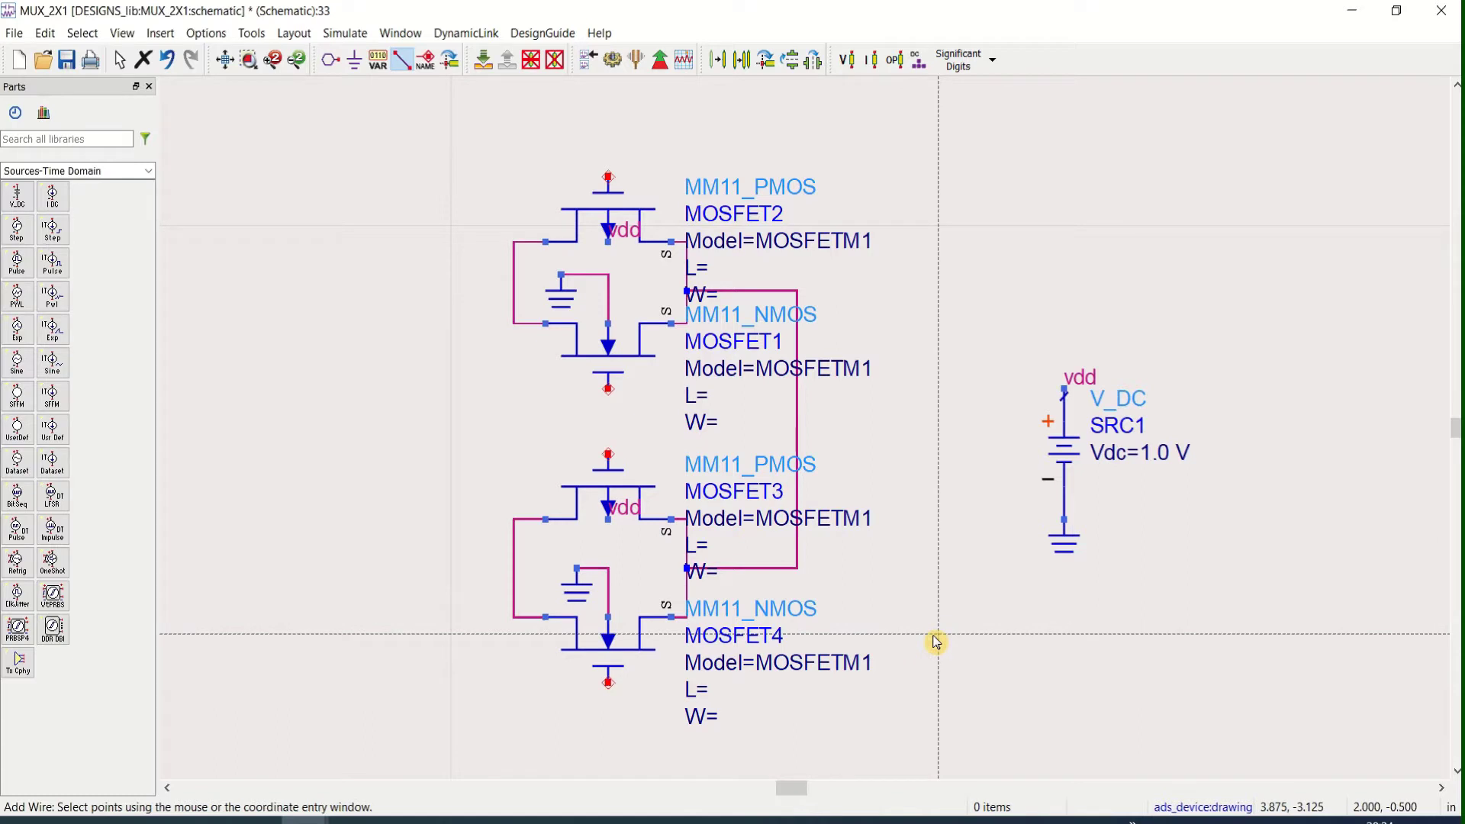
pyautogui.press('Escape')
# Wire the gate of MOSFET1 to the gate of MOSFET3, and route MOSFET2's gate around both pairs to MOSFET4's gate.
pyautogui.click(402, 60)
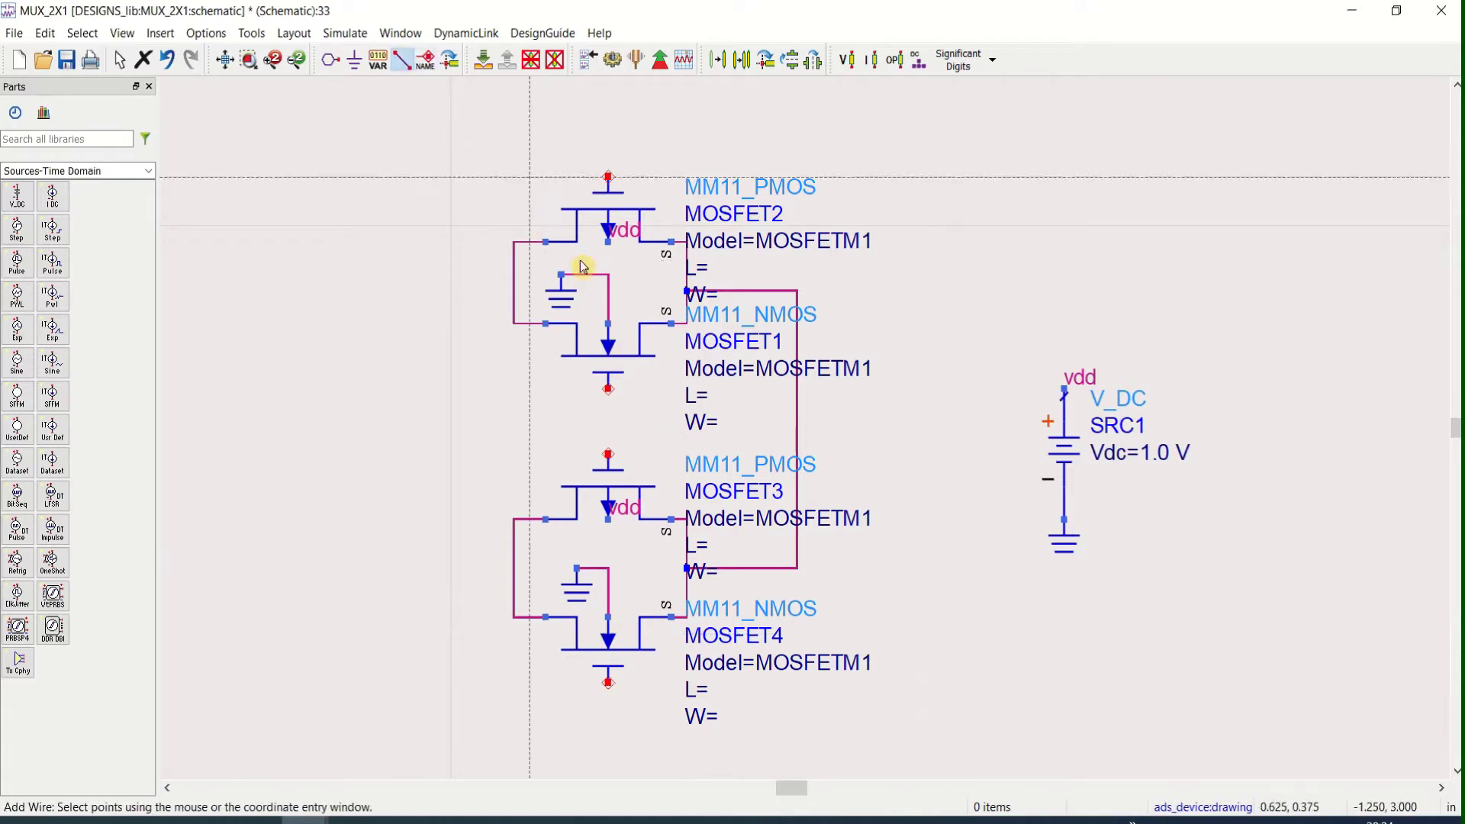
pyautogui.click(609, 388)
pyautogui.click(609, 457)
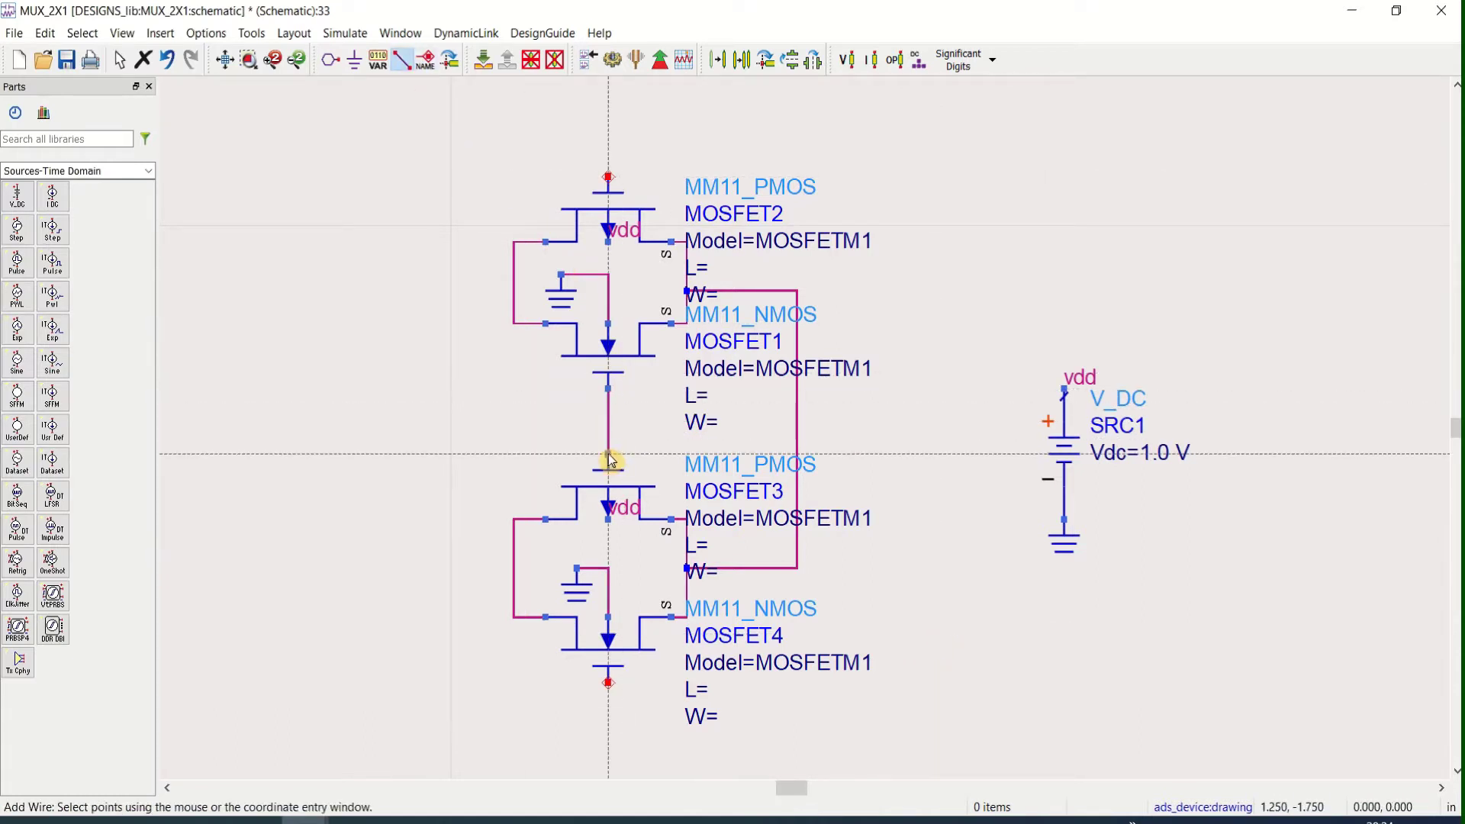
pyautogui.click(610, 178)
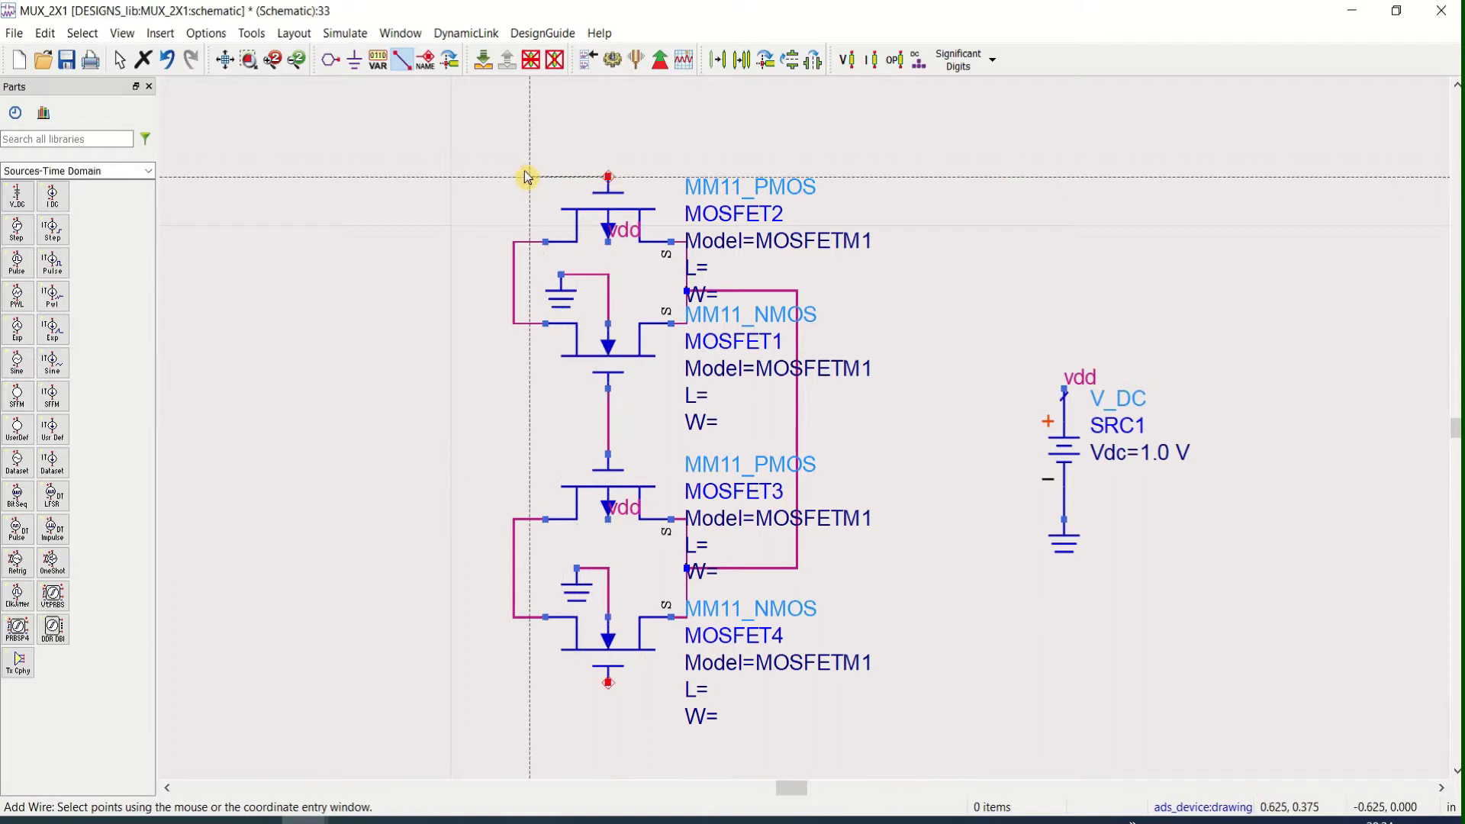
pyautogui.click(451, 180)
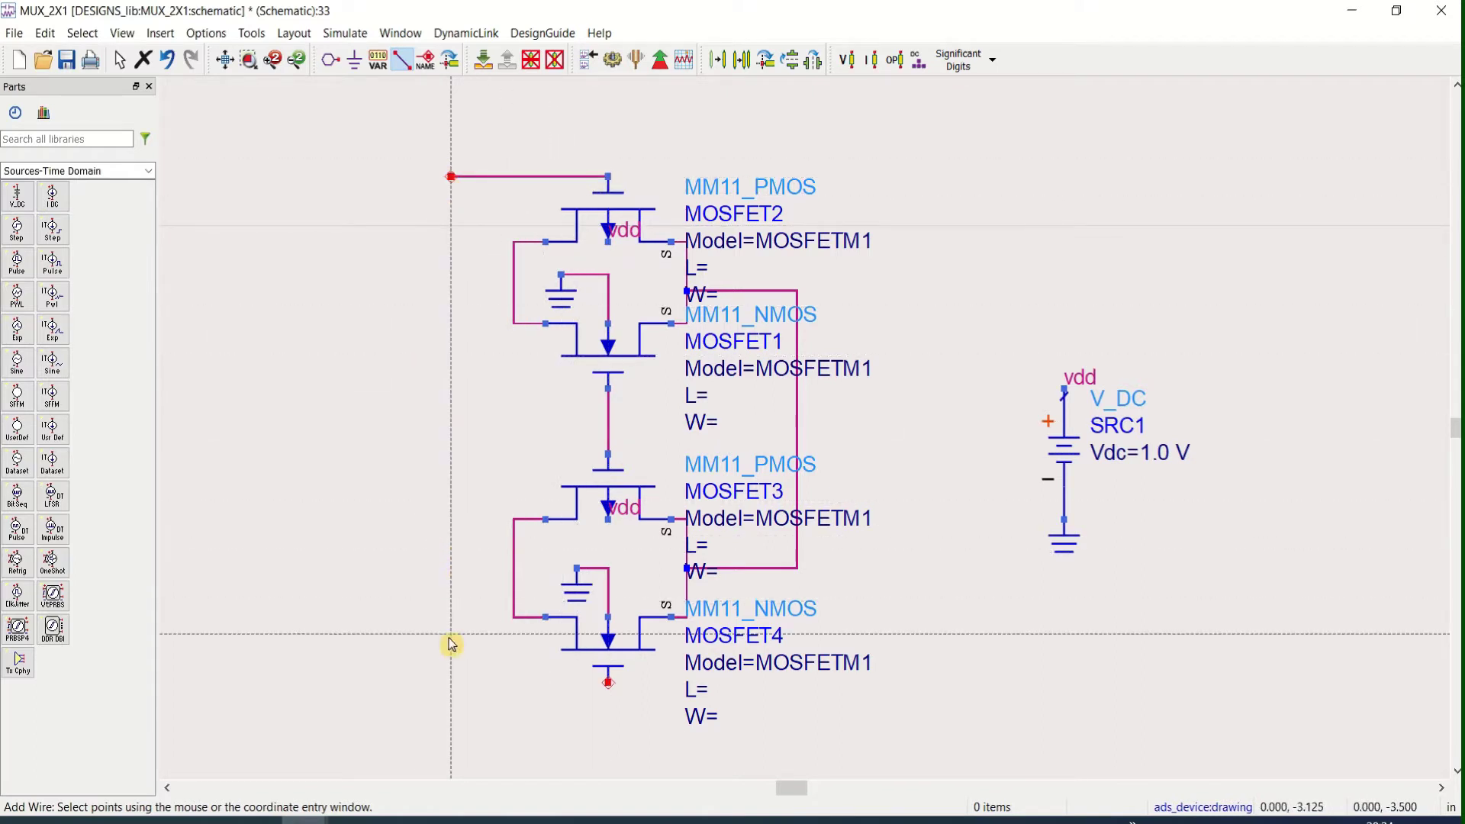
pyautogui.click(449, 701)
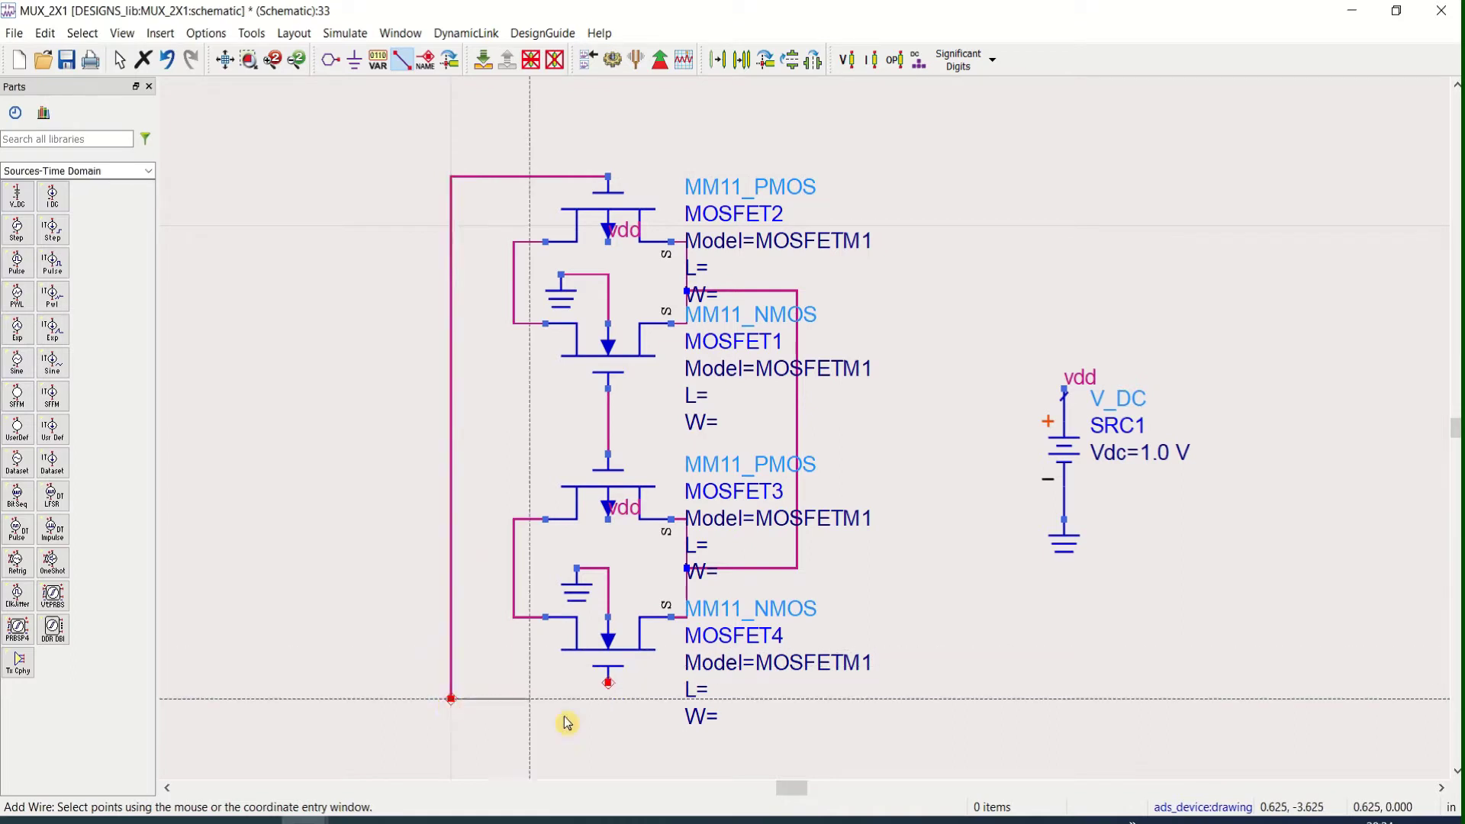
pyautogui.click(608, 687)
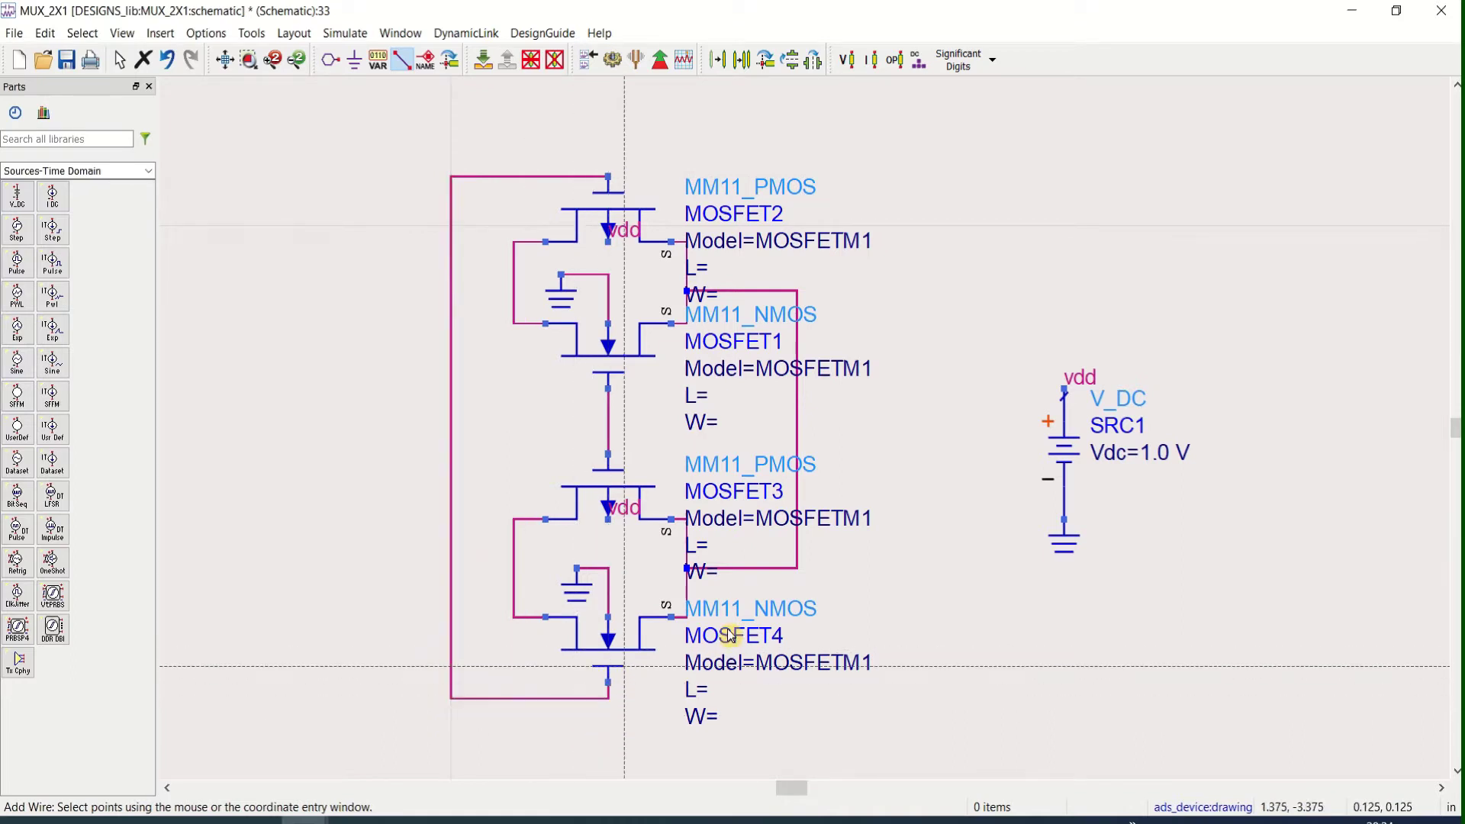
pyautogui.press('Escape')
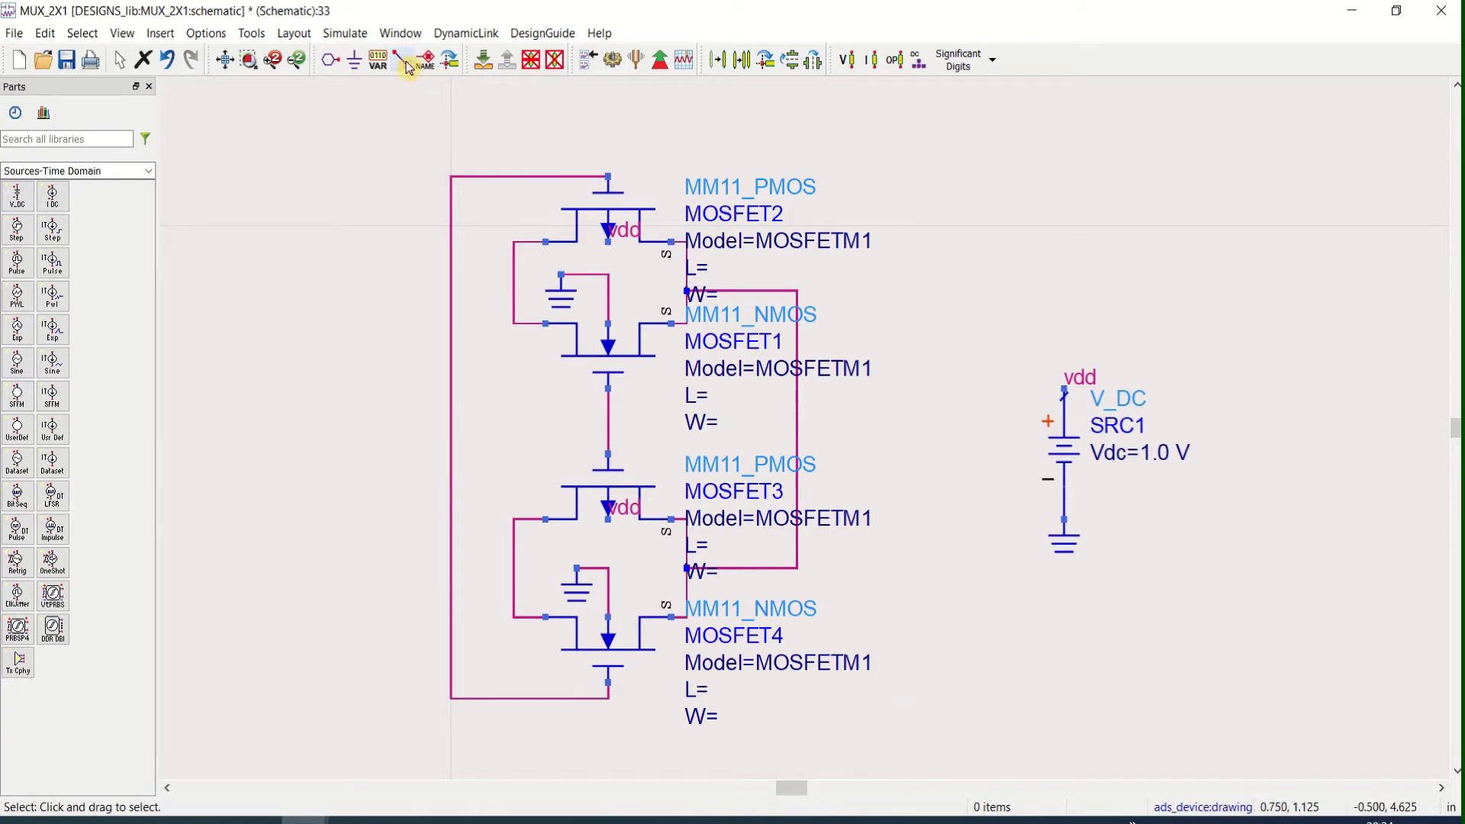
# Place inOut pins P1 beside the upper transistor pair, P2 beside the lower pair, and P3 midway between them.
pyautogui.click(330, 65)
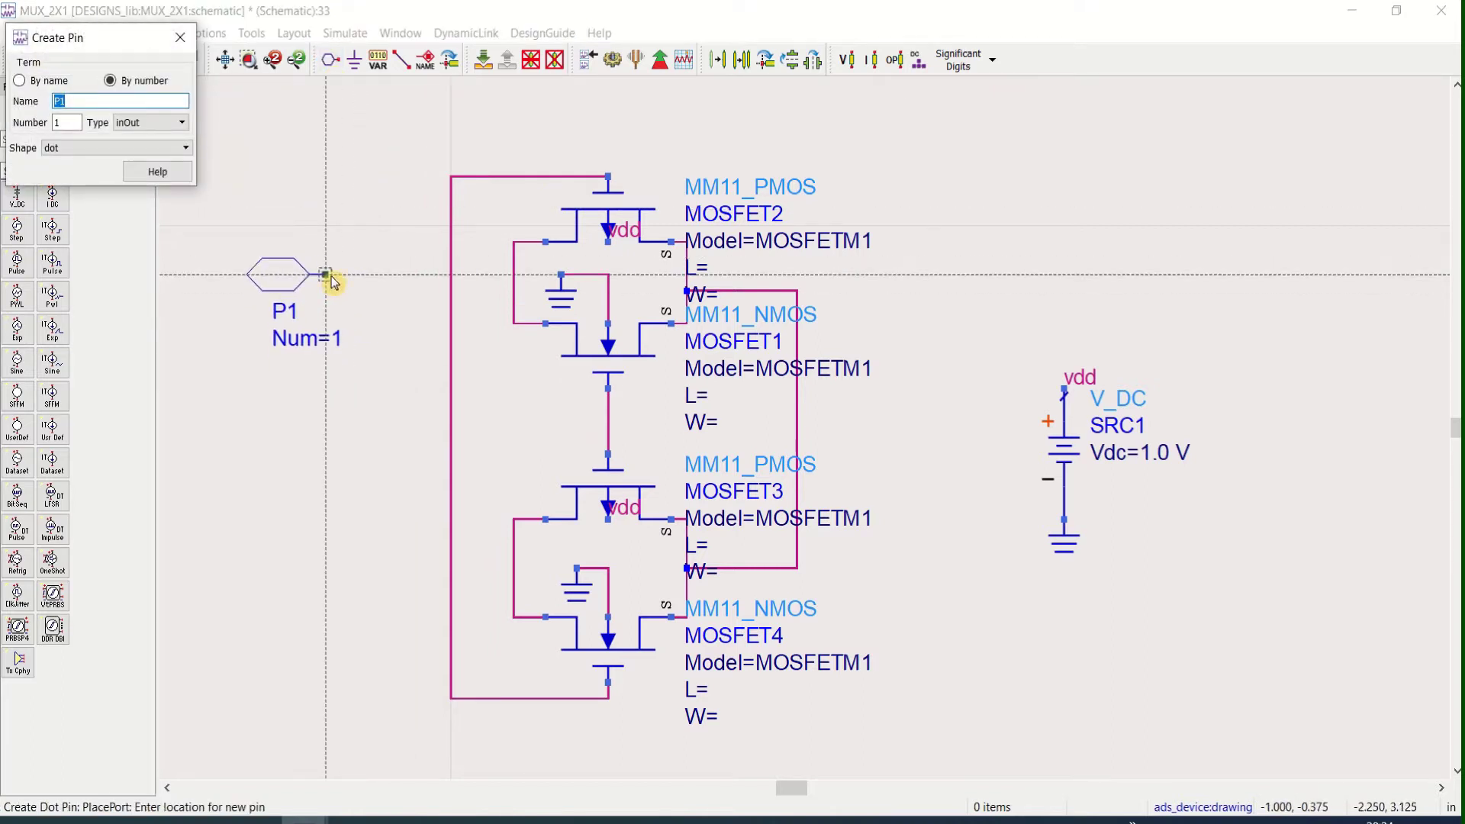
pyautogui.click(331, 279)
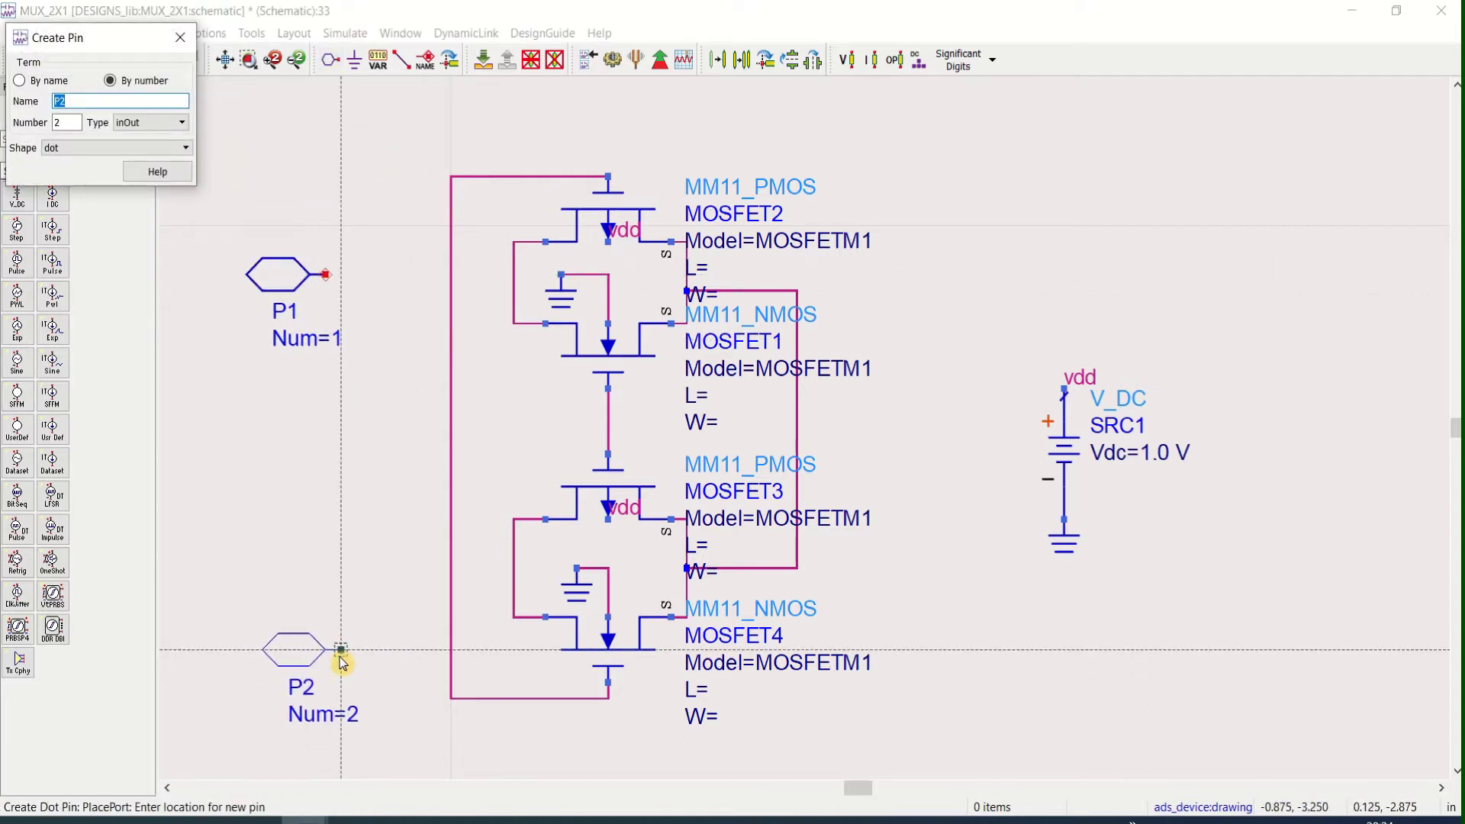
pyautogui.click(329, 581)
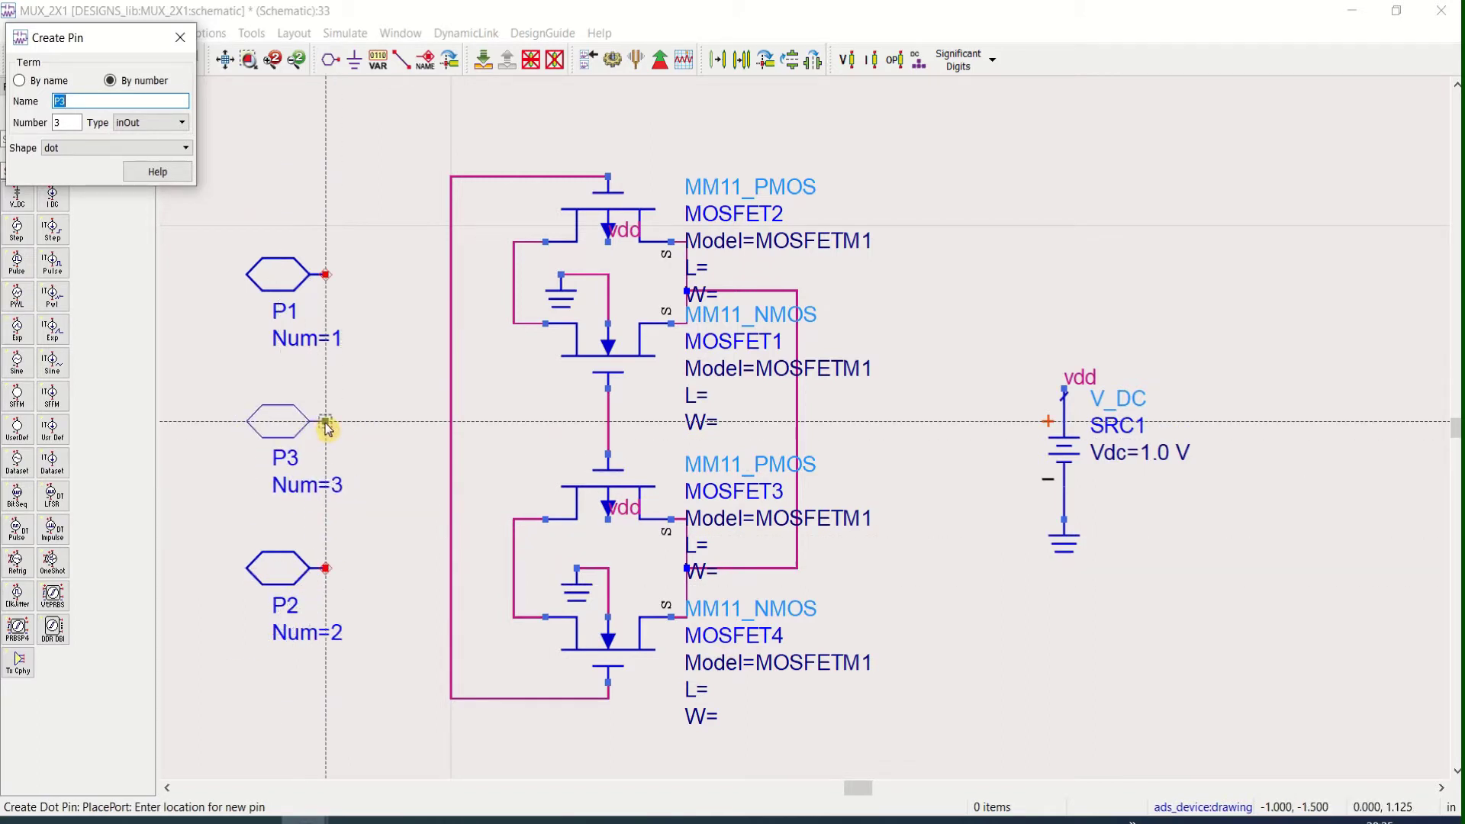
pyautogui.click(327, 424)
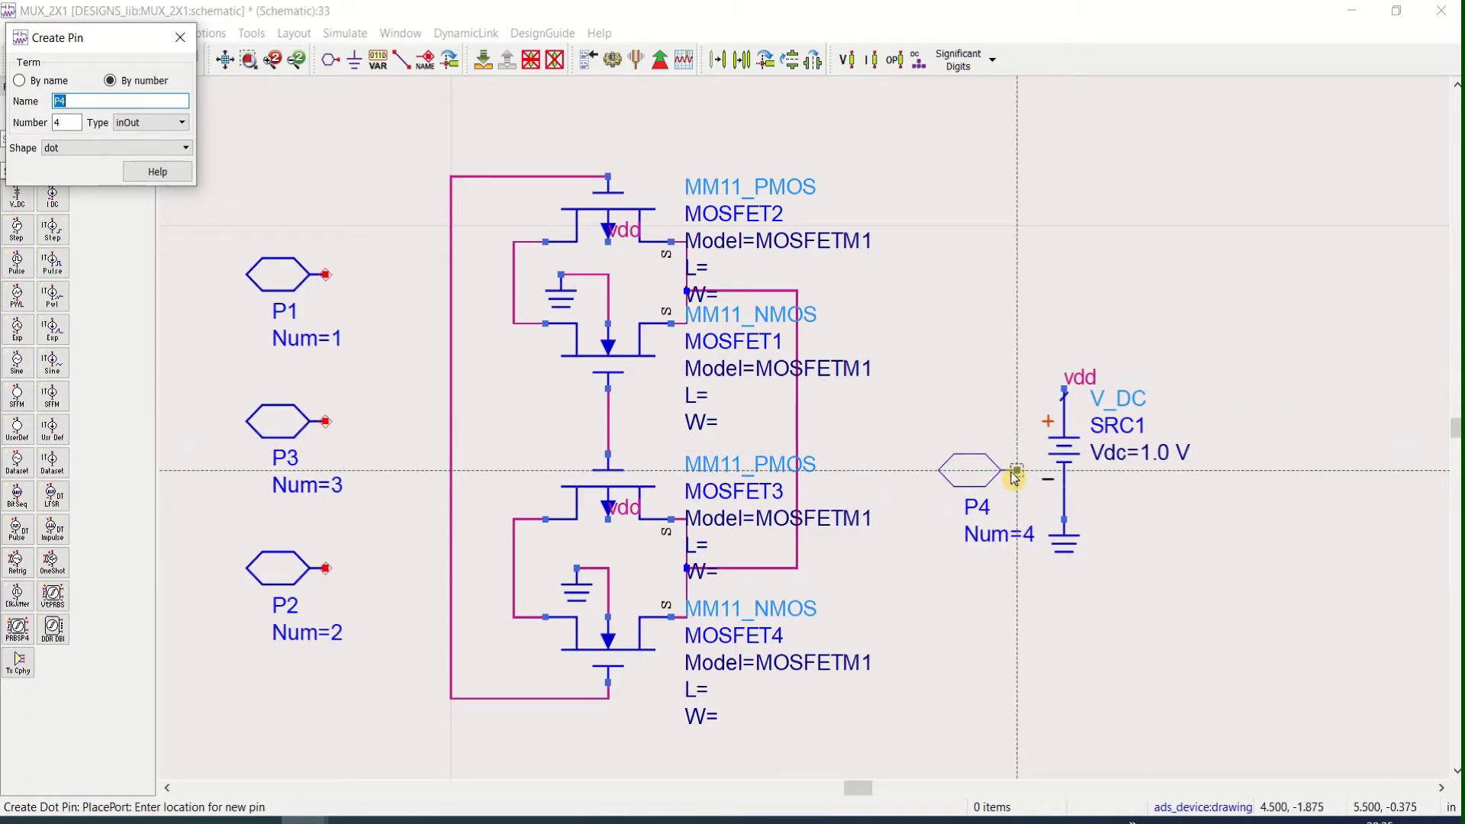
# Rotate pin P4 by 180 degrees and place it between the transistor pairs' output wire and the V_DC source.
pyautogui.hotkey('ctrl', 'r')
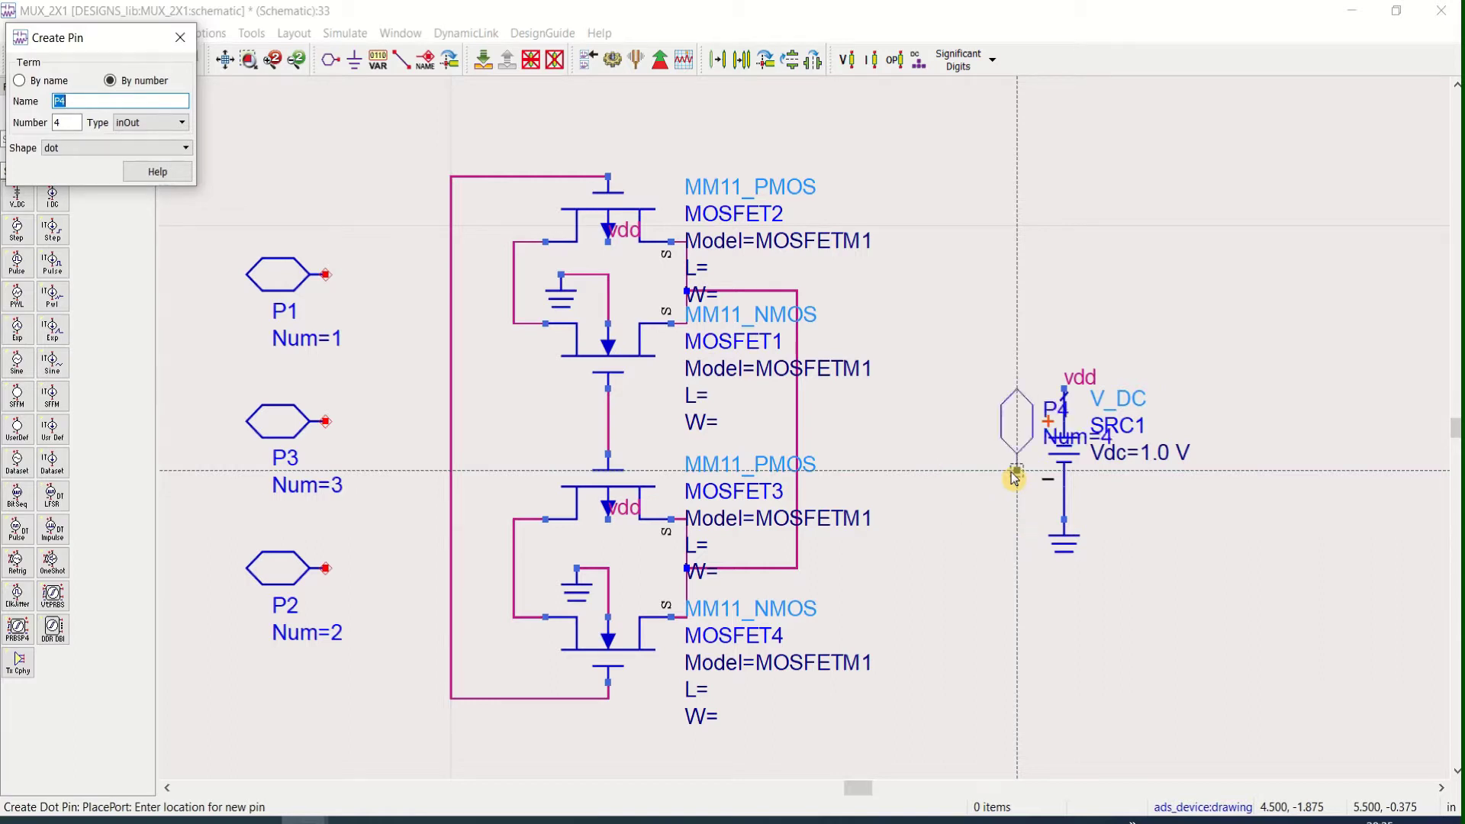
pyautogui.hotkey('ctrl', 'r')
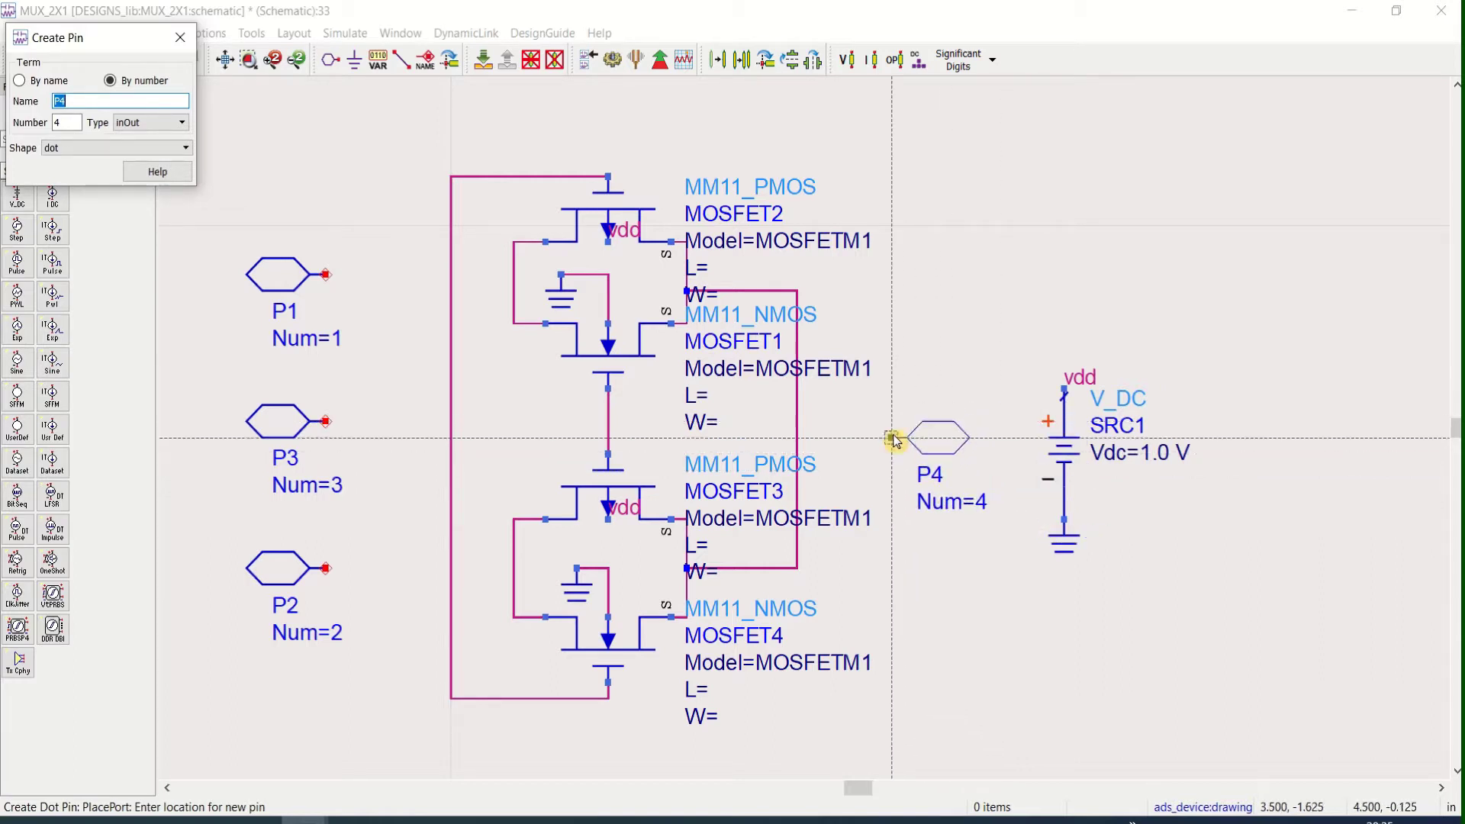
pyautogui.click(895, 441)
pyautogui.press('Escape')
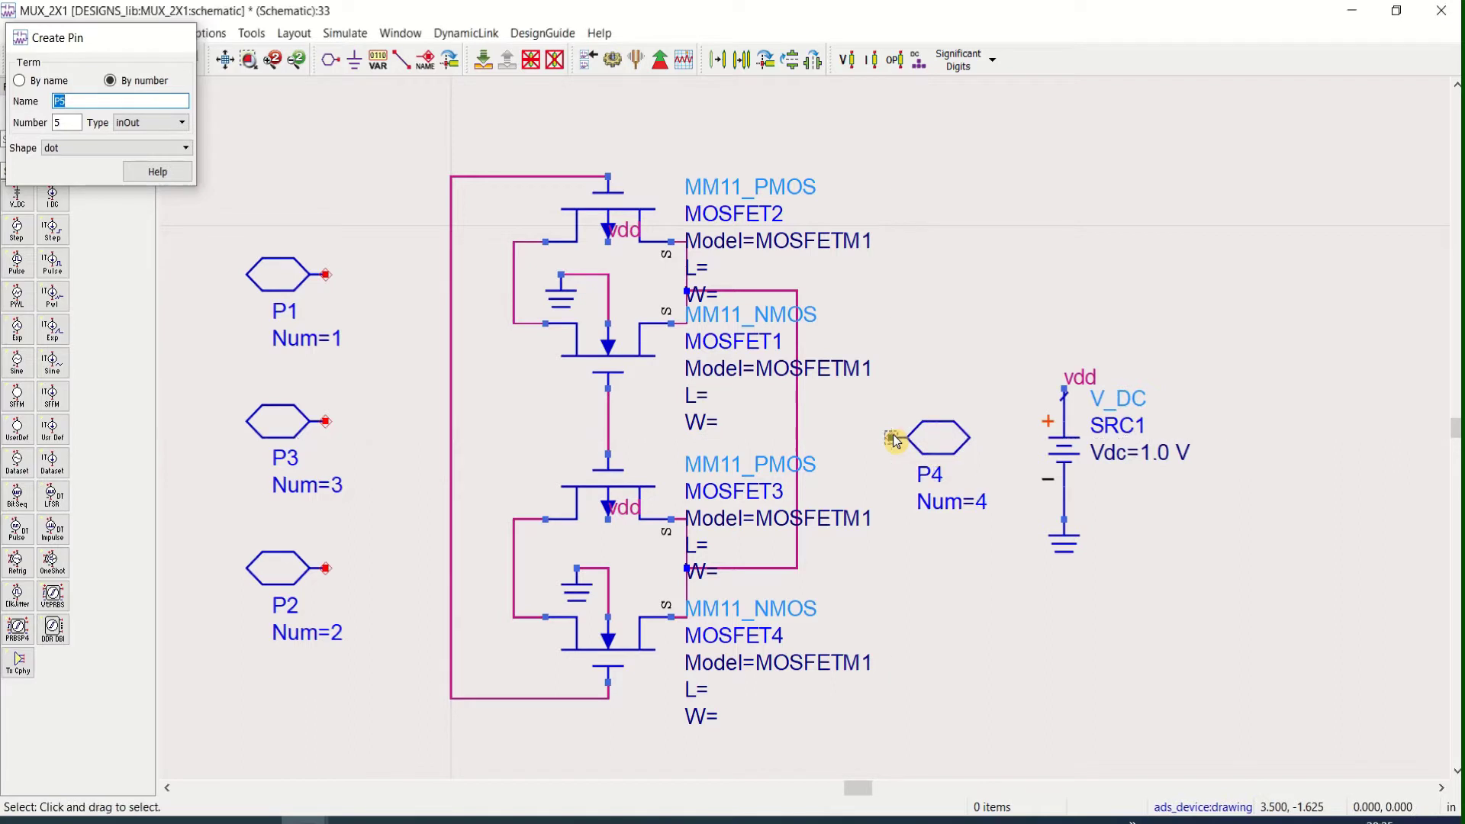
# Wire P1 to the upper pair's input node, P3 to the MOSFET1–MOSFET3 gate wire, and P2 to the lower pair's input node.
pyautogui.click(399, 60)
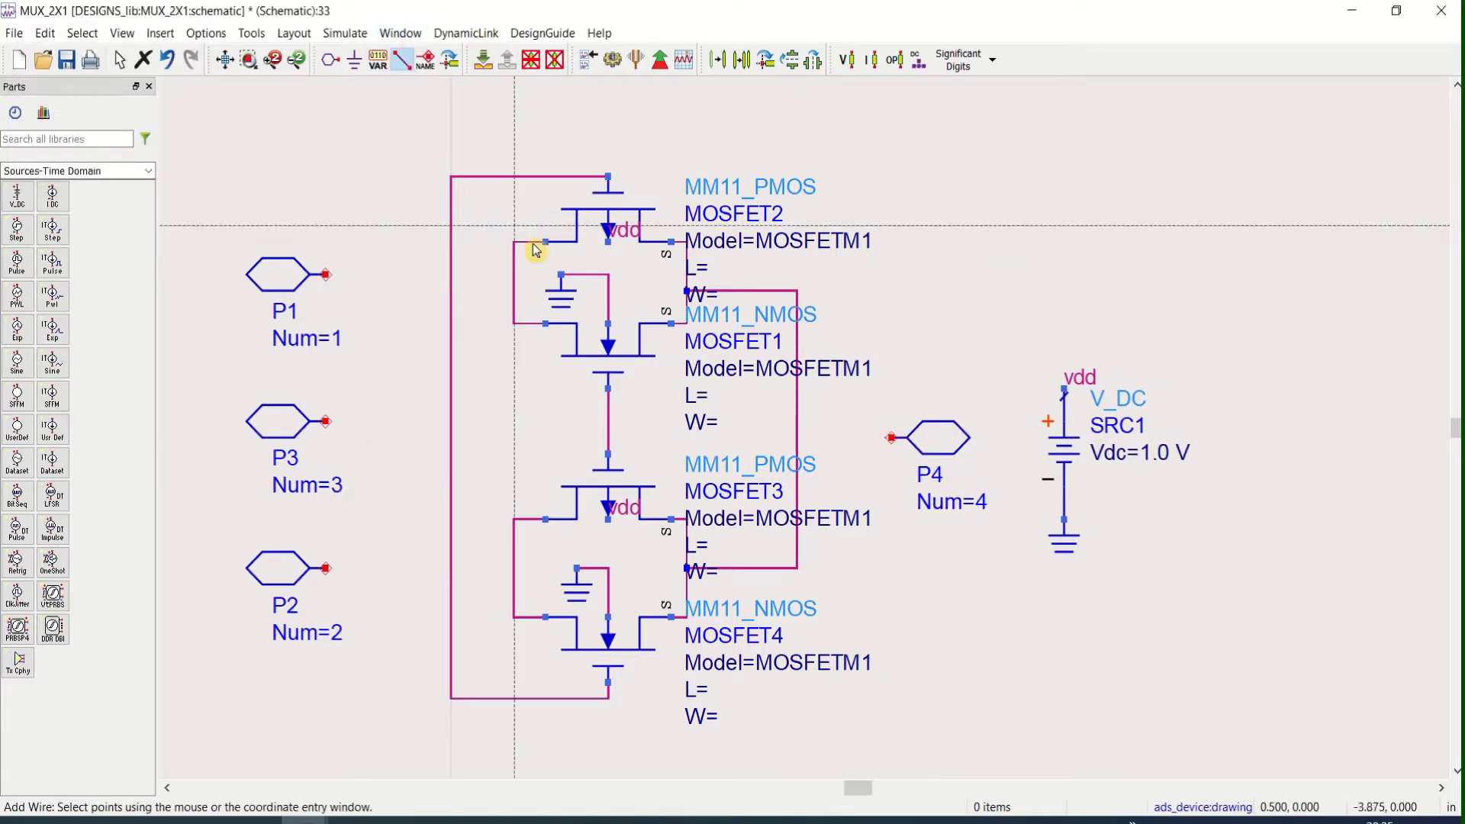
pyautogui.click(514, 281)
pyautogui.click(327, 279)
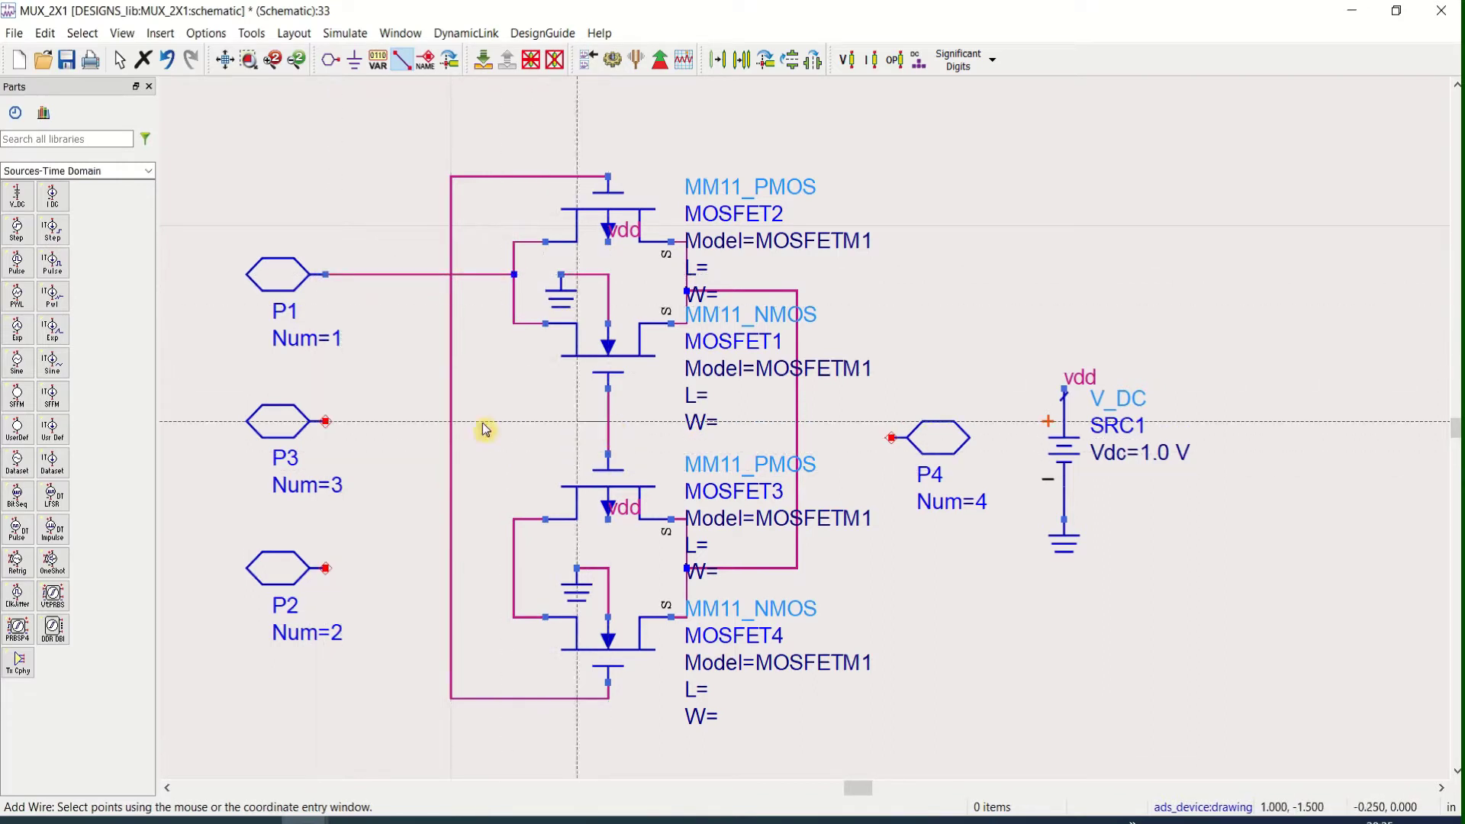
pyautogui.click(327, 422)
pyautogui.click(608, 422)
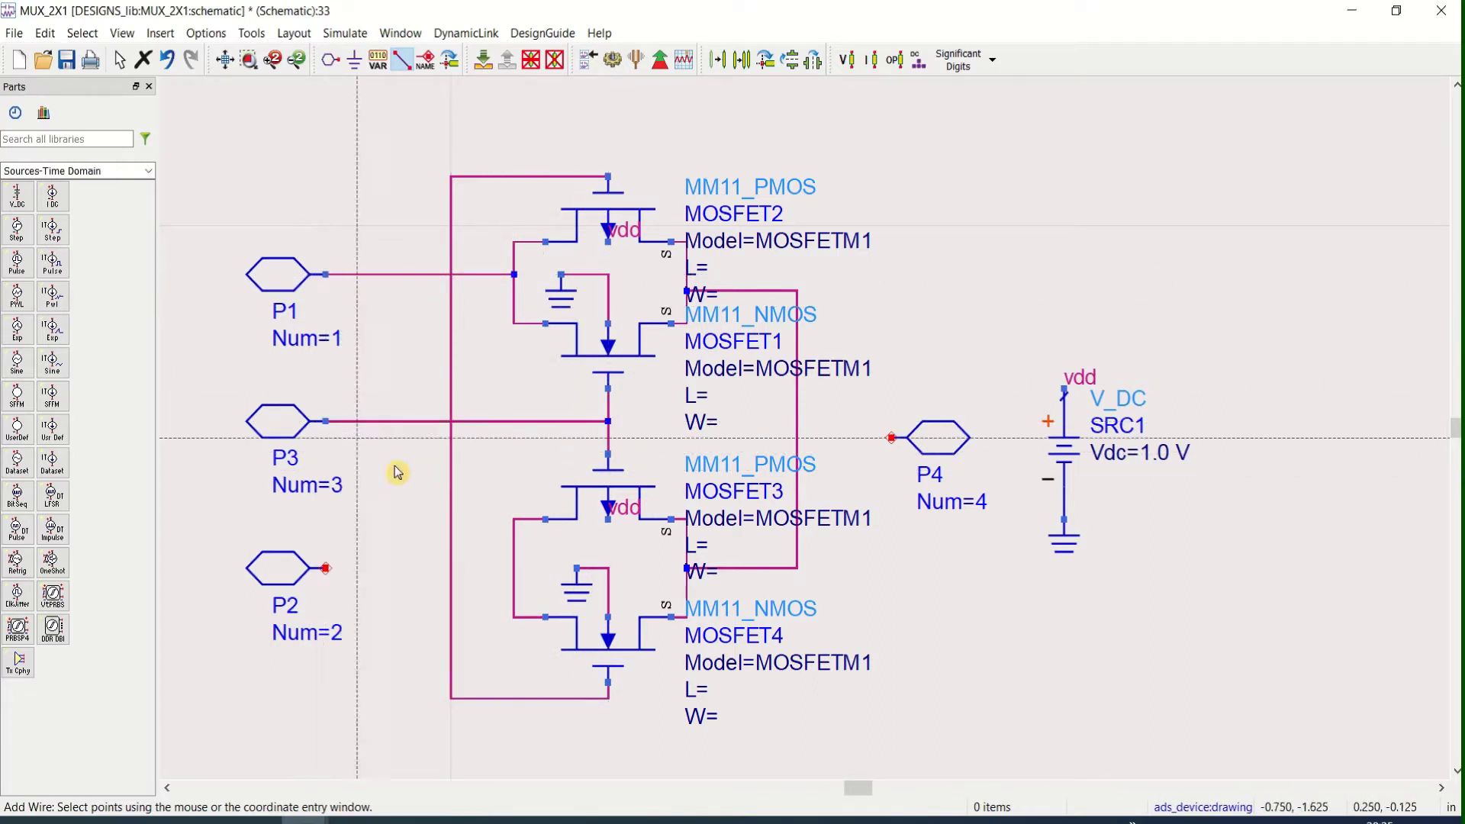
pyautogui.click(514, 569)
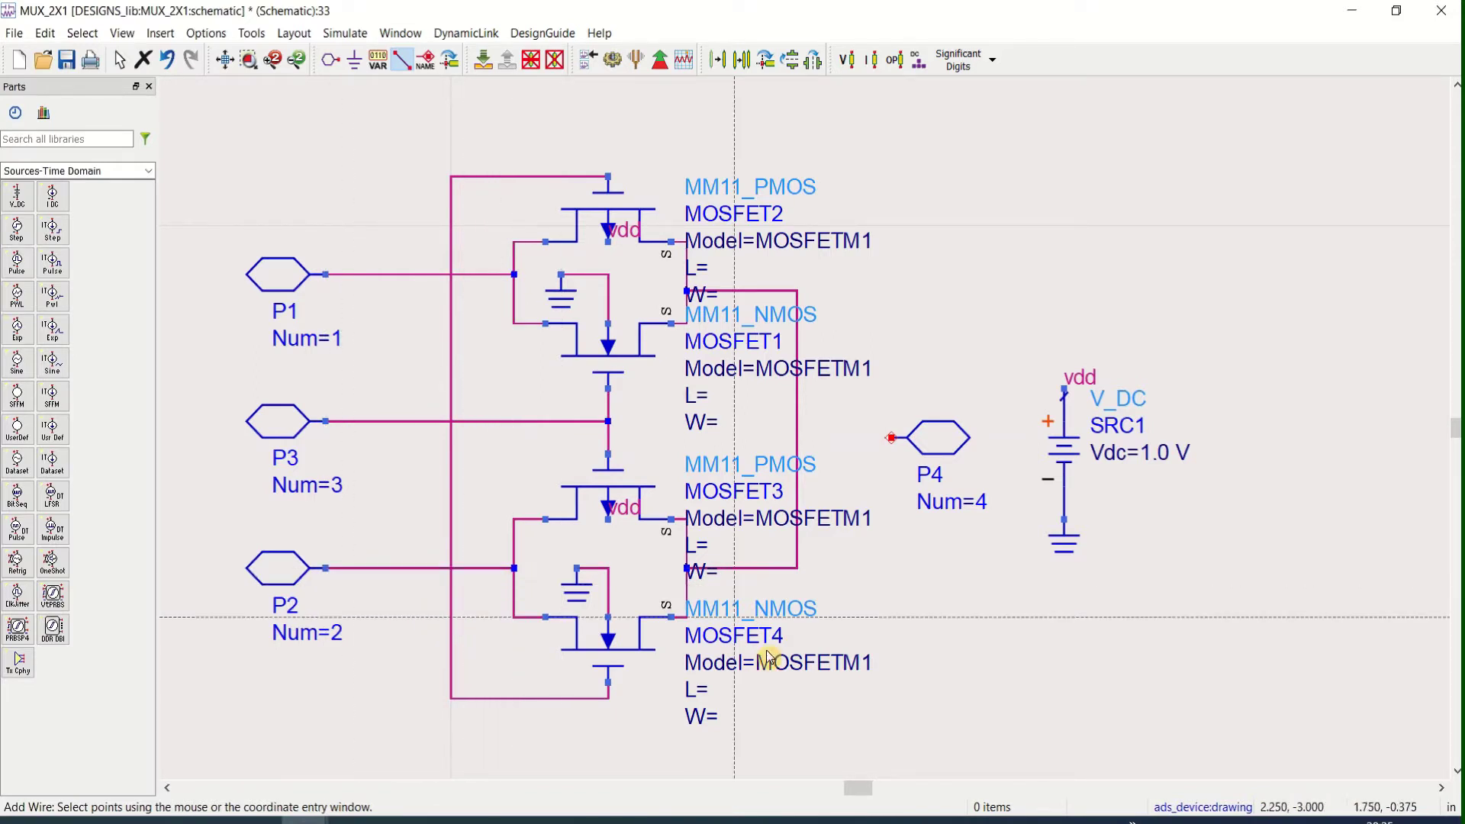
# Wire pin P4 to the vertical wire joining the two pairs' outputs, and save the schematic.
pyautogui.click(892, 438)
pyautogui.click(797, 438)
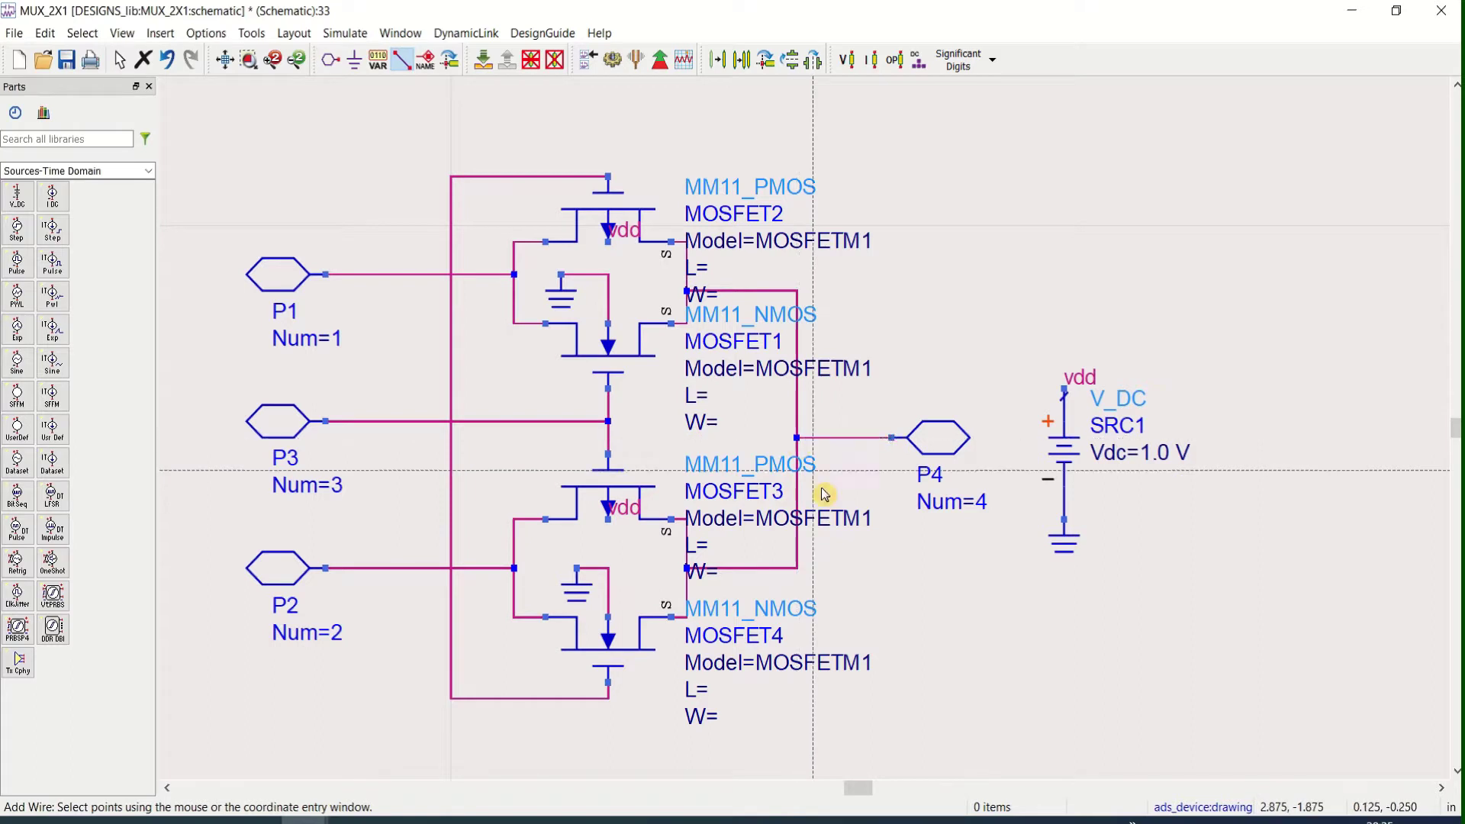
pyautogui.press('Escape')
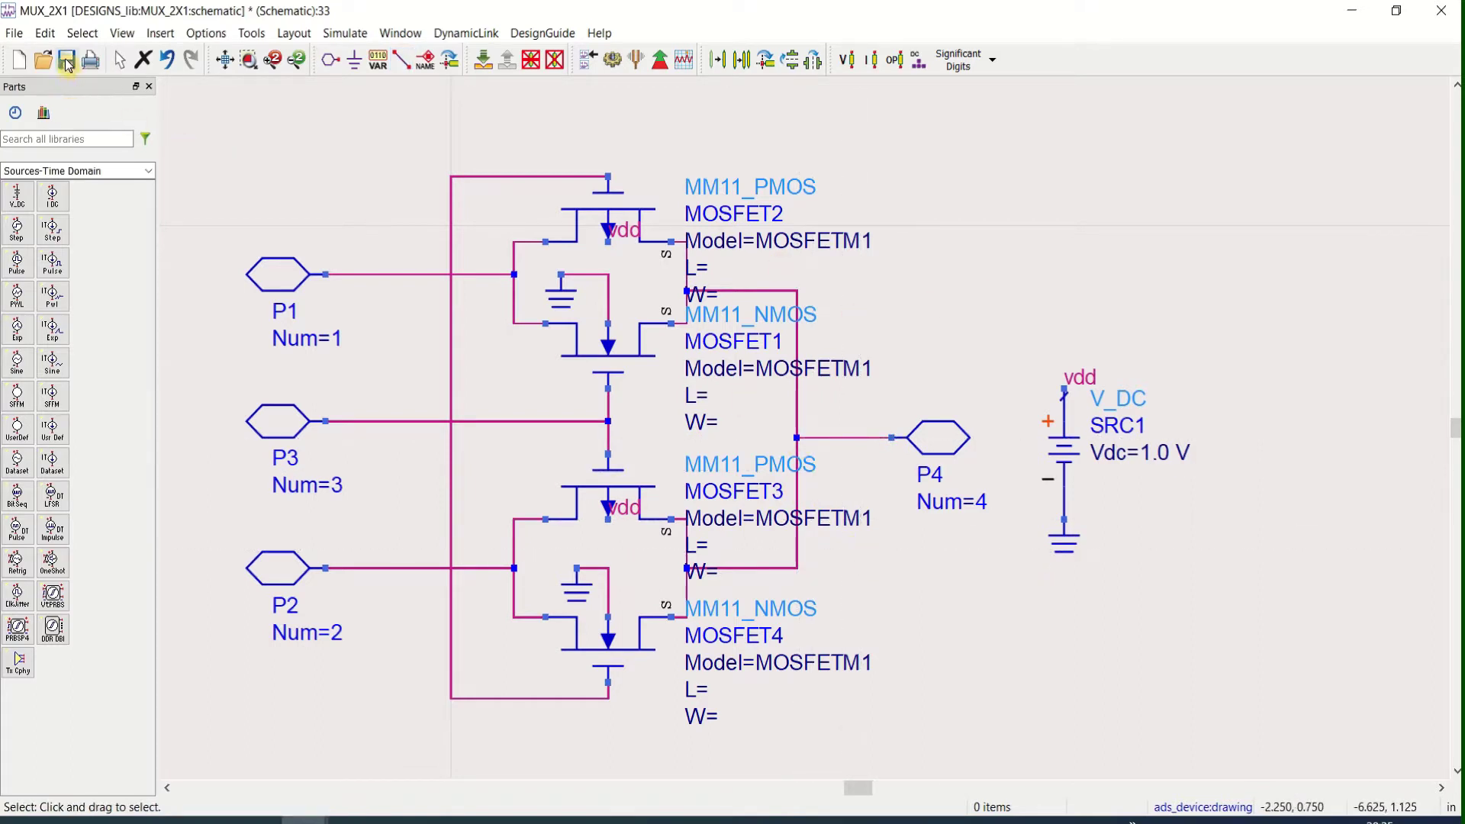
pyautogui.click(227, 62)
pyautogui.scroll(-1, 1017, 510)
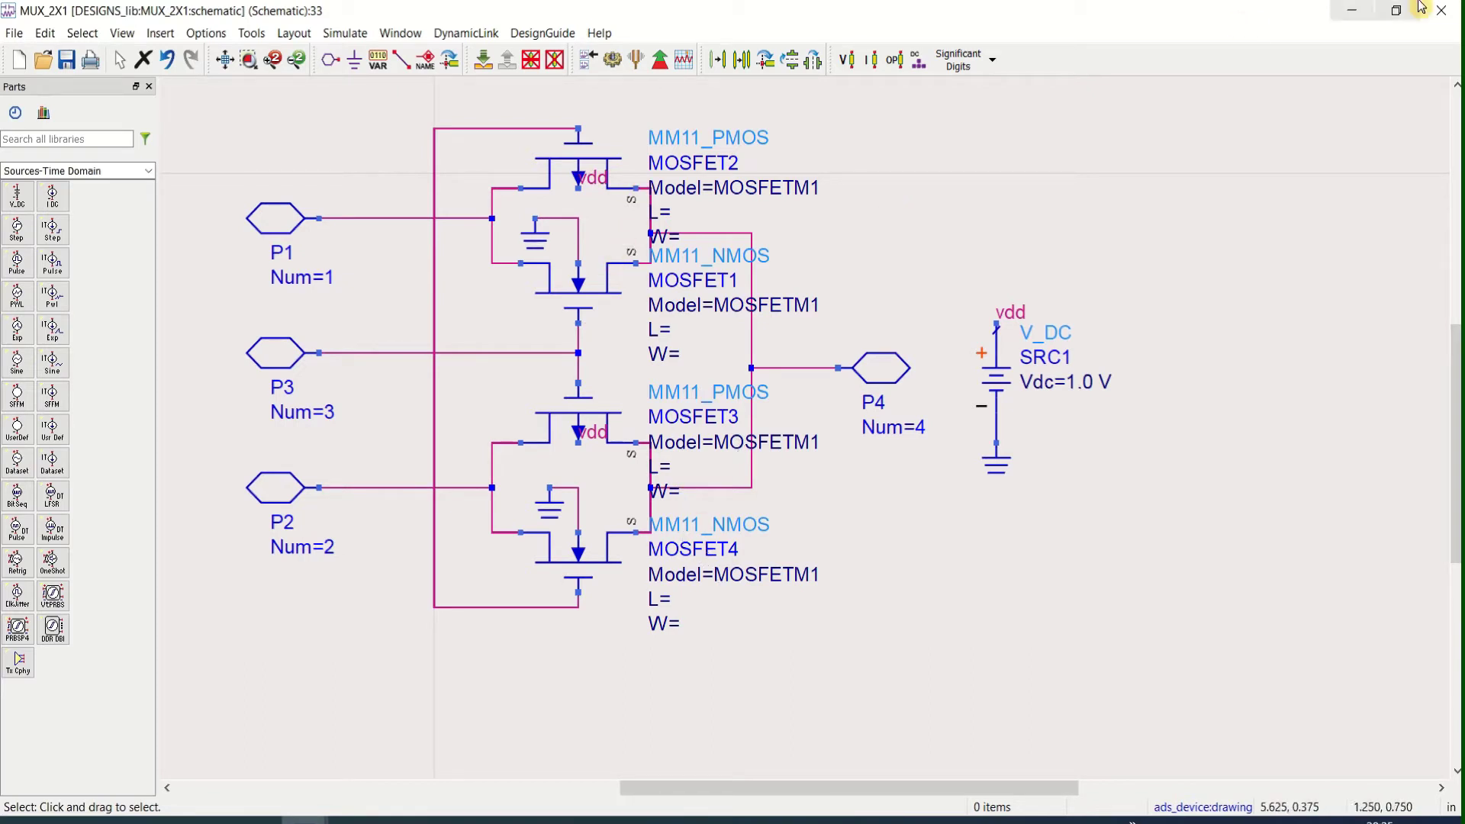
# Switch to the ADS main window, examine the Inverter cell's symbol, and close it.
pyautogui.click(1352, 11)
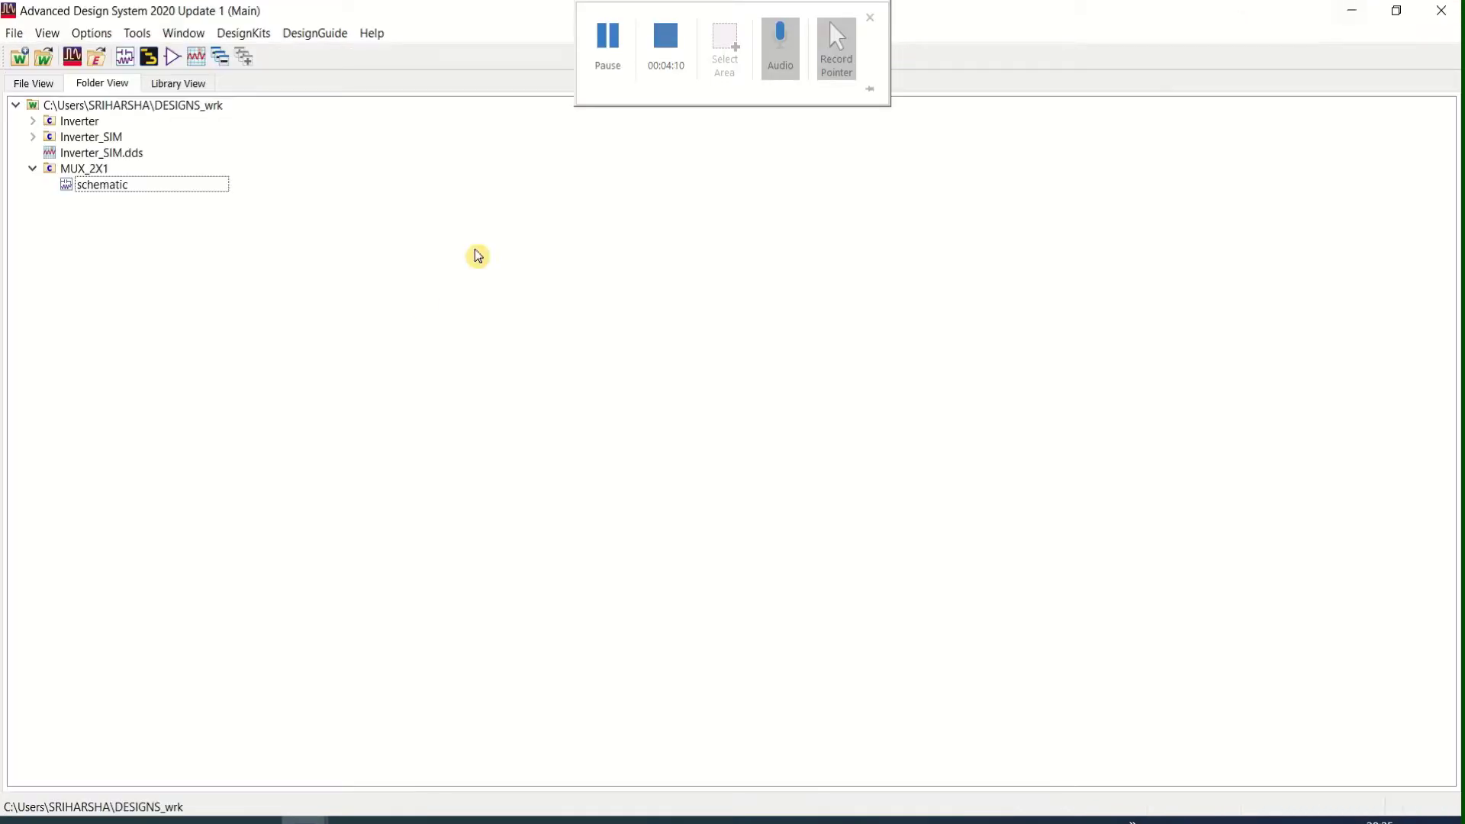
pyautogui.click(34, 122)
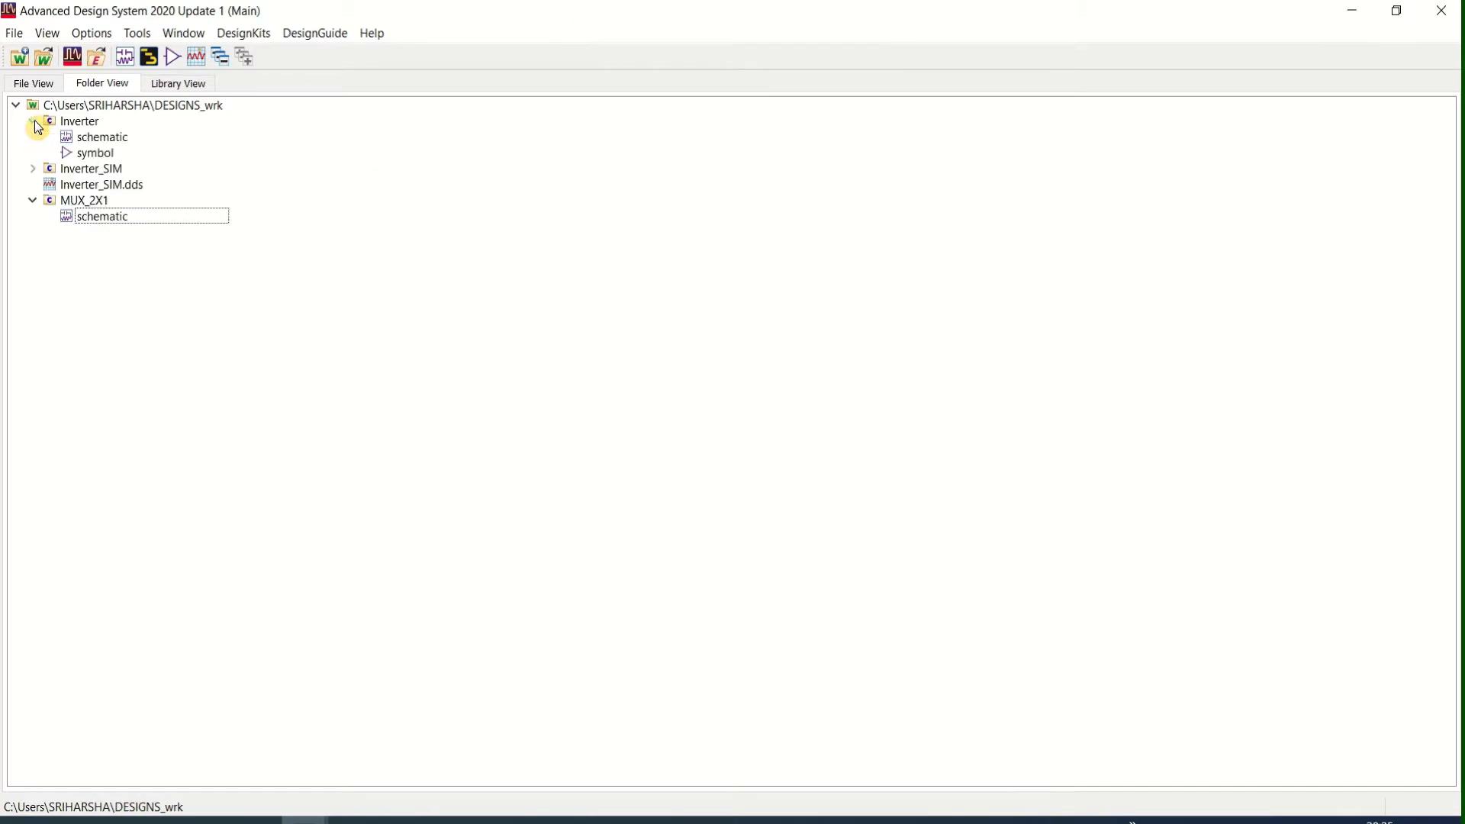
pyautogui.click(111, 152)
pyautogui.doubleClick(111, 152)
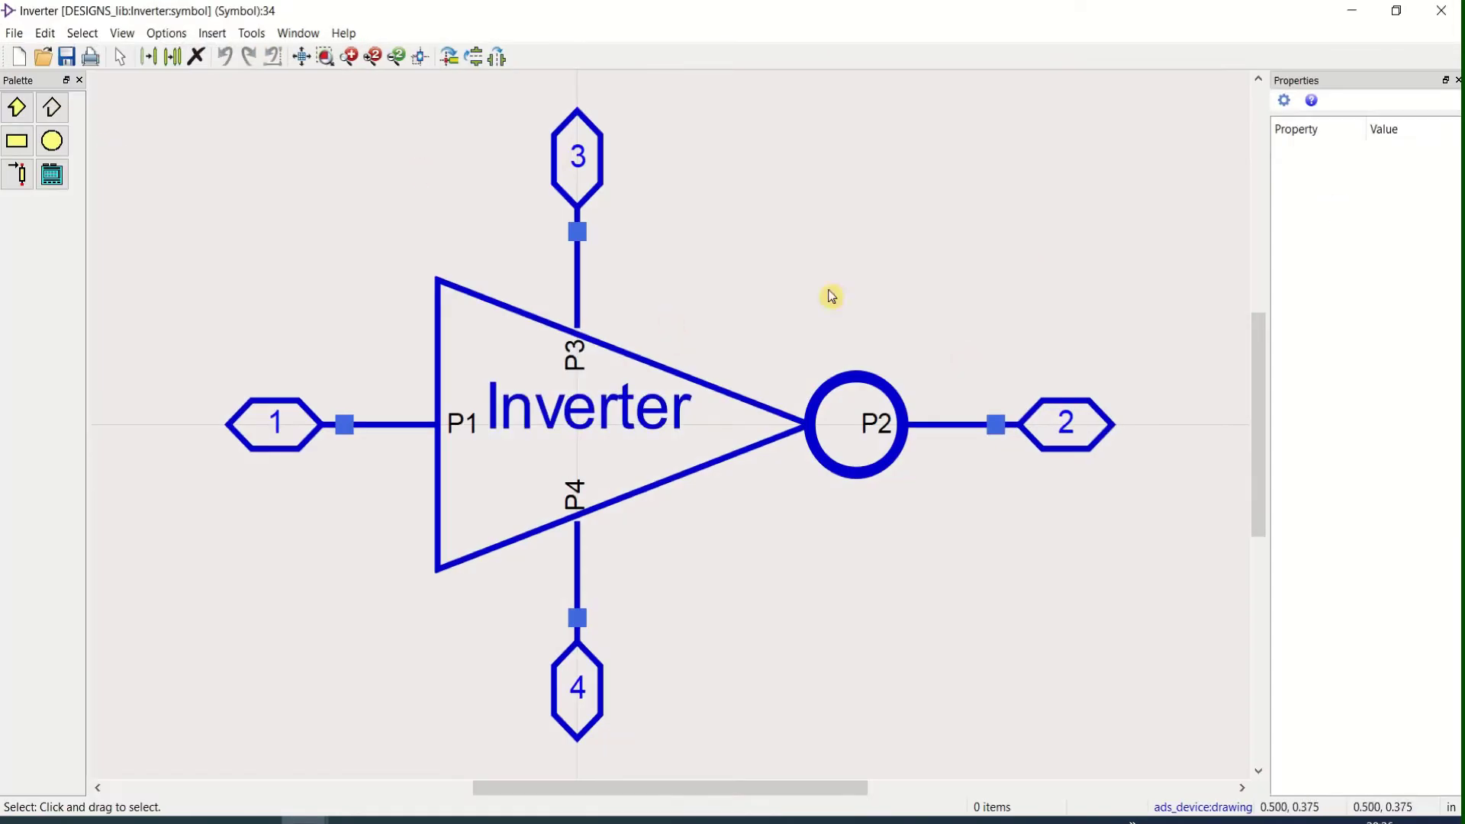
pyautogui.click(1444, 14)
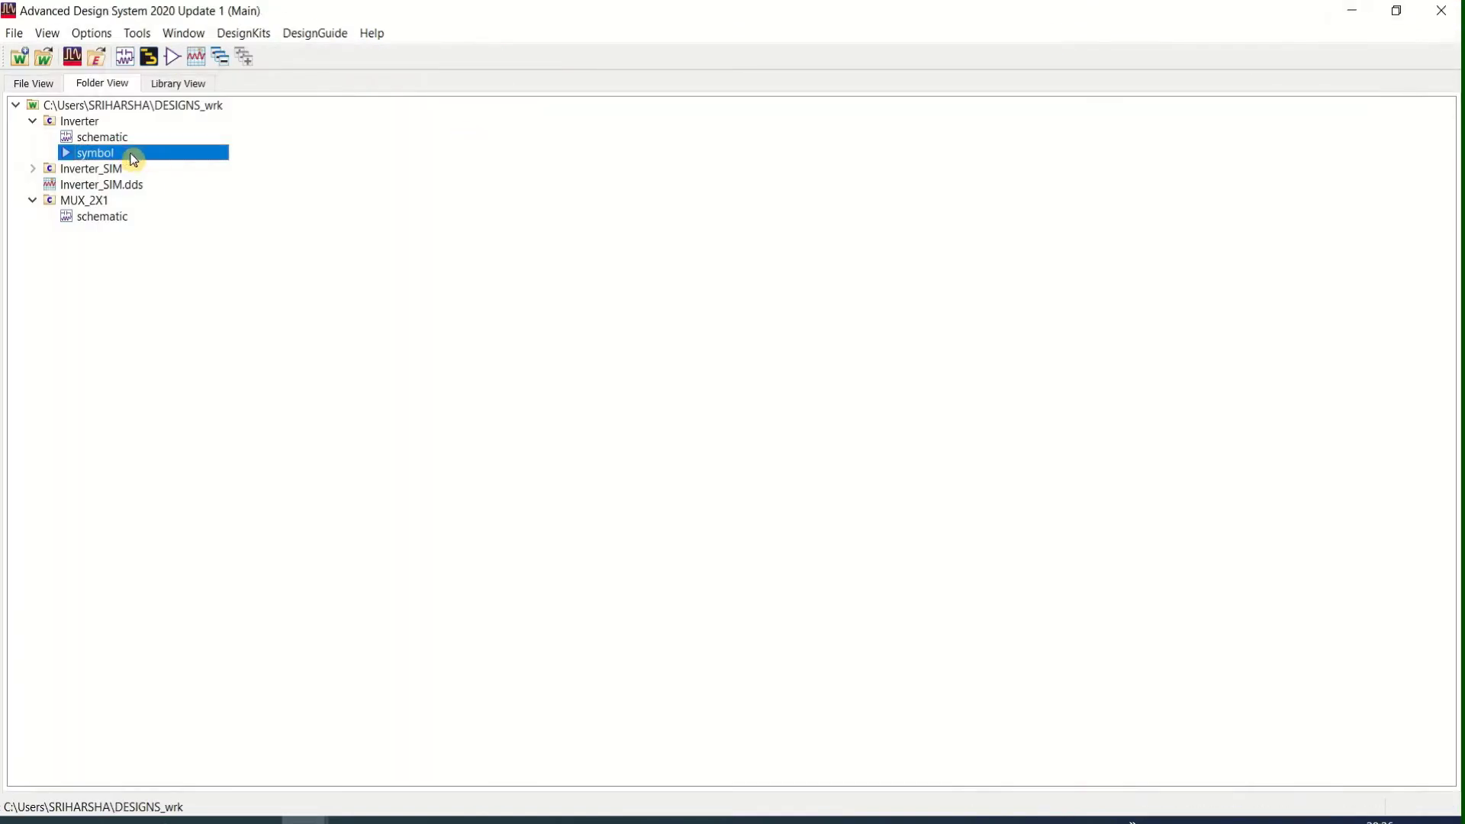
# Place the Inverter cell's symbol as a component in the MUX_2X1 schematic, just below pin P2.
pyautogui.doubleClick(80, 217)
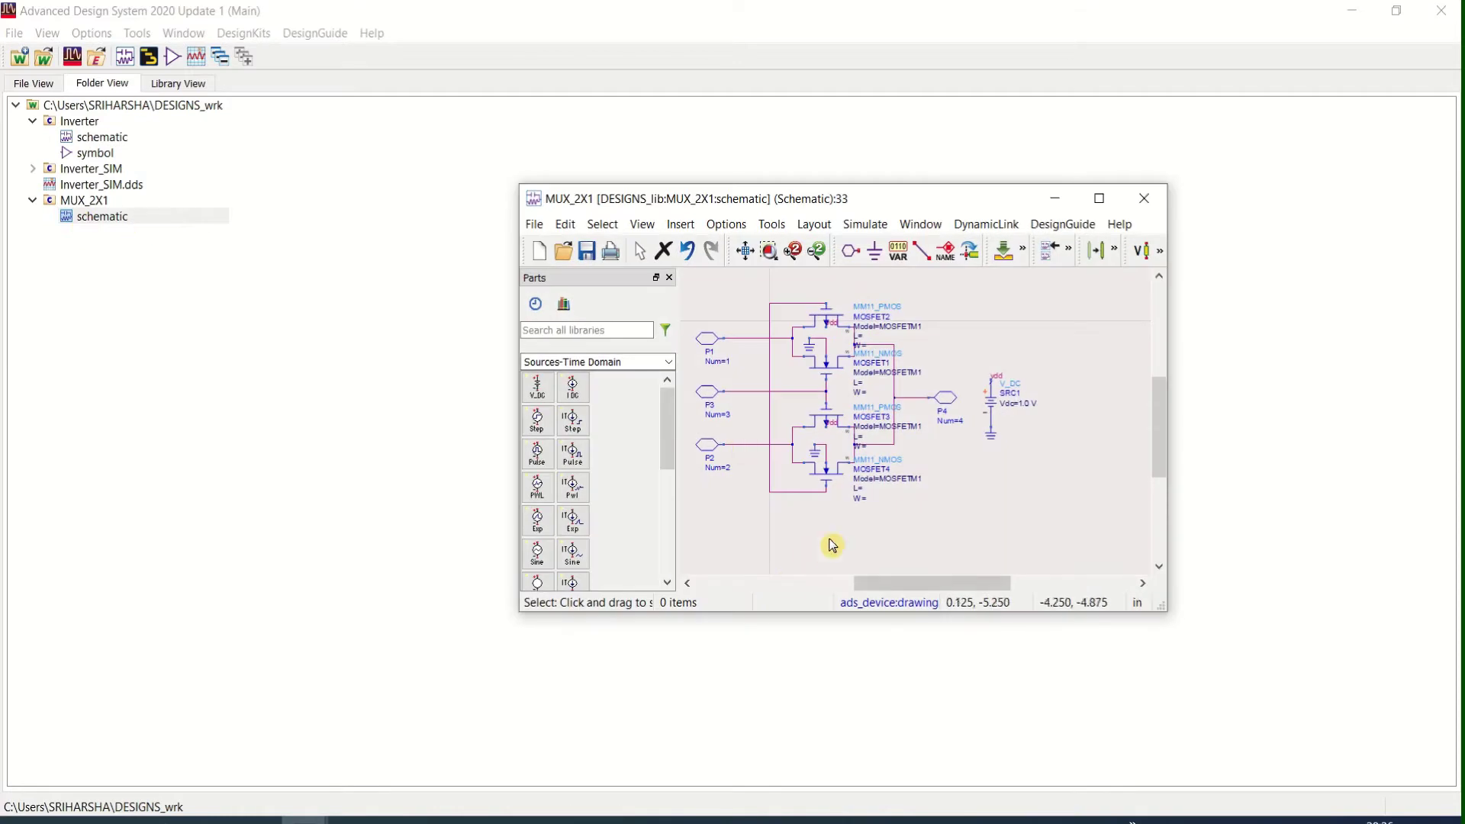
pyautogui.rightClick(105, 158)
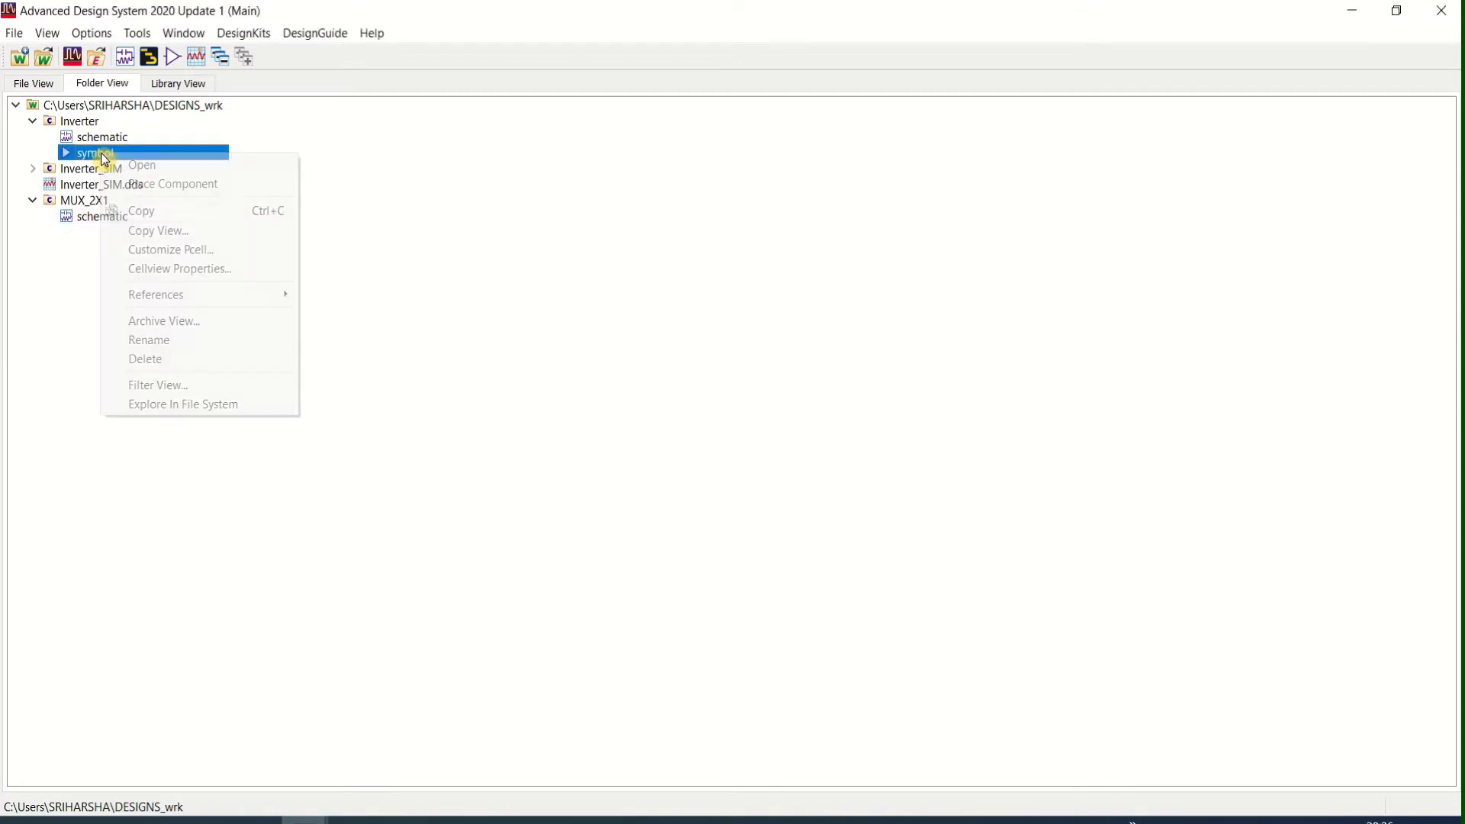
pyautogui.click(220, 193)
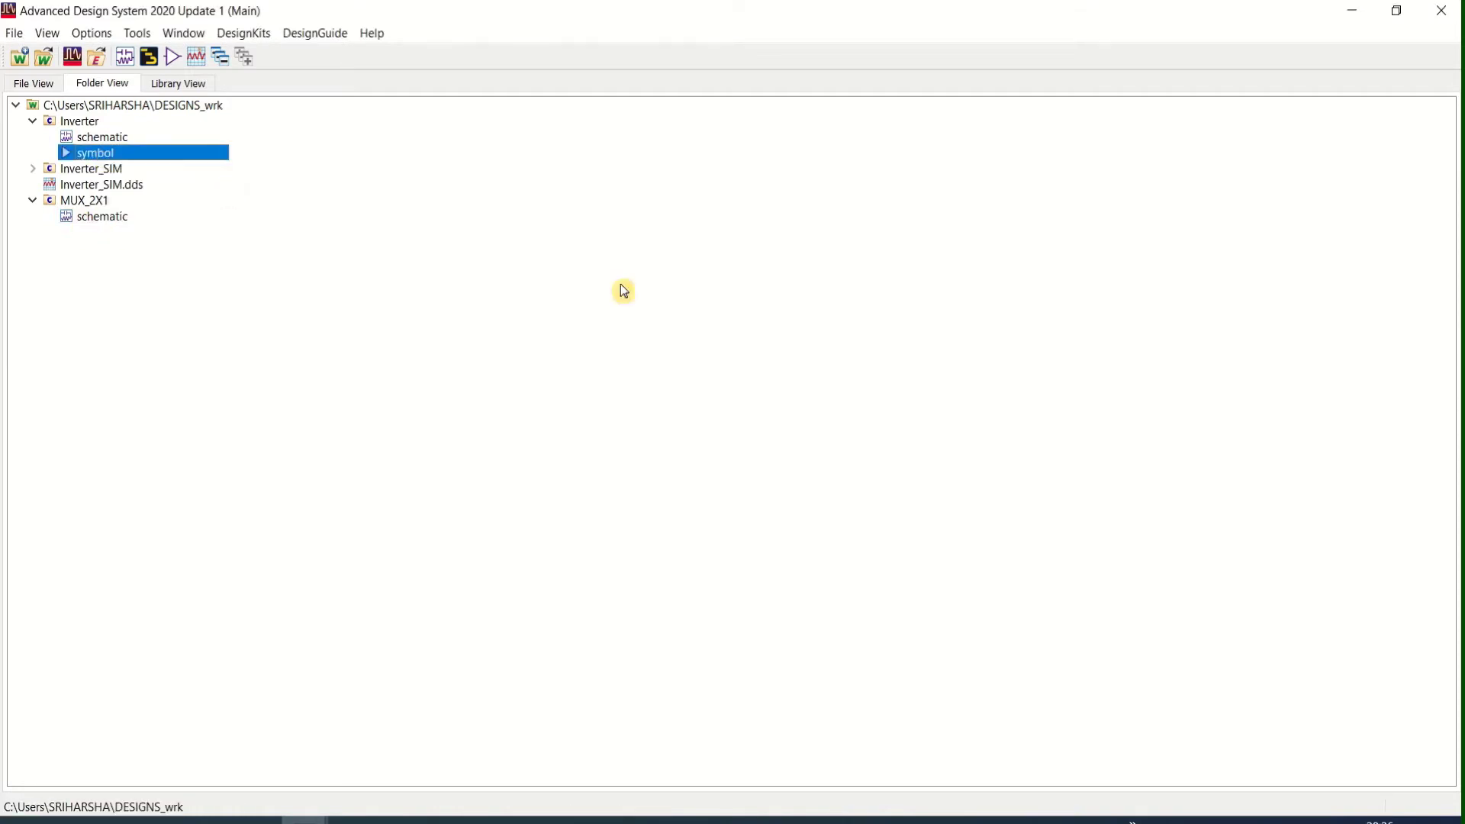
pyautogui.moveTo(303, 821)
pyautogui.click(426, 786)
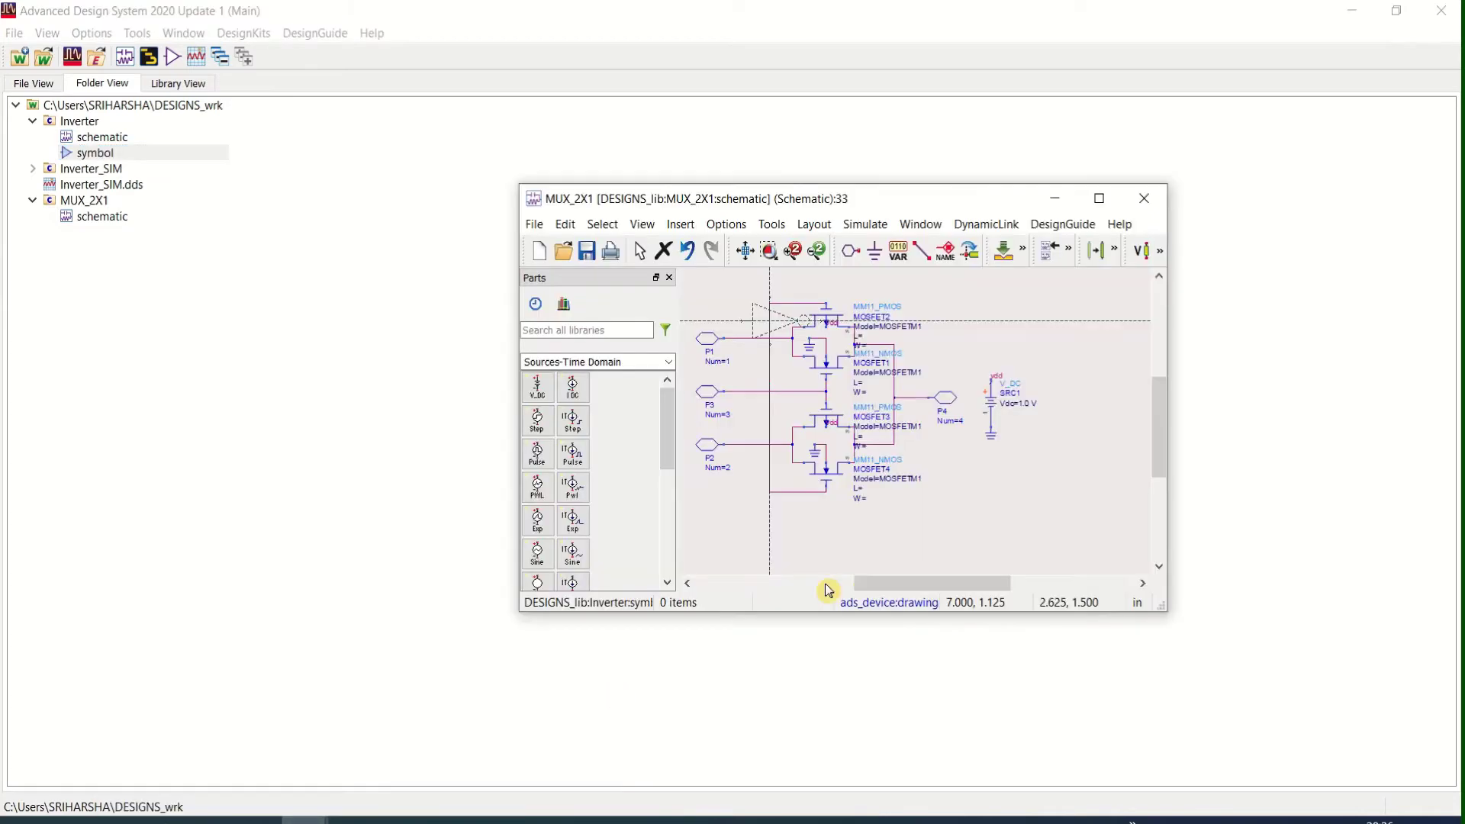
pyautogui.click(1100, 198)
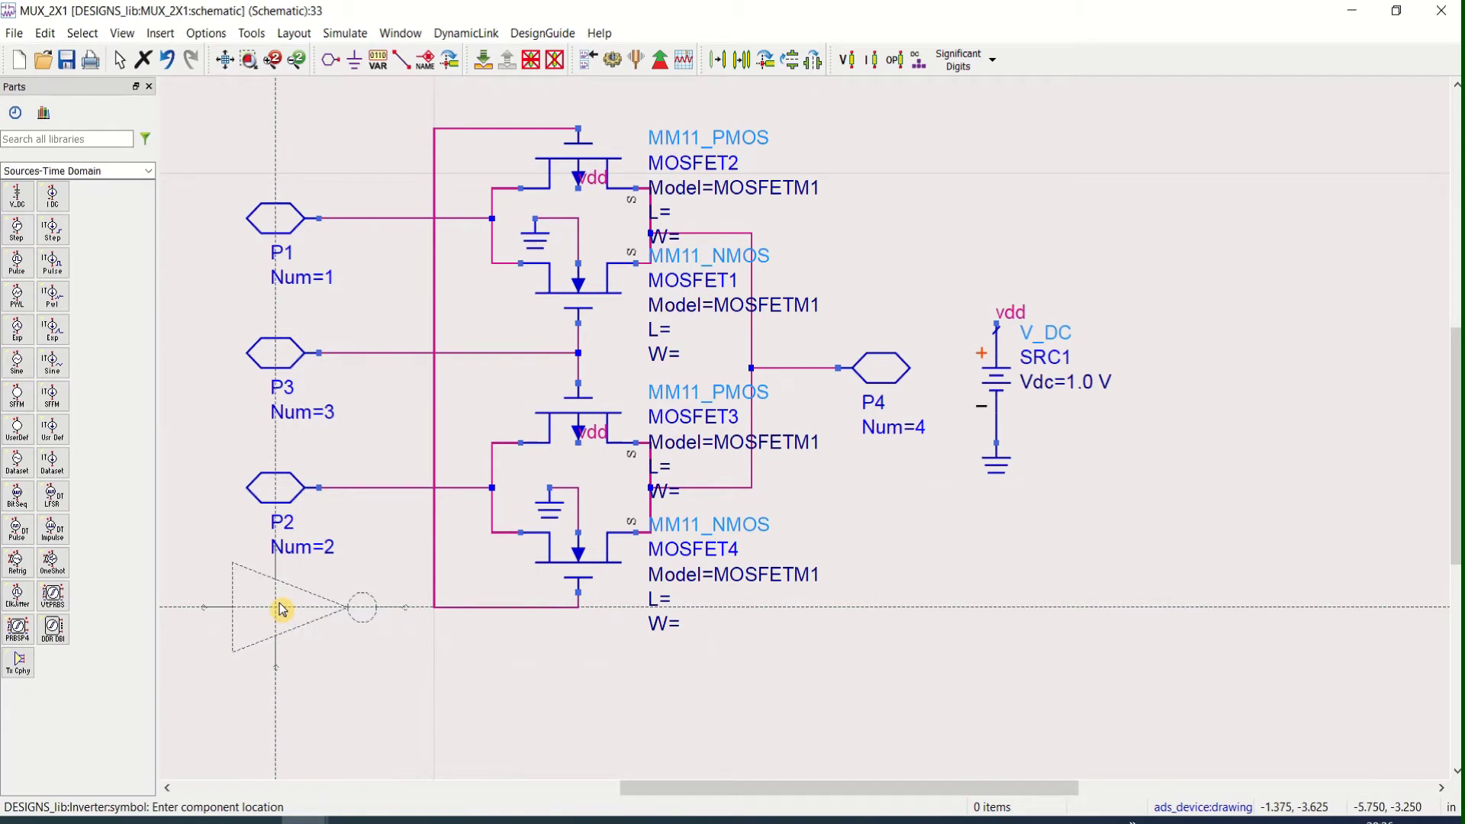
pyautogui.click(282, 610)
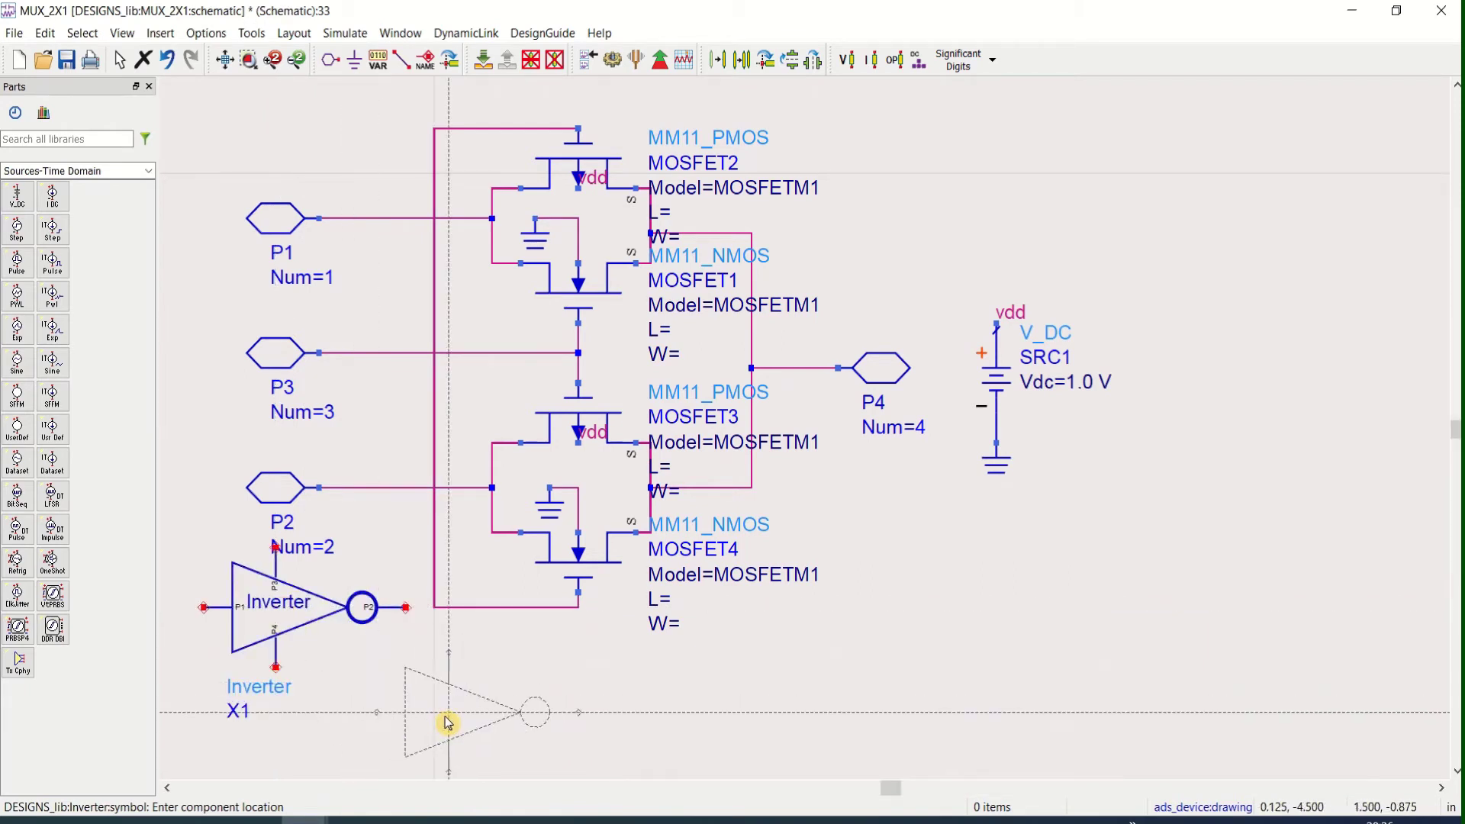
pyautogui.press('Escape')
pyautogui.scroll(-1, 685, 536)
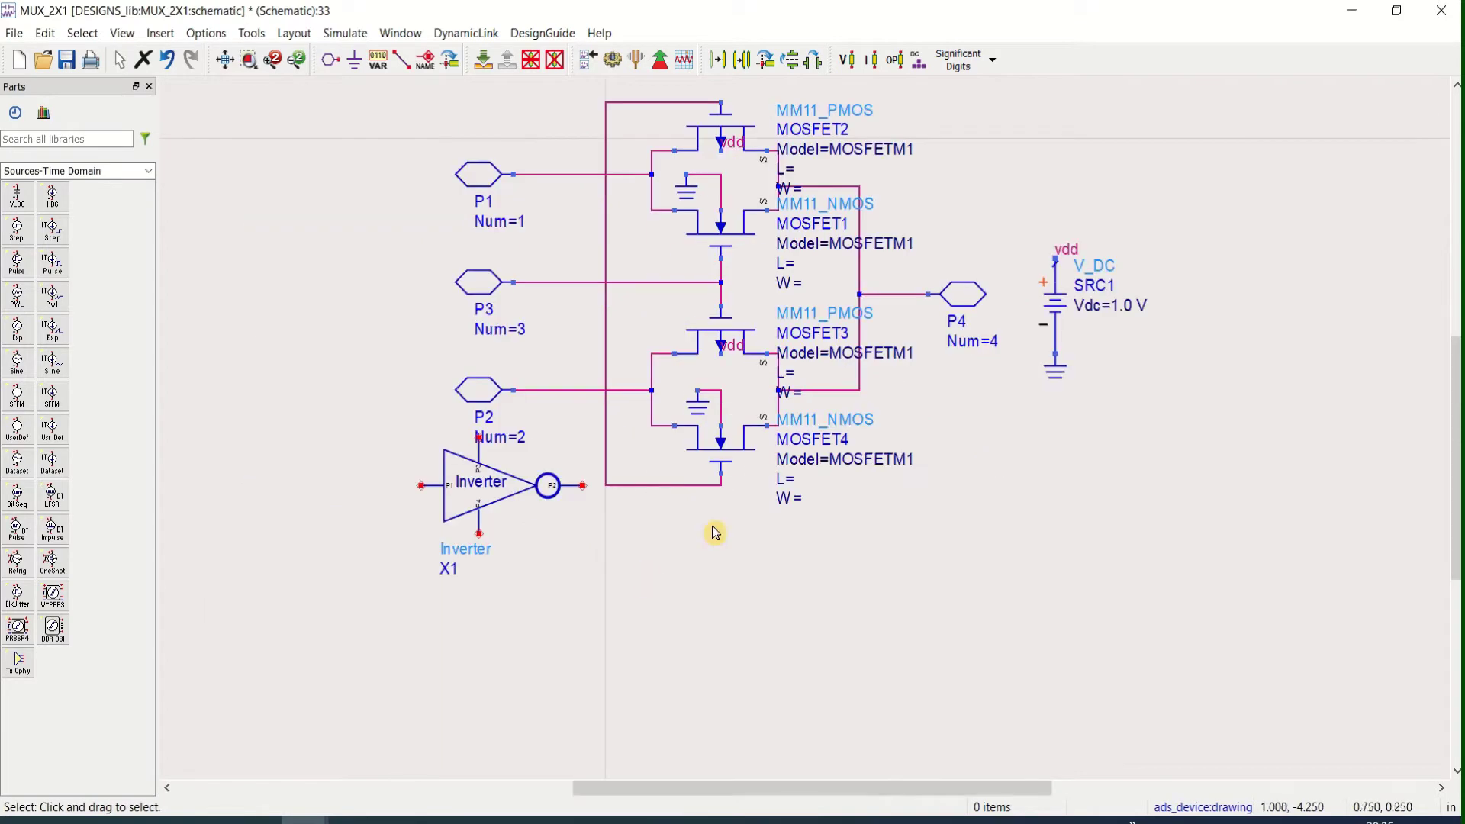
# Shift pins P2, P3 and P1 horizontally away from the transistors, keeping them aligned and their wires connected.
pyautogui.click(226, 61)
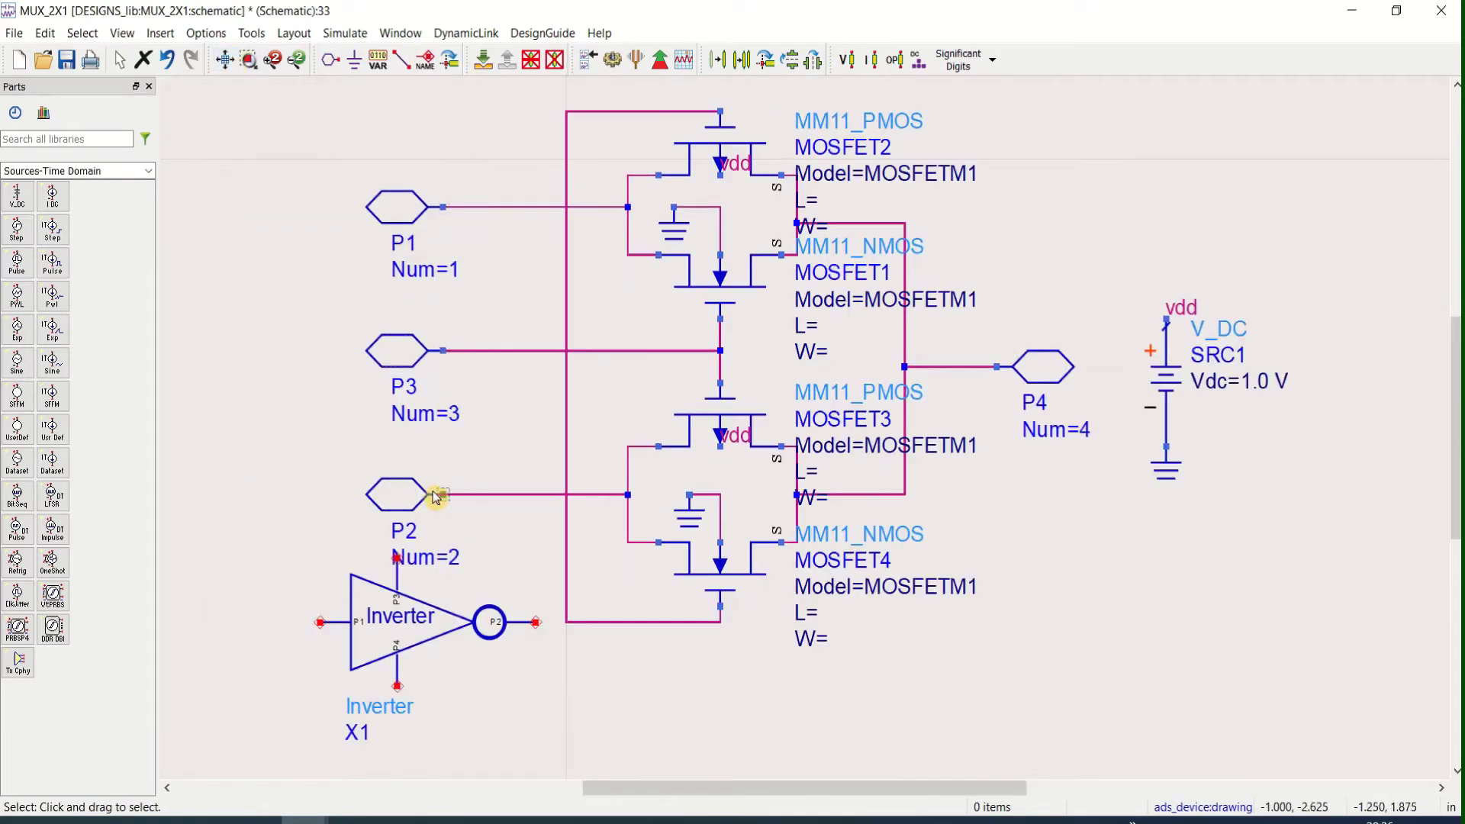
pyautogui.moveTo(402, 496); pyautogui.dragTo(263, 500)
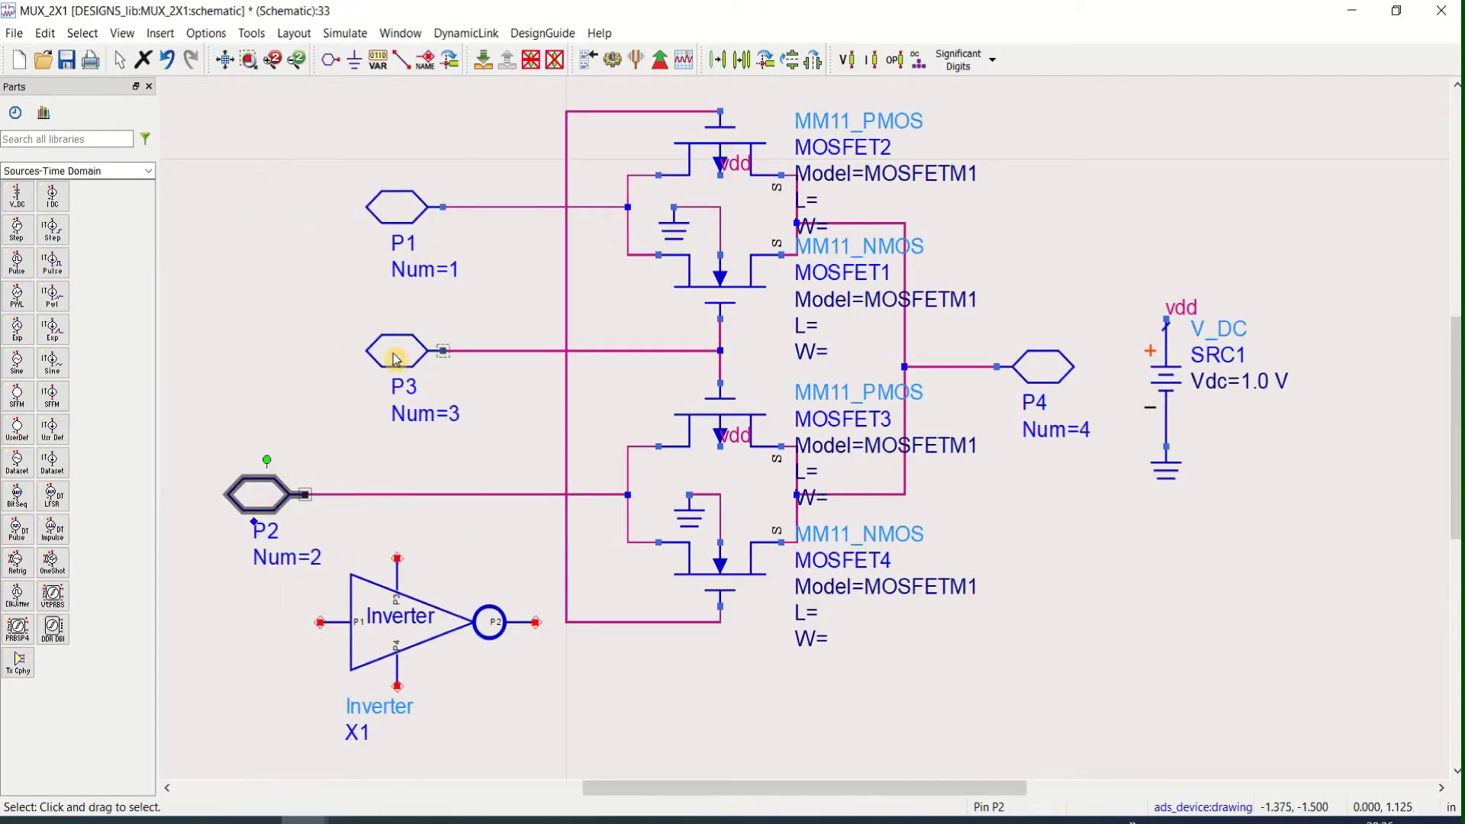
pyautogui.moveTo(395, 352); pyautogui.dragTo(269, 364)
pyautogui.moveTo(406, 214); pyautogui.dragTo(295, 226)
# Move the inverter so its output meets the MOSFET2–MOSFET4 gate wire, and wire its input to the P3 wire.
pyautogui.click(398, 618)
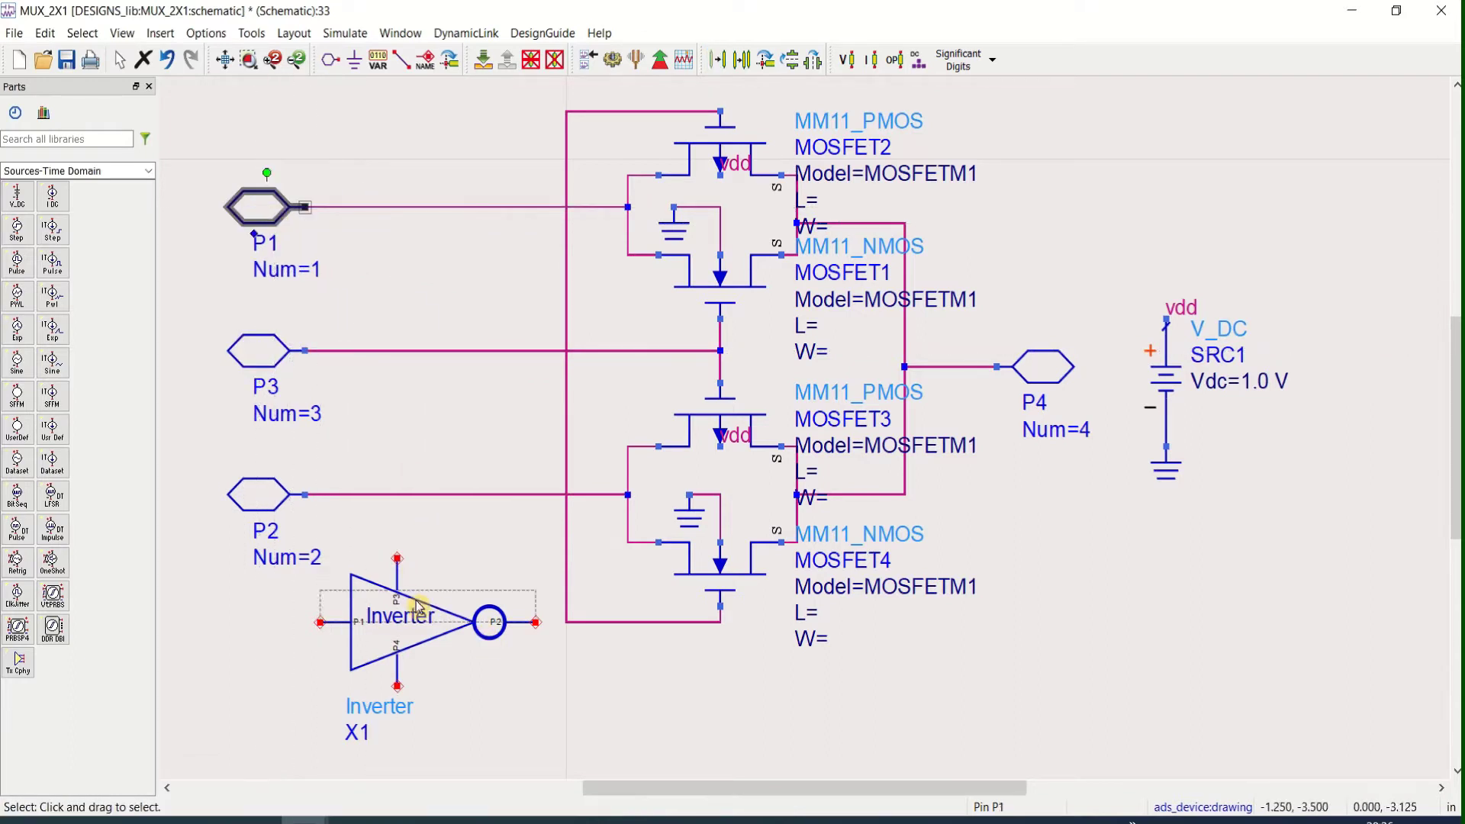
pyautogui.moveTo(398, 618); pyautogui.dragTo(427, 625)
pyautogui.click(578, 655)
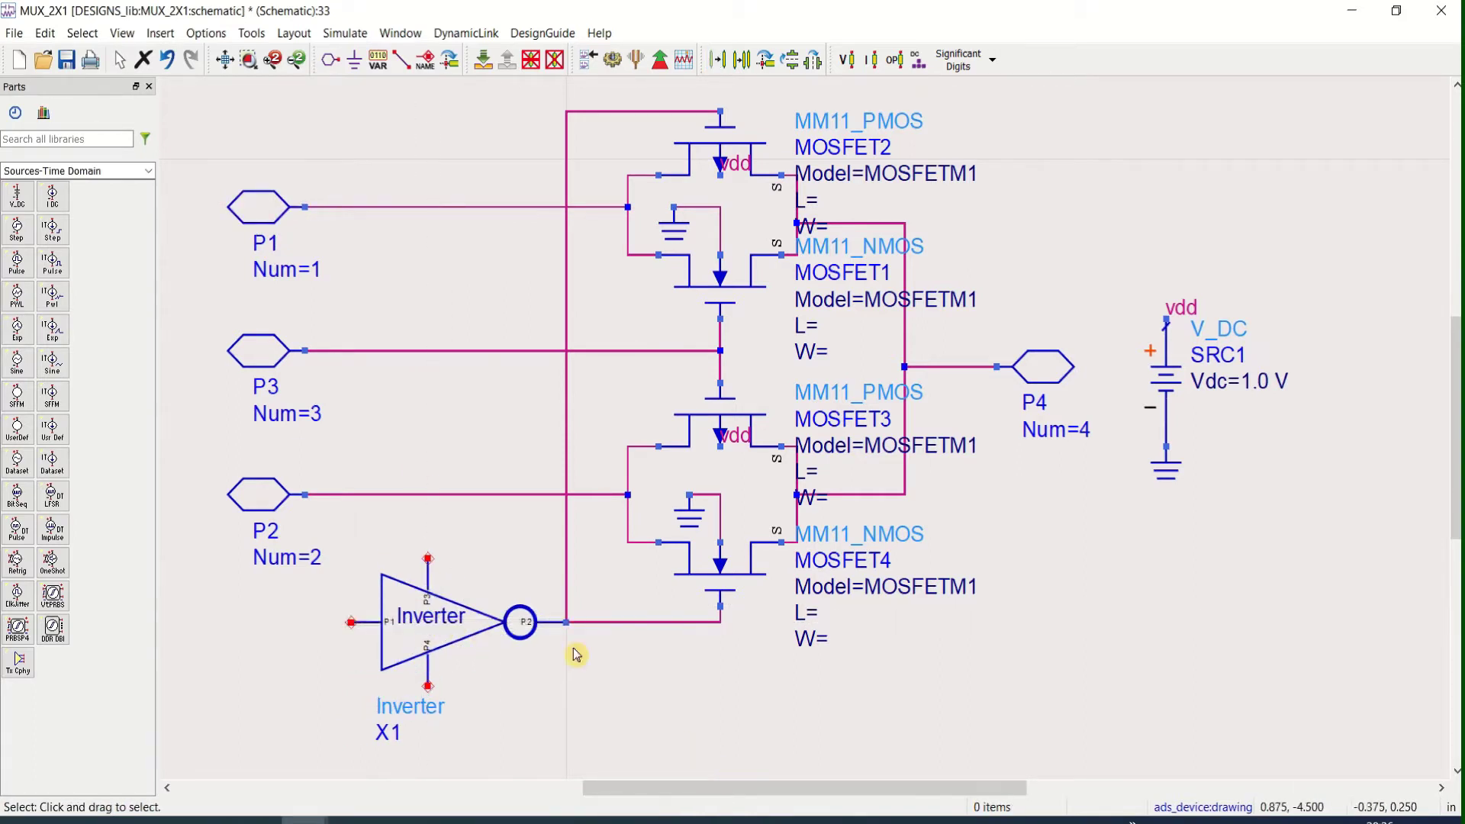
pyautogui.click(402, 64)
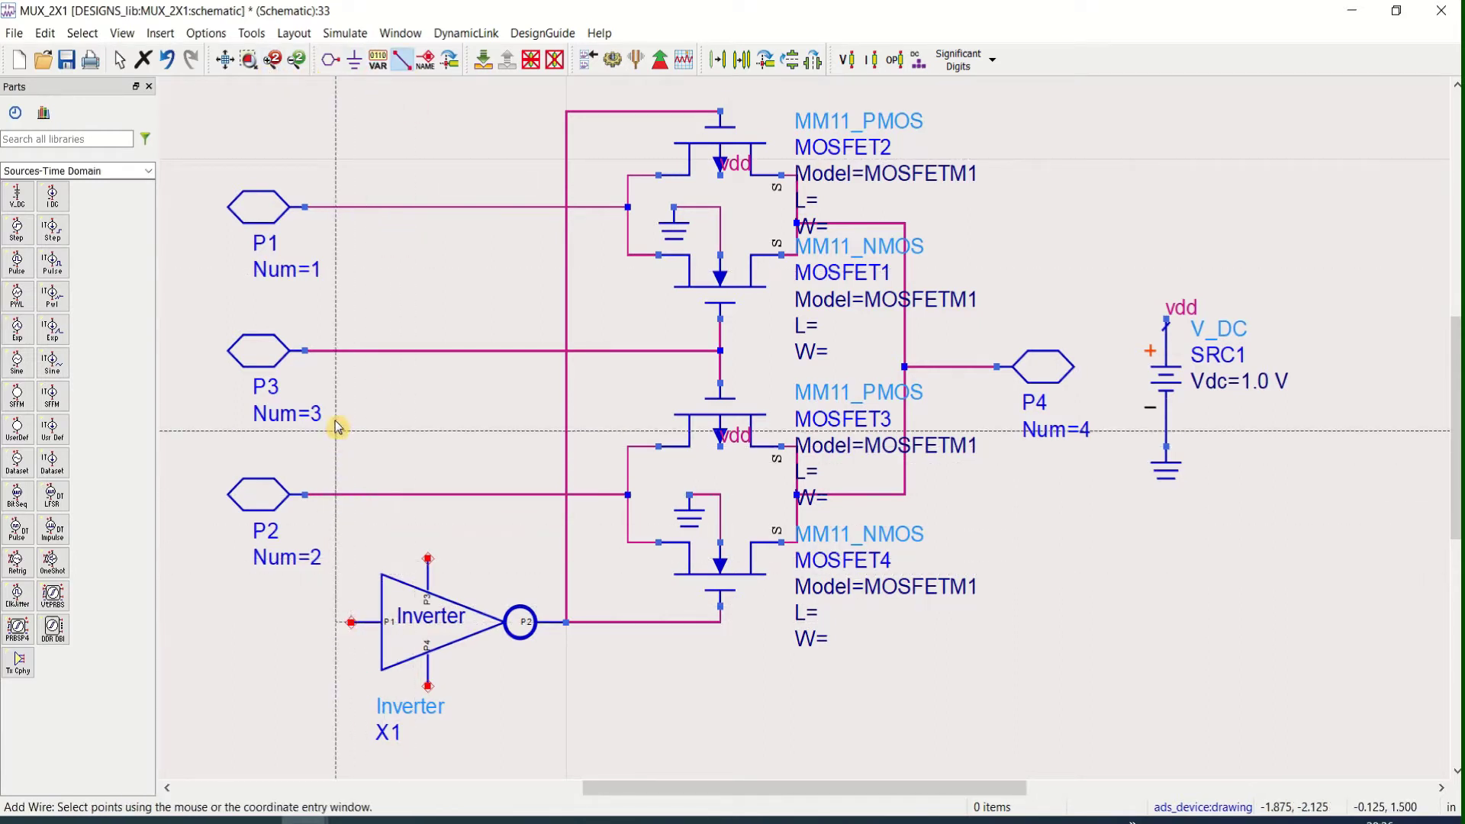
pyautogui.click(337, 351)
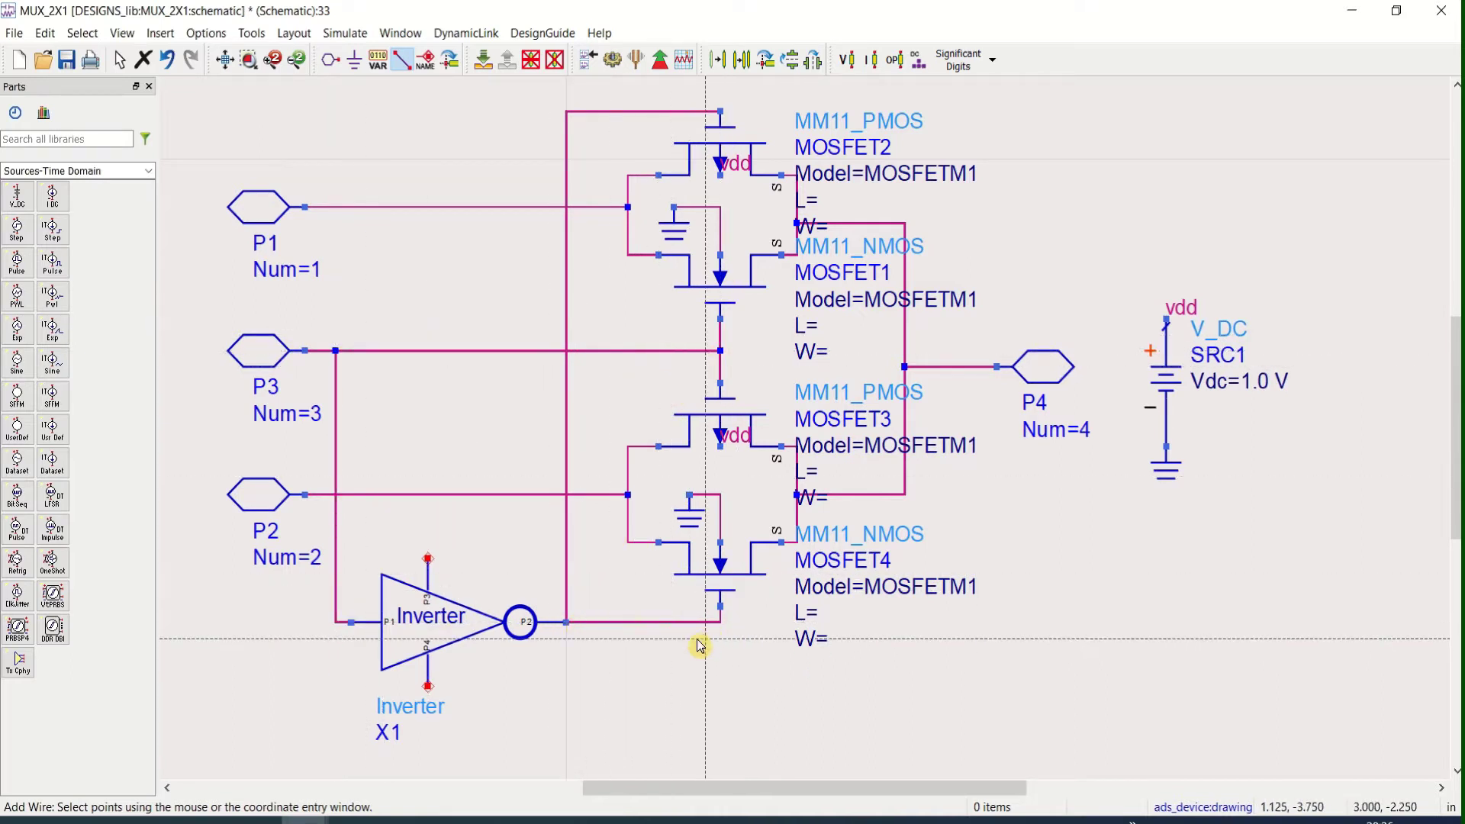
pyautogui.press('Escape')
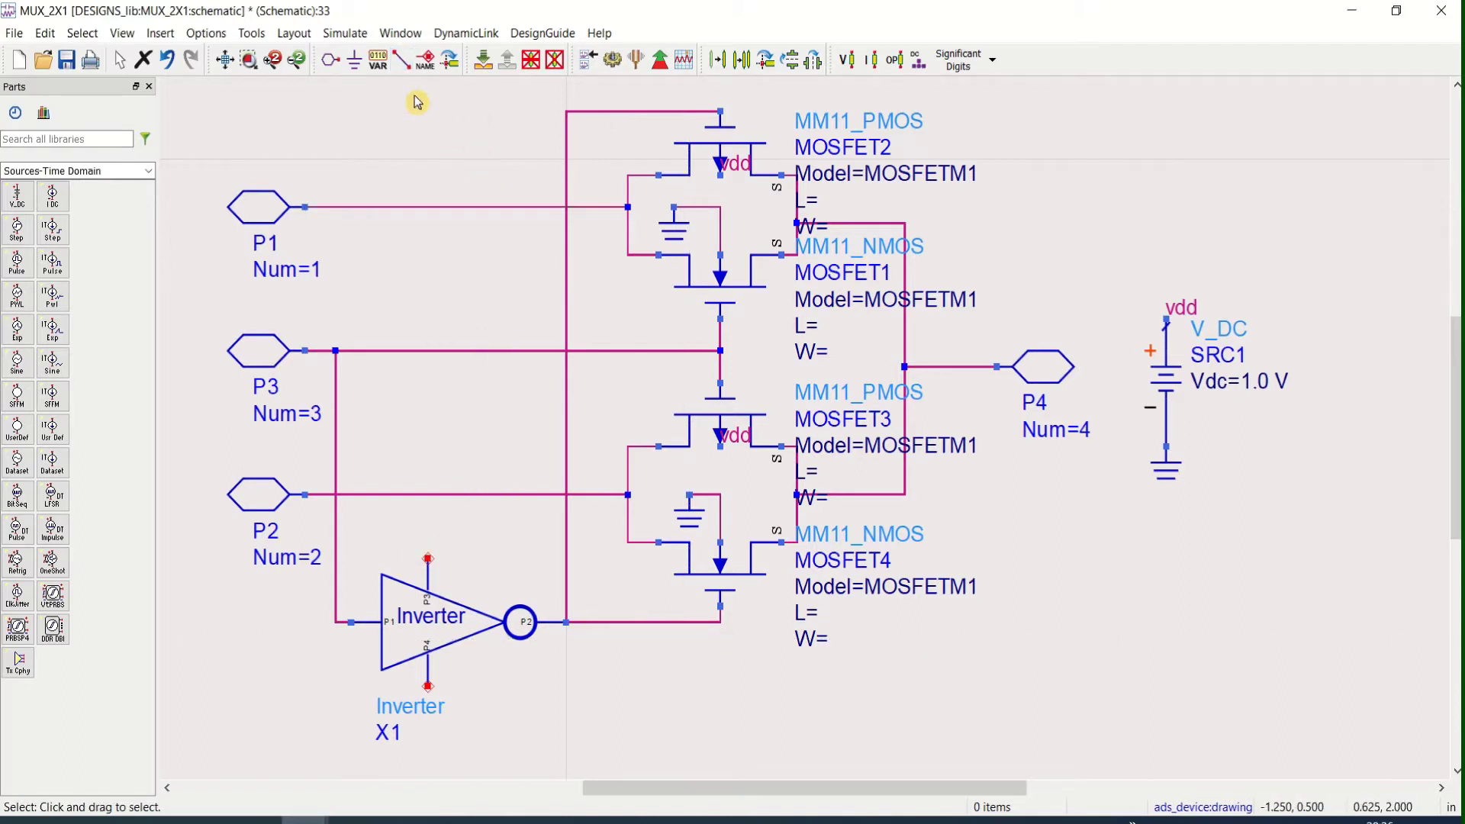
# Add the wire label vdd to the inverter's upper supply terminal P3.
pyautogui.click(429, 62)
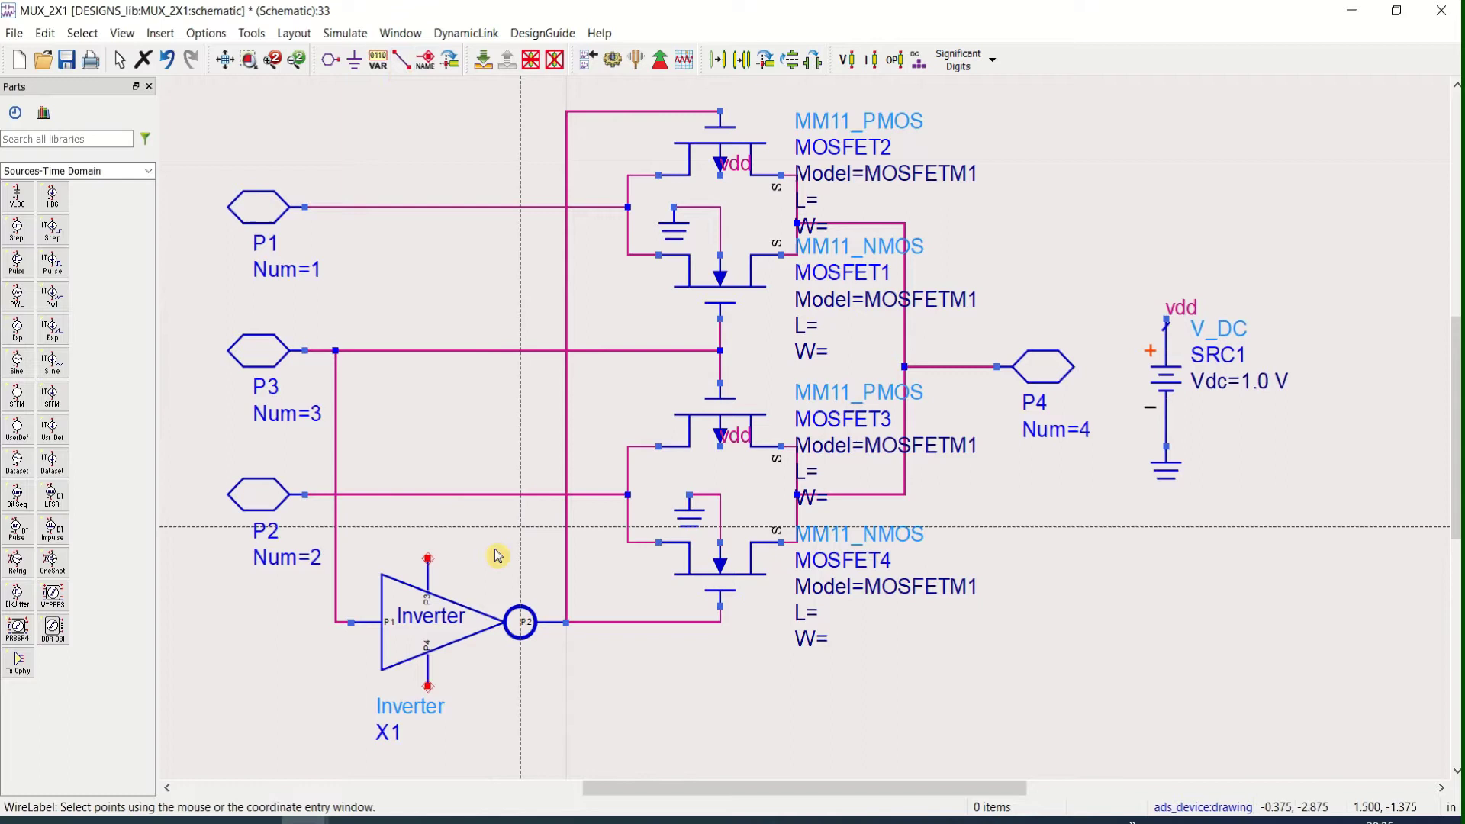
pyautogui.click(428, 560)
pyautogui.write('V')
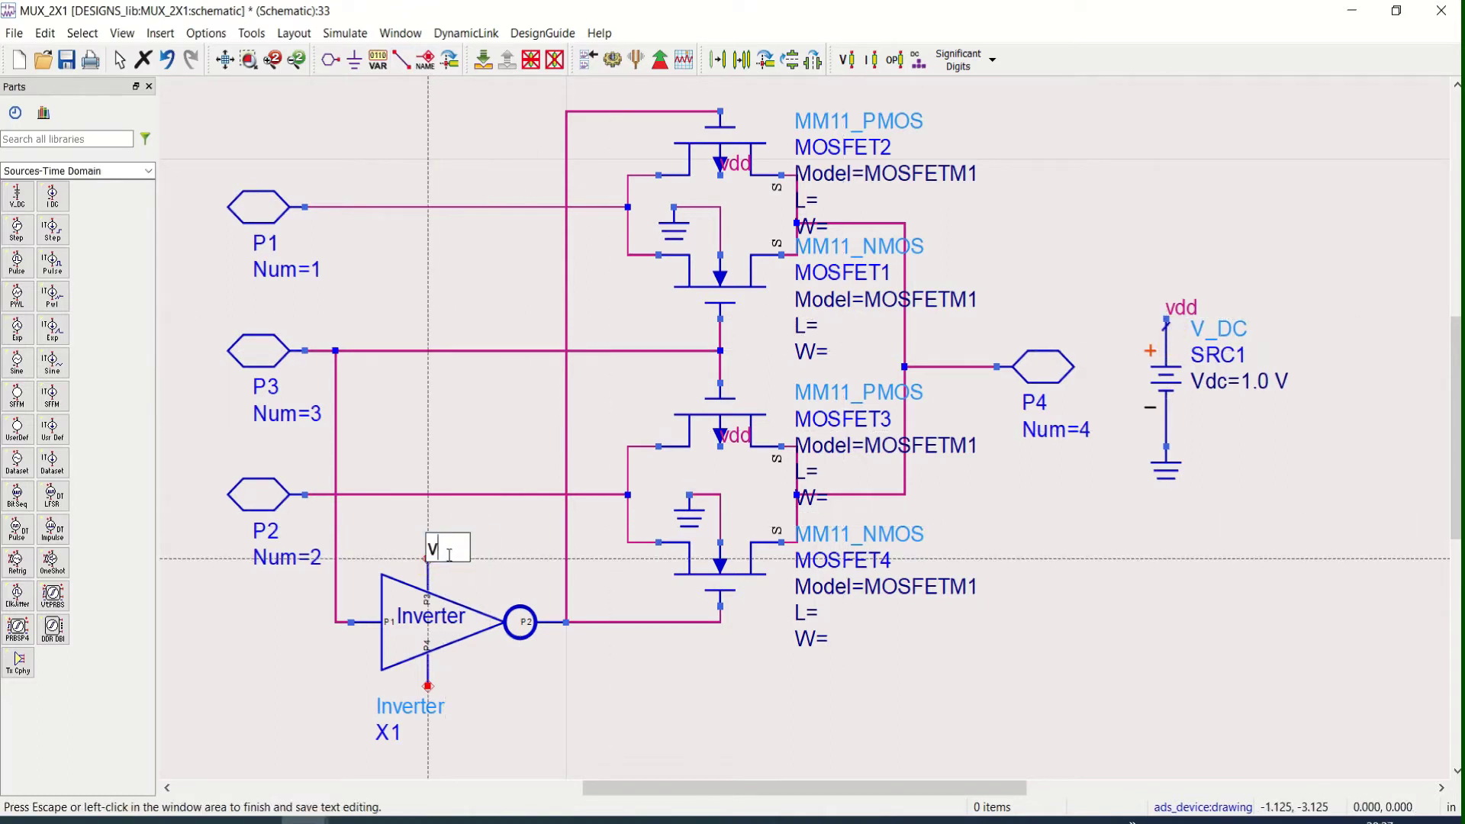
pyautogui.write('dd')
pyautogui.click(538, 717)
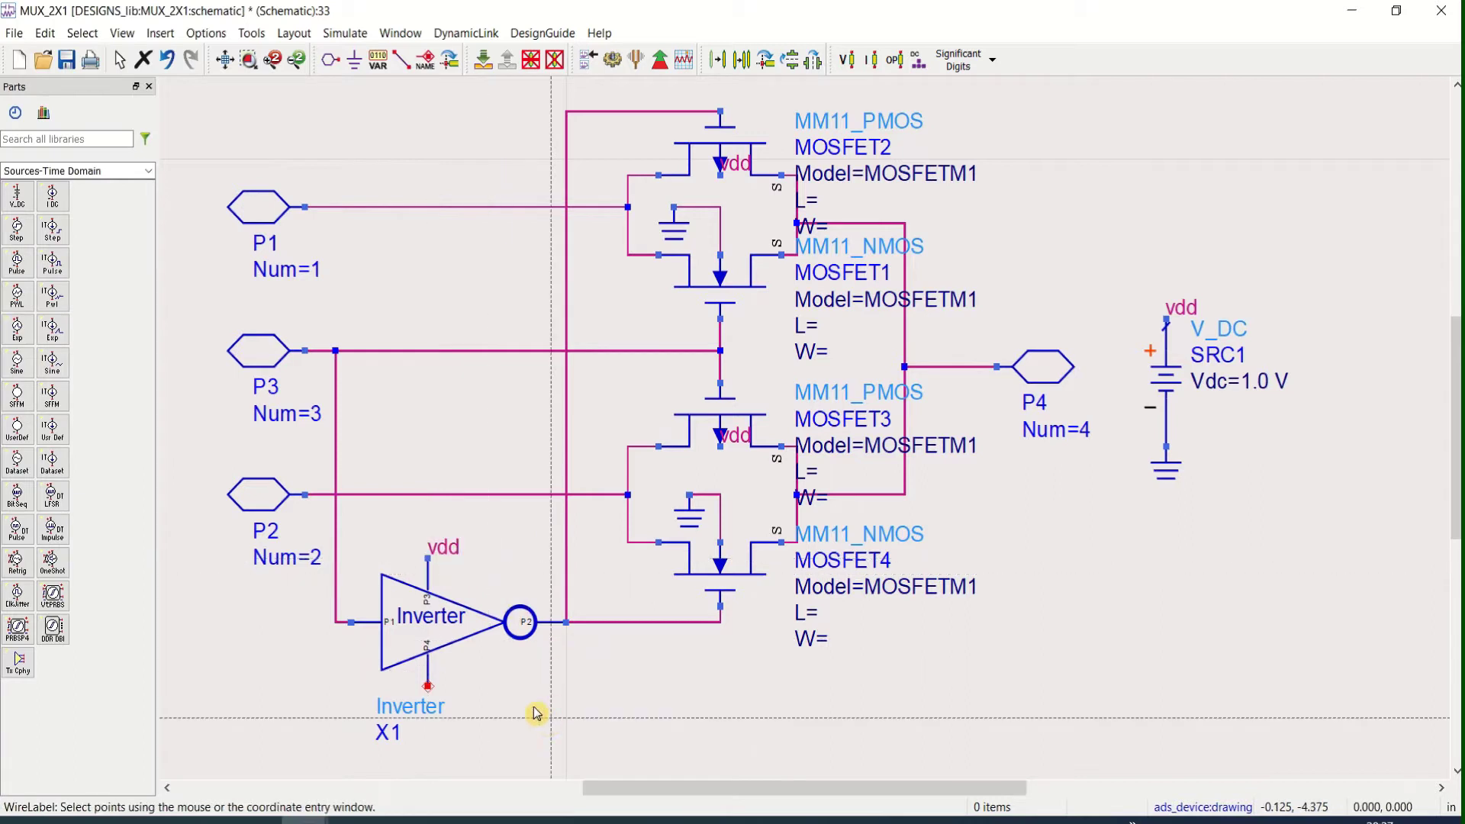
# Attach a ground to the inverter's lower terminal P4 and save the schematic.
pyautogui.click(356, 63)
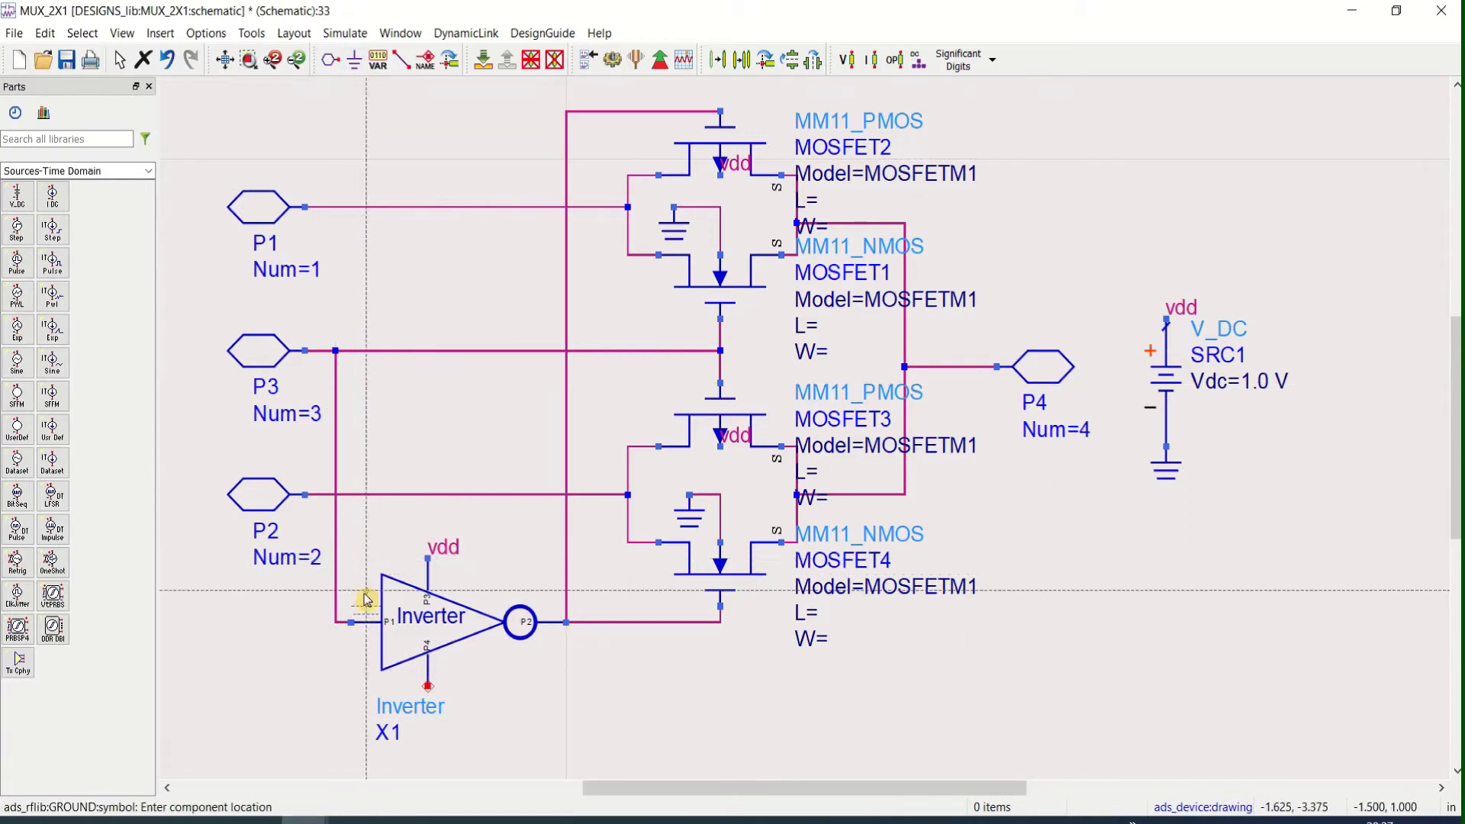
pyautogui.click(428, 687)
pyautogui.press('Escape')
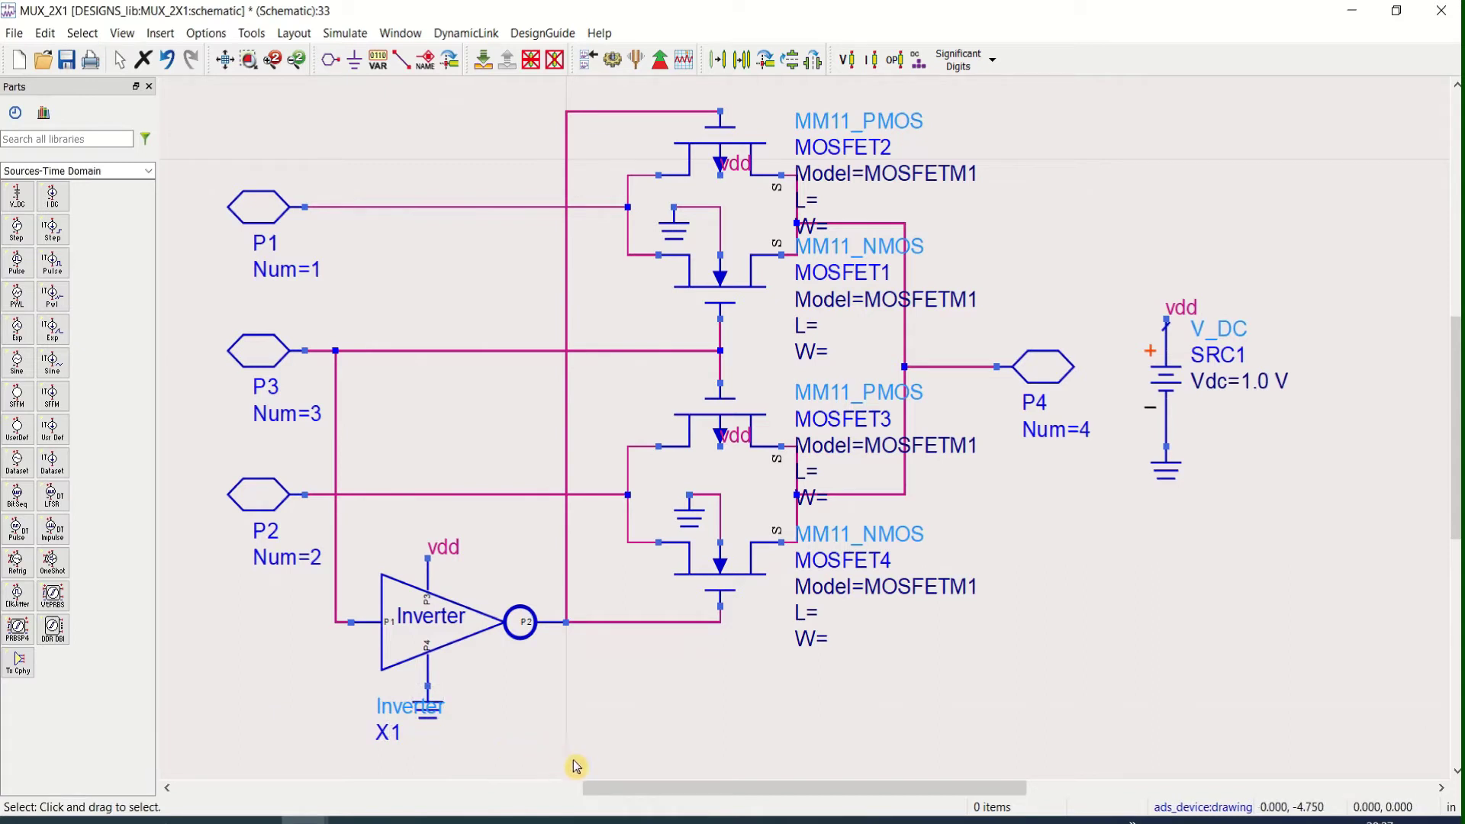
pyautogui.click(252, 58)
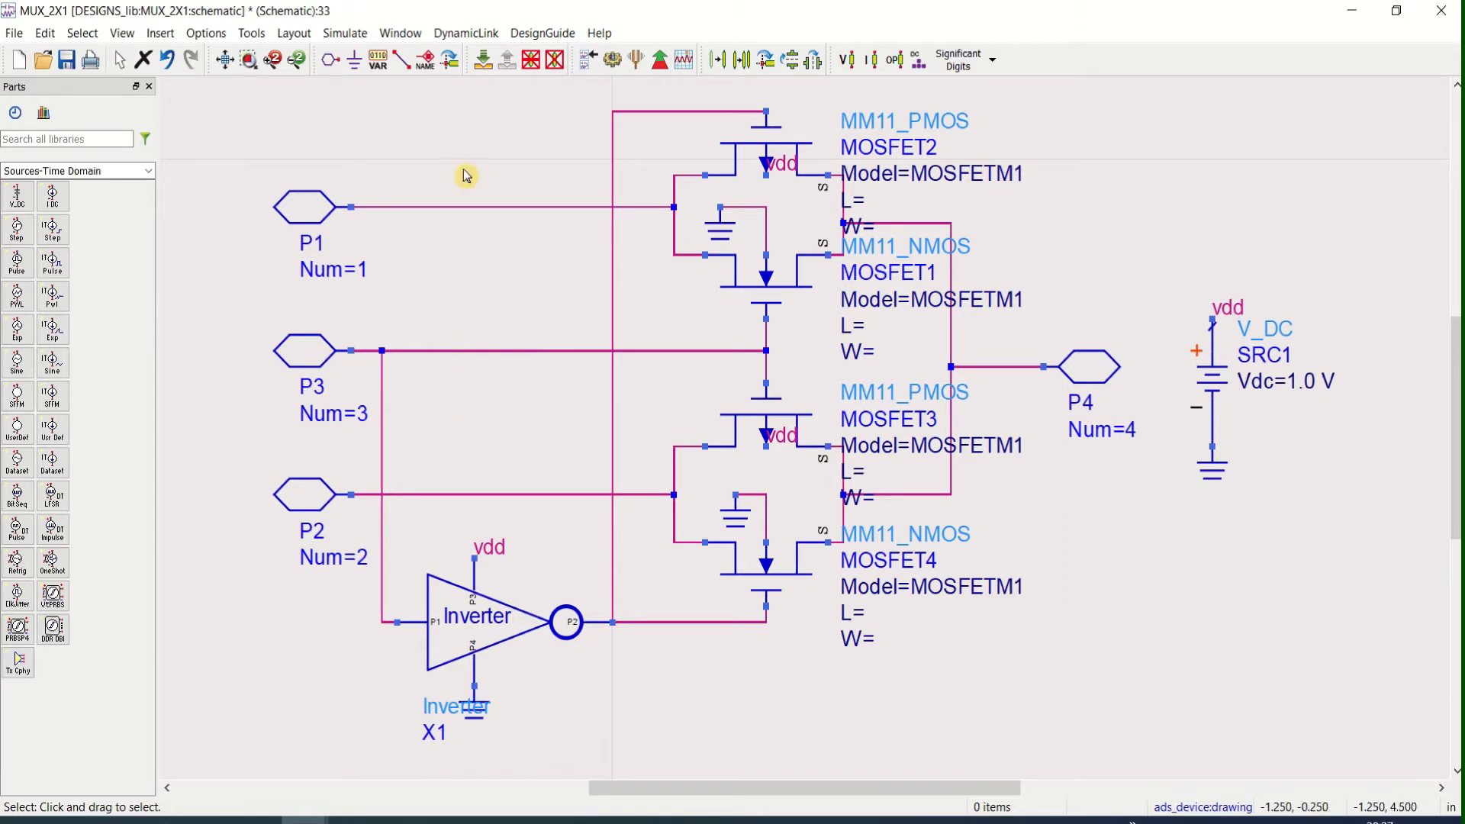
# Label the wire from pin P1 as A and the wire from pin P2 as B.
pyautogui.click(426, 66)
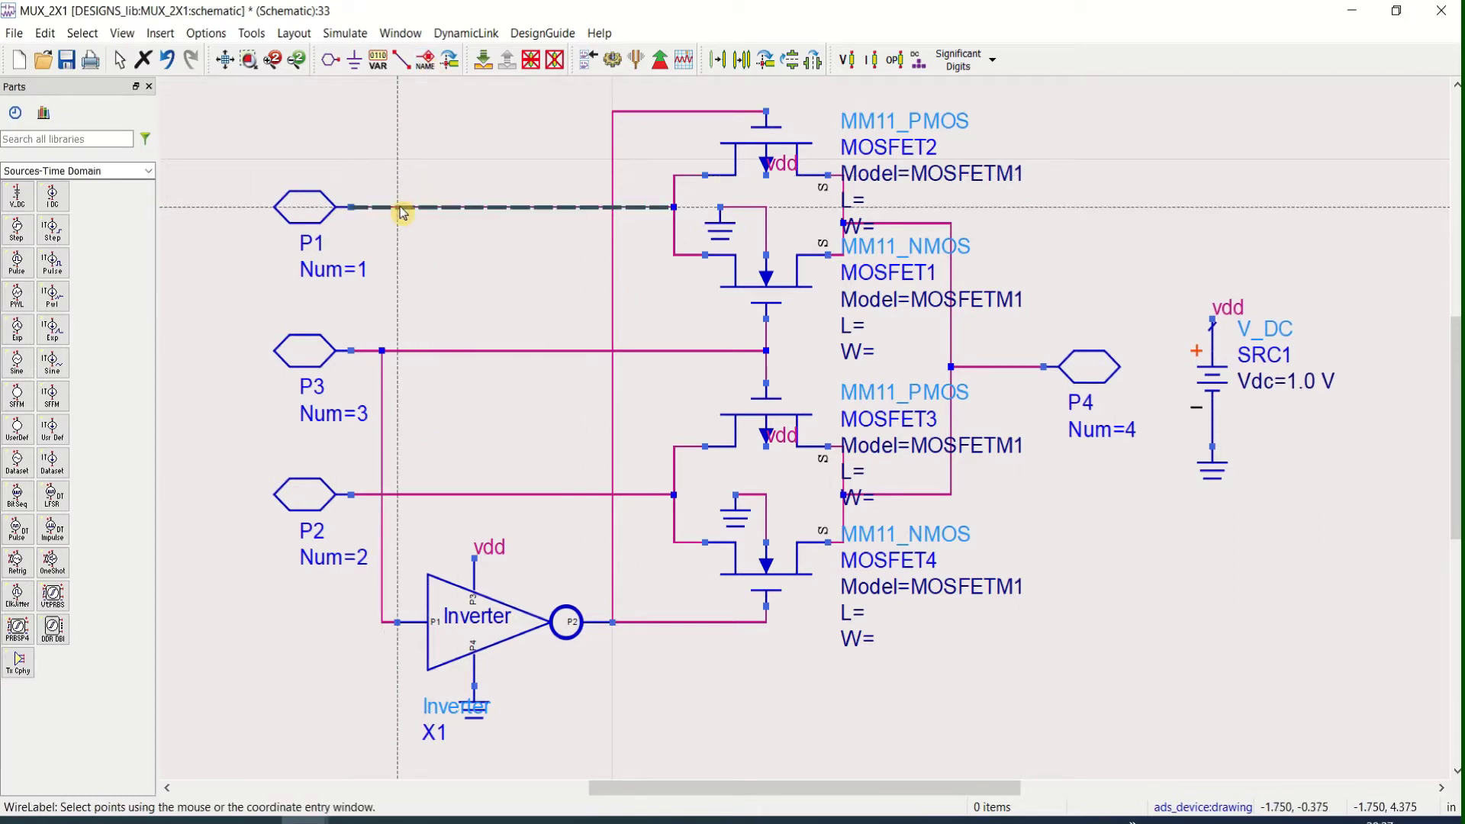
pyautogui.click(405, 206)
pyautogui.write('A')
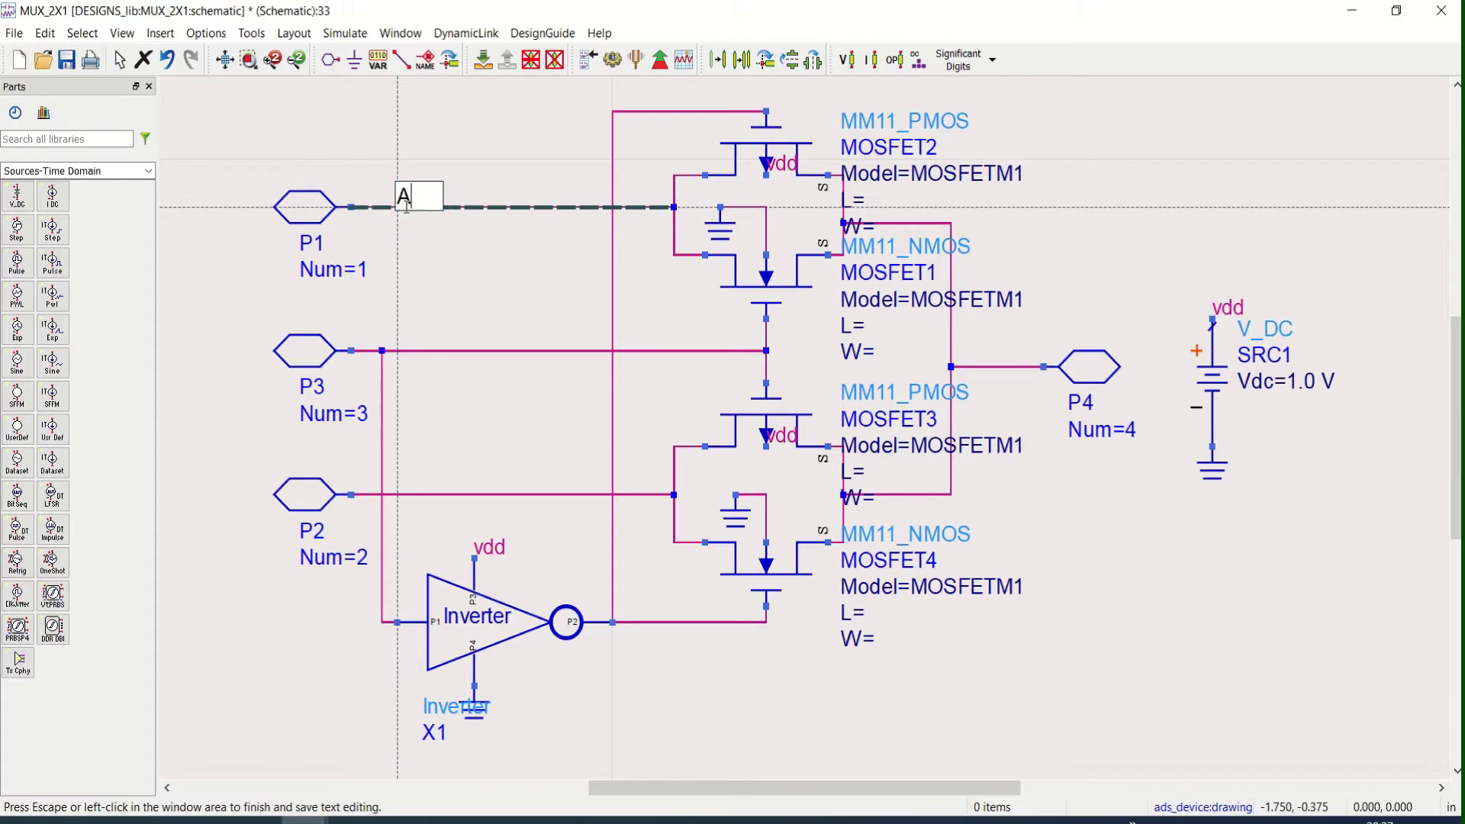
pyautogui.click(455, 313)
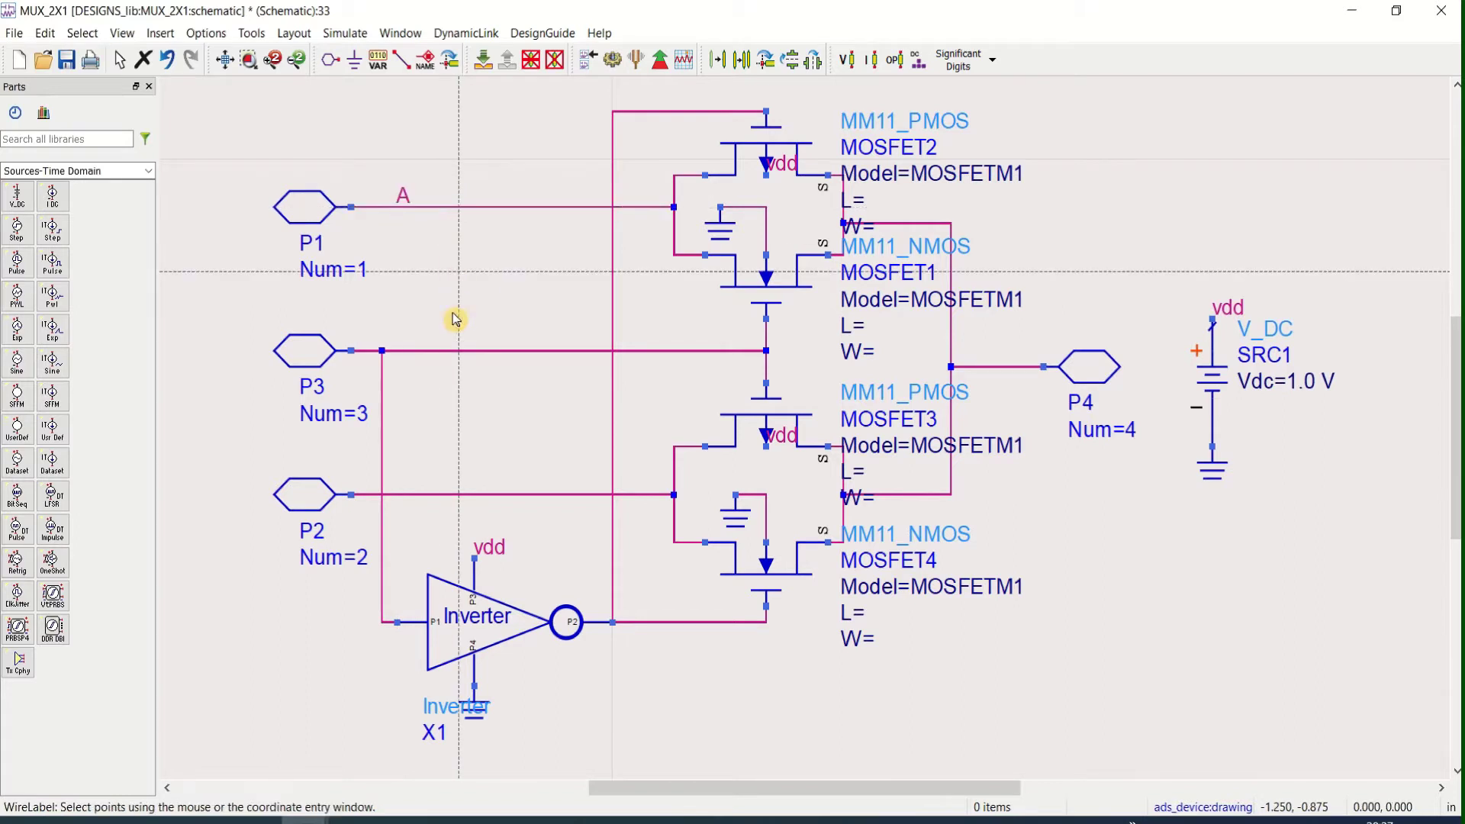
pyautogui.click(398, 496)
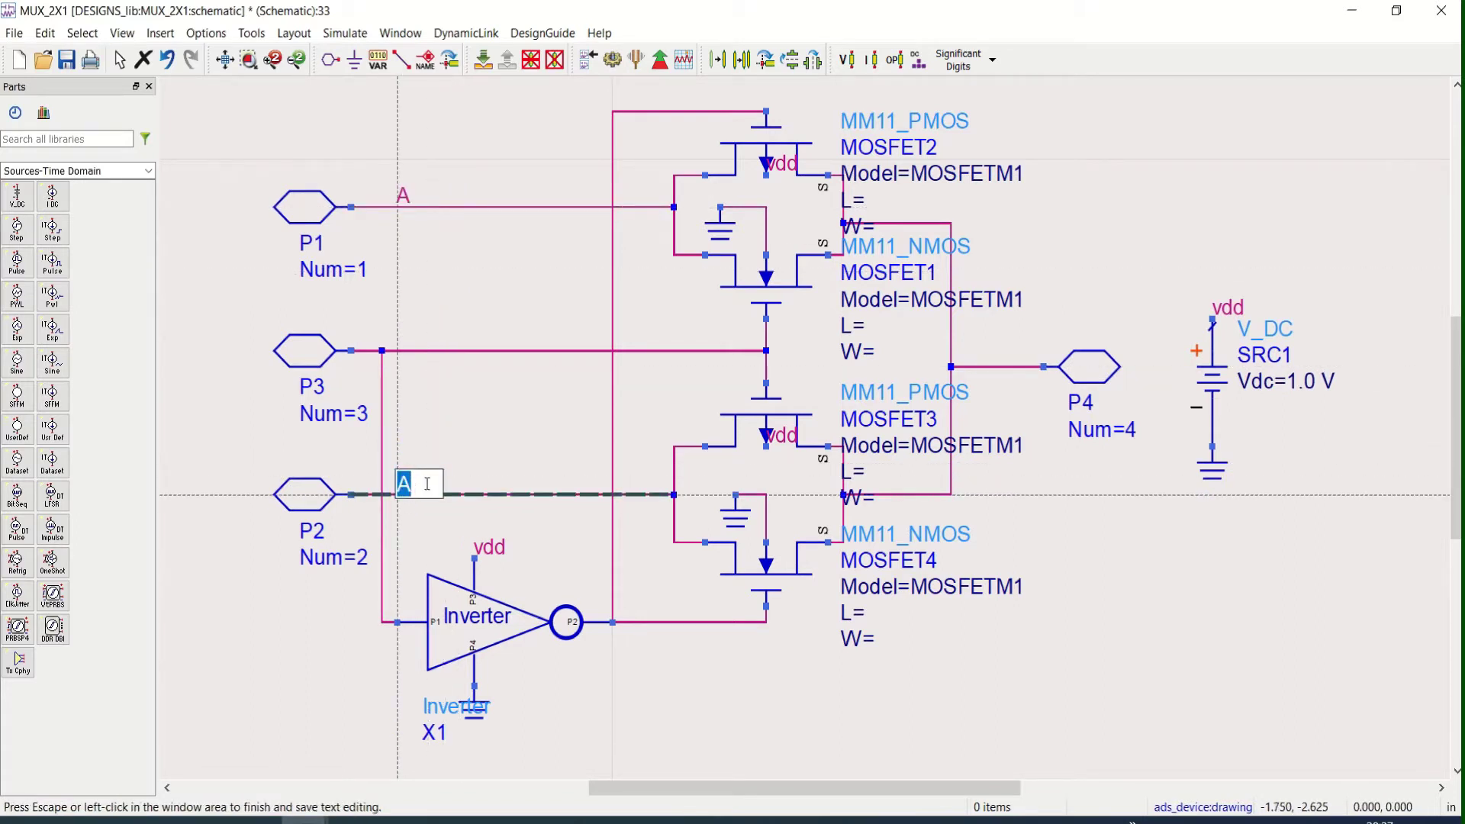
pyautogui.write('B')
pyautogui.click(477, 396)
# Label the wire from pin P3 as Sel and end the wire labelling.
pyautogui.click(419, 350)
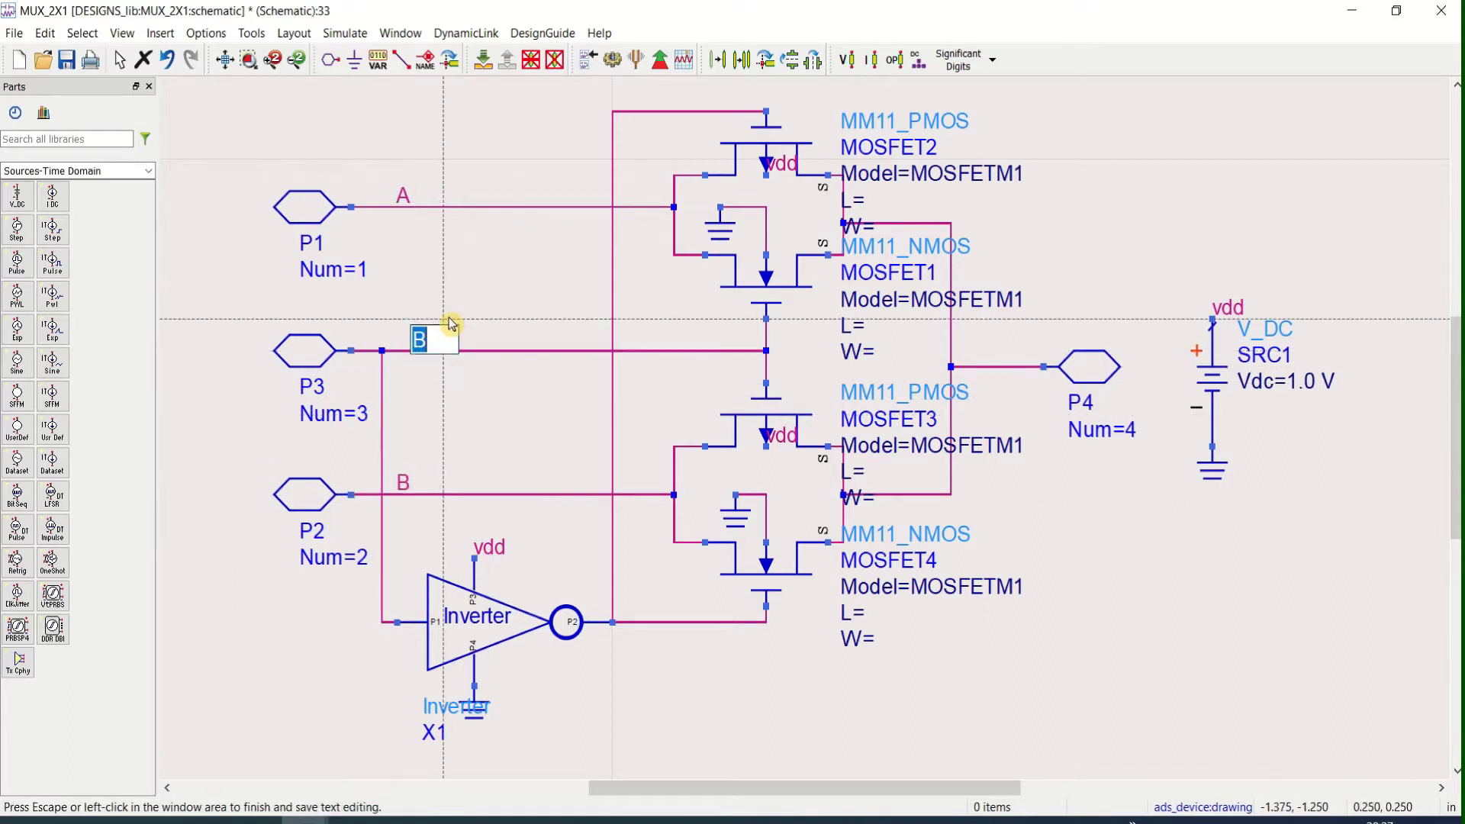
pyautogui.write('Se')
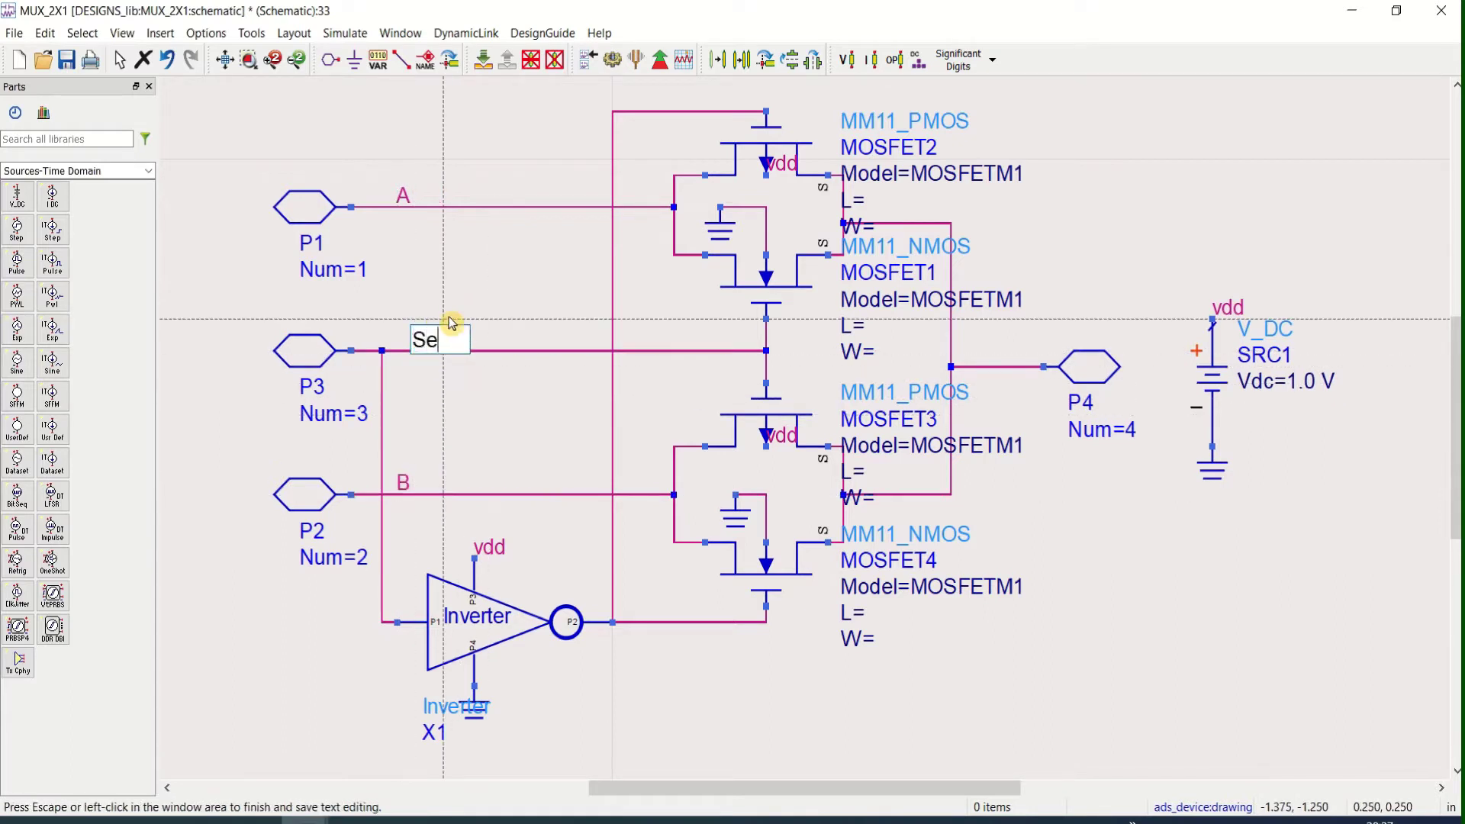
pyautogui.write('l')
pyautogui.click(513, 426)
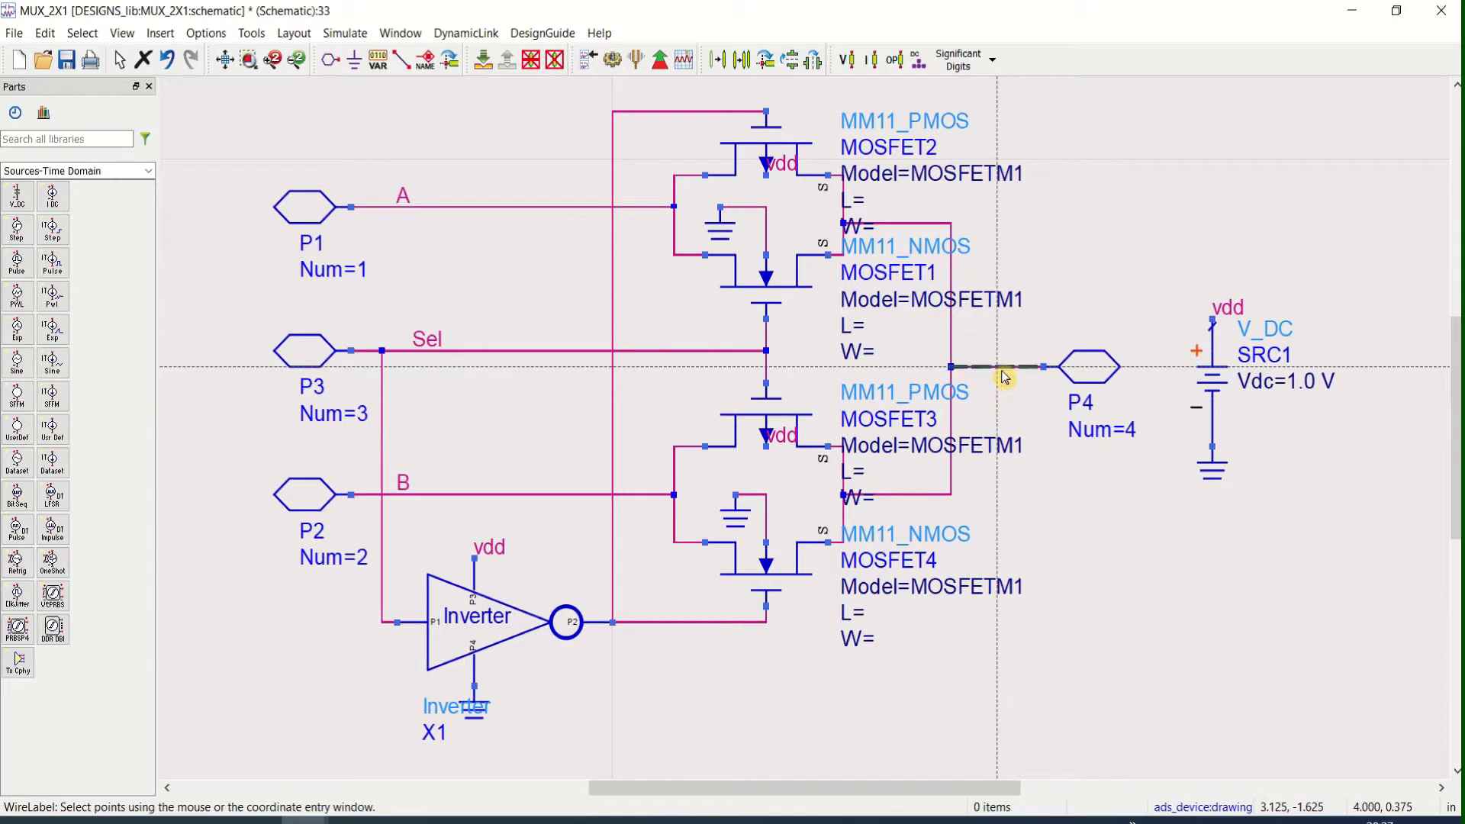
pyautogui.press('Escape')
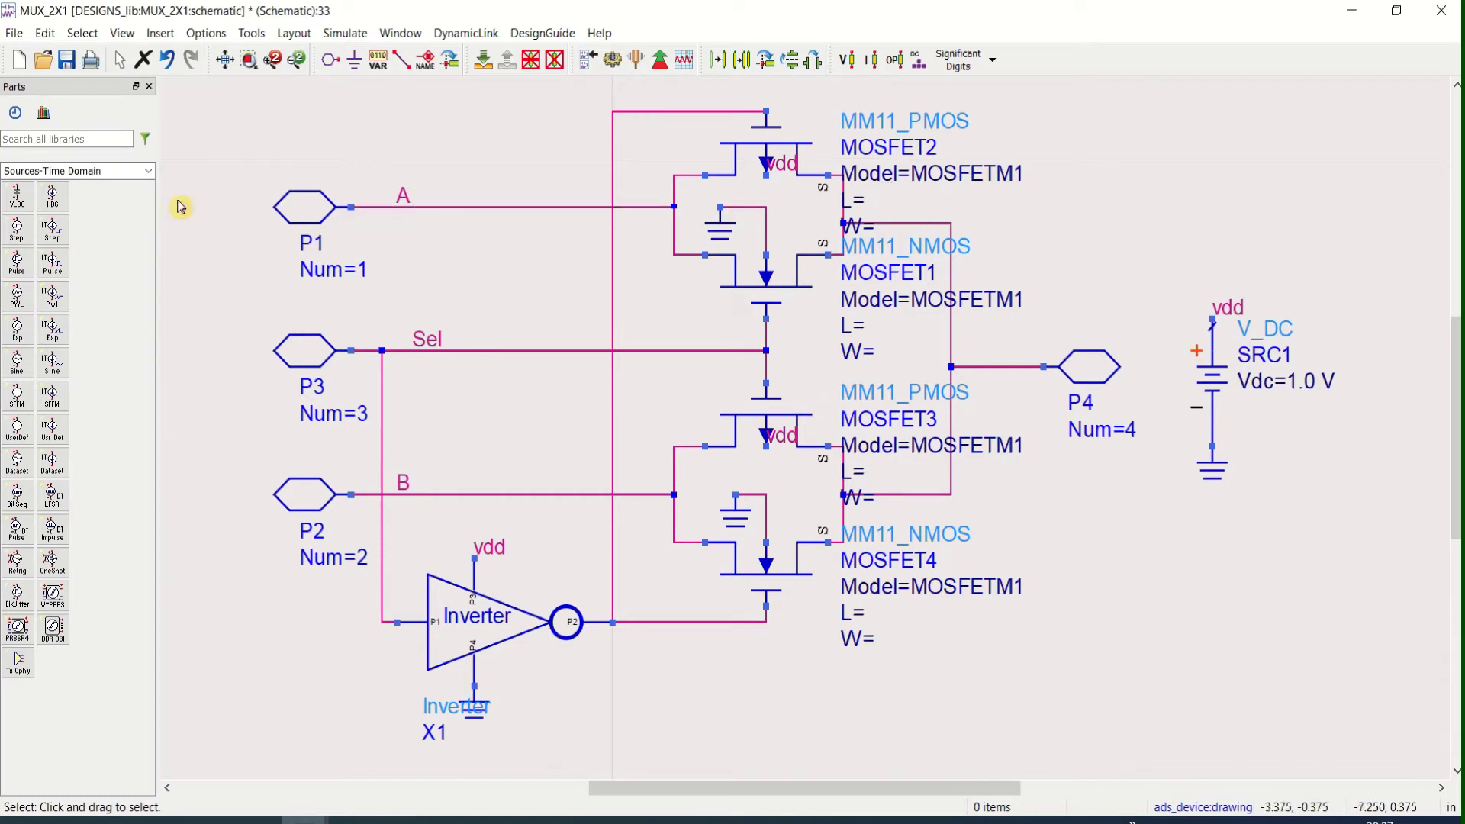
# Search the part libraries for netlist and place a NetlistInclude component below the V_DC source.
pyautogui.click(91, 145)
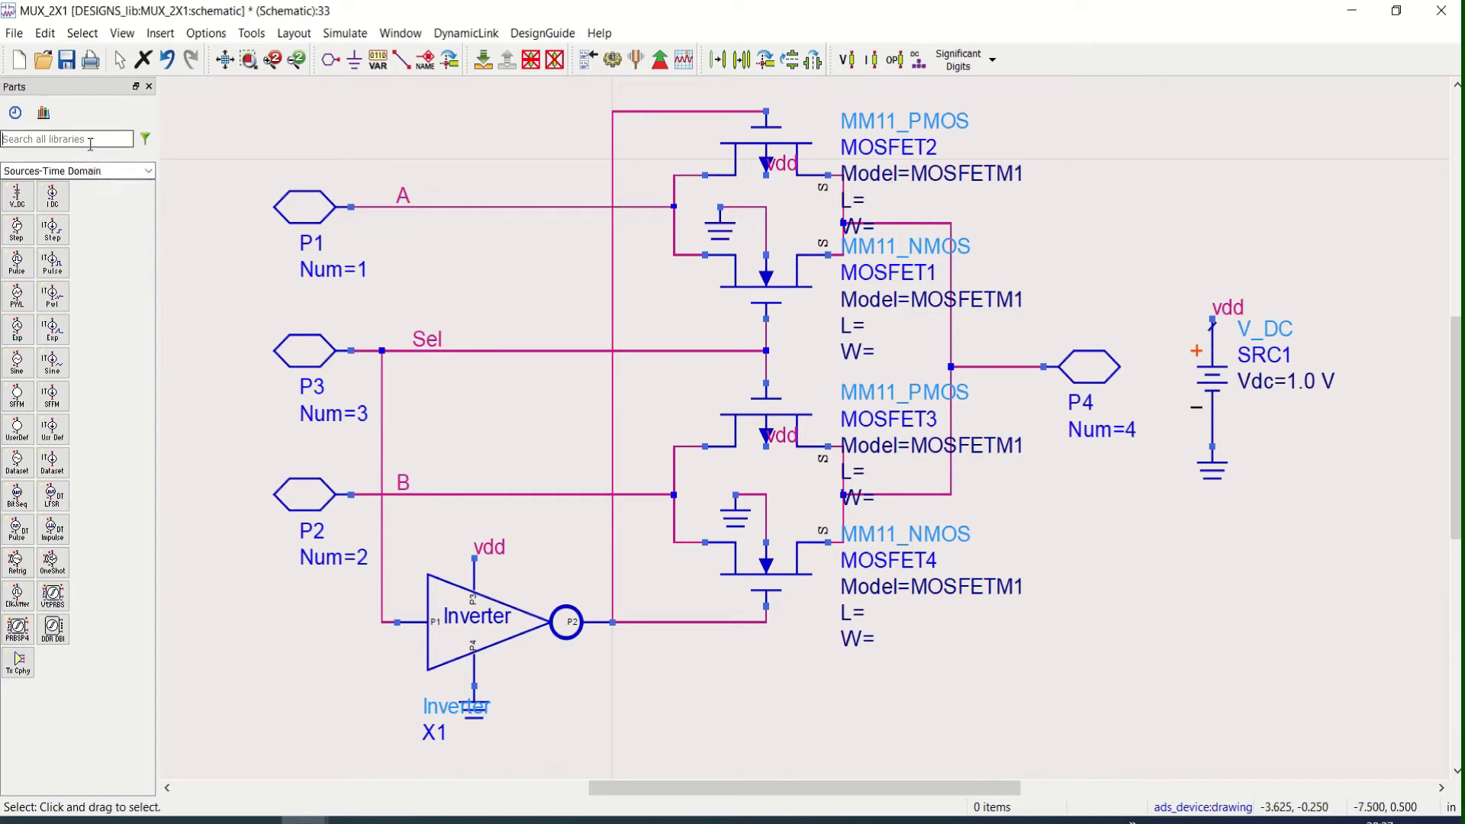
pyautogui.write('n')
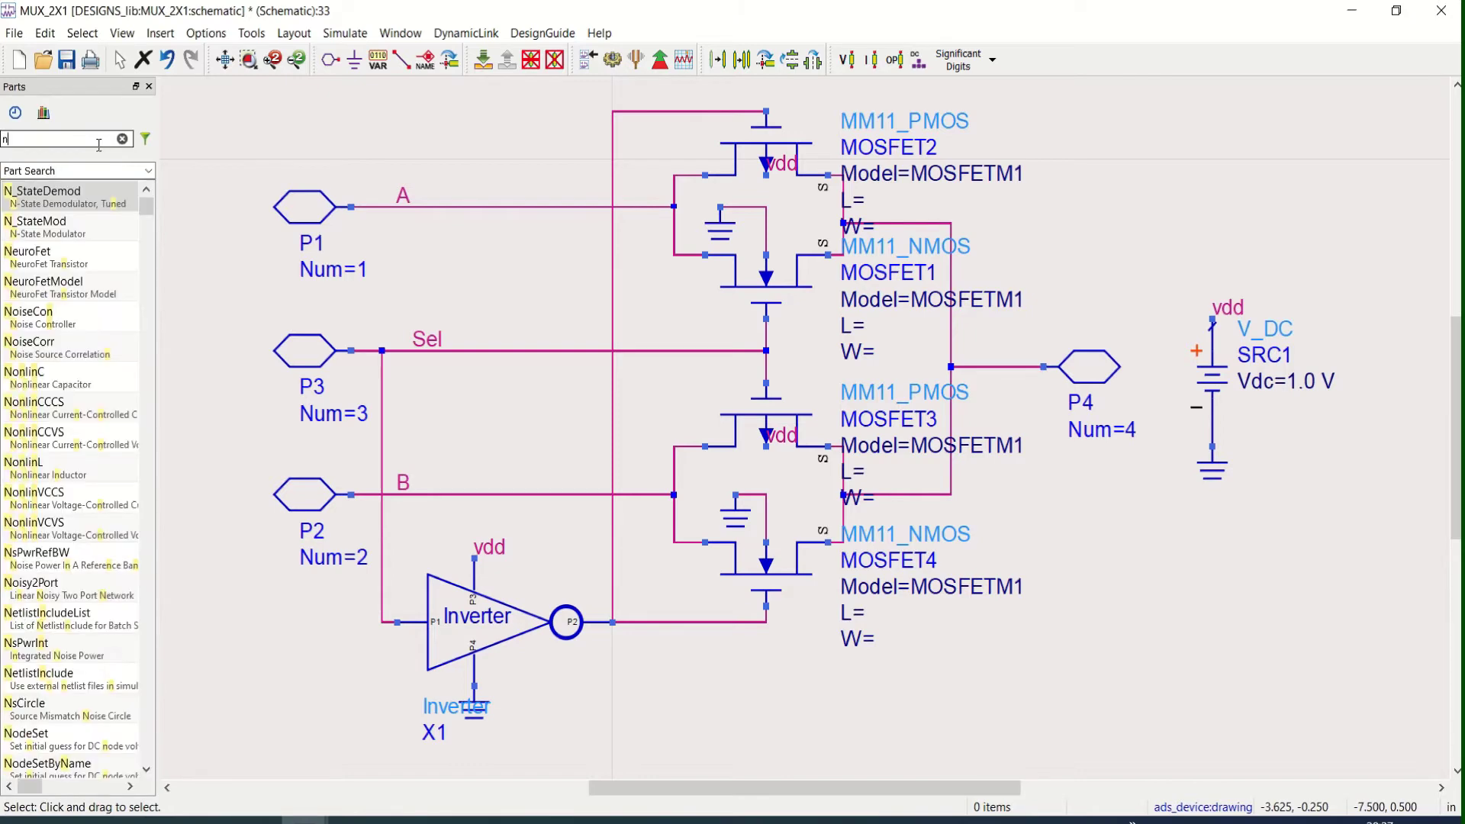
pyautogui.write('etlis')
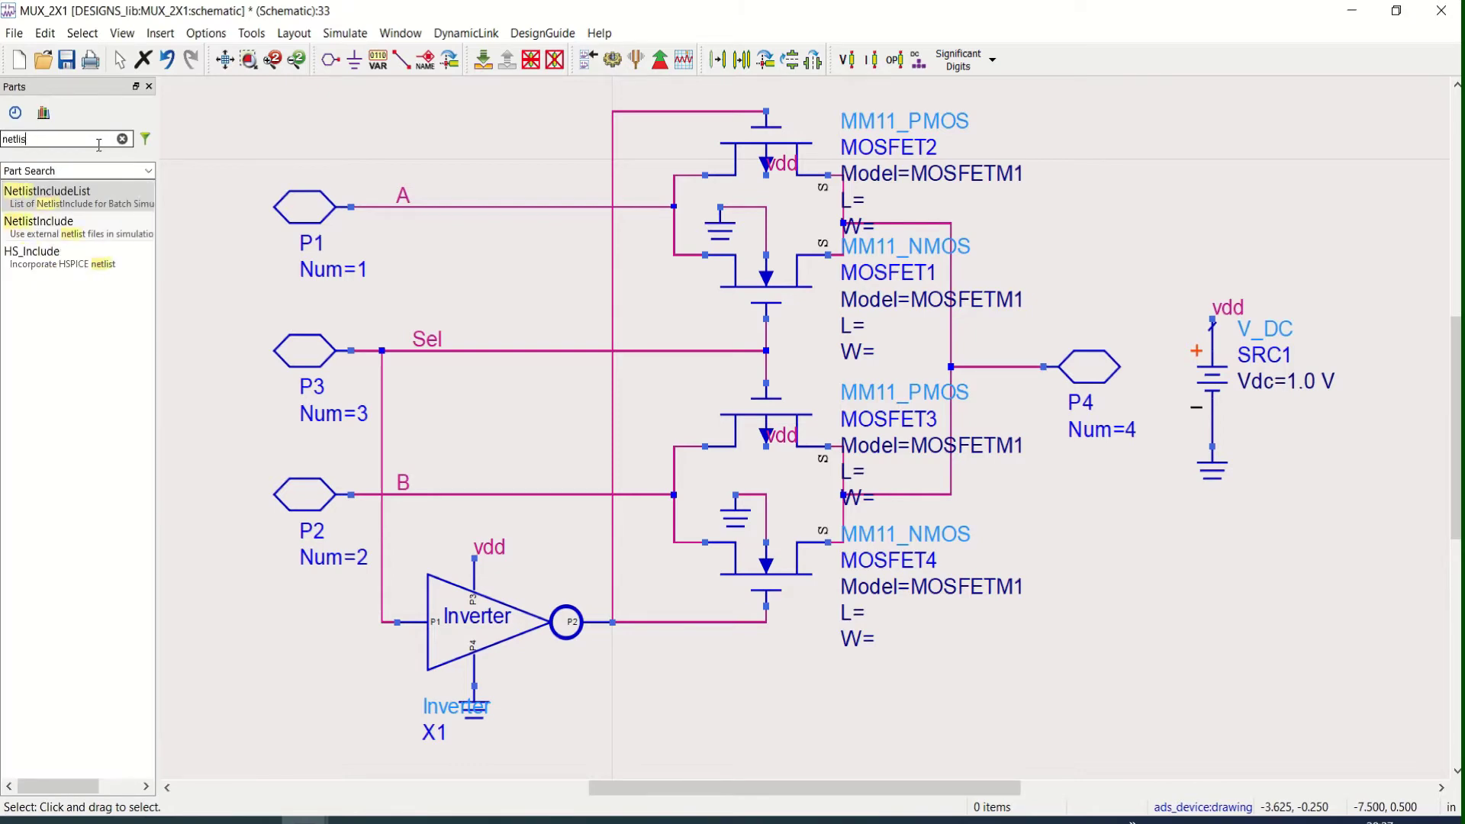
pyautogui.write('t')
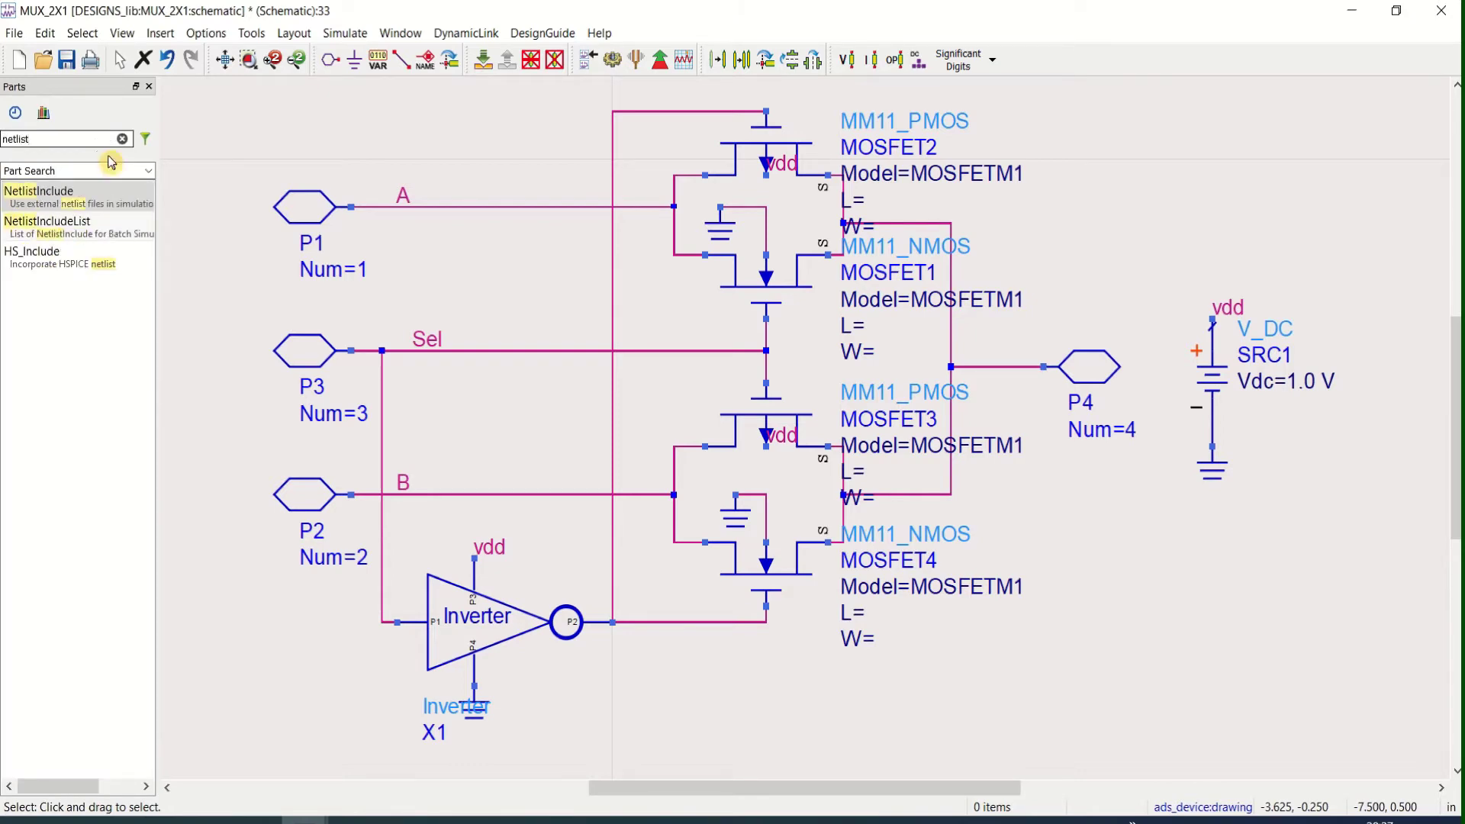
pyautogui.click(89, 197)
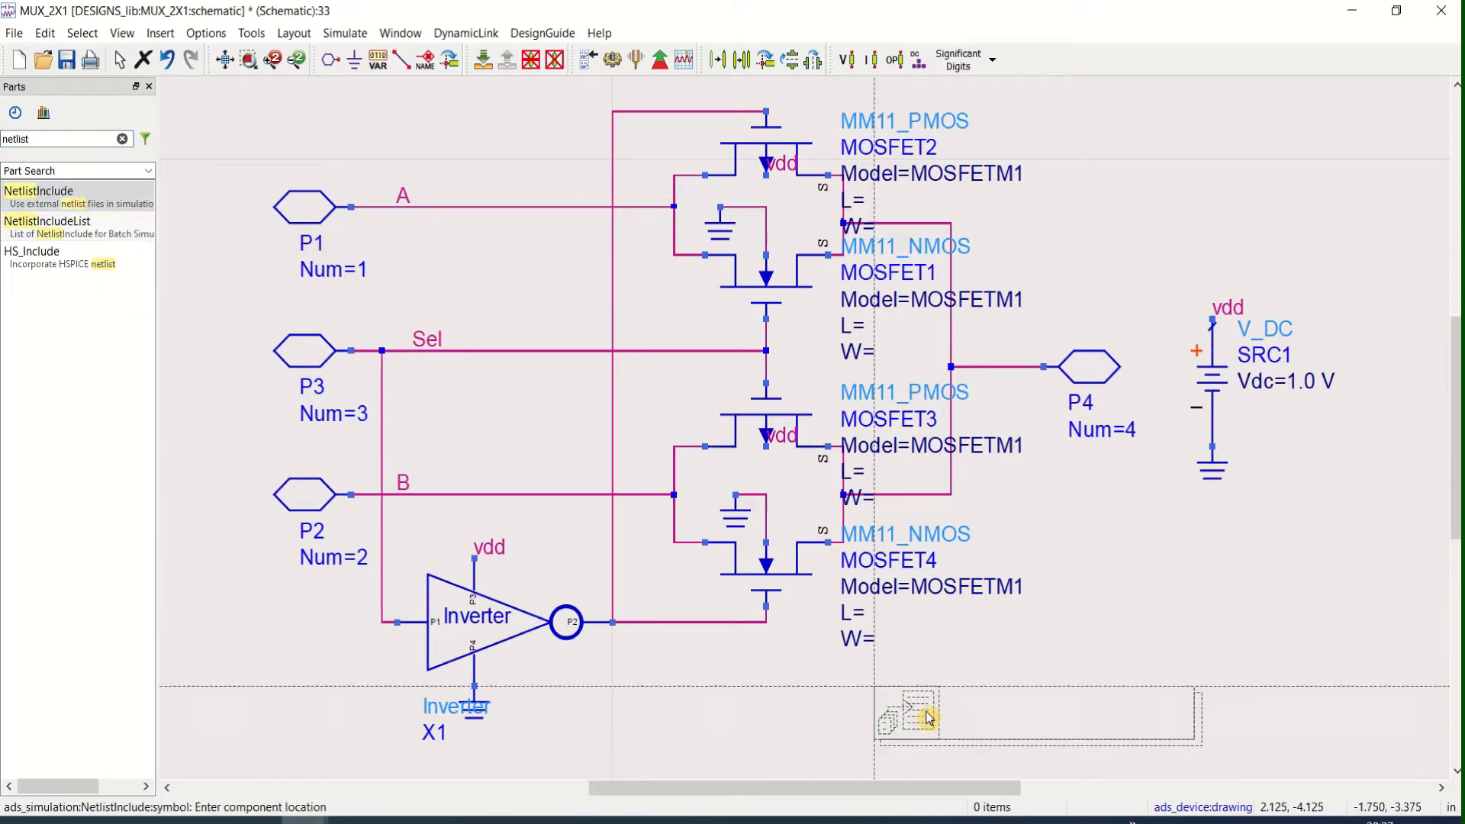
pyautogui.click(1061, 561)
pyautogui.press('Escape')
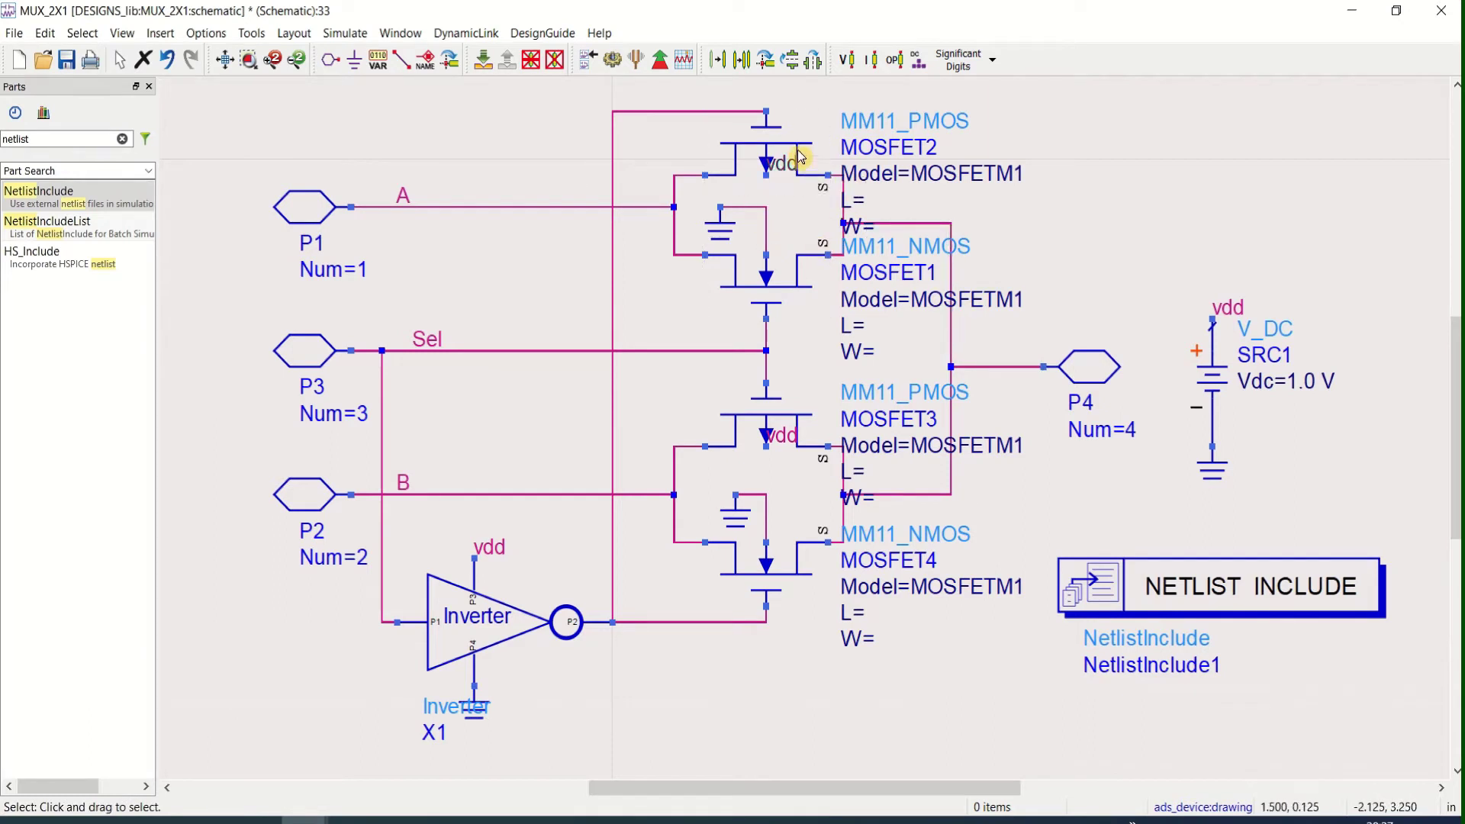
# Set the NetlistInclude component's included model library file to ibm_013um_model from the Desktop and apply the change.
pyautogui.doubleClick(1213, 594)
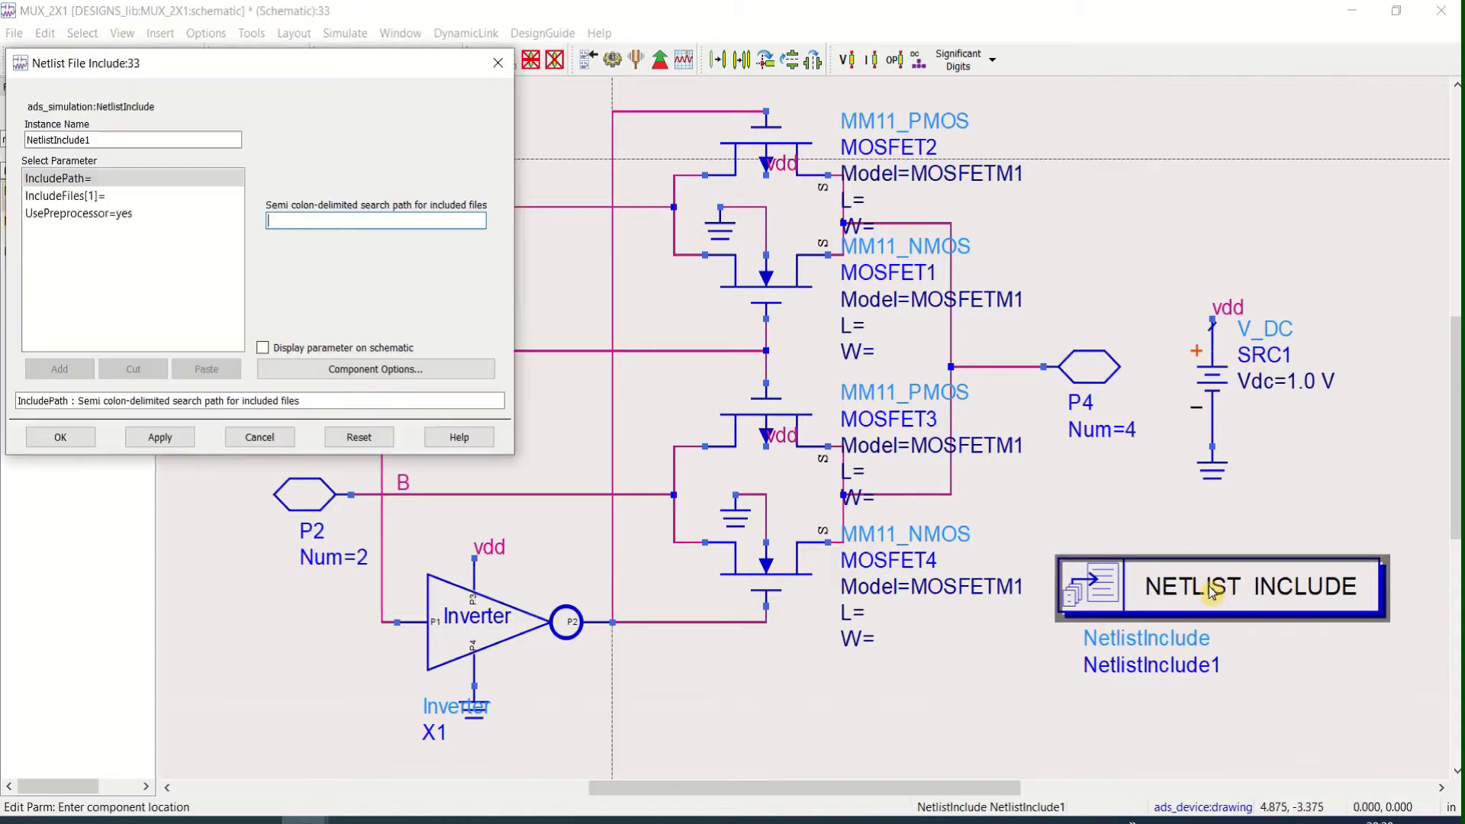
pyautogui.click(102, 198)
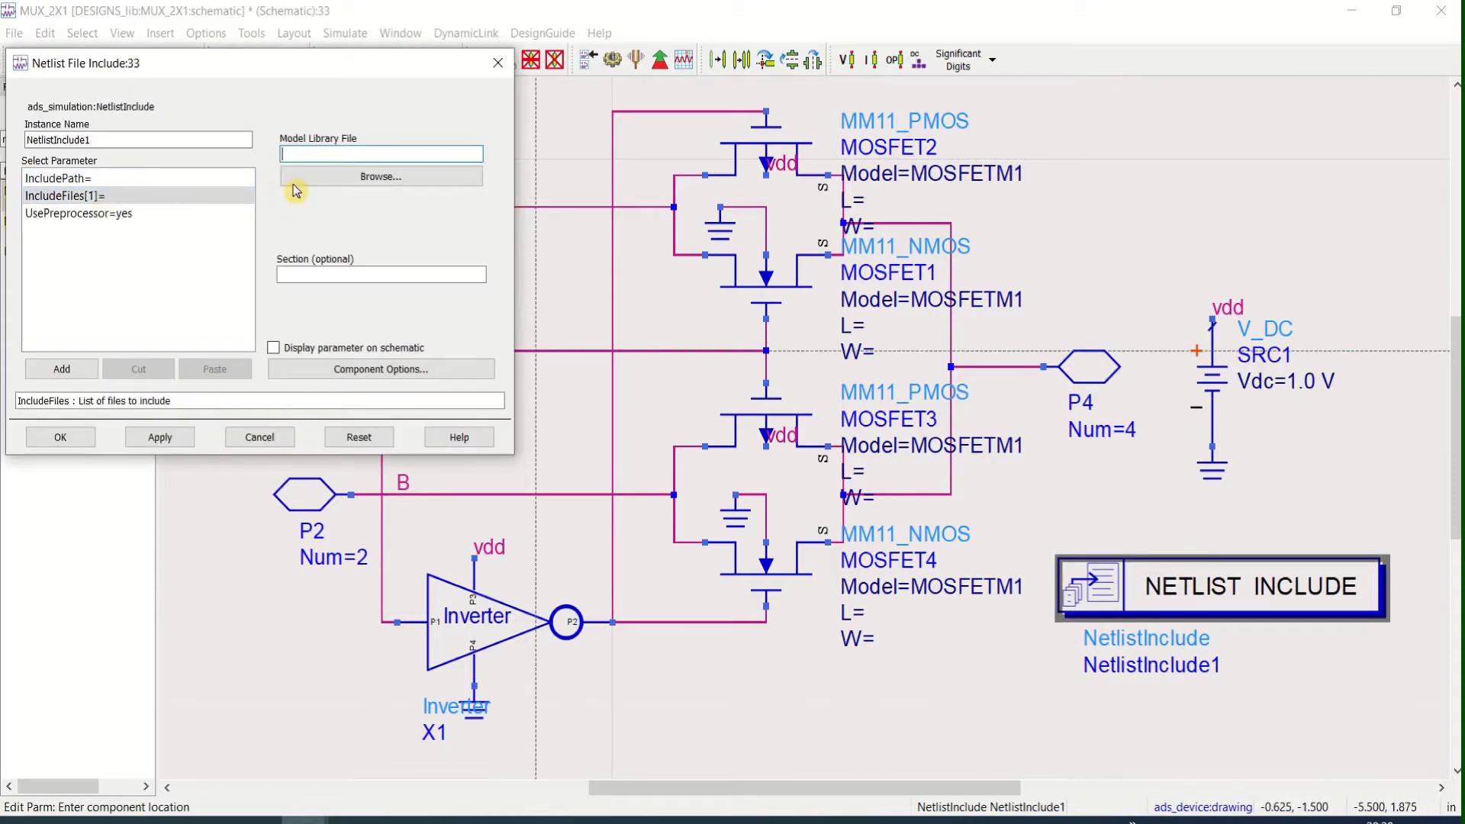
pyautogui.click(369, 176)
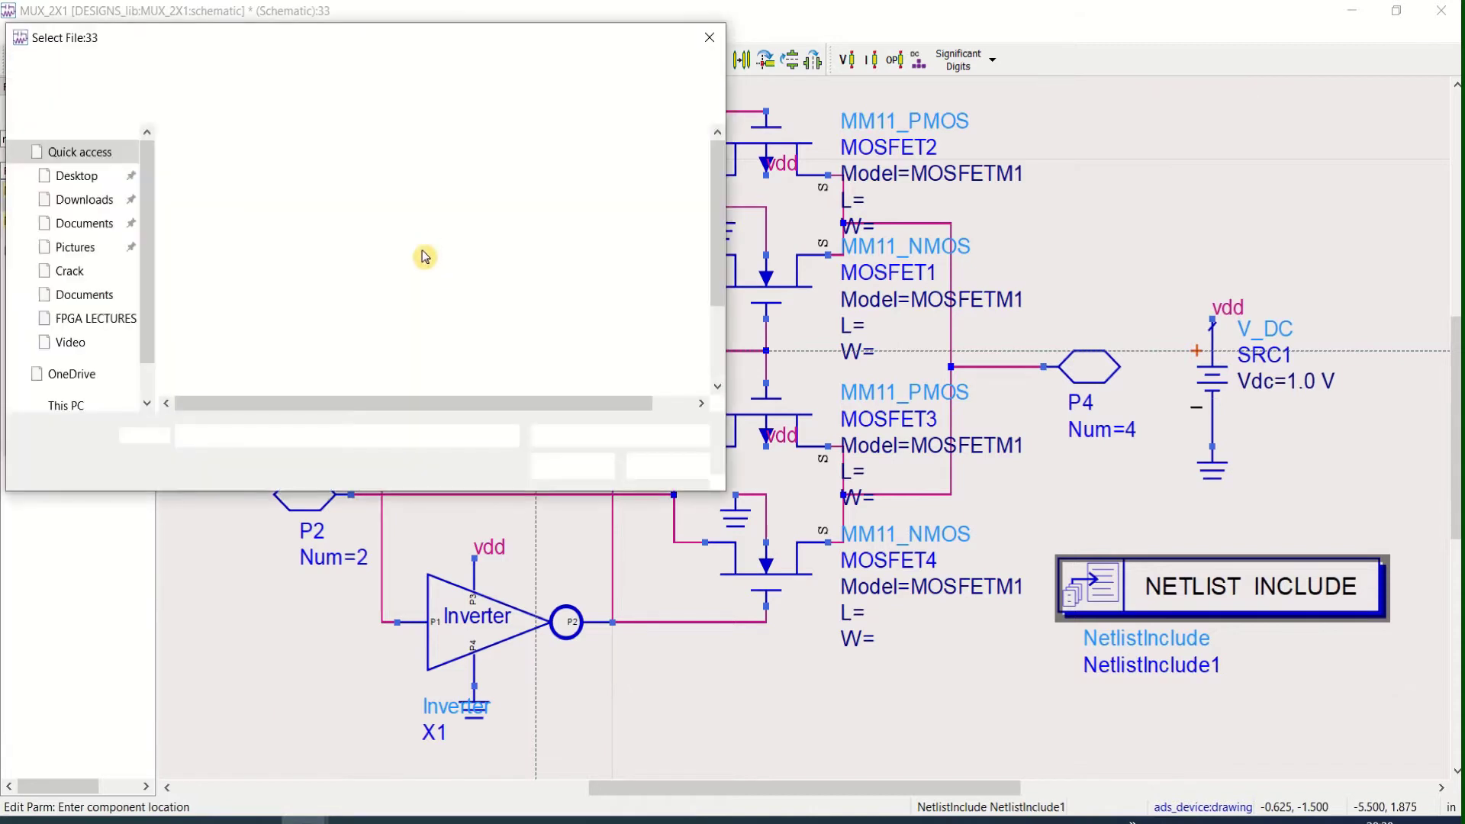
pyautogui.click(91, 180)
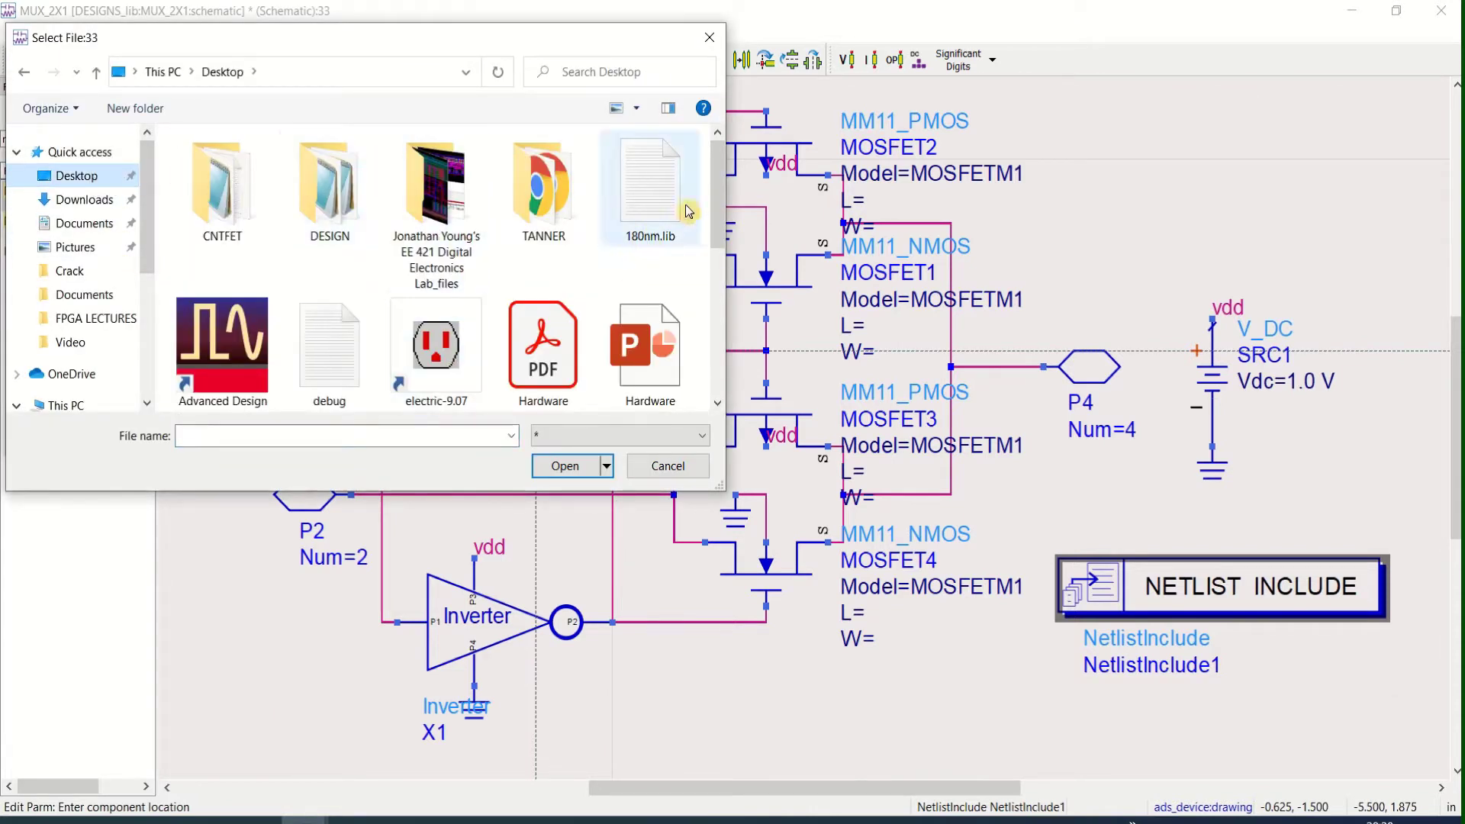
pyautogui.moveTo(718, 208); pyautogui.dragTo(722, 291)
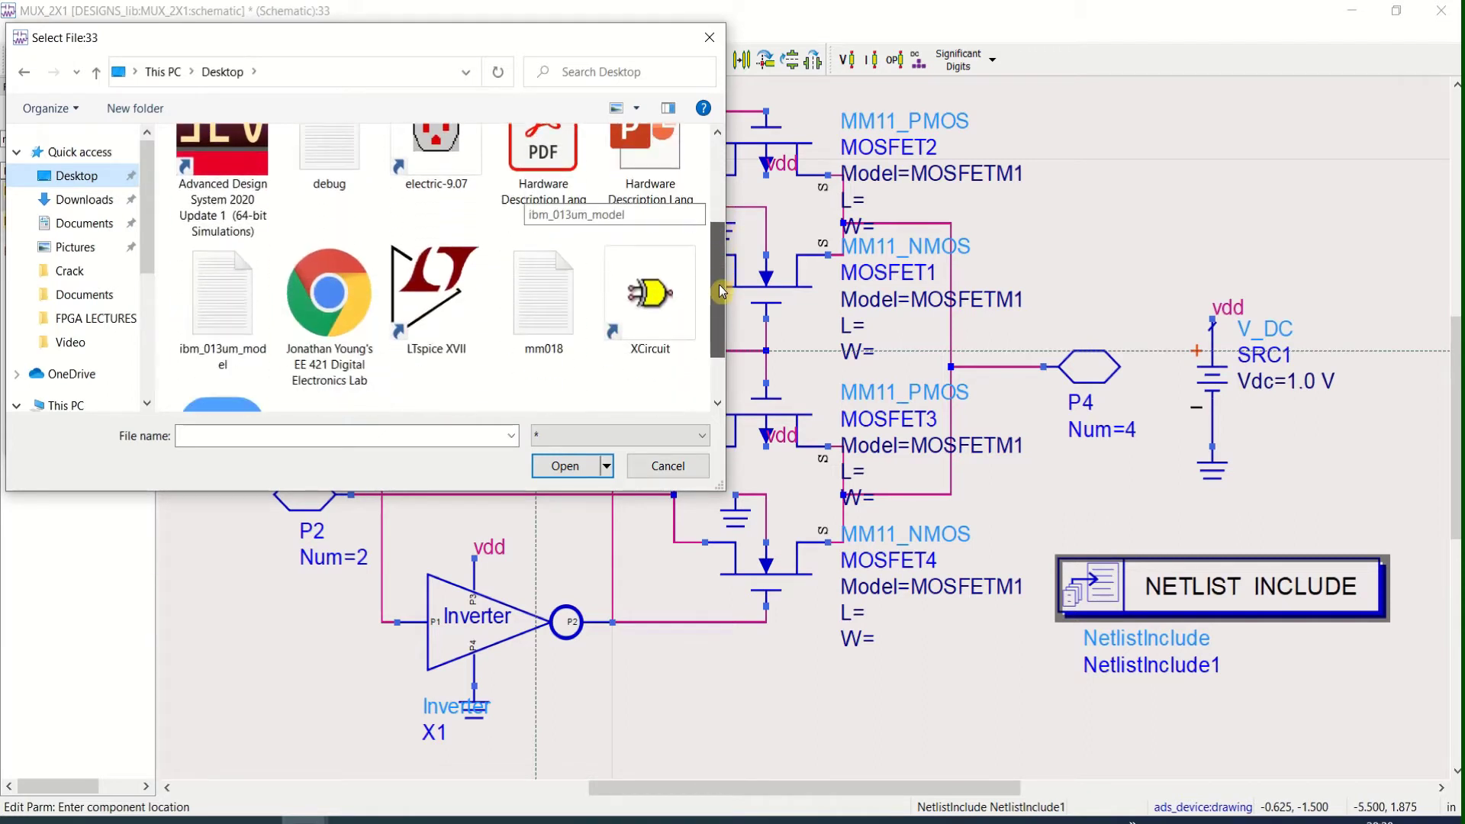
pyautogui.click(218, 368)
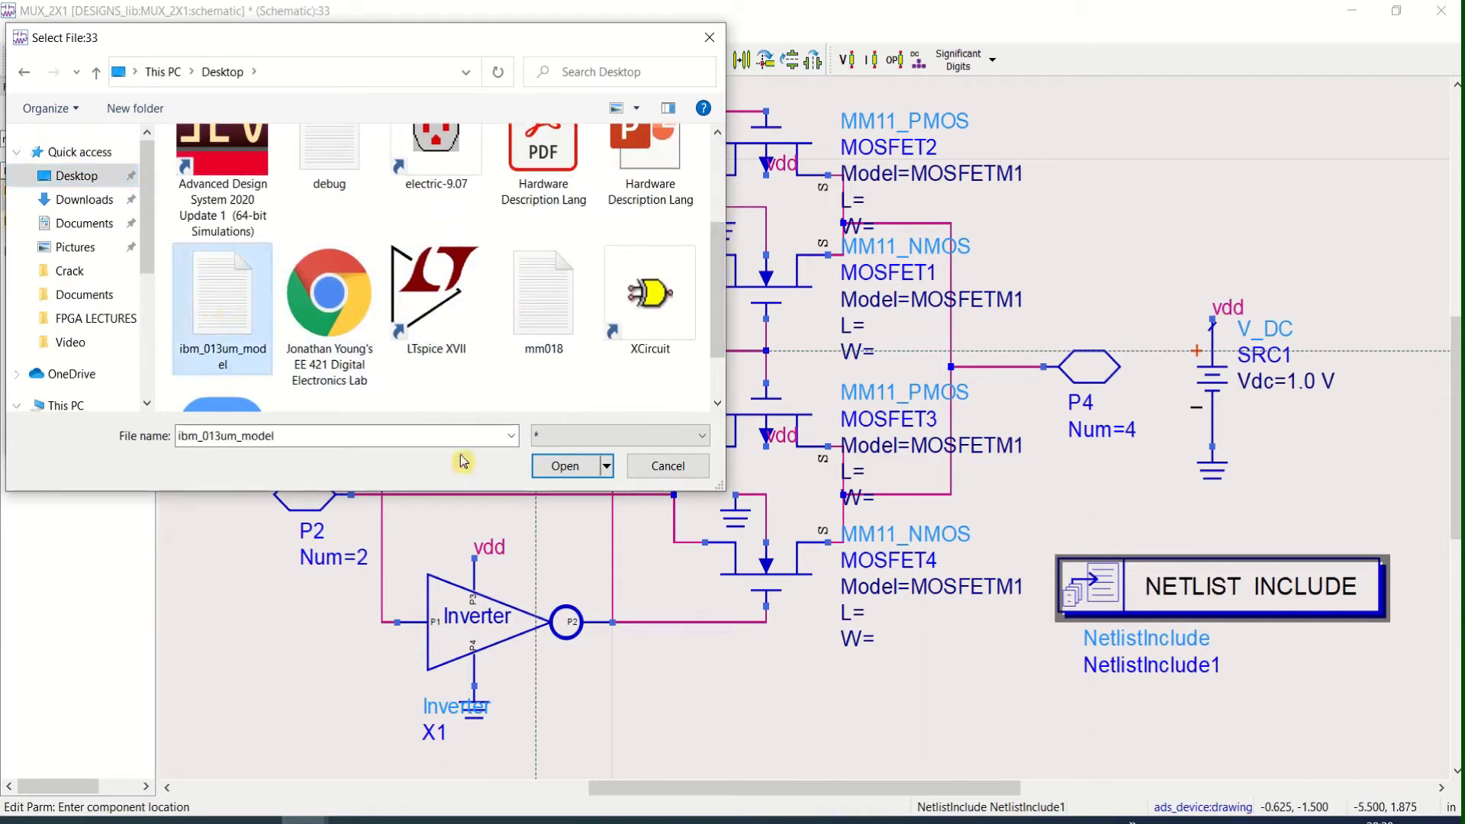
pyautogui.click(566, 467)
pyautogui.click(877, 451)
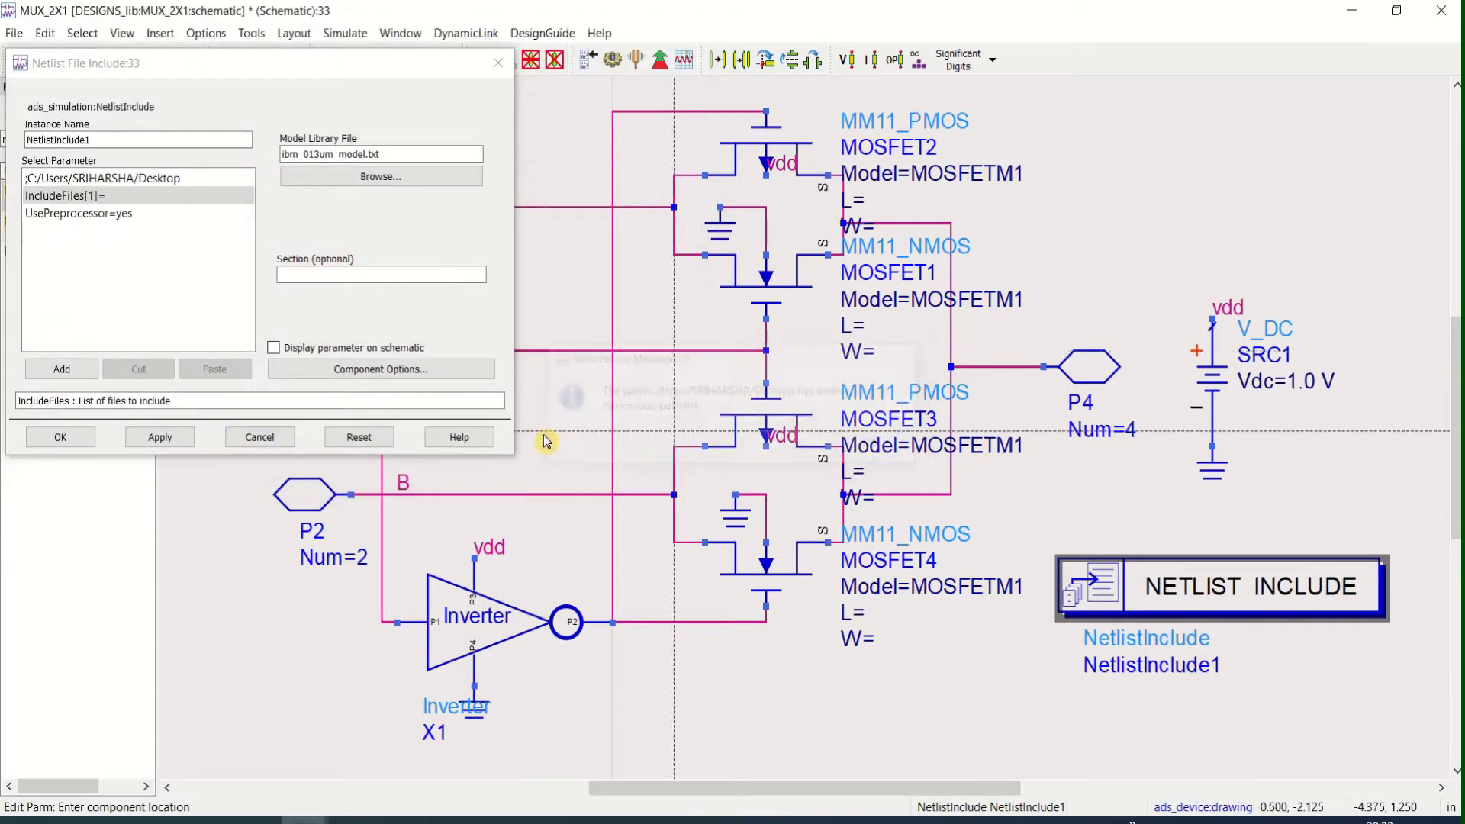
pyautogui.click(160, 437)
pyautogui.click(60, 436)
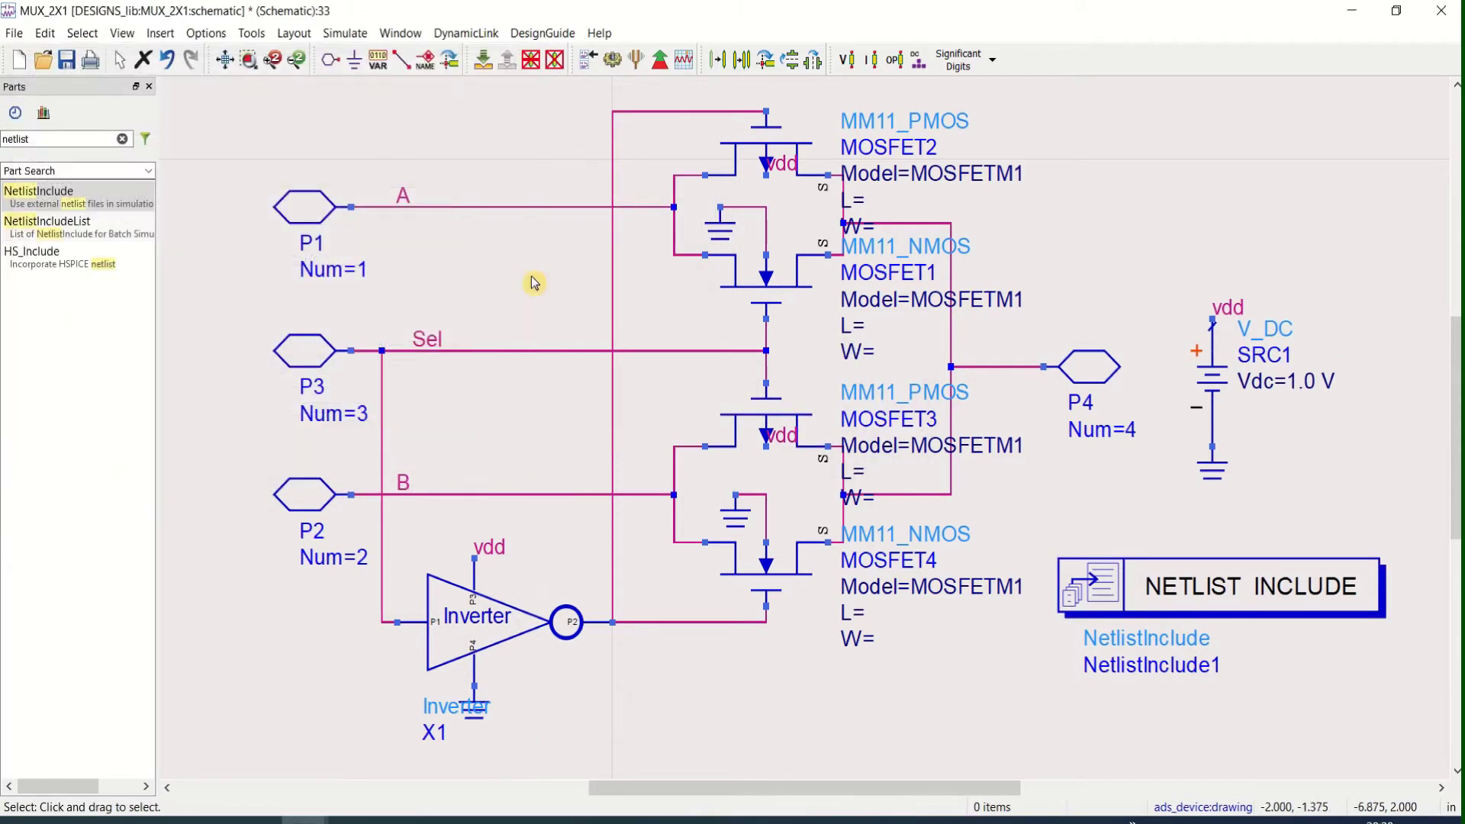
# Set the model of MOSFET2 to CMOSP and the model of MOSFET1 to CMOSN.
pyautogui.doubleClick(970, 169)
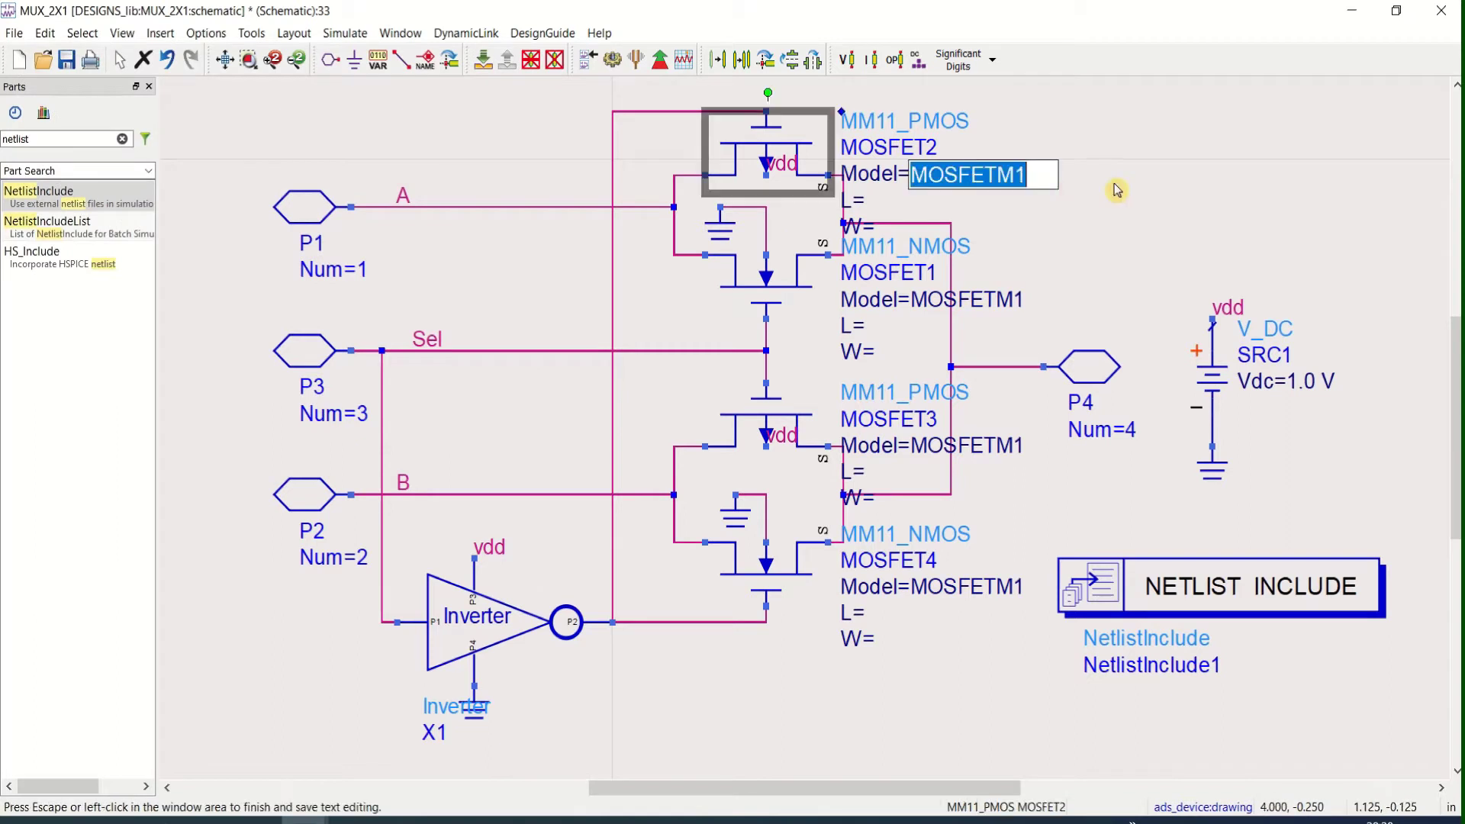
pyautogui.write('CMOSP')
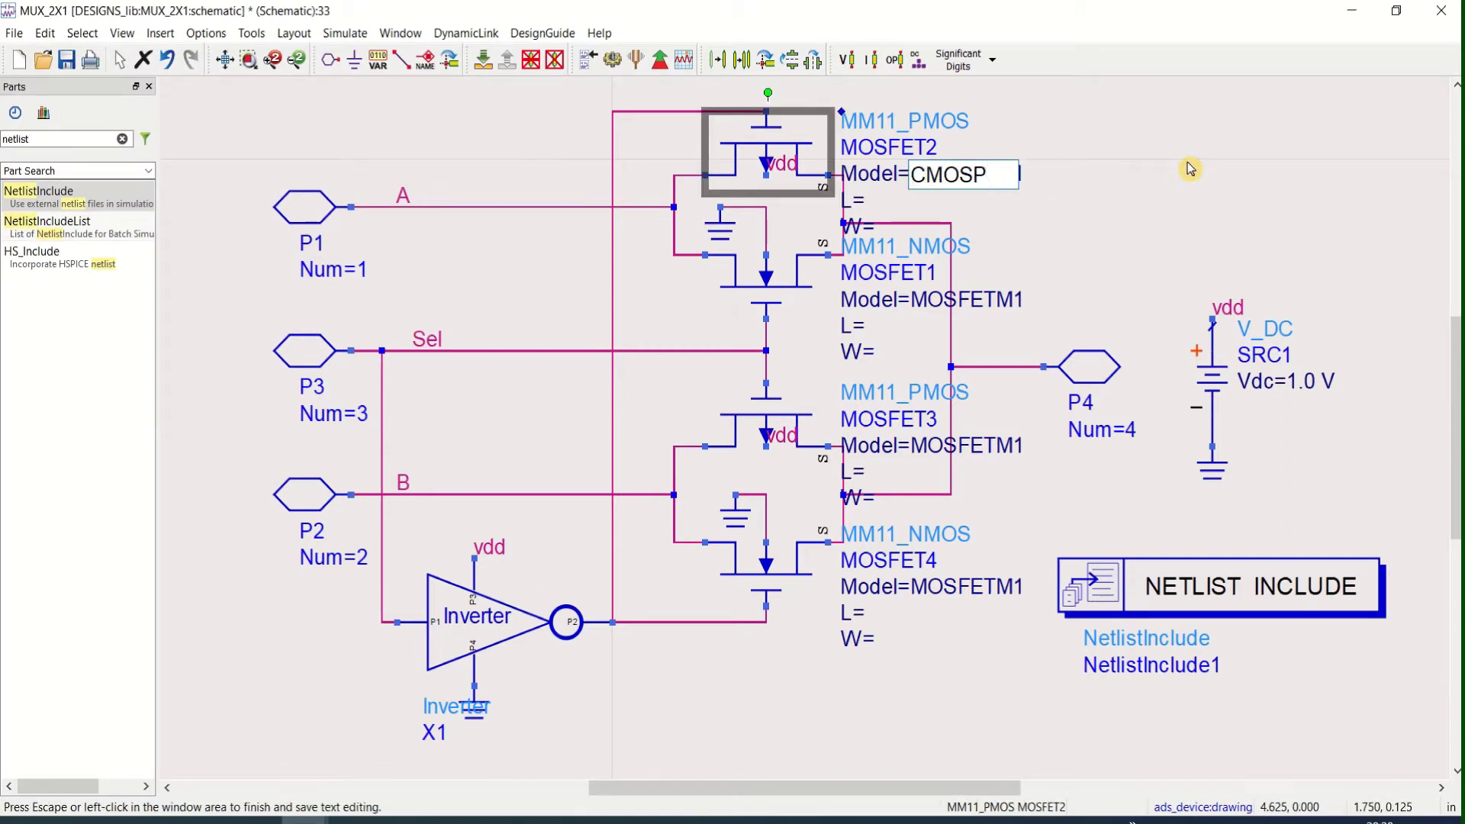
pyautogui.click(1191, 168)
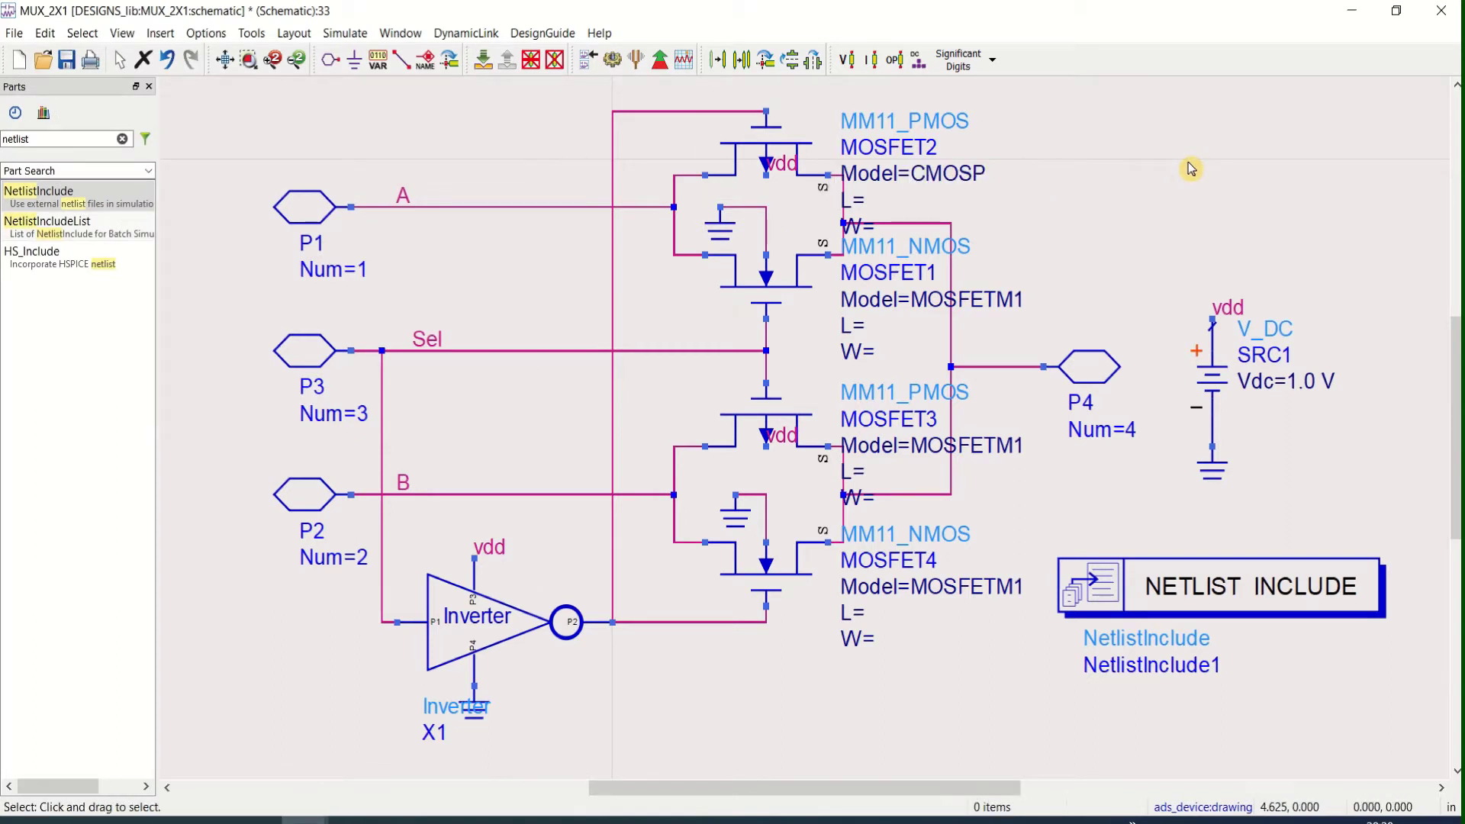
pyautogui.doubleClick(1001, 288)
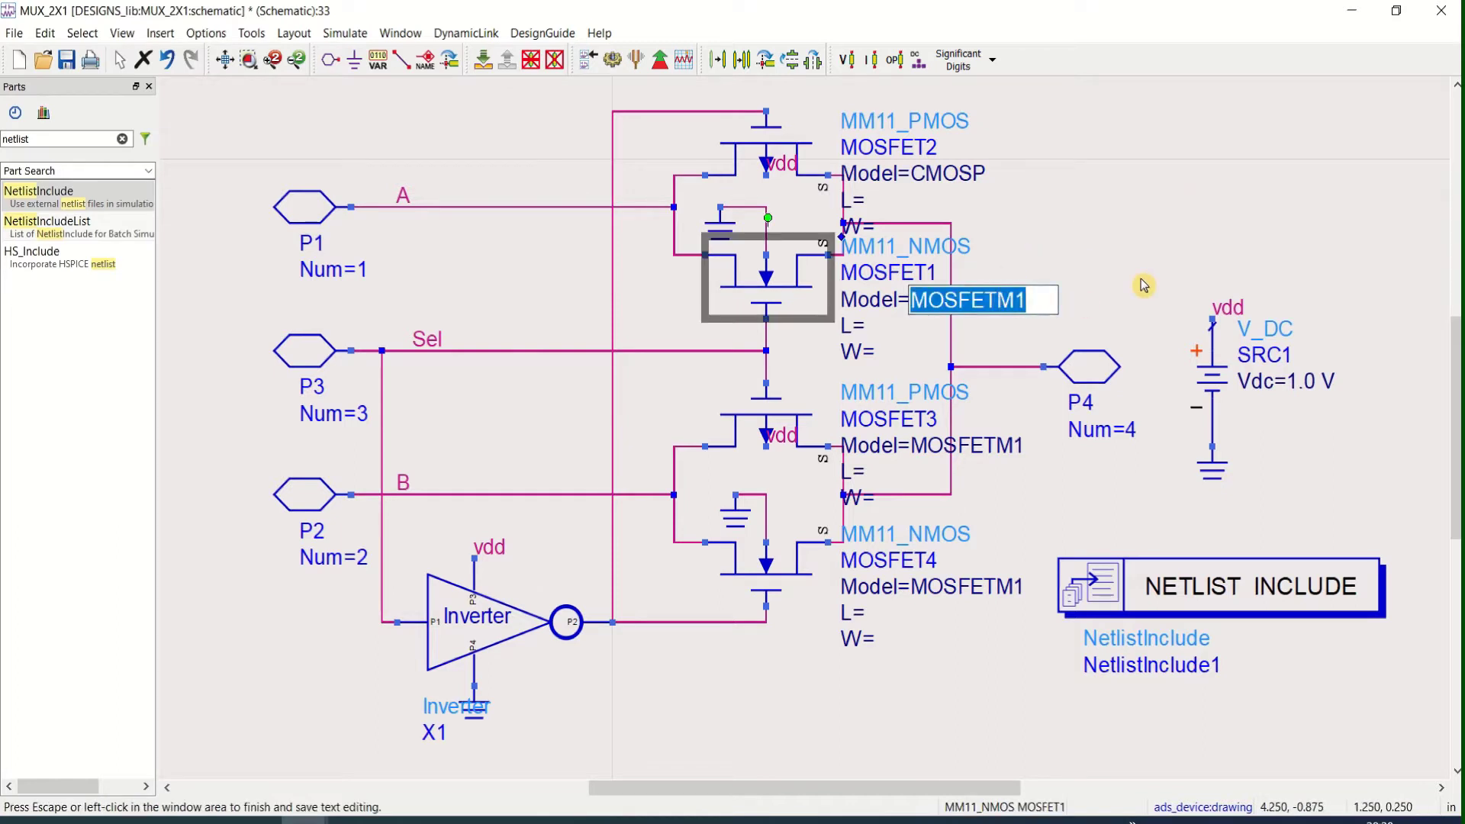
pyautogui.write('CMOSN')
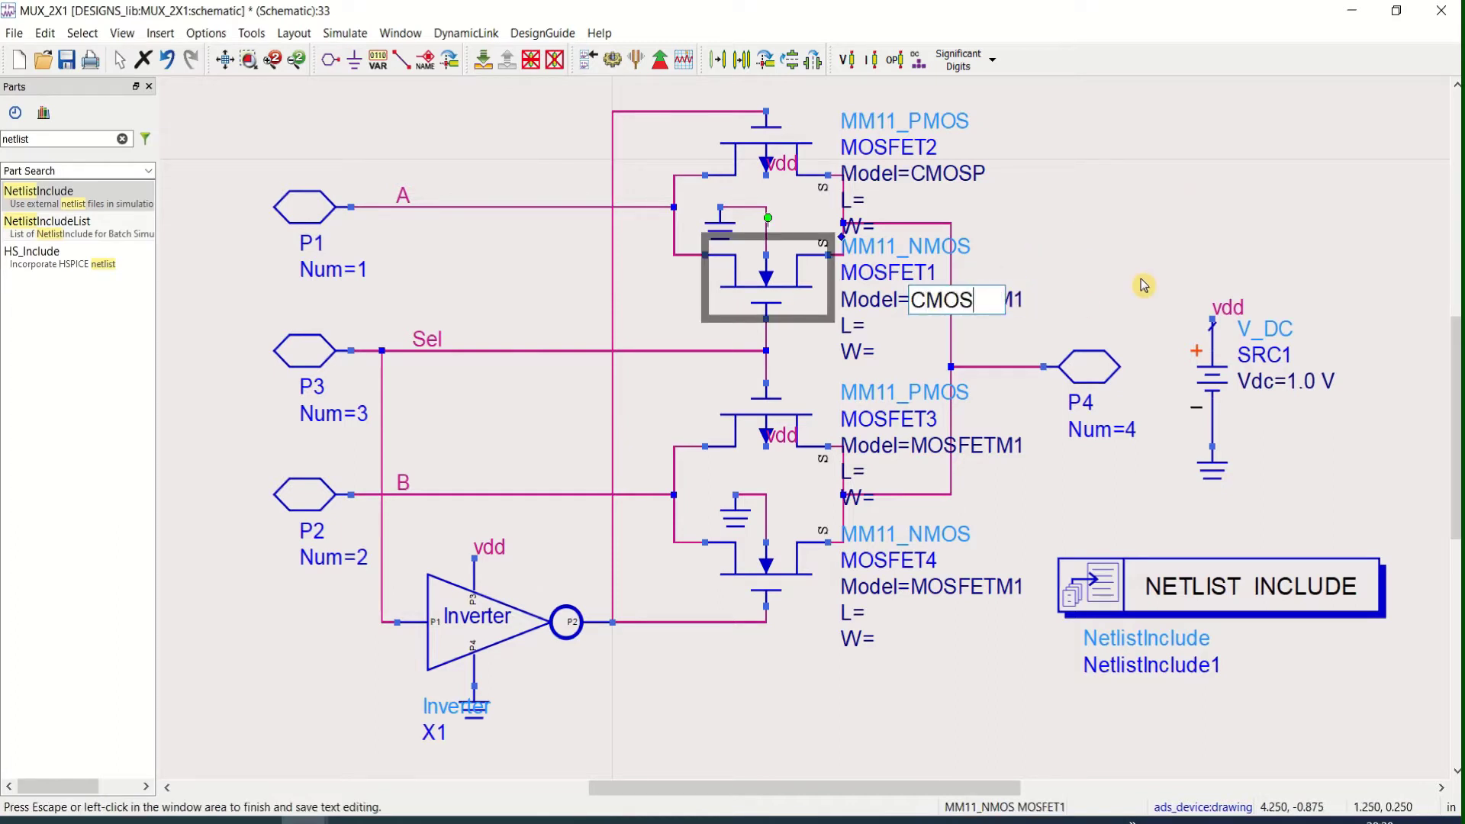
# Set the model of MOSFET3 to CMOSP and the model of MOSFET4 to CMOSN.
pyautogui.click(1001, 449)
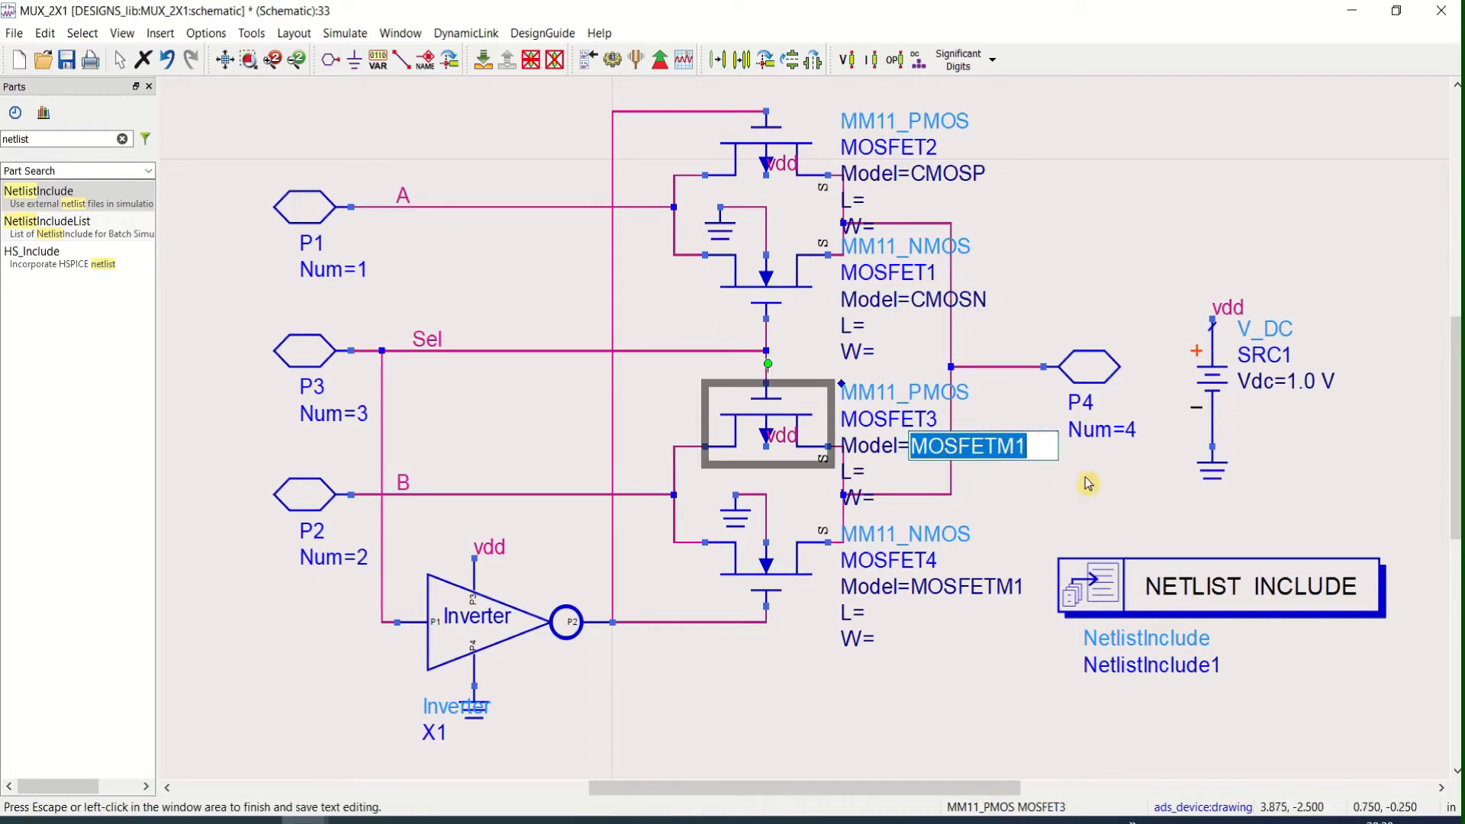
pyautogui.write('CMOSP')
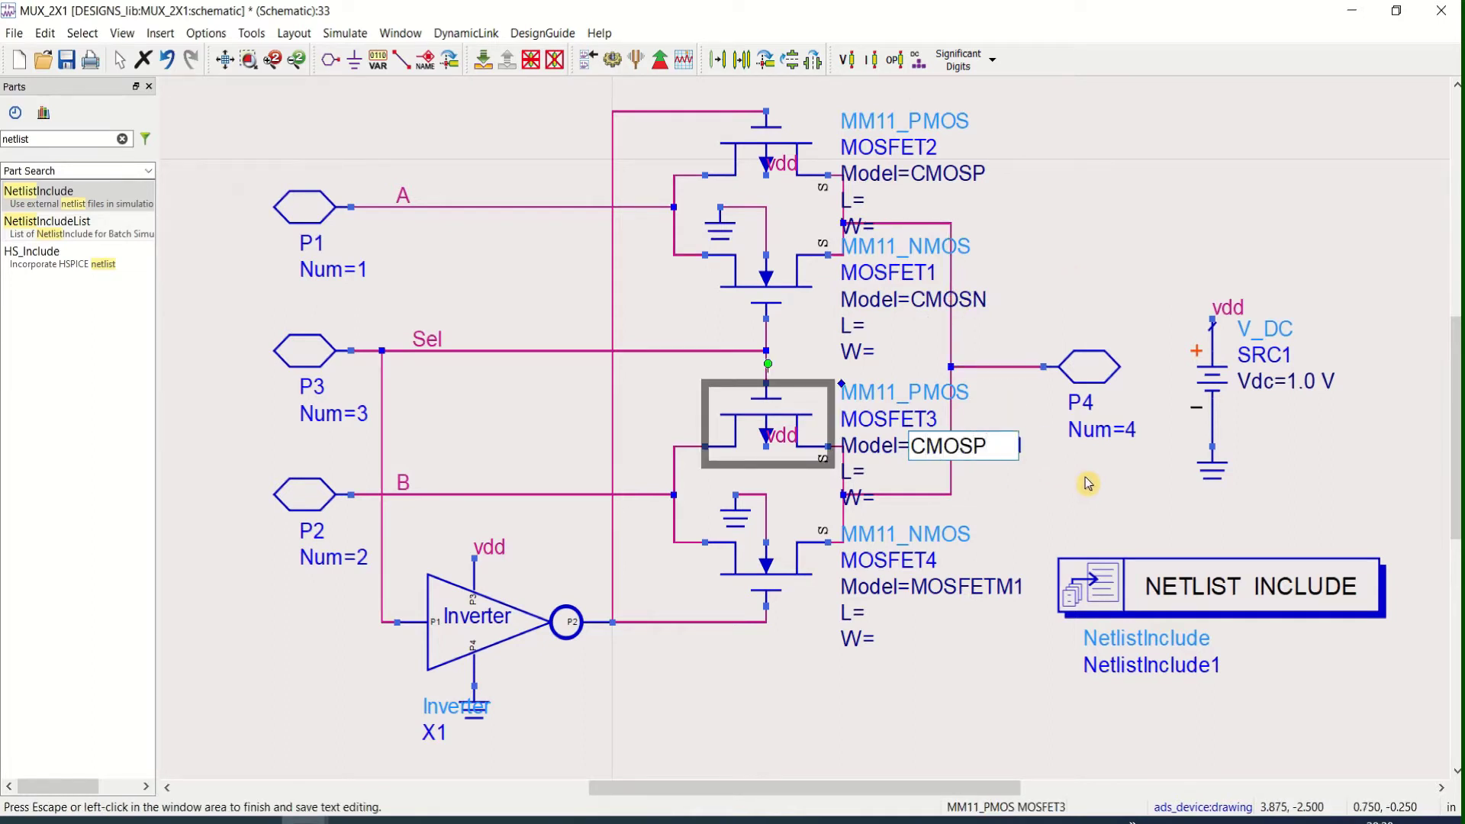
pyautogui.click(1061, 517)
pyautogui.click(987, 588)
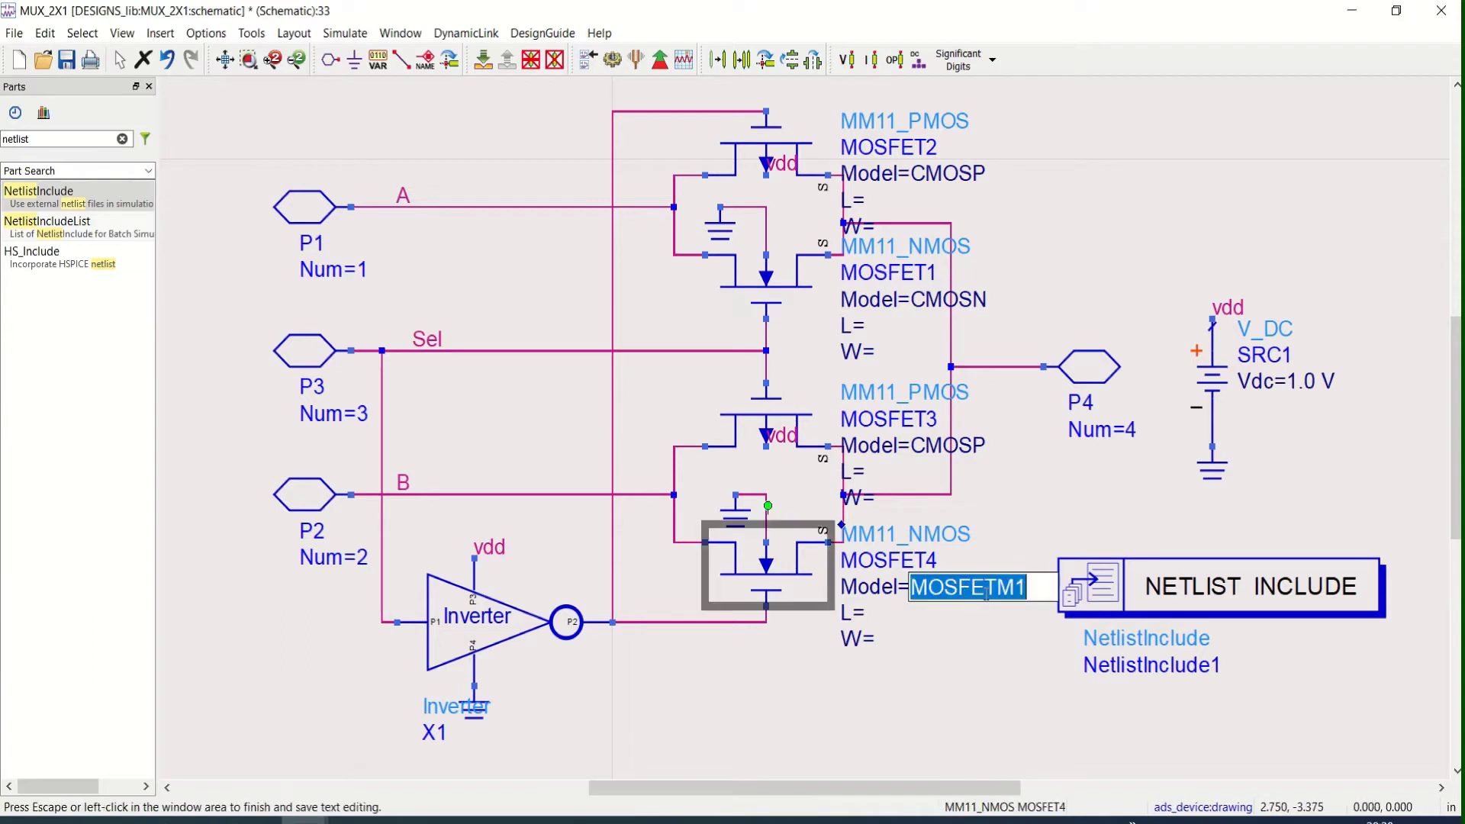
pyautogui.write('CMOSN')
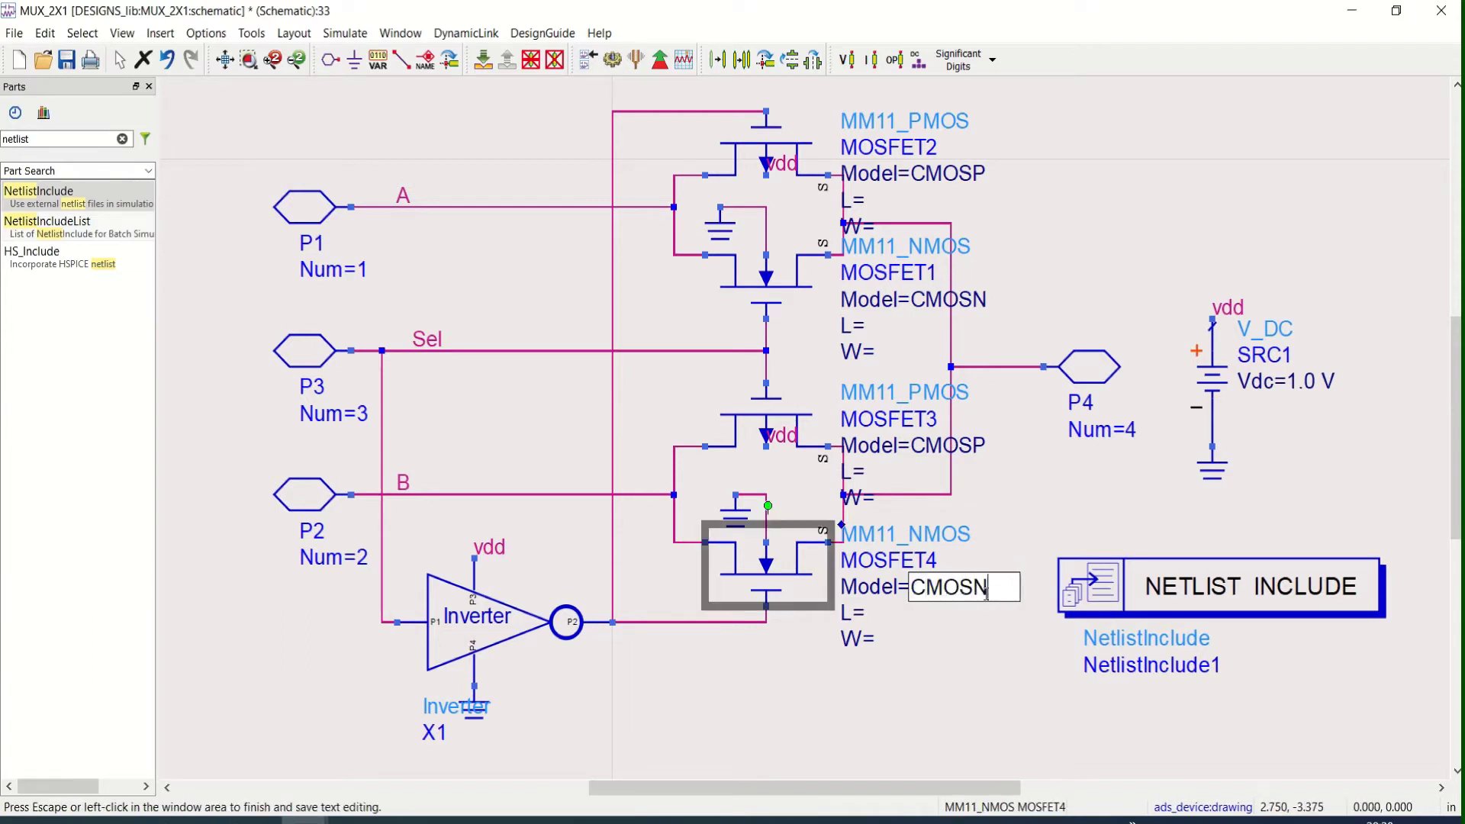
pyautogui.click(1064, 263)
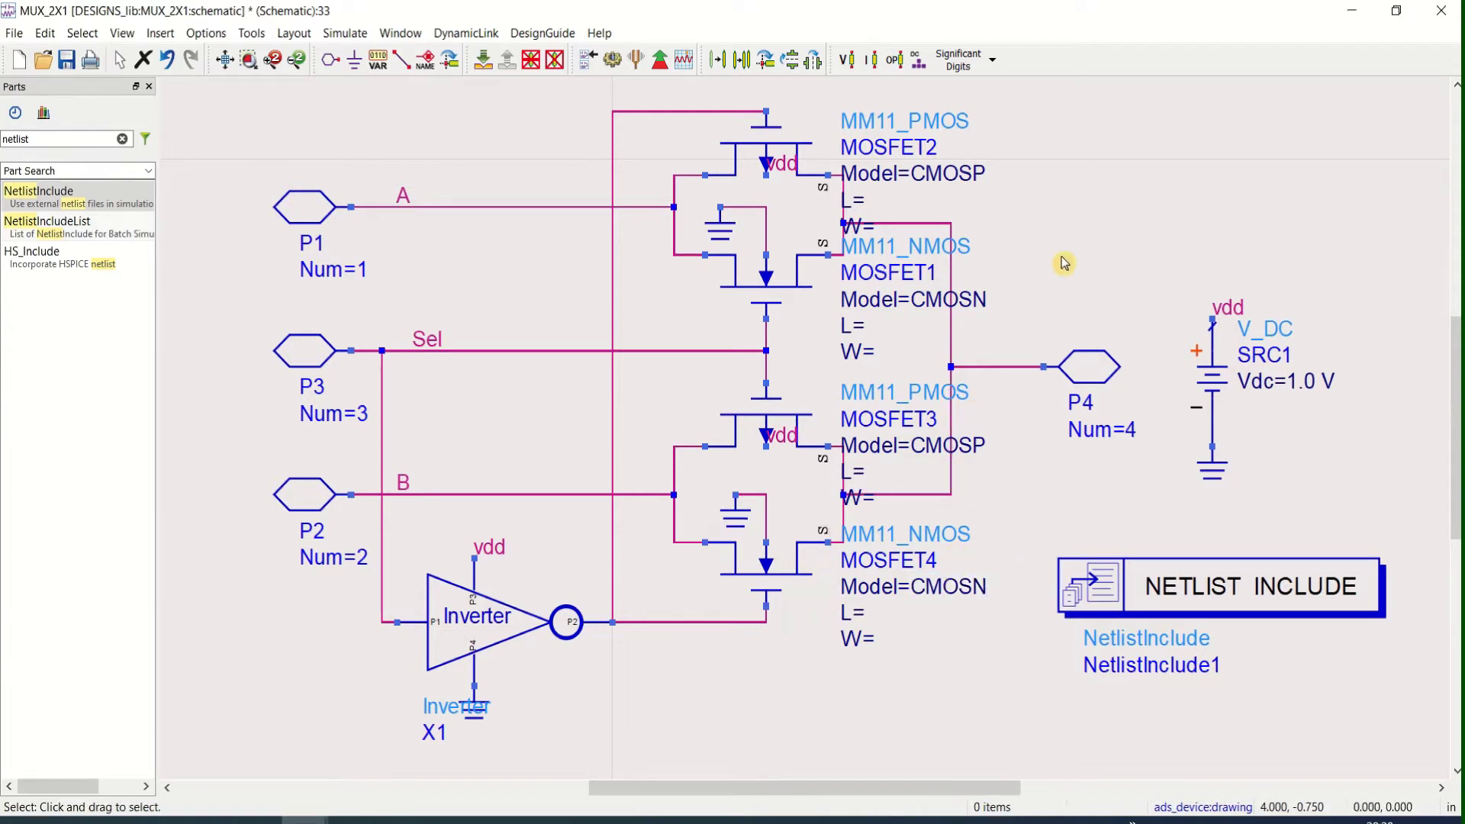
# Set the length of MOSFET2 to 0.13 um and copy the same value into its width.
pyautogui.click(866, 201)
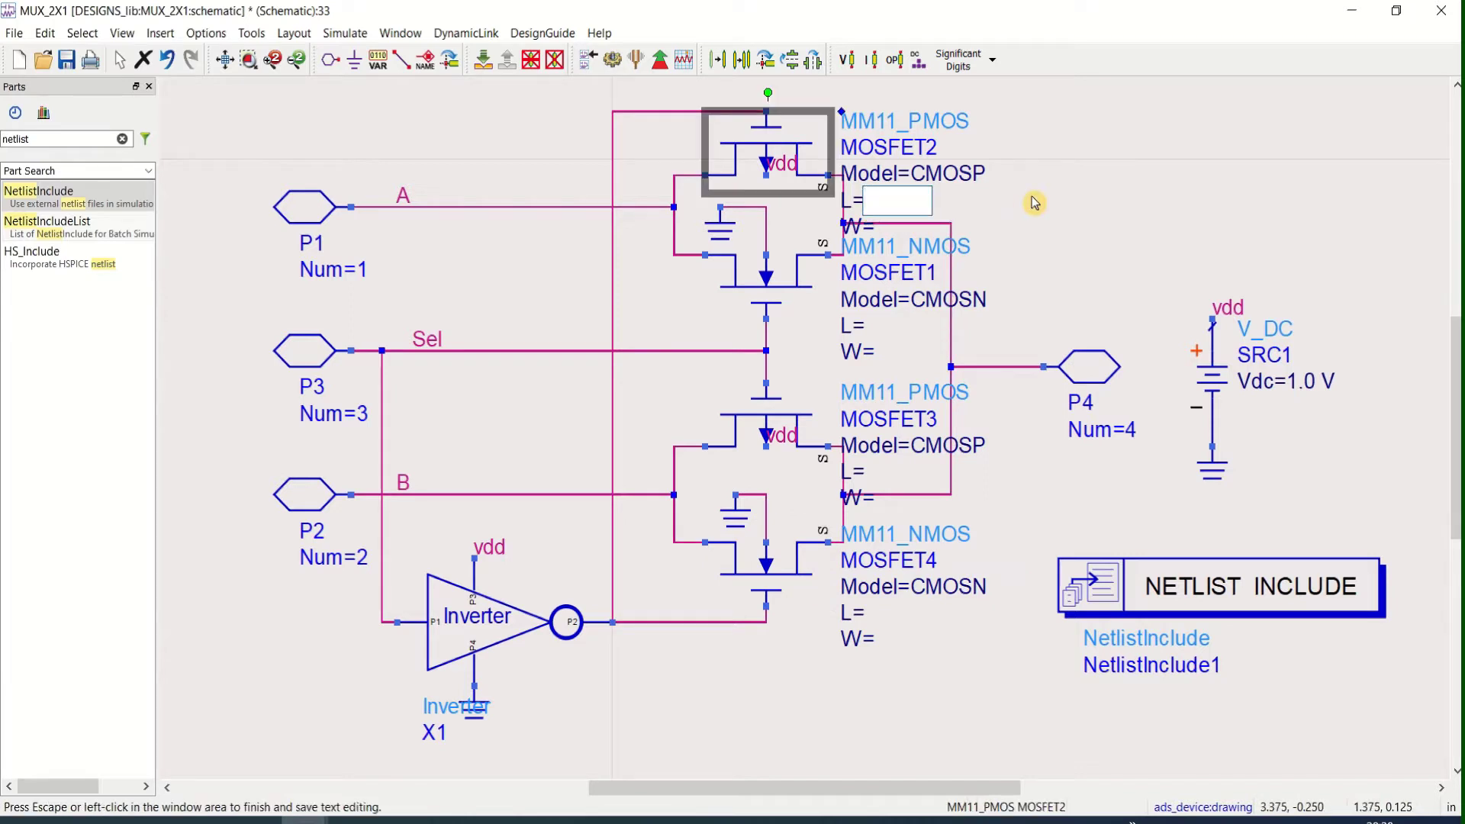
pyautogui.write('0.13 um')
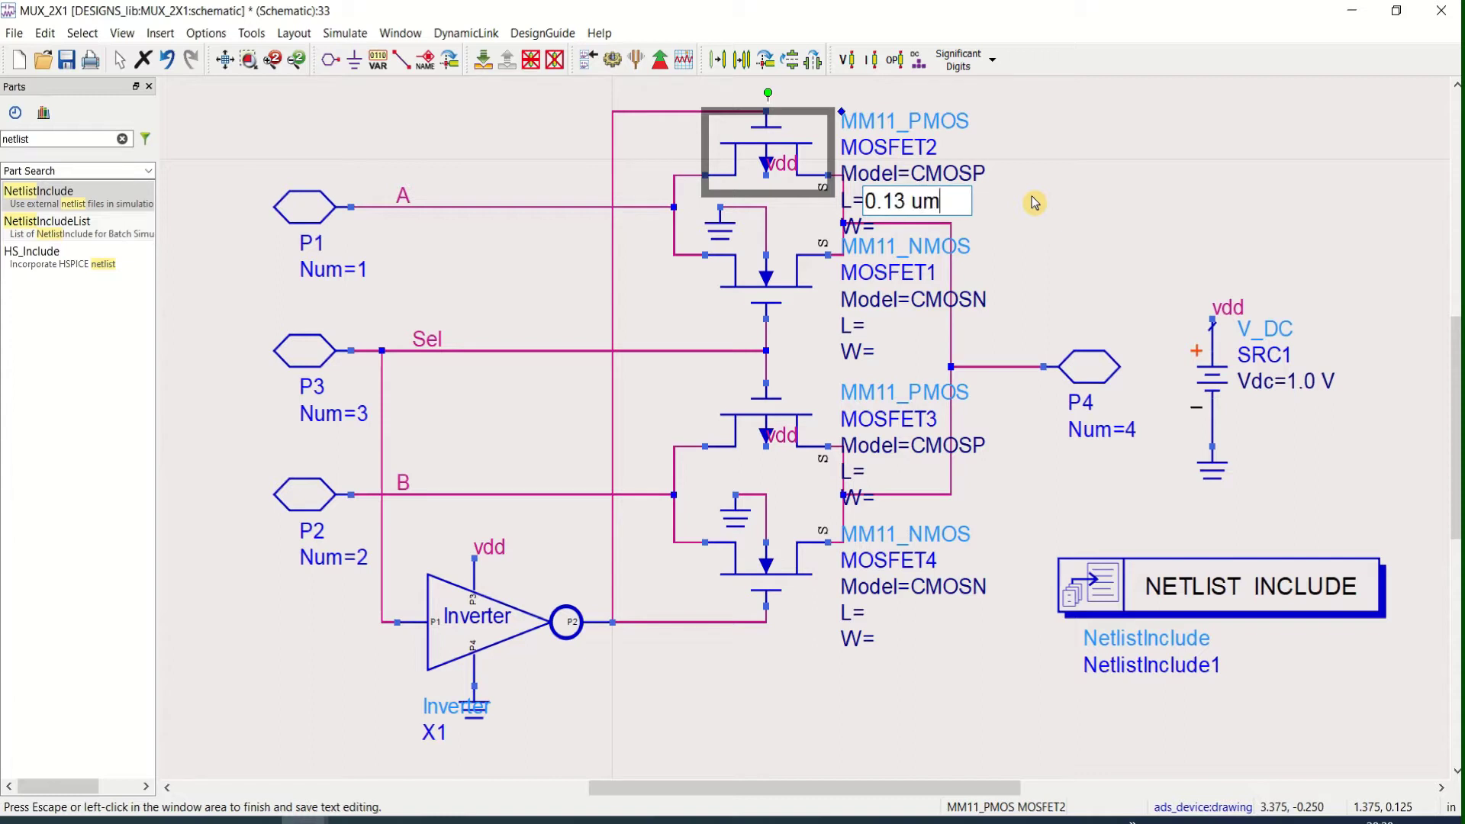
pyautogui.moveTo(944, 198); pyautogui.dragTo(867, 196)
pyautogui.hotkey('ctrl', 'c')
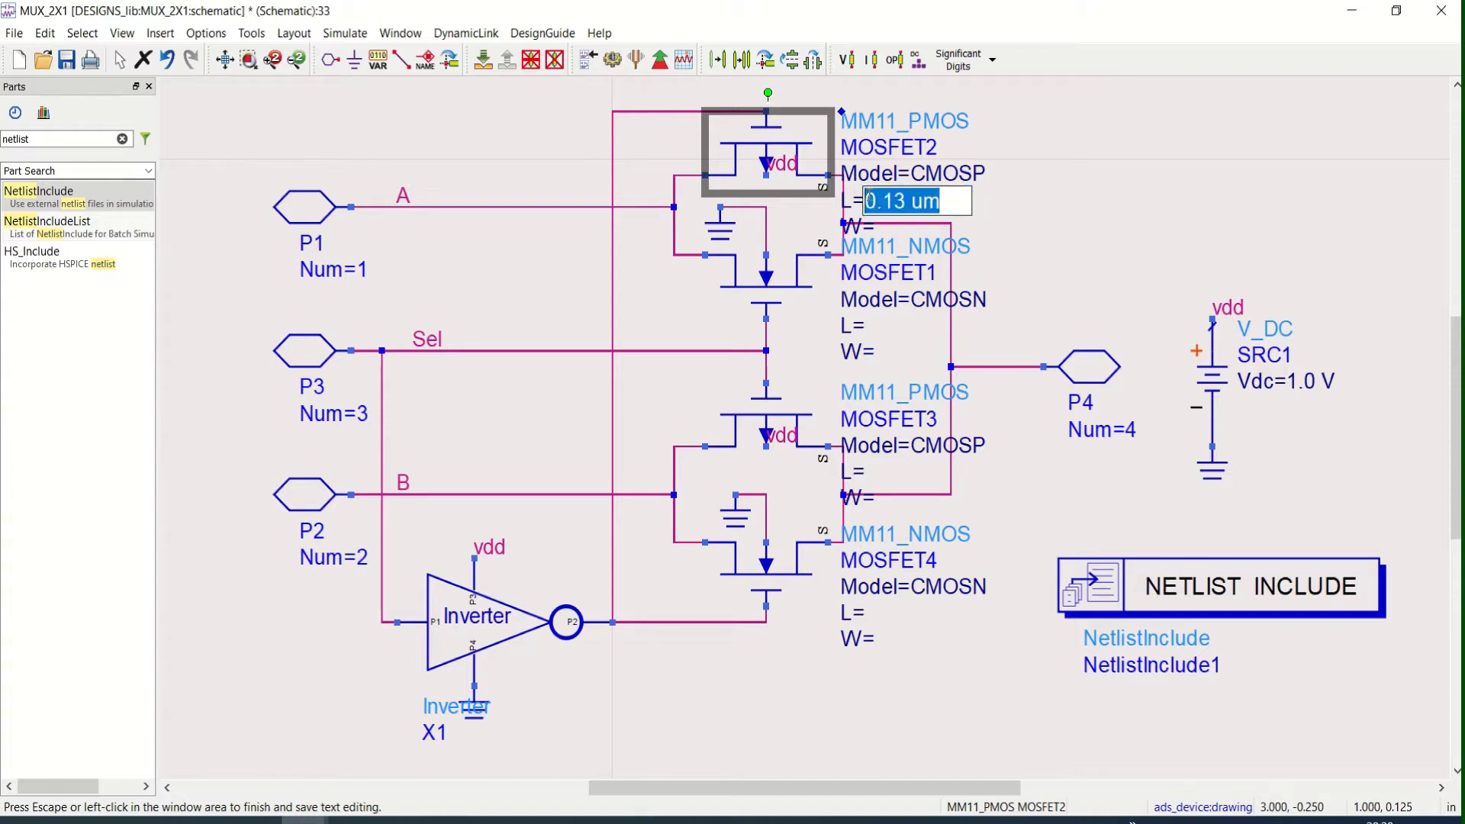
pyautogui.click(866, 199)
pyautogui.click(990, 232)
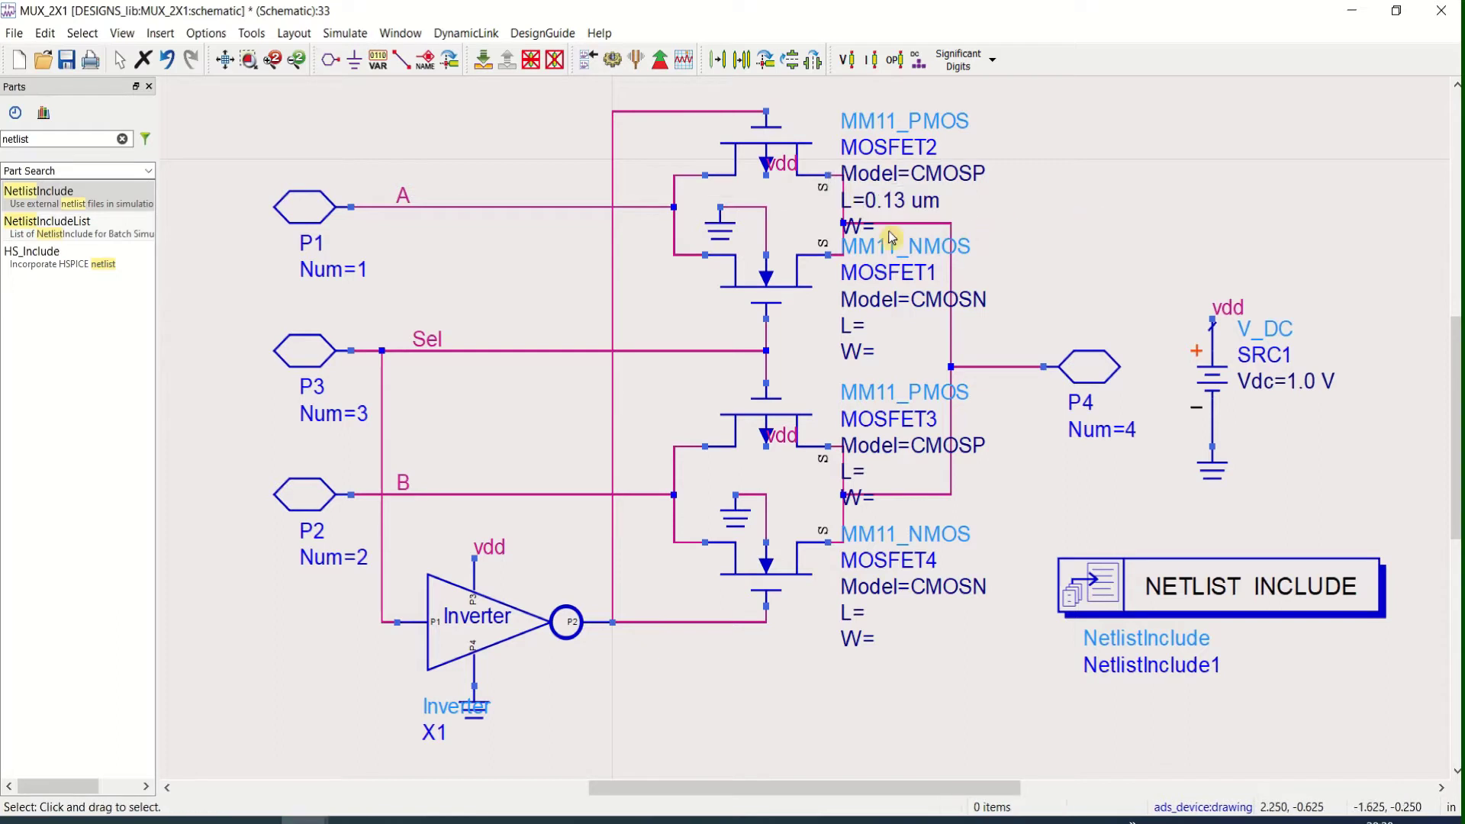
pyautogui.click(885, 229)
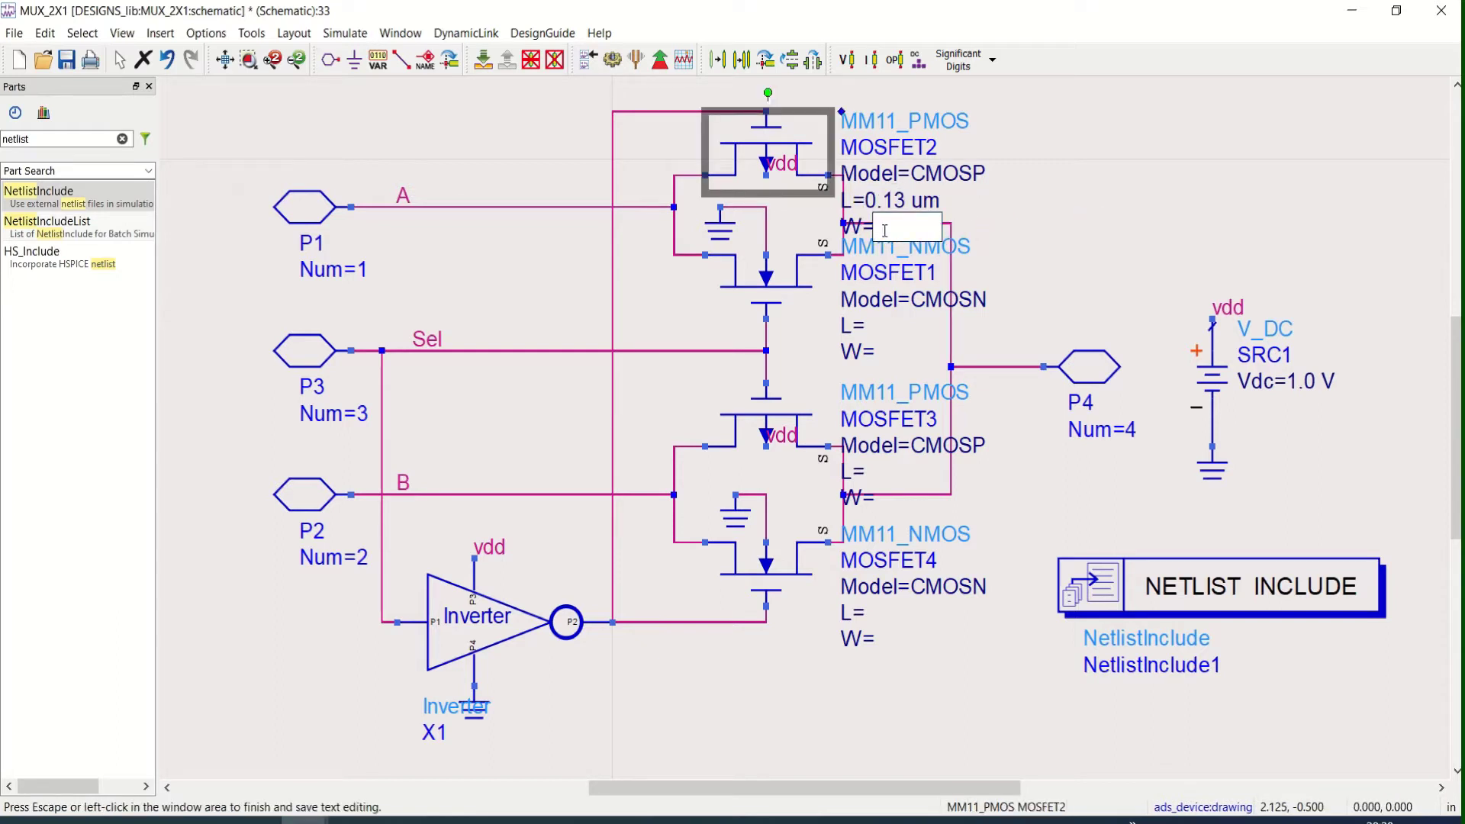
pyautogui.hotkey('ctrl', 'v')
pyautogui.click(1072, 205)
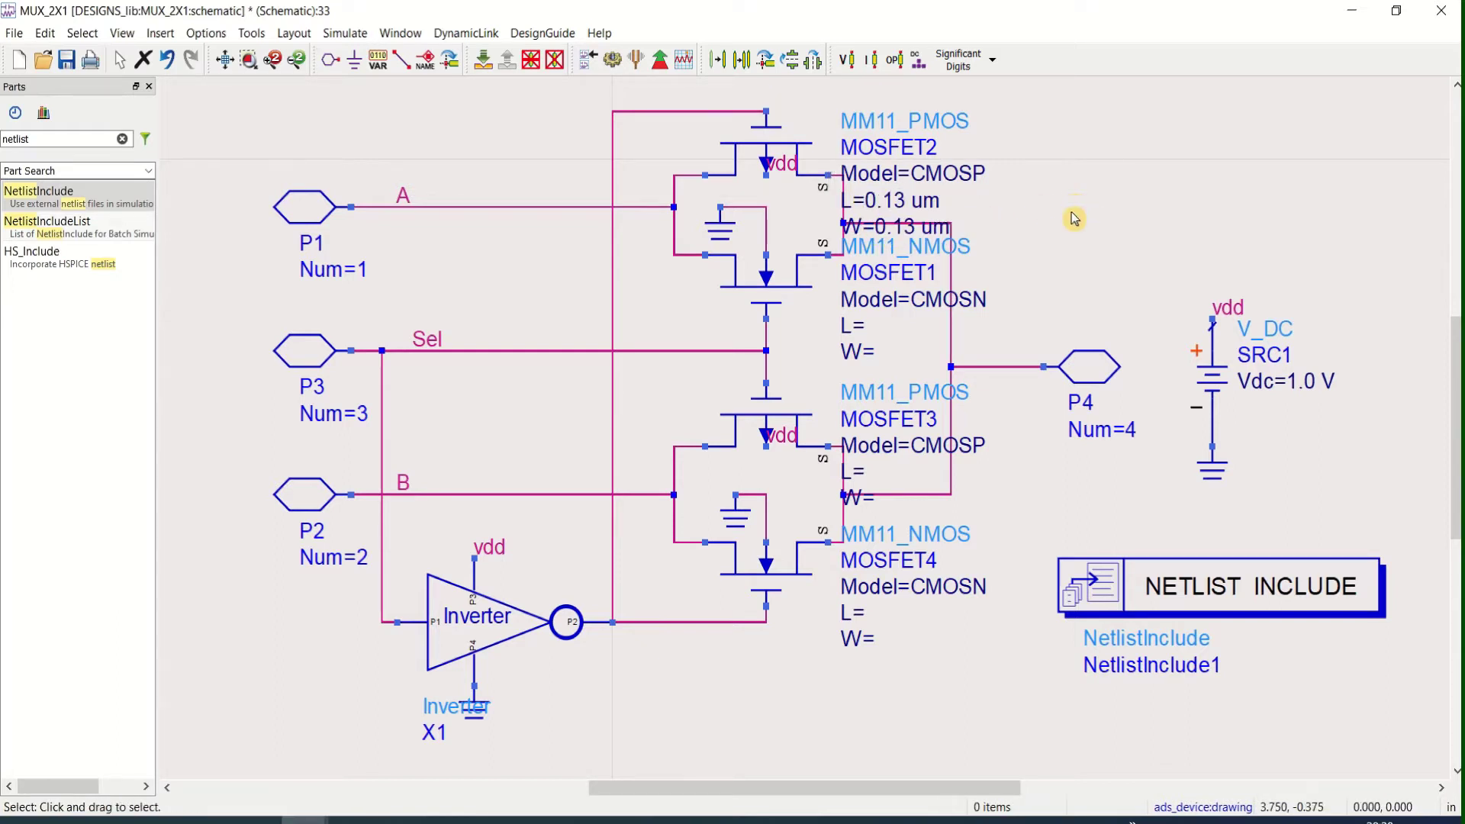
# Paste the copied 0.13 um value into both the length and width of MOSFET1.
pyautogui.click(869, 326)
pyautogui.hotkey('ctrl', 'v')
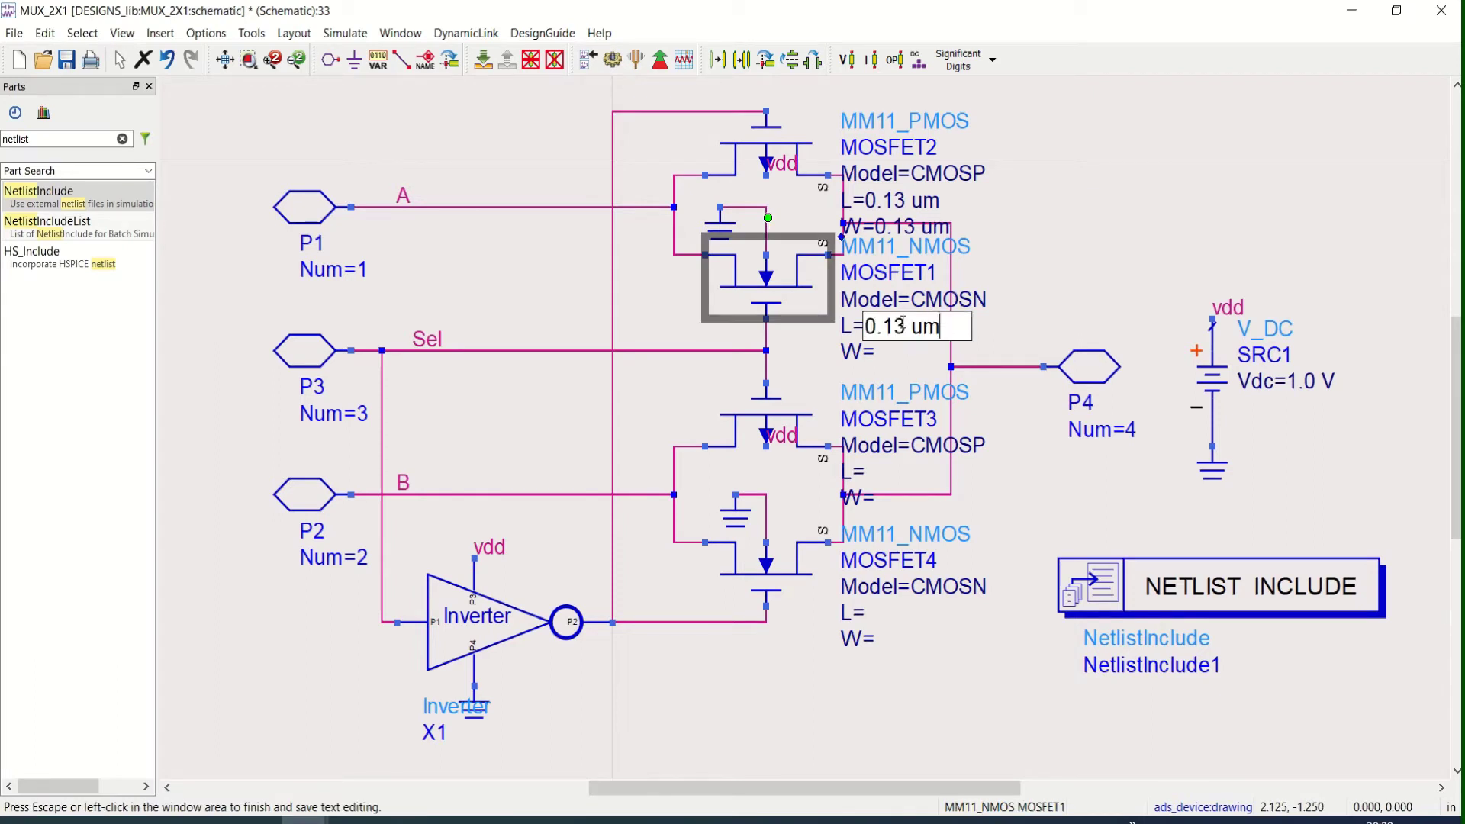
pyautogui.click(1074, 281)
pyautogui.click(878, 351)
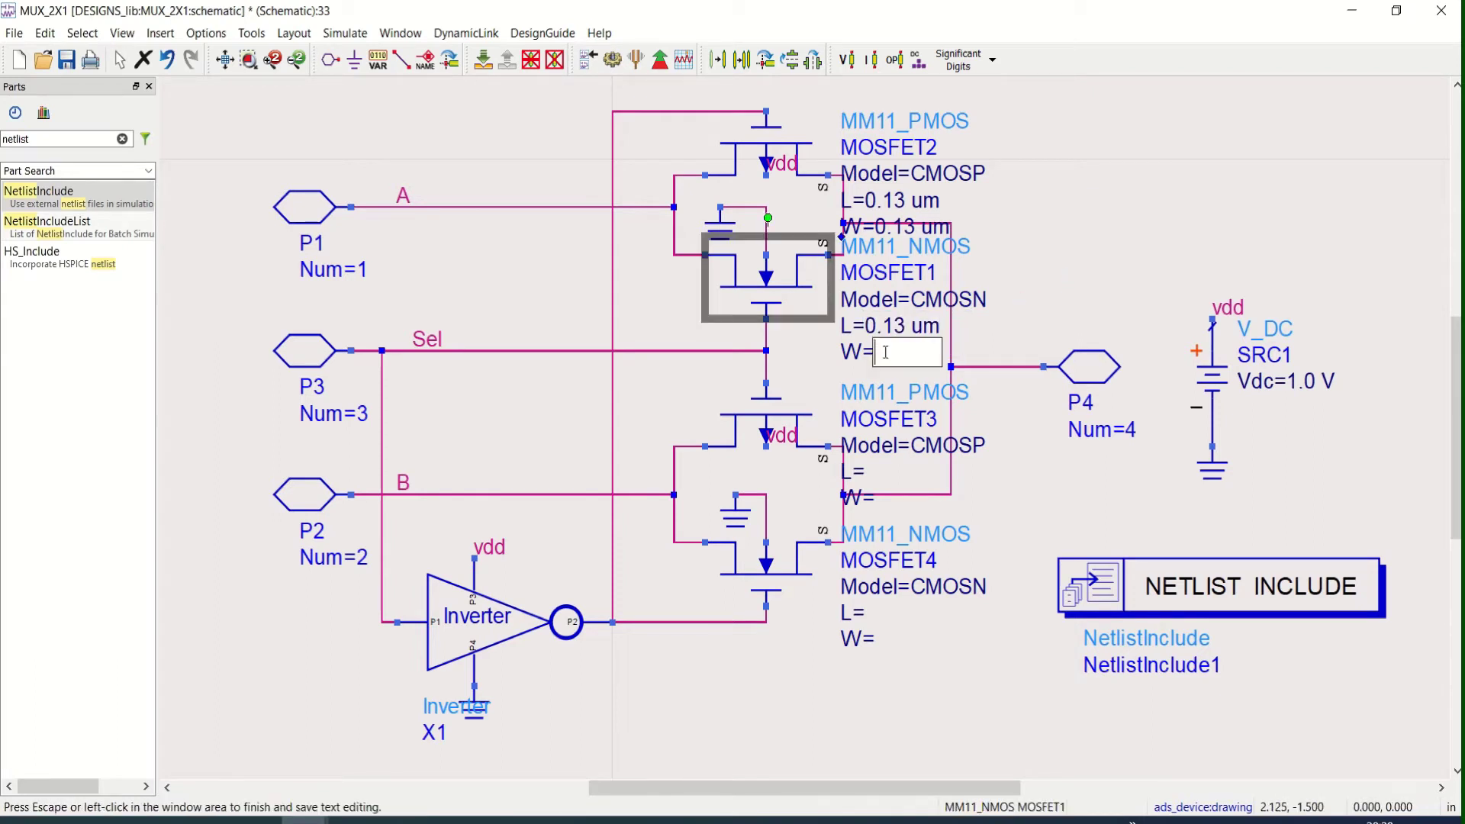
pyautogui.hotkey('ctrl', 'v')
pyautogui.click(1047, 324)
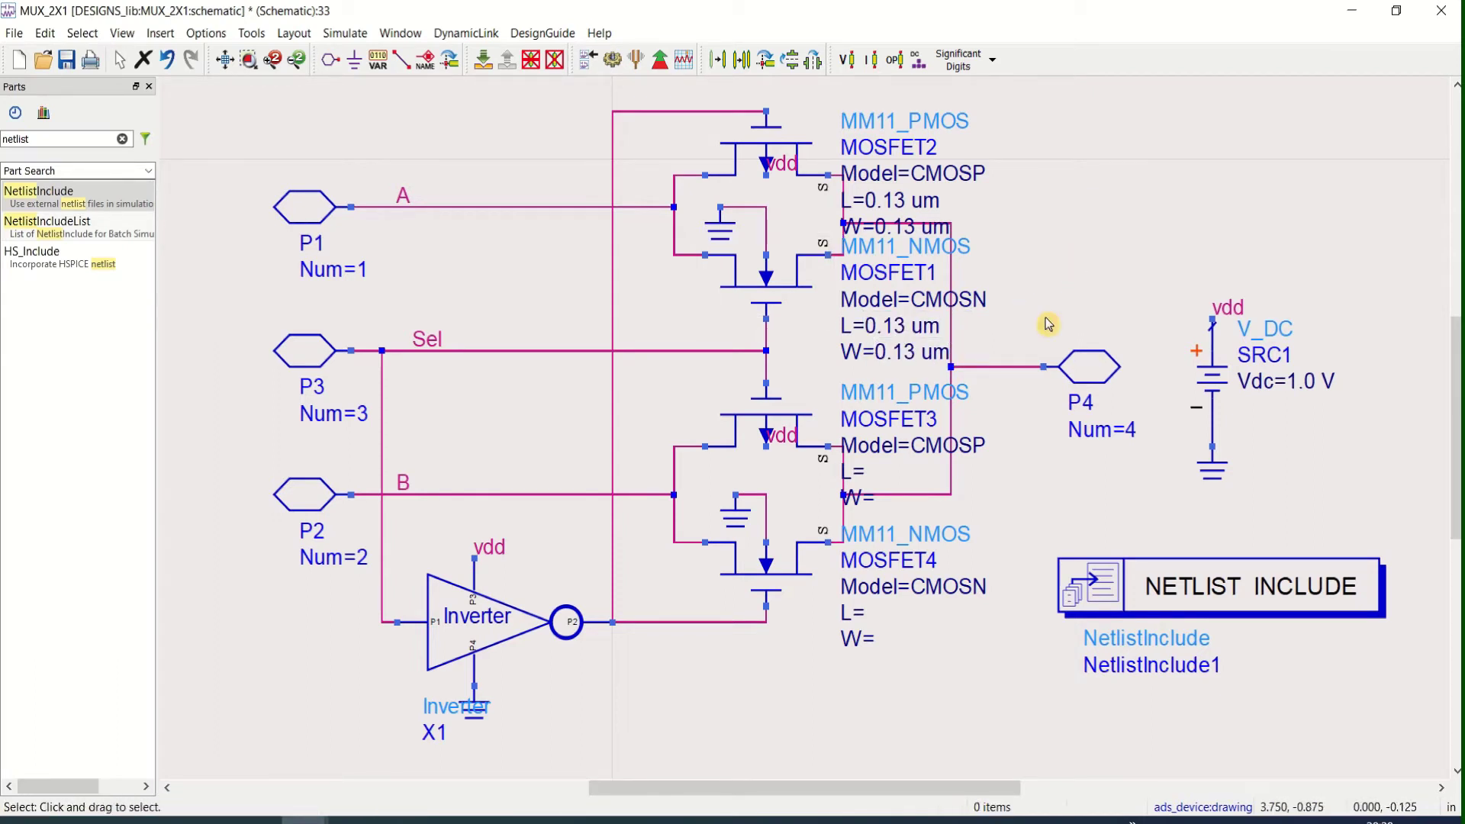
# Paste the copied 0.13 um value into both the length and width of MOSFET3.
pyautogui.click(879, 472)
pyautogui.hotkey('ctrl', 'v')
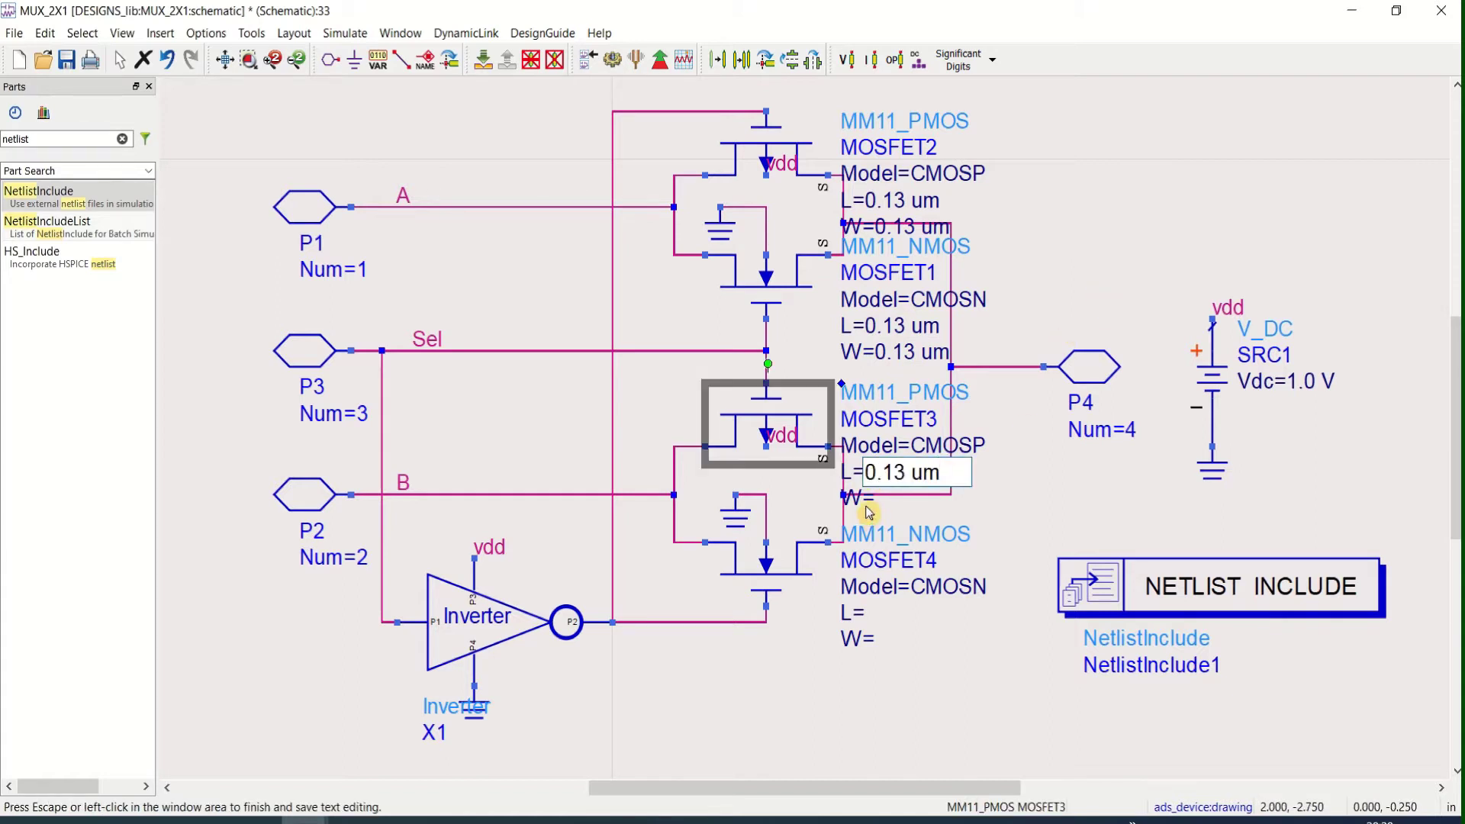
pyautogui.click(874, 502)
pyautogui.click(873, 502)
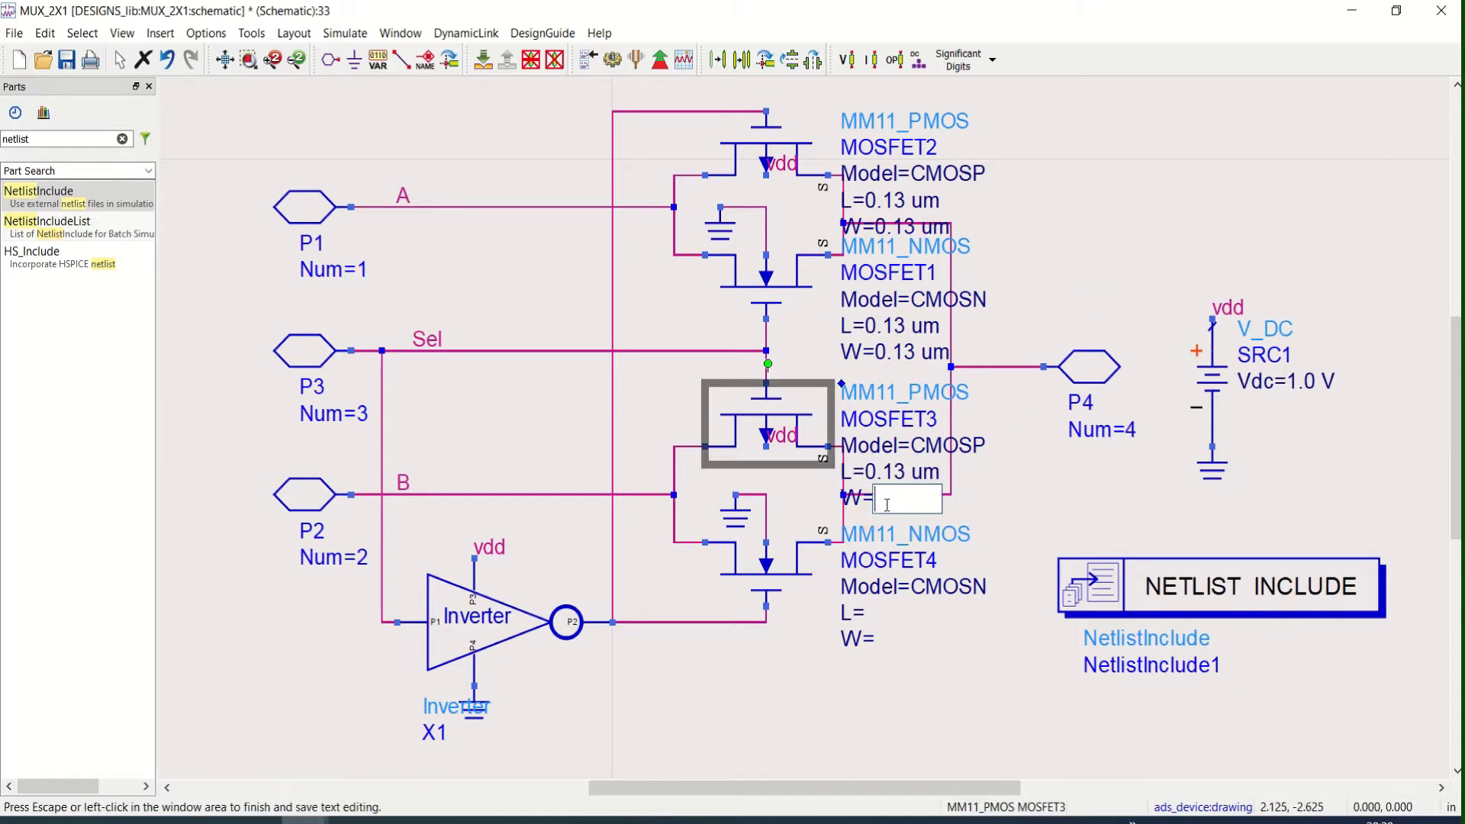
pyautogui.hotkey('ctrl', 'v')
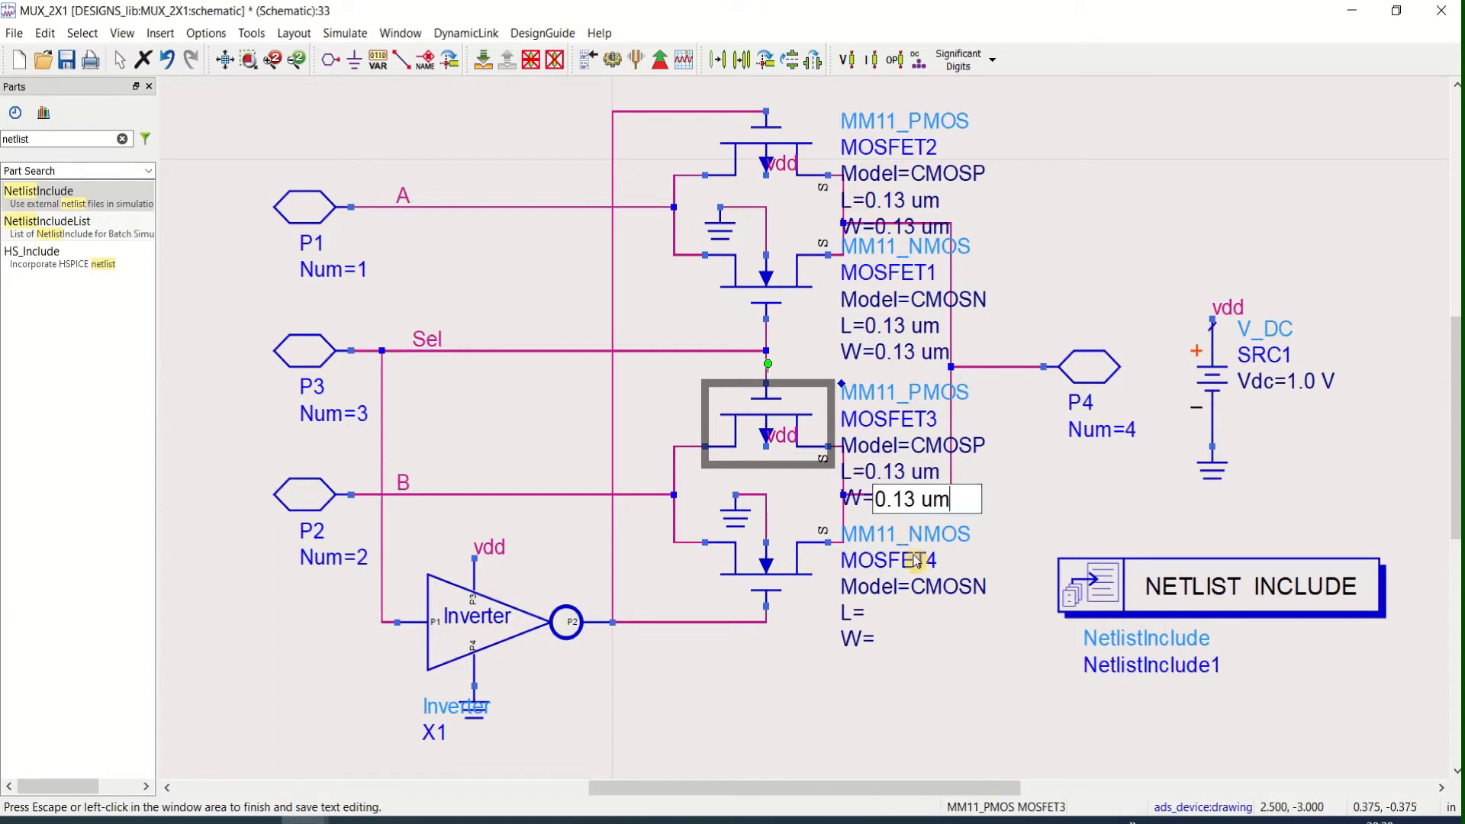
pyautogui.click(867, 612)
# Paste the copied 0.13 um value into both the length and width of MOSFET4.
pyautogui.click(868, 610)
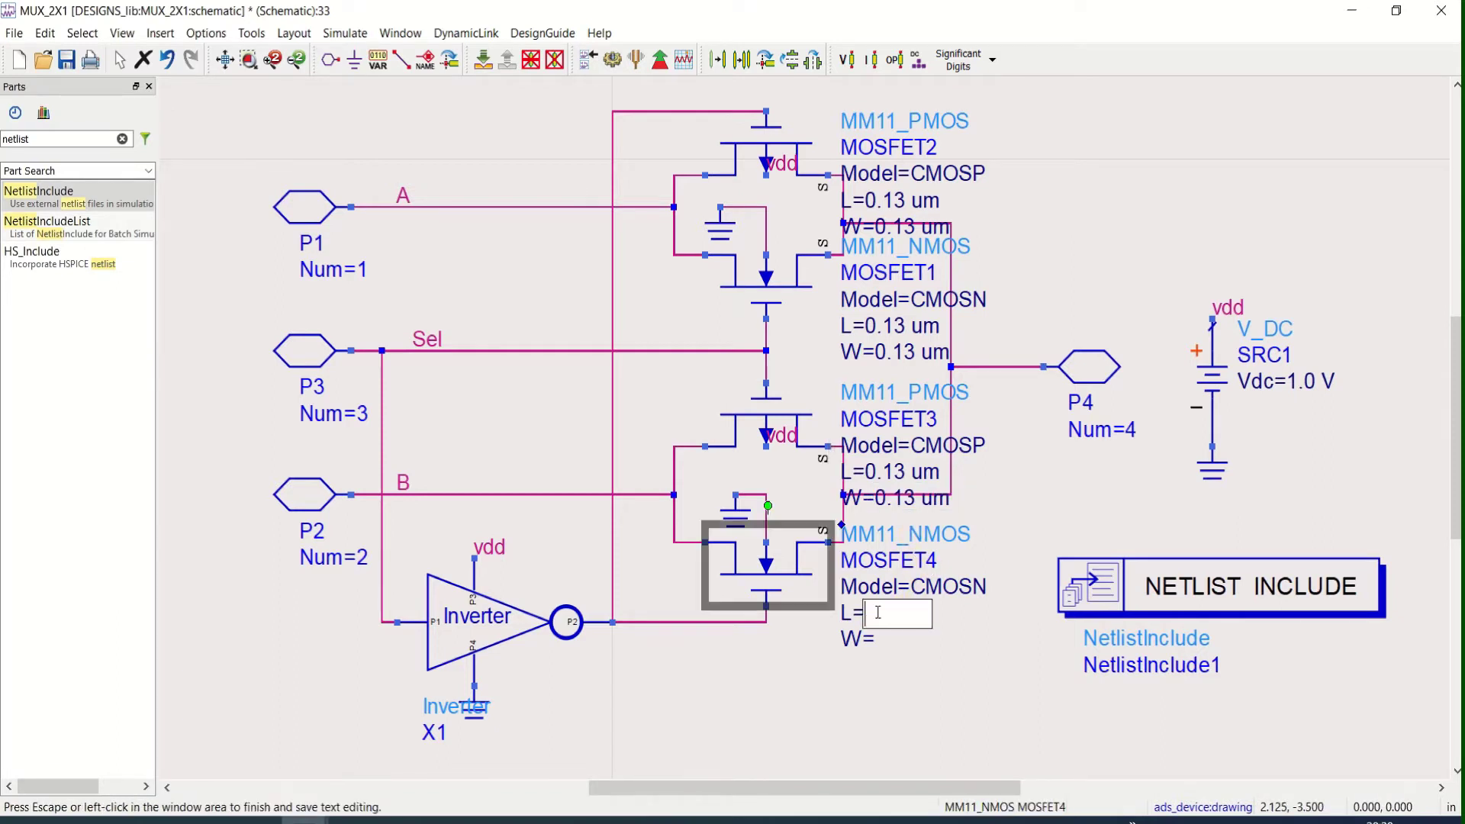
pyautogui.hotkey('ctrl', 'v')
pyautogui.click(877, 641)
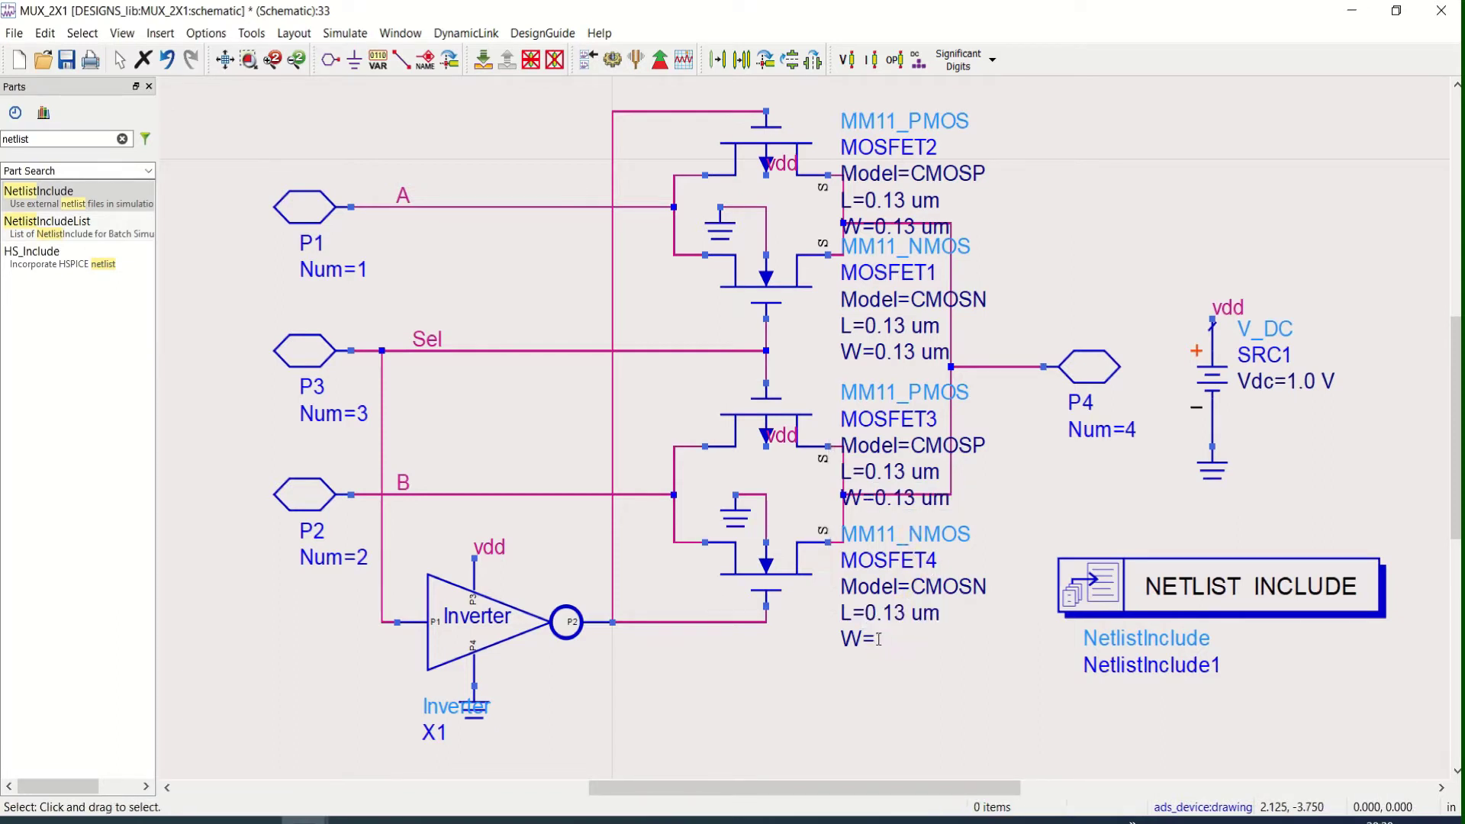
pyautogui.click(870, 639)
pyautogui.hotkey('ctrl', 'v')
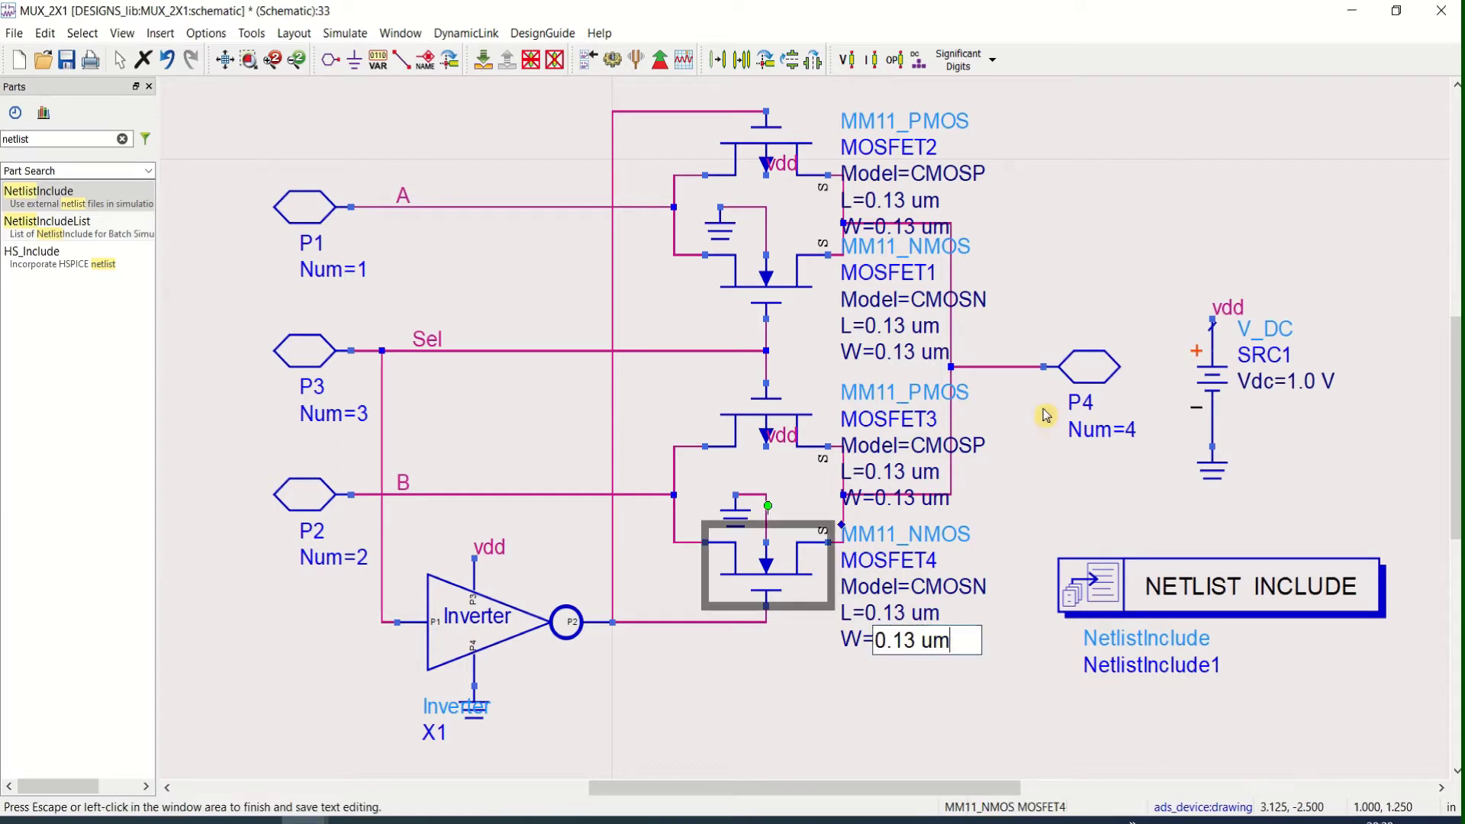
pyautogui.click(1099, 220)
# Save the schematic and clear the netlist part search.
pyautogui.click(66, 61)
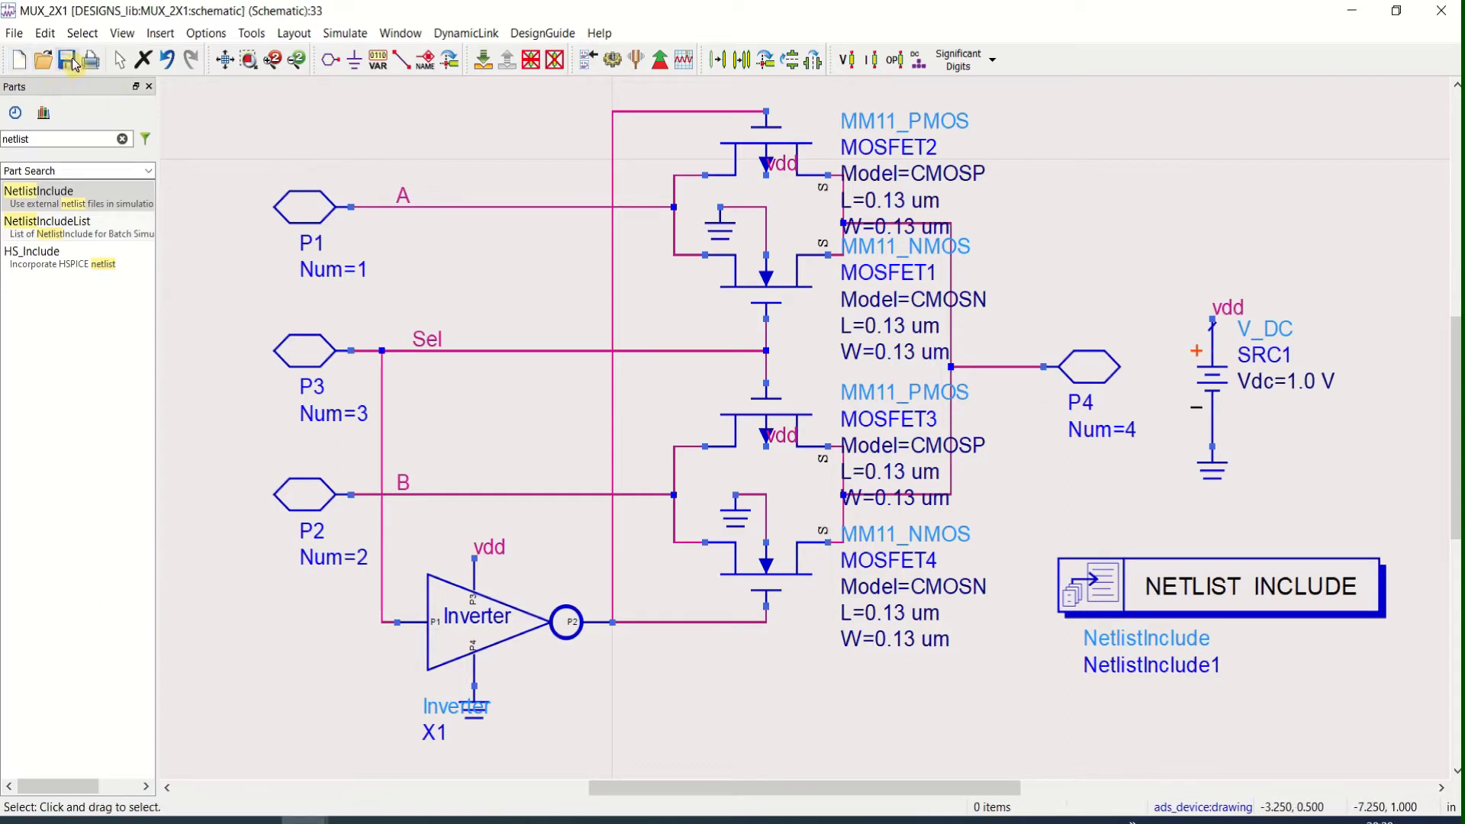
pyautogui.click(122, 140)
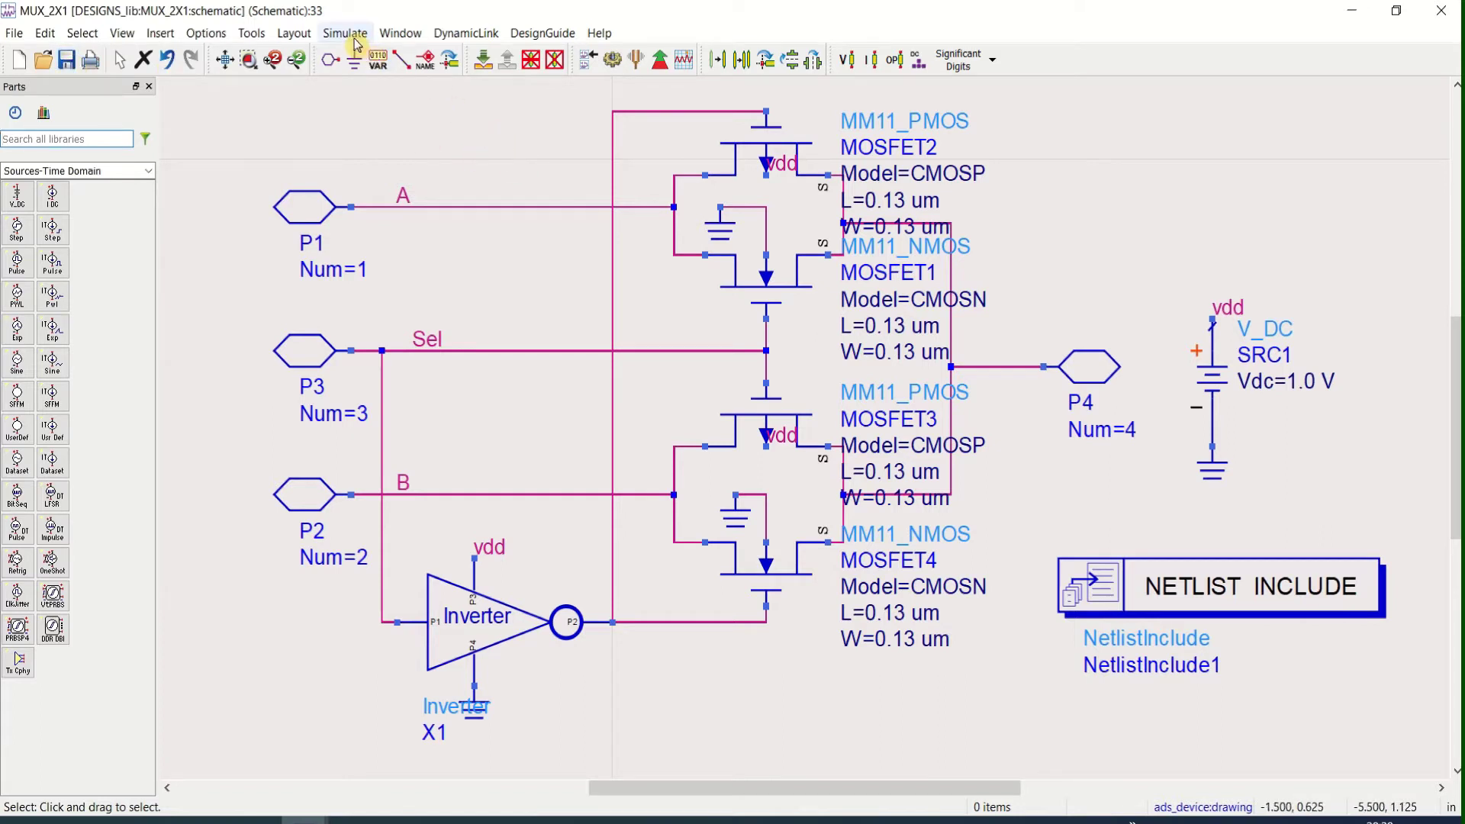
# Create a symbol for the MUX_2X1 cell and auto-generate it from the schematic as a Dual type.
pyautogui.click(398, 38)
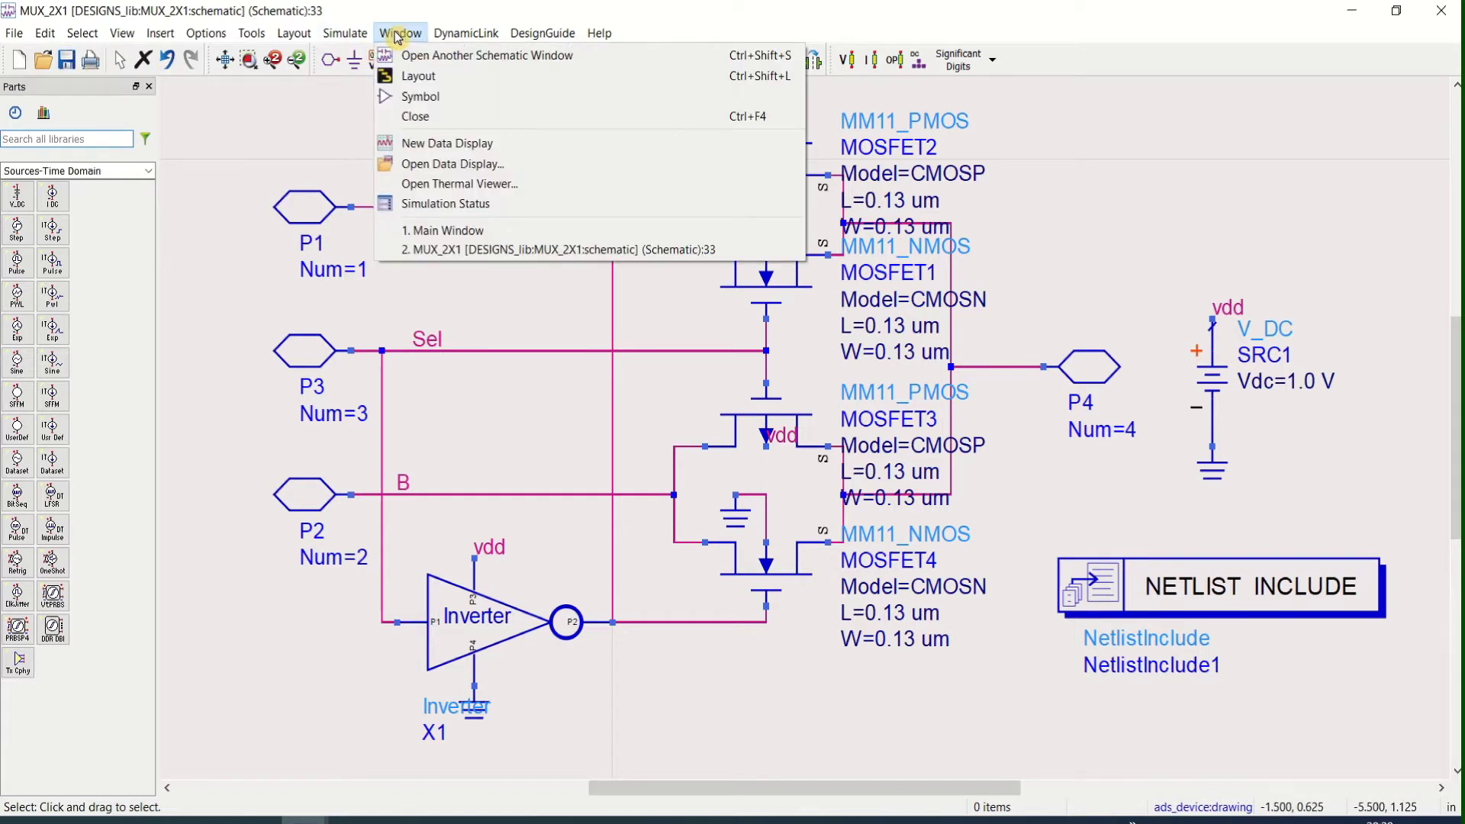
pyautogui.click(470, 103)
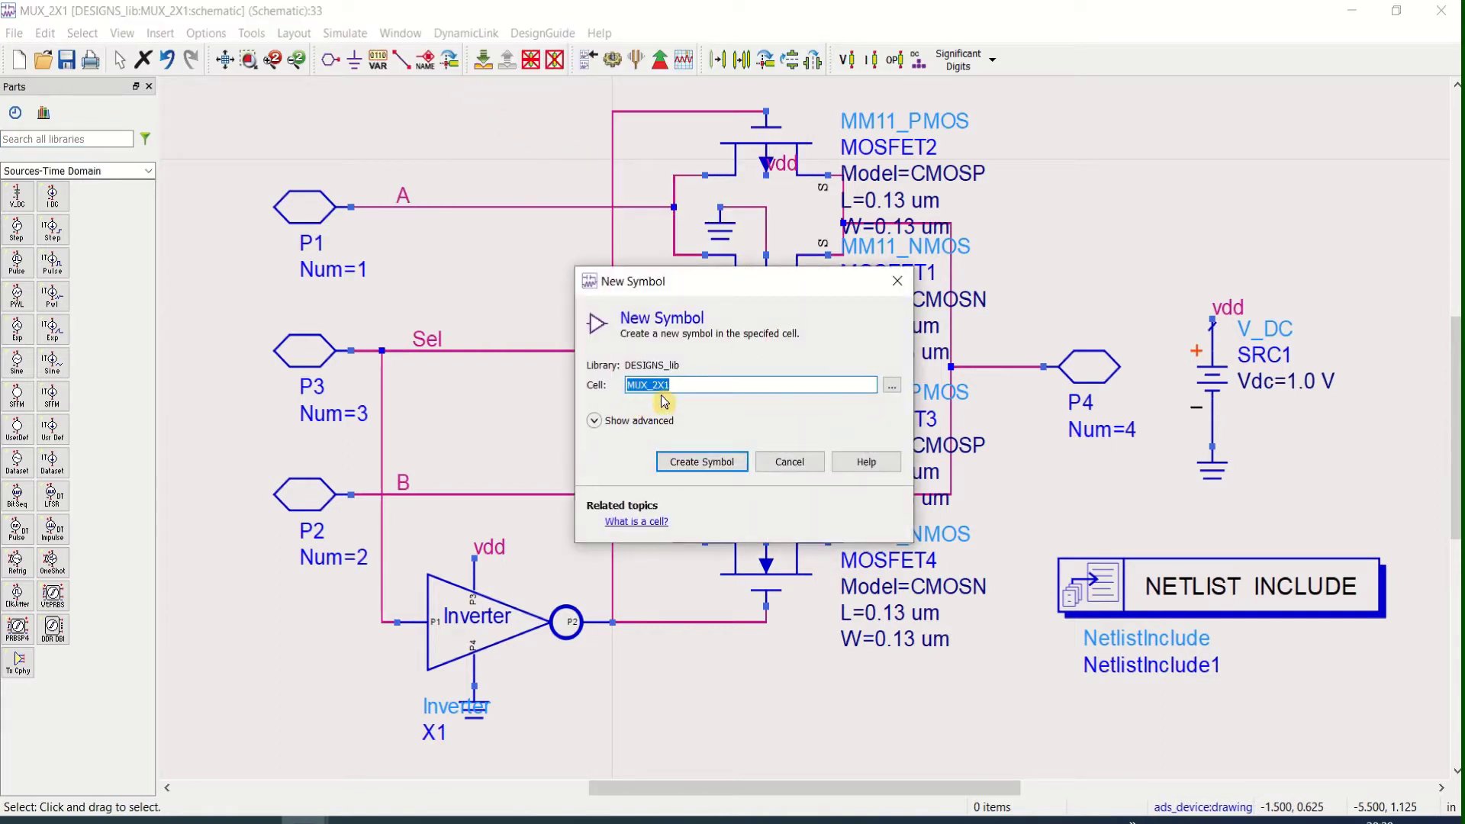
pyautogui.click(711, 464)
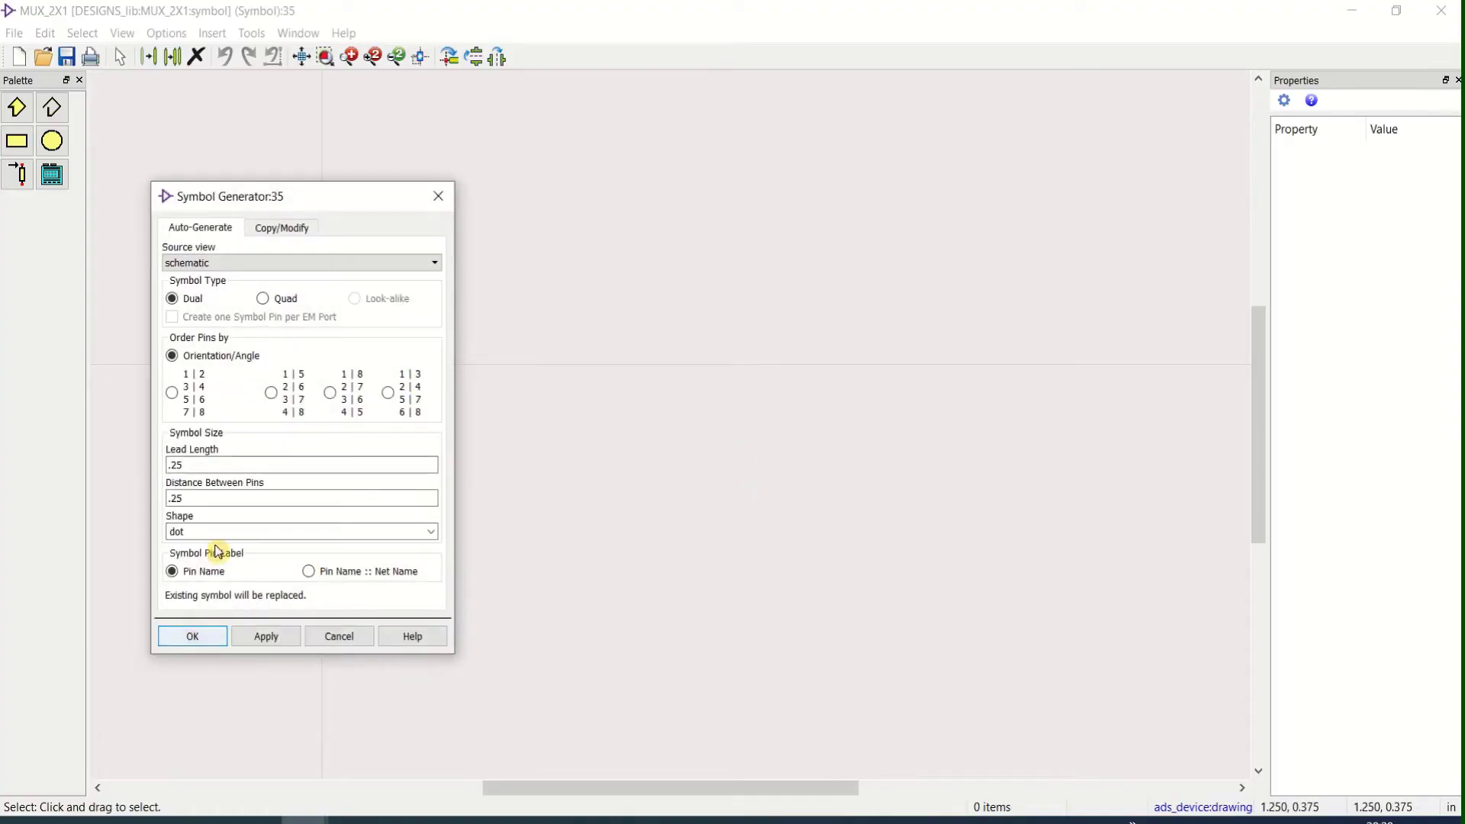
pyautogui.click(194, 637)
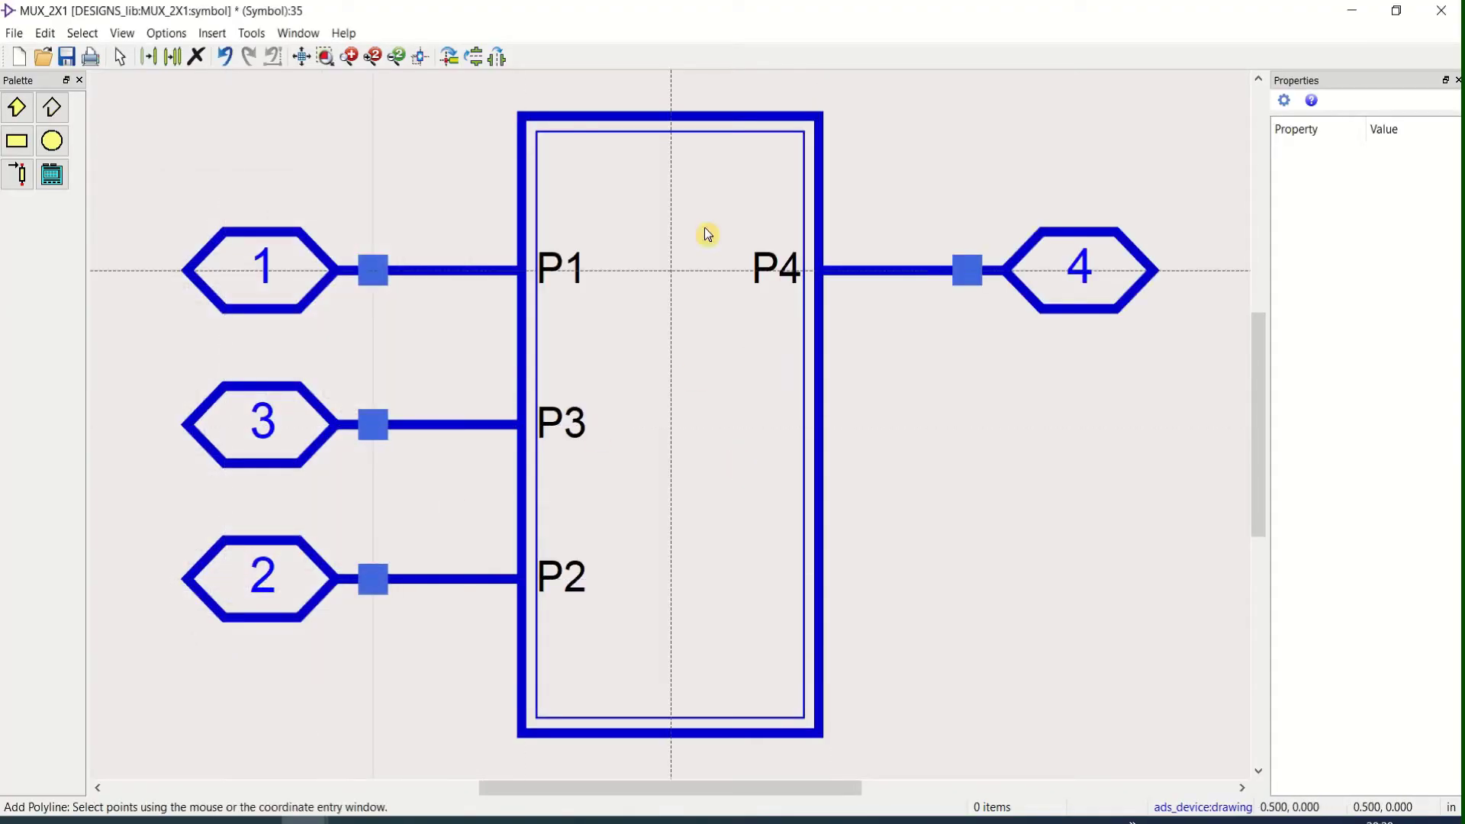
pyautogui.press('Escape')
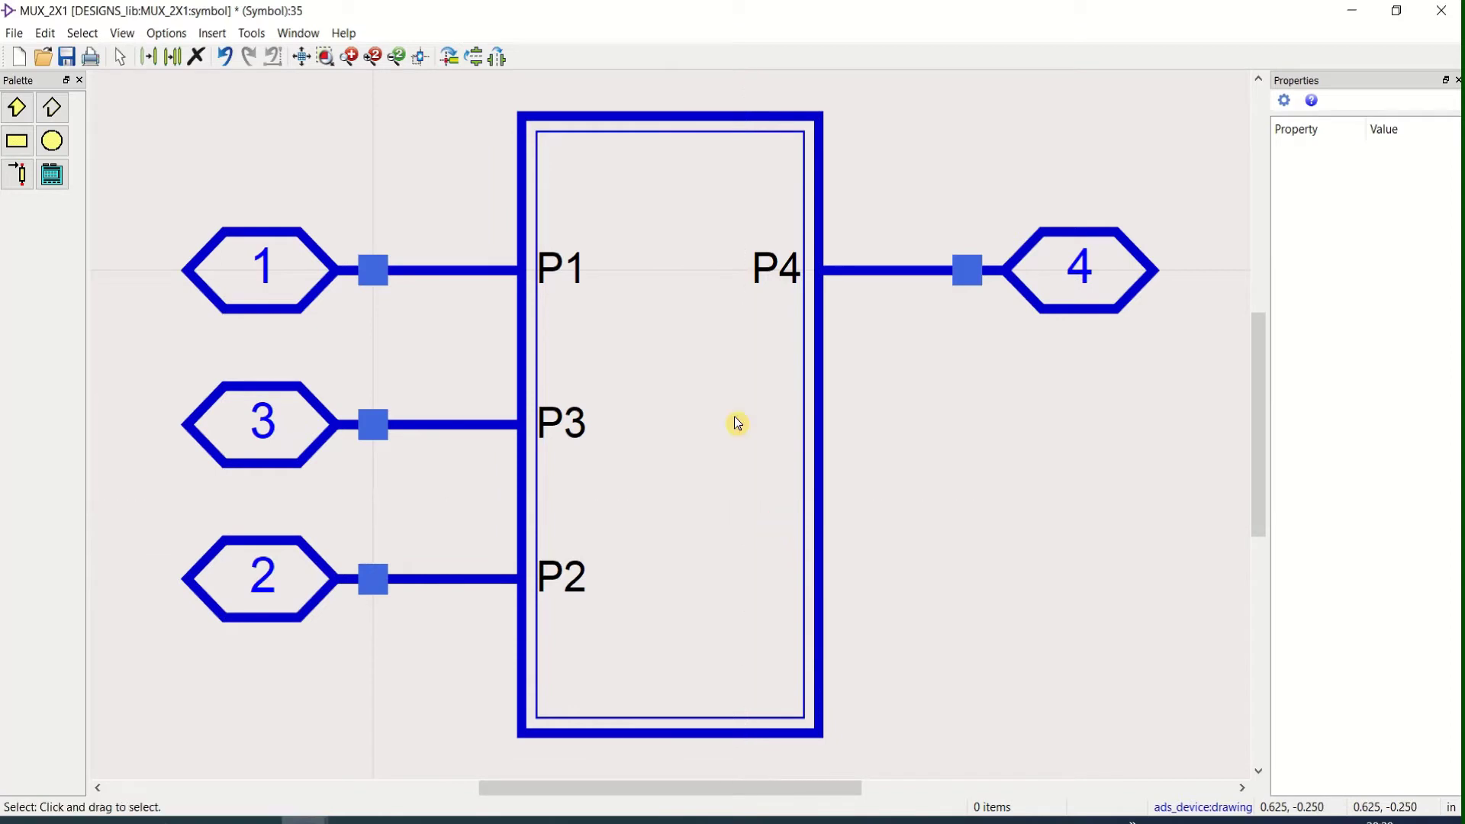
# Delete both rectangles of the symbol body and move pin 3 with its lead and label below pin 2.
pyautogui.scroll(-1, 731, 455)
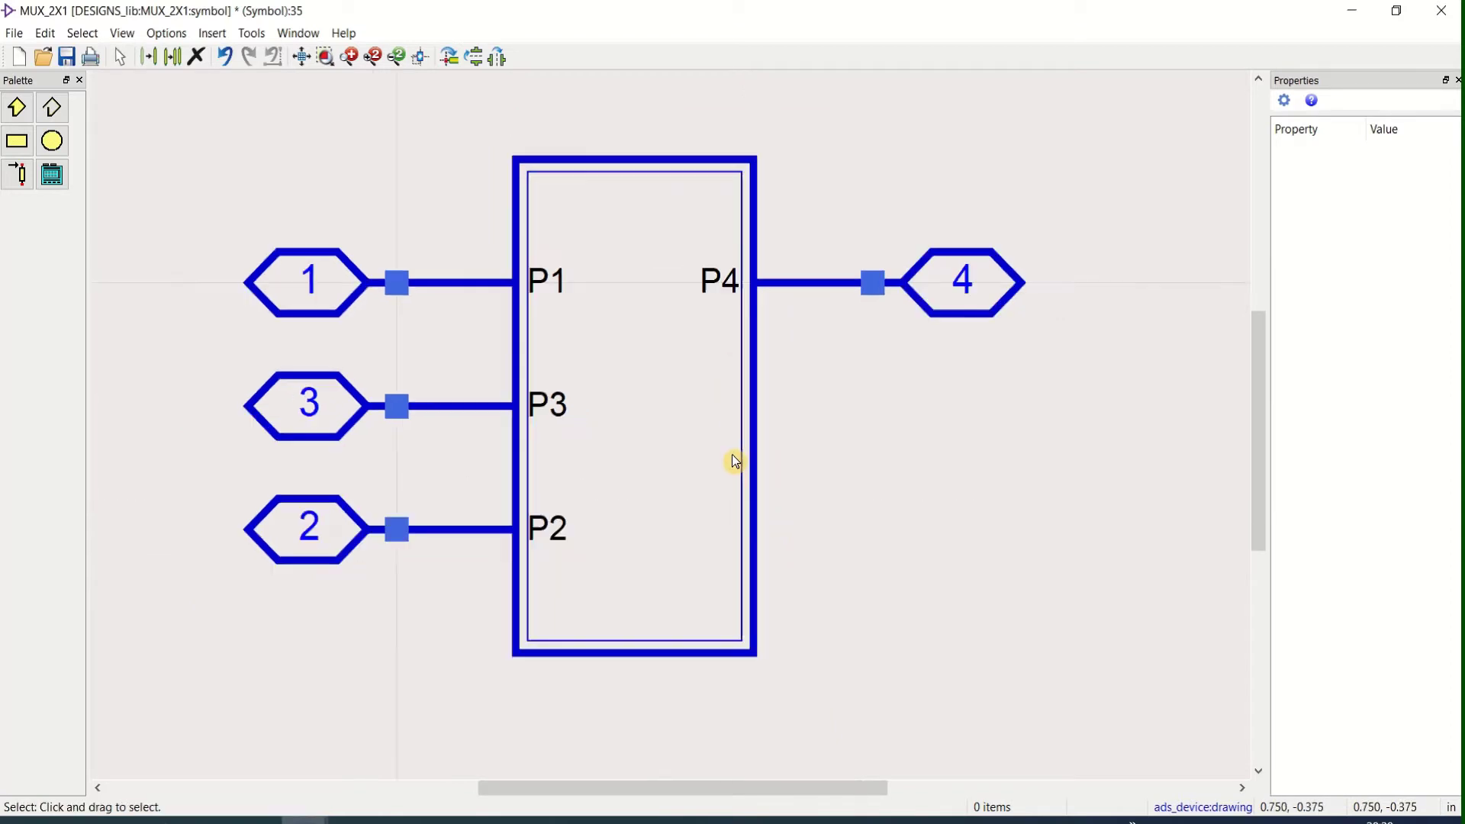
pyautogui.click(647, 158)
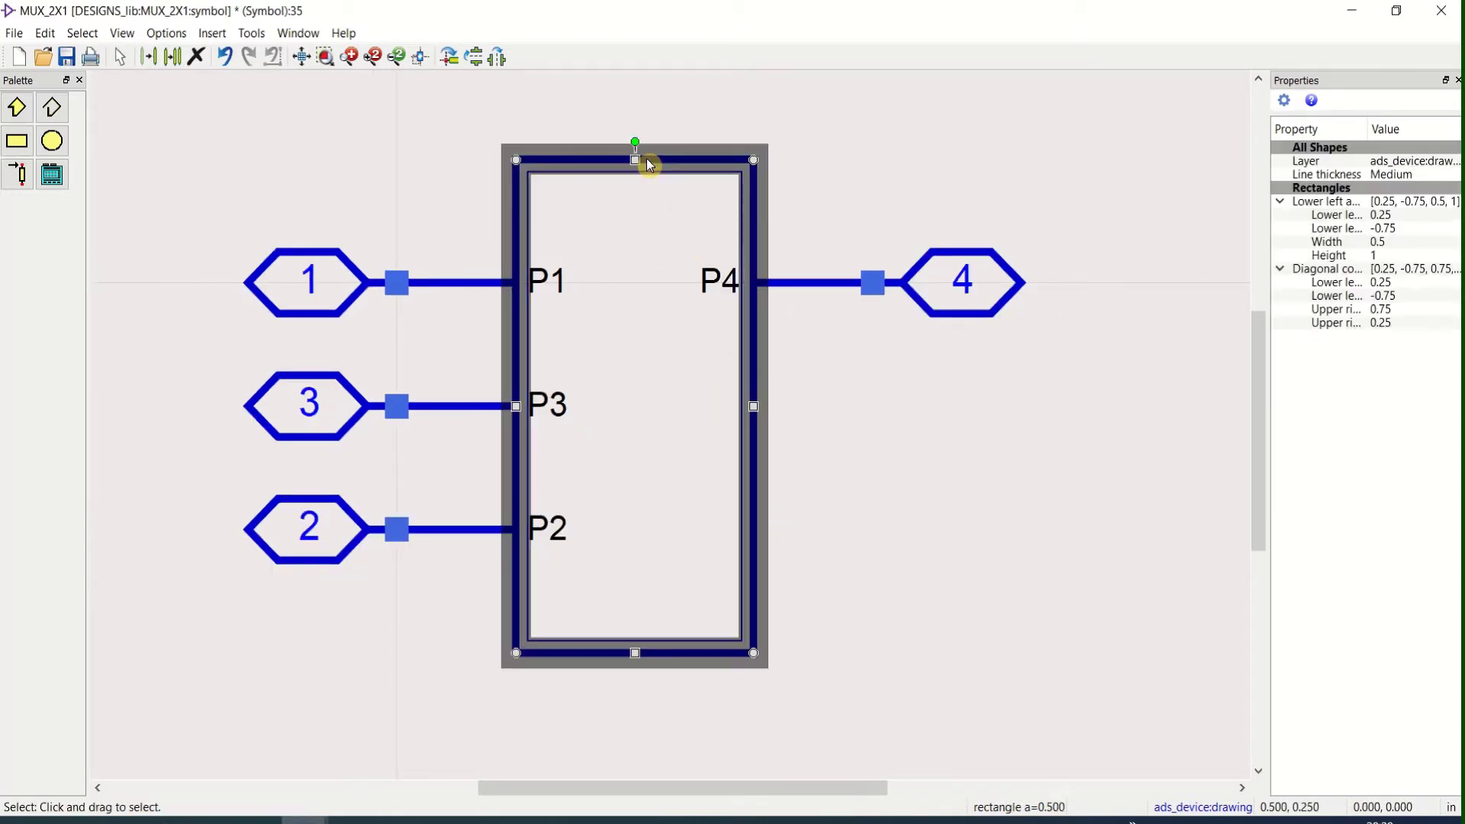
pyautogui.press('Escape')
pyautogui.click(675, 175)
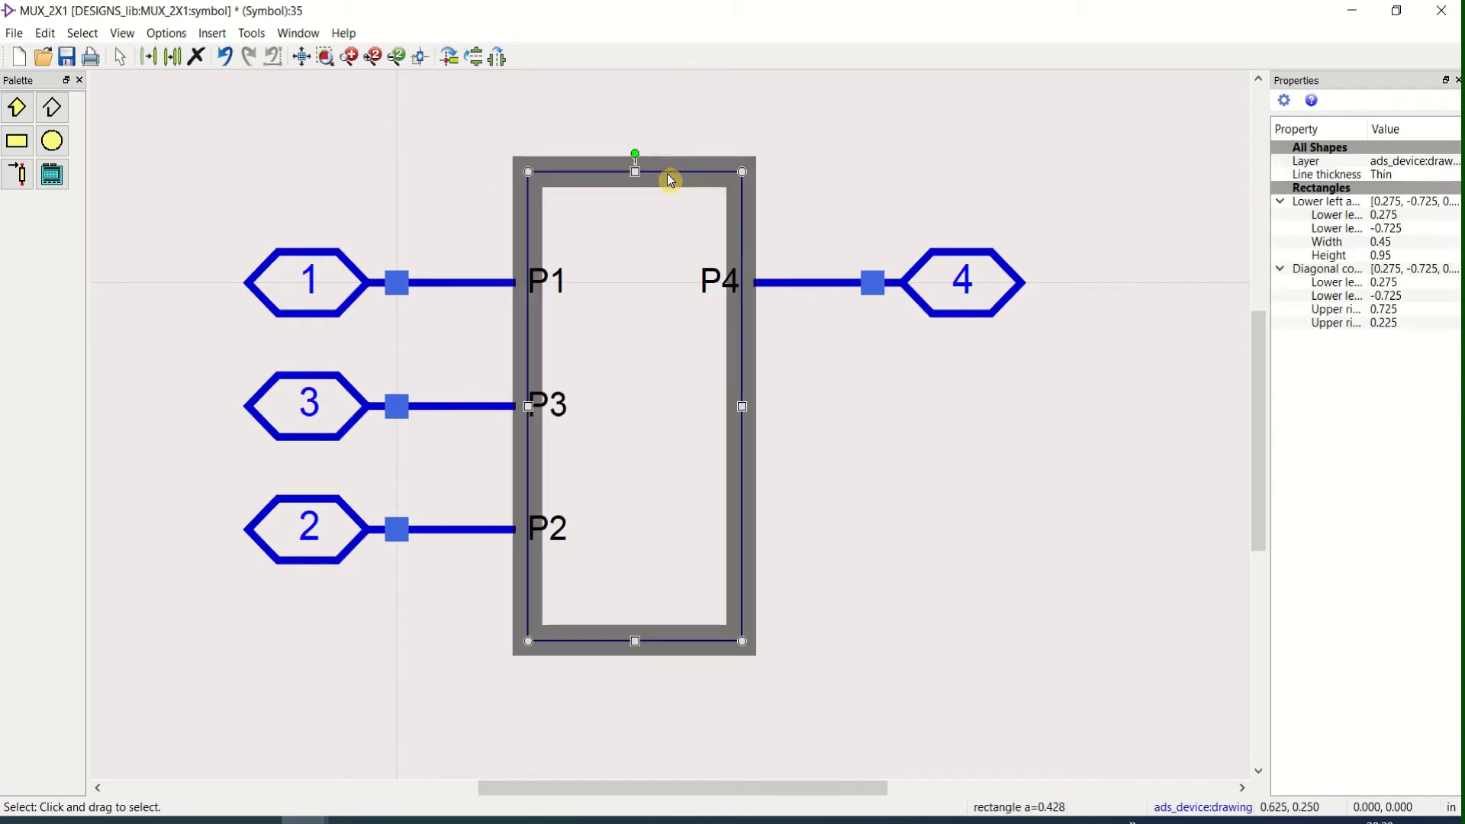
pyautogui.press('Delete')
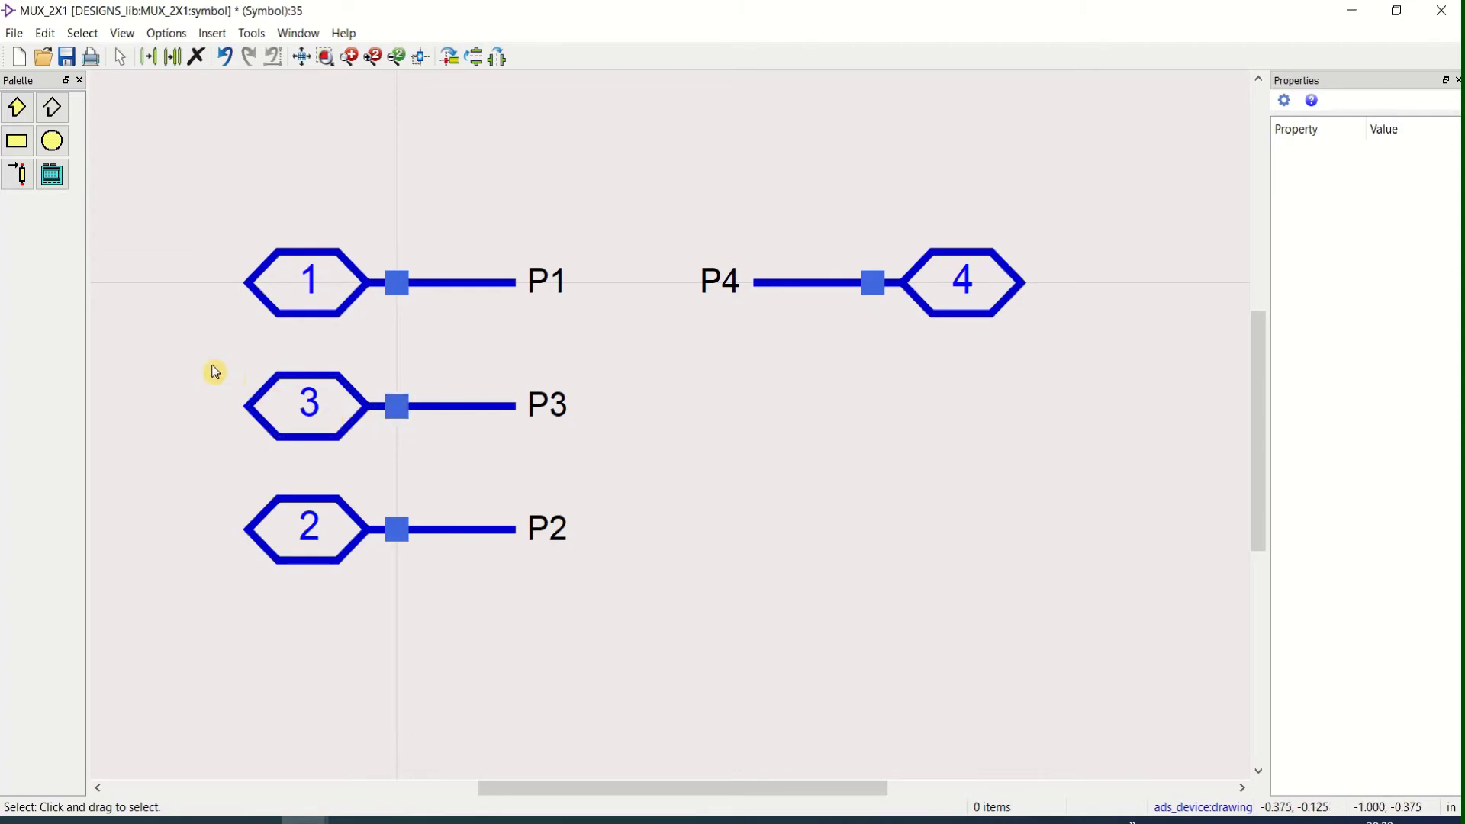
pyautogui.moveTo(168, 359); pyautogui.dragTo(642, 453)
pyautogui.moveTo(305, 405); pyautogui.dragTo(364, 712)
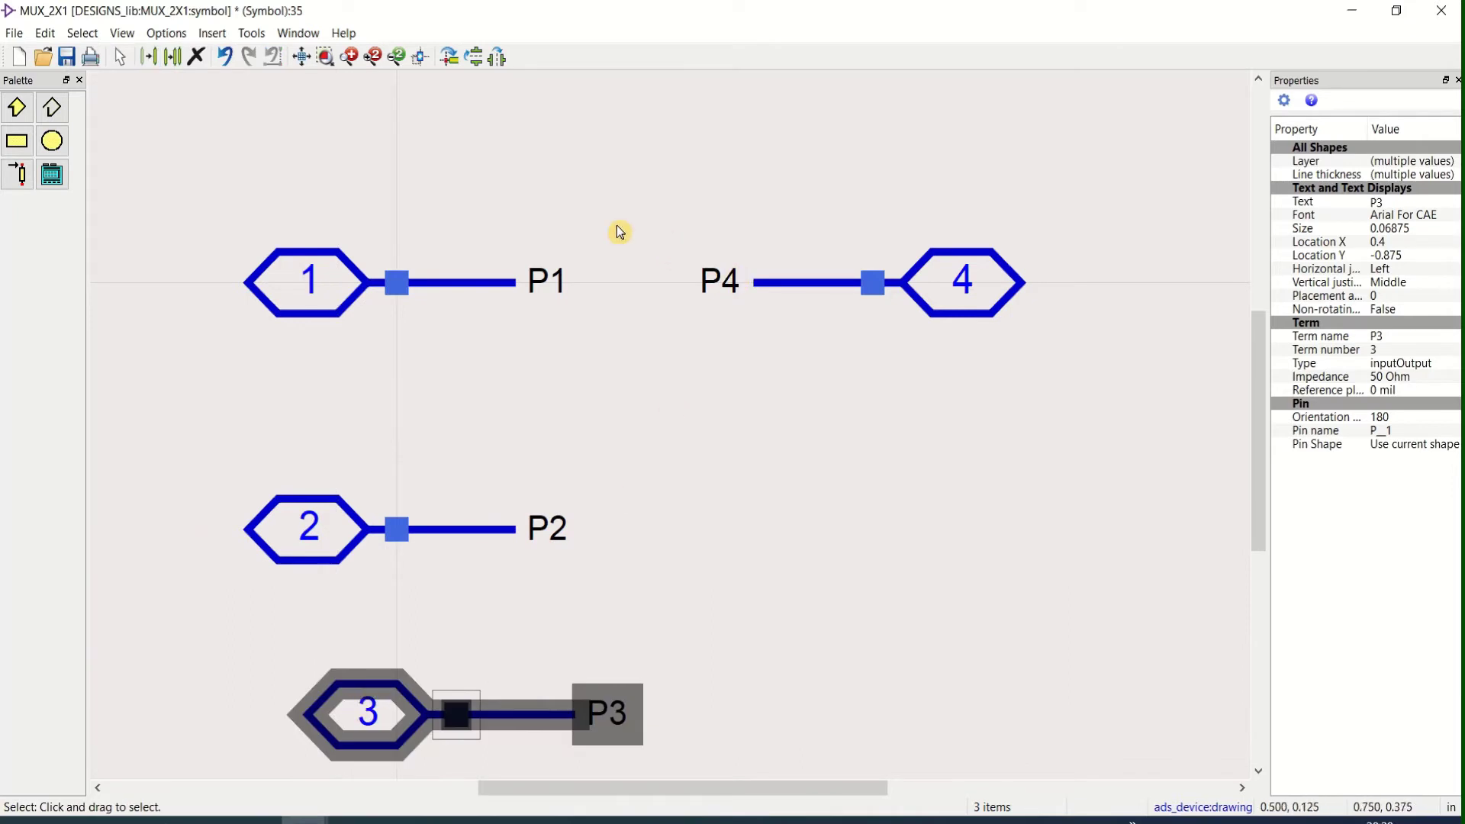
# Draw a thin trapezoid polygon as the multiplexer body, about 1 in tall on the input side and 0.5 in on the output side.
pyautogui.click(16, 108)
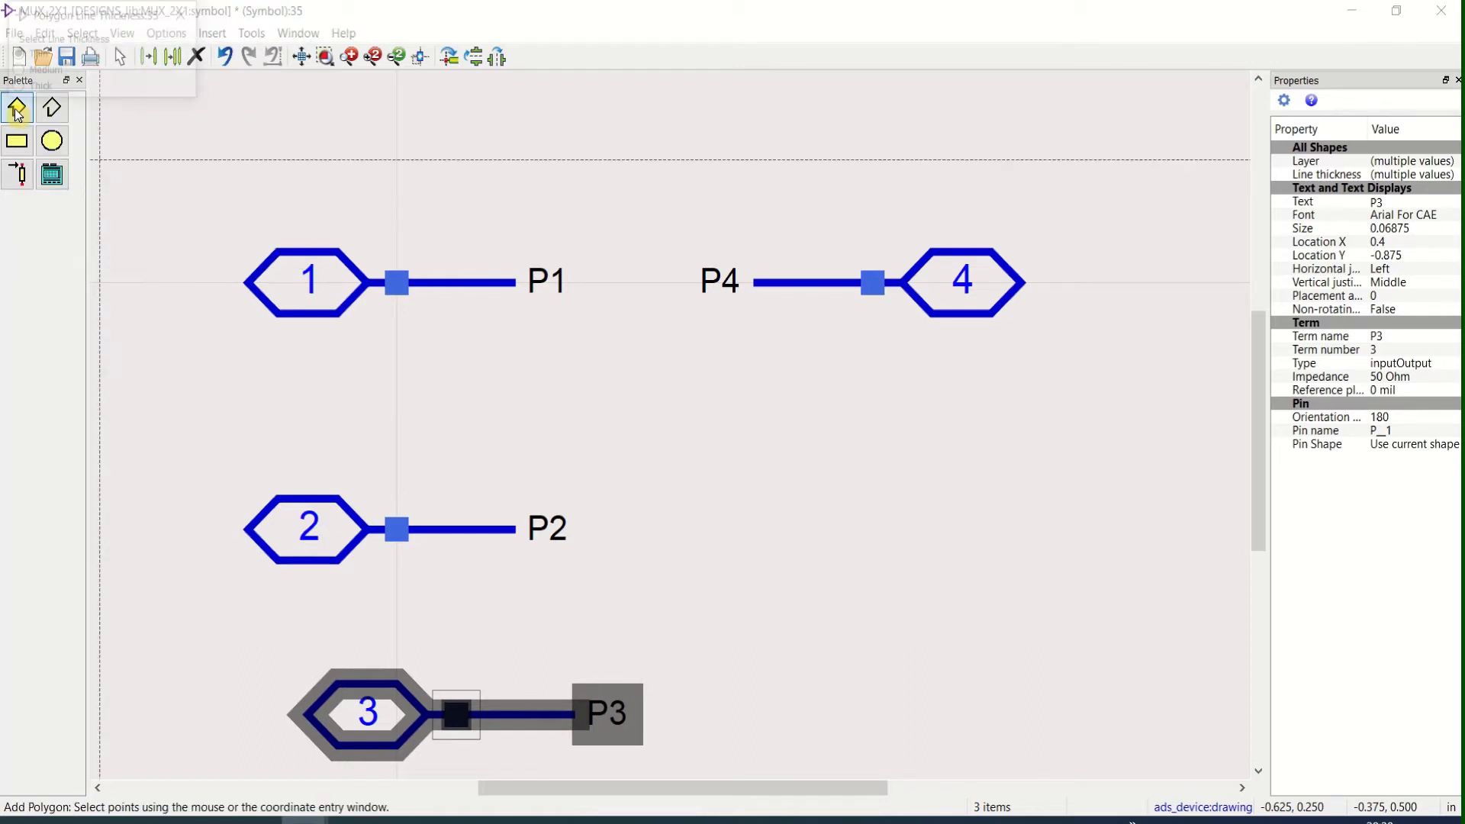
pyautogui.click(518, 174)
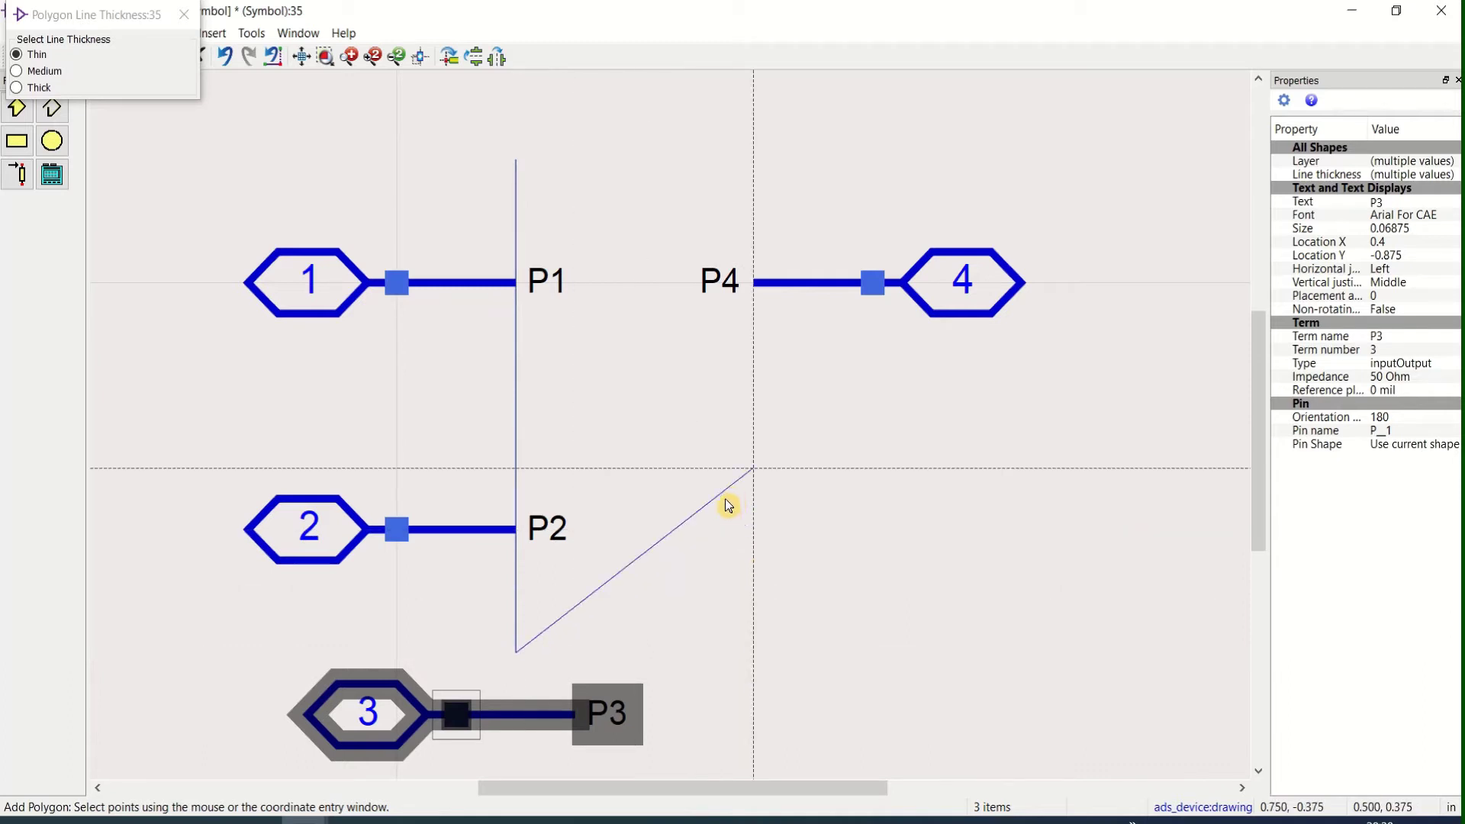
pyautogui.click(789, 514)
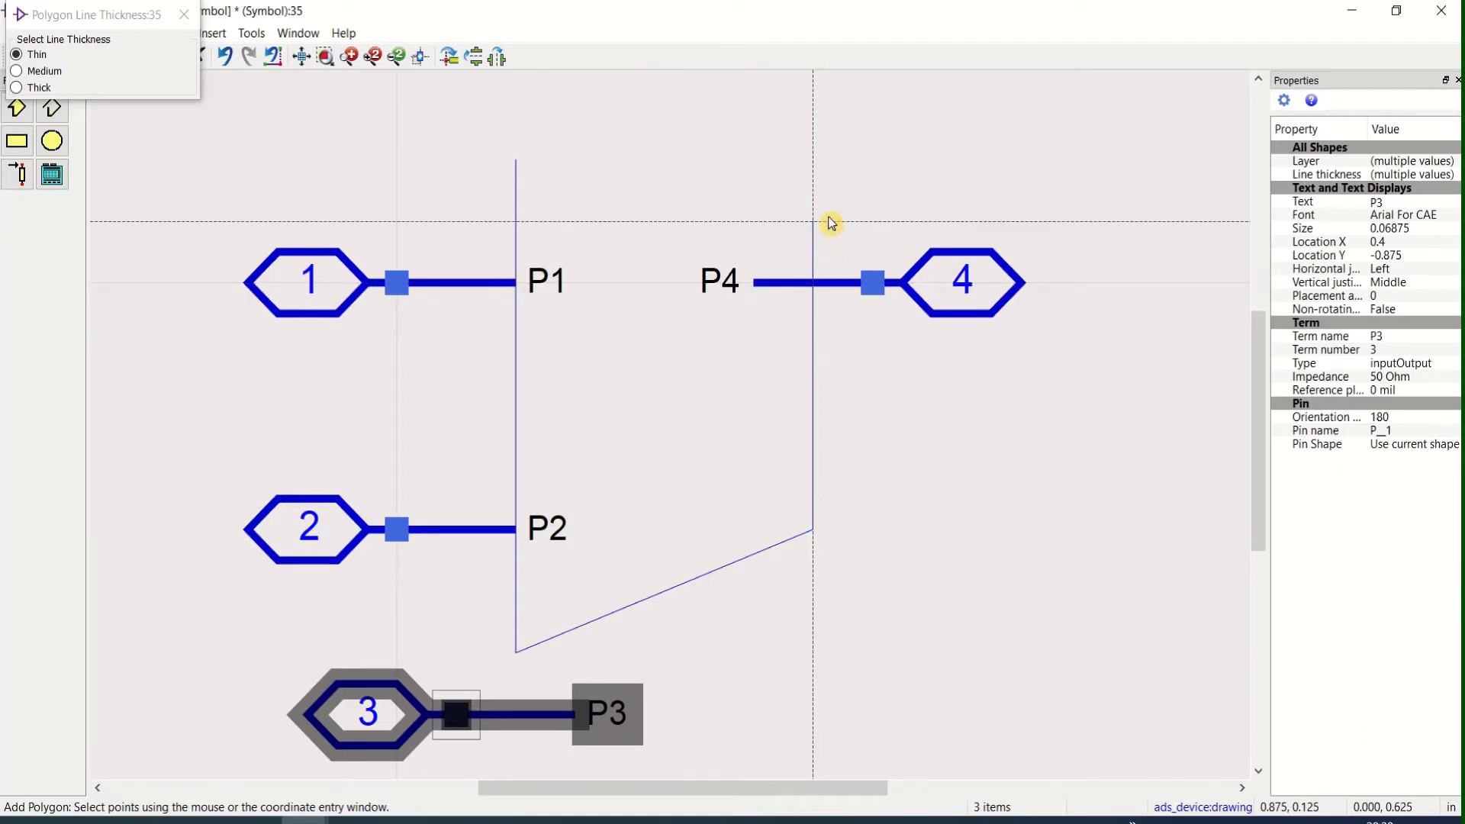
pyautogui.click(815, 281)
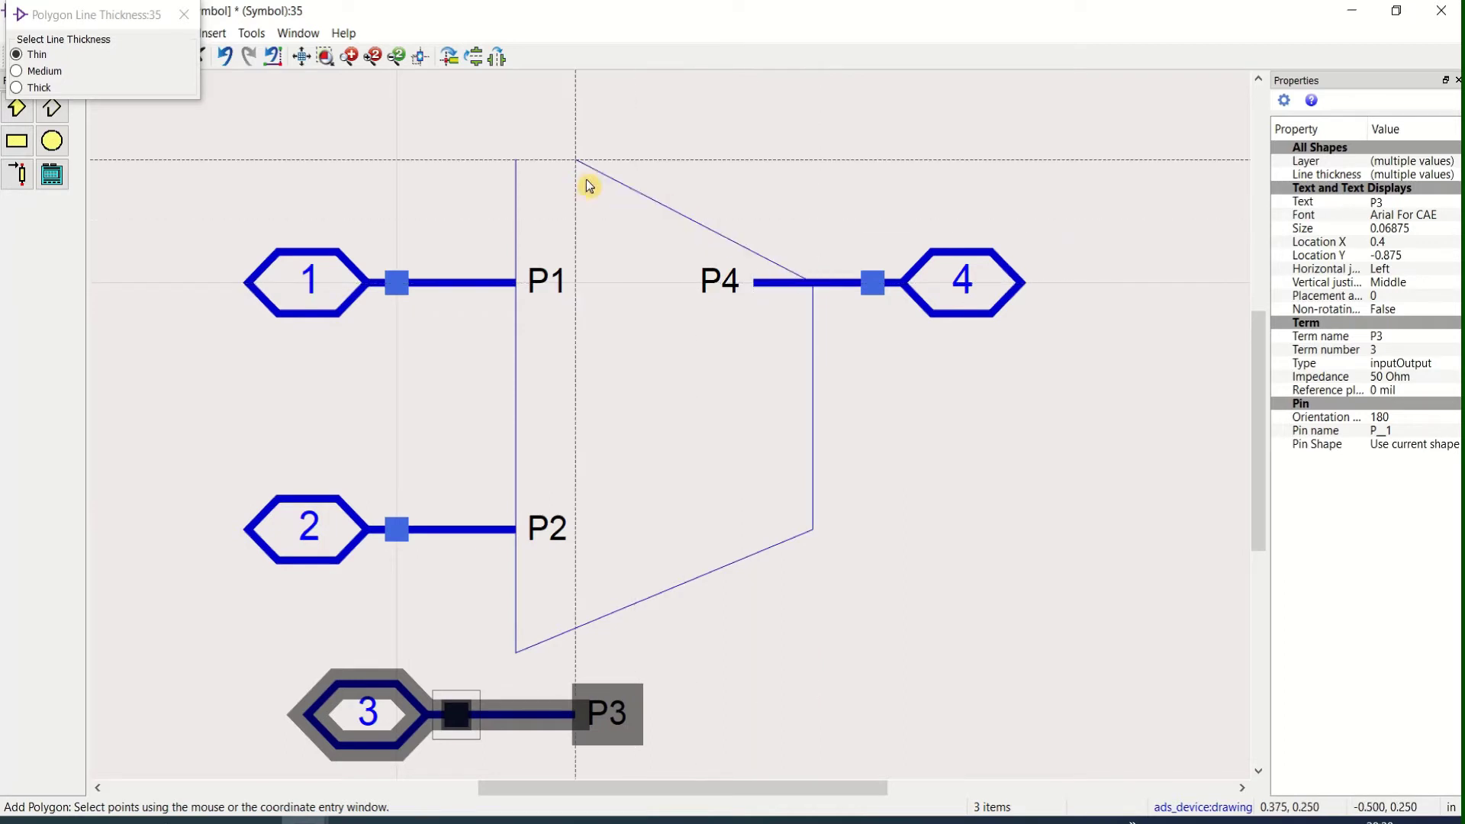
pyautogui.doubleClick(525, 169)
pyautogui.press('Escape')
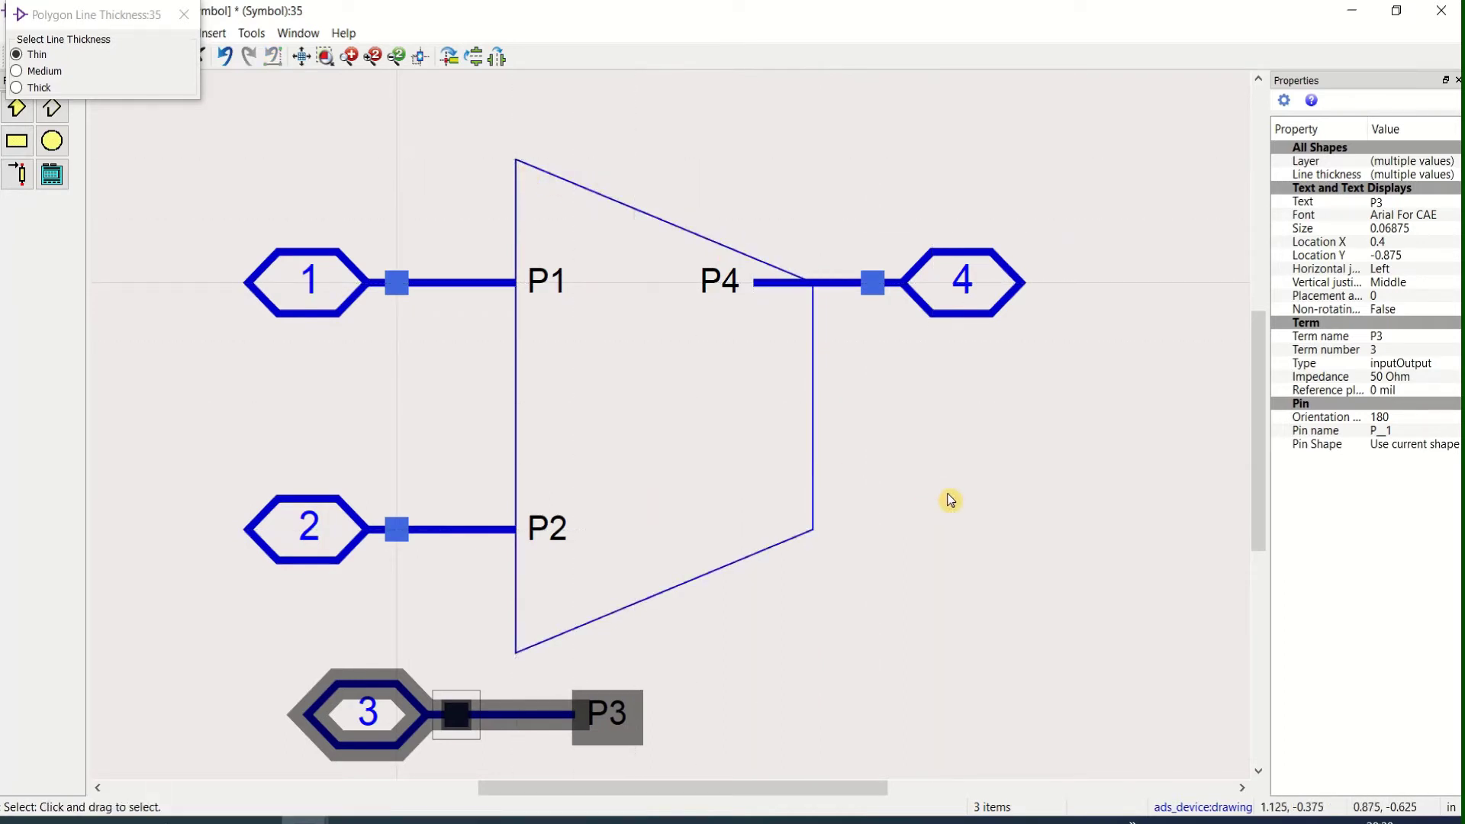
# Move pin 4 with its lead and P4 label to the middle of the trapezoid's short vertical edge.
pyautogui.click(1021, 485)
pyautogui.moveTo(1074, 374); pyautogui.dragTo(686, 238)
pyautogui.moveTo(948, 304); pyautogui.dragTo(1008, 404)
pyautogui.click(1113, 551)
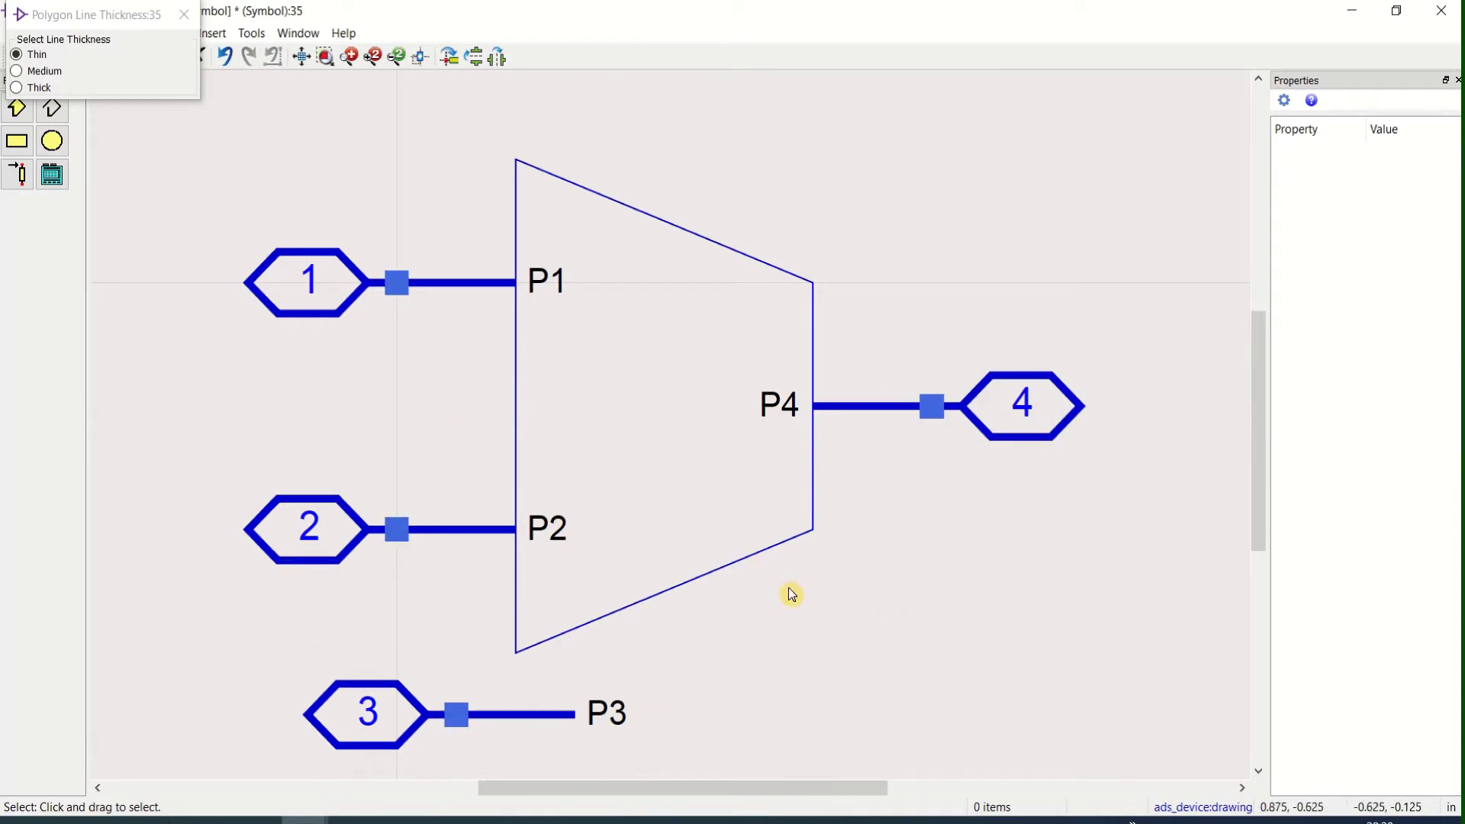
# Rotate pin 3 so its lead points up and place it under the trapezoid's lower slanted edge.
pyautogui.scroll(-2, 789, 592)
pyautogui.moveTo(290, 502); pyautogui.dragTo(725, 602)
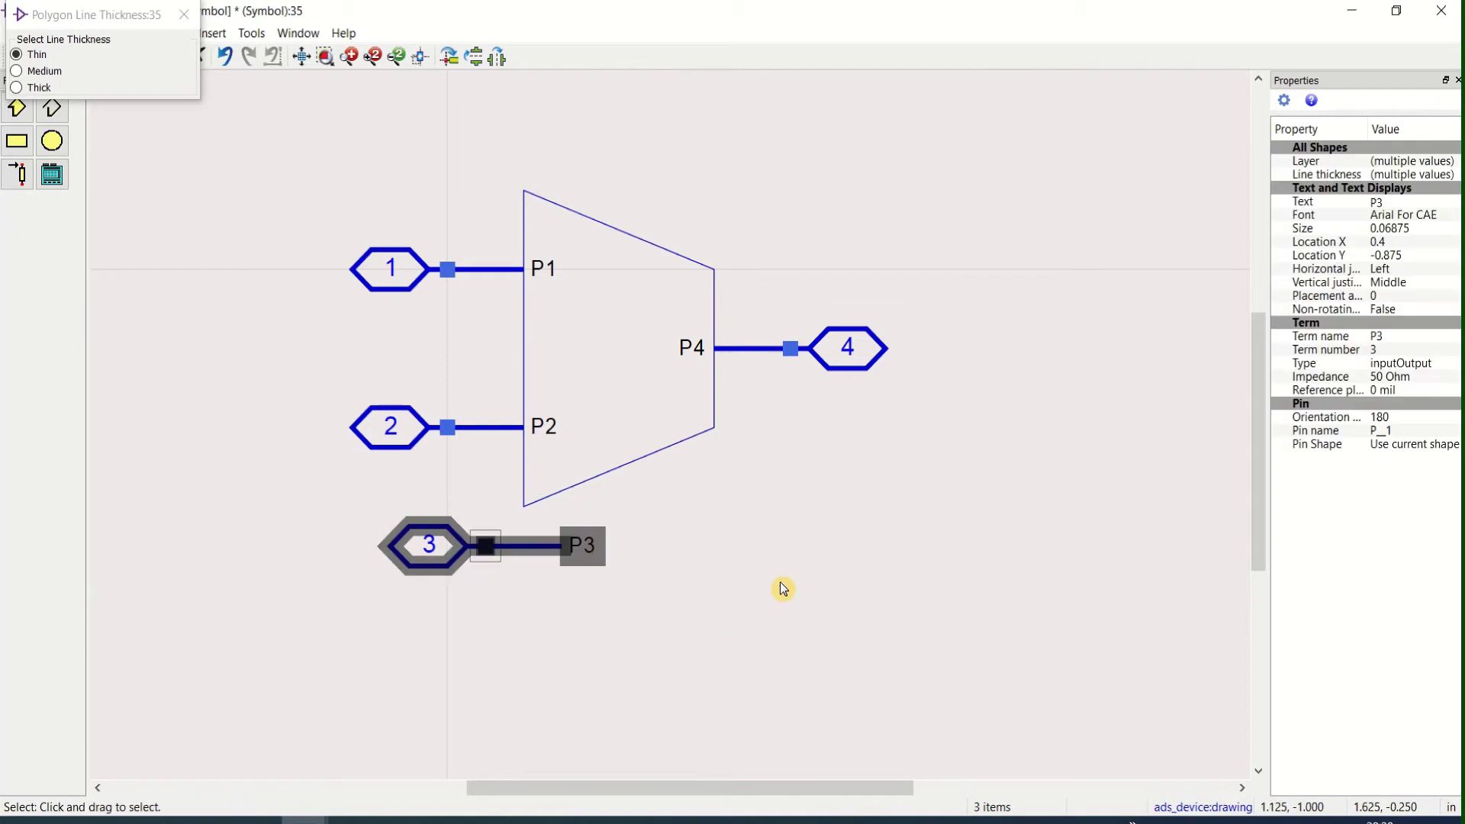
pyautogui.hotkey('ctrl', 'r')
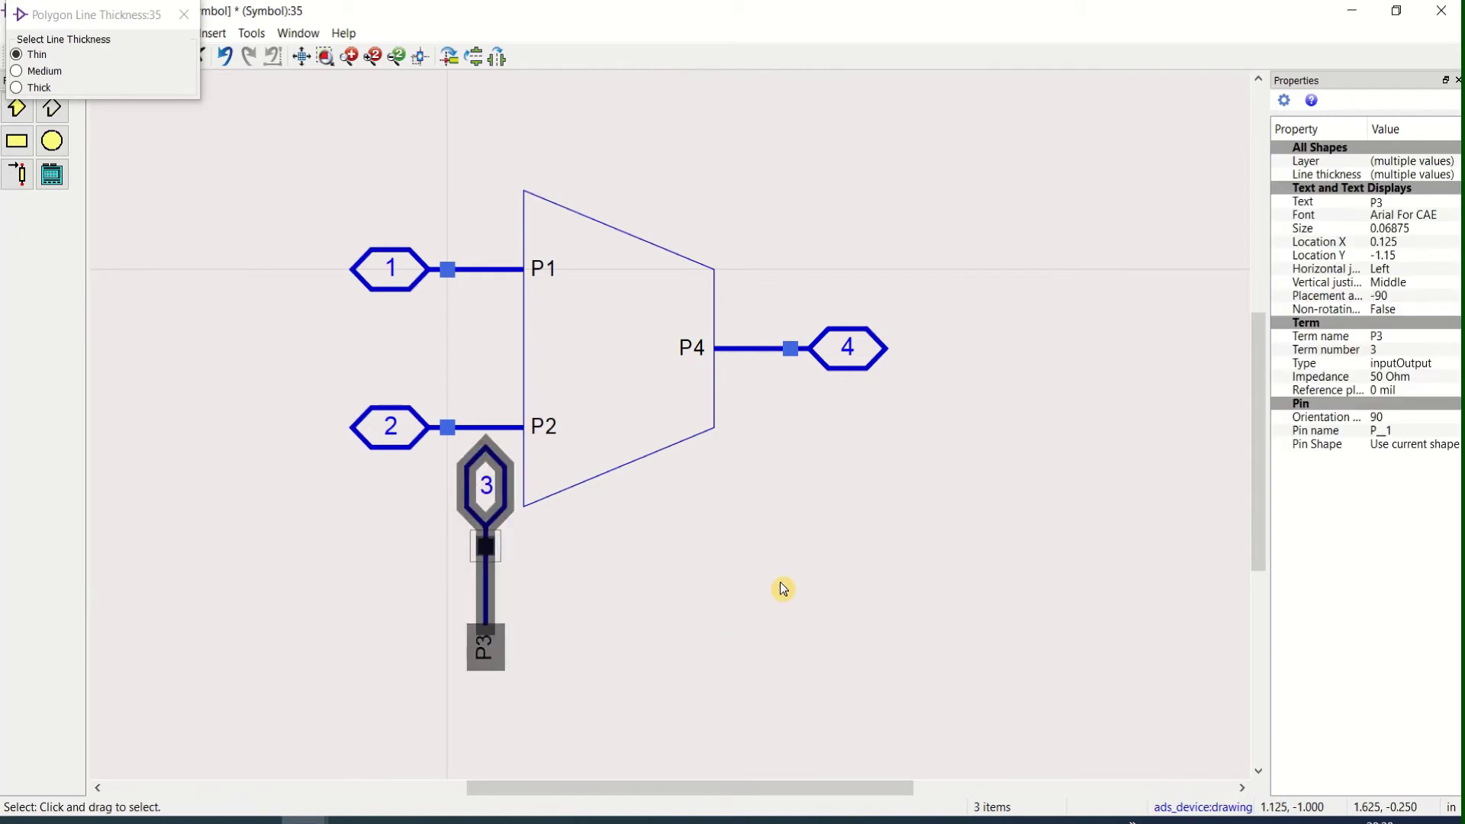
pyautogui.hotkey('ctrl', 'r')
pyautogui.hotkey('ctrl', 'r')
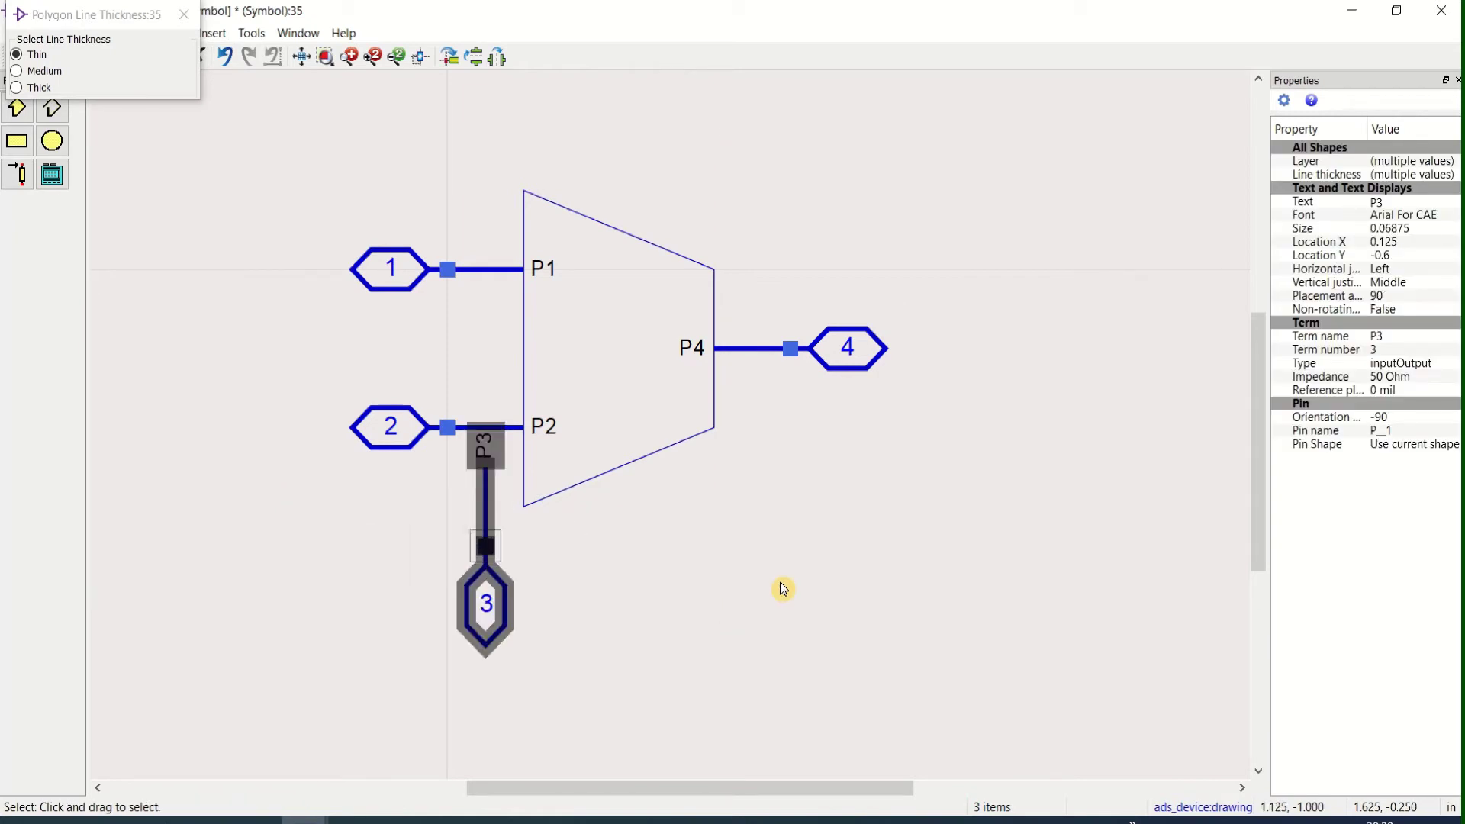
pyautogui.moveTo(481, 609); pyautogui.dragTo(600, 603)
pyautogui.moveTo(602, 546); pyautogui.dragTo(641, 547)
pyautogui.click(790, 529)
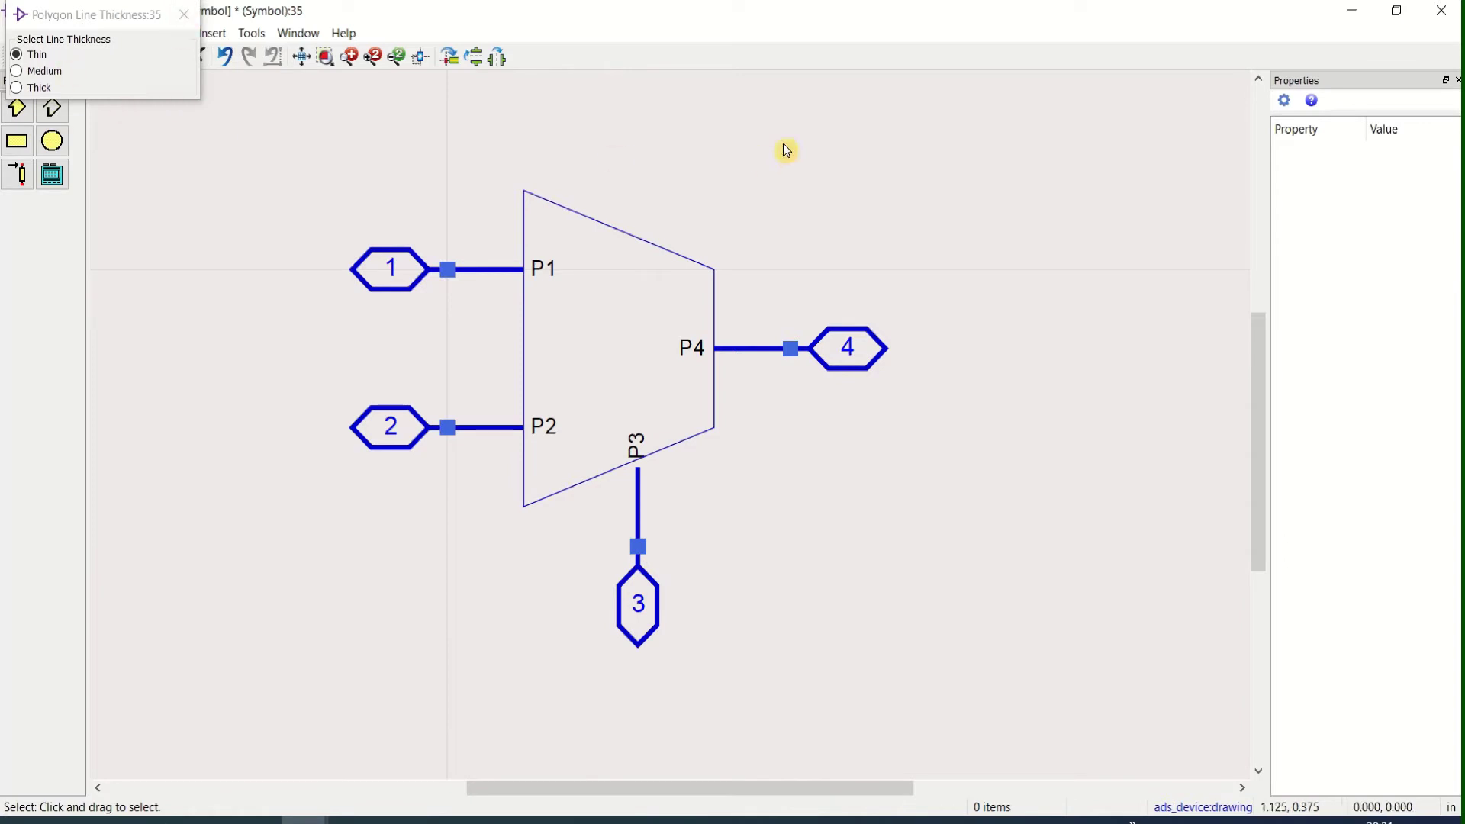
# Set the trapezoid's line thickness to Medium and close the polygon line thickness dialog.
pyautogui.click(620, 235)
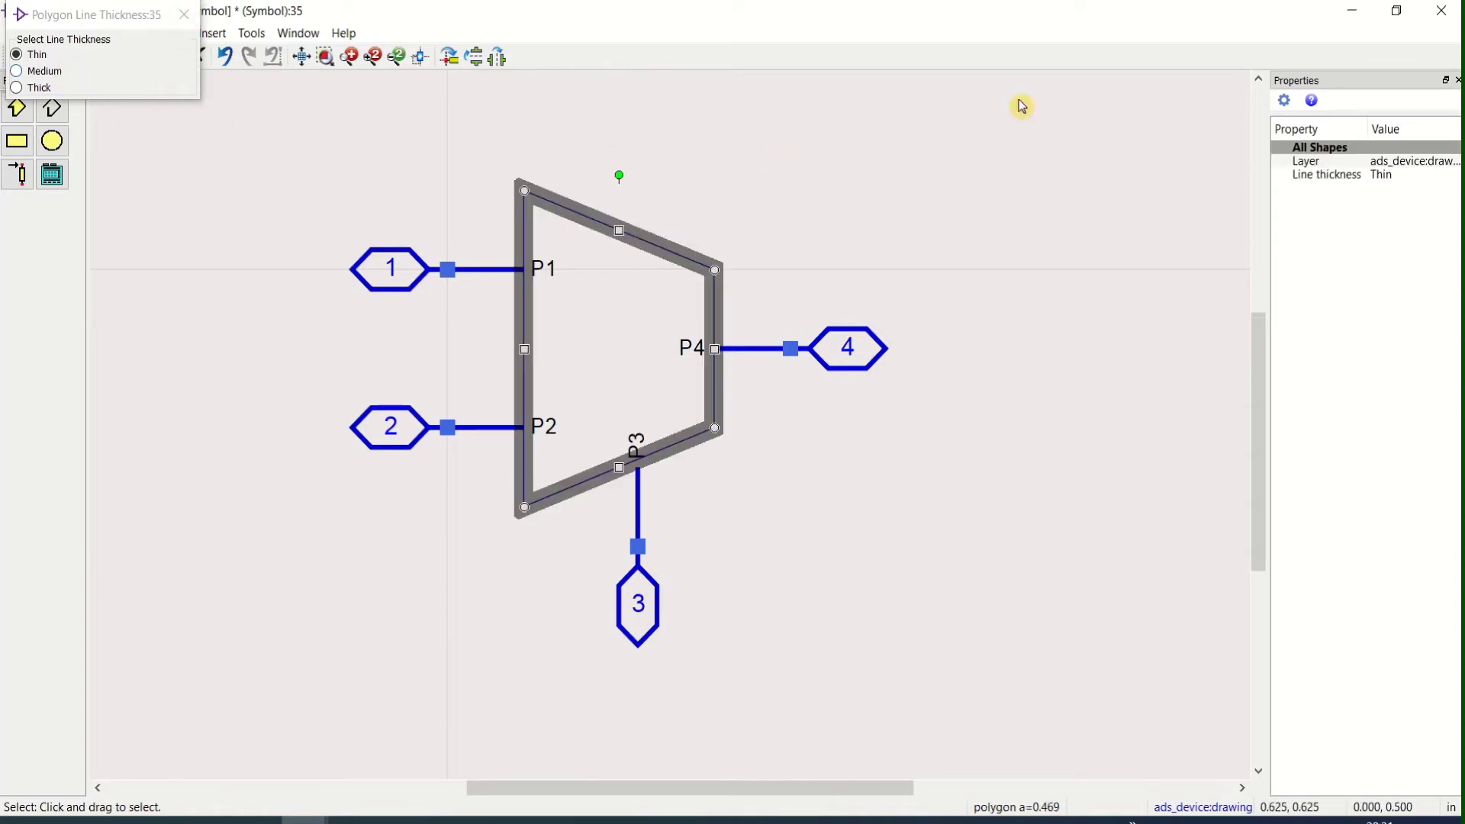
pyautogui.click(1414, 180)
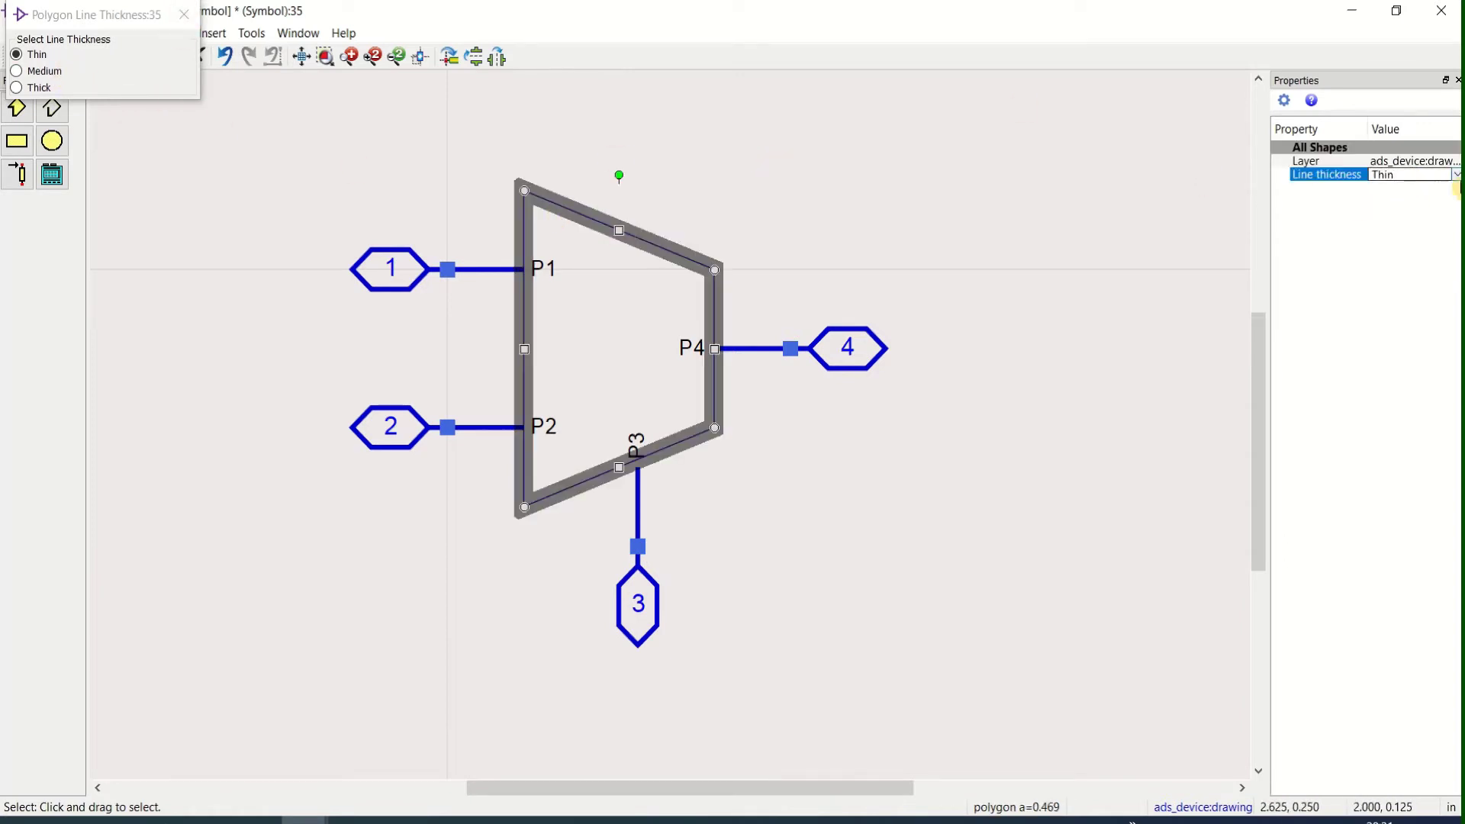
pyautogui.click(1443, 175)
pyautogui.click(1443, 204)
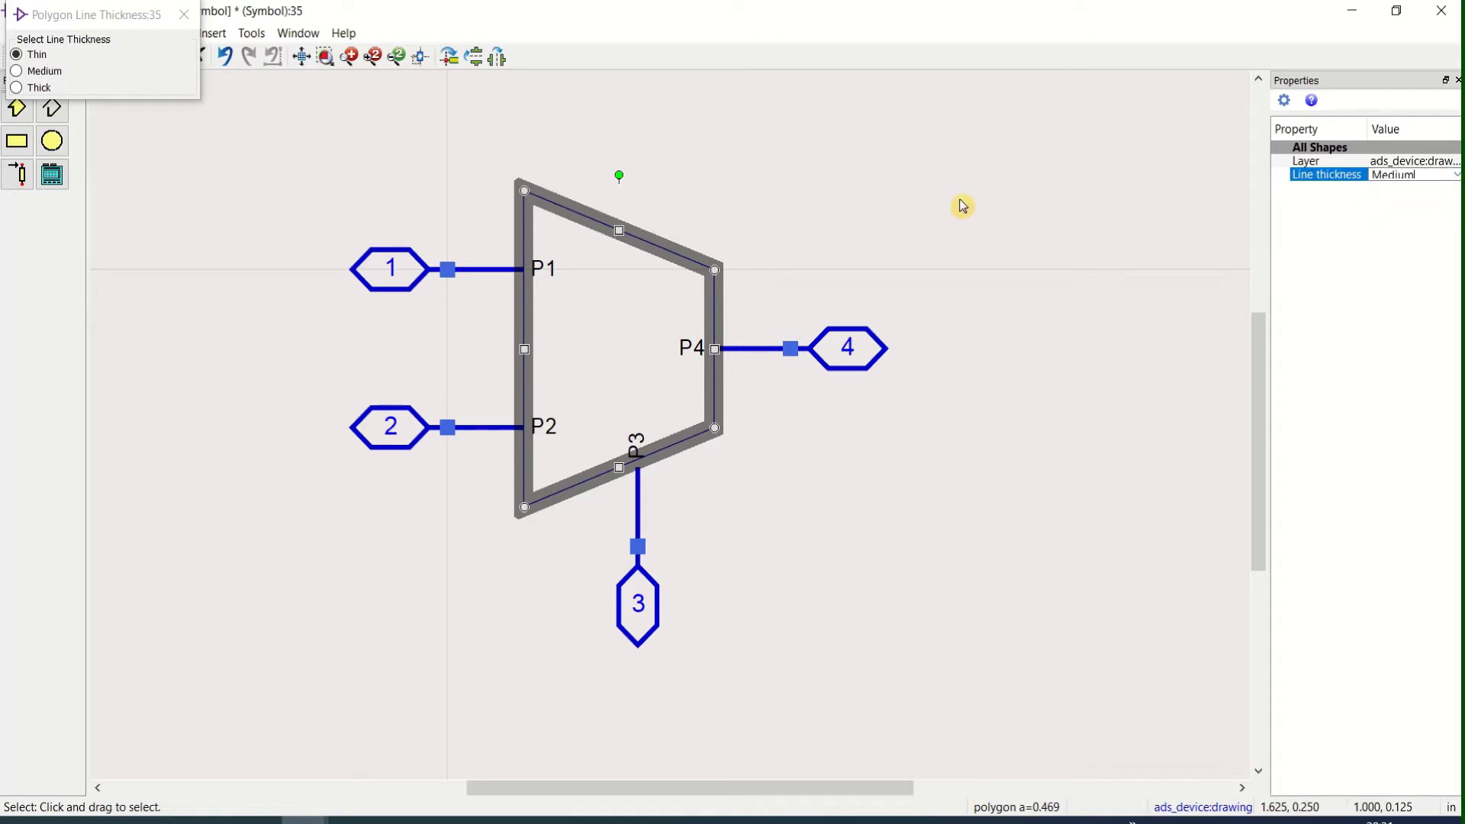
pyautogui.click(962, 206)
pyautogui.click(184, 14)
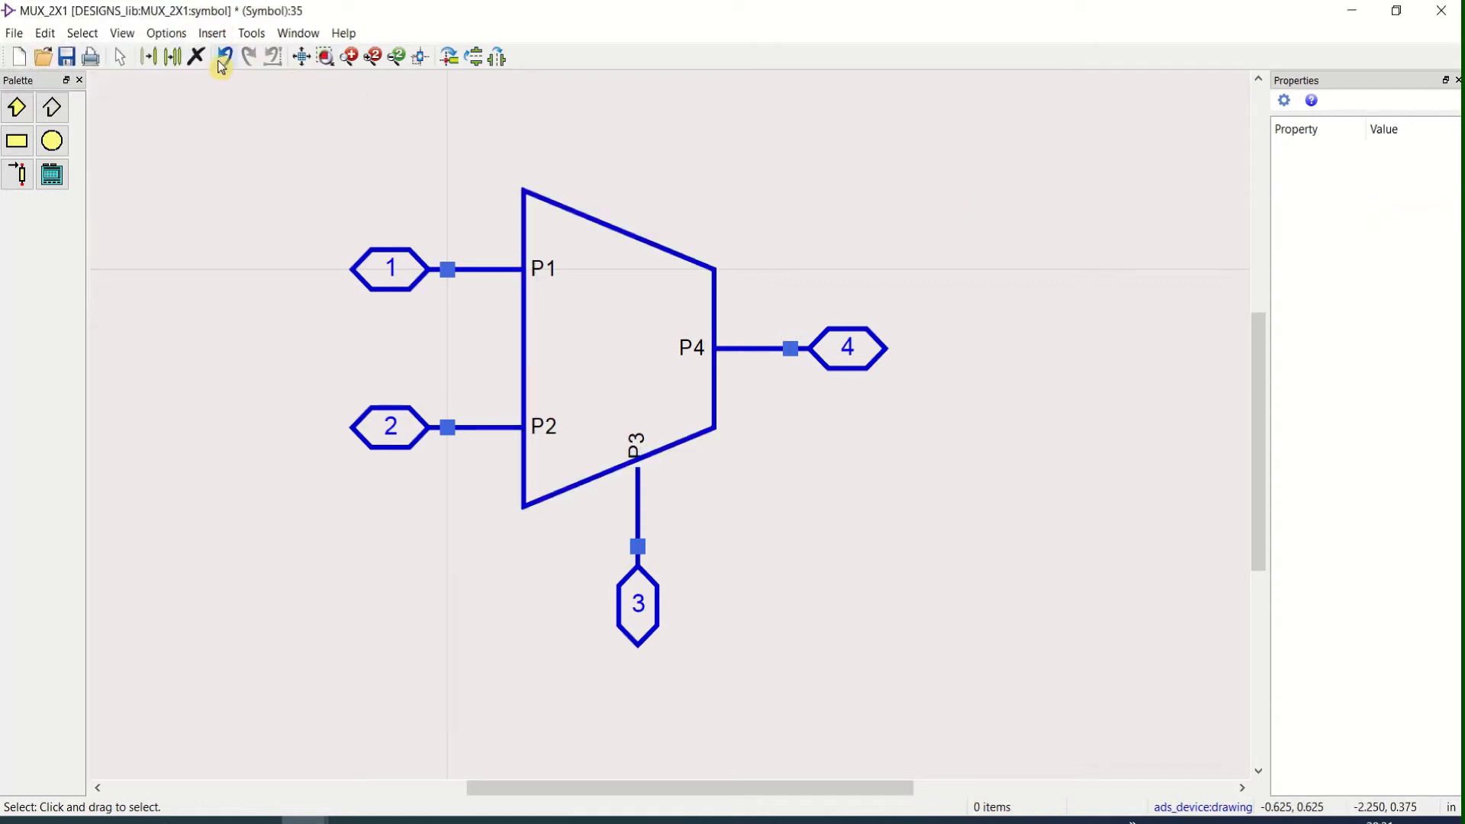
# Add the text 2:1 inside the trapezoid.
pyautogui.click(212, 33)
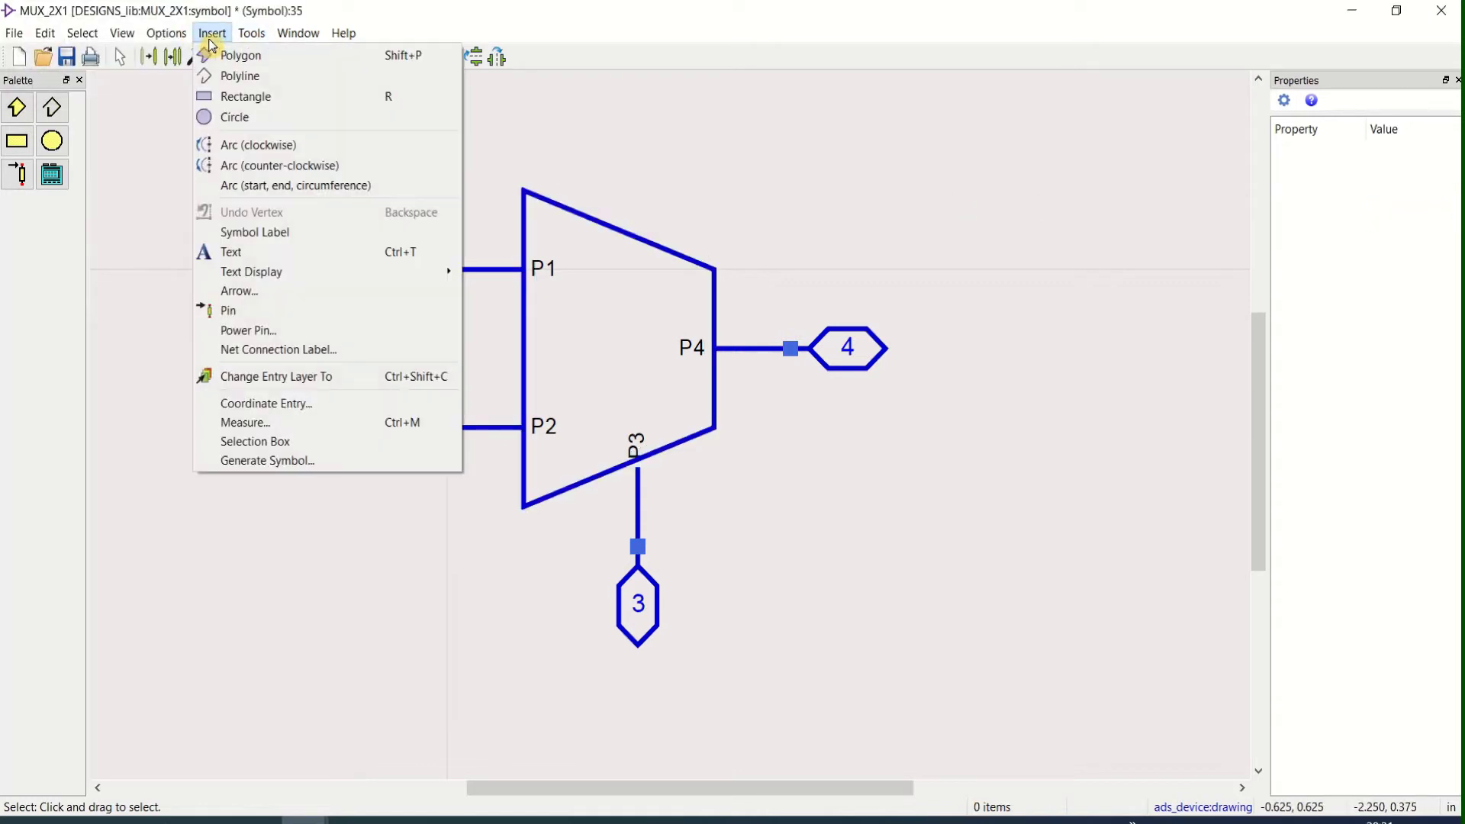
pyautogui.click(287, 255)
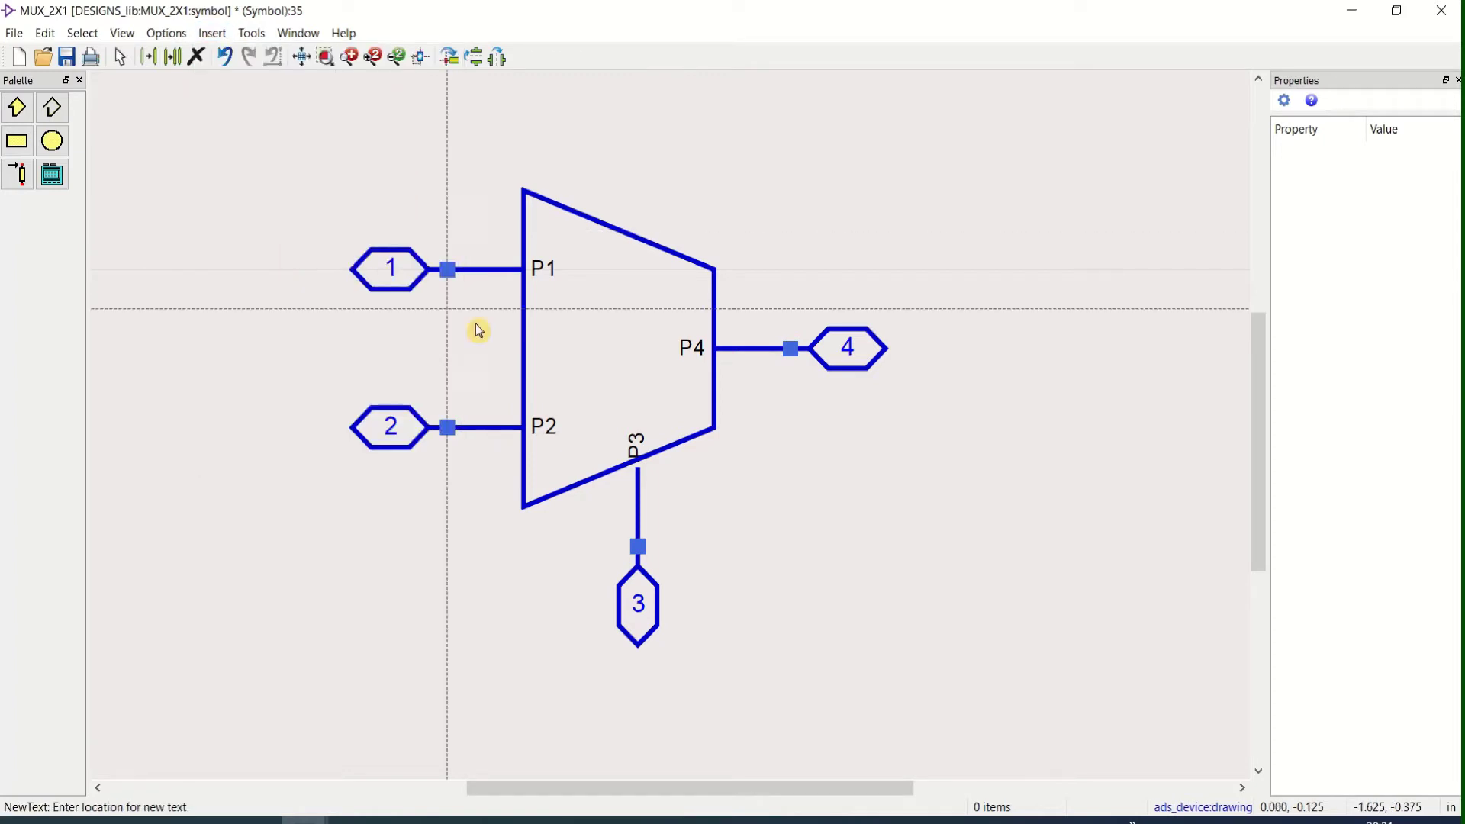
pyautogui.click(596, 349)
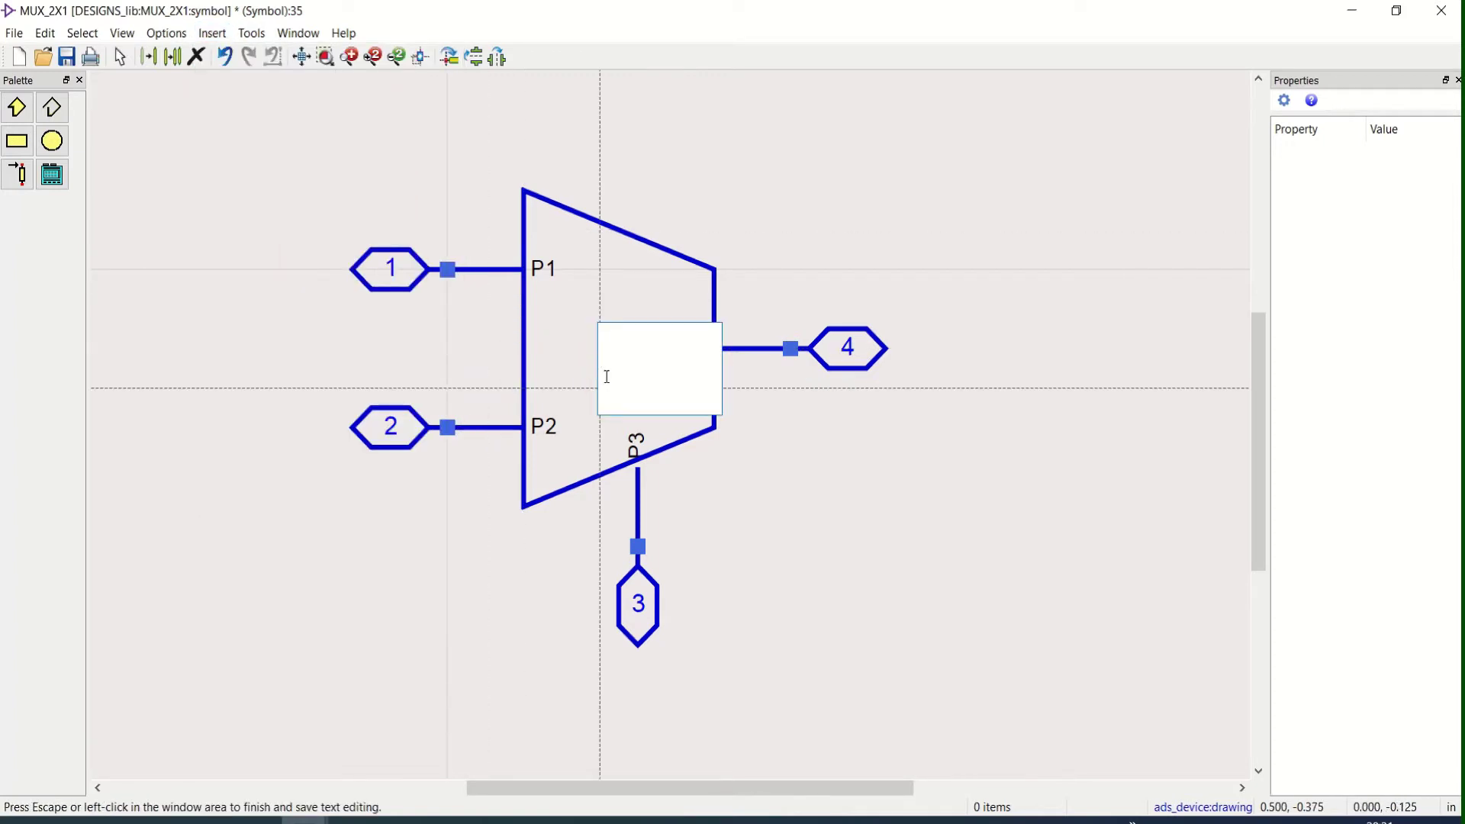
pyautogui.write('2:1')
pyautogui.click(864, 457)
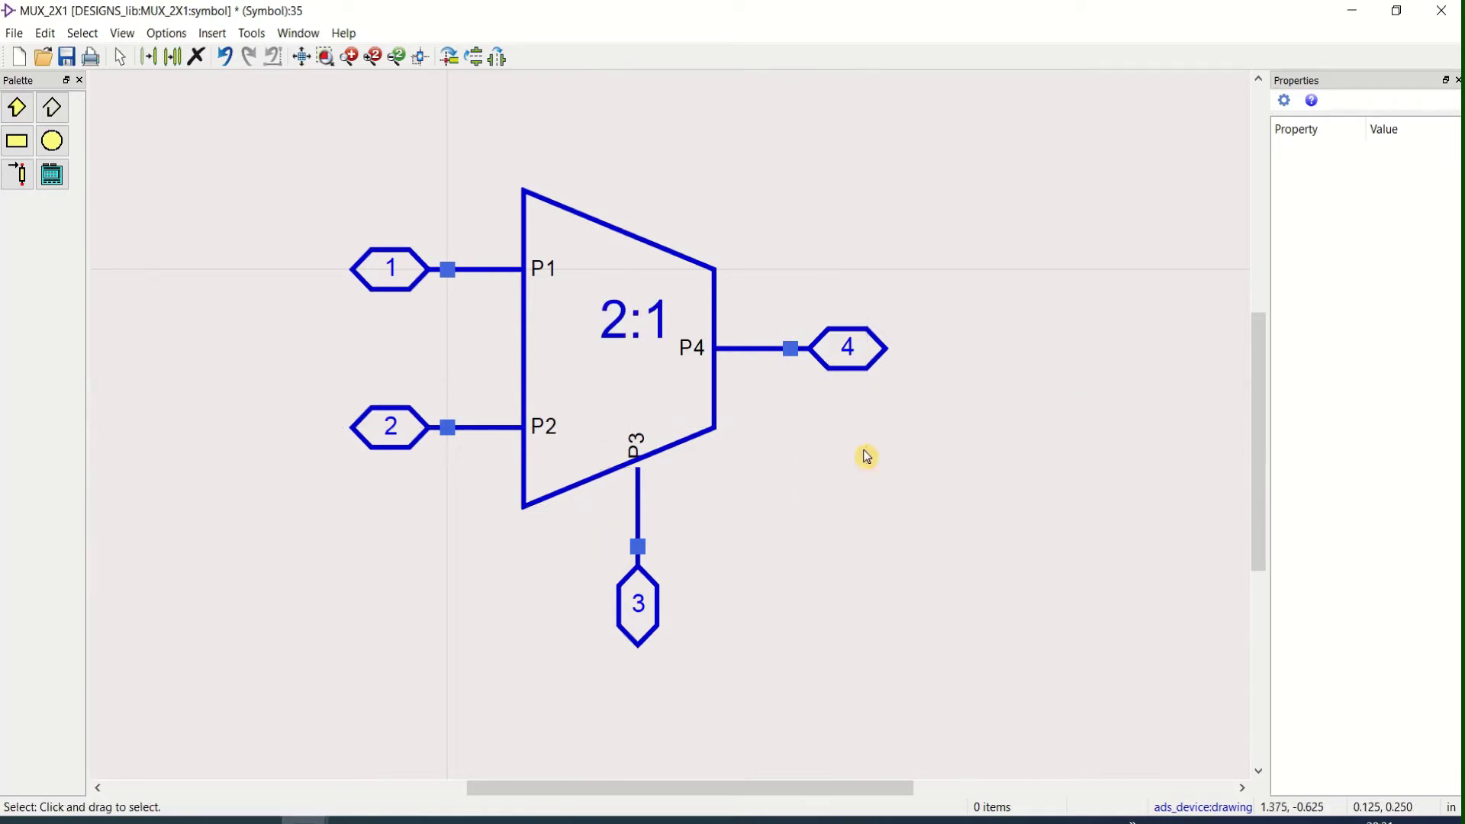
# Shift the 2:1 text to the middle of the trapezoid, and save and close the symbol.
pyautogui.click(627, 324)
pyautogui.moveTo(603, 297); pyautogui.dragTo(564, 327)
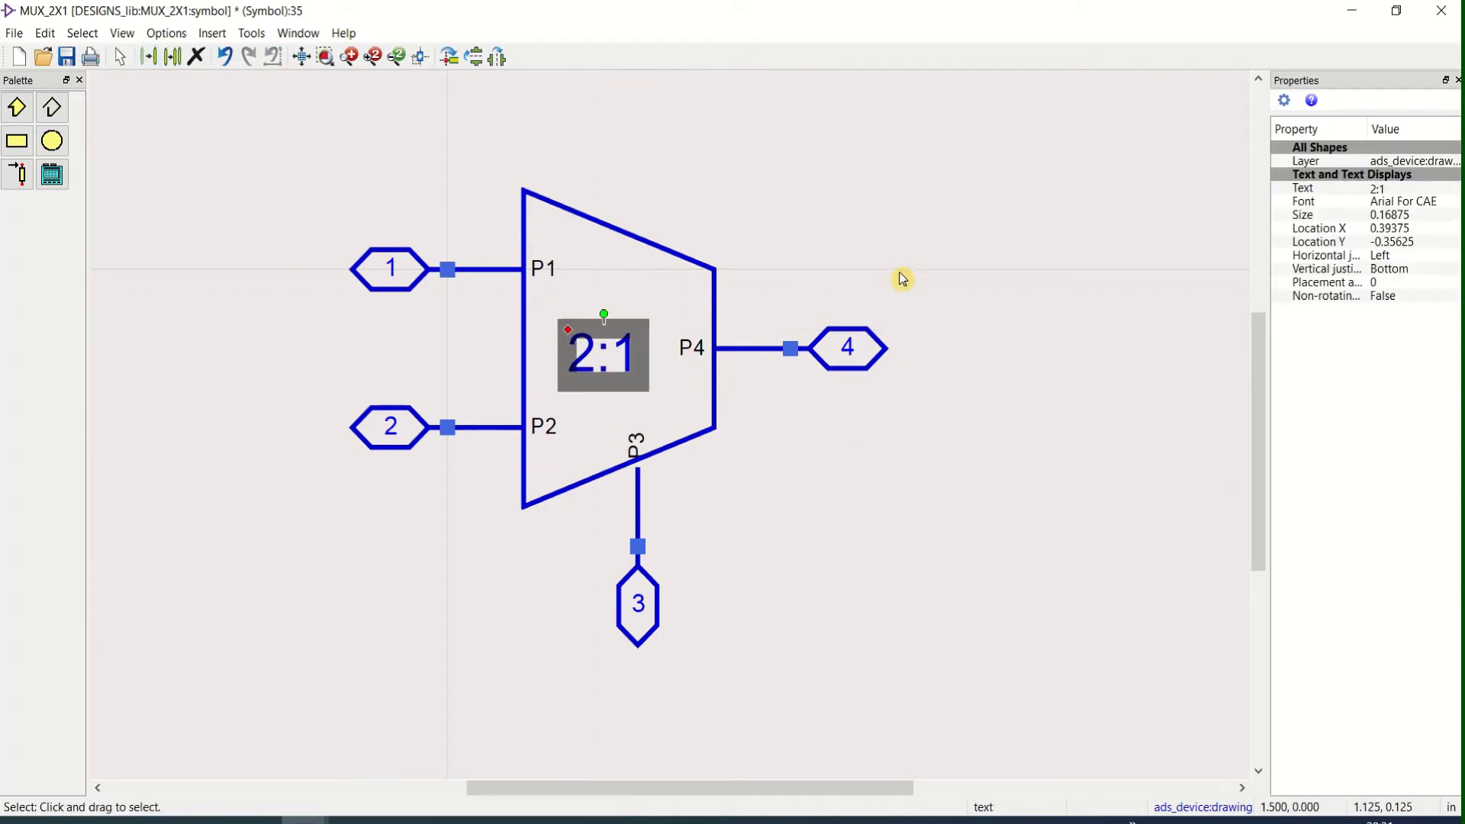
pyautogui.click(912, 276)
pyautogui.click(66, 57)
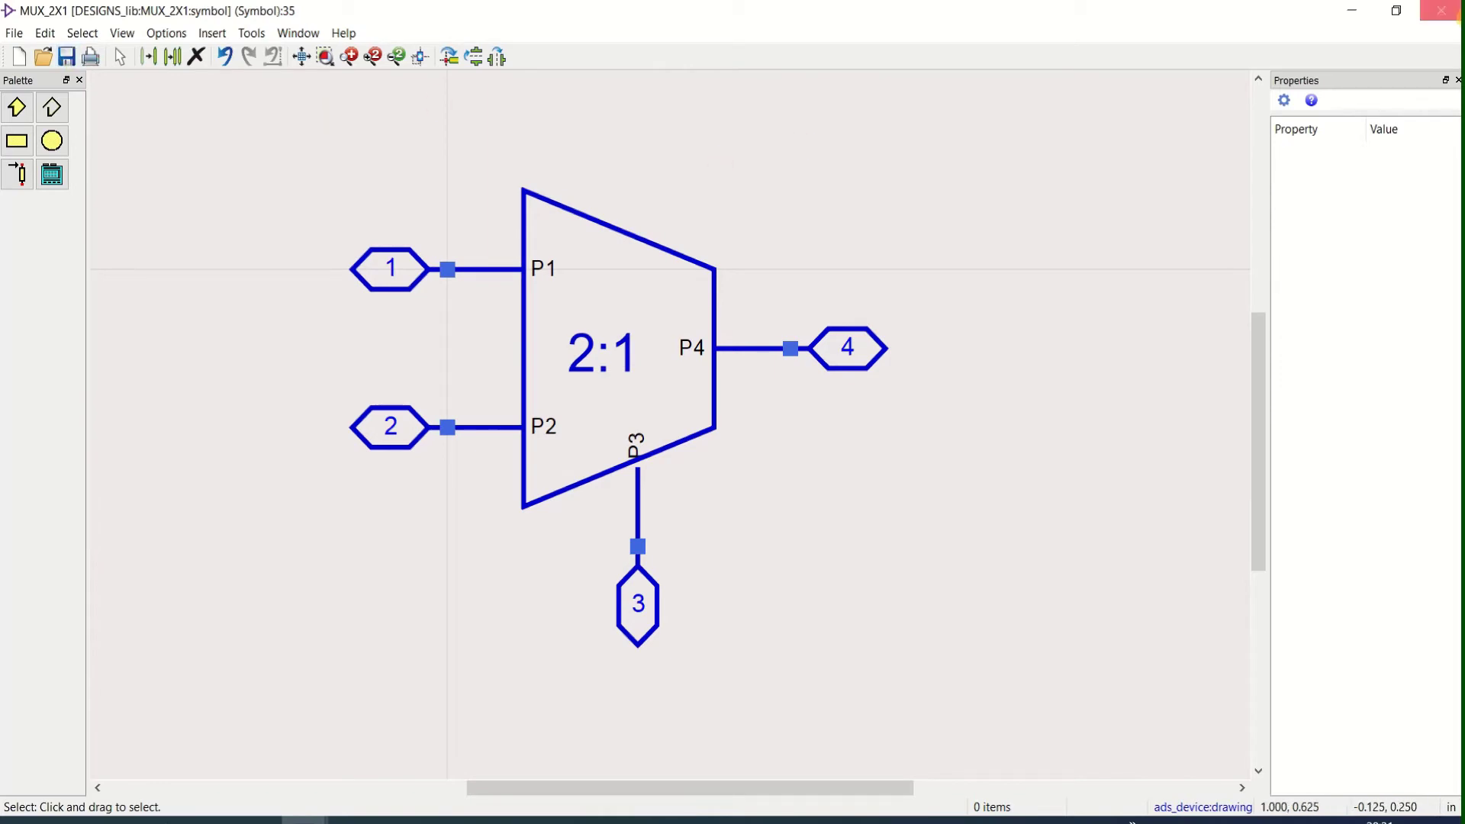
pyautogui.click(1452, 11)
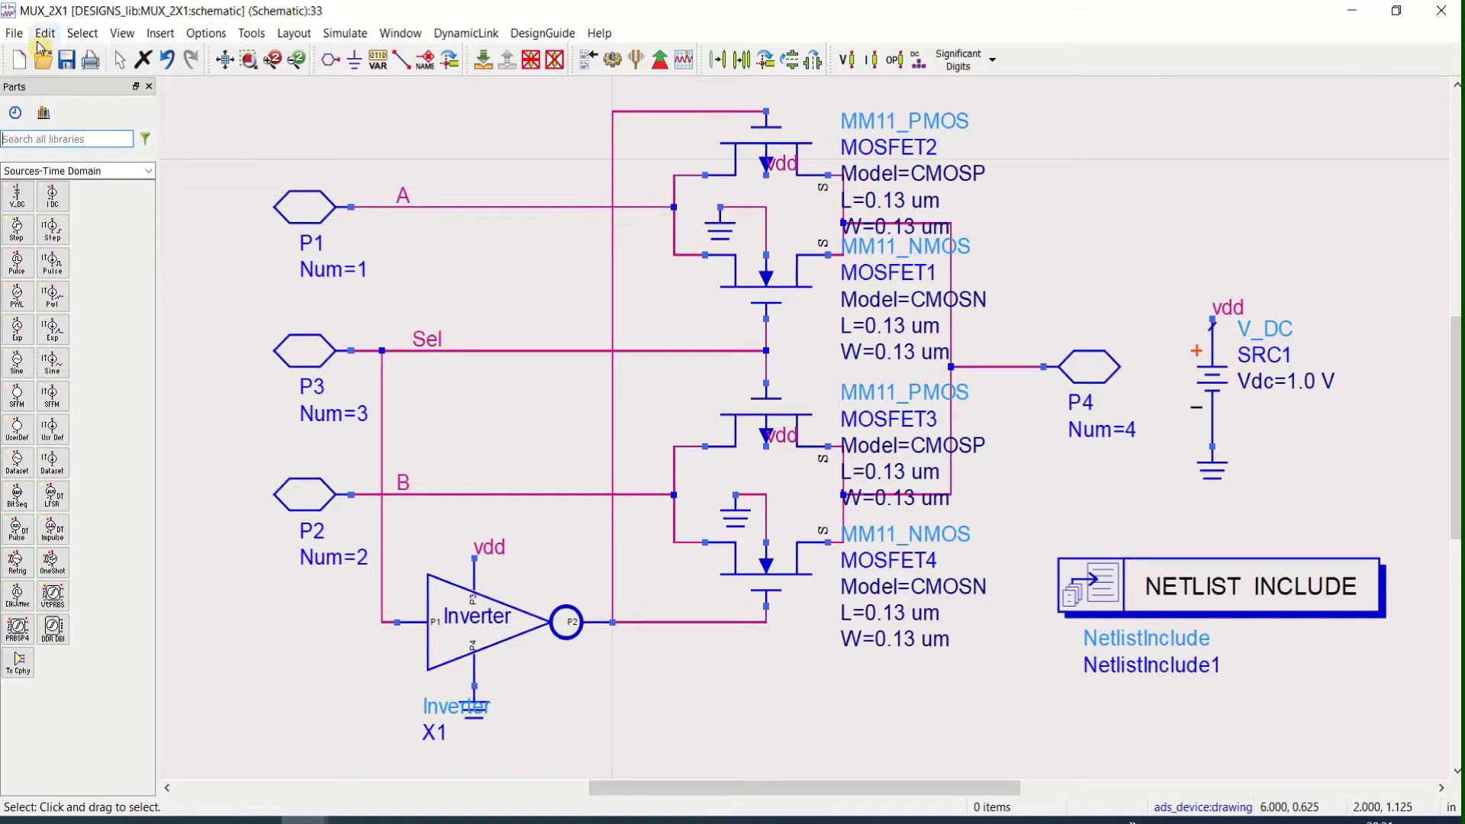
# Create a new schematic cell named 2X1MUX_SIM in a reduced window and close the MUX_2X1 schematic.
pyautogui.click(16, 61)
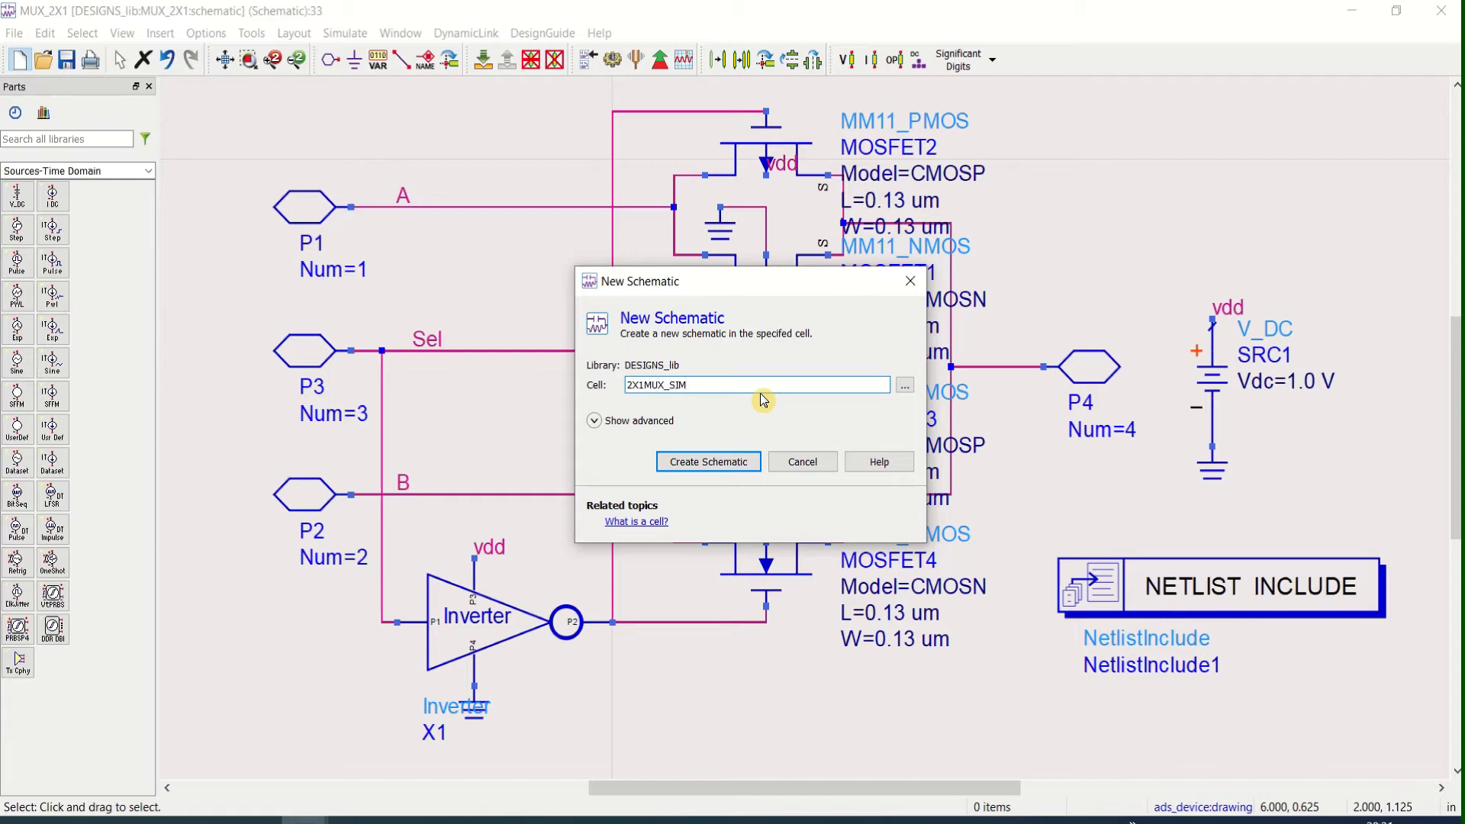
pyautogui.click(709, 463)
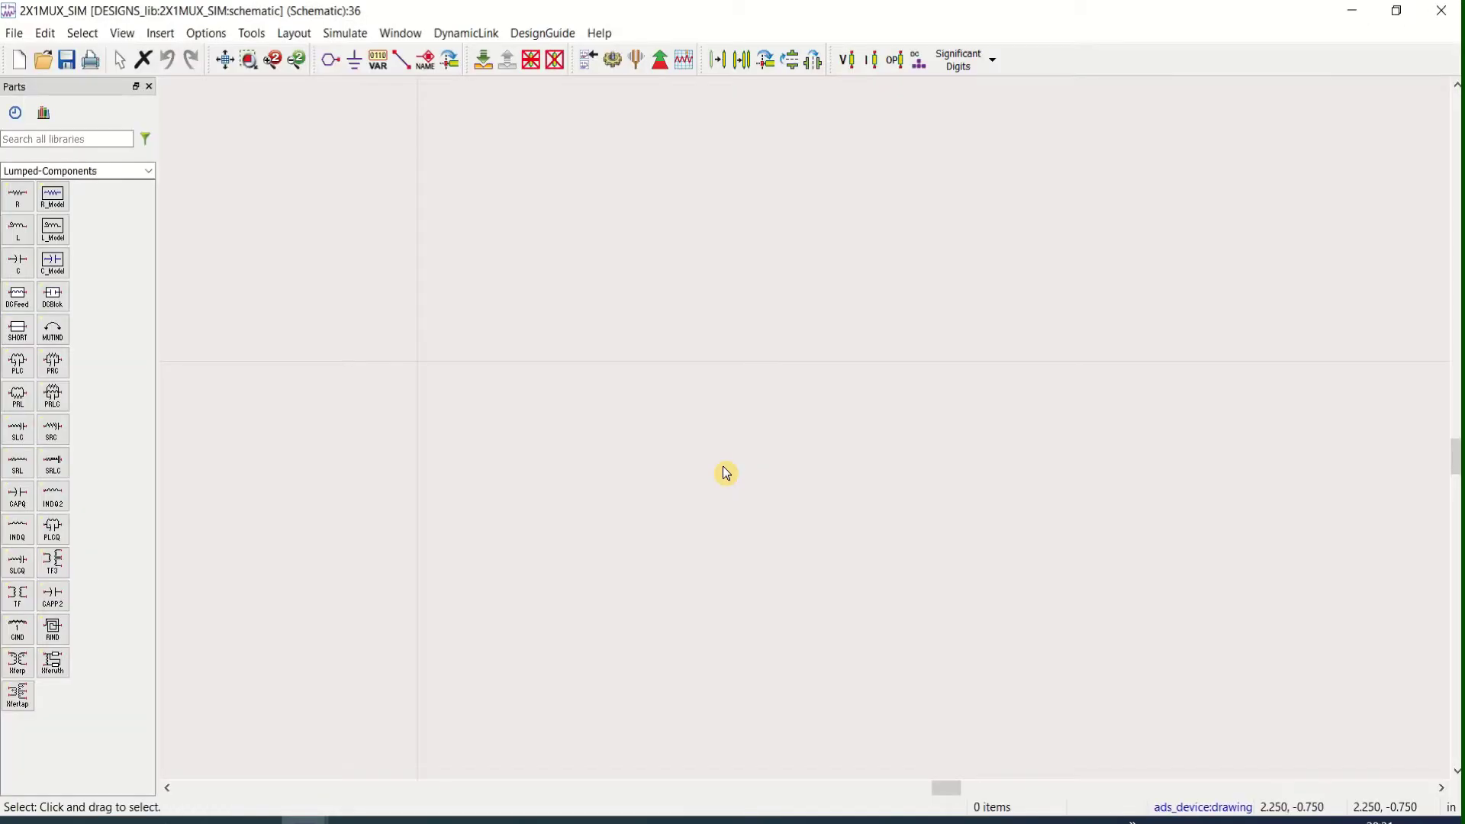
pyautogui.click(1397, 12)
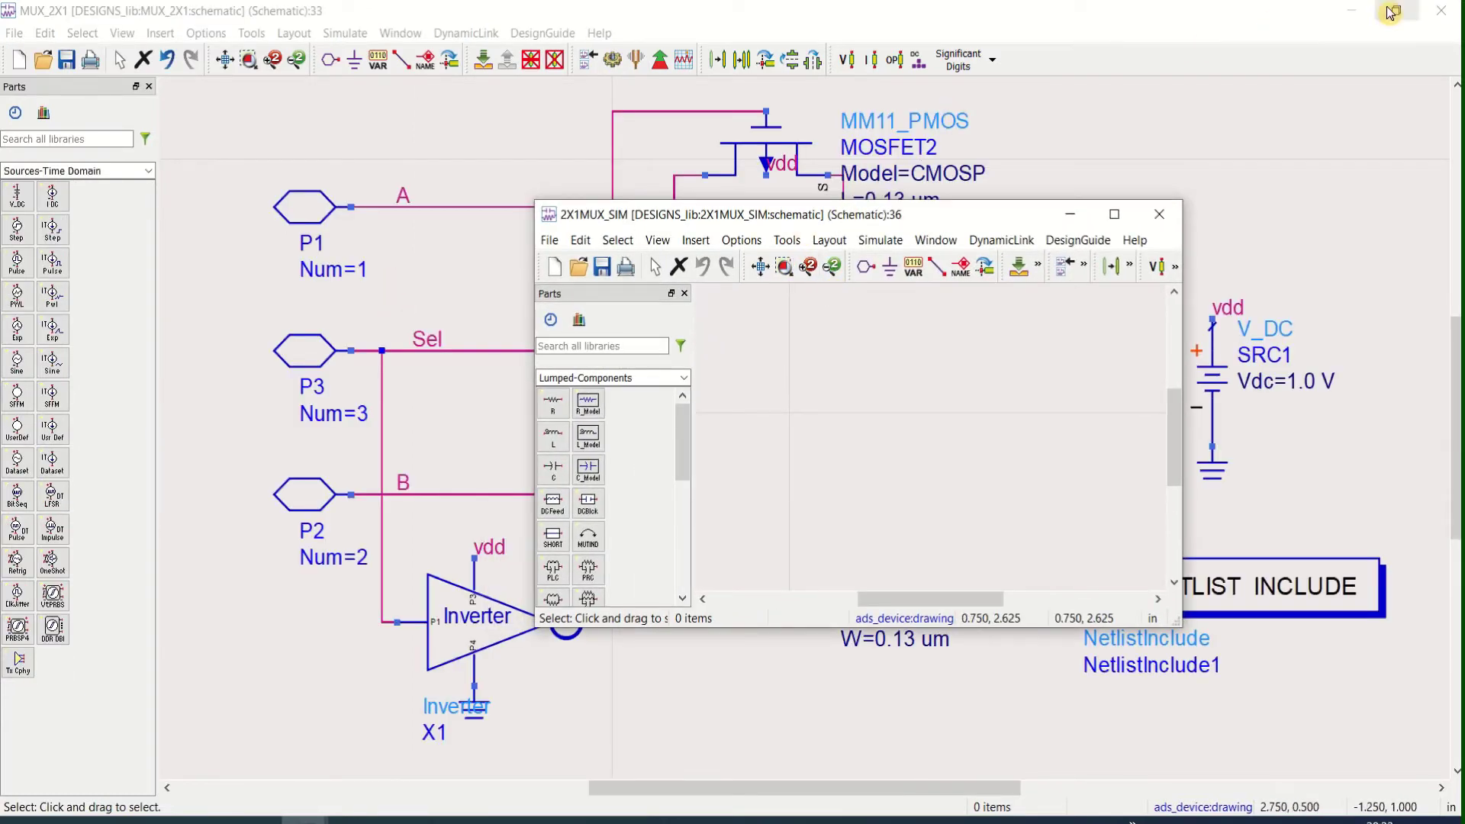
pyautogui.click(1441, 10)
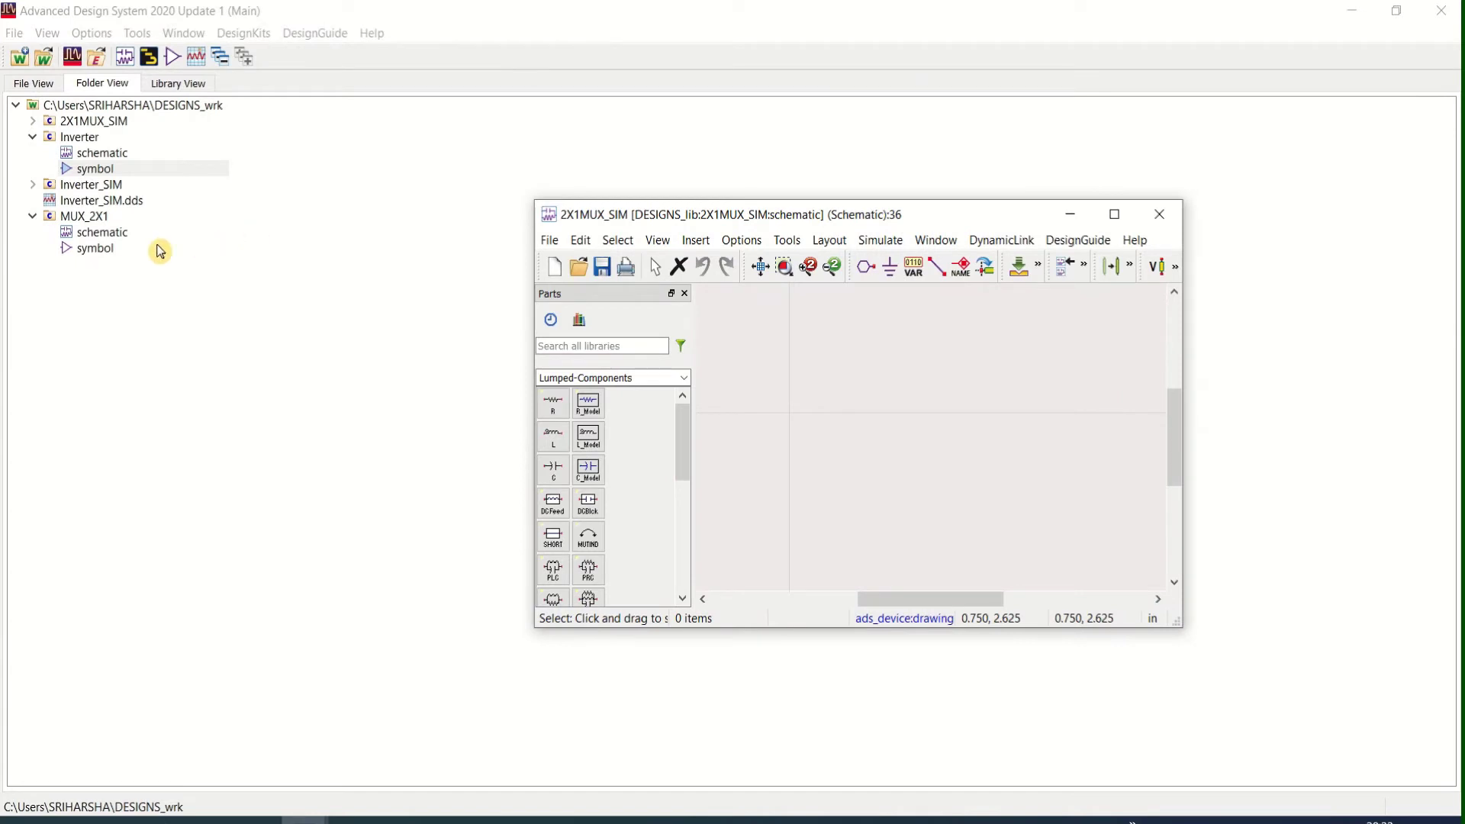
# Place the MUX_2X1 symbol as a component in the 2X1MUX_SIM schematic and maximize the schematic window.
pyautogui.rightClick(94, 255)
pyautogui.press('Escape')
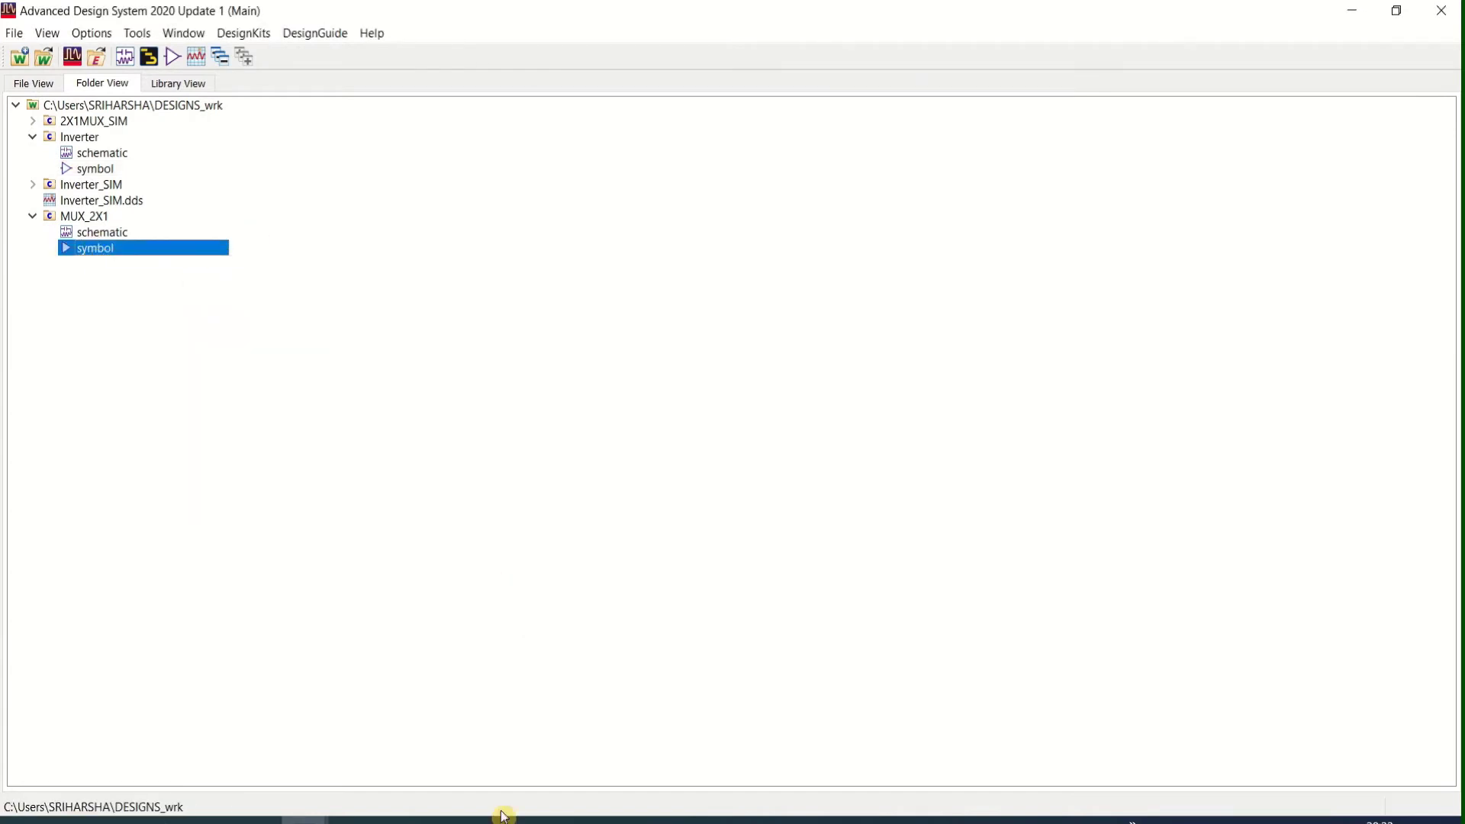
pyautogui.moveTo(353, 820)
pyautogui.click(402, 772)
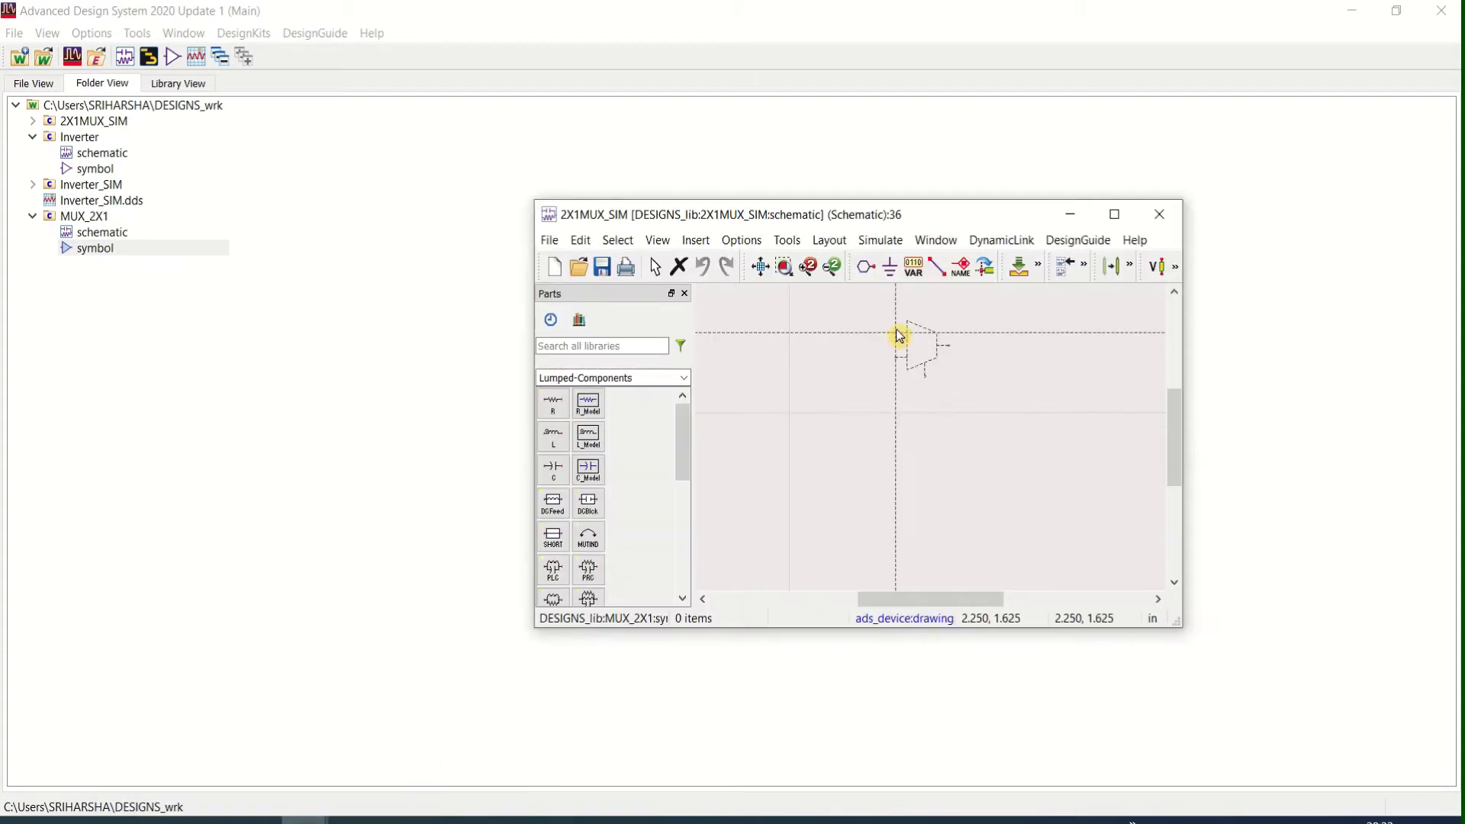
pyautogui.click(853, 409)
pyautogui.press('Escape')
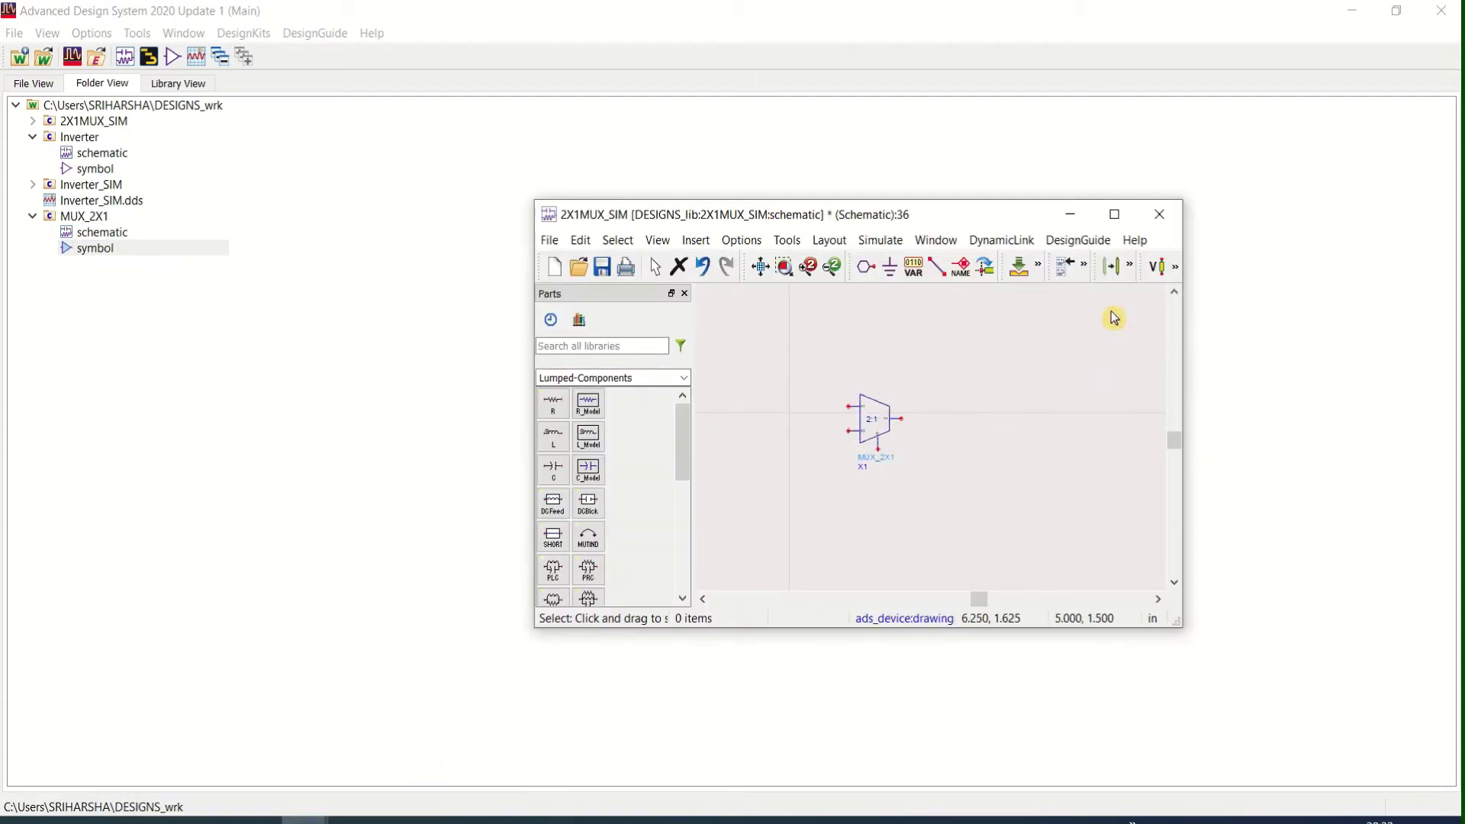
pyautogui.click(1115, 215)
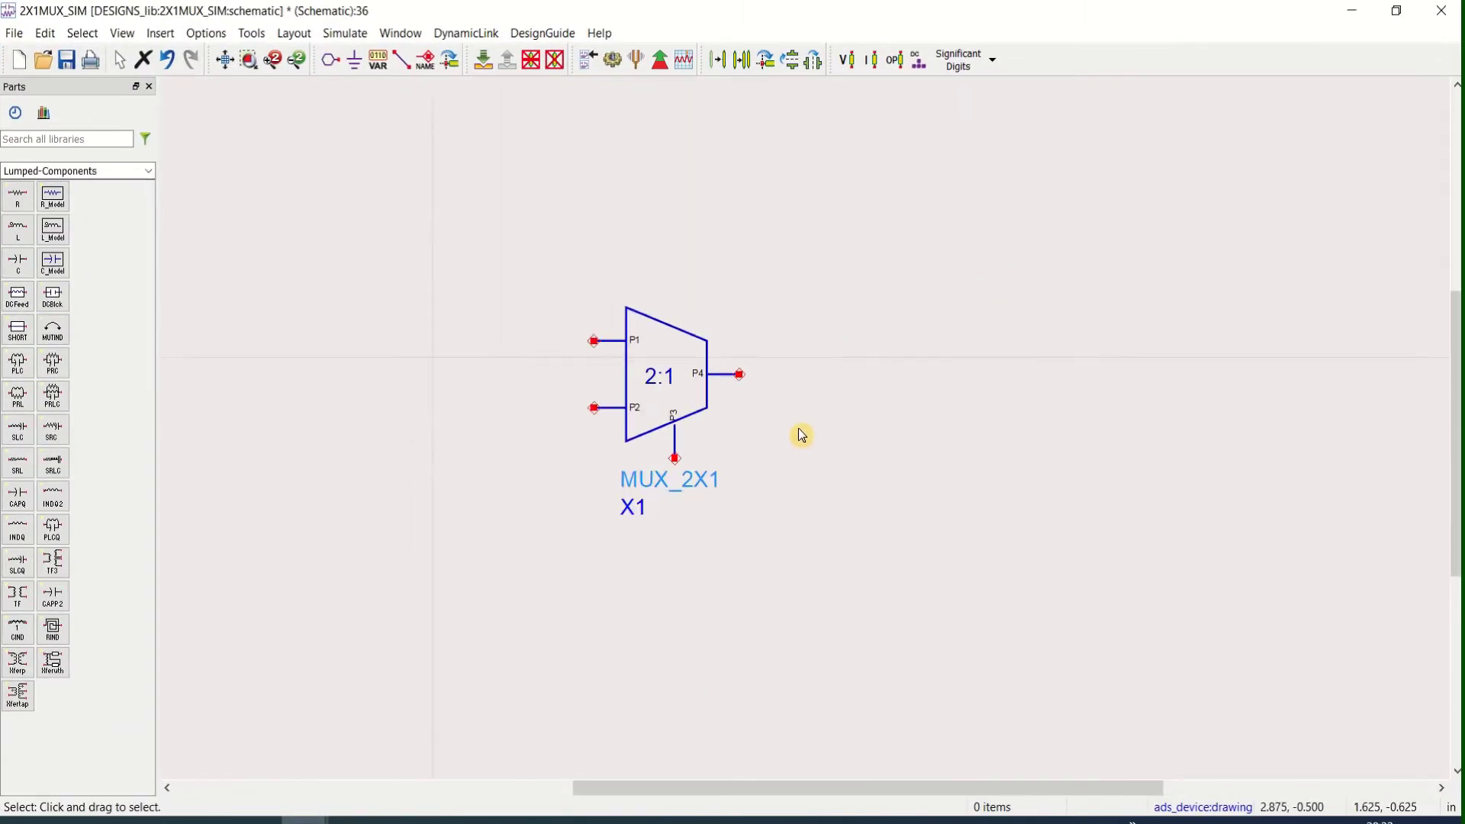
# Push into the MUX_2X1 instance to examine its internal schematic, and return to the 2X1MUX_SIM level.
pyautogui.scroll(1, 690, 366)
pyautogui.scroll(1, 752, 324)
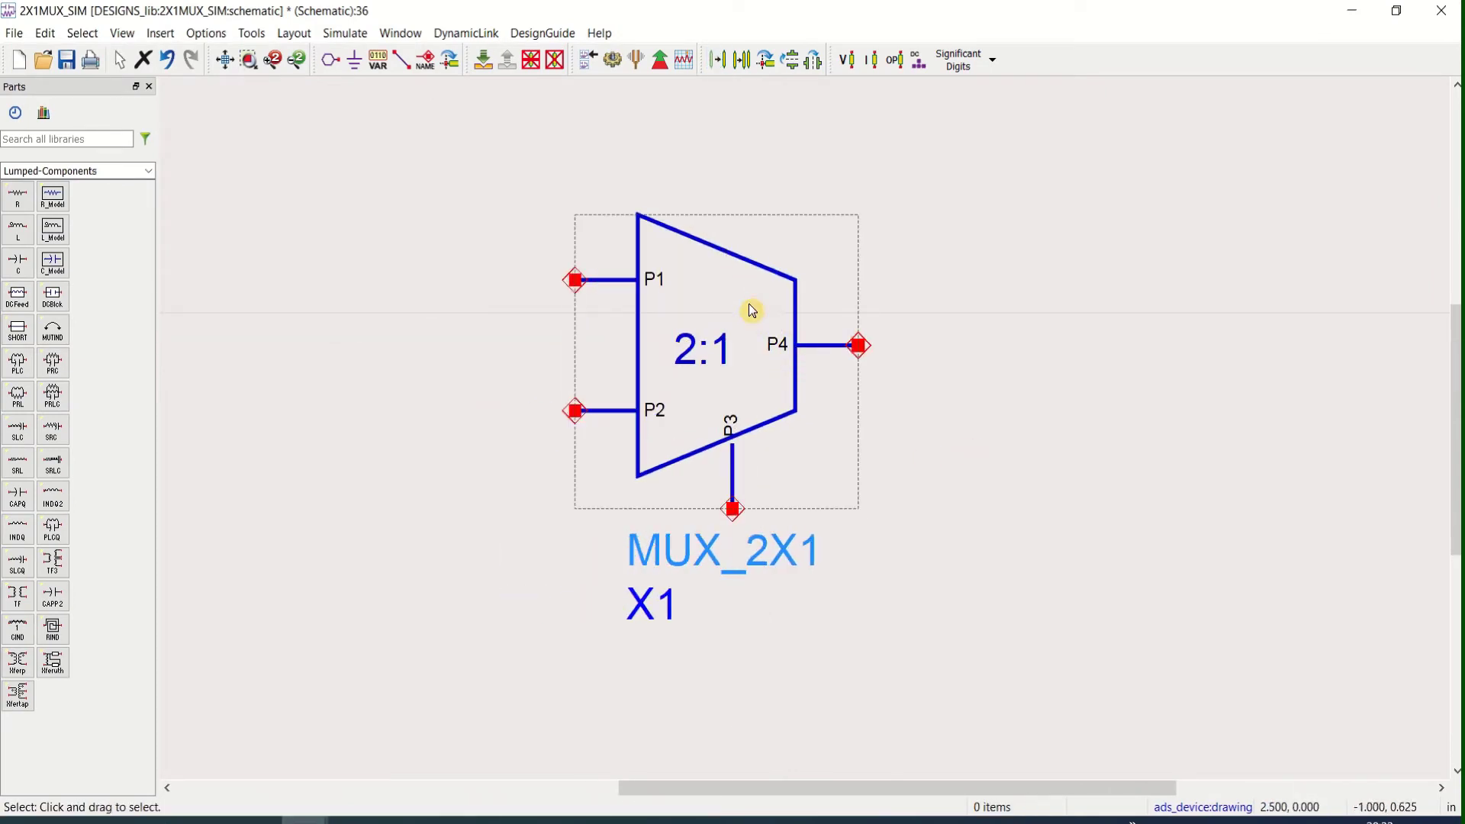
pyautogui.click(752, 311)
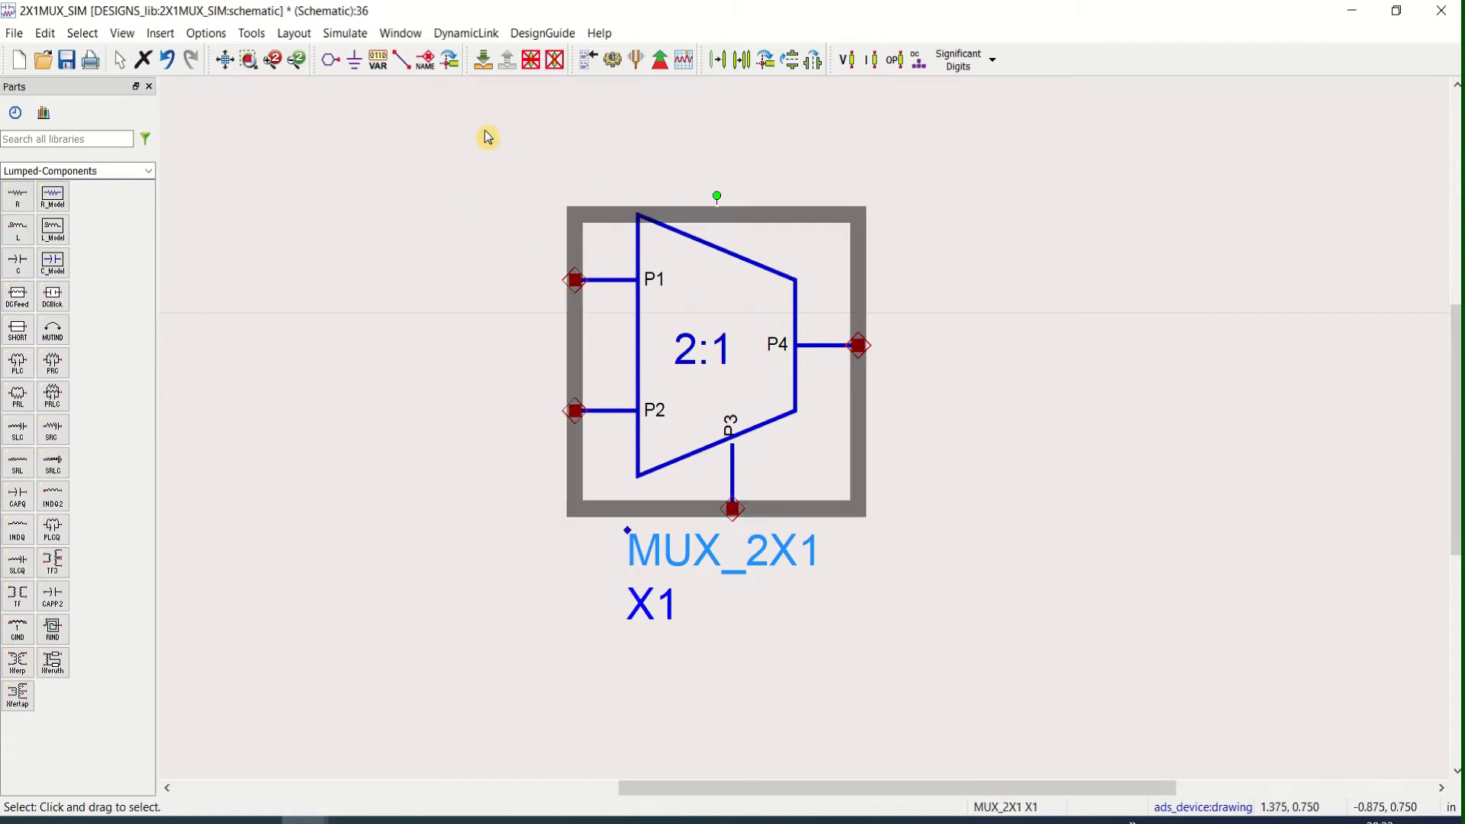
pyautogui.click(485, 66)
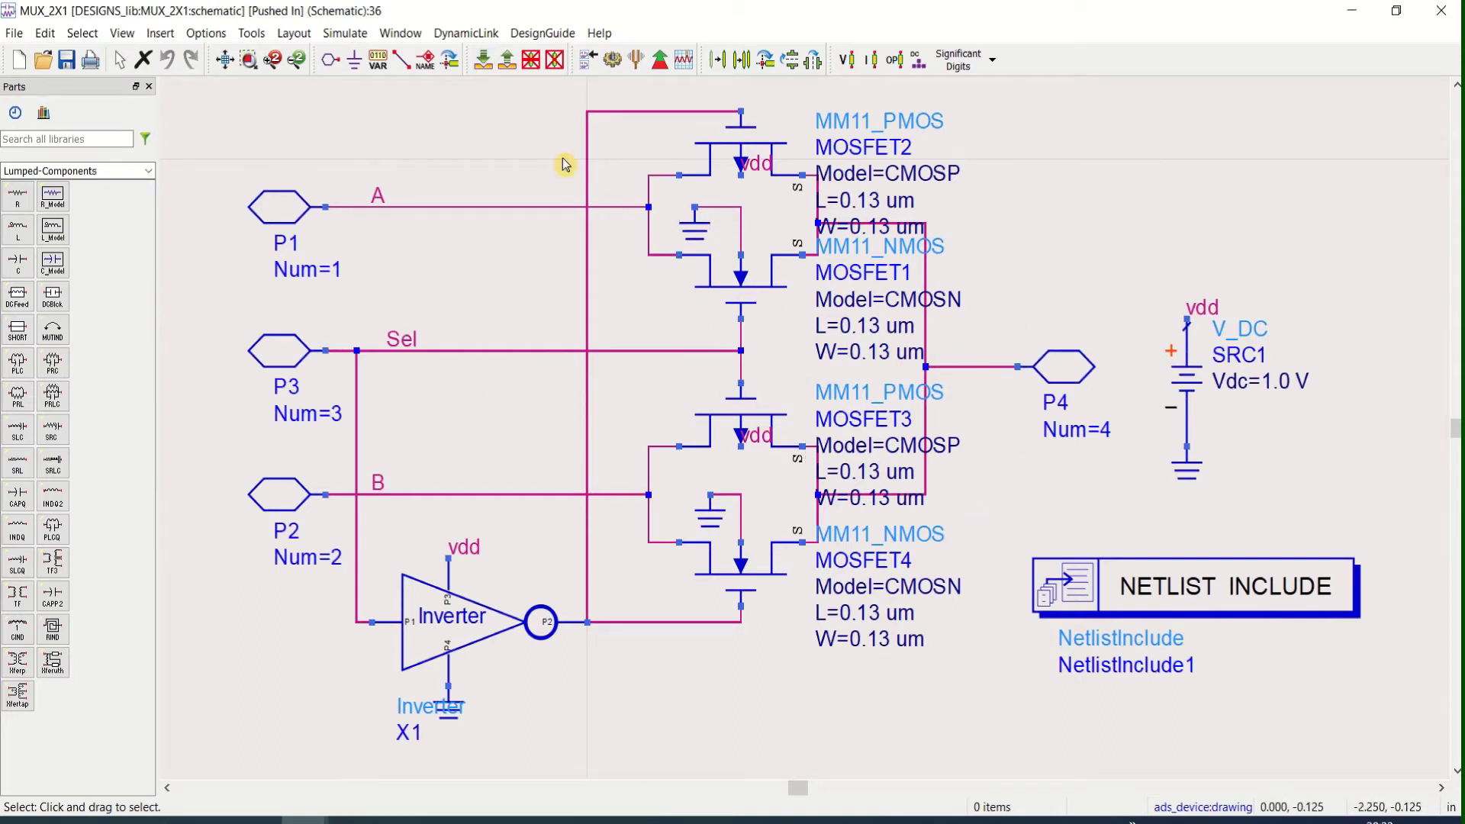
pyautogui.click(508, 64)
pyautogui.click(1183, 451)
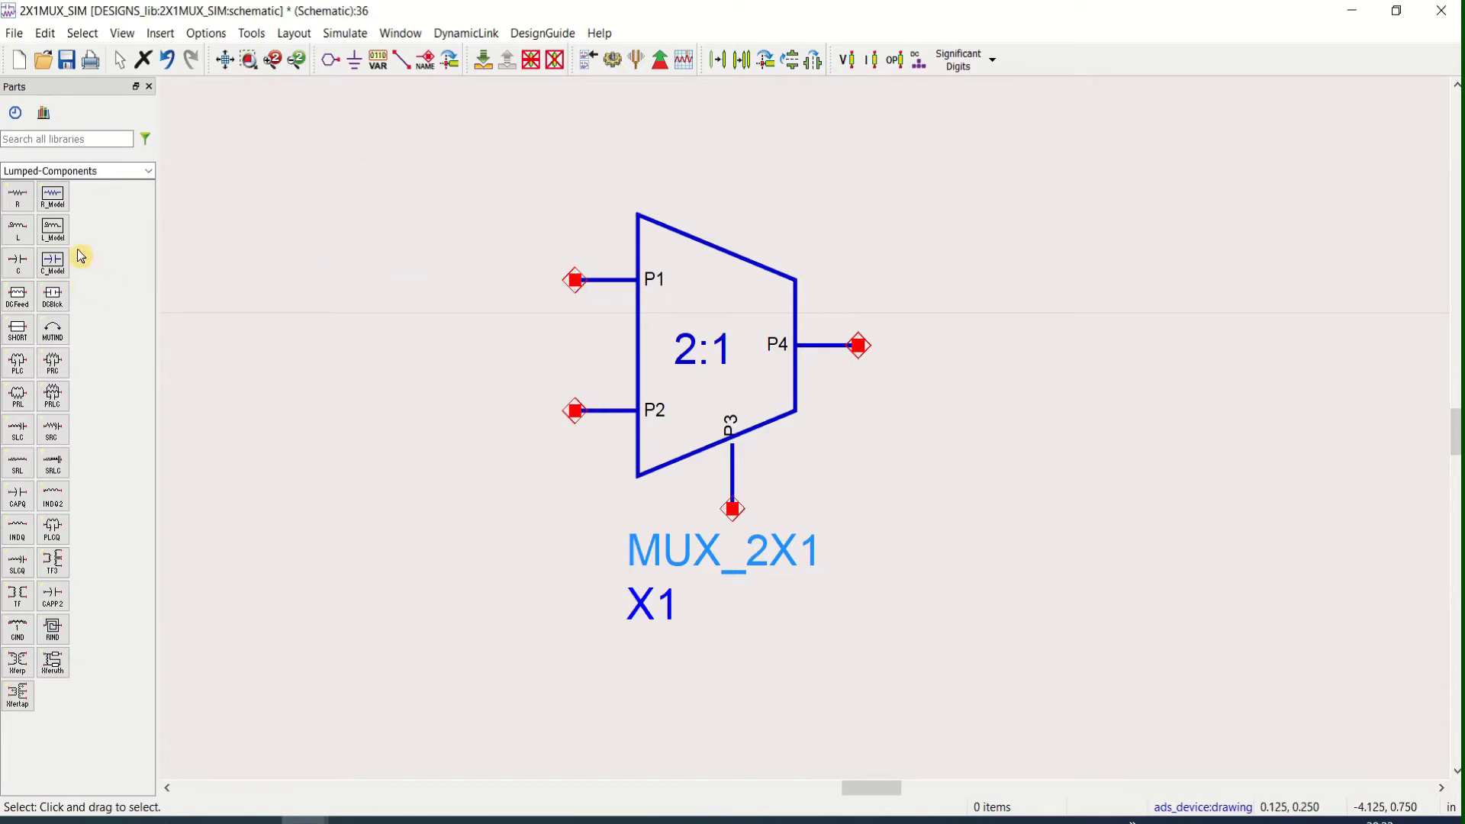
# Place two VtPulse voltage sources from the Sources-Time Domain palette, one beside the multiplexer's inputs and one below it.
pyautogui.click(149, 171)
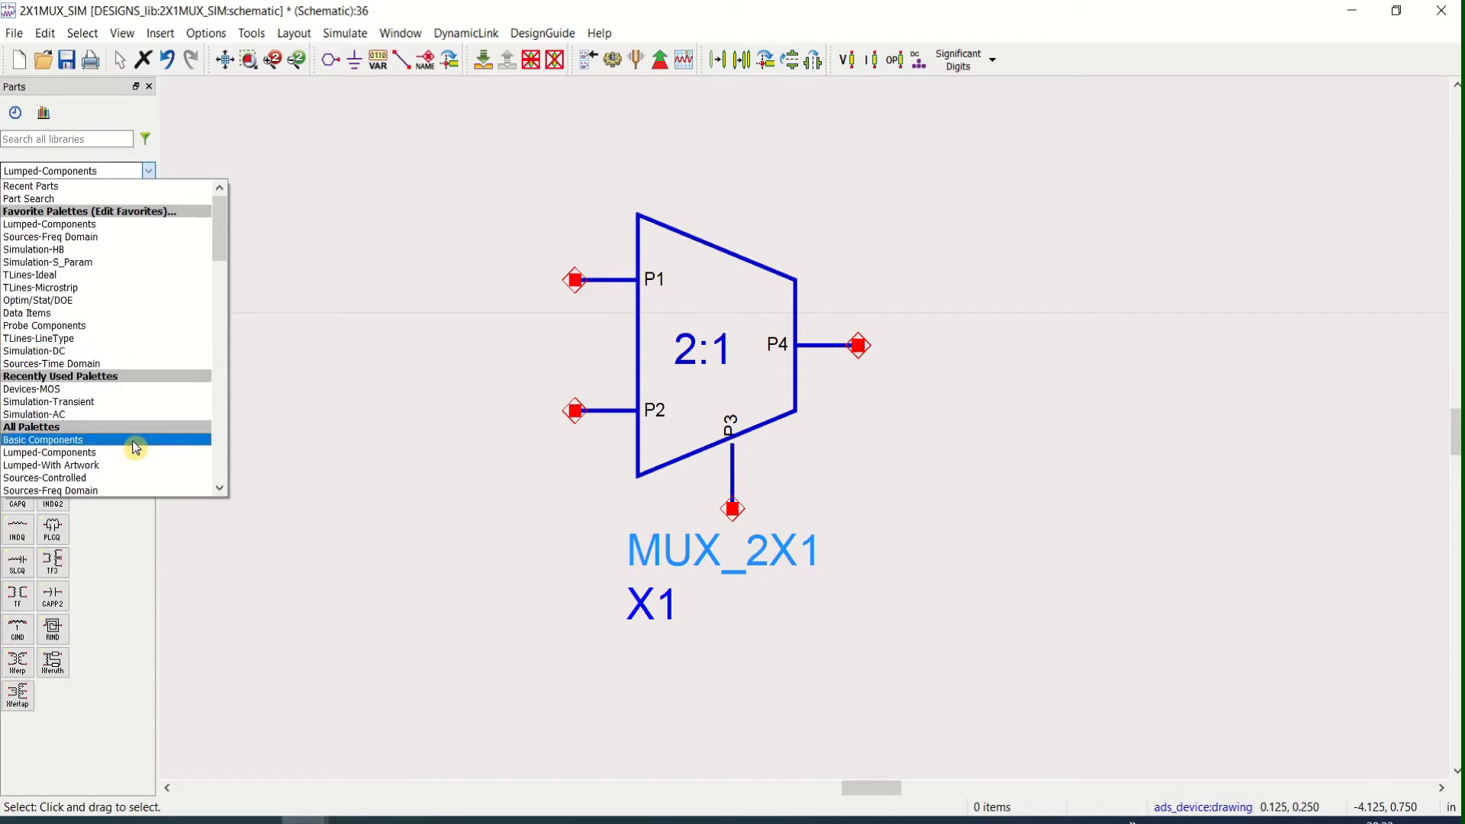
pyautogui.scroll(-1, 133, 457)
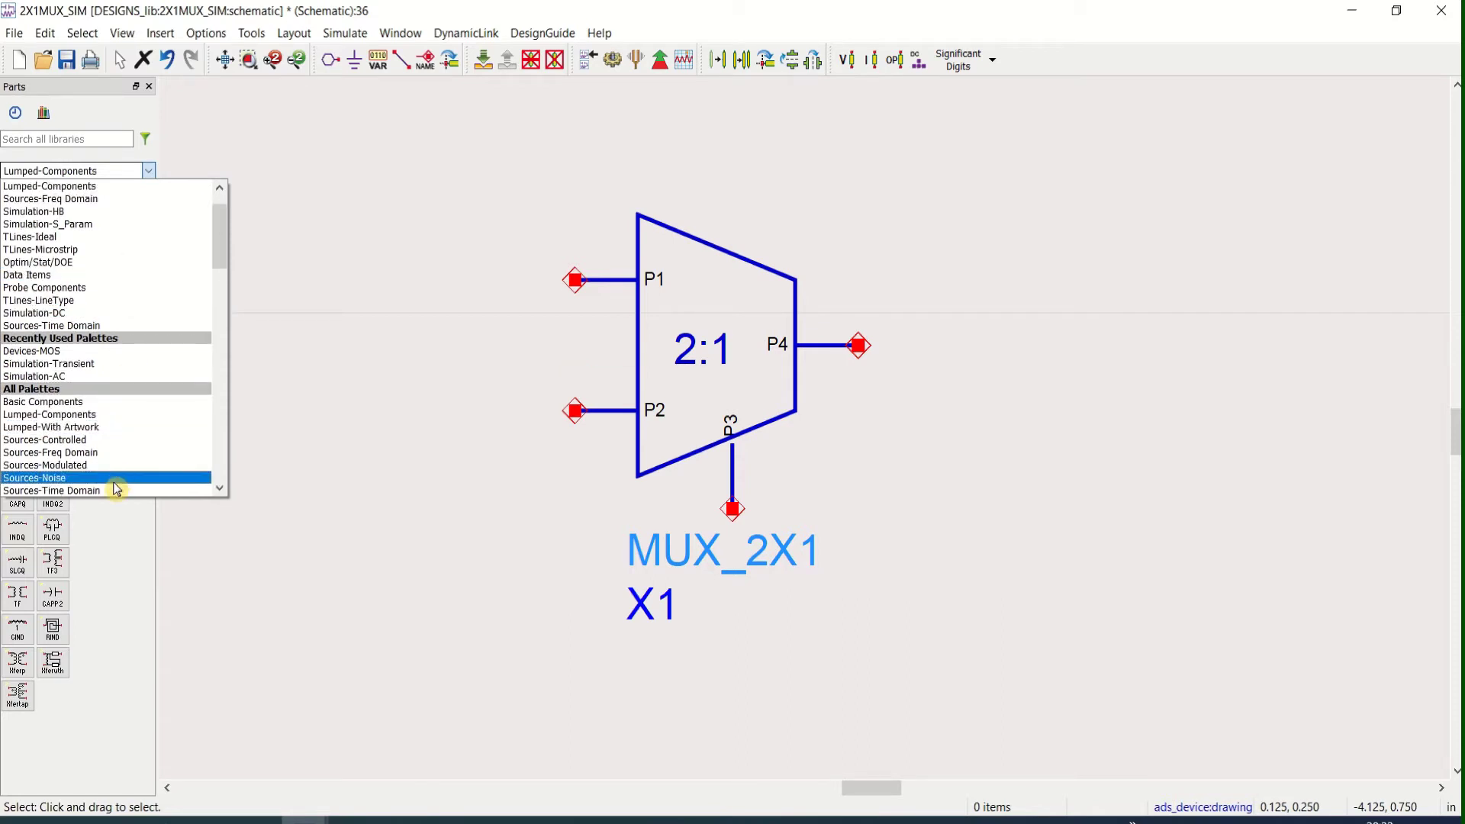
pyautogui.click(115, 490)
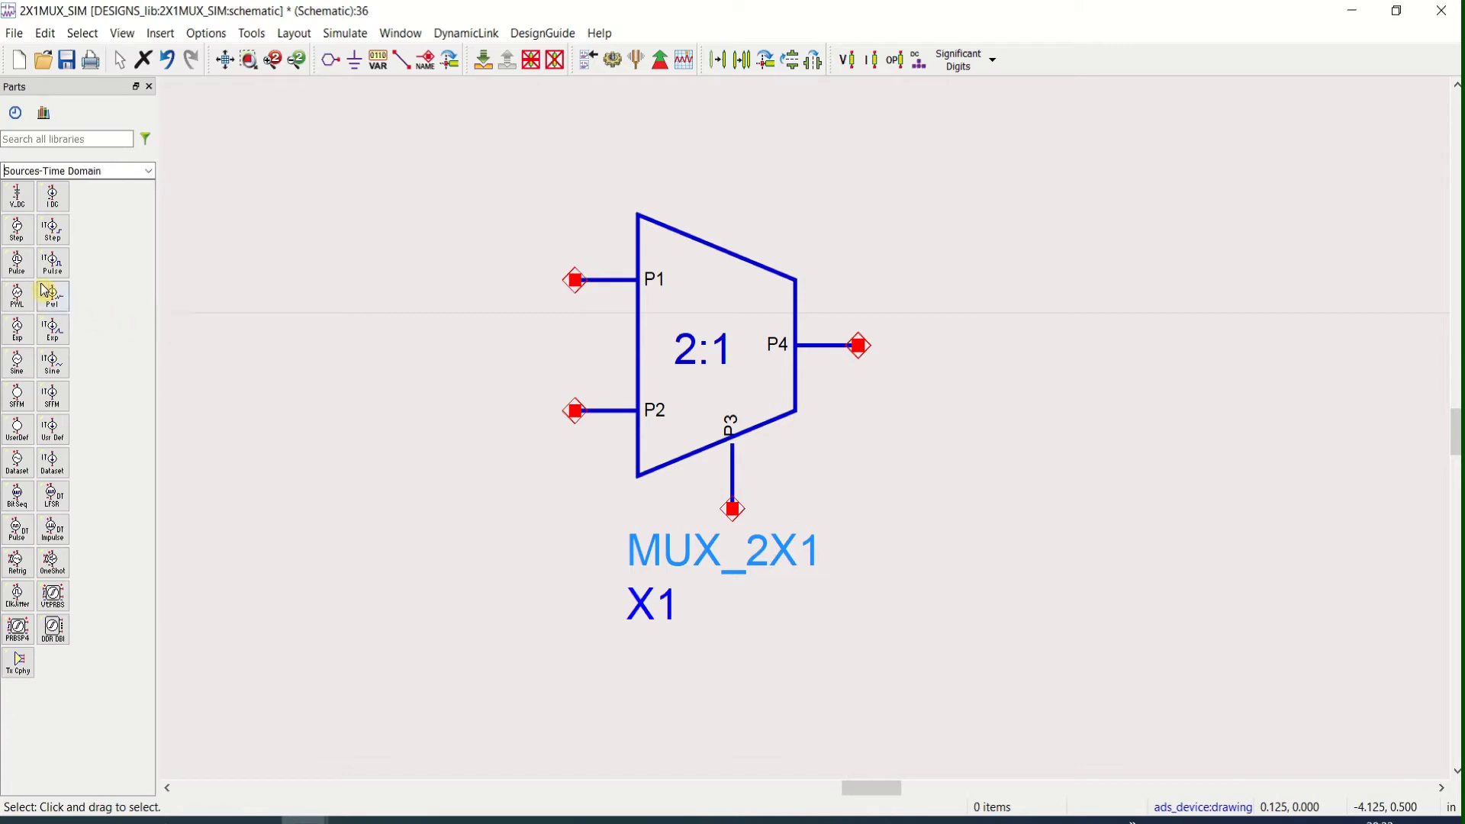
pyautogui.click(18, 263)
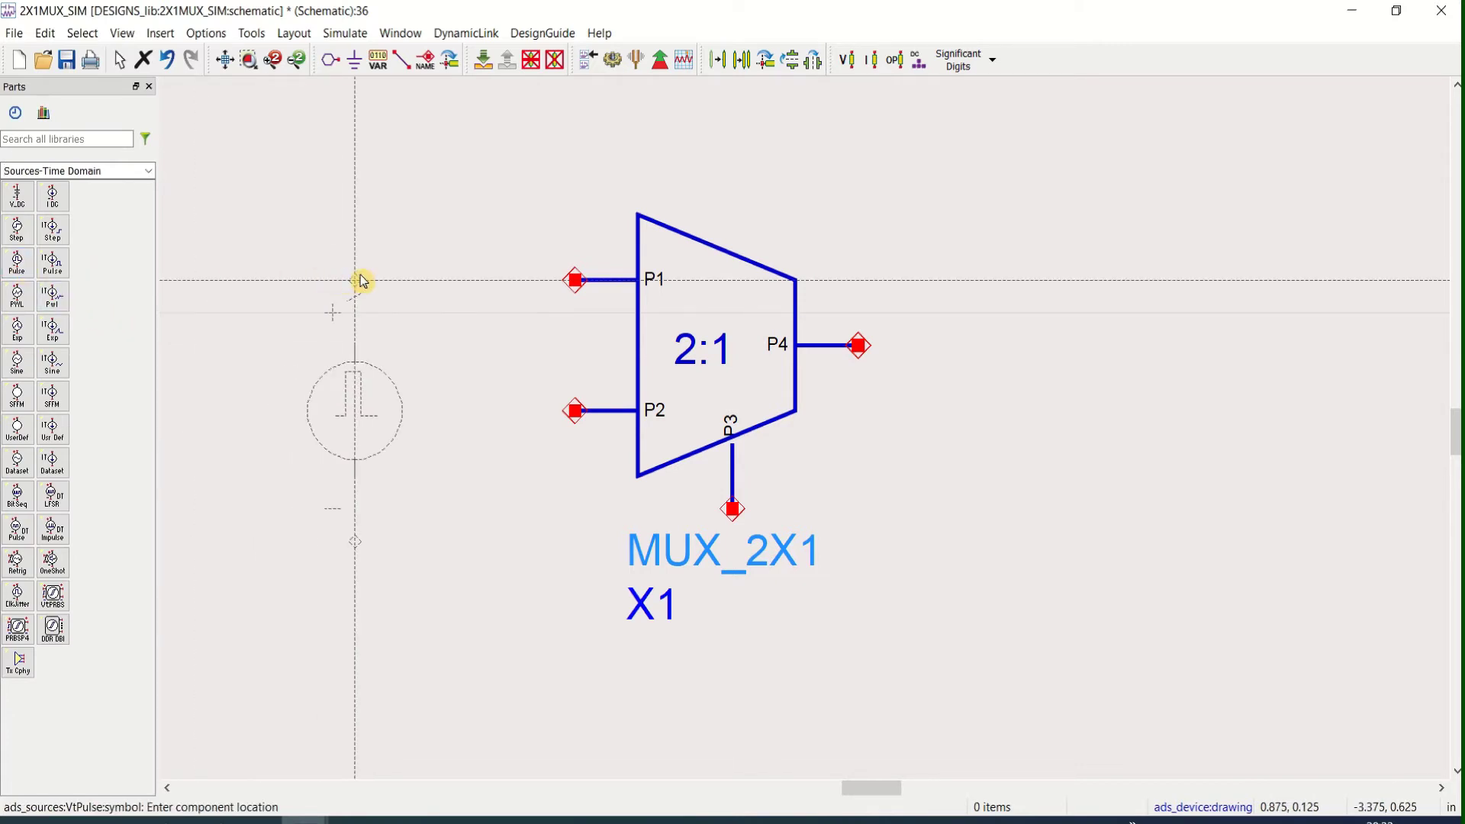
pyautogui.click(362, 280)
pyautogui.hotkey('shift', 'z')
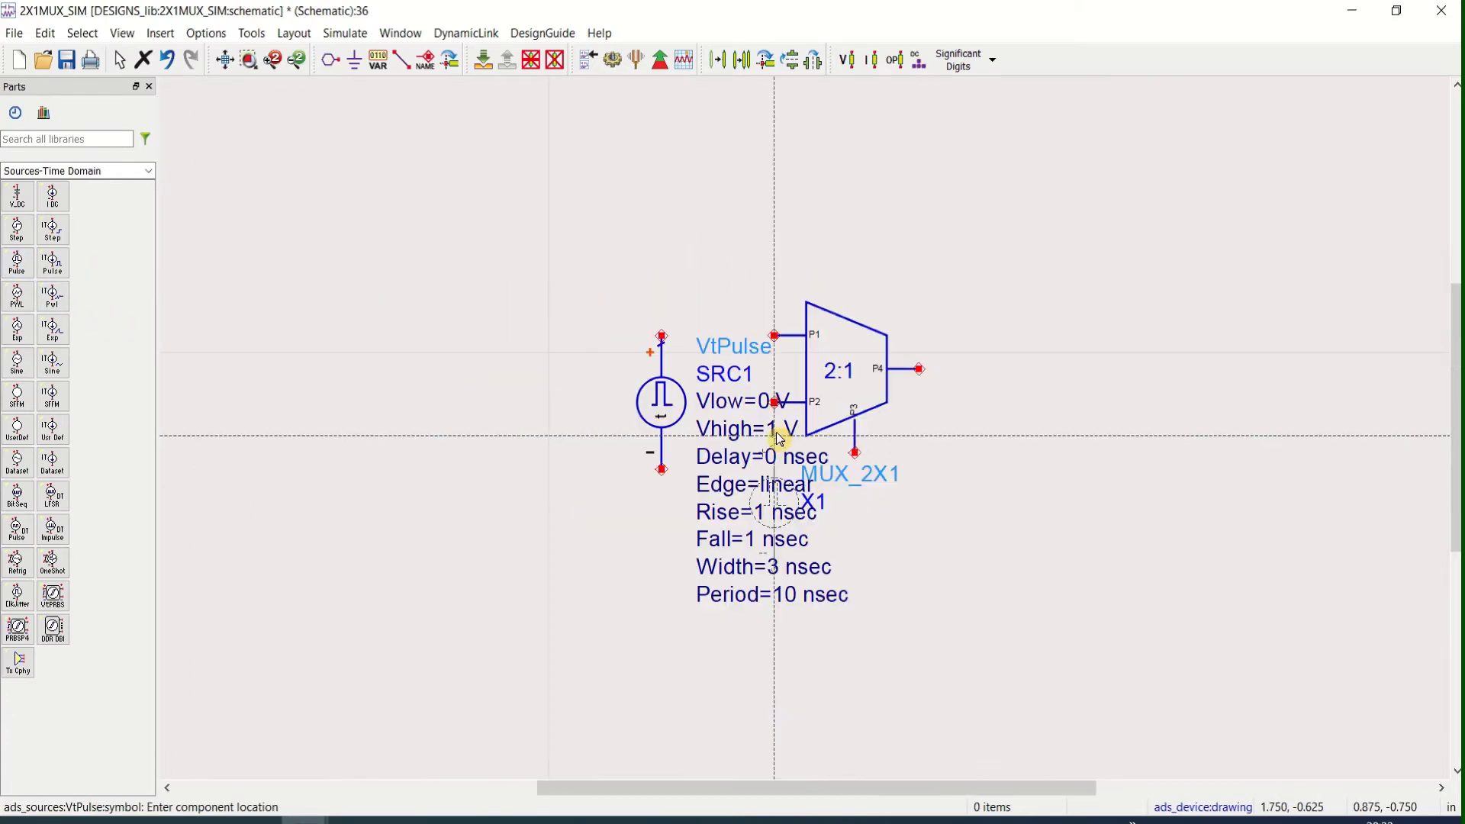
pyautogui.click(646, 591)
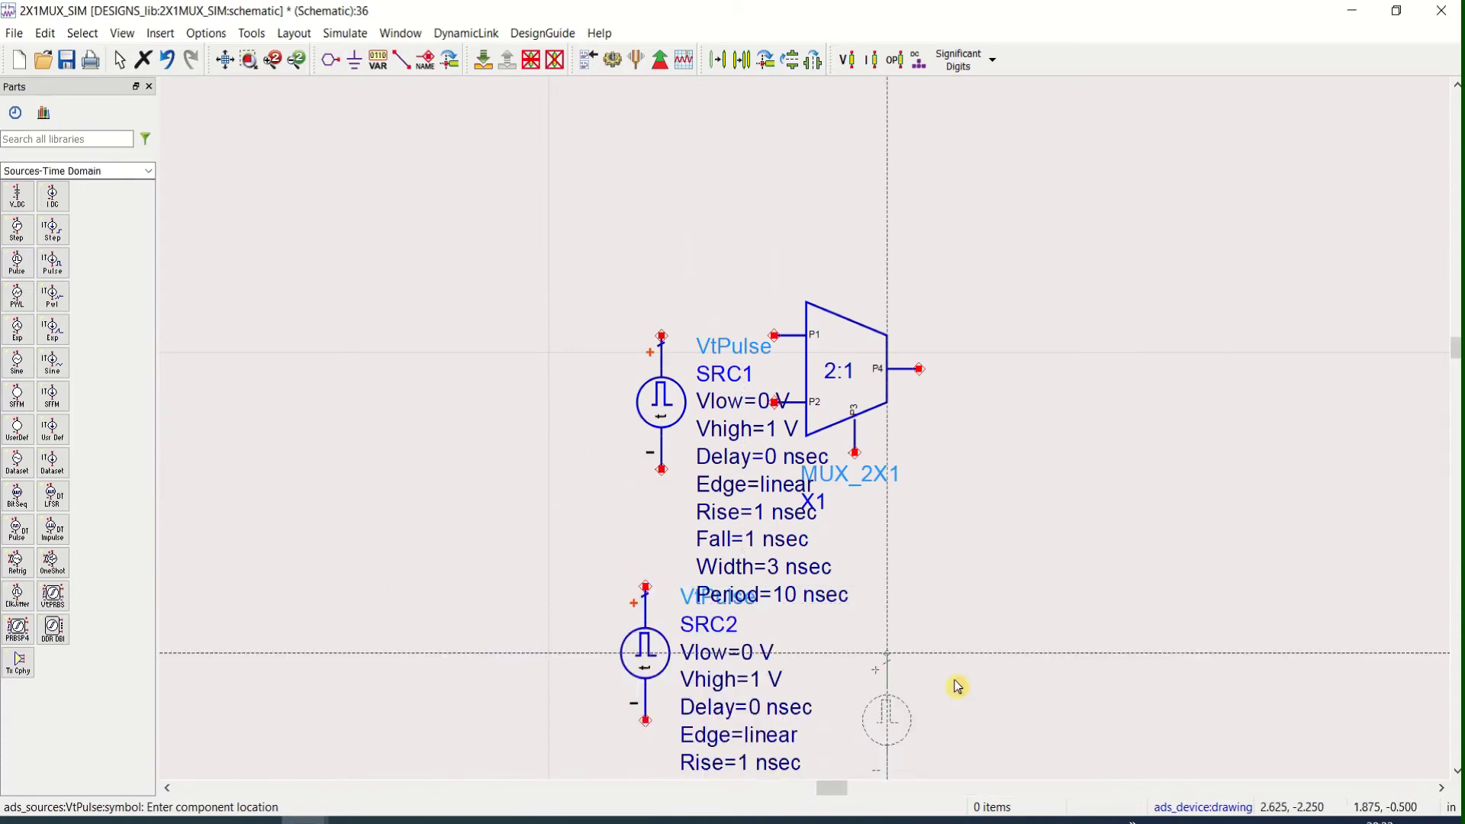
pyautogui.press('Escape')
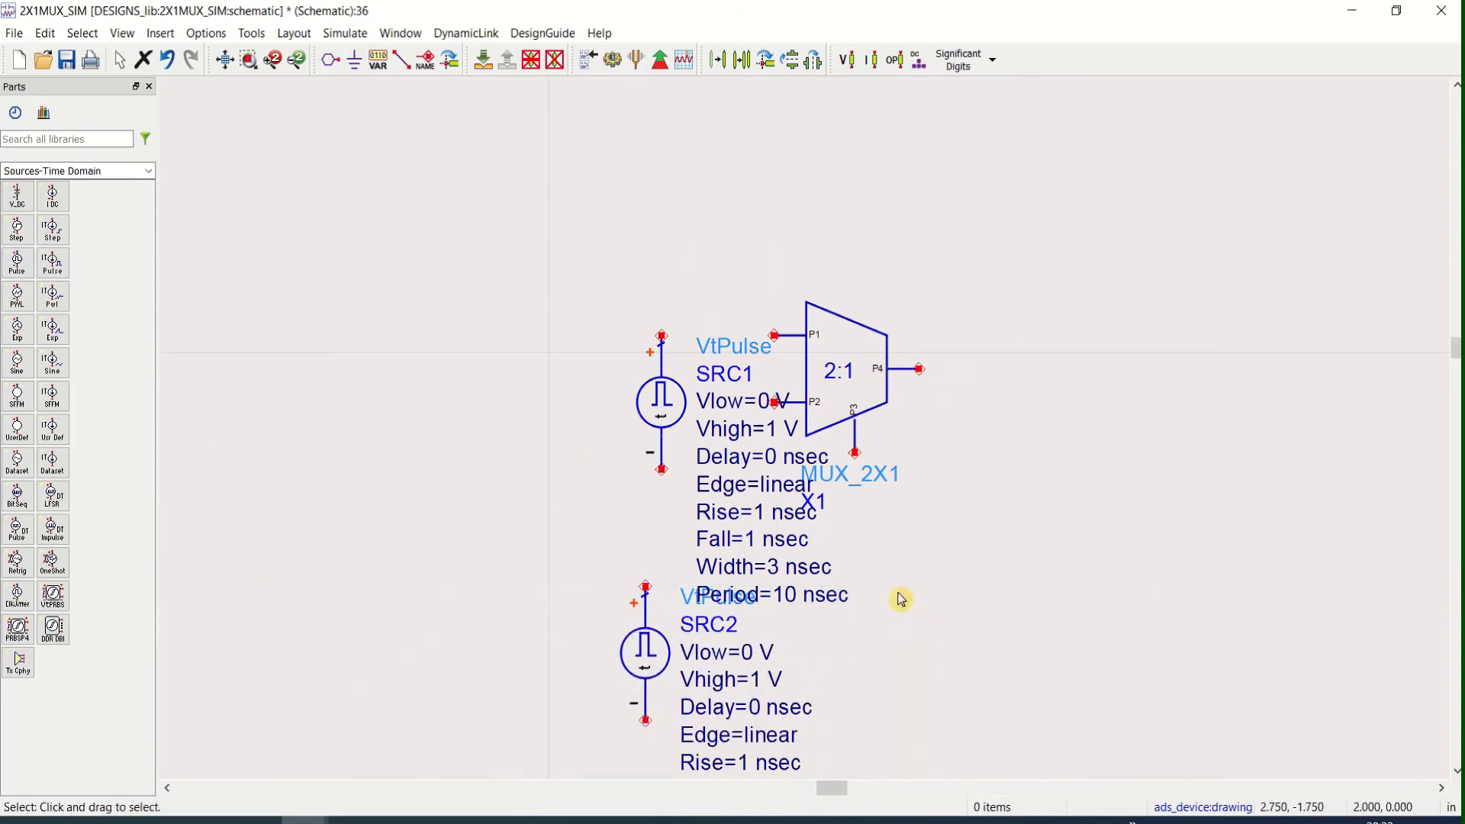
# Move the upper pulse source well to the left of the multiplexer and raise the lower one into the space between them.
pyautogui.moveTo(685, 409); pyautogui.dragTo(410, 409)
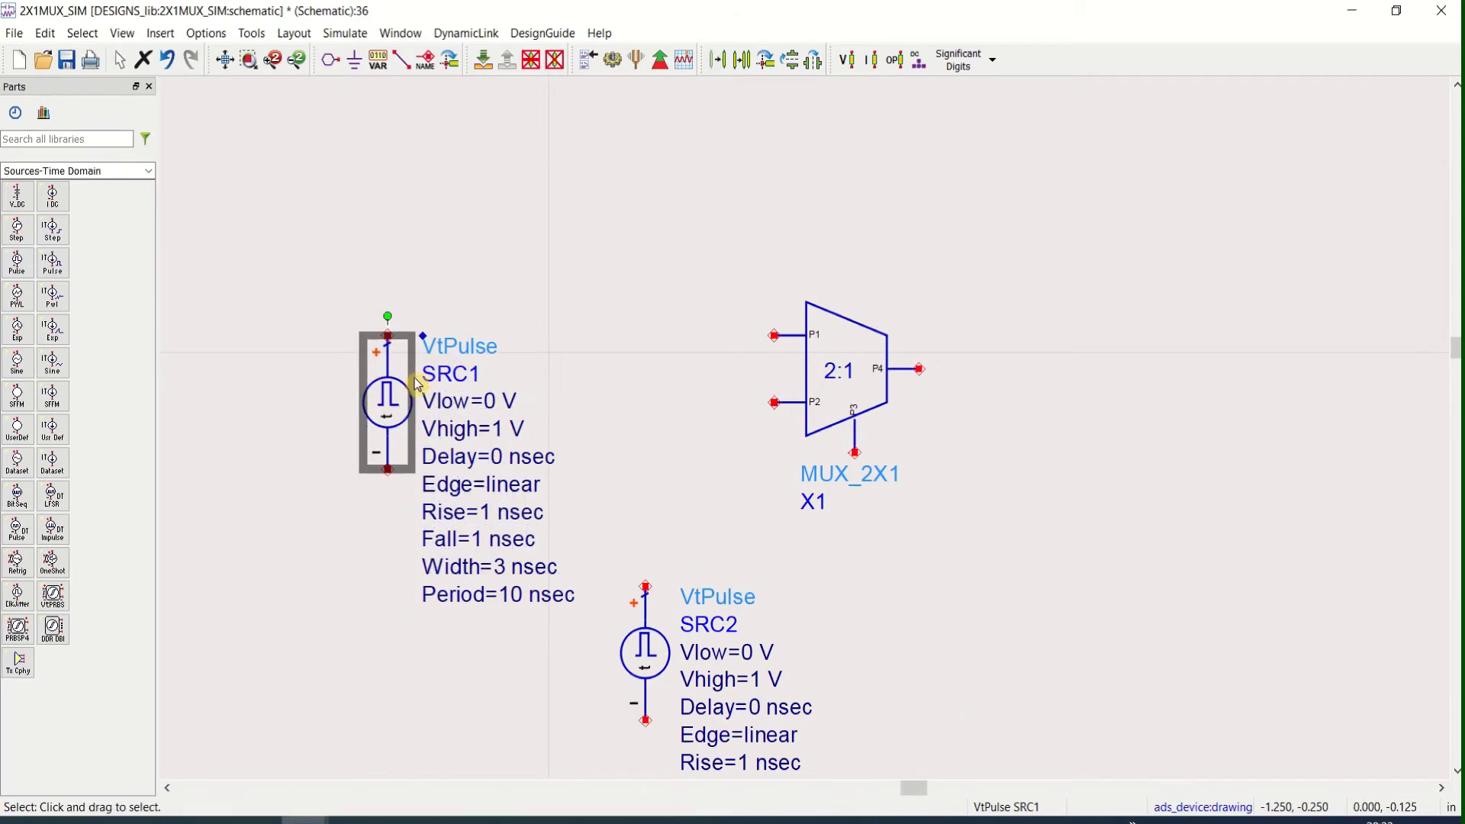
pyautogui.moveTo(644, 652); pyautogui.dragTo(615, 528)
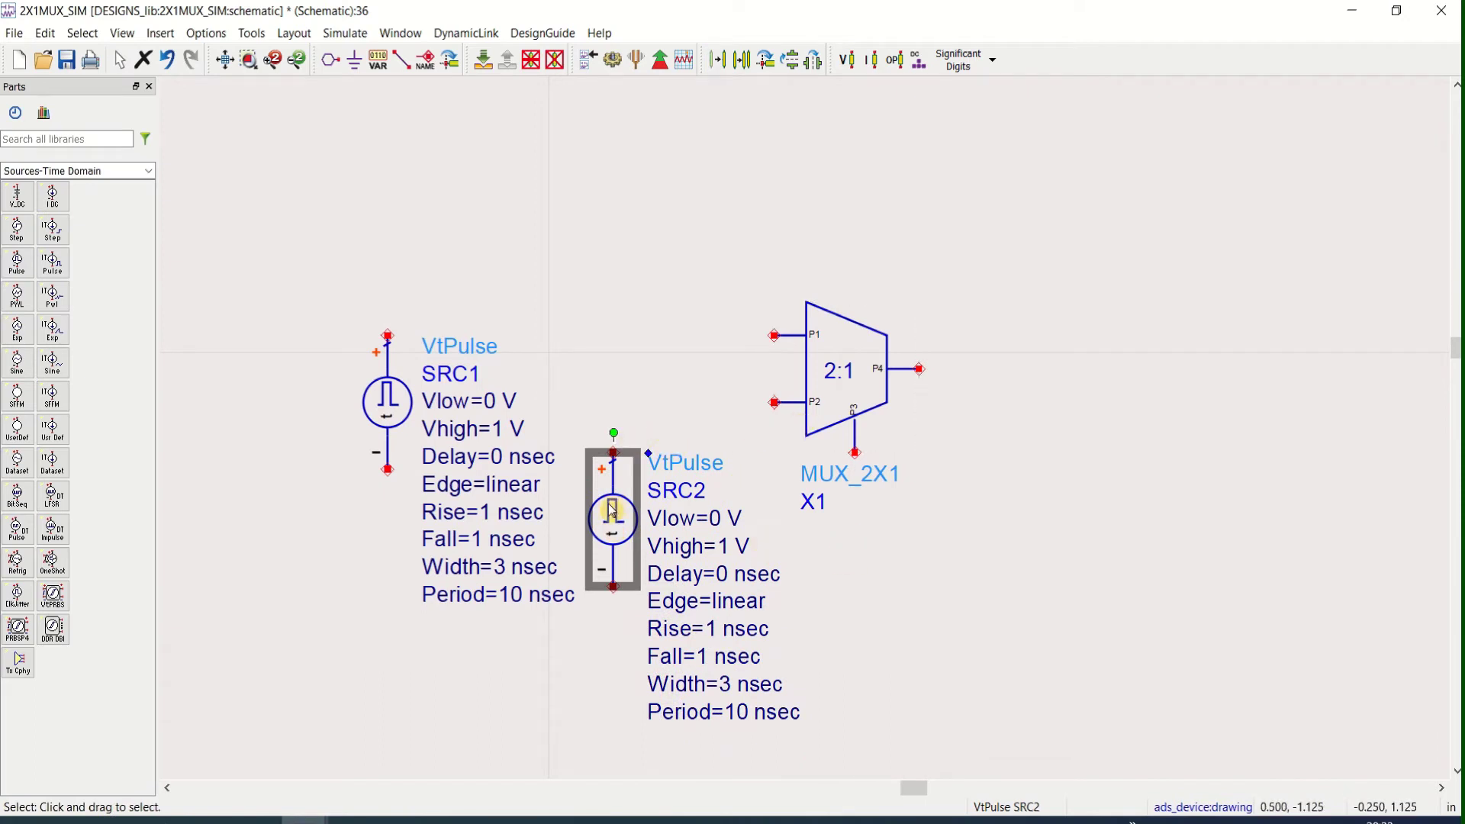
pyautogui.click(1156, 649)
# Copy the second pulse source and paste the duplicate directly below the multiplexer's P3 select pin.
pyautogui.click(607, 527)
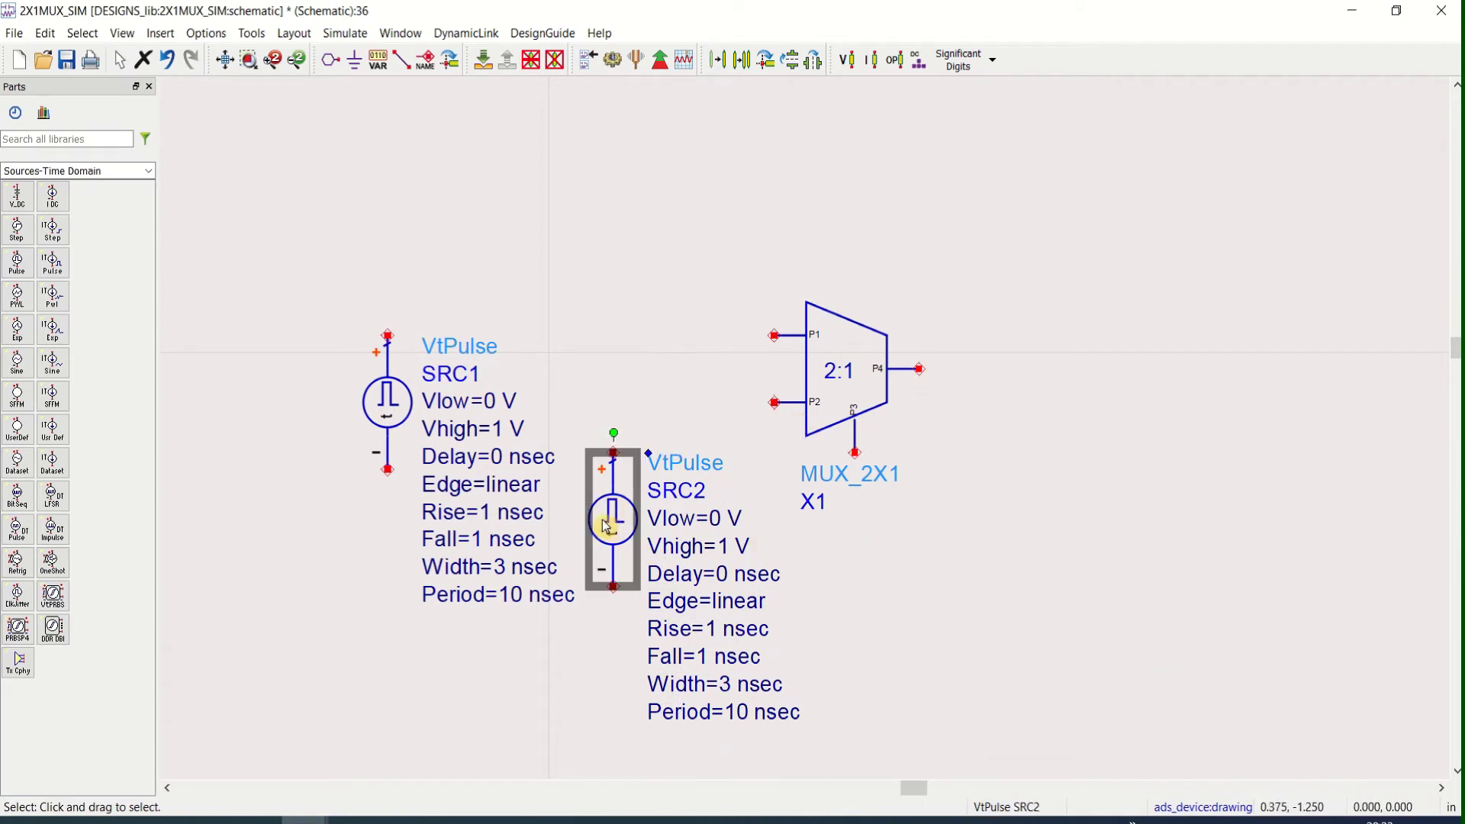
pyautogui.click(1028, 620)
pyautogui.hotkey('ctrl', 'v')
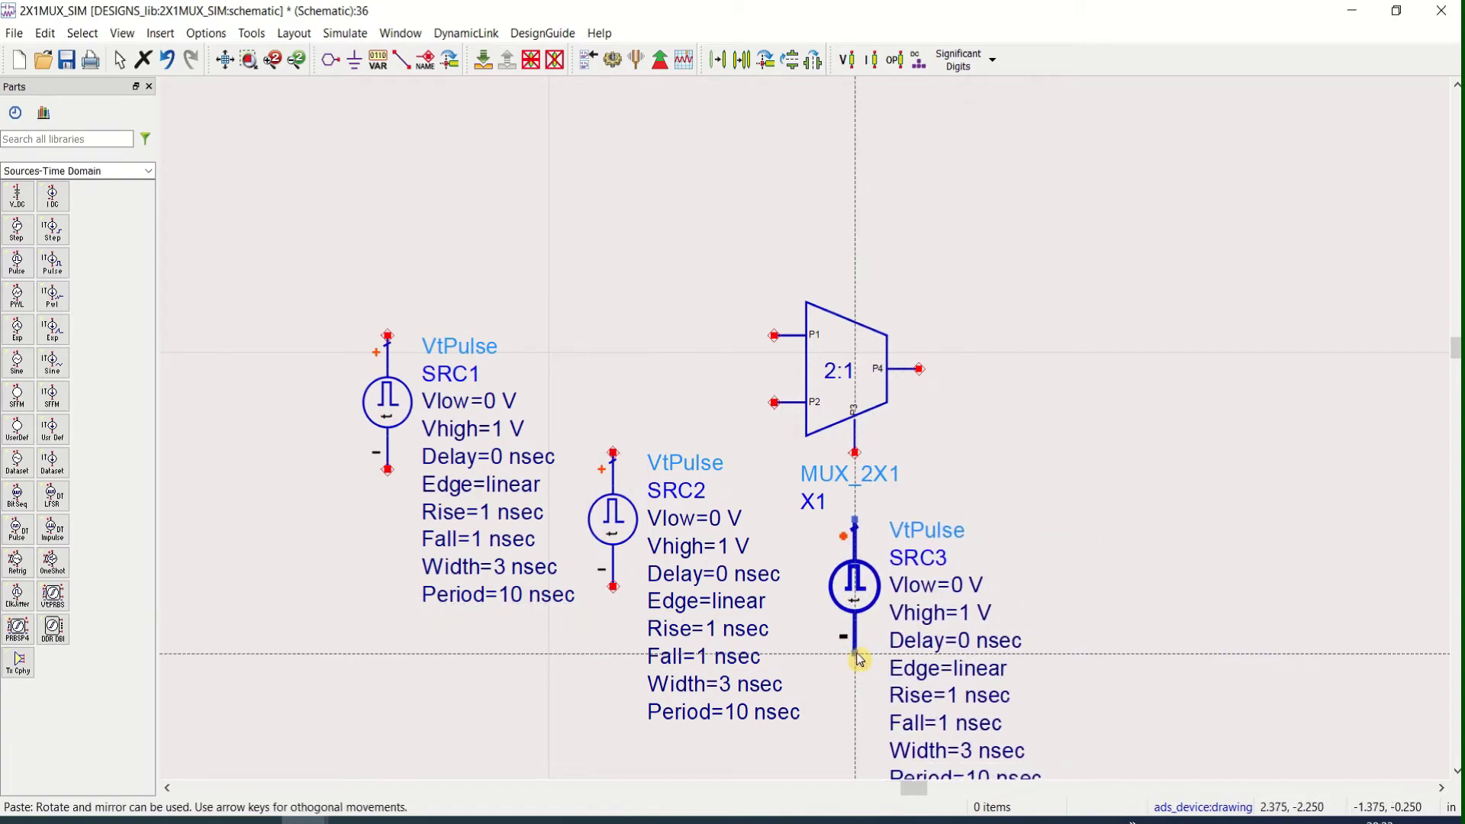
pyautogui.click(859, 658)
pyautogui.click(1103, 547)
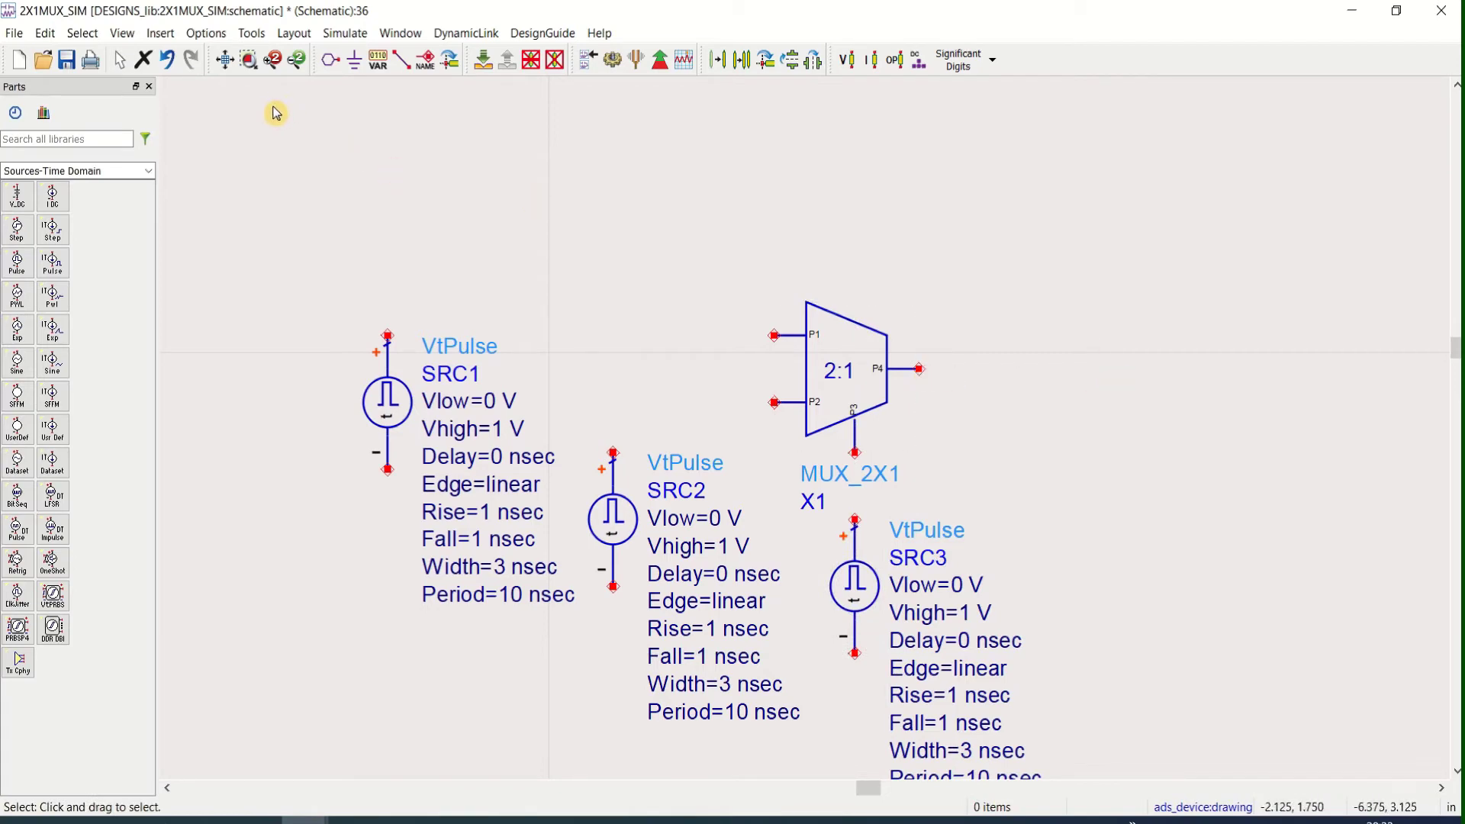
# Add a ground to the negative terminal of each of the three pulse sources.
pyautogui.click(225, 59)
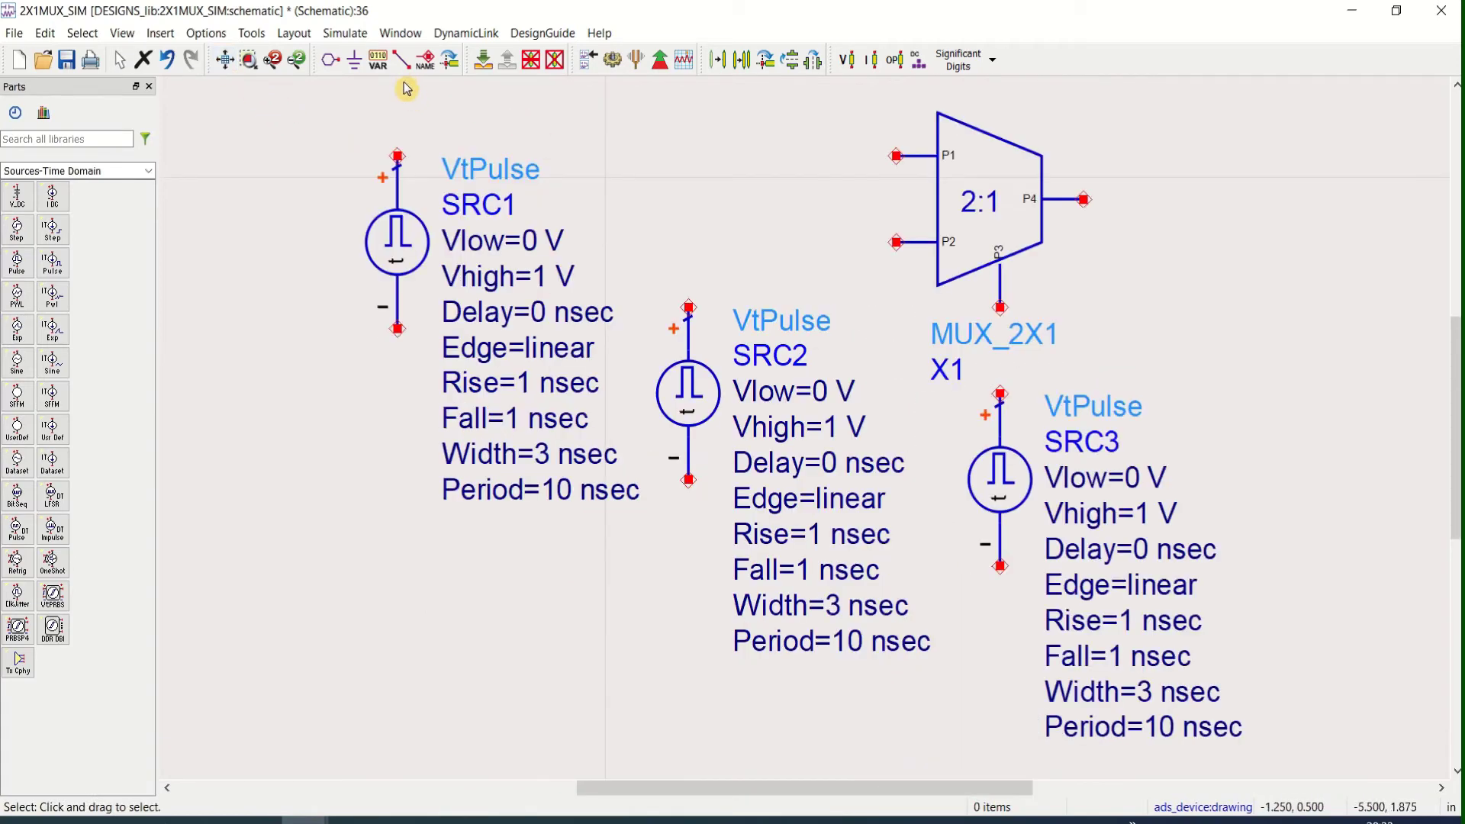
pyautogui.click(354, 60)
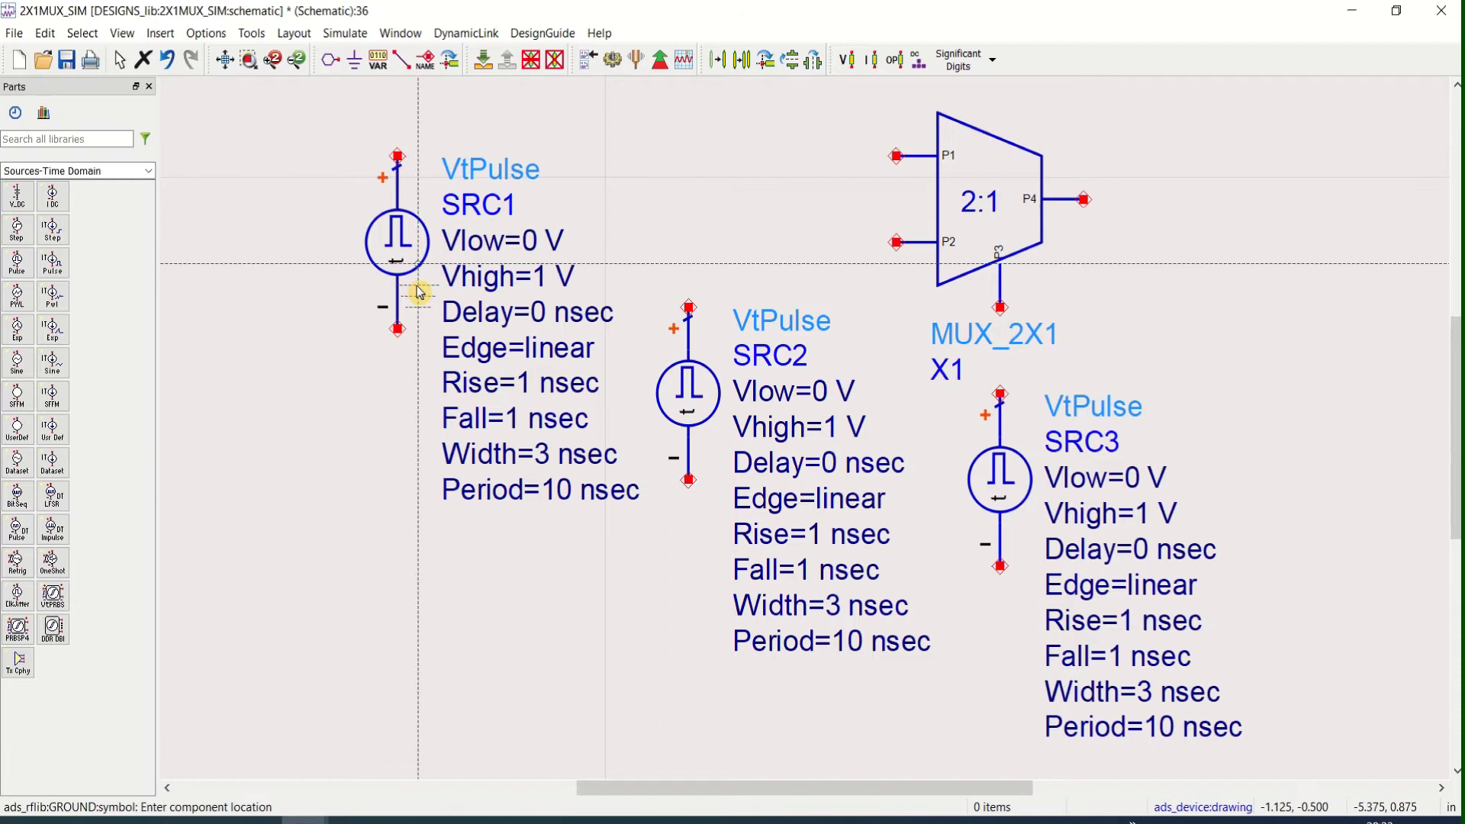
pyautogui.click(400, 335)
pyautogui.click(689, 484)
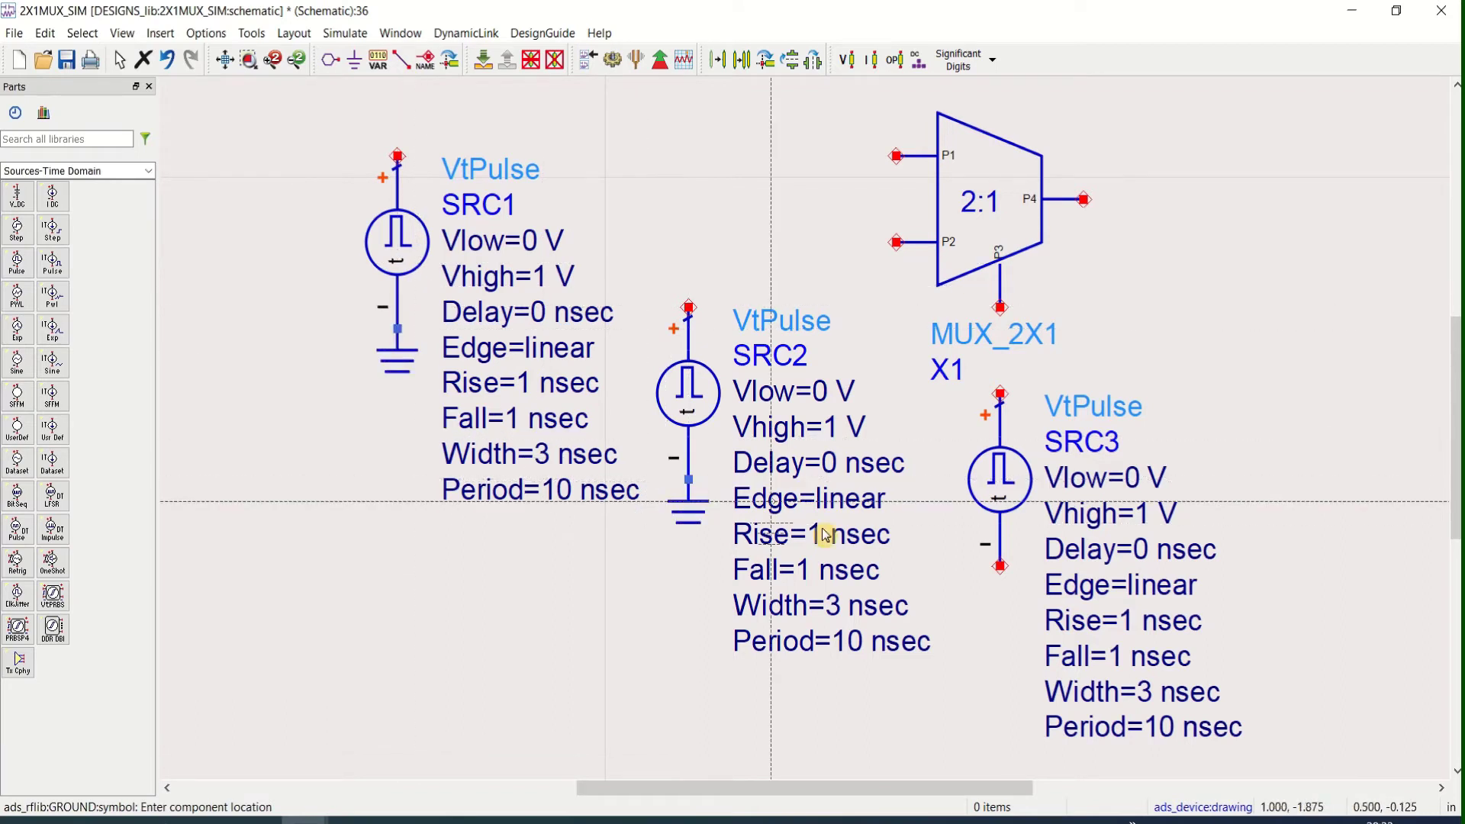
pyautogui.click(1005, 581)
pyautogui.press('Escape')
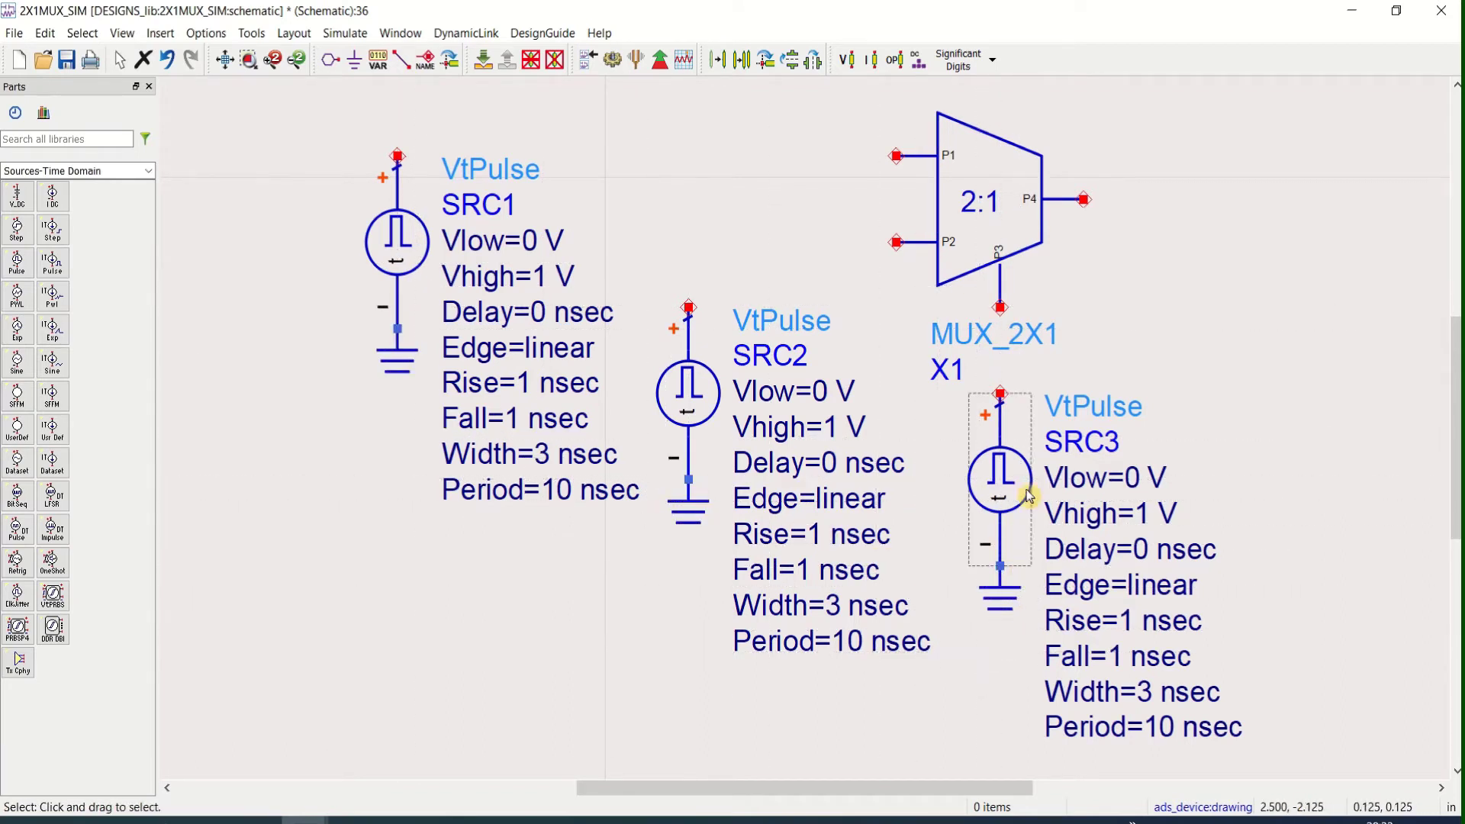
# Wire the positive terminals of the three pulse sources to multiplexer pins P1, P2 and P3 respectively.
pyautogui.click(403, 61)
pyautogui.click(896, 156)
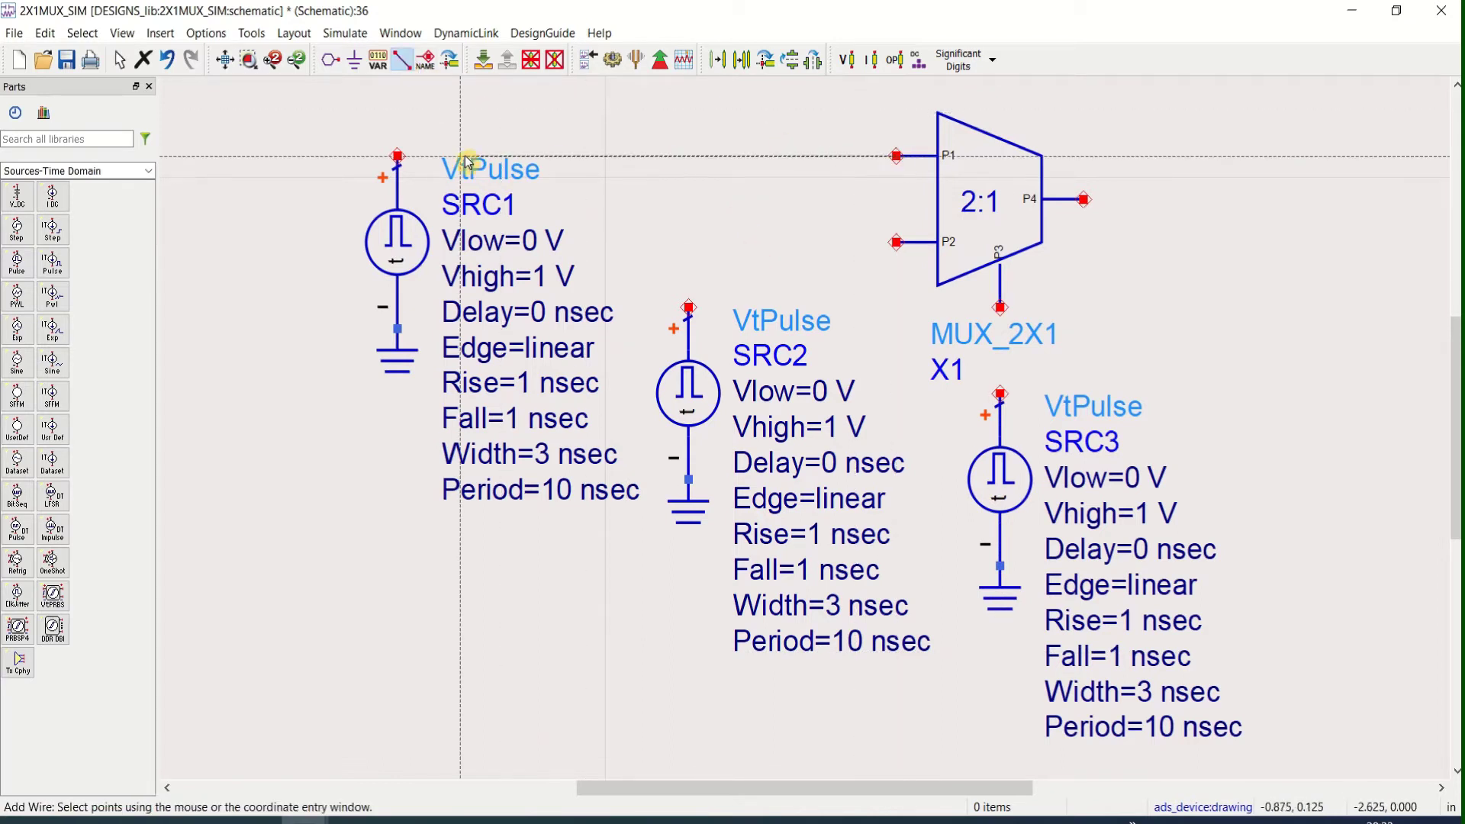
pyautogui.click(398, 156)
pyautogui.click(896, 243)
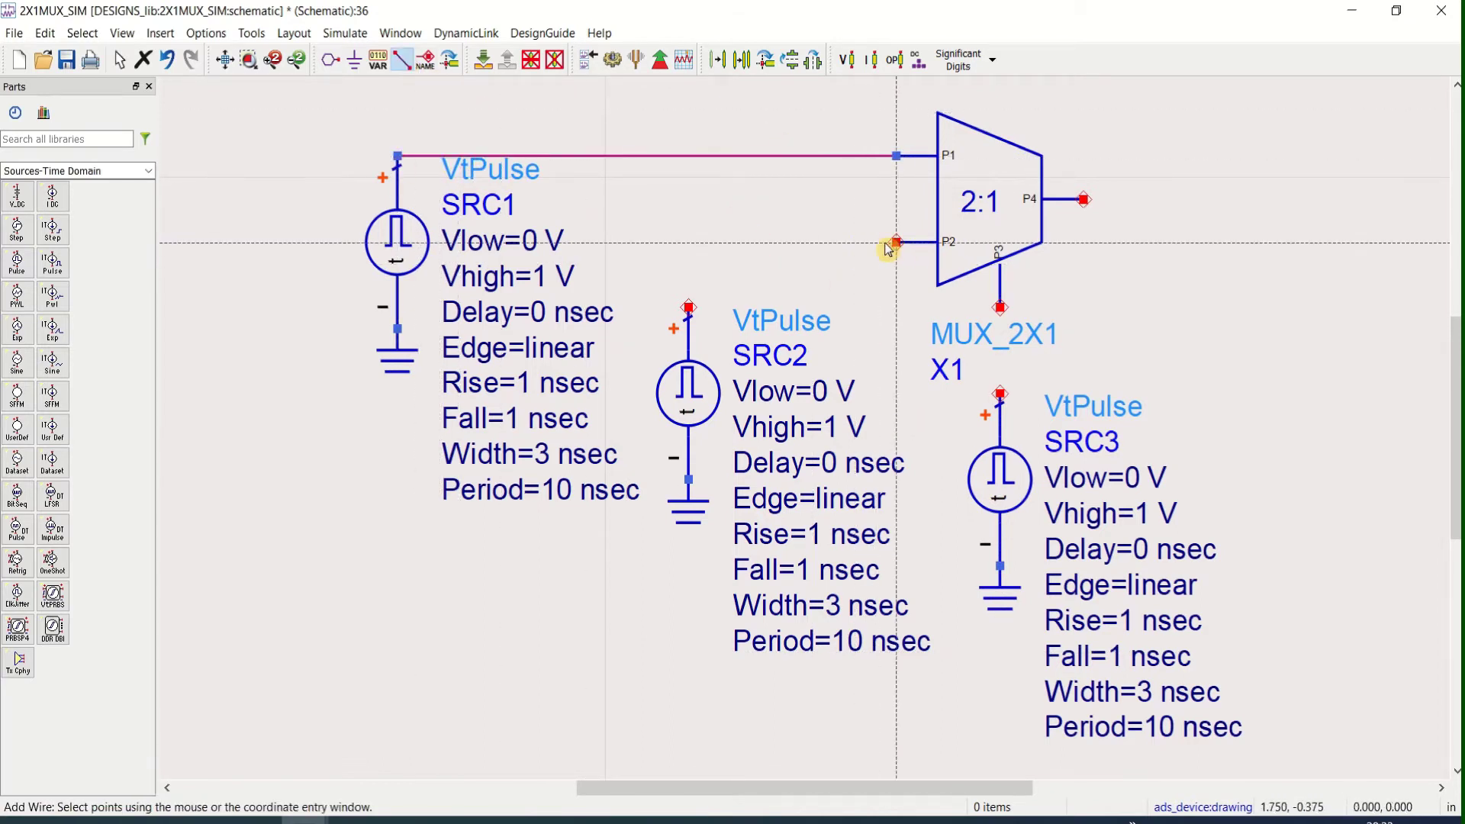
pyautogui.click(688, 242)
pyautogui.click(689, 308)
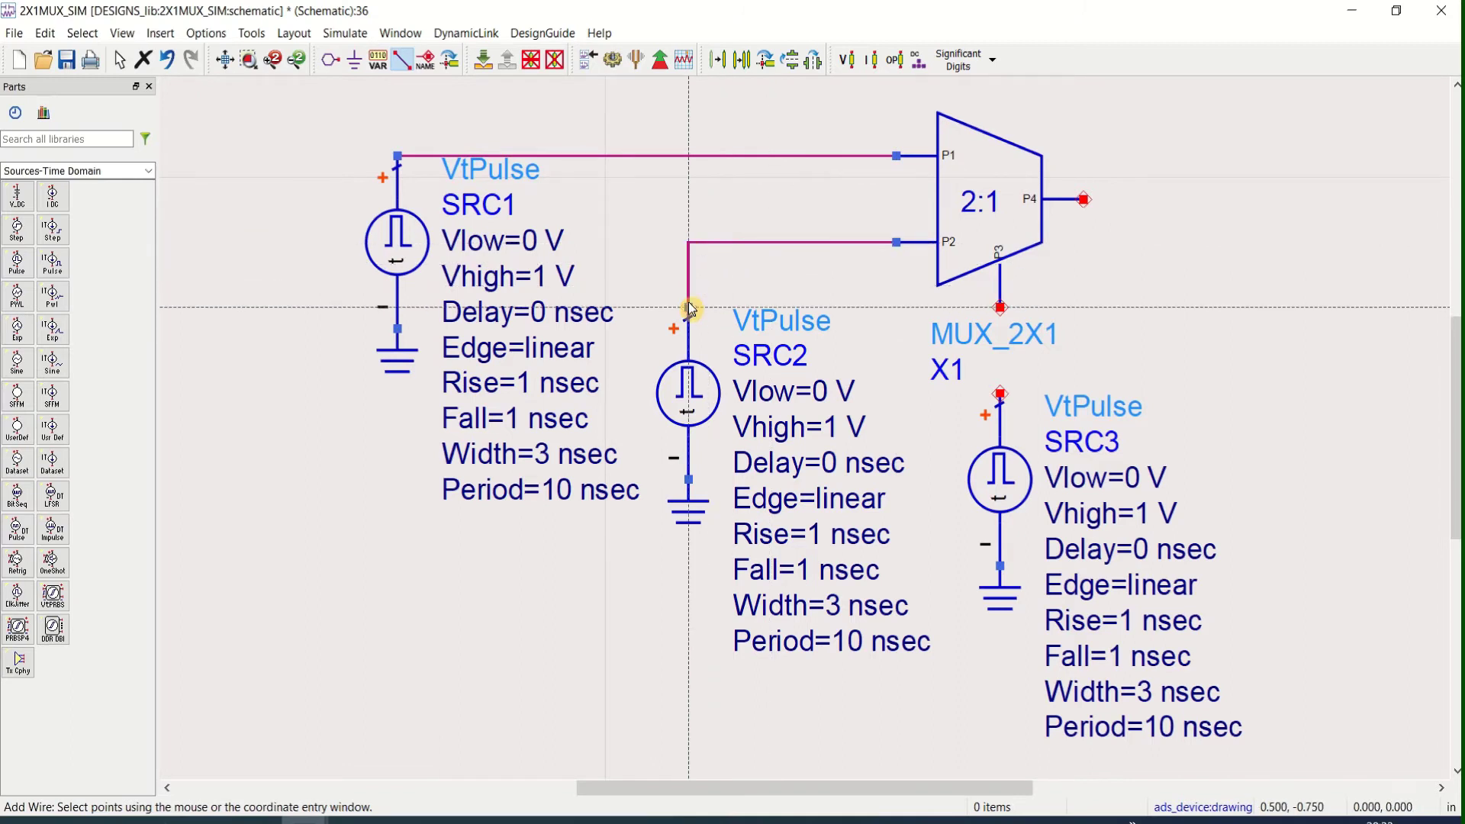
pyautogui.click(1003, 395)
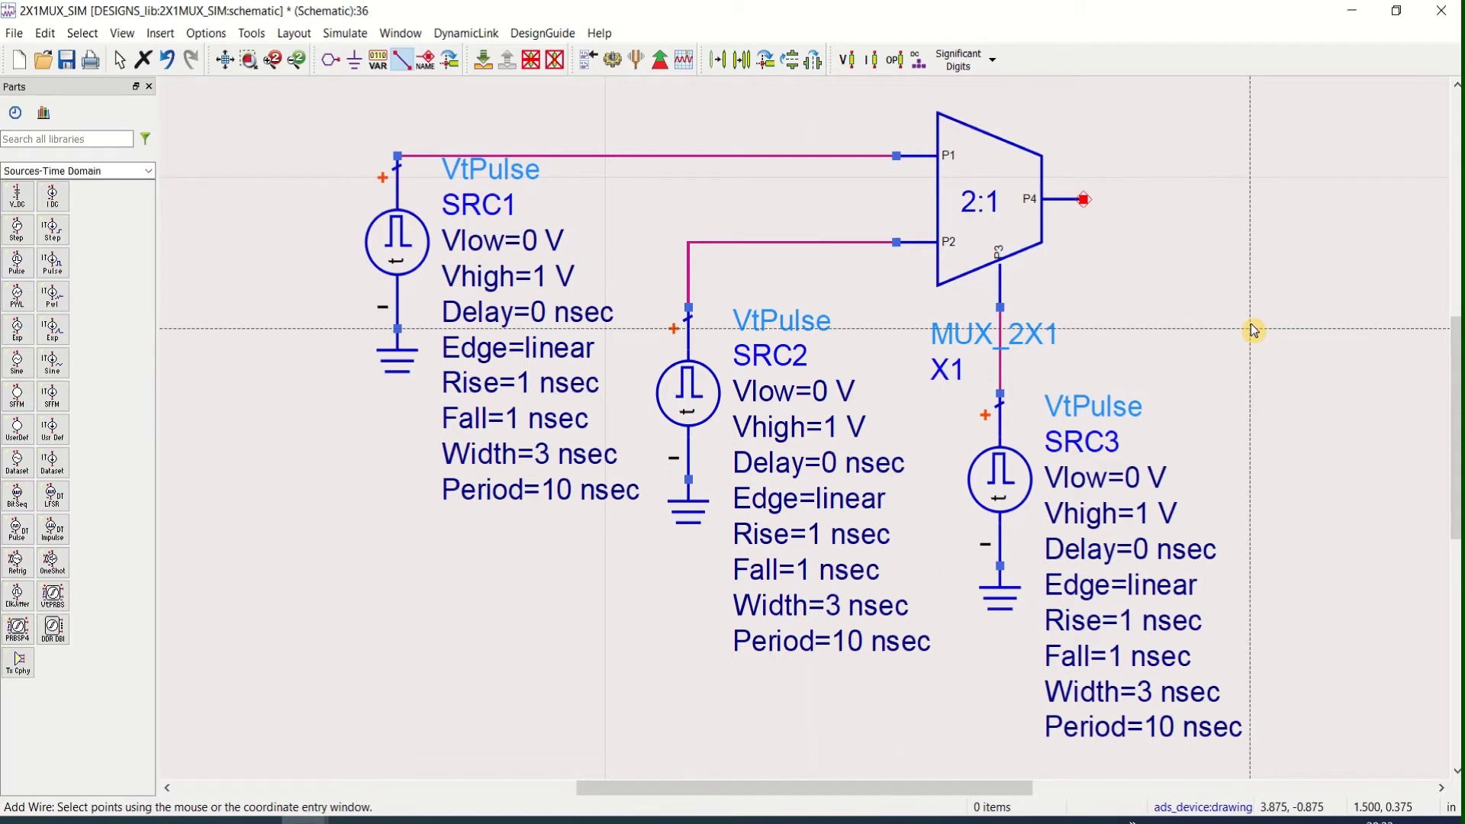
pyautogui.press('Escape')
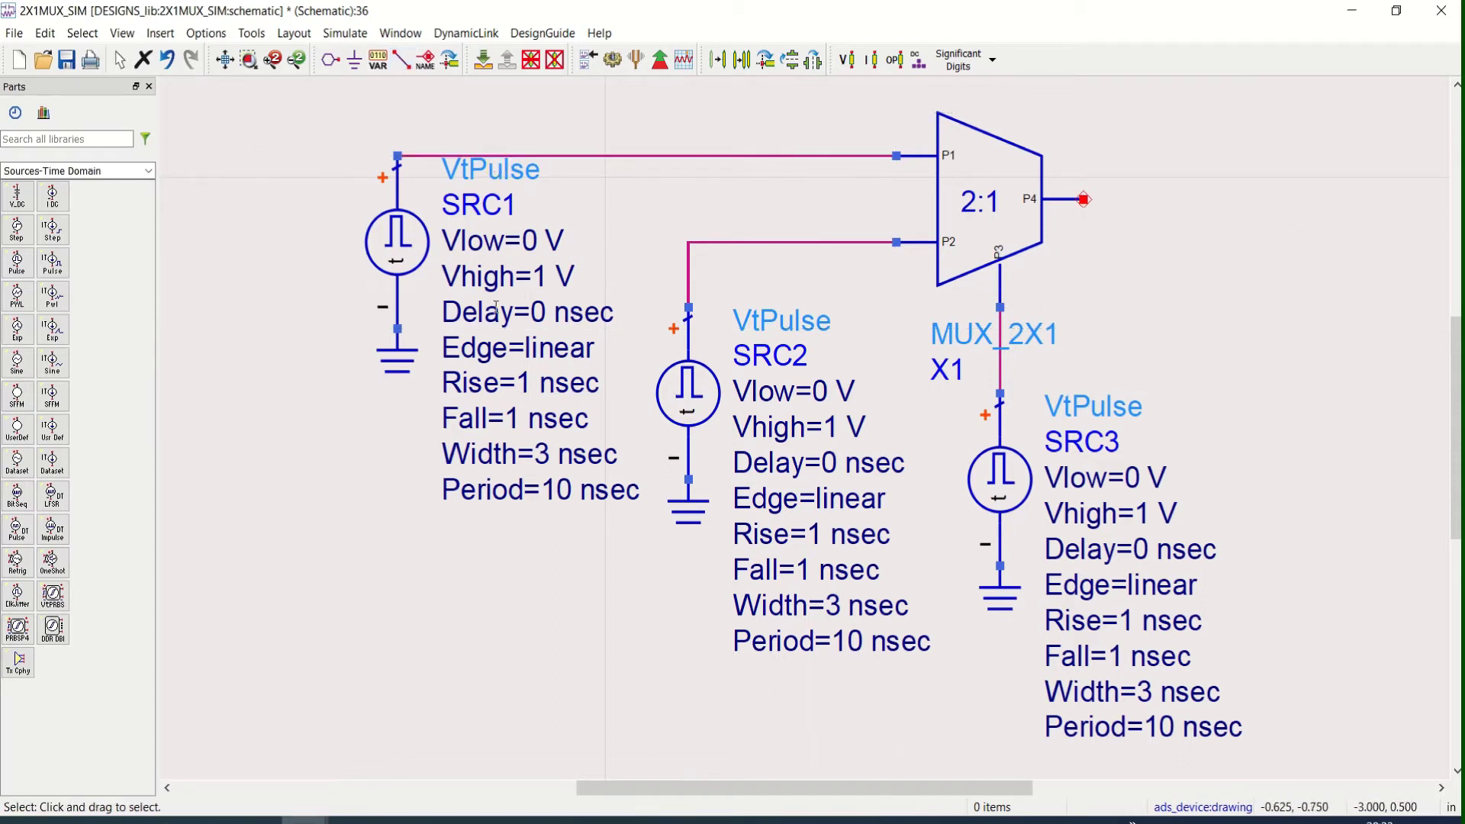
# Open the rise time of the pulse source wired to P1 for editing.
pyautogui.doubleClick(527, 384)
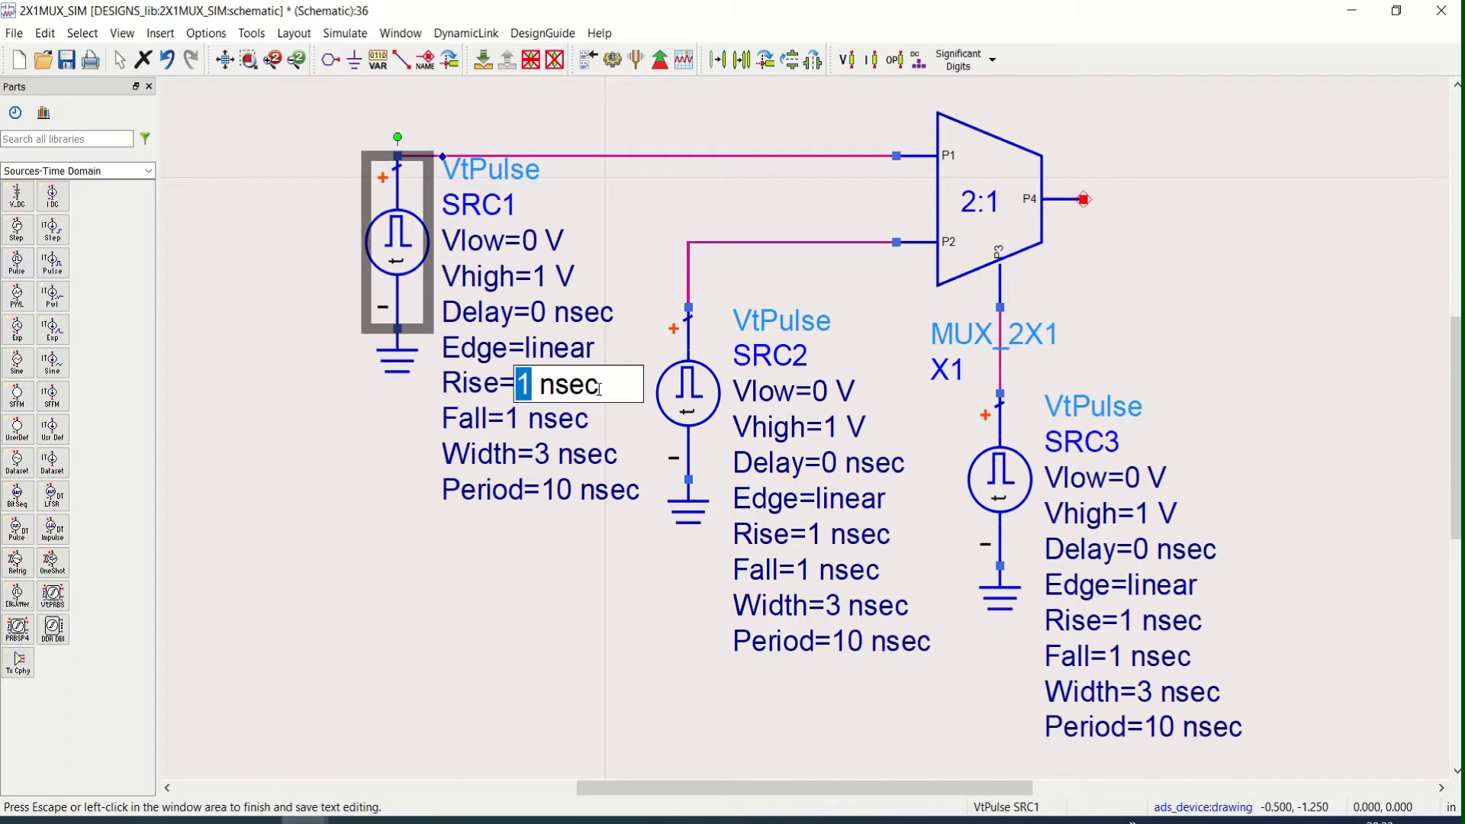
# Set both the rise time and the fall time of pulse source SRC1 to 500 psec.
pyautogui.write('500')
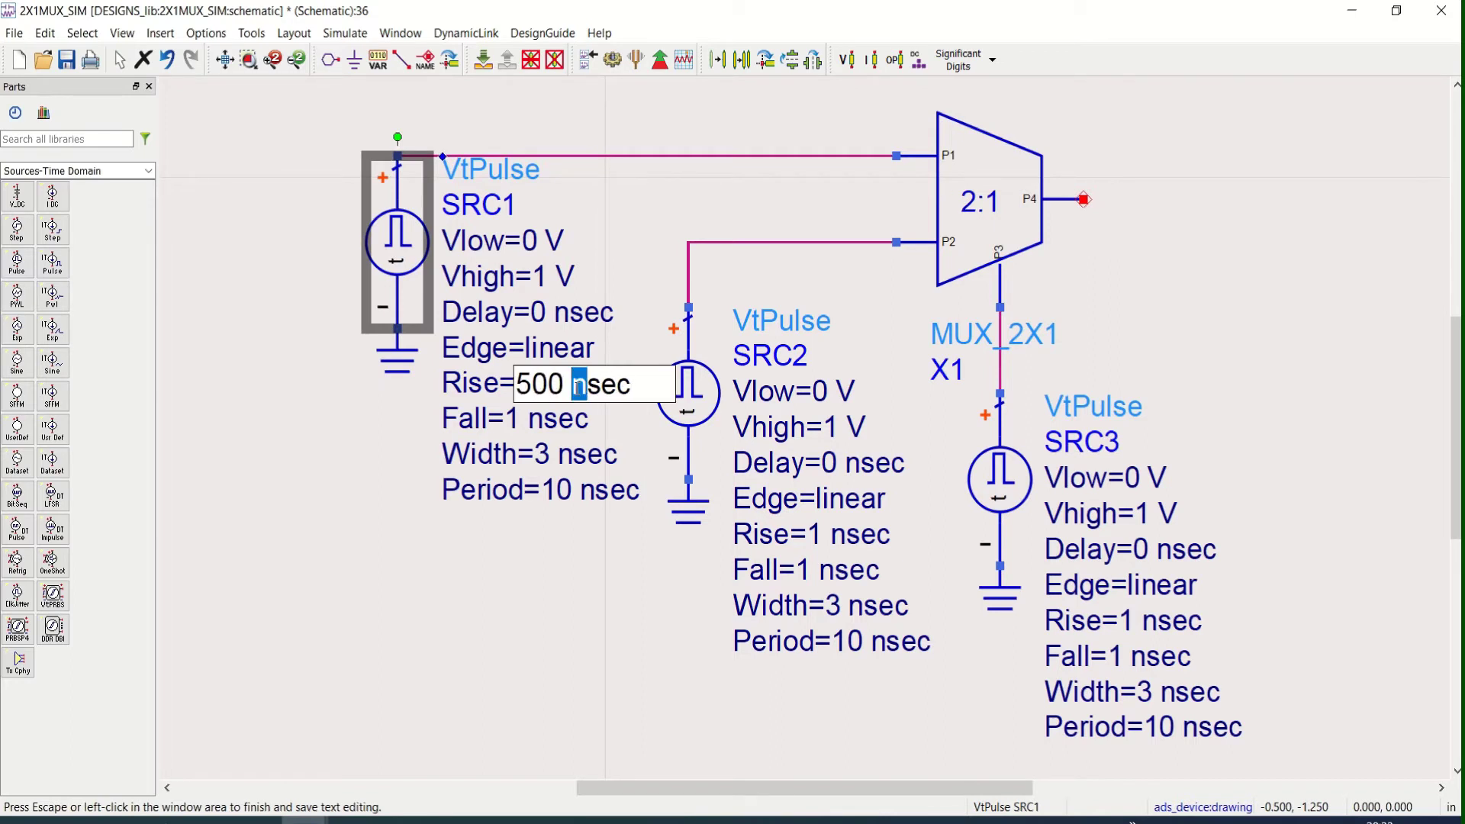
pyautogui.moveTo(633, 385); pyautogui.dragTo(518, 382)
pyautogui.hotkey('ctrl', 'c')
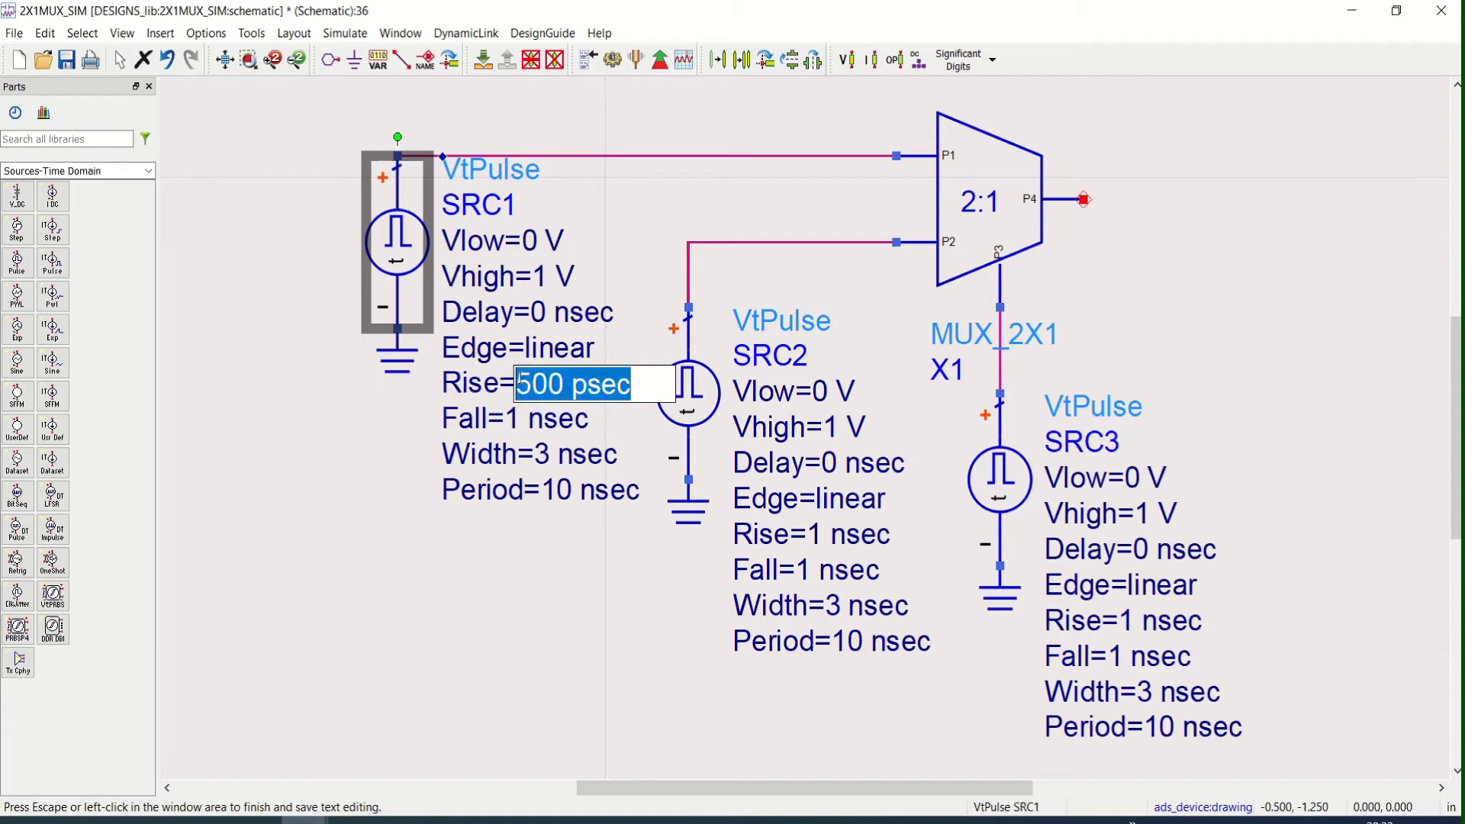
pyautogui.click(562, 423)
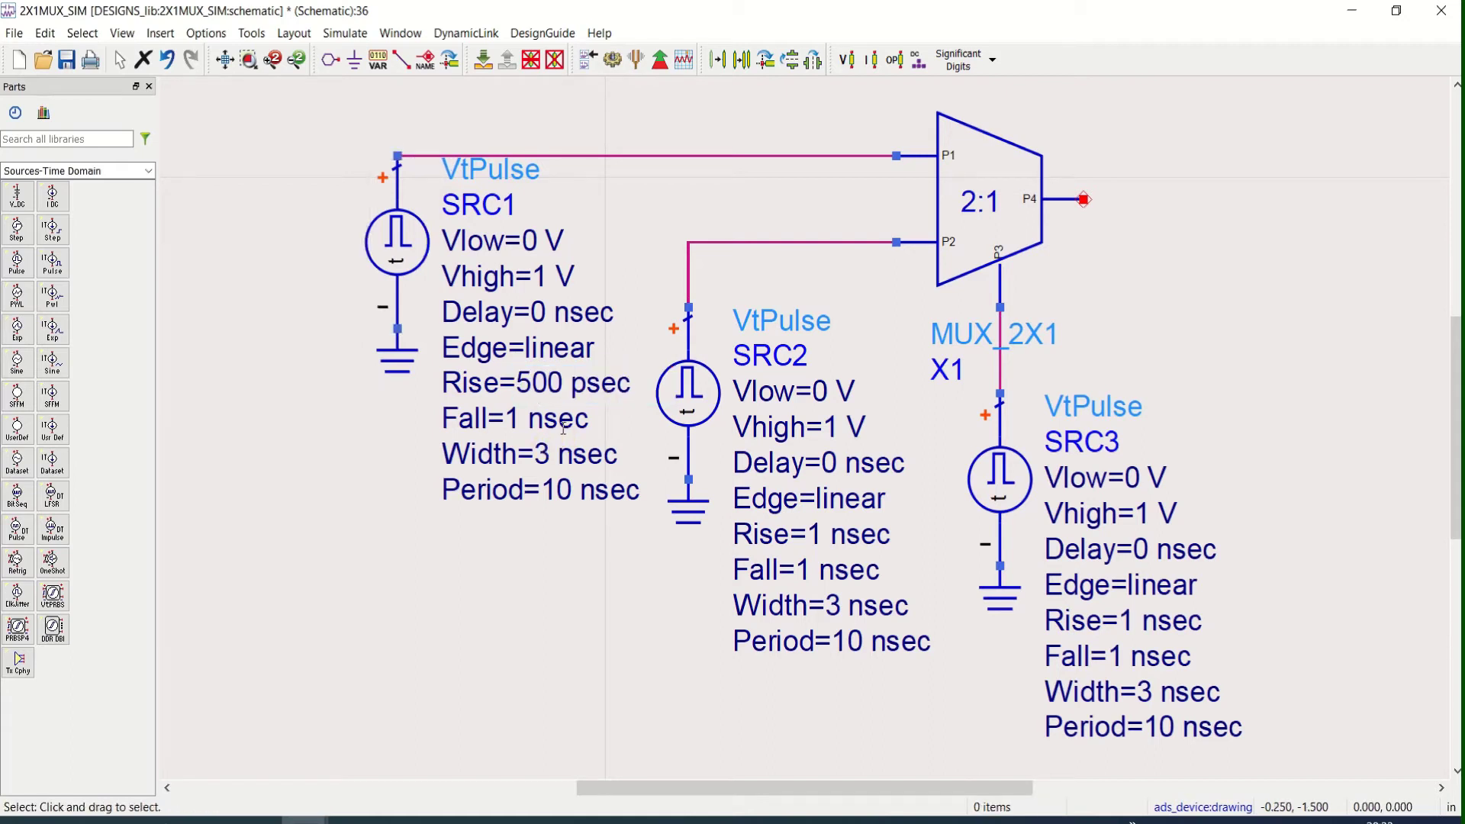
pyautogui.doubleClick(565, 423)
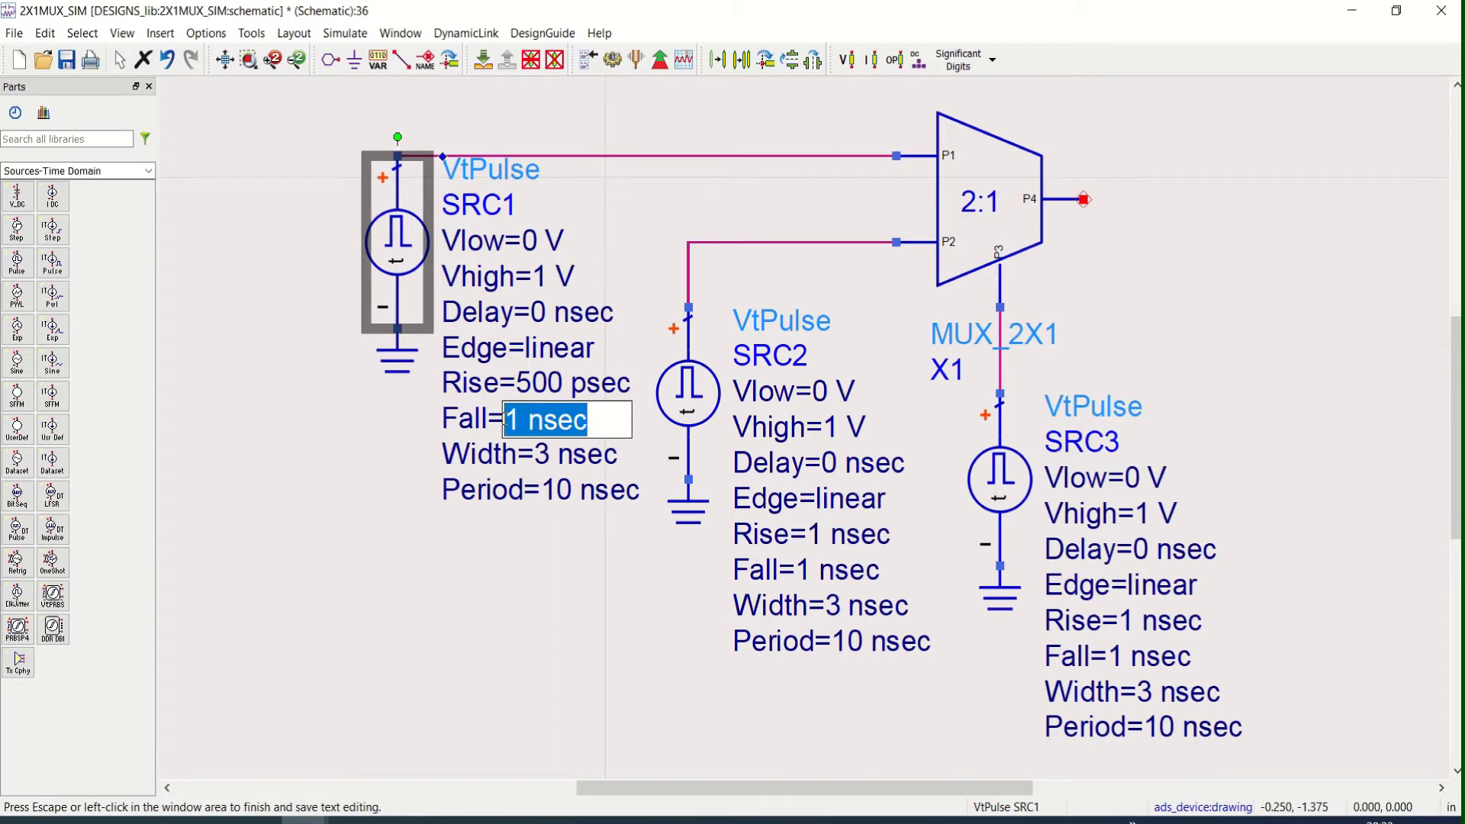
pyautogui.hotkey('ctrl', 'v')
pyautogui.click(857, 561)
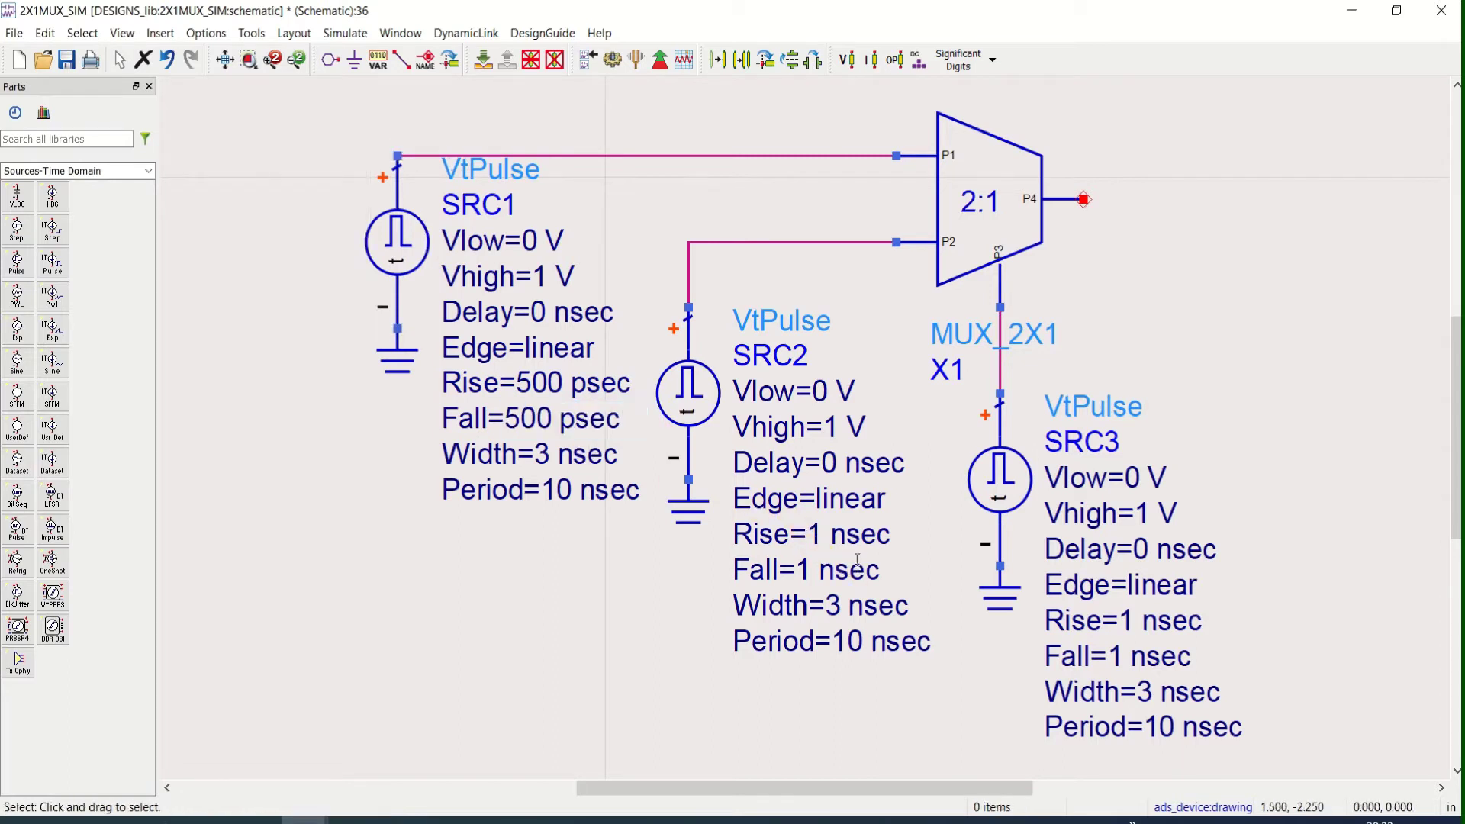
# Set both the rise time and the fall time of pulse source SRC2 to 500 psec.
pyautogui.doubleClick(858, 538)
pyautogui.moveTo(891, 534); pyautogui.dragTo(807, 534)
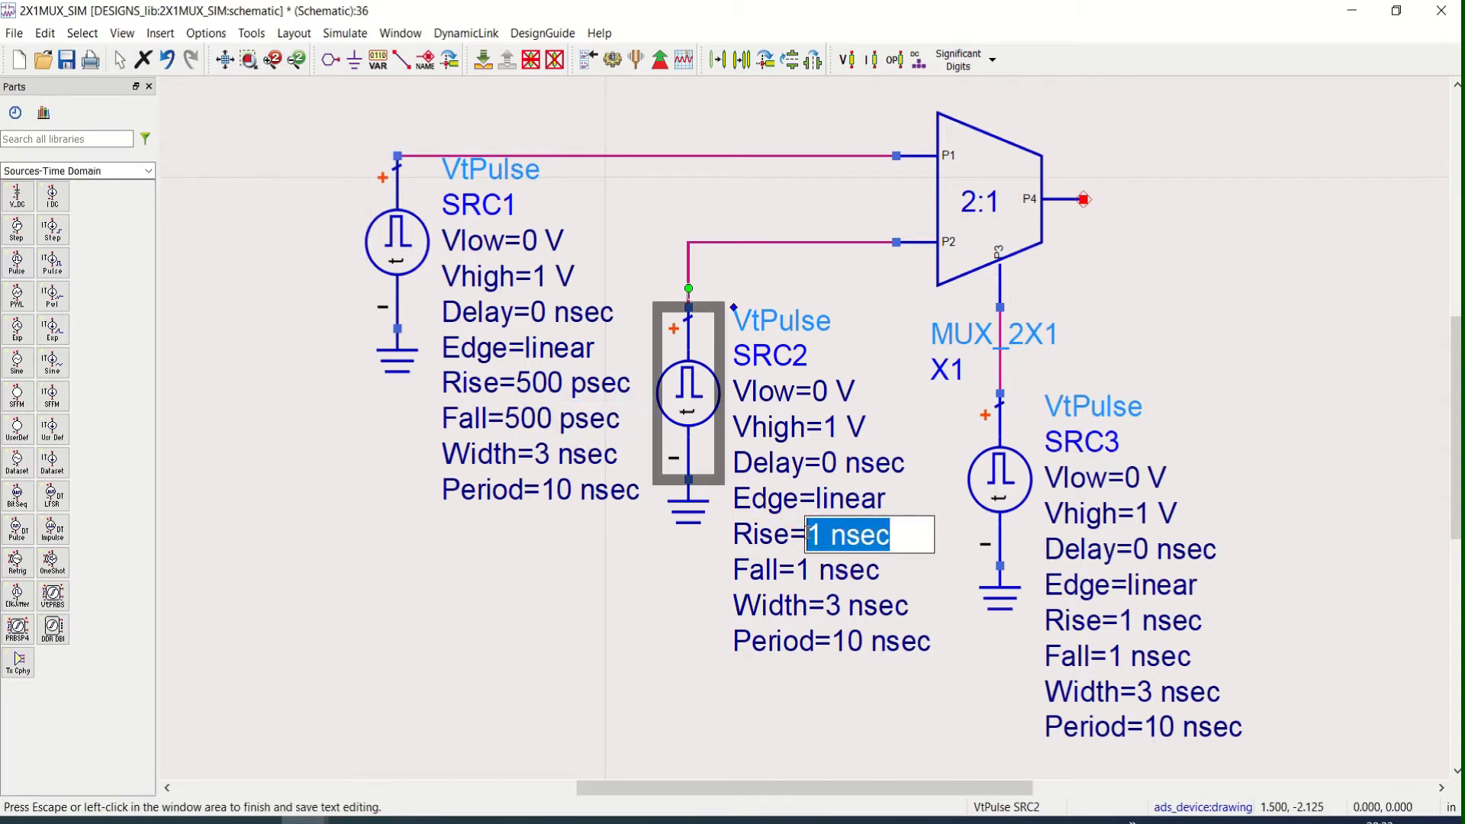
pyautogui.hotkey('ctrl', 'v')
pyautogui.click(876, 574)
pyautogui.doubleClick(876, 574)
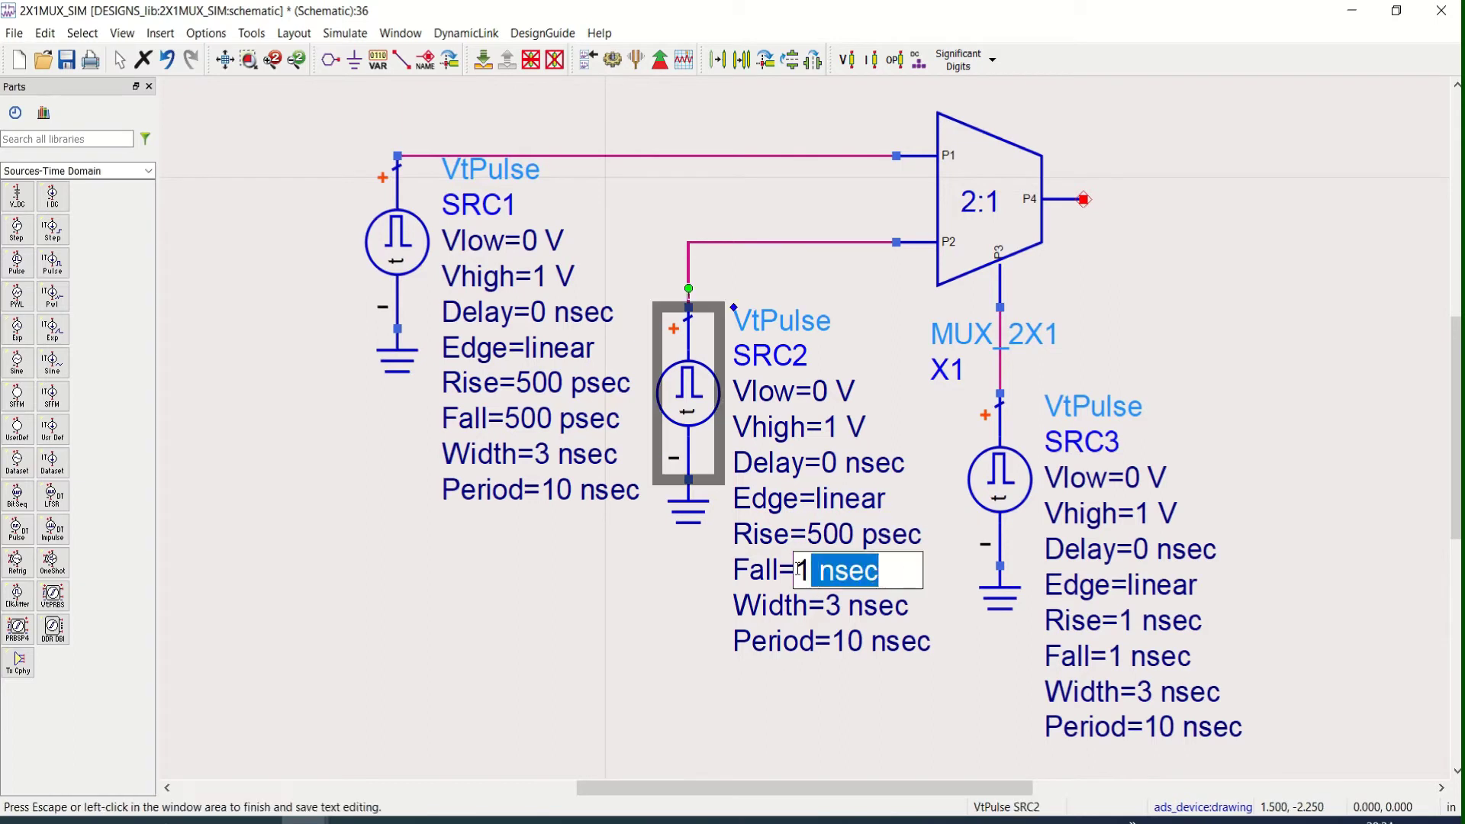
pyautogui.moveTo(799, 570); pyautogui.dragTo(881, 570)
pyautogui.hotkey('ctrl', 'v')
pyautogui.click(820, 701)
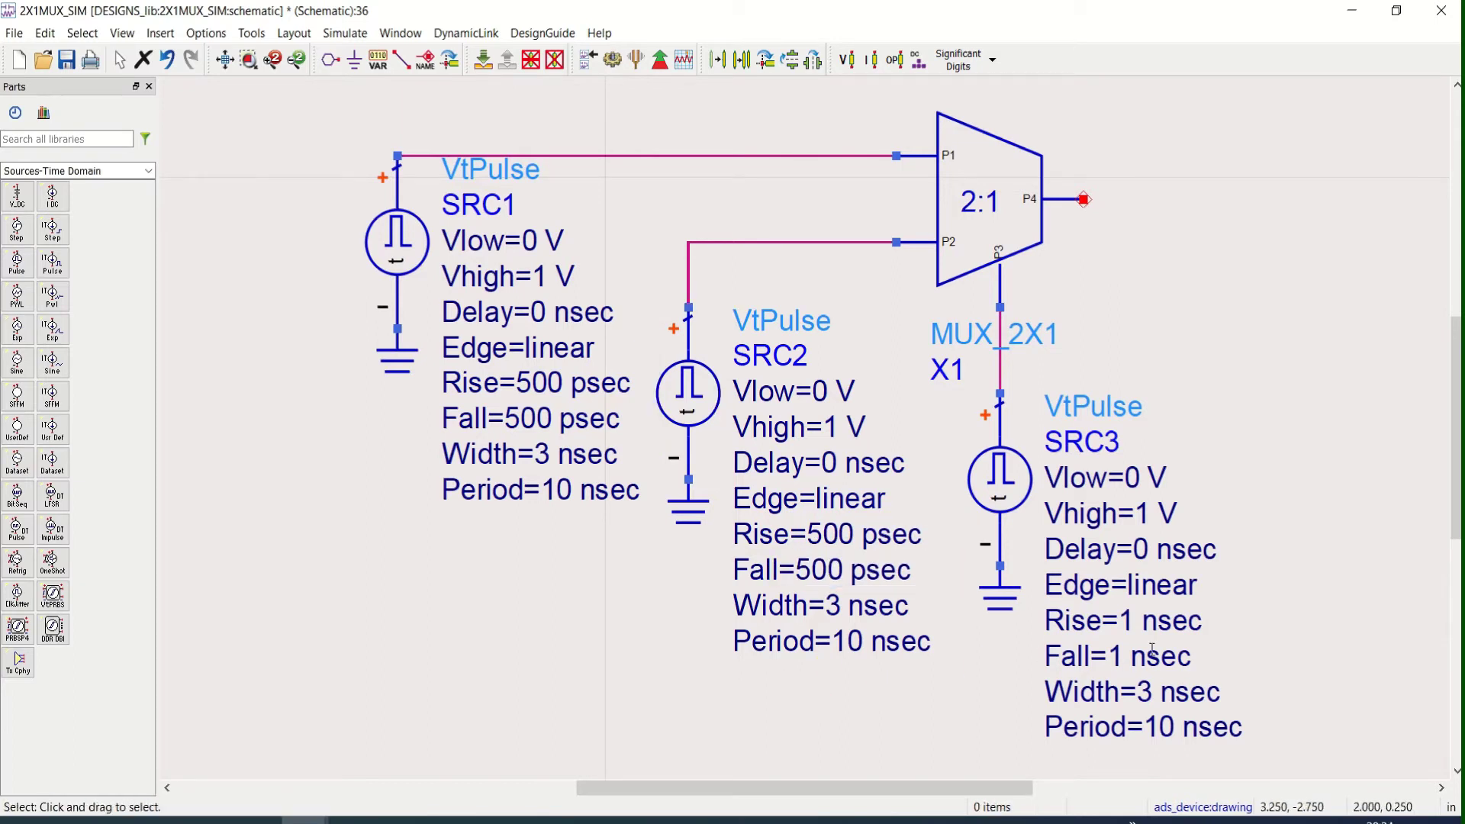
# Set both the rise time and the fall time of pulse source SRC3 to 500 psec.
pyautogui.doubleClick(1175, 620)
pyautogui.moveTo(1204, 622); pyautogui.dragTo(1118, 629)
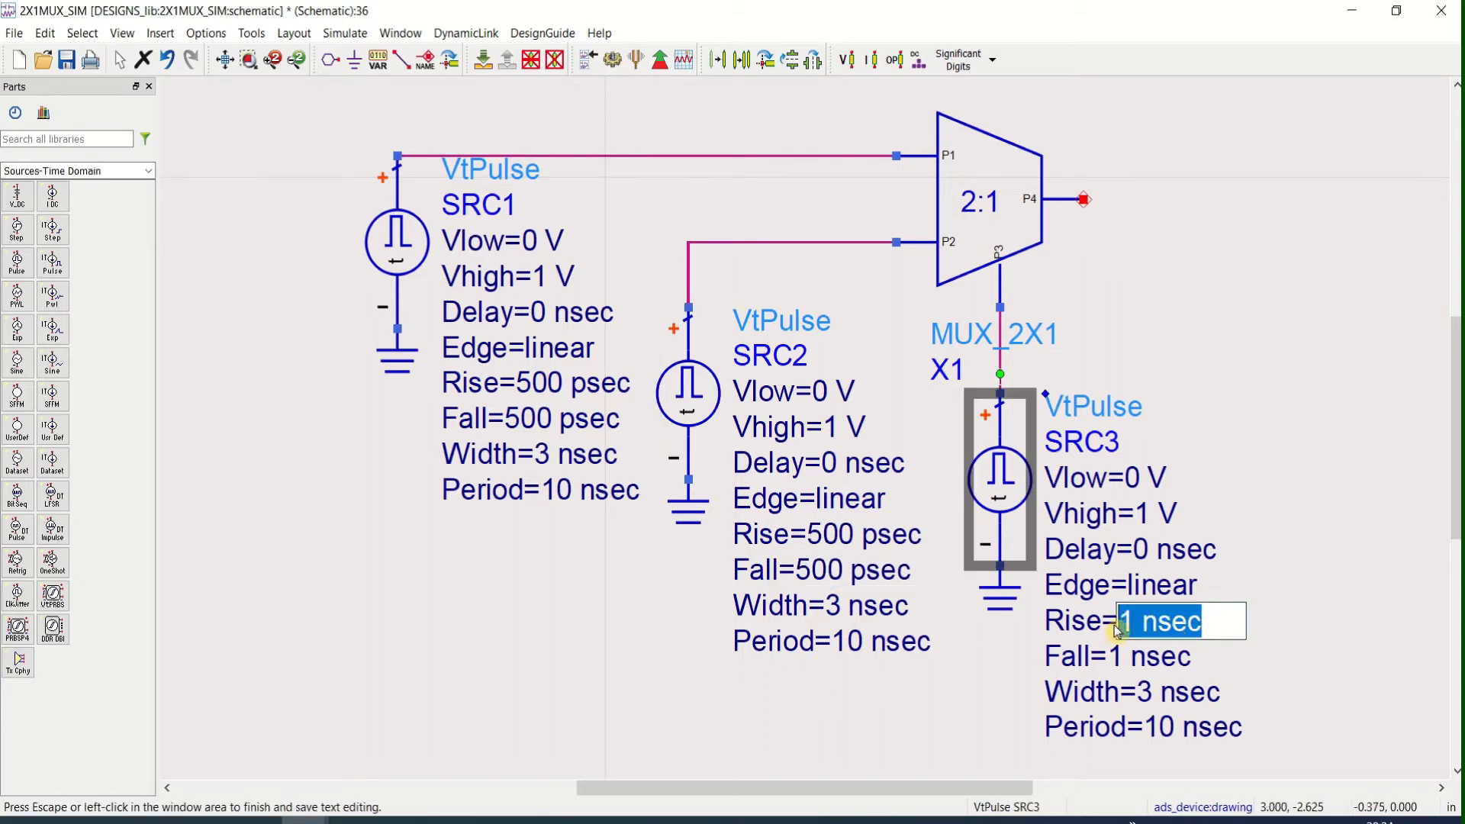
pyautogui.hotkey('ctrl', 'v')
pyautogui.click(1164, 658)
pyautogui.doubleClick(1164, 658)
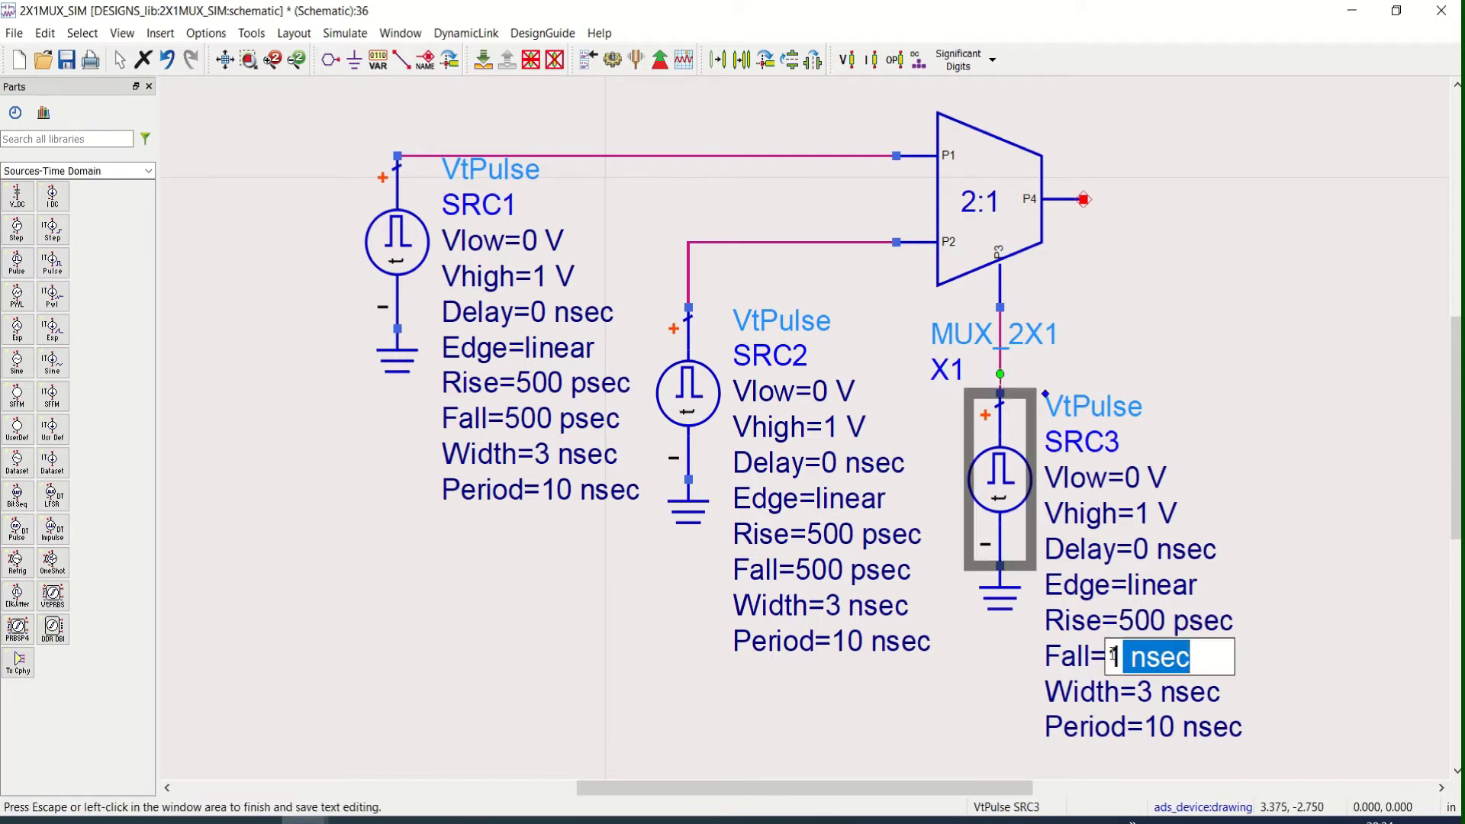
pyautogui.moveTo(1114, 656); pyautogui.dragTo(1108, 658)
pyautogui.hotkey('ctrl', 'v')
pyautogui.click(1267, 470)
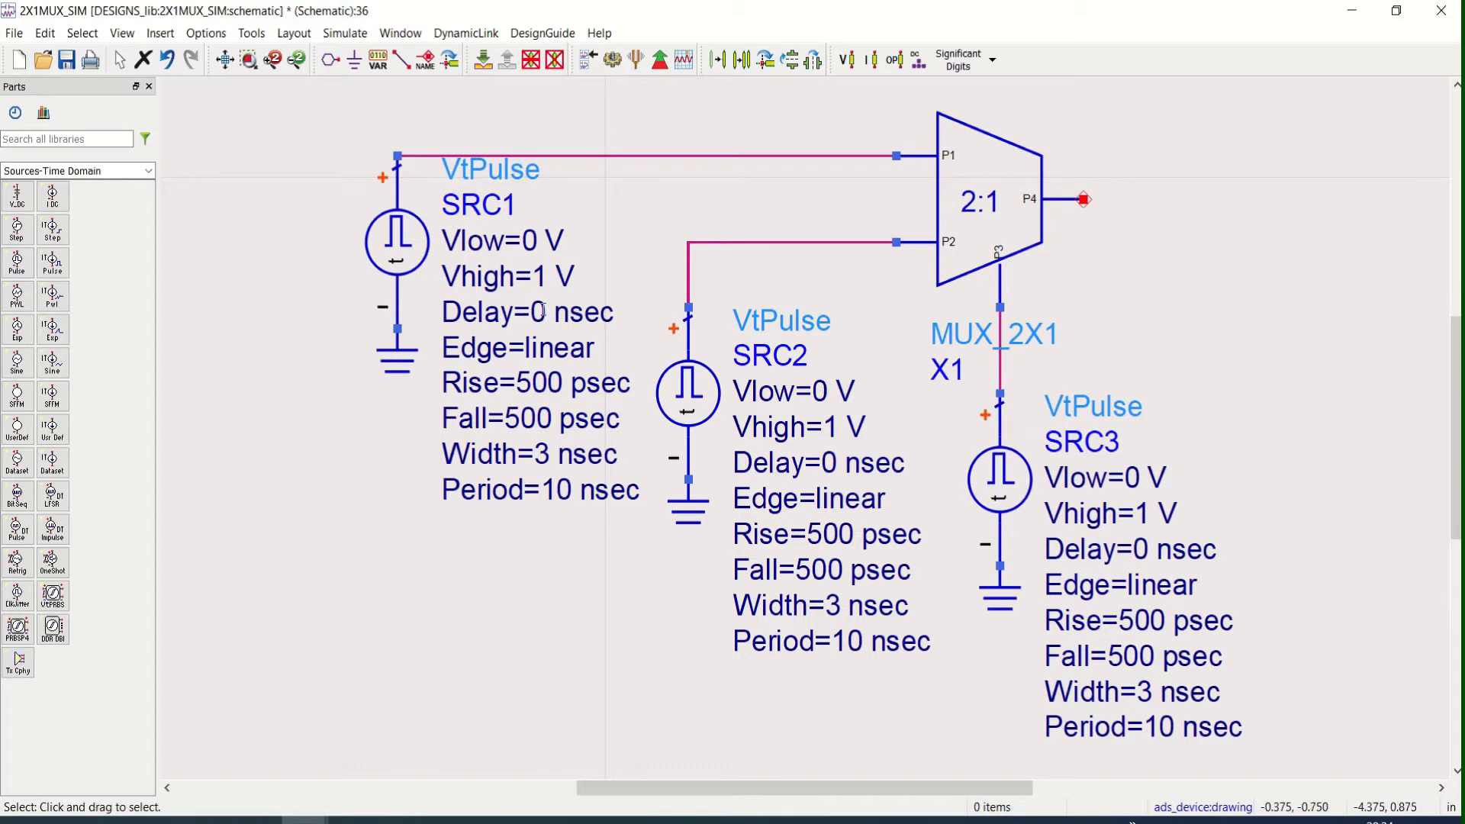
# Set the pulse width of SRC1 to 10 nsec and its period to 20 nsec.
pyautogui.doubleClick(544, 454)
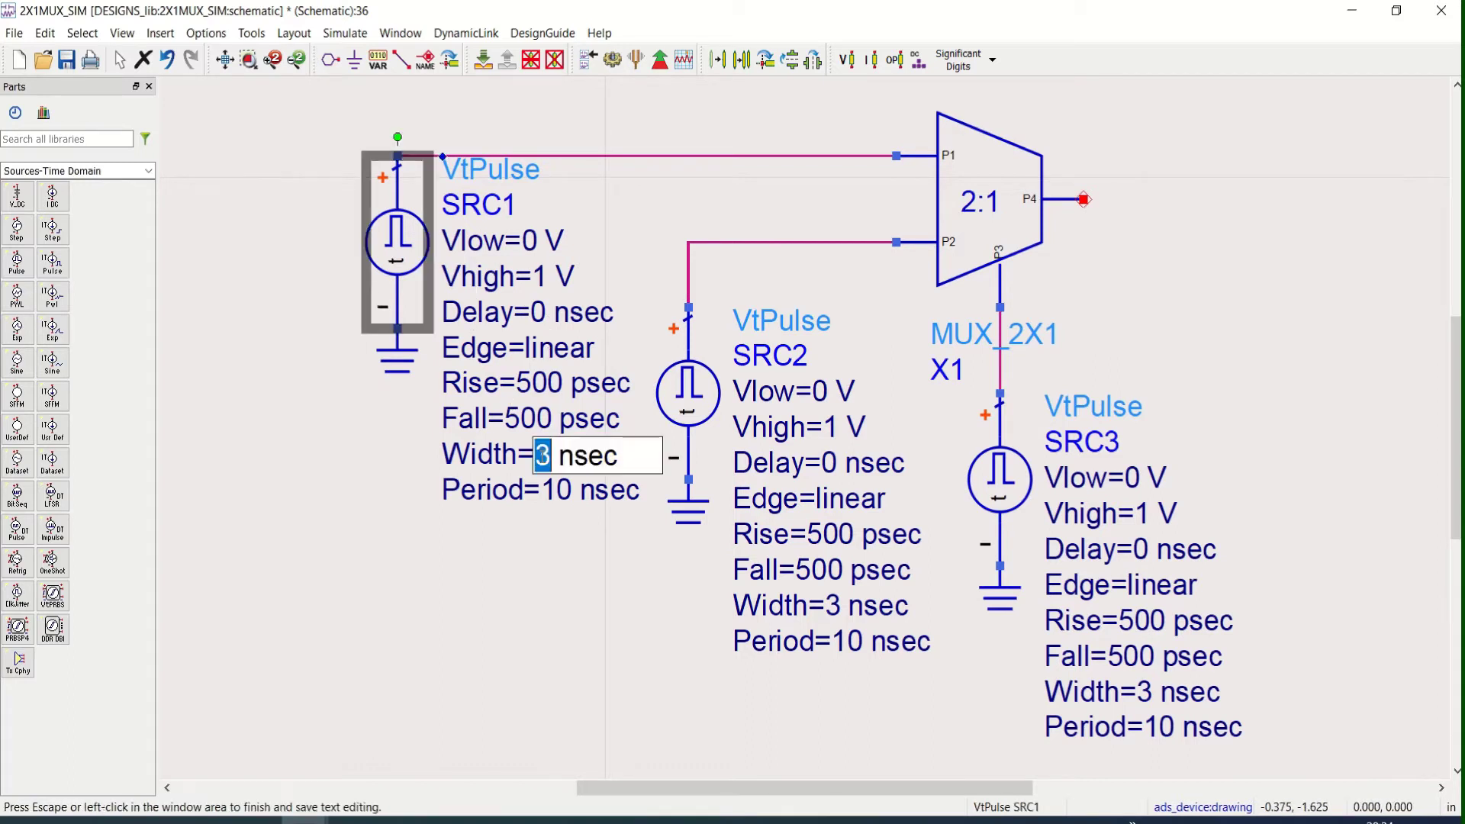
pyautogui.write('10')
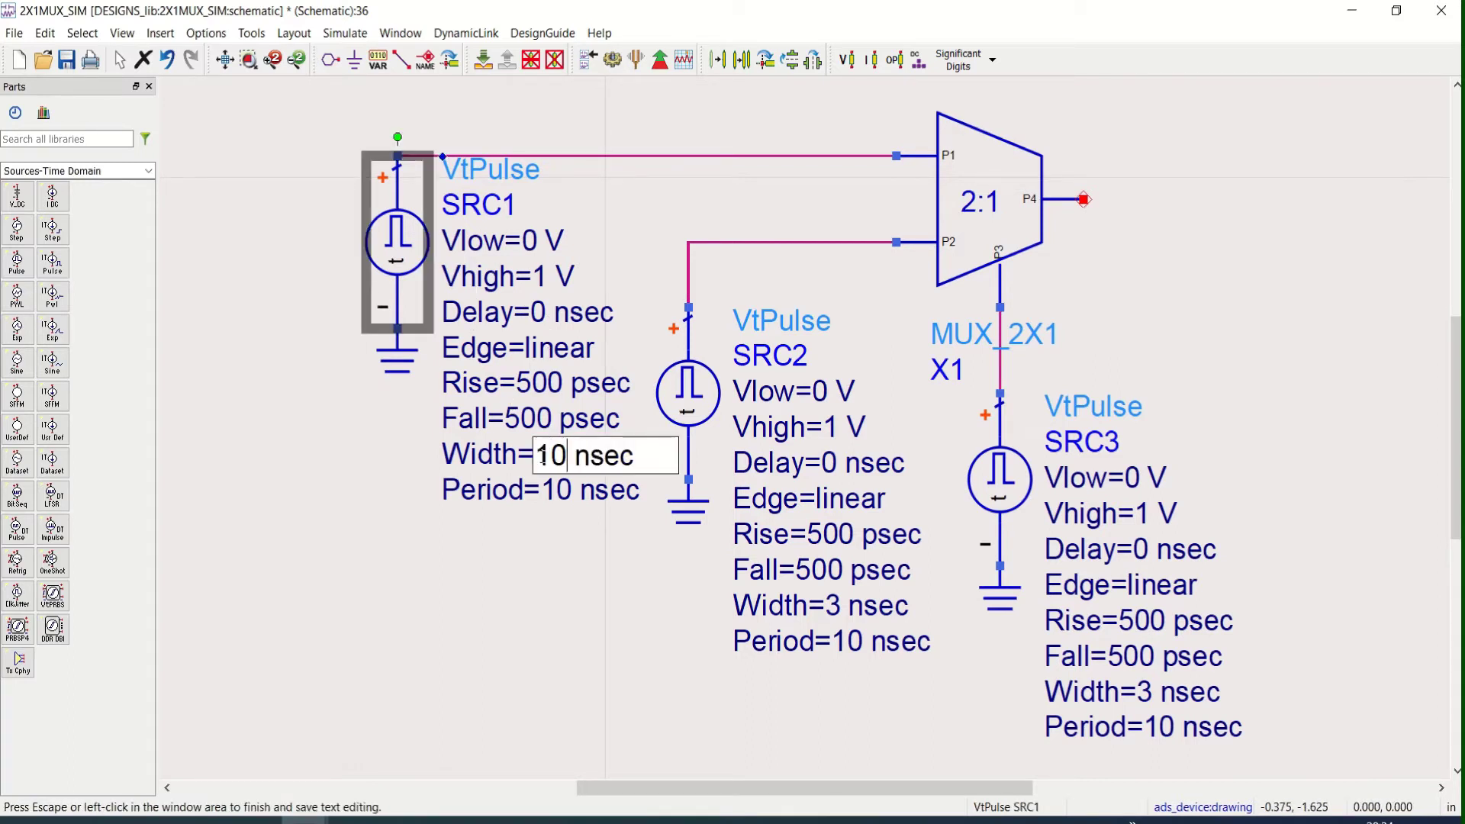
pyautogui.click(560, 489)
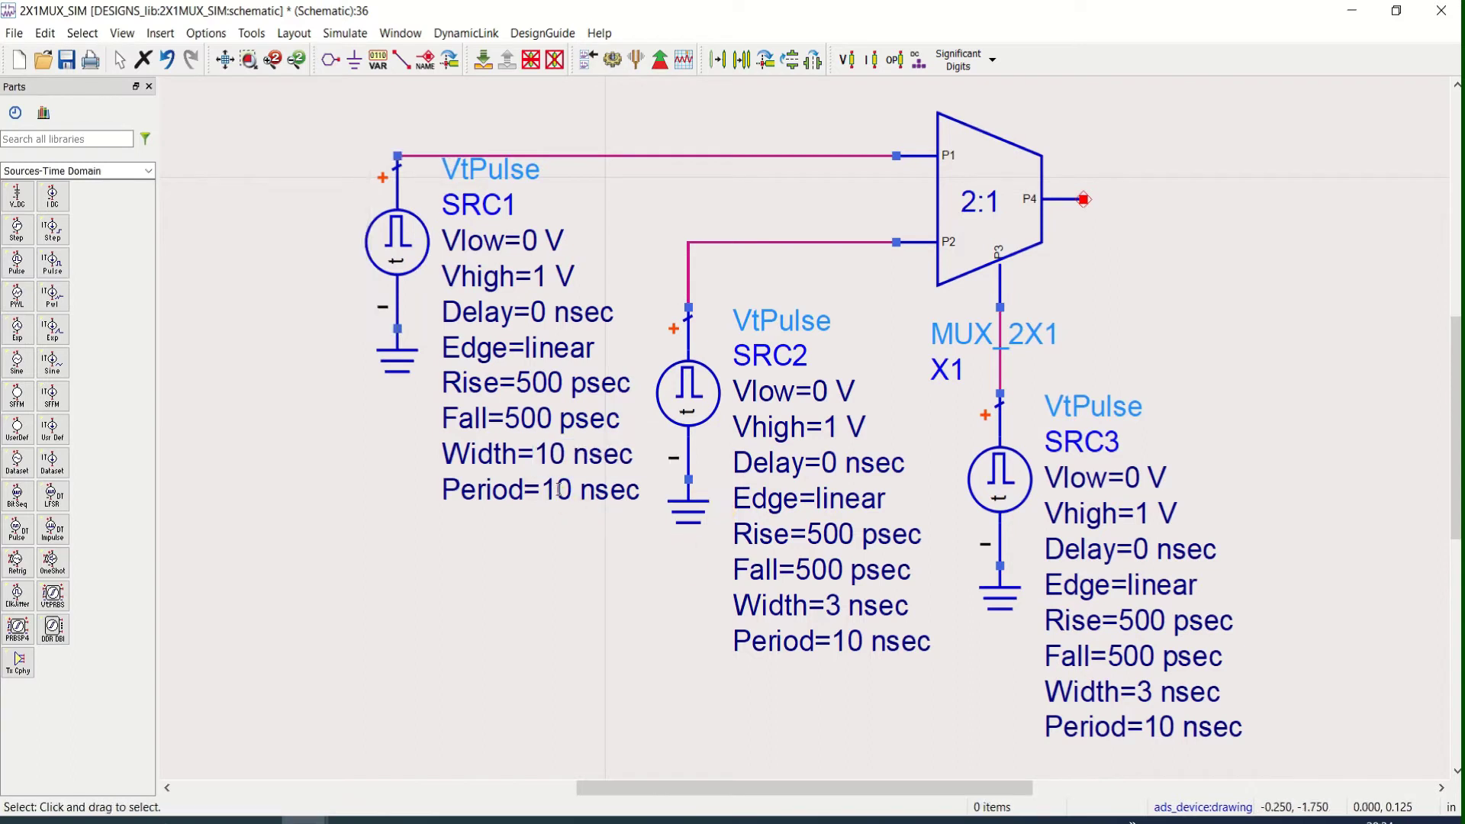
pyautogui.doubleClick(561, 489)
pyautogui.click(551, 490)
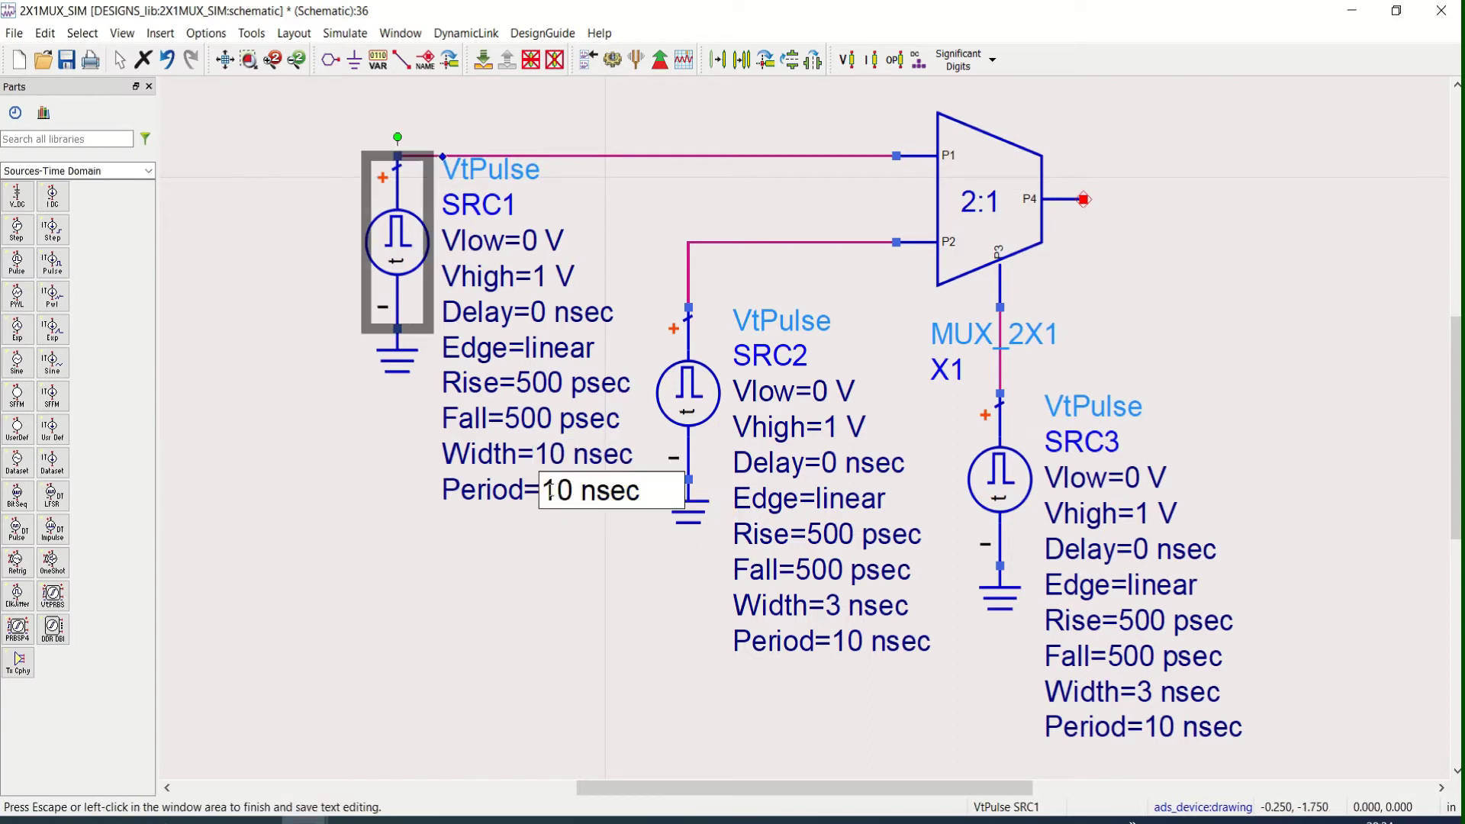
pyautogui.write('2')
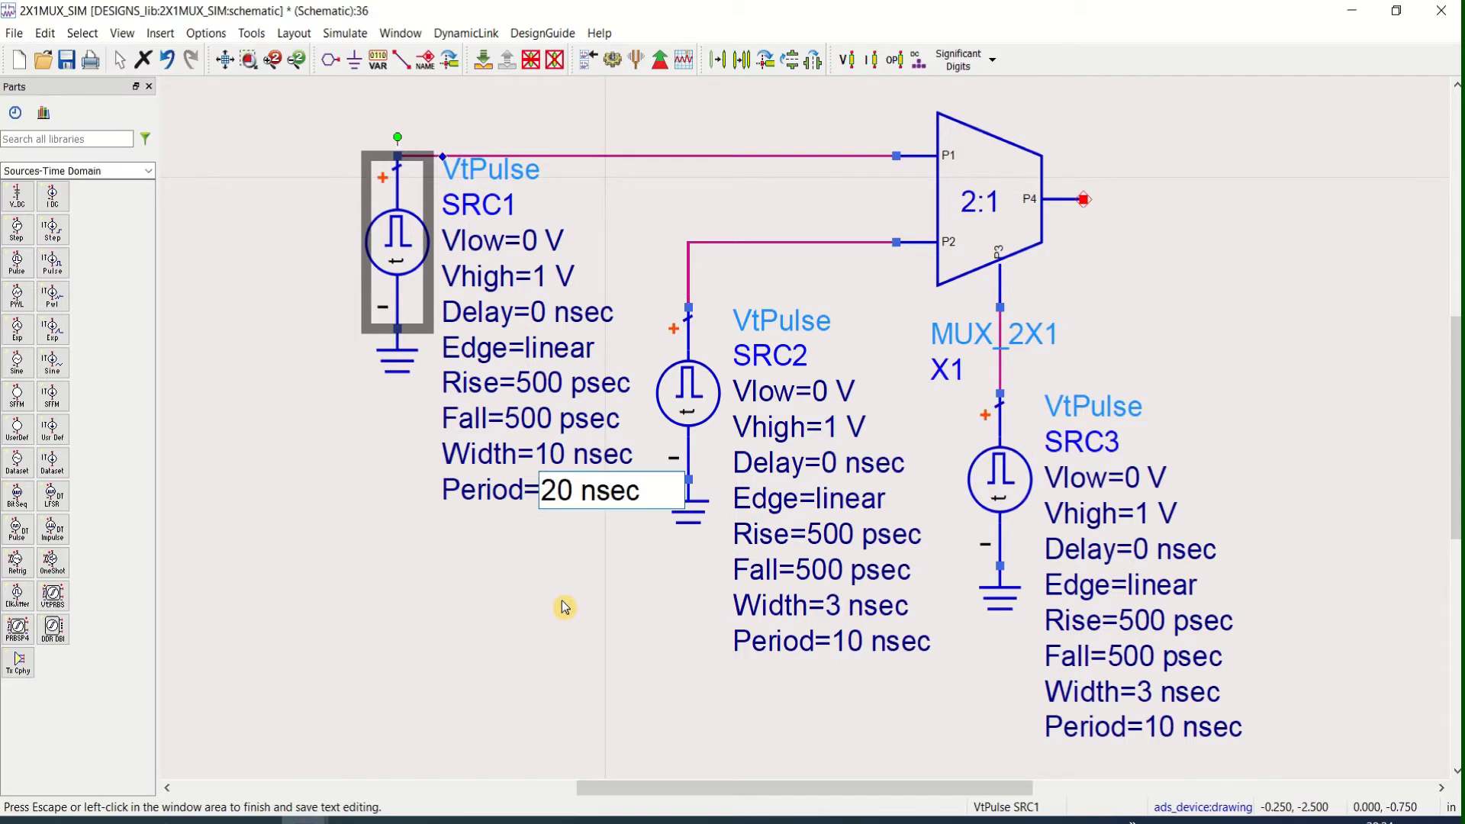
pyautogui.click(565, 607)
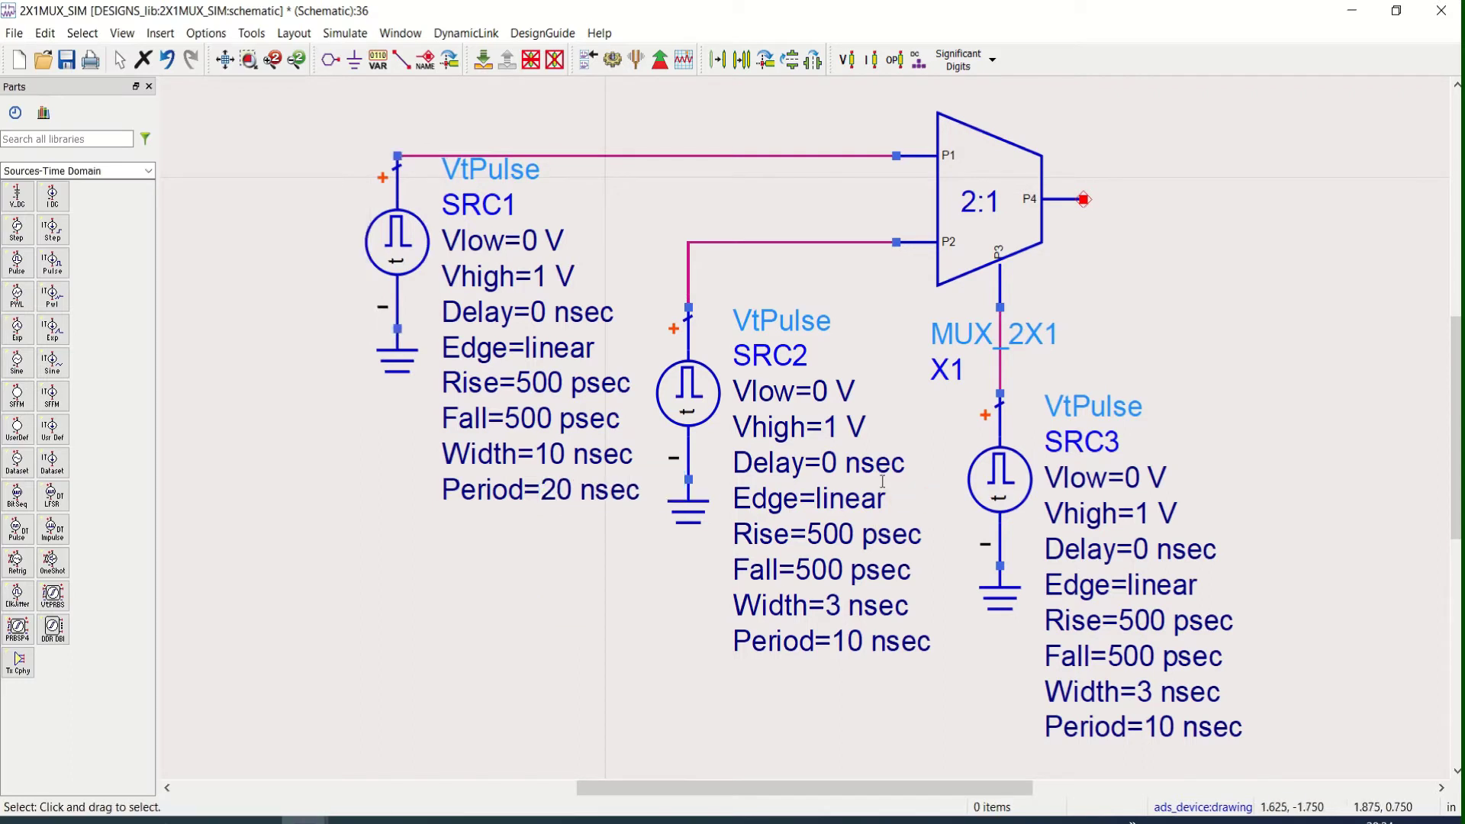
# Set the pulse width of SRC2 to 20 nsec and its period to 40 nsec.
pyautogui.doubleClick(839, 608)
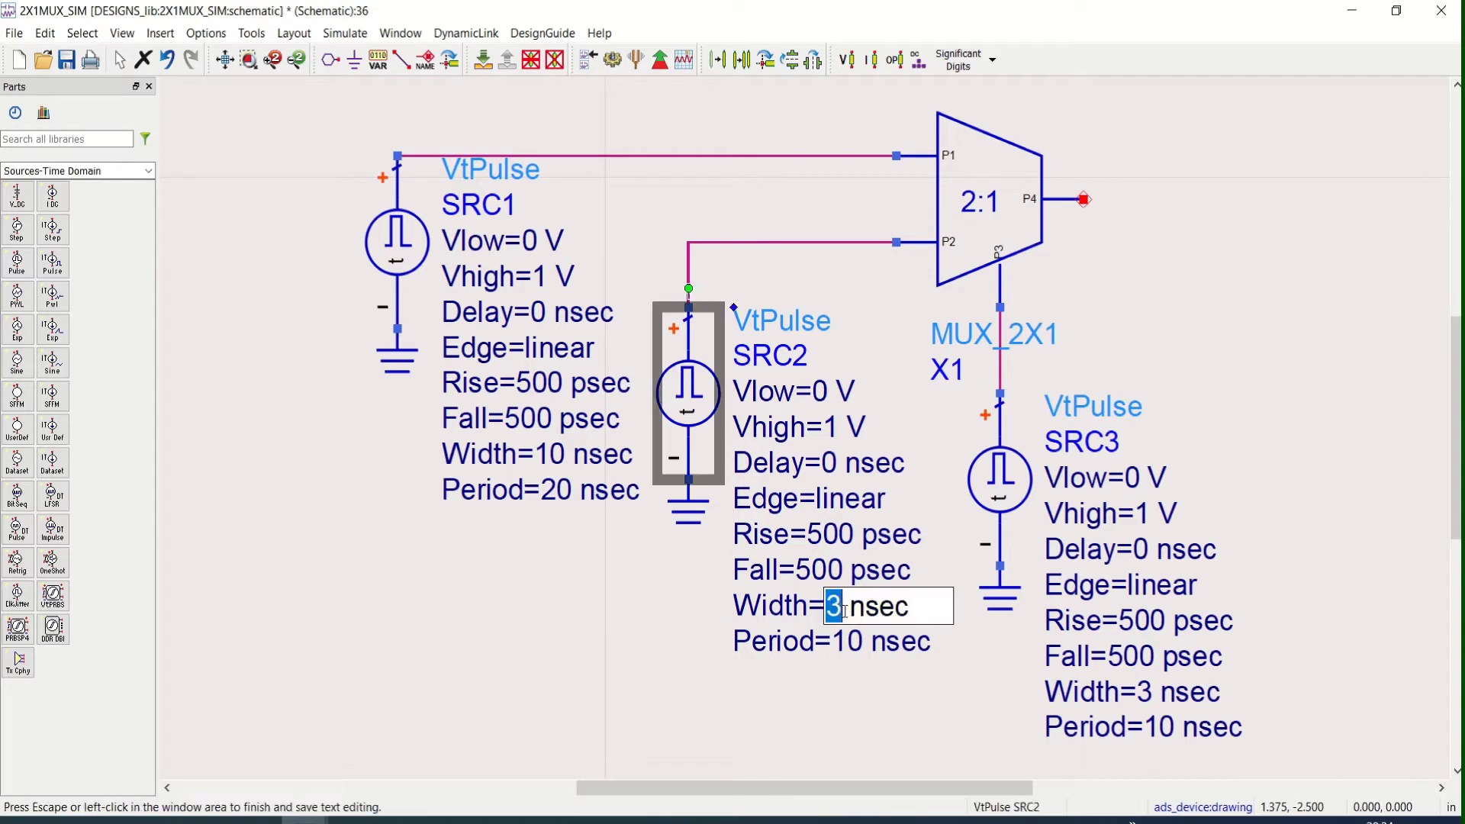
pyautogui.write('20')
pyautogui.click(850, 641)
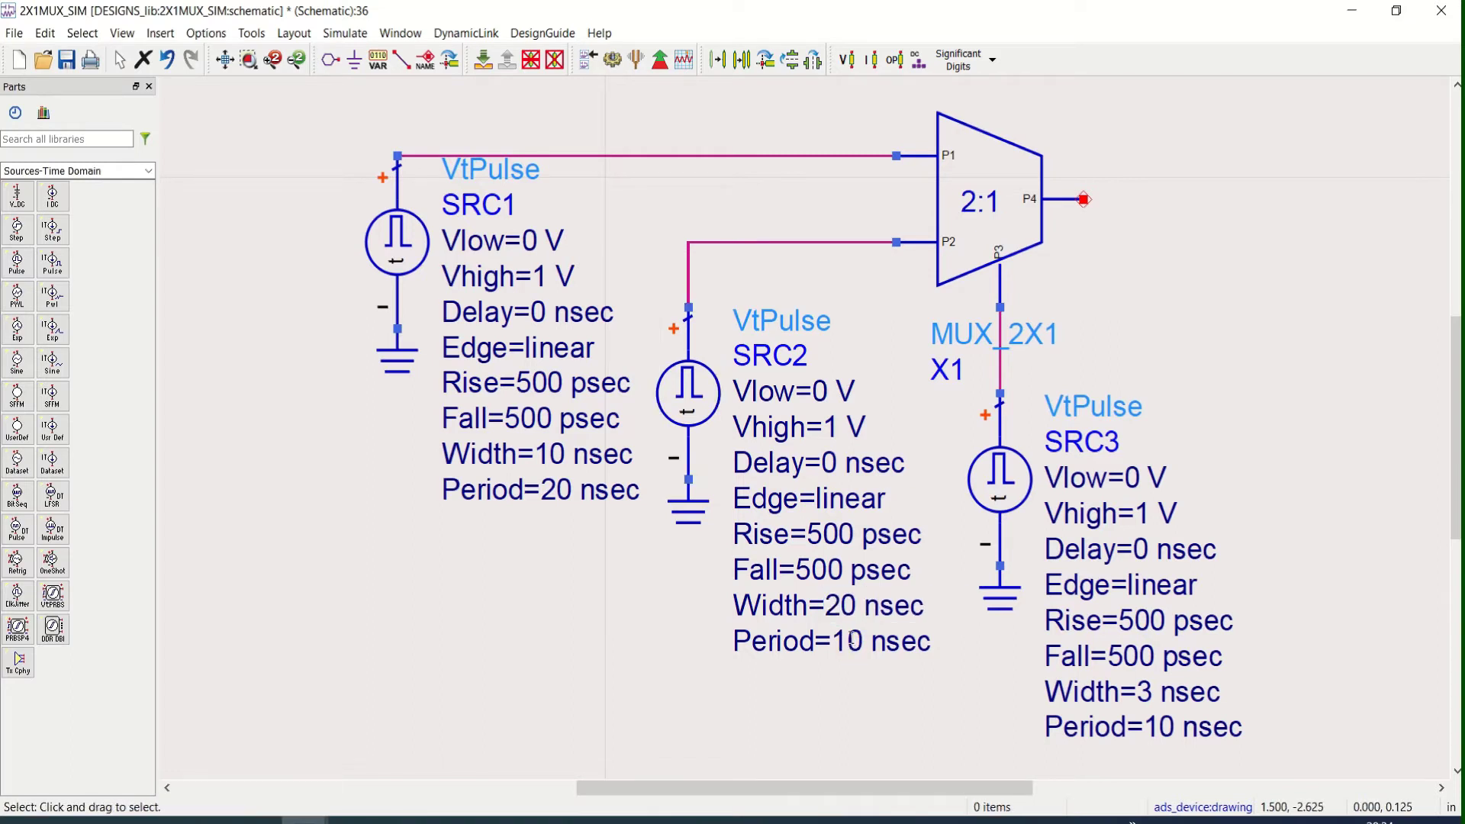
pyautogui.doubleClick(852, 638)
pyautogui.write('40')
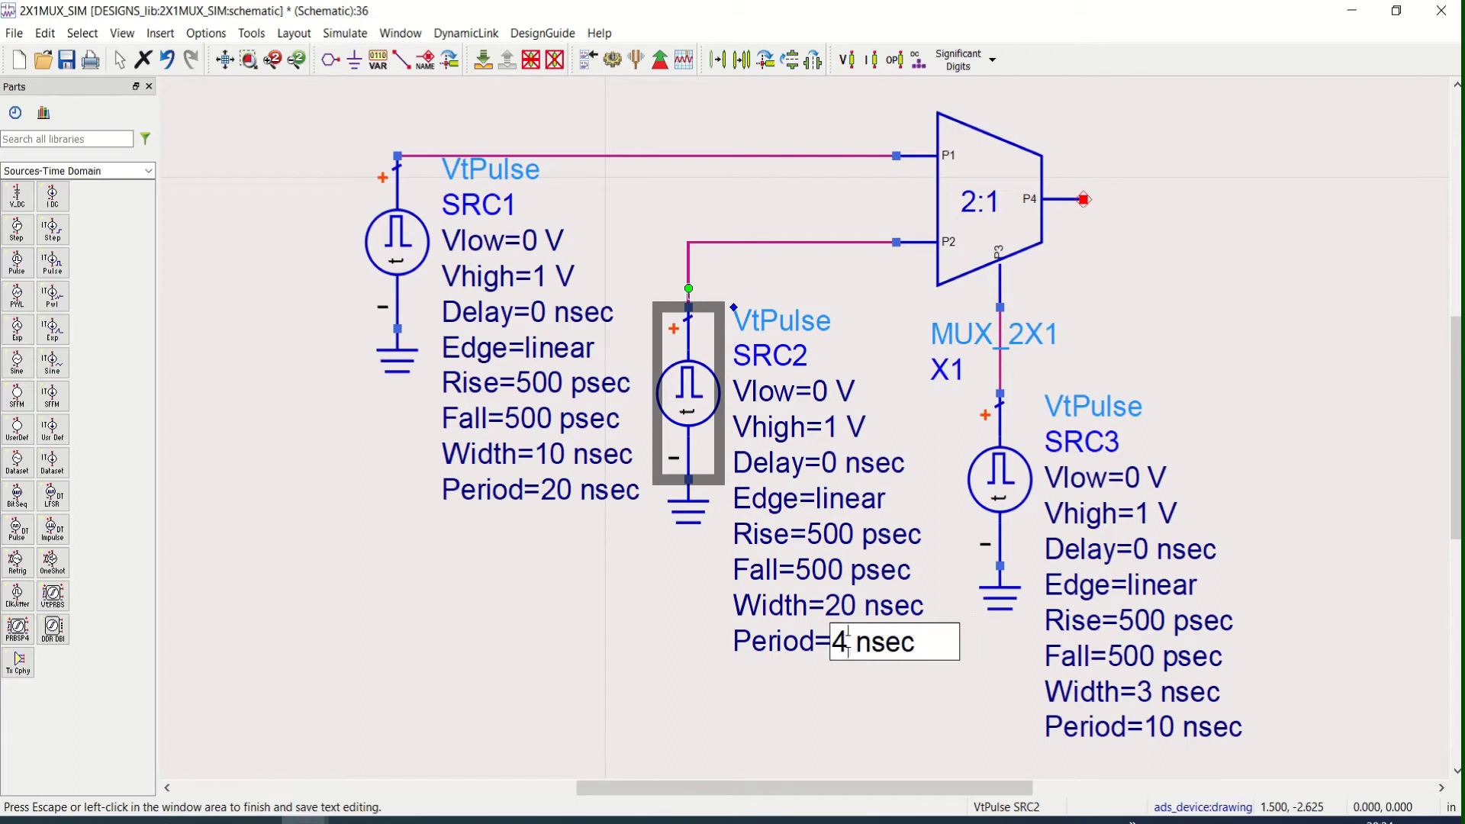
pyautogui.click(873, 725)
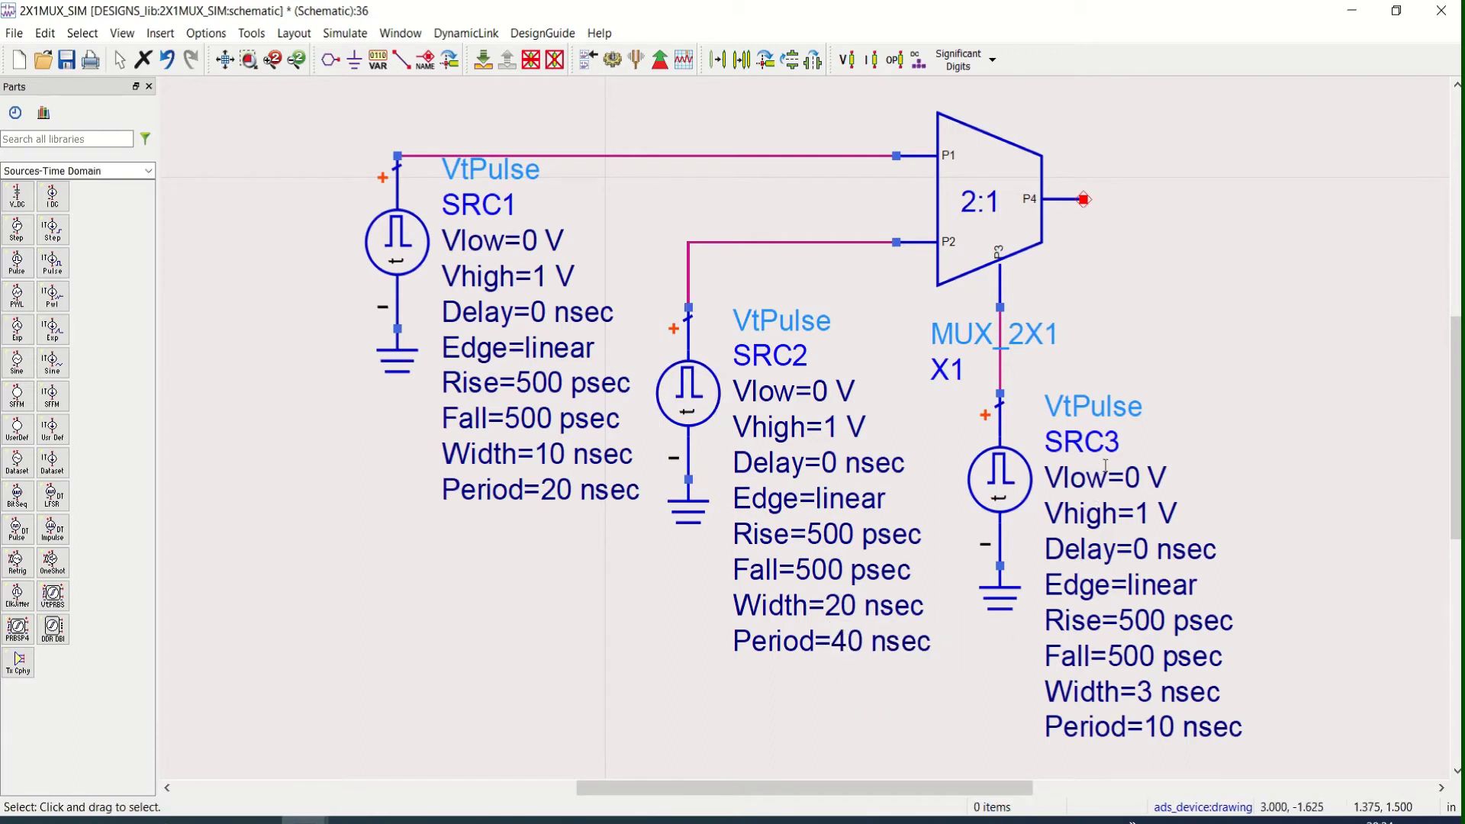
# Invert the levels of select source SRC3 by setting Vlow to 1 V and Vhigh to 0 V.
pyautogui.doubleClick(1132, 478)
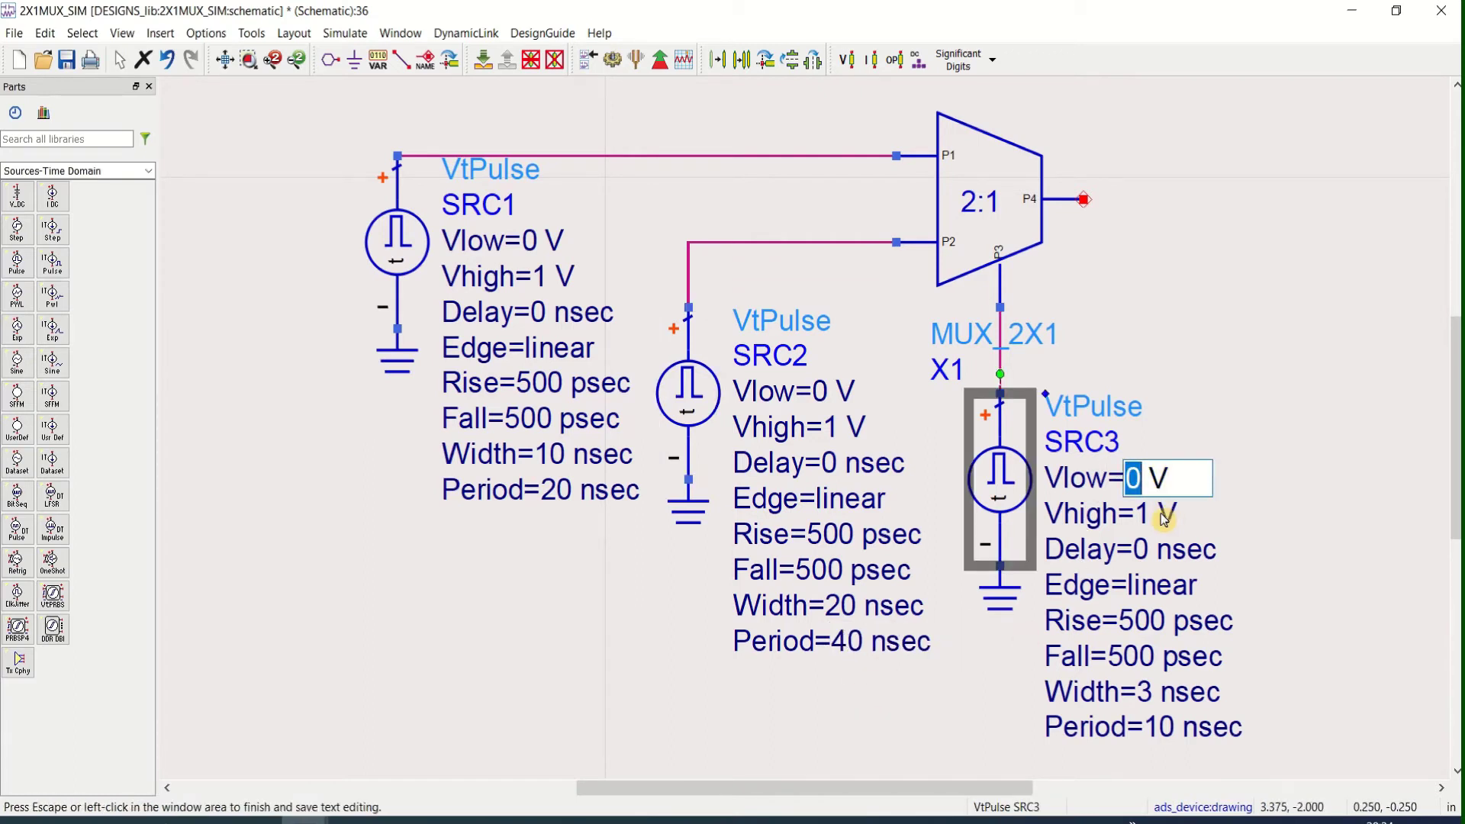
pyautogui.write('1')
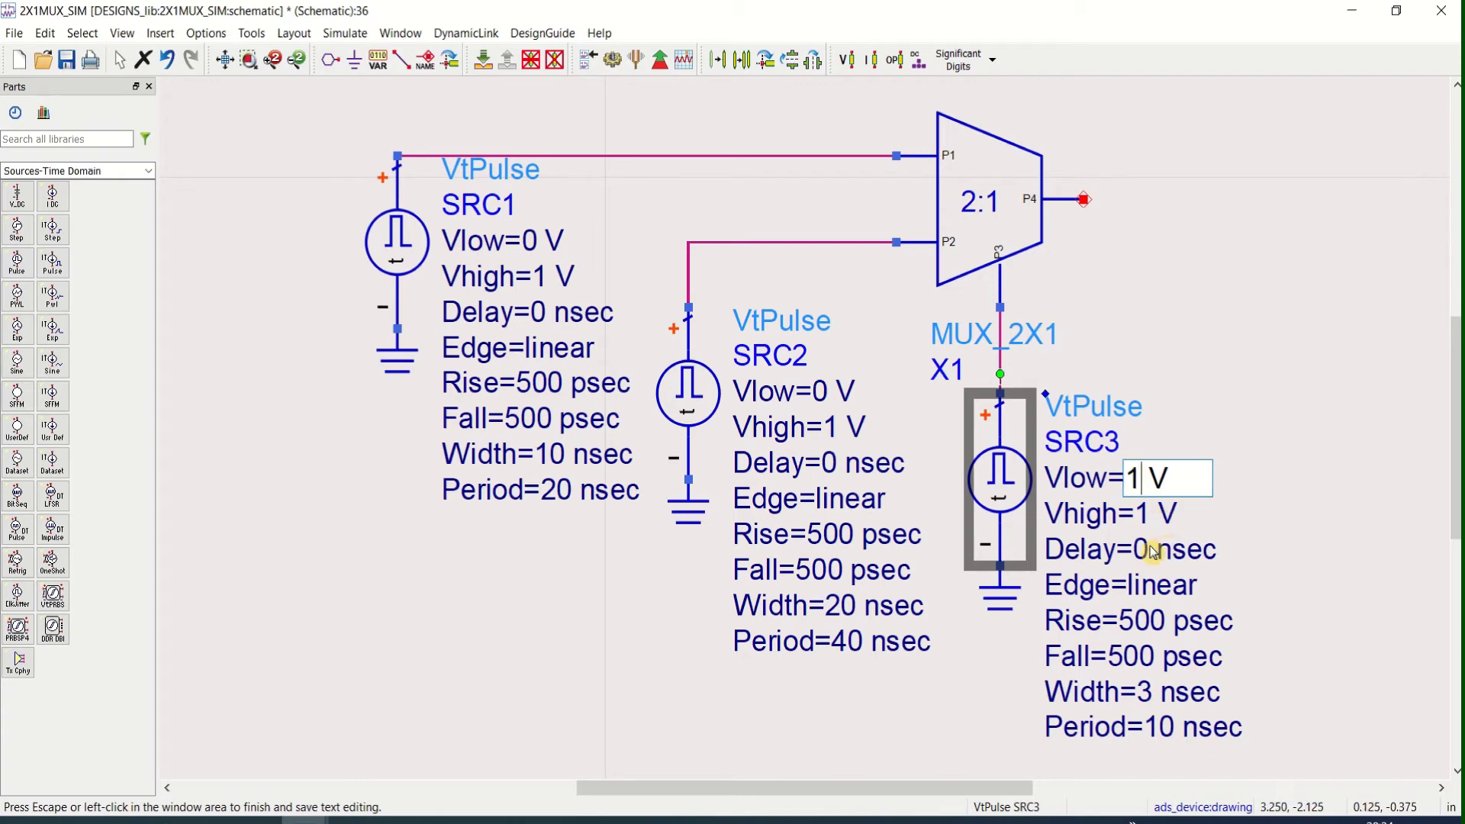
pyautogui.click(1145, 524)
pyautogui.doubleClick(1142, 514)
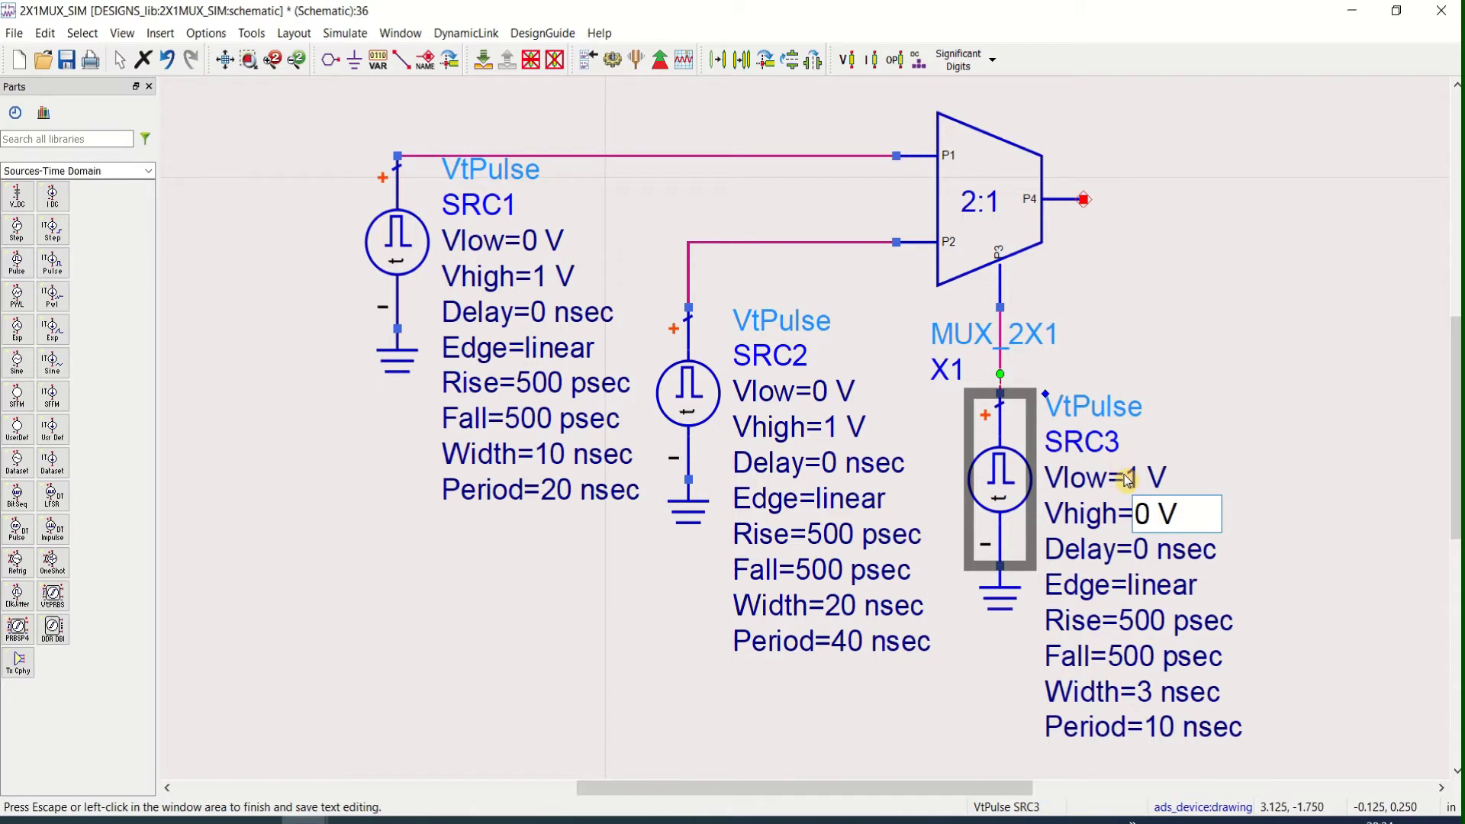
pyautogui.click(1151, 698)
# Set the pulse width of SRC3 to 25 nsec and its period to 50 nsec.
pyautogui.doubleClick(1145, 692)
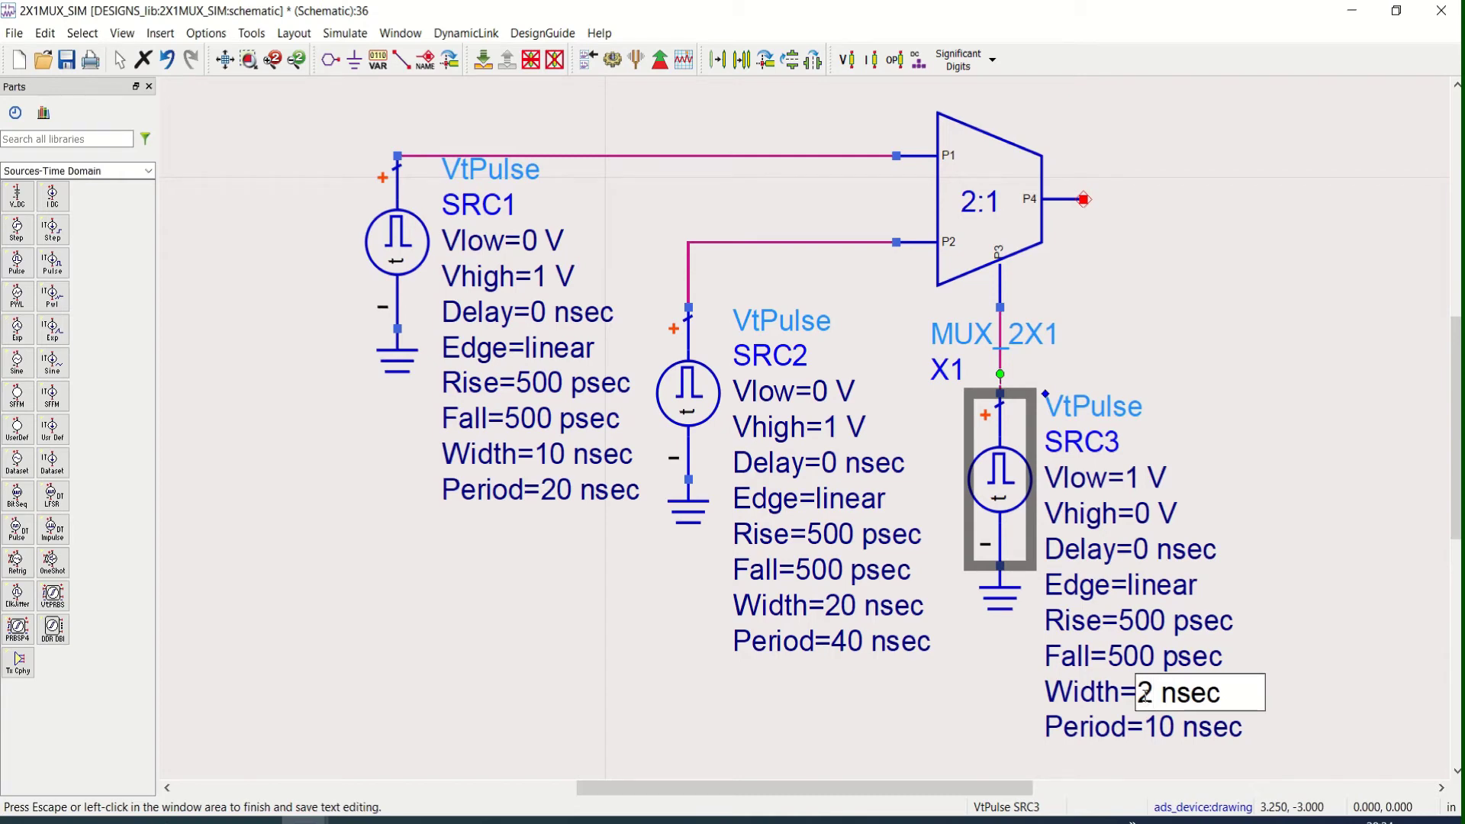
pyautogui.write('25')
pyautogui.click(1164, 730)
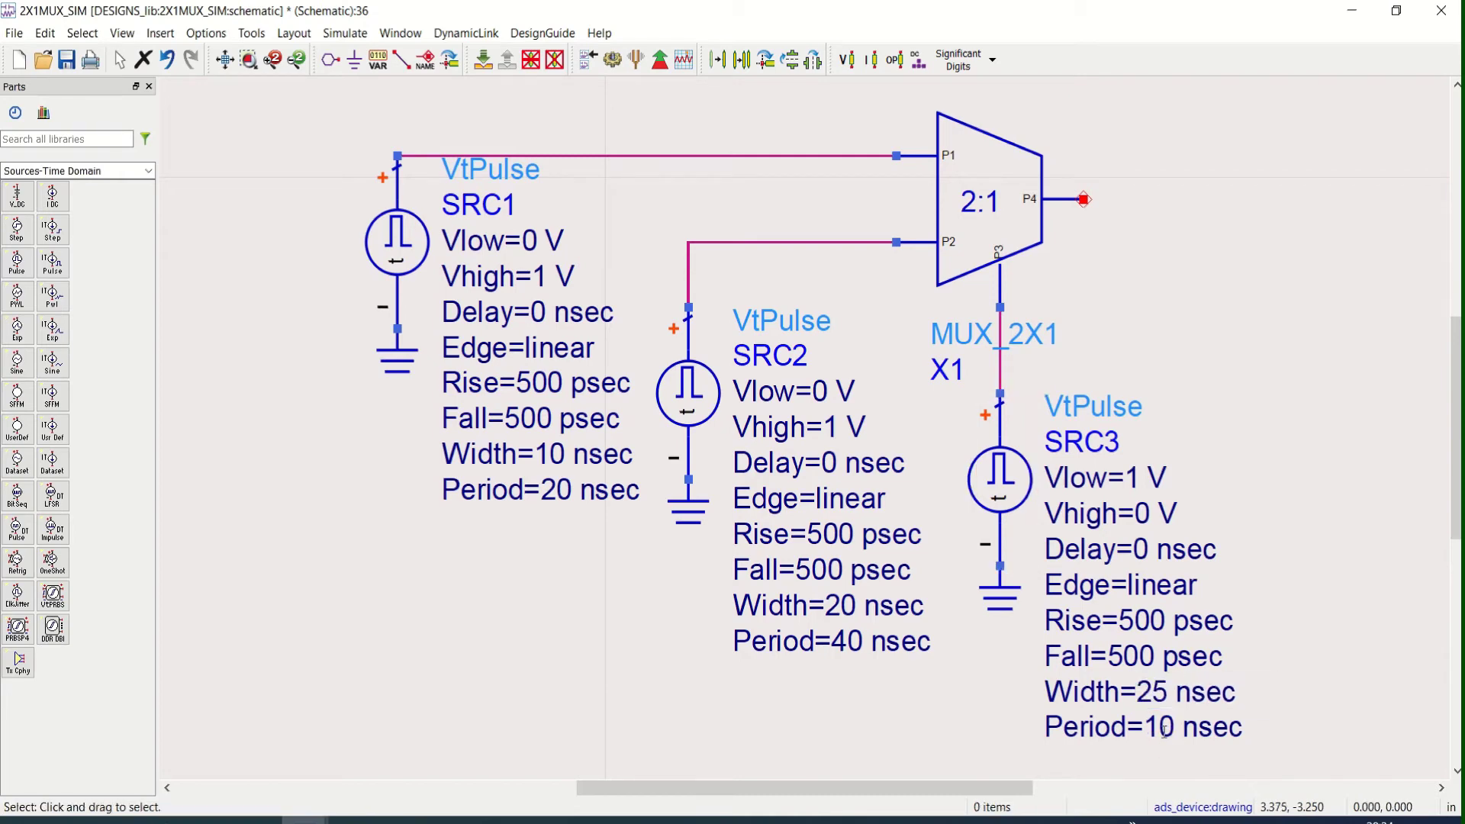
pyautogui.doubleClick(1163, 727)
pyautogui.write('5')
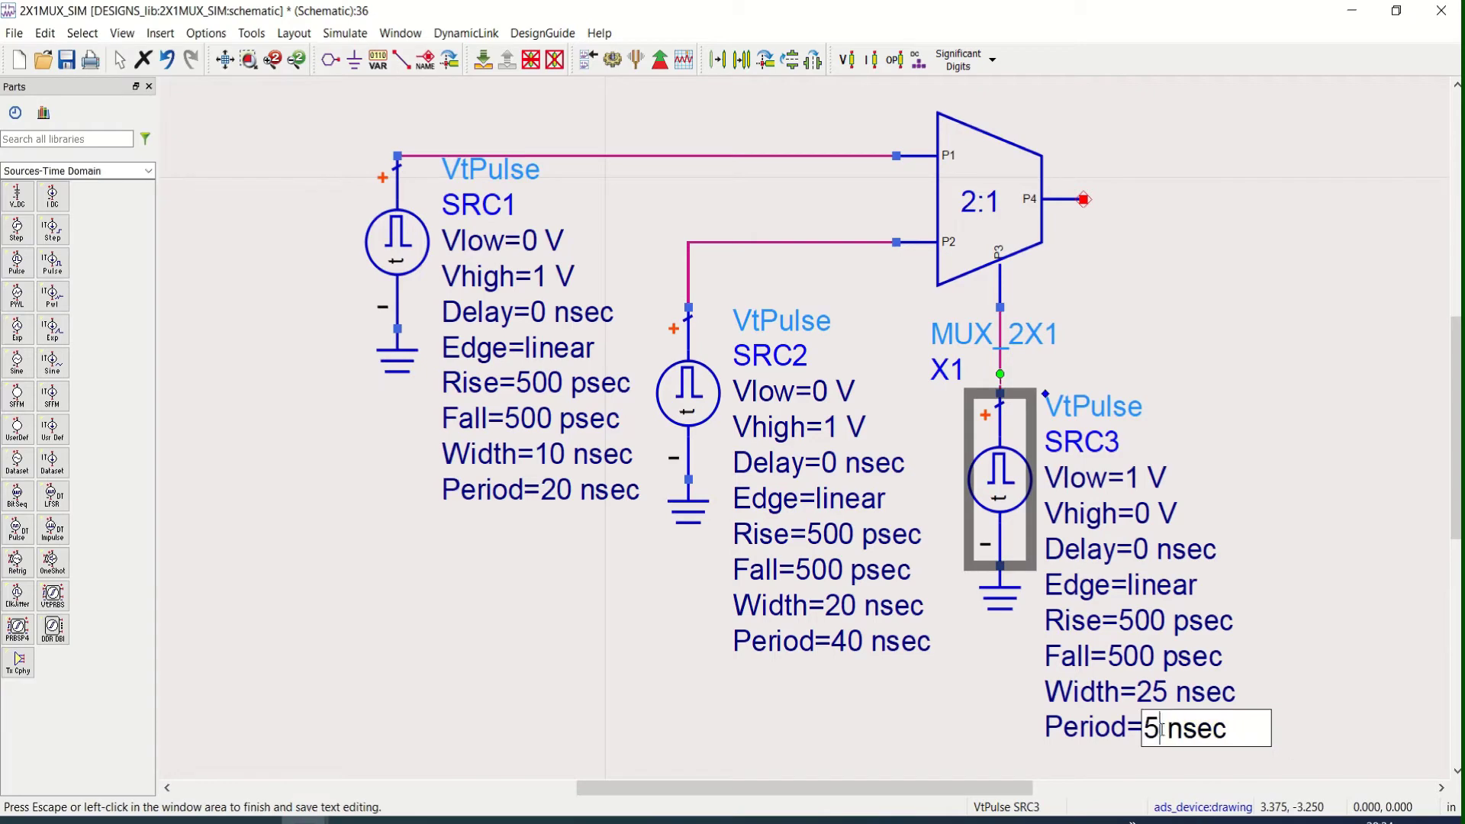
pyautogui.write('0')
pyautogui.click(1287, 492)
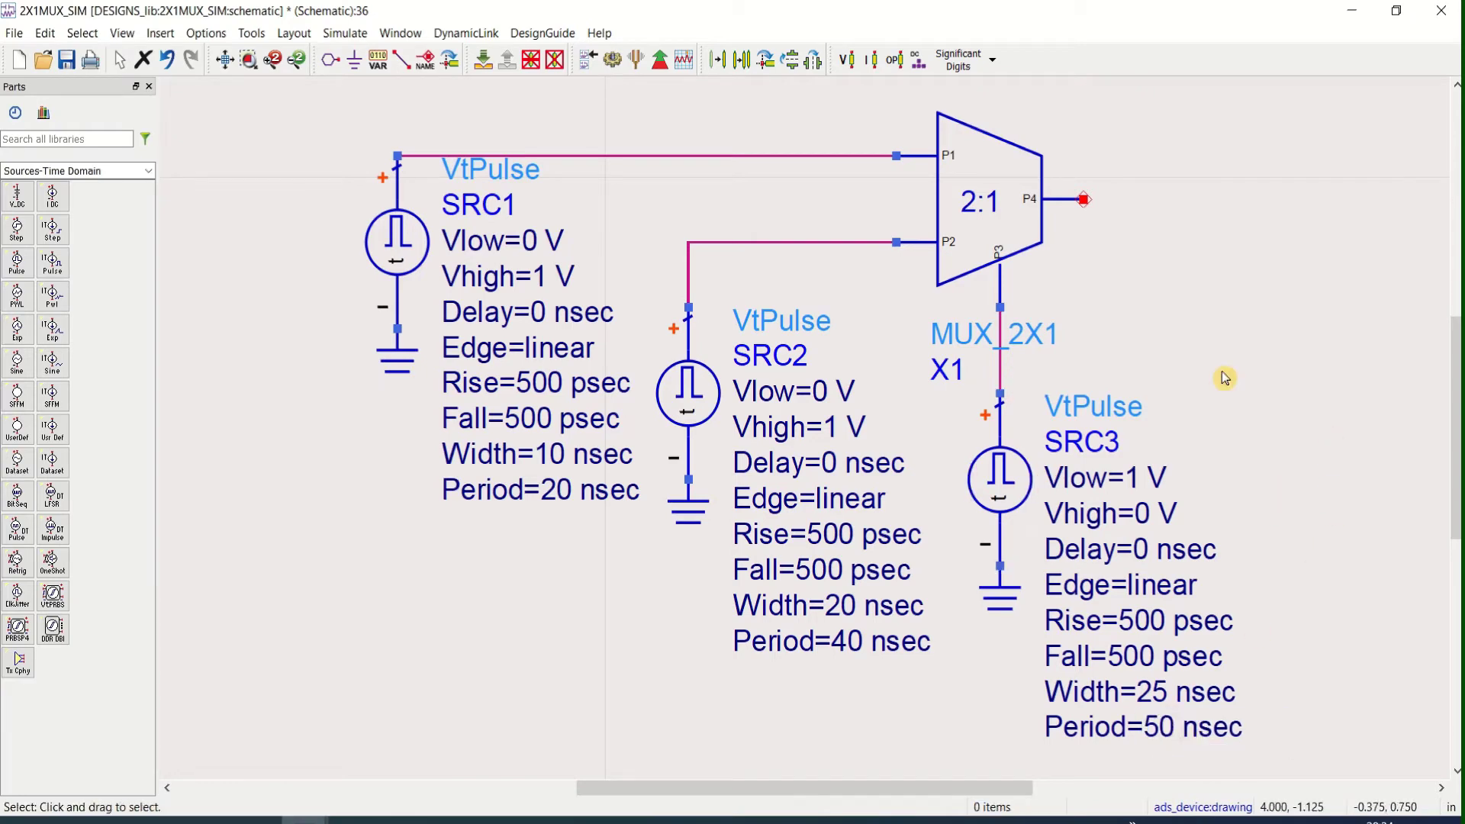
# Label the wire from SRC1 to multiplexer input P1 as A and the wire from SRC2 to input P2 as B.
pyautogui.click(432, 70)
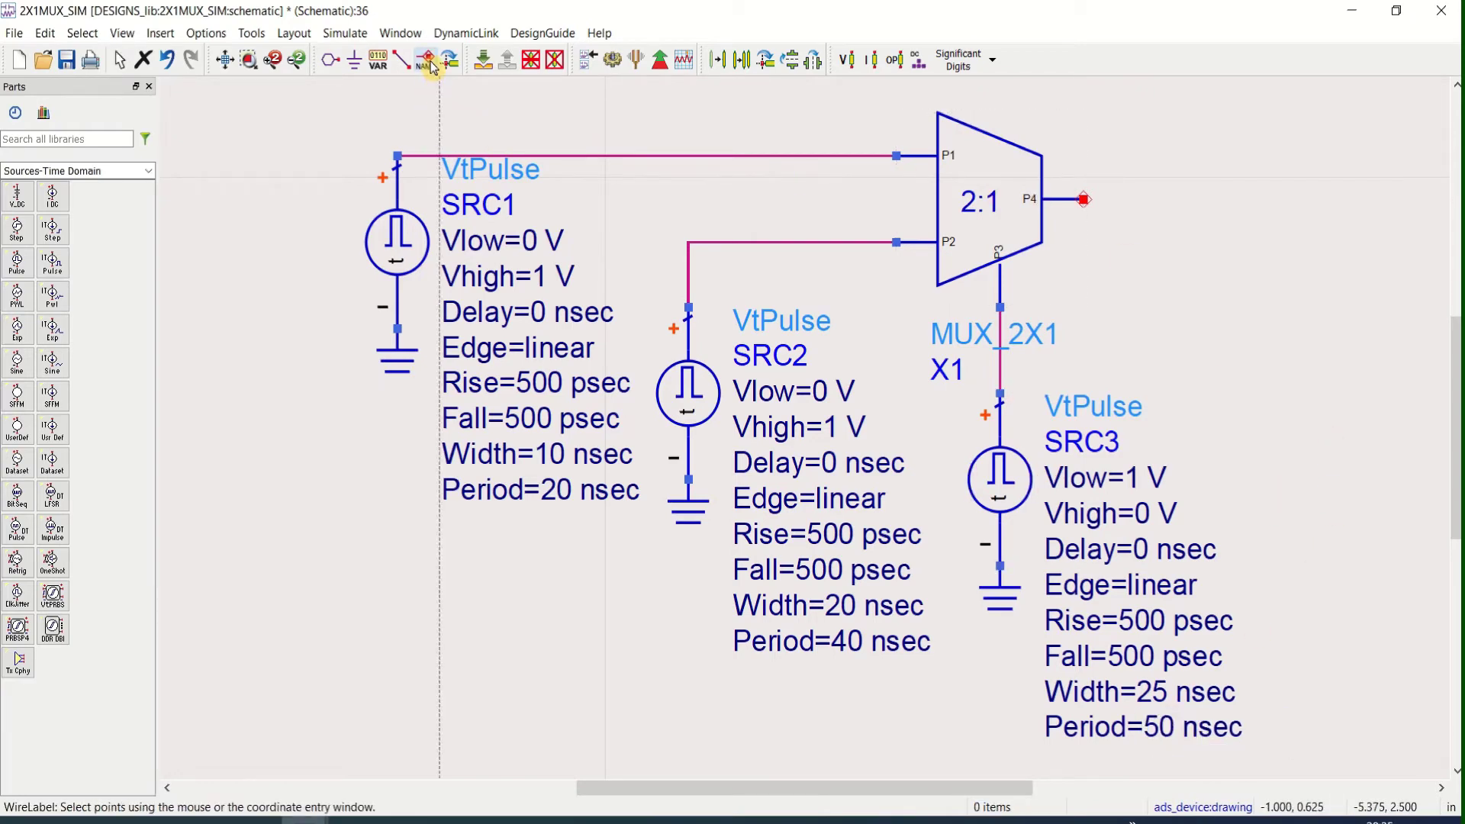
pyautogui.click(622, 156)
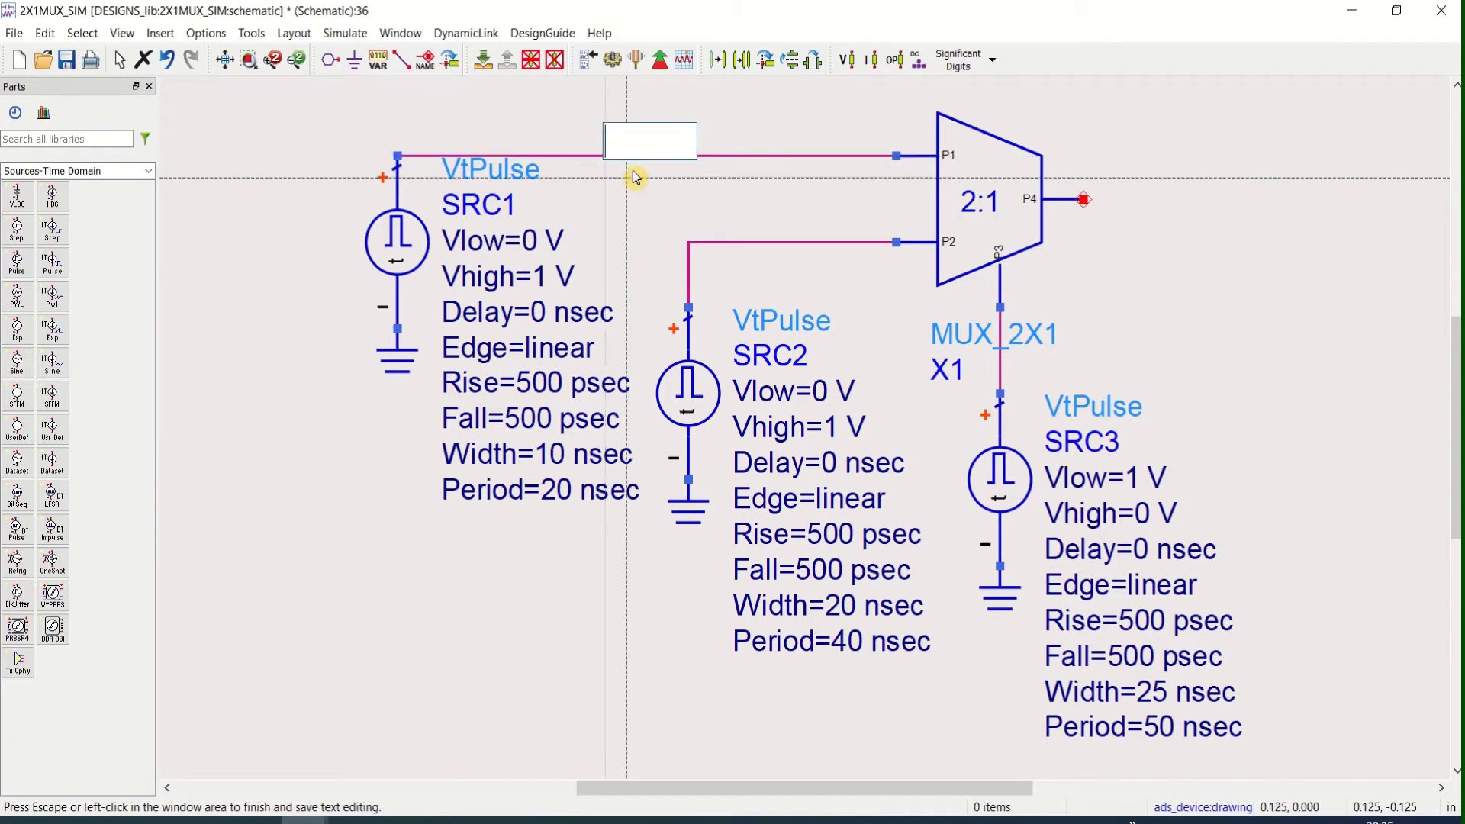
pyautogui.write('A')
pyautogui.click(786, 244)
pyautogui.click(786, 245)
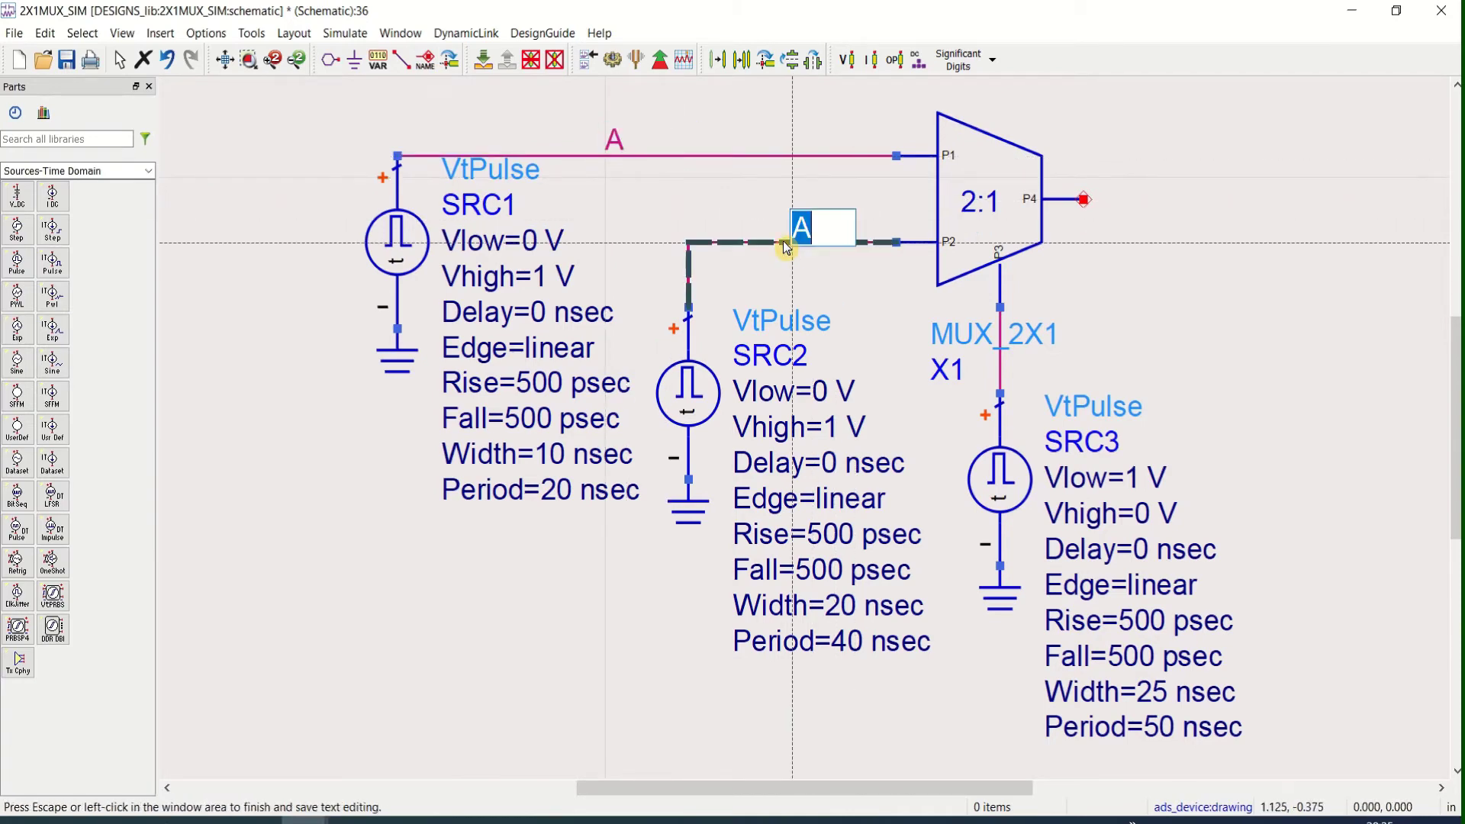
pyautogui.write('B')
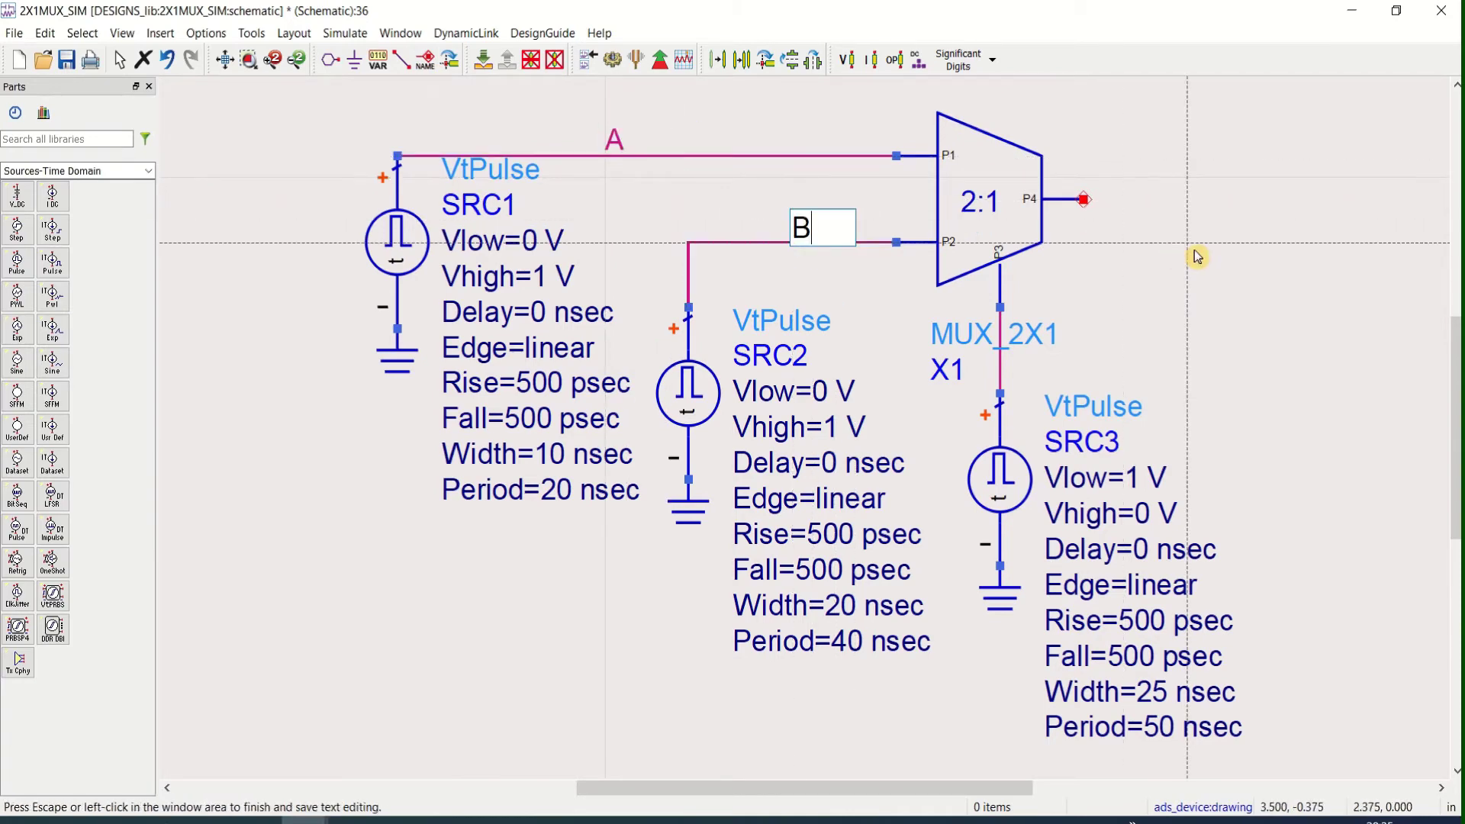
pyautogui.press('Return')
# Label the multiplexer's output pin P4 as Out.
pyautogui.click(1086, 202)
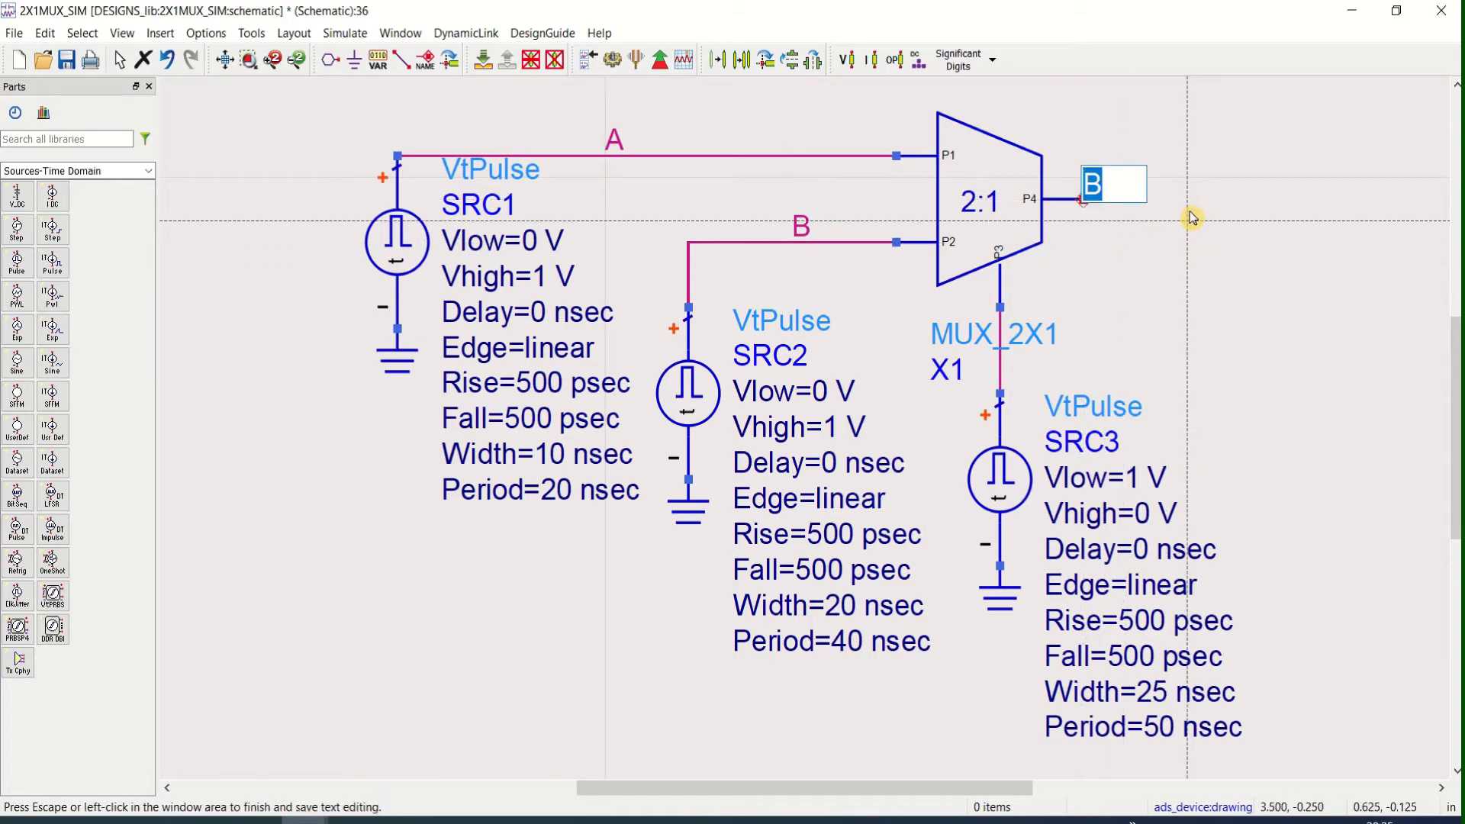
pyautogui.write('Out')
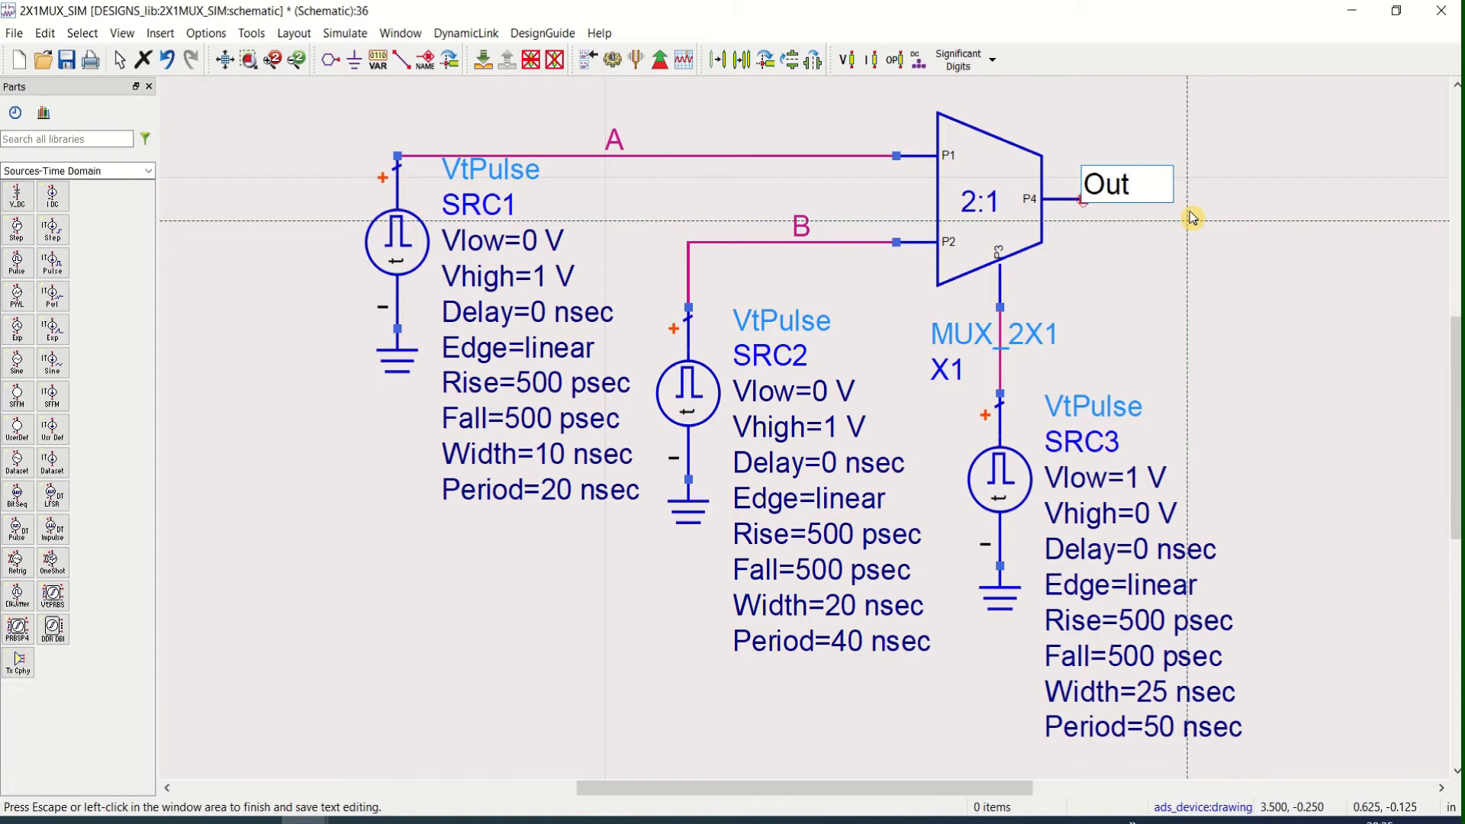
pyautogui.click(1197, 285)
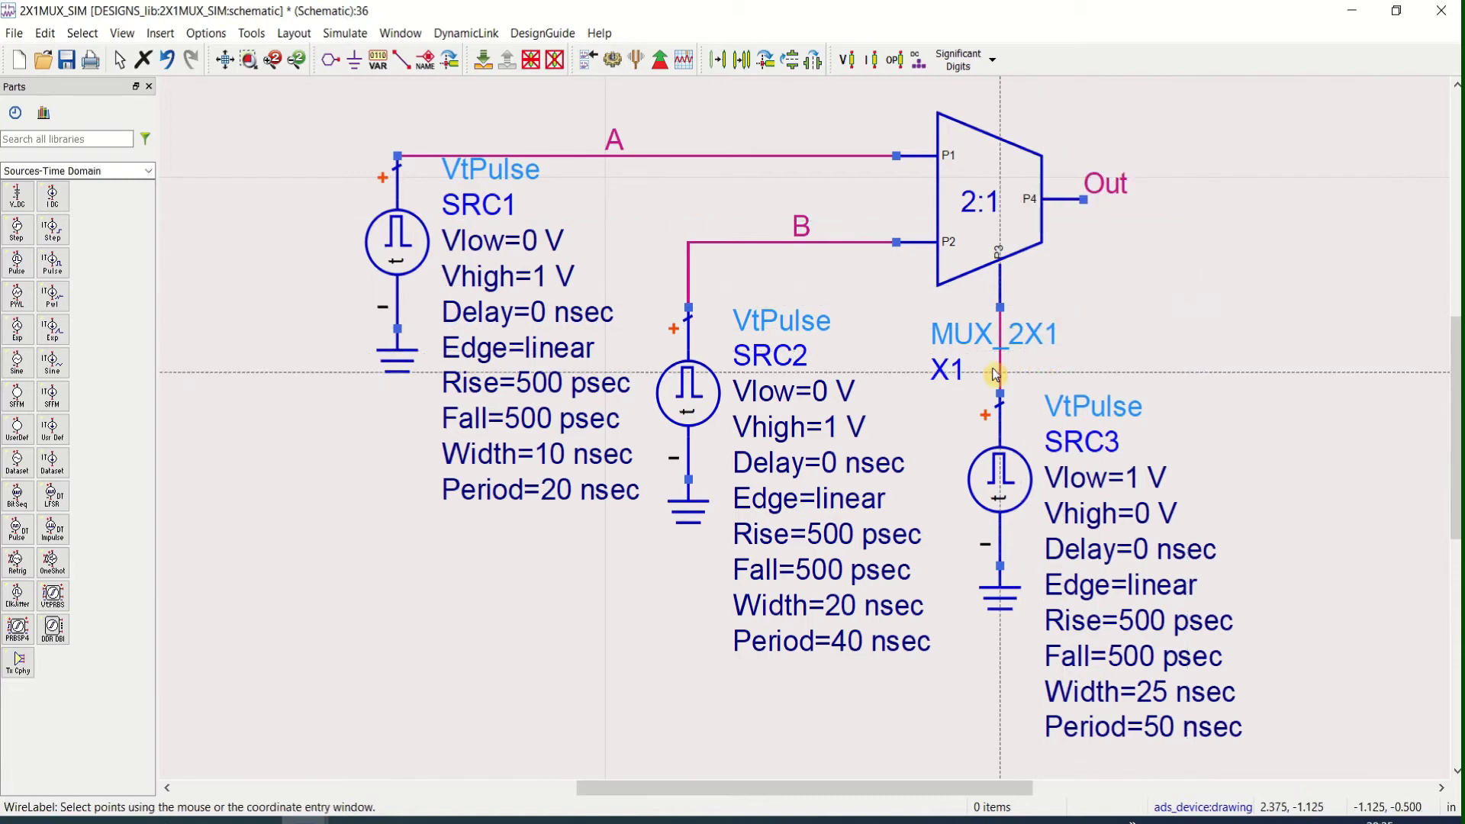
# Label the wire between SRC3 and multiplexer pin P3 as Sel and save the schematic.
pyautogui.click(1005, 362)
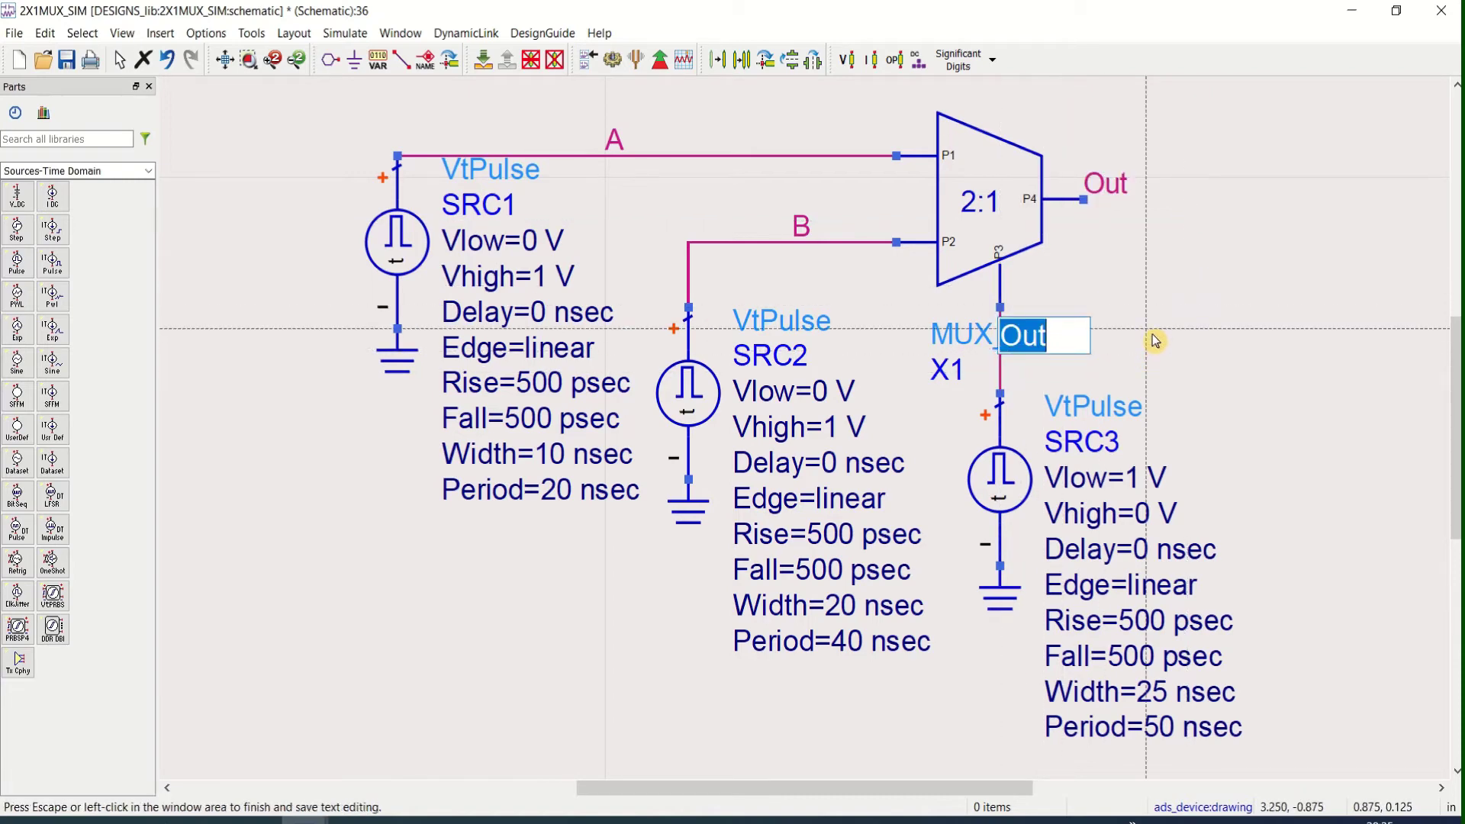
pyautogui.write('Sel')
pyautogui.click(1234, 334)
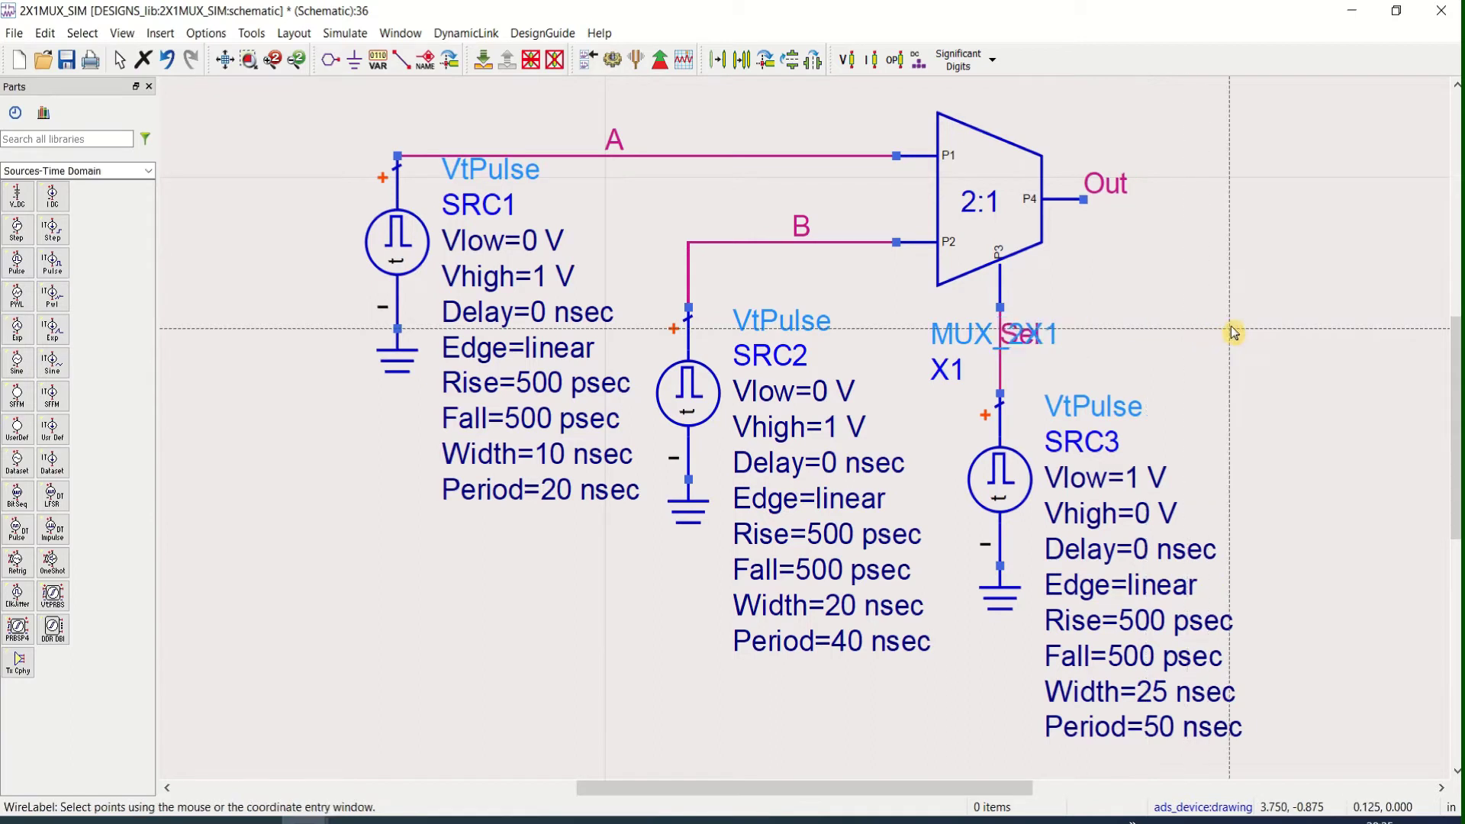
pyautogui.press('Escape')
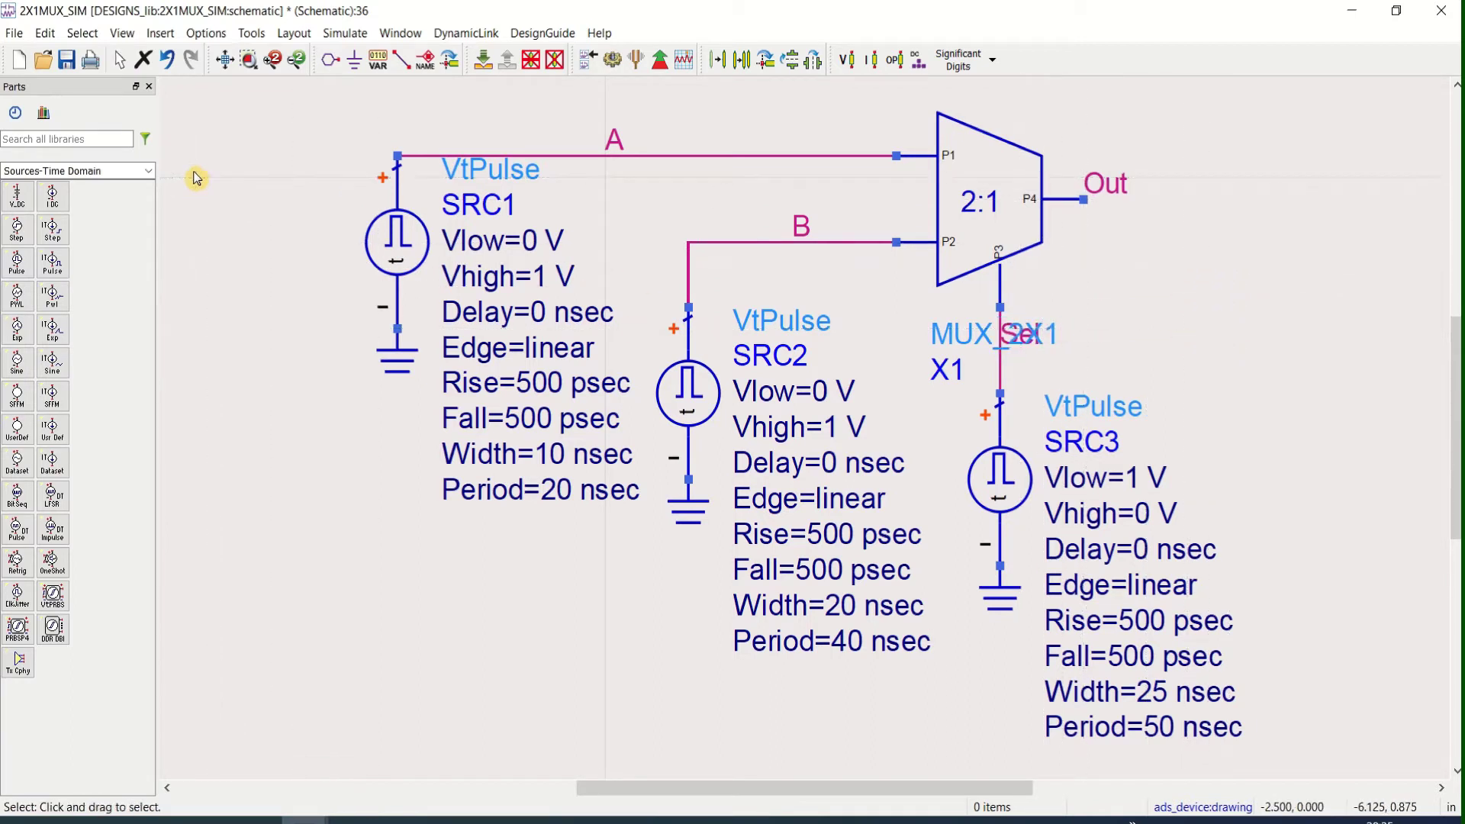
pyautogui.click(66, 60)
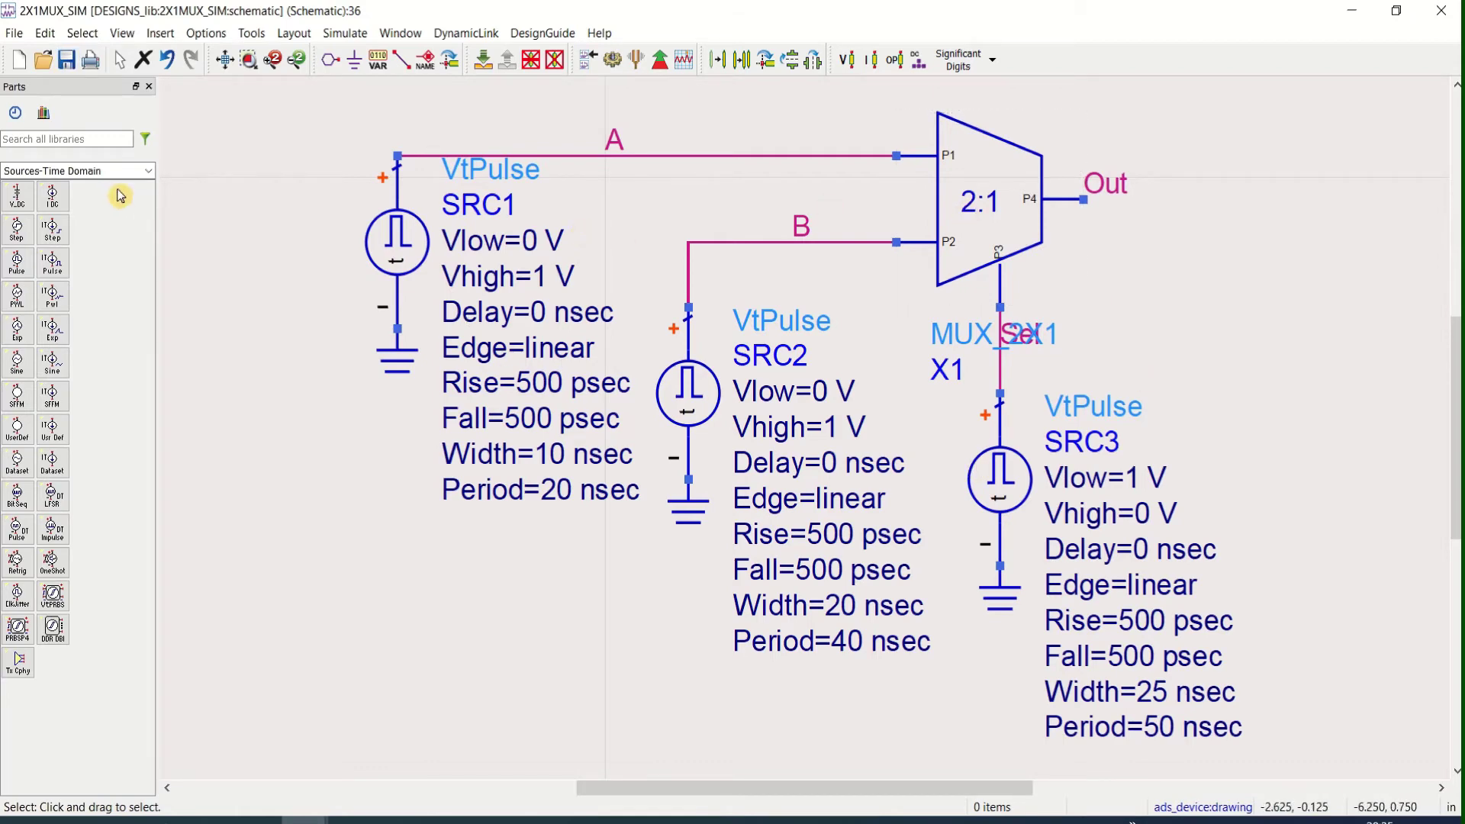
# Place a Transient simulation controller from the Simulation-Transient palette below SRC1 and run the simulation.
pyautogui.click(151, 174)
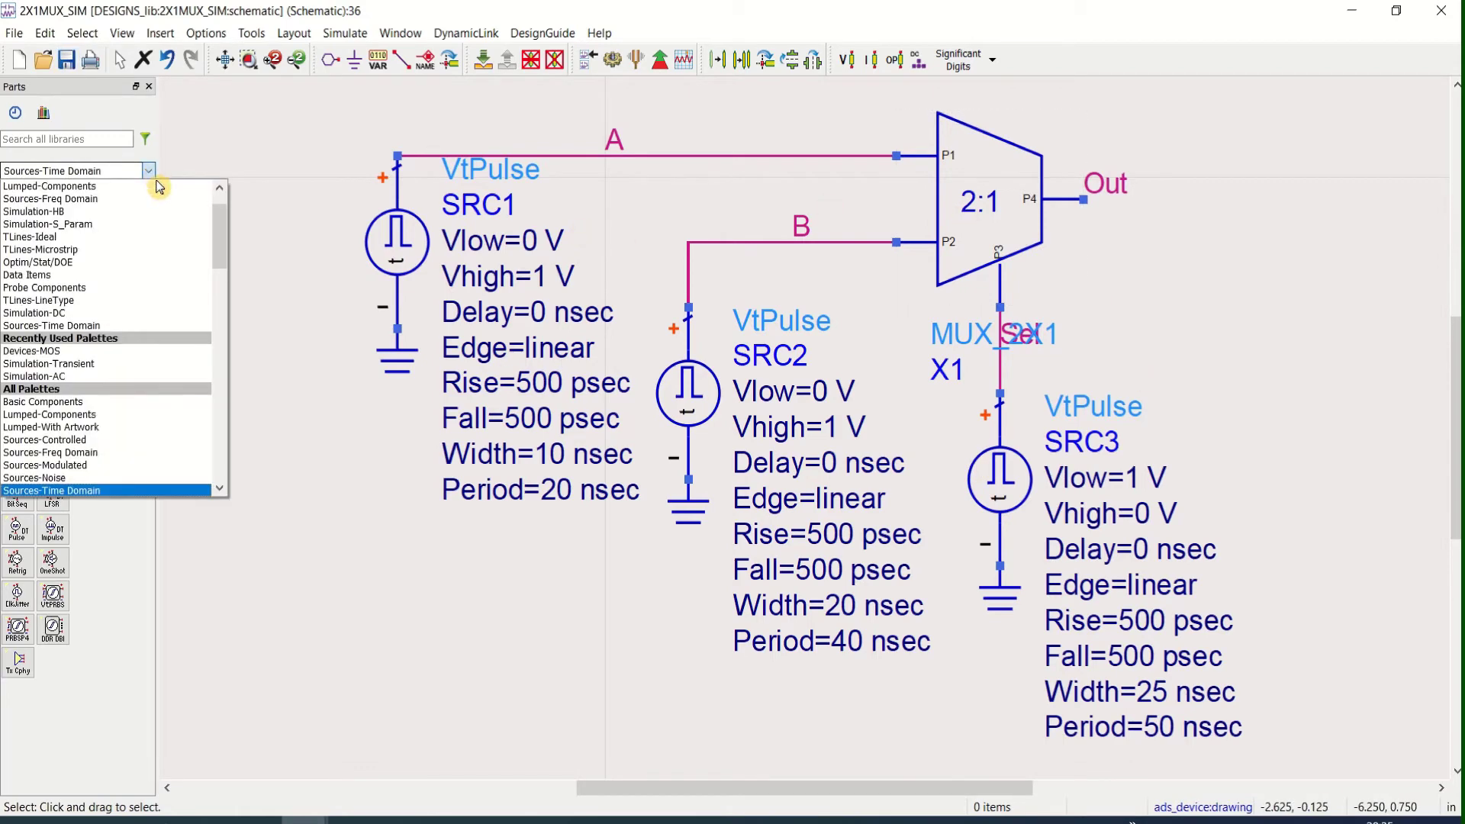
pyautogui.click(146, 364)
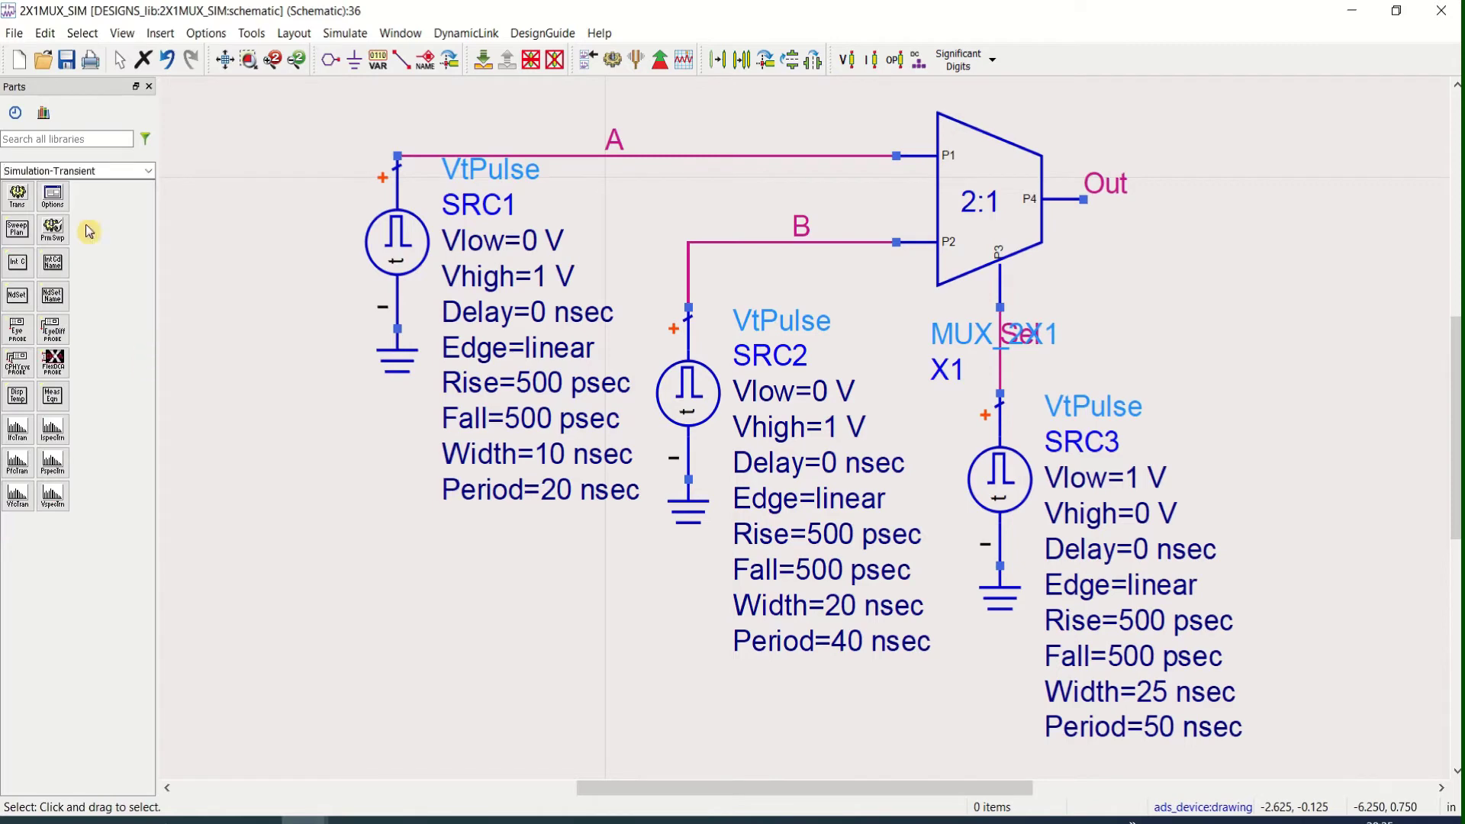
pyautogui.click(17, 195)
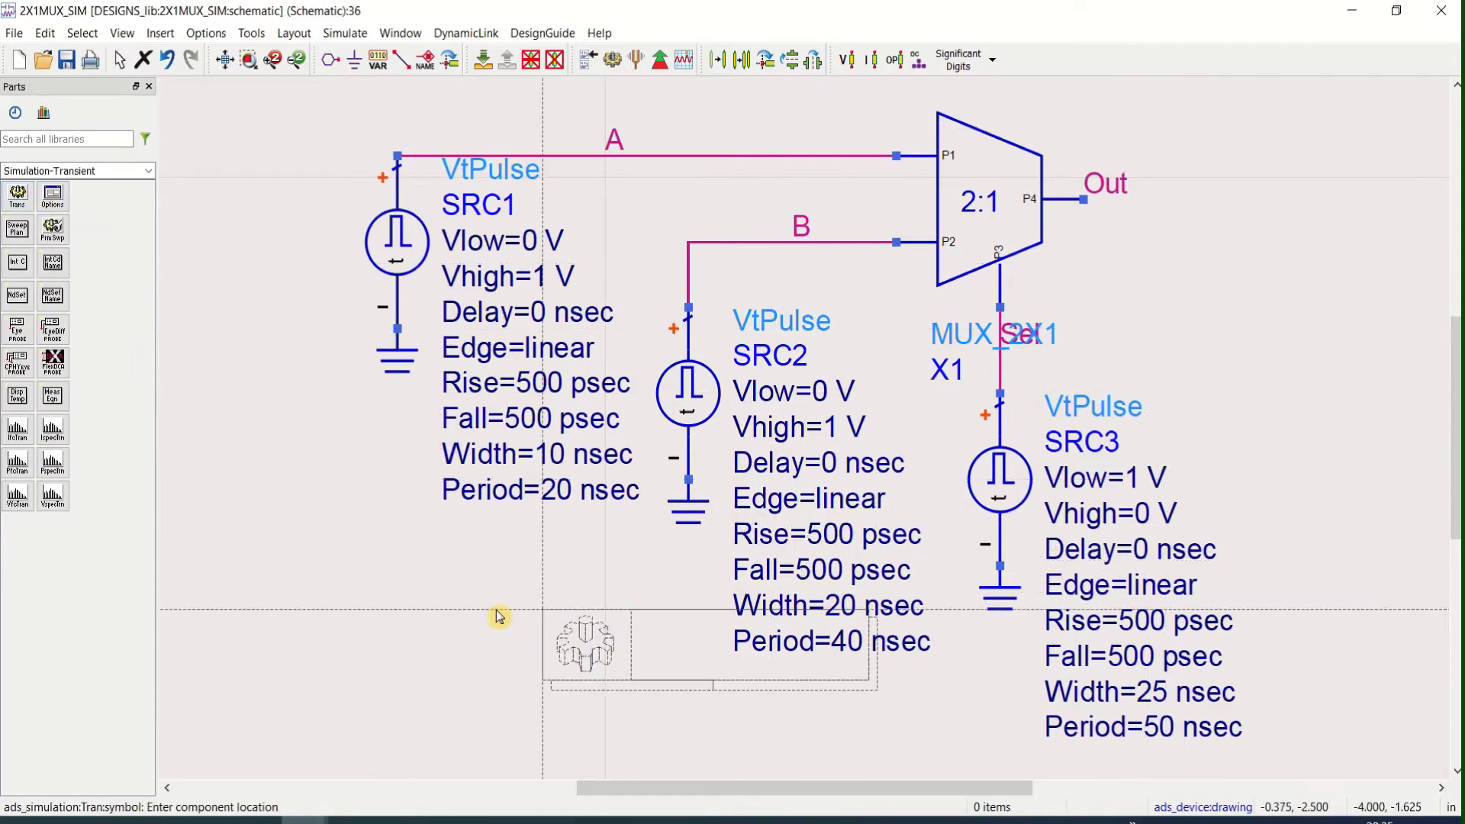
pyautogui.click(353, 601)
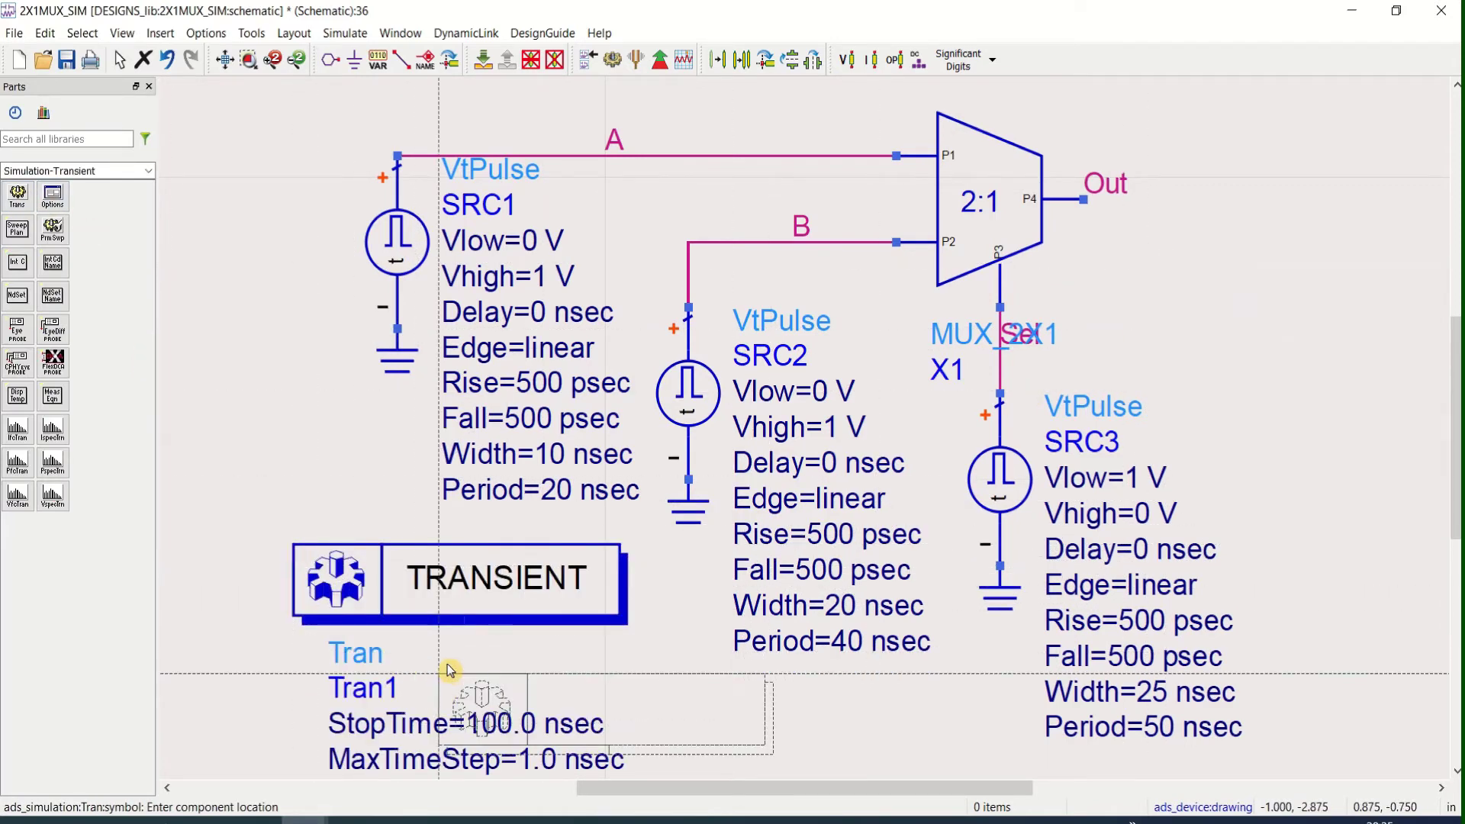
pyautogui.press('Escape')
pyautogui.scroll(-1, 759, 549)
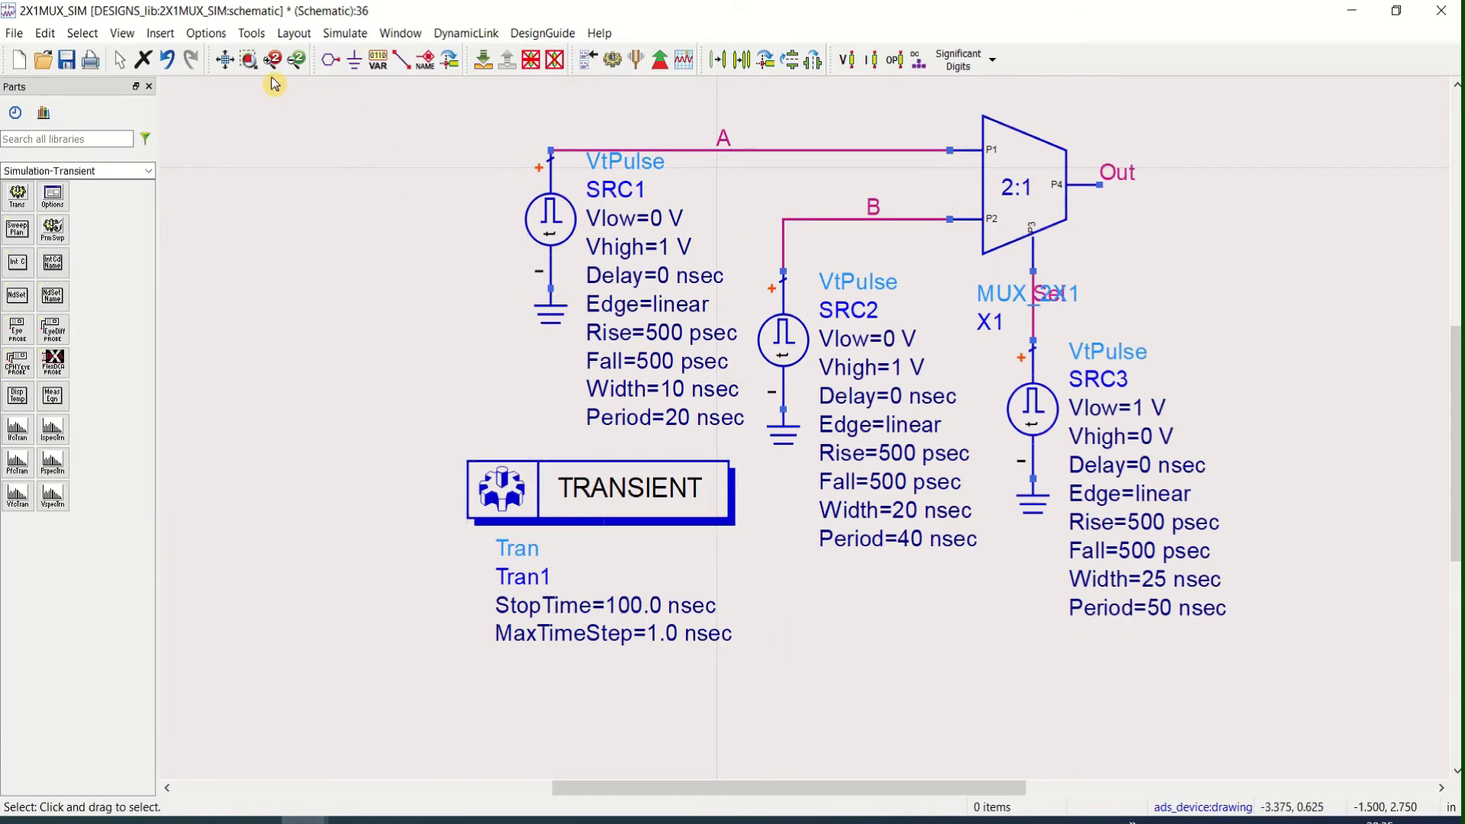
pyautogui.click(225, 61)
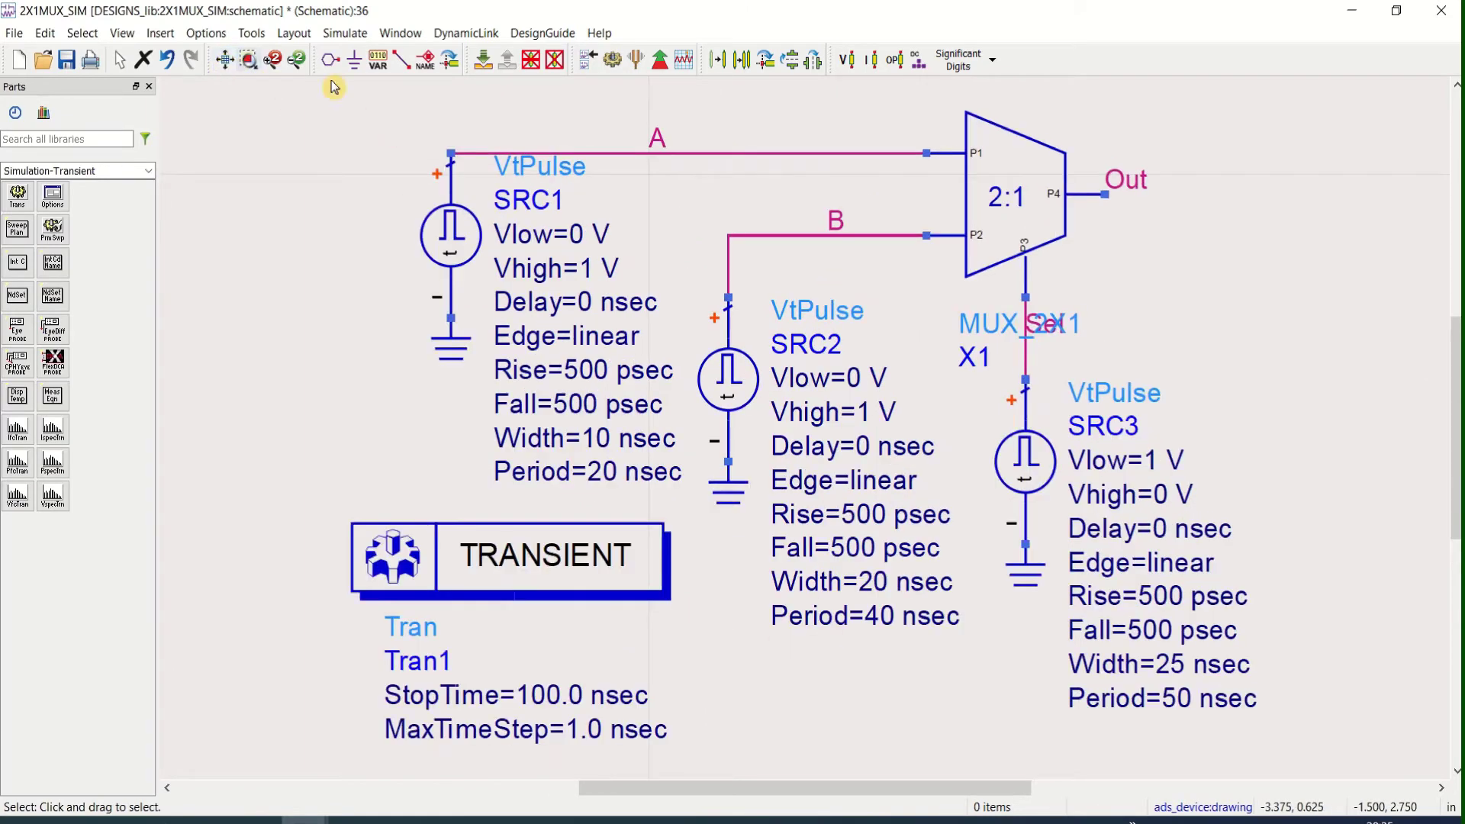
pyautogui.click(613, 60)
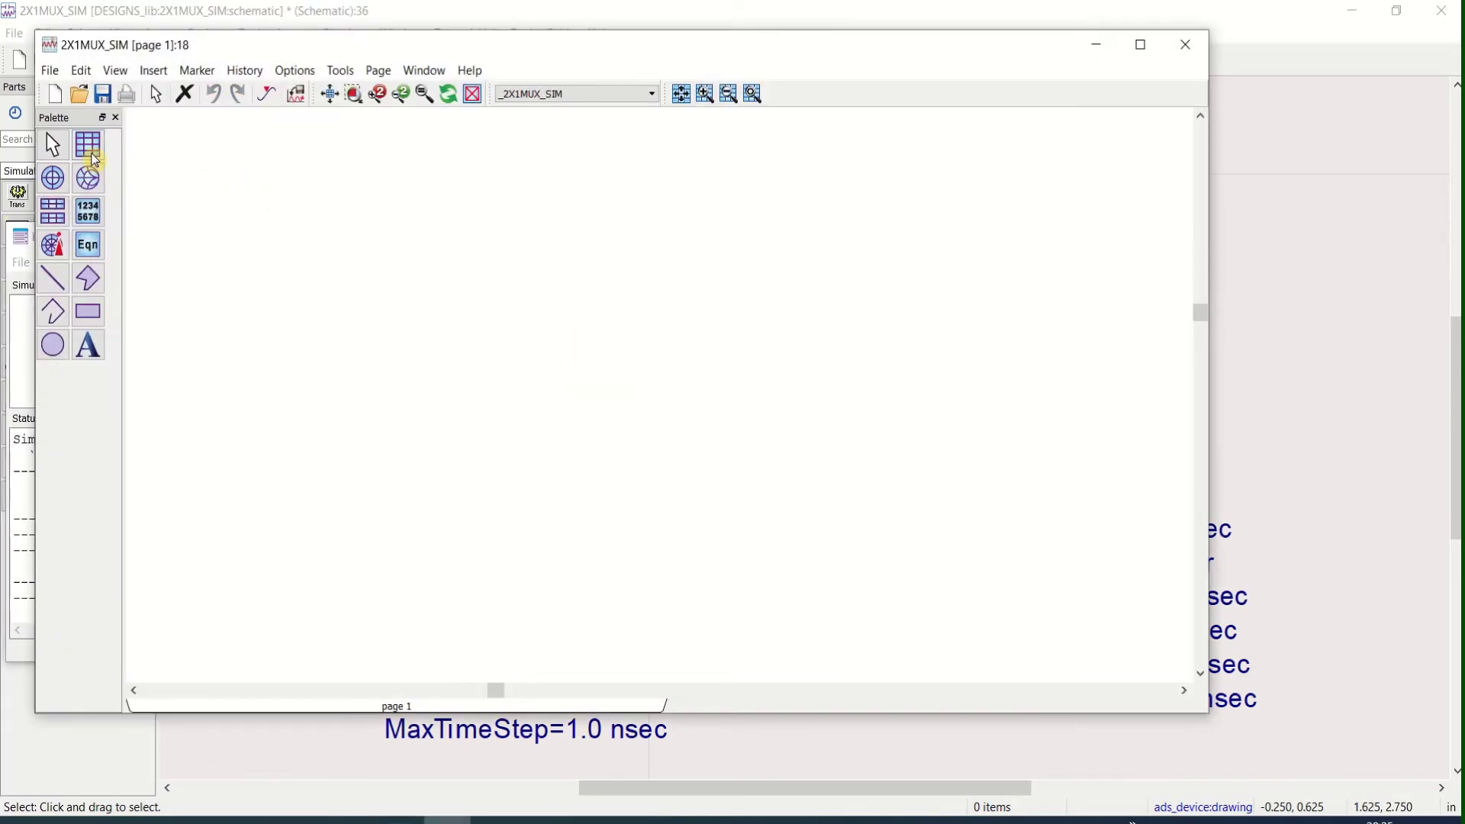
# Insert a rectangular plot on the data display page with the traces A, B, Sel and Out.
pyautogui.click(92, 153)
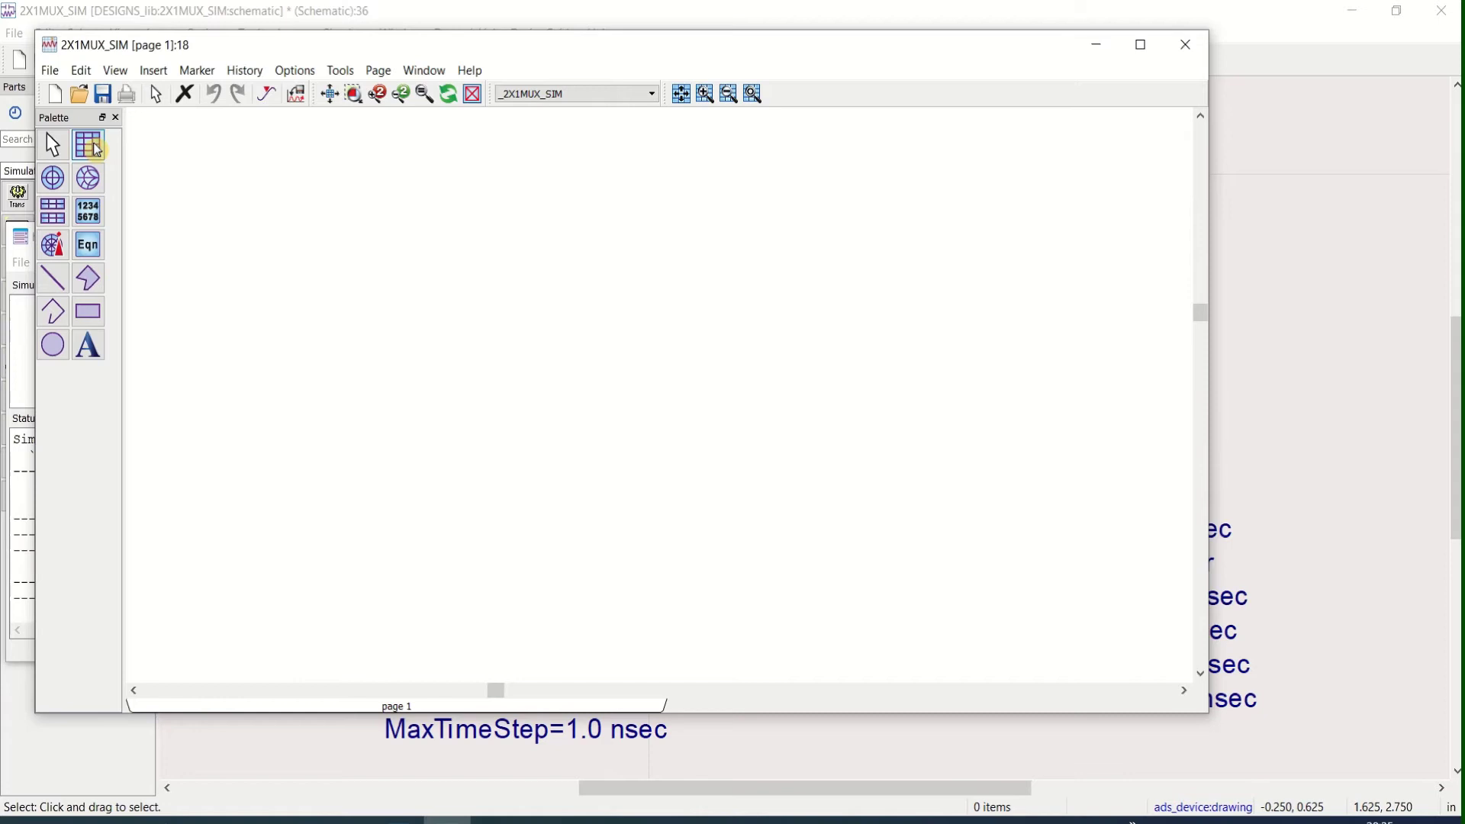
pyautogui.click(351, 193)
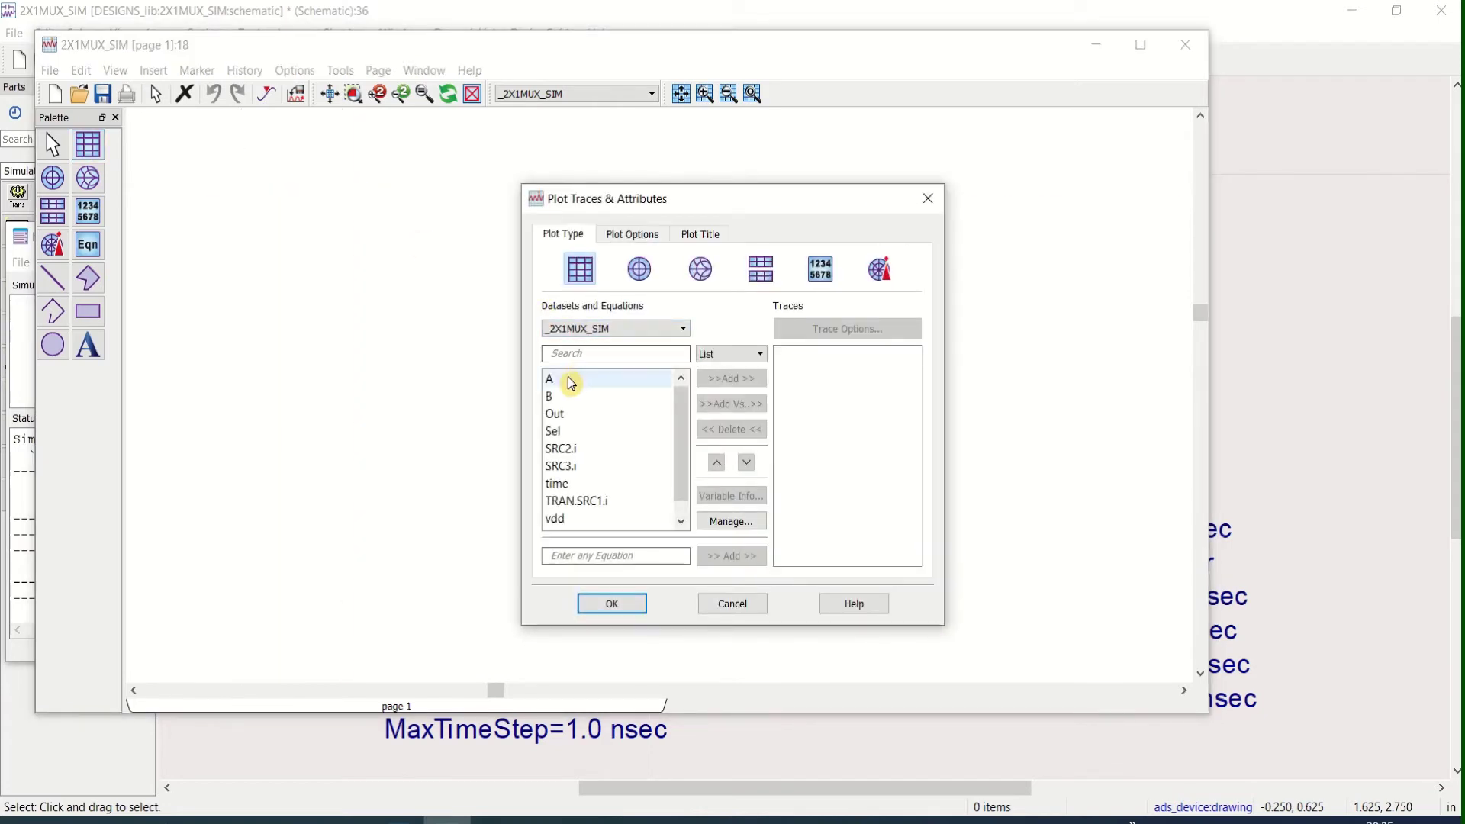
pyautogui.doubleClick(572, 380)
pyautogui.doubleClick(574, 396)
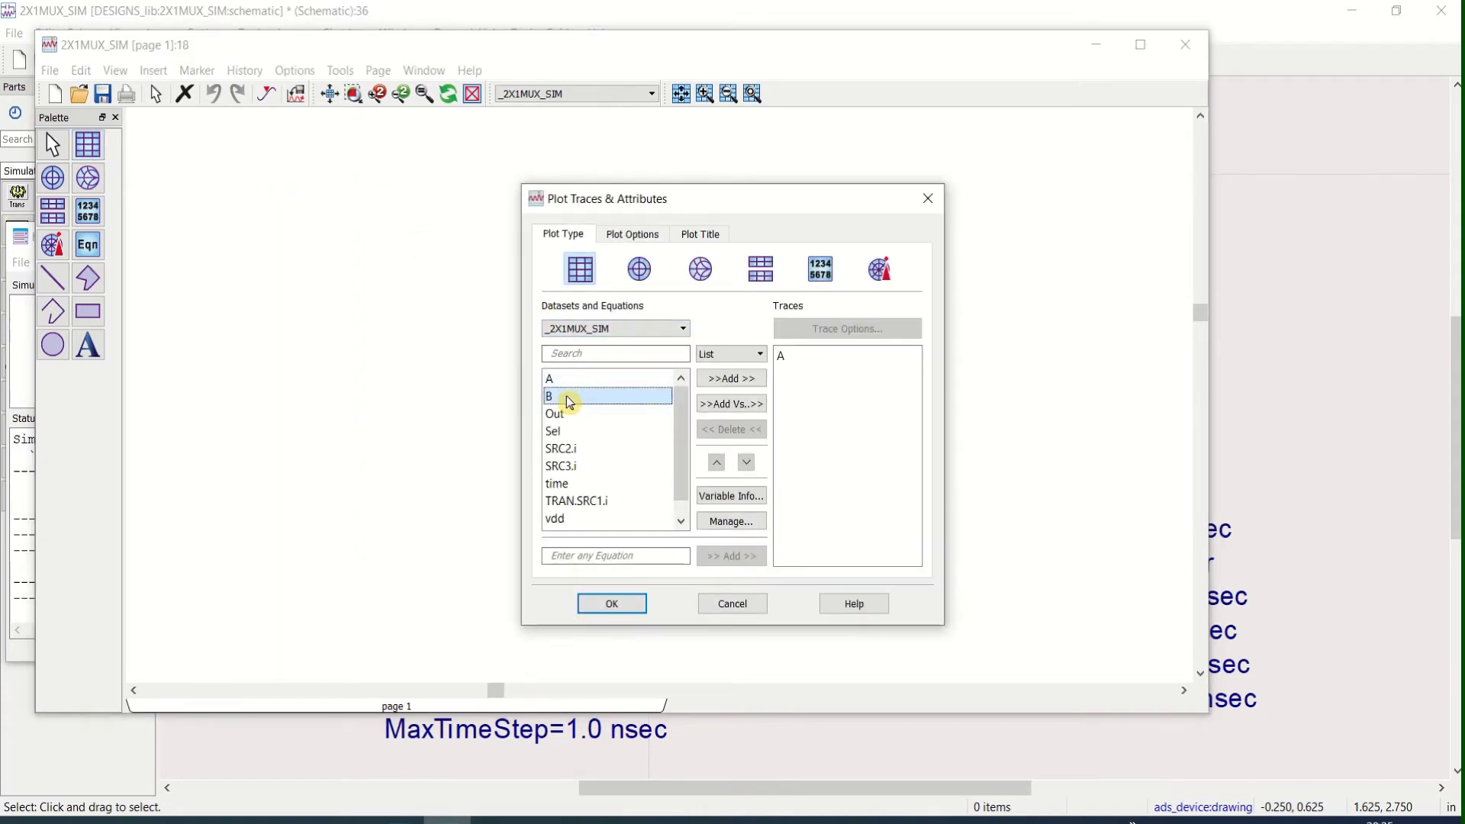
pyautogui.doubleClick(576, 432)
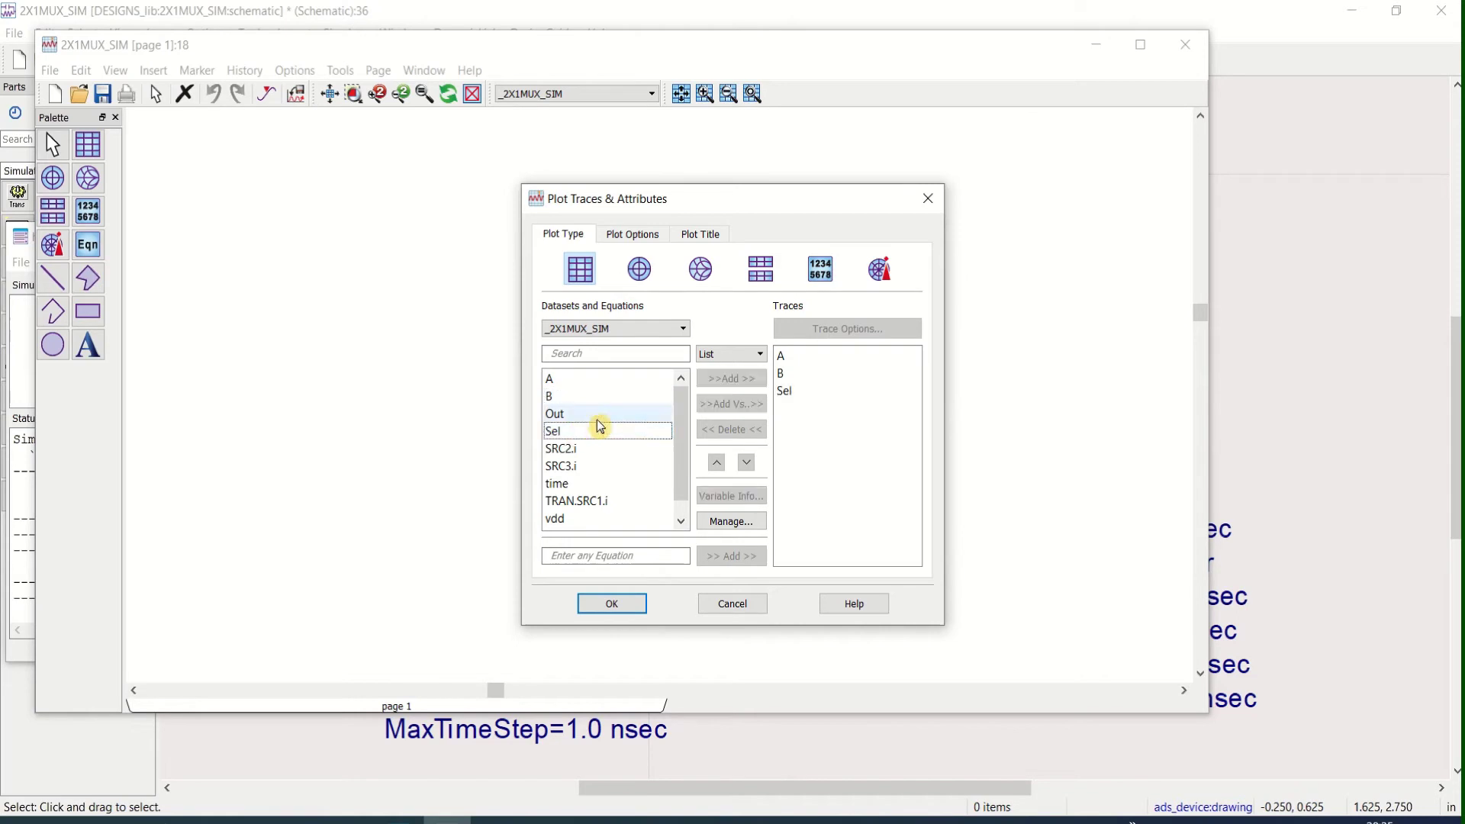
pyautogui.click(576, 422)
pyautogui.doubleClick(577, 422)
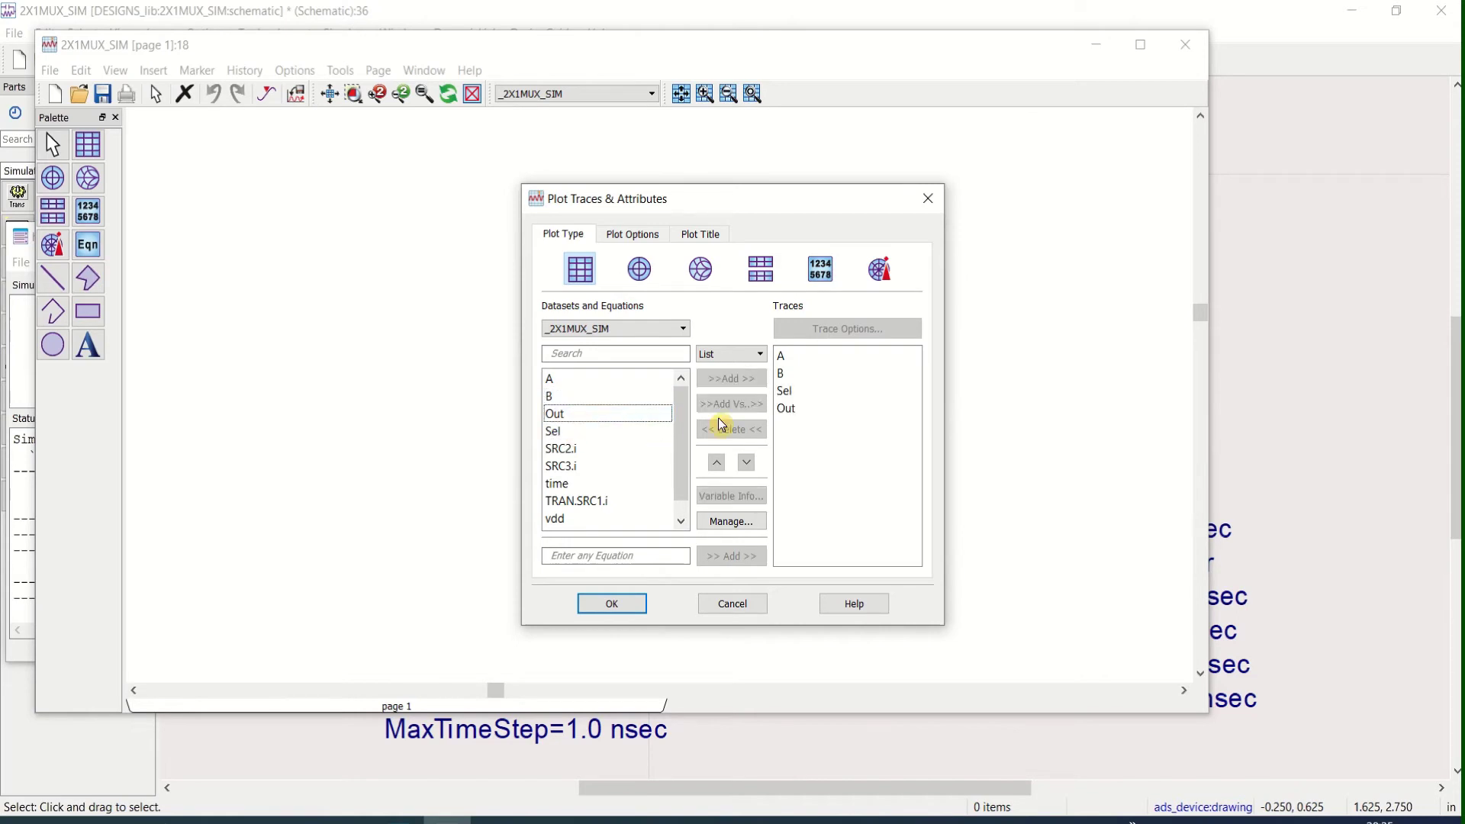
pyautogui.click(613, 605)
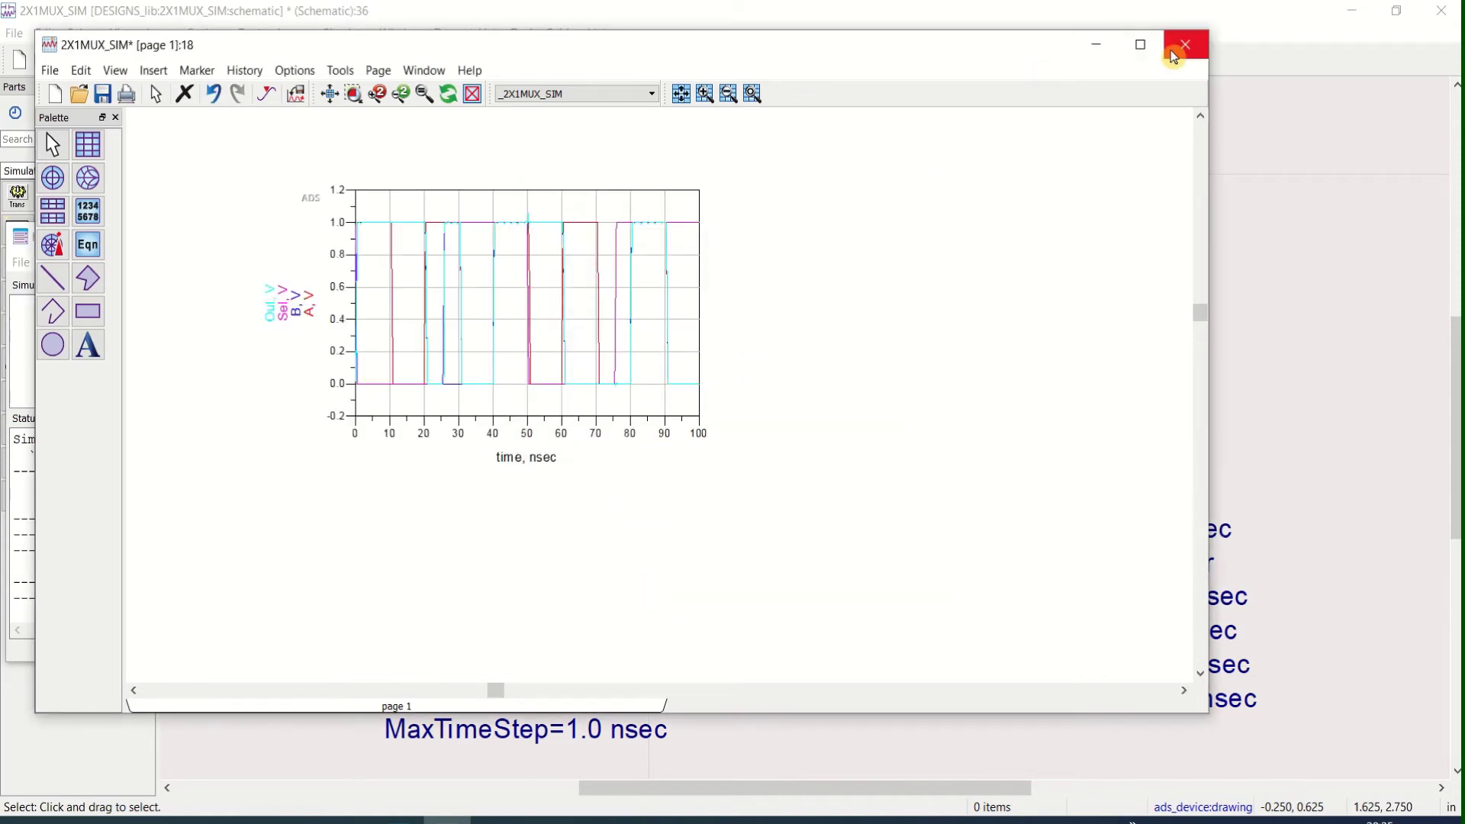
# Maximize the data display and change the plot type to a stacked rectangular plot with each trace separate.
pyautogui.click(1140, 44)
pyautogui.click(294, 56)
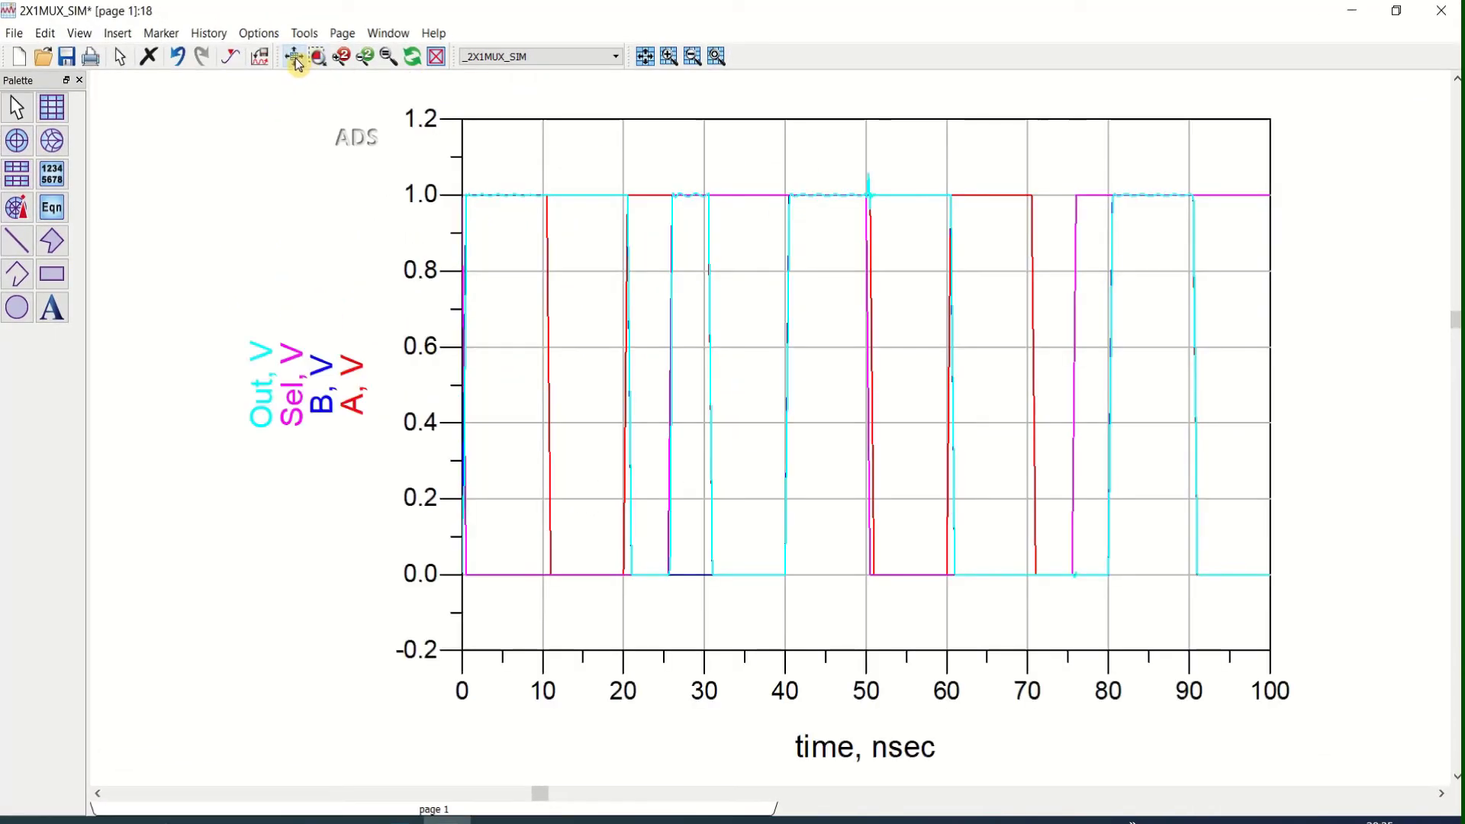
pyautogui.doubleClick(892, 160)
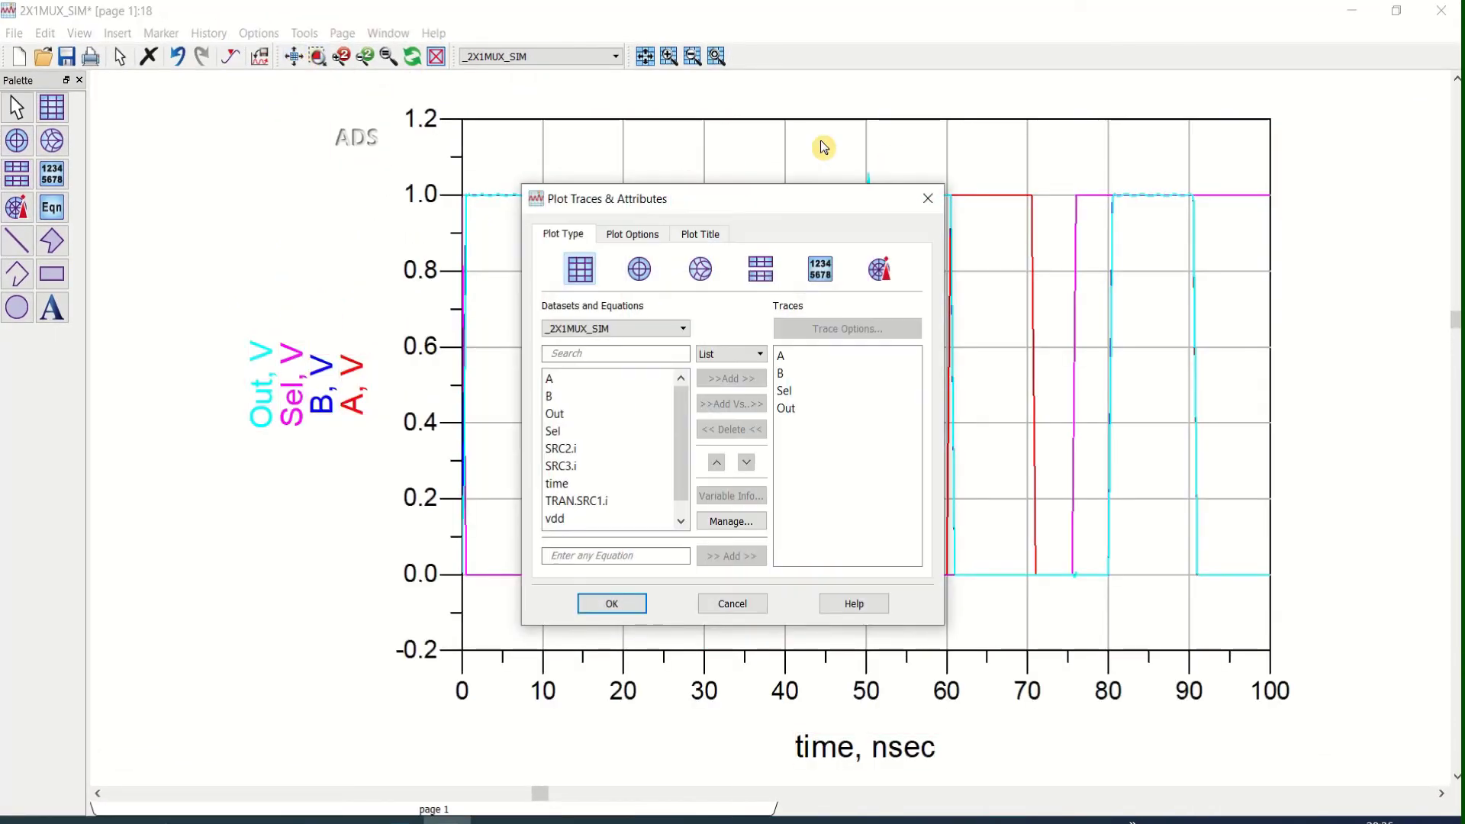
pyautogui.click(766, 273)
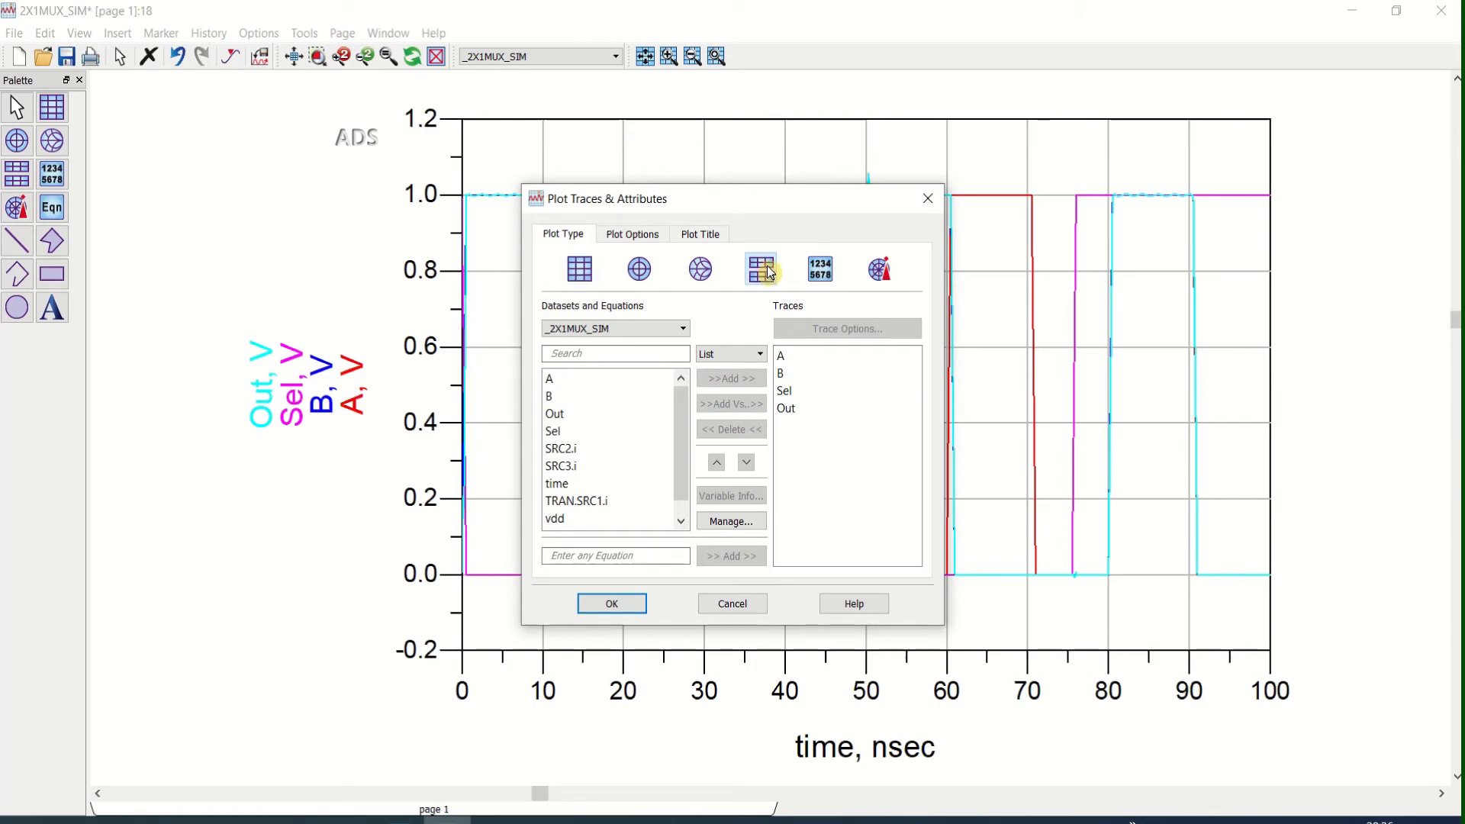
pyautogui.click(610, 605)
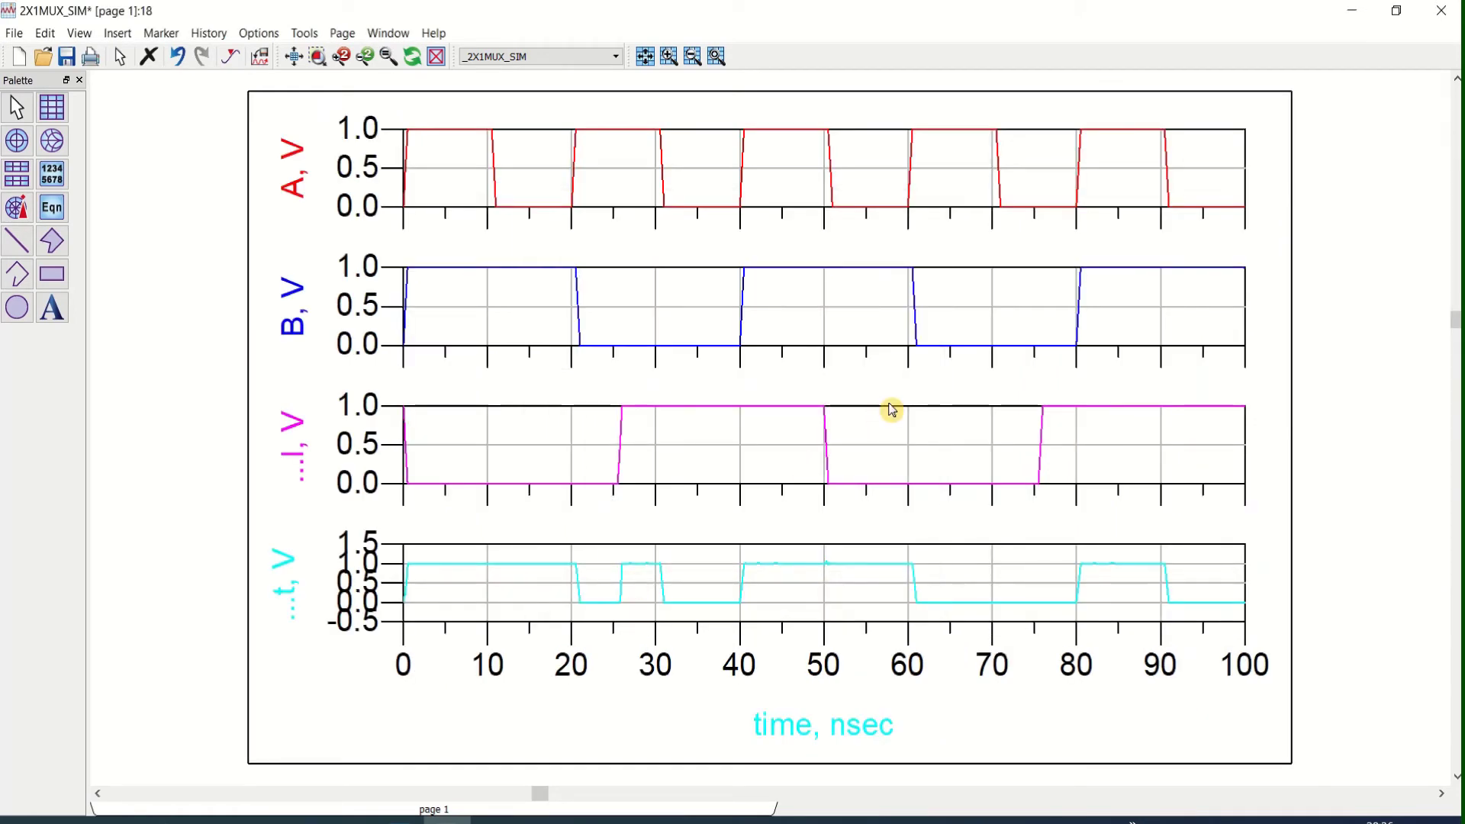
# Thicken the lines of the A, B and Sel traces to 1.5 points.
pyautogui.doubleClick(493, 170)
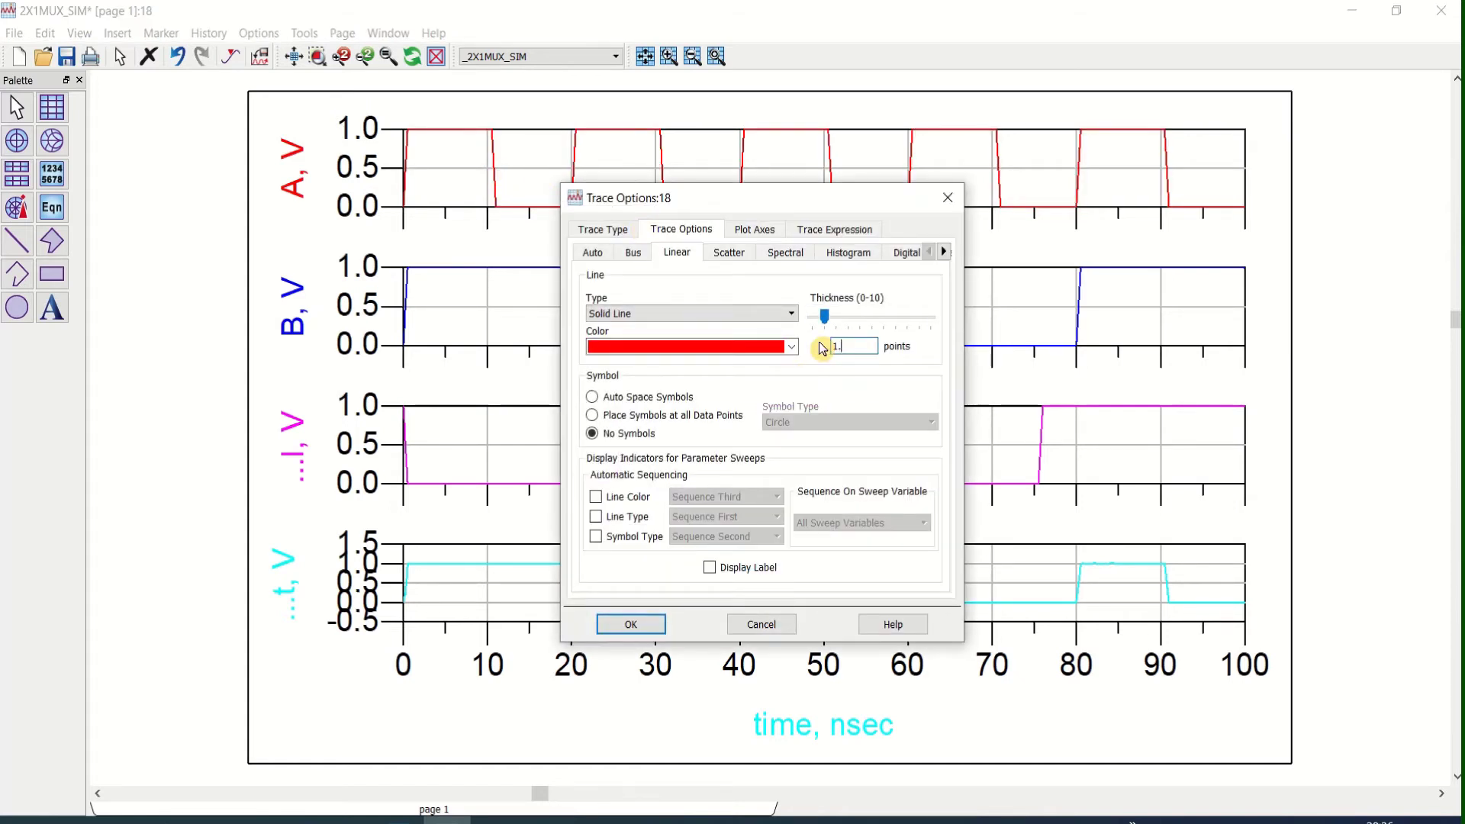
pyautogui.click(631, 623)
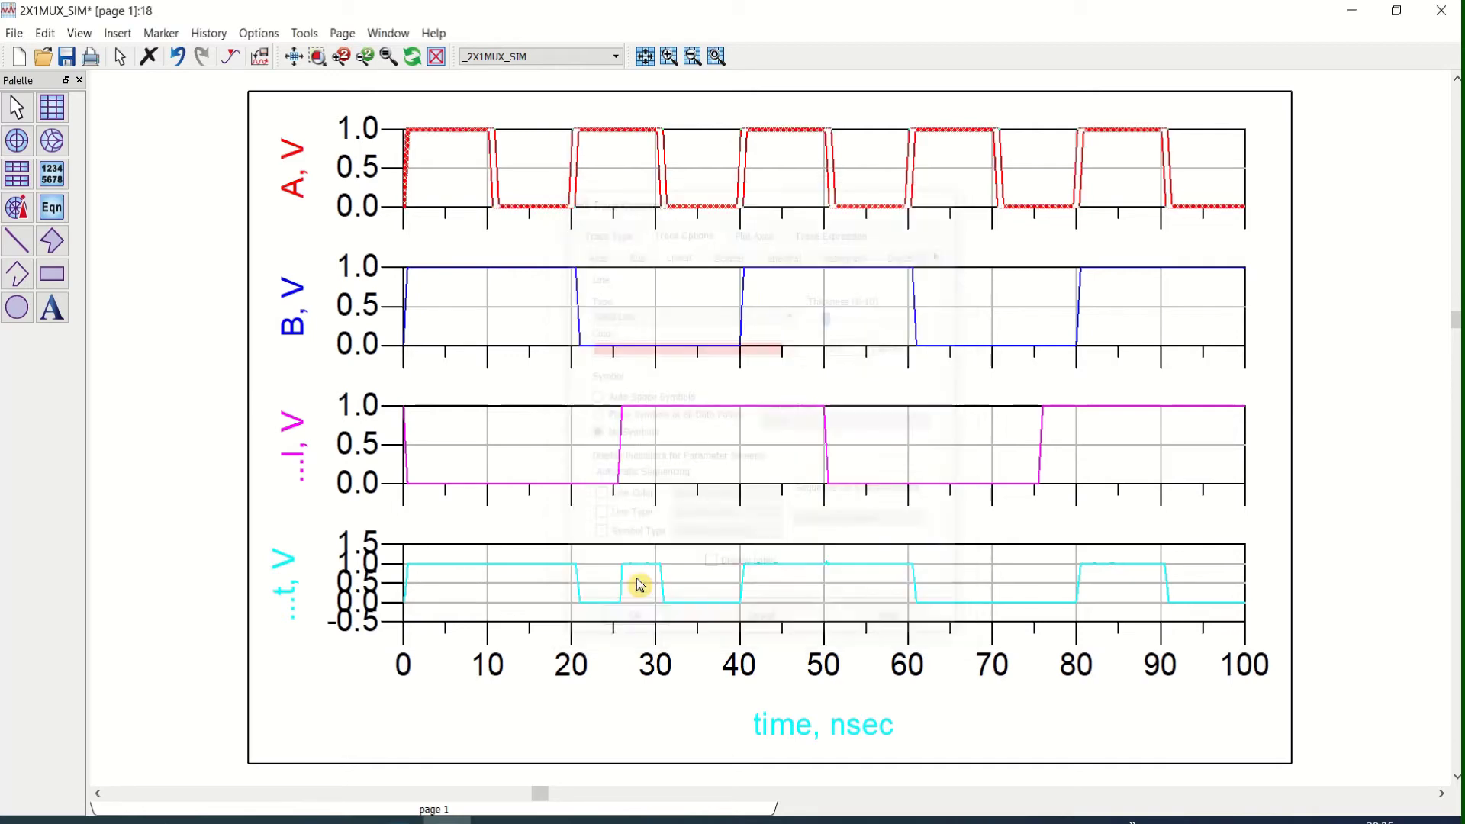
pyautogui.doubleClick(917, 296)
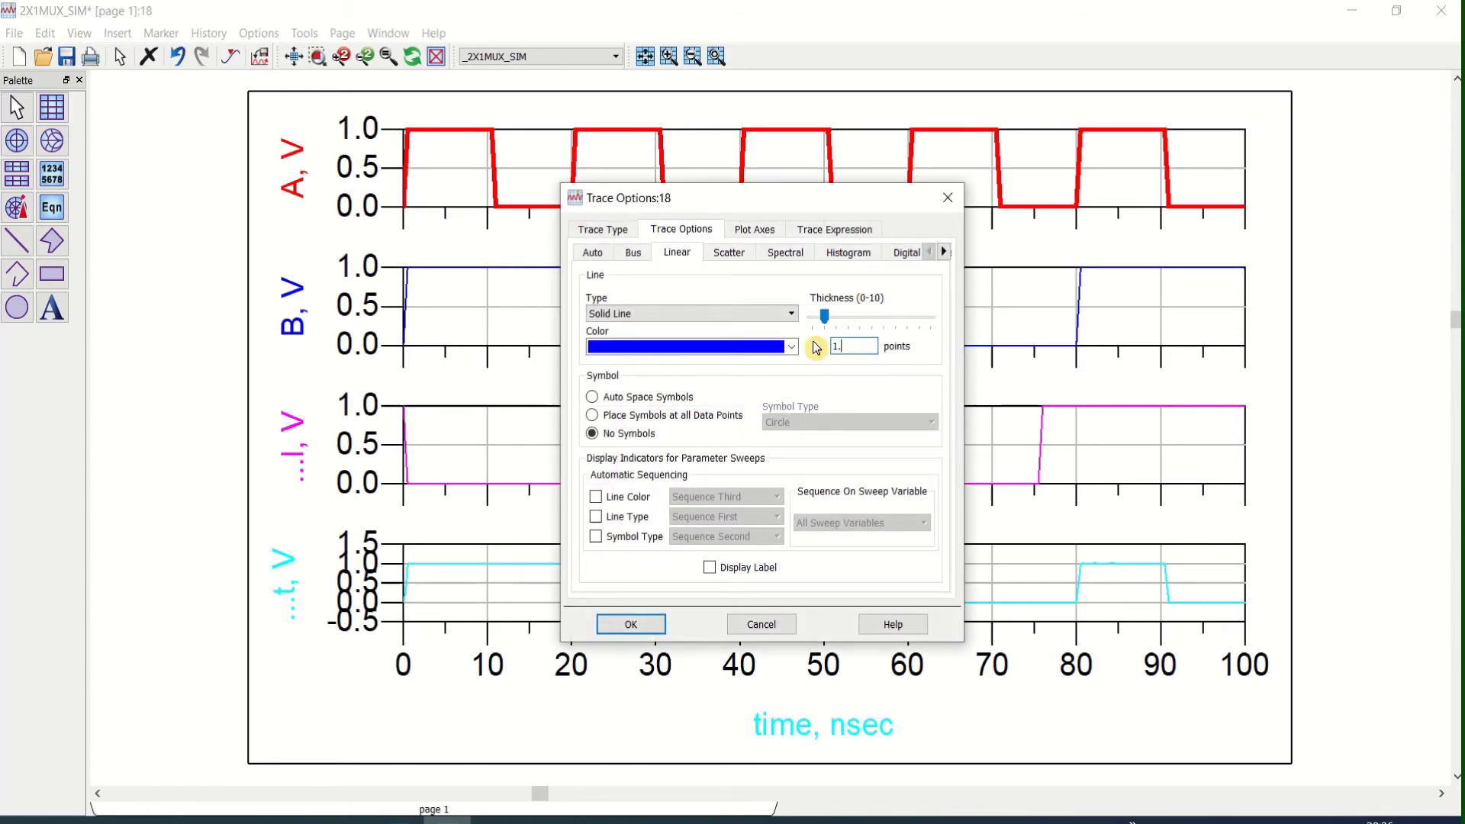
pyautogui.write('5')
pyautogui.click(634, 624)
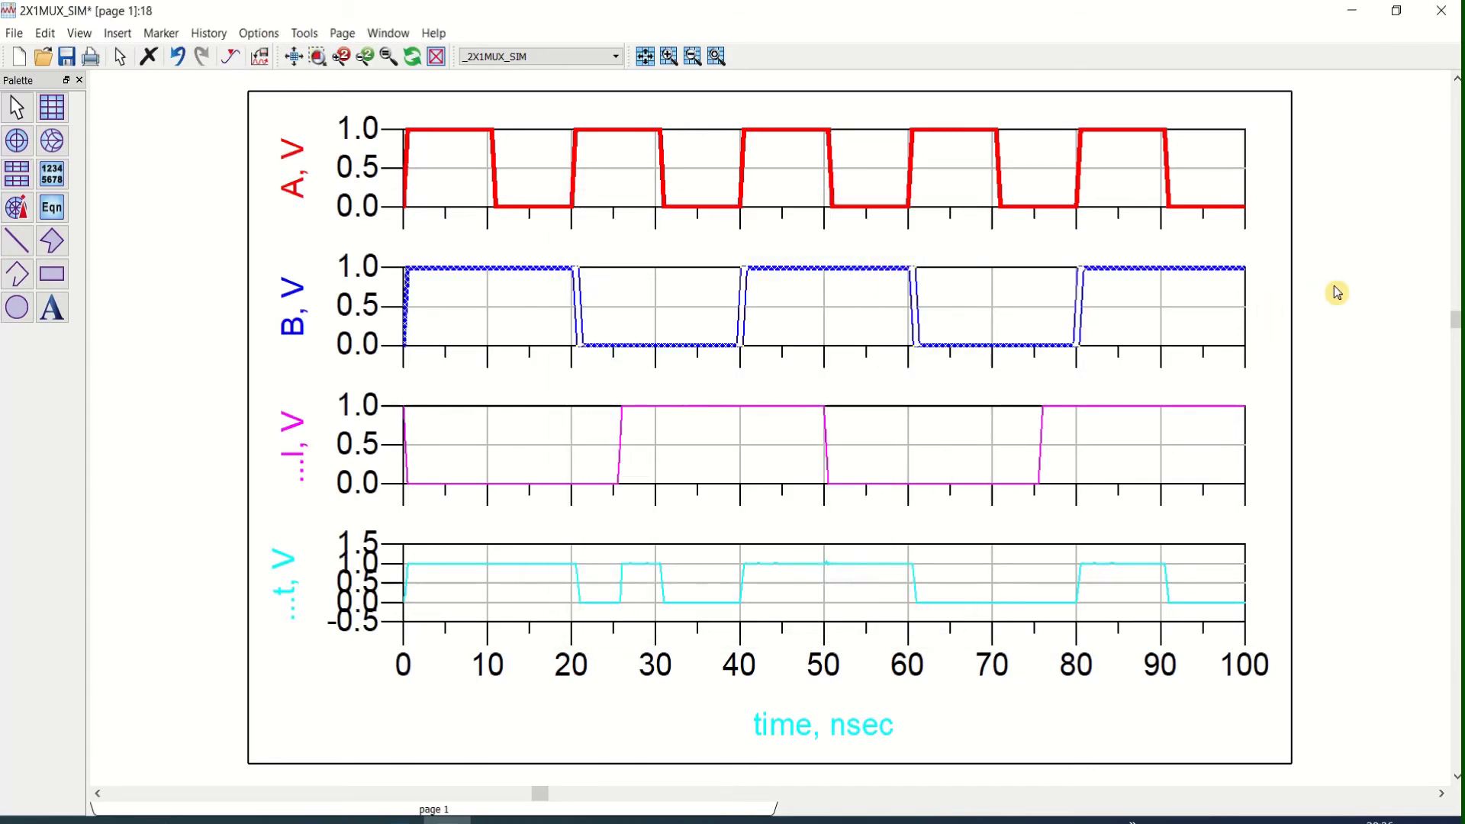
pyautogui.doubleClick(1045, 434)
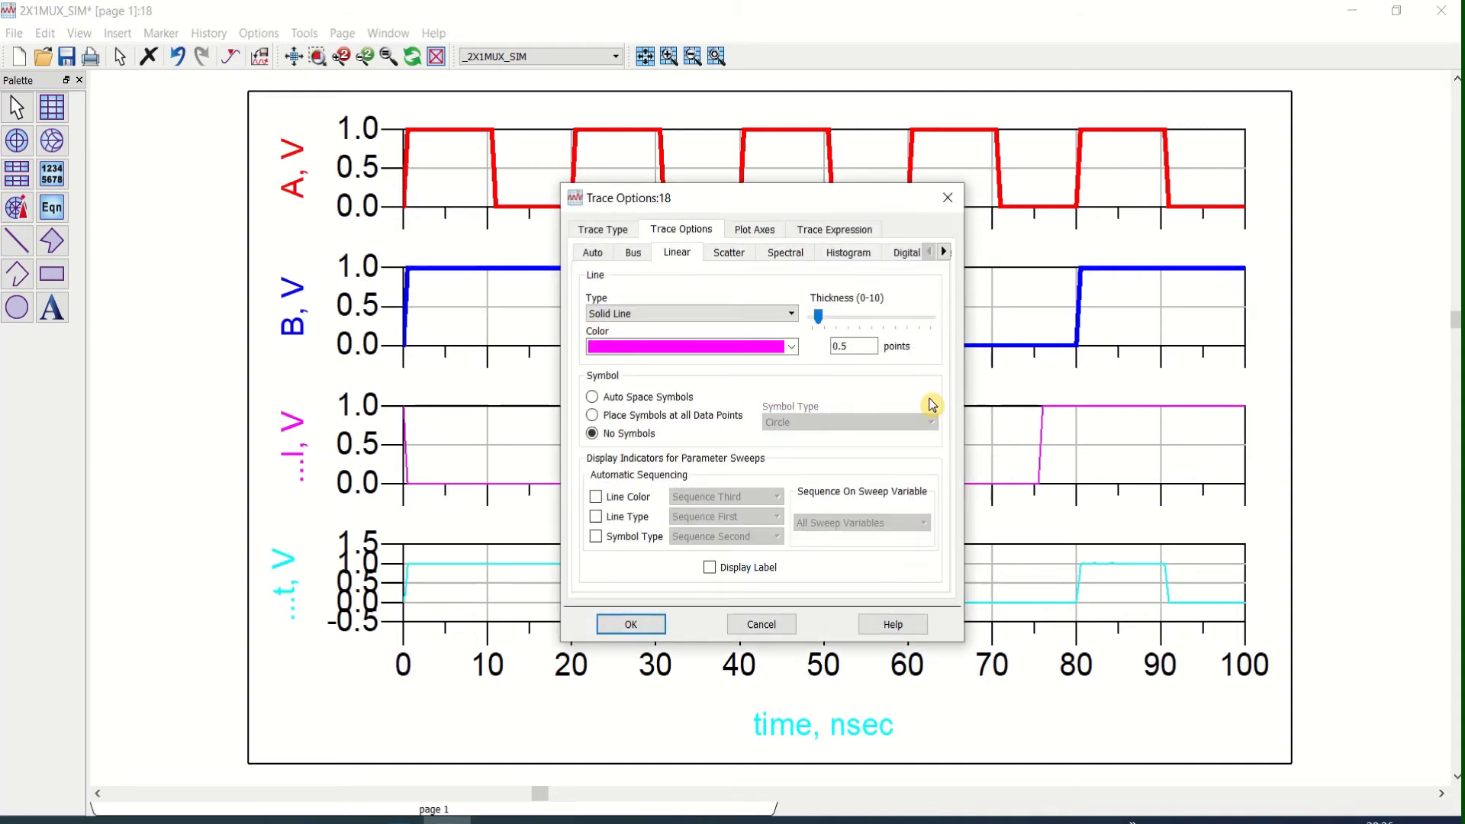
pyautogui.write('1')
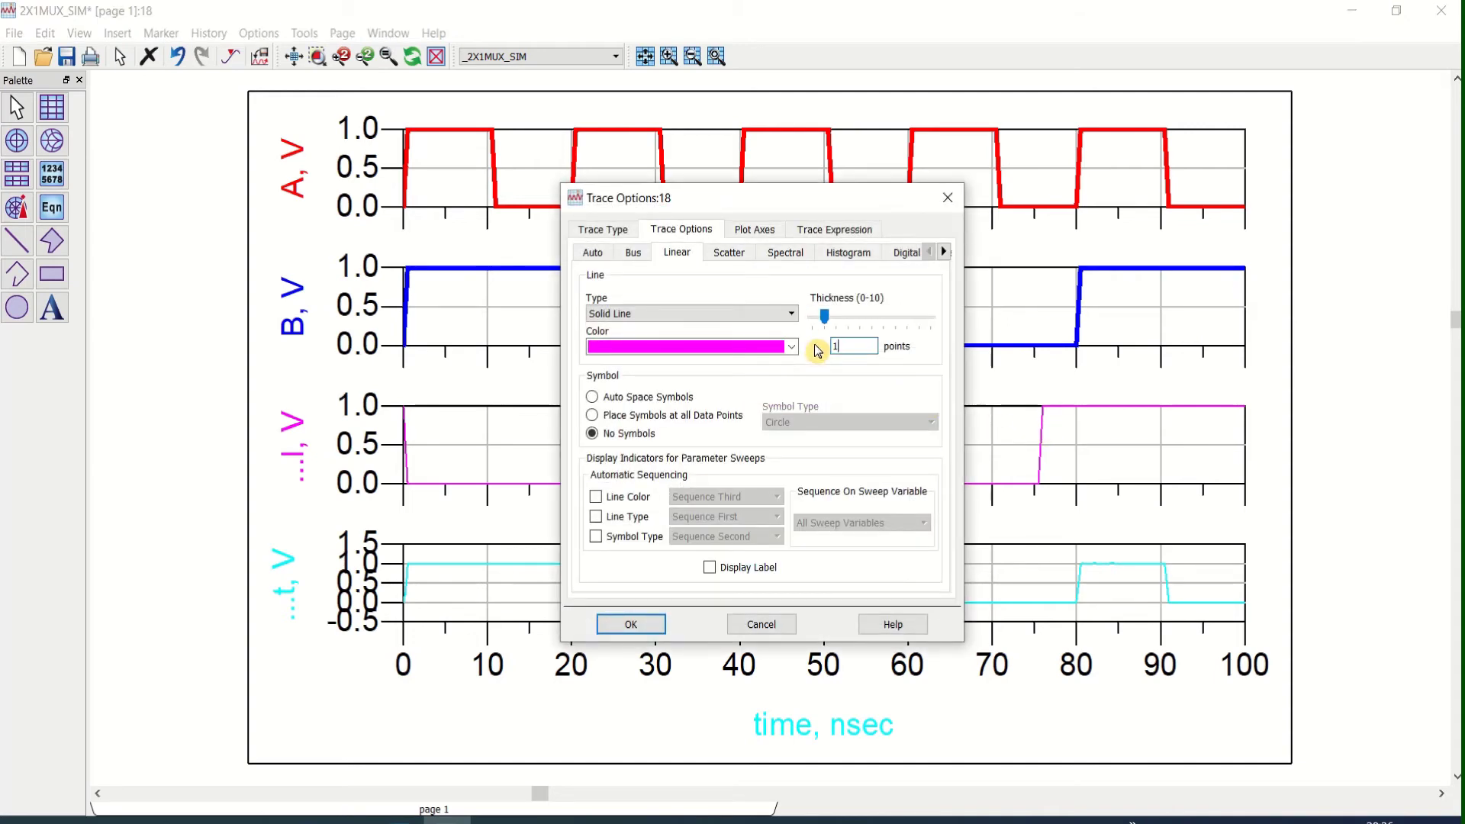
pyautogui.click(644, 624)
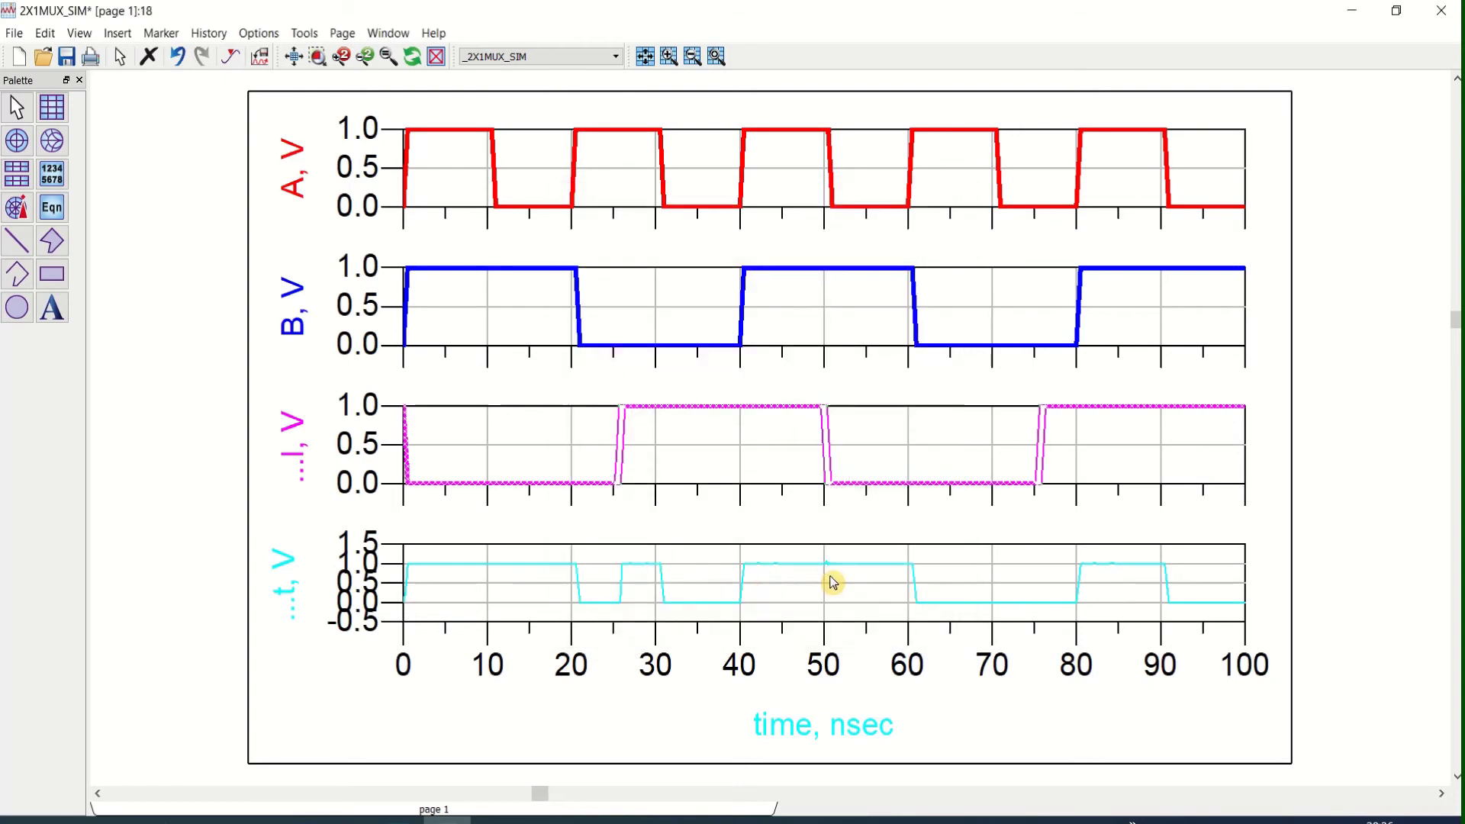
# Set the Out trace's line thickness to 1.5 points and its color to brown.
pyautogui.doubleClick(915, 575)
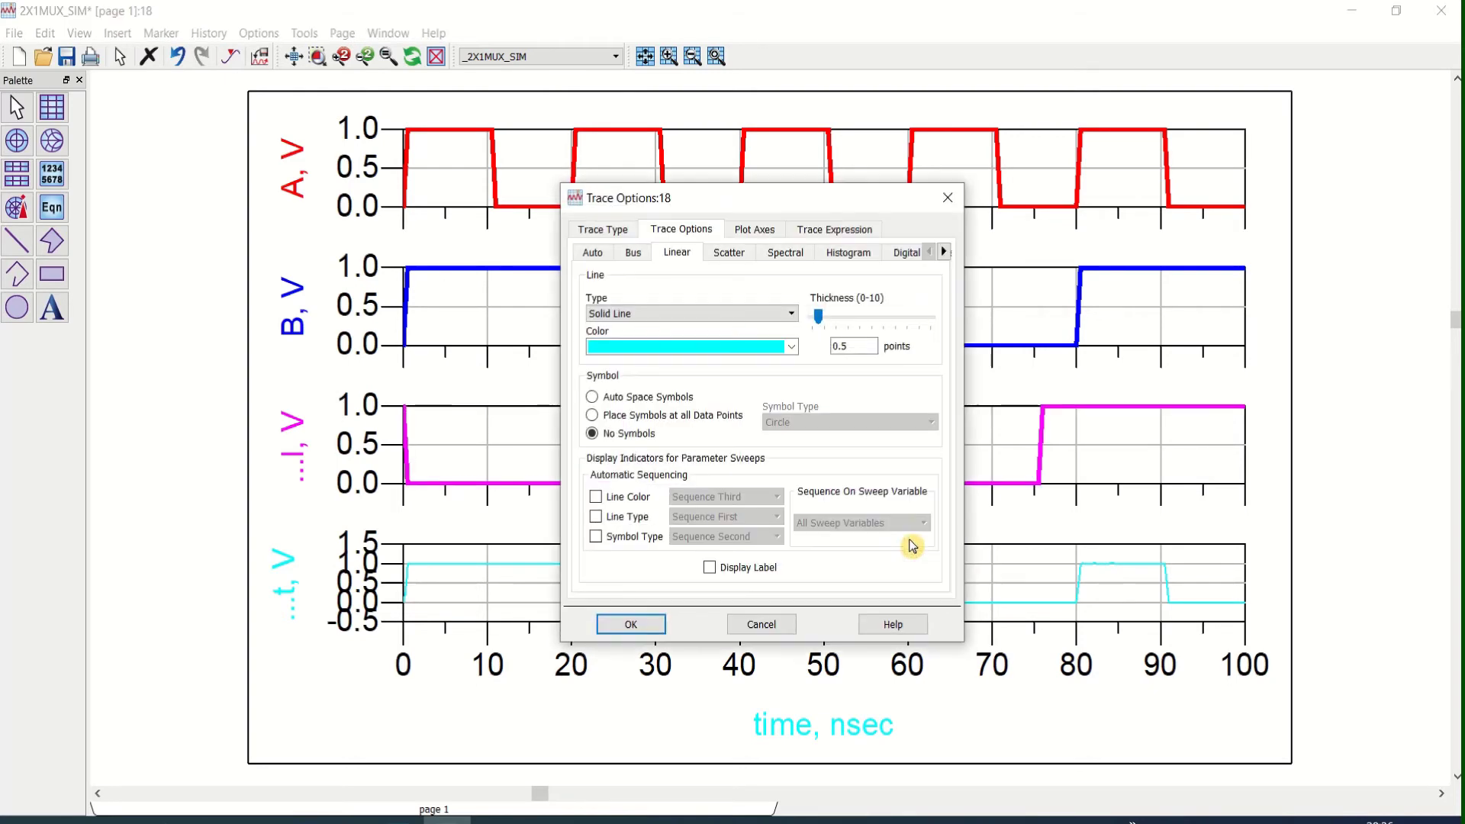
pyautogui.write('1.5')
pyautogui.click(792, 347)
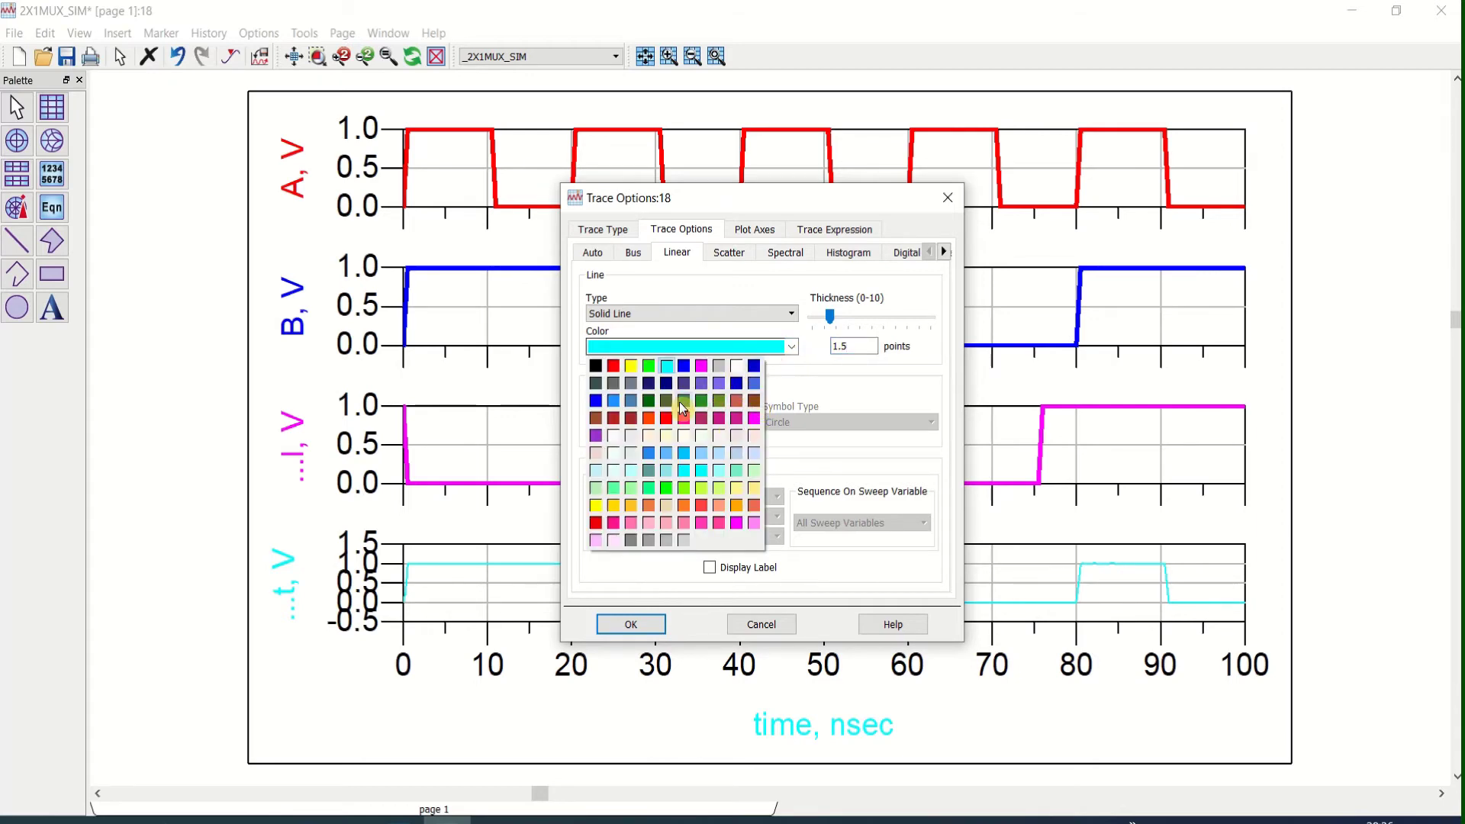
pyautogui.click(754, 403)
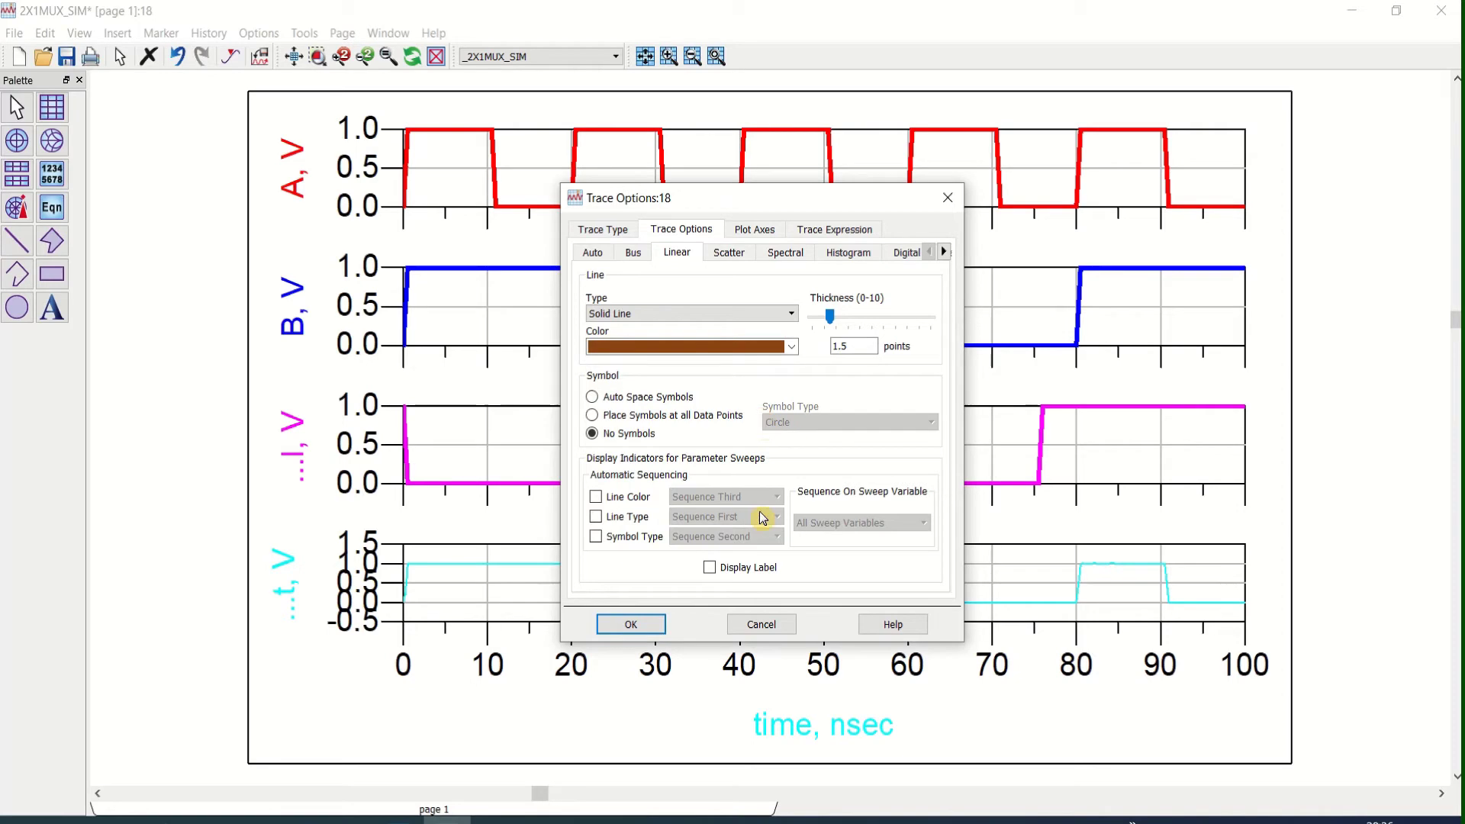
pyautogui.click(638, 623)
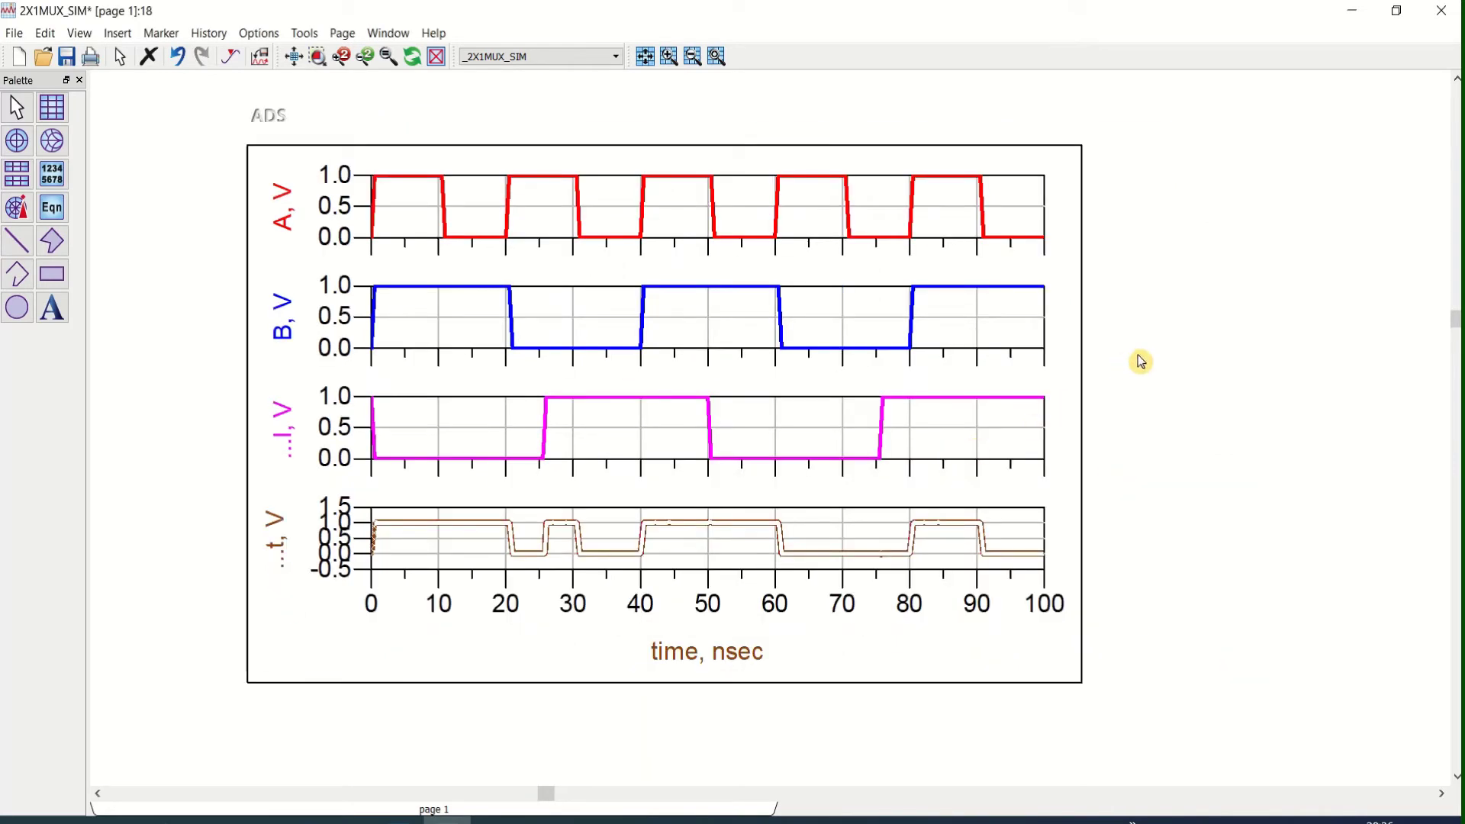
# Enlarge the stacked rectangular plot until the Sel and Out axis labels fit in full, and save the data display.
pyautogui.click(954, 466)
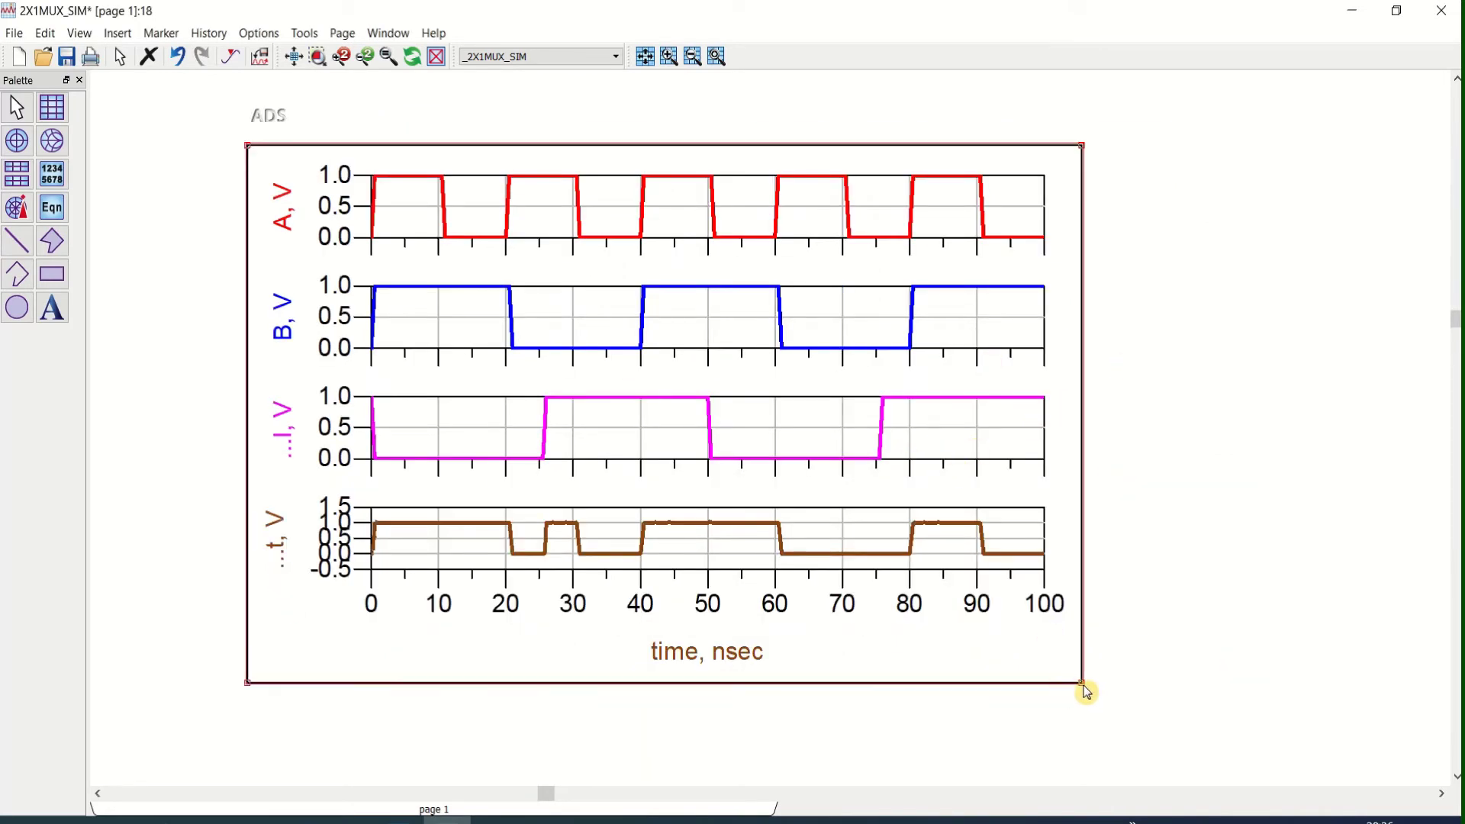
pyautogui.moveTo(1085, 689); pyautogui.dragTo(1184, 697)
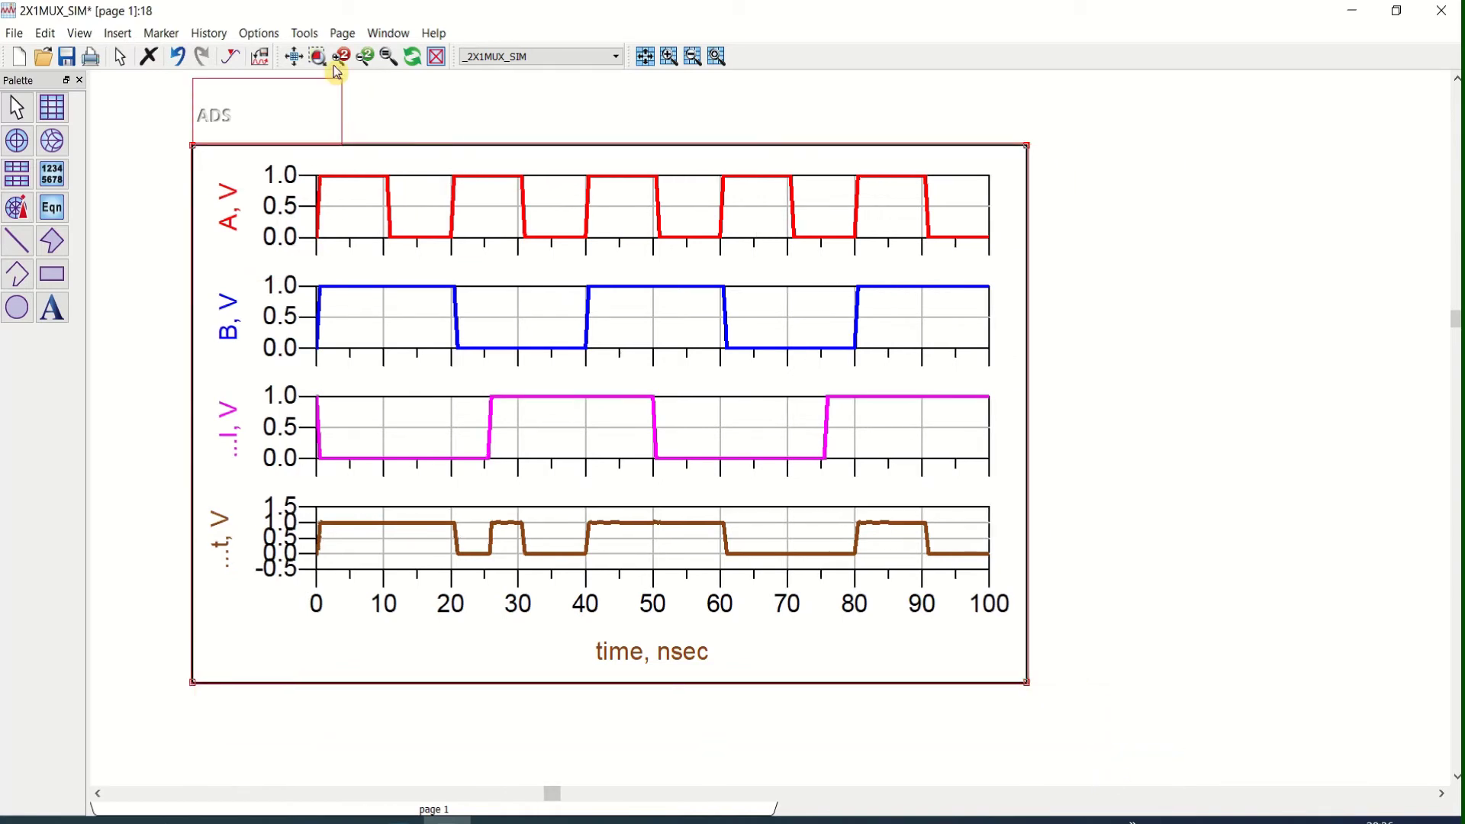
pyautogui.click(304, 64)
pyautogui.click(765, 423)
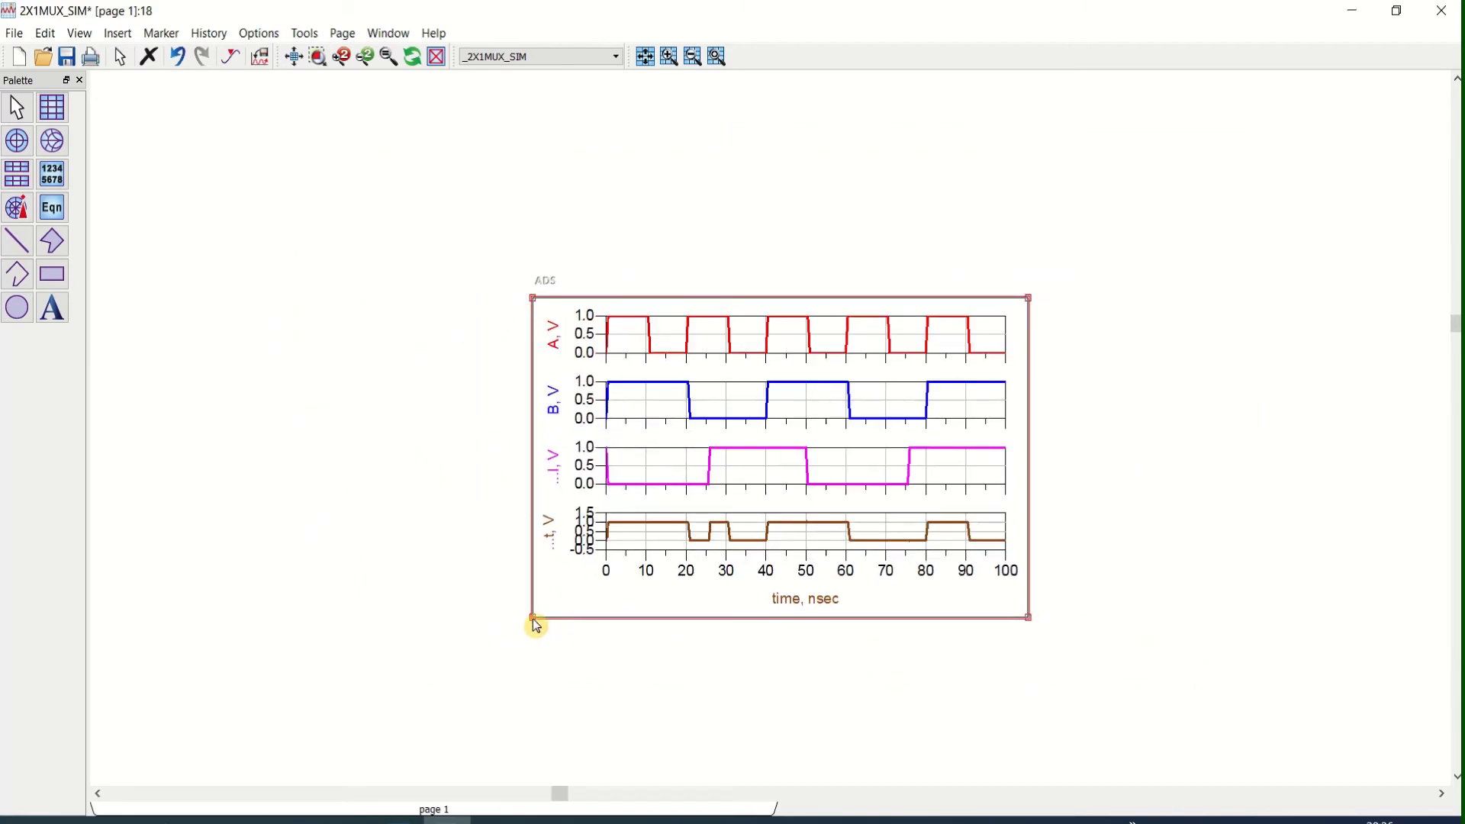
pyautogui.moveTo(536, 626); pyautogui.dragTo(358, 724)
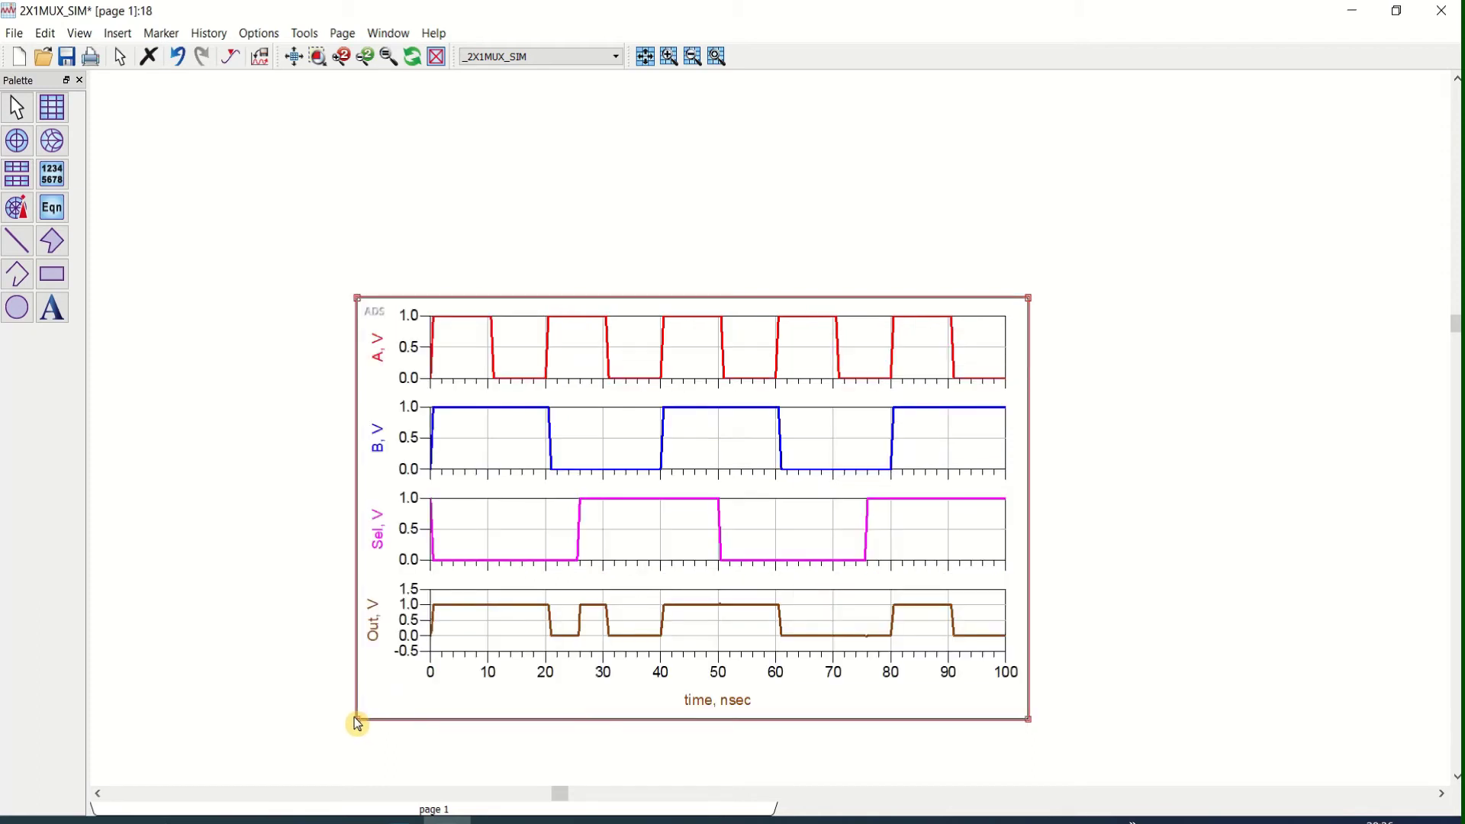
pyautogui.click(295, 58)
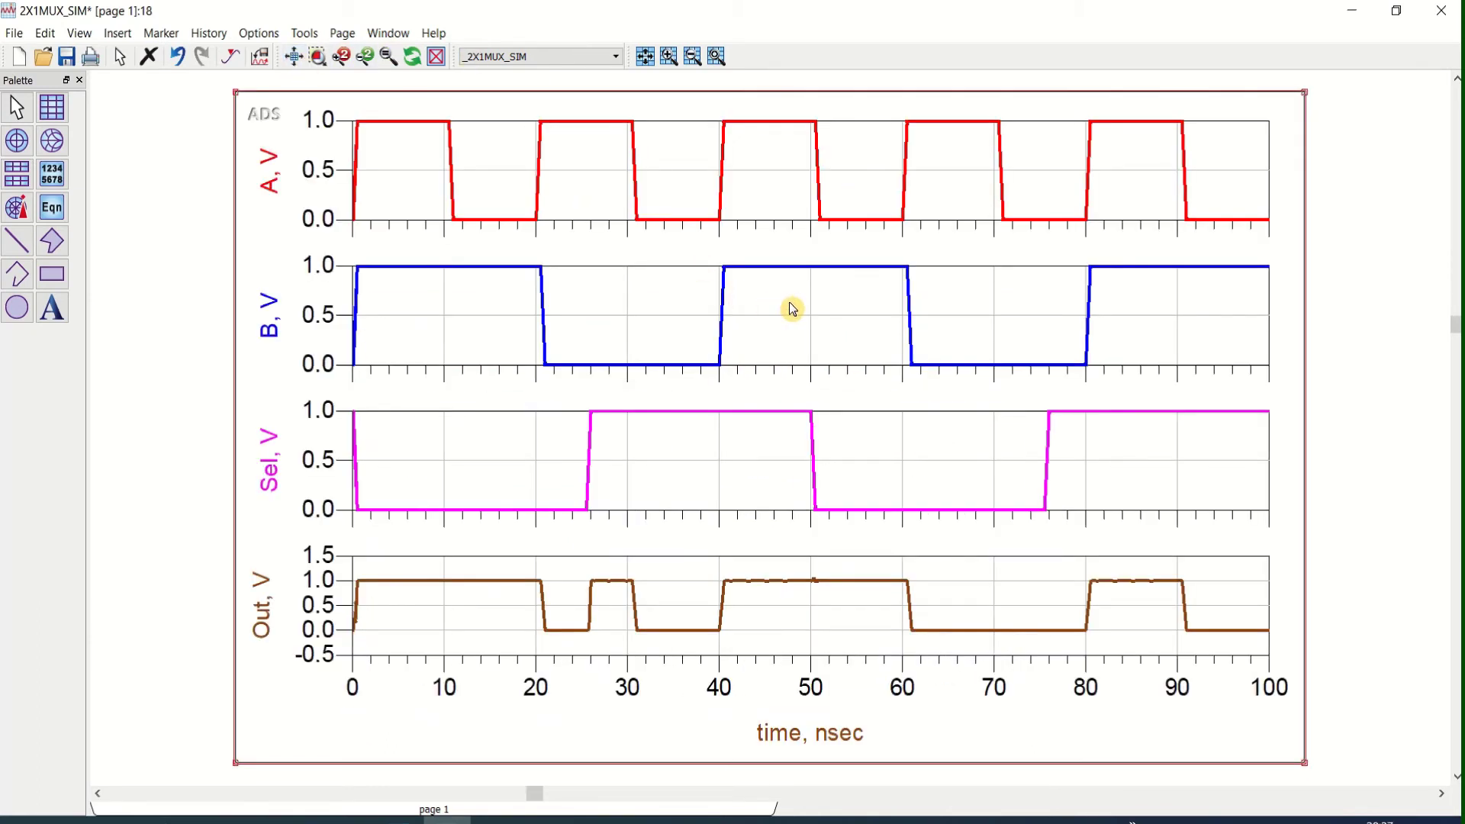
pyautogui.click(68, 58)
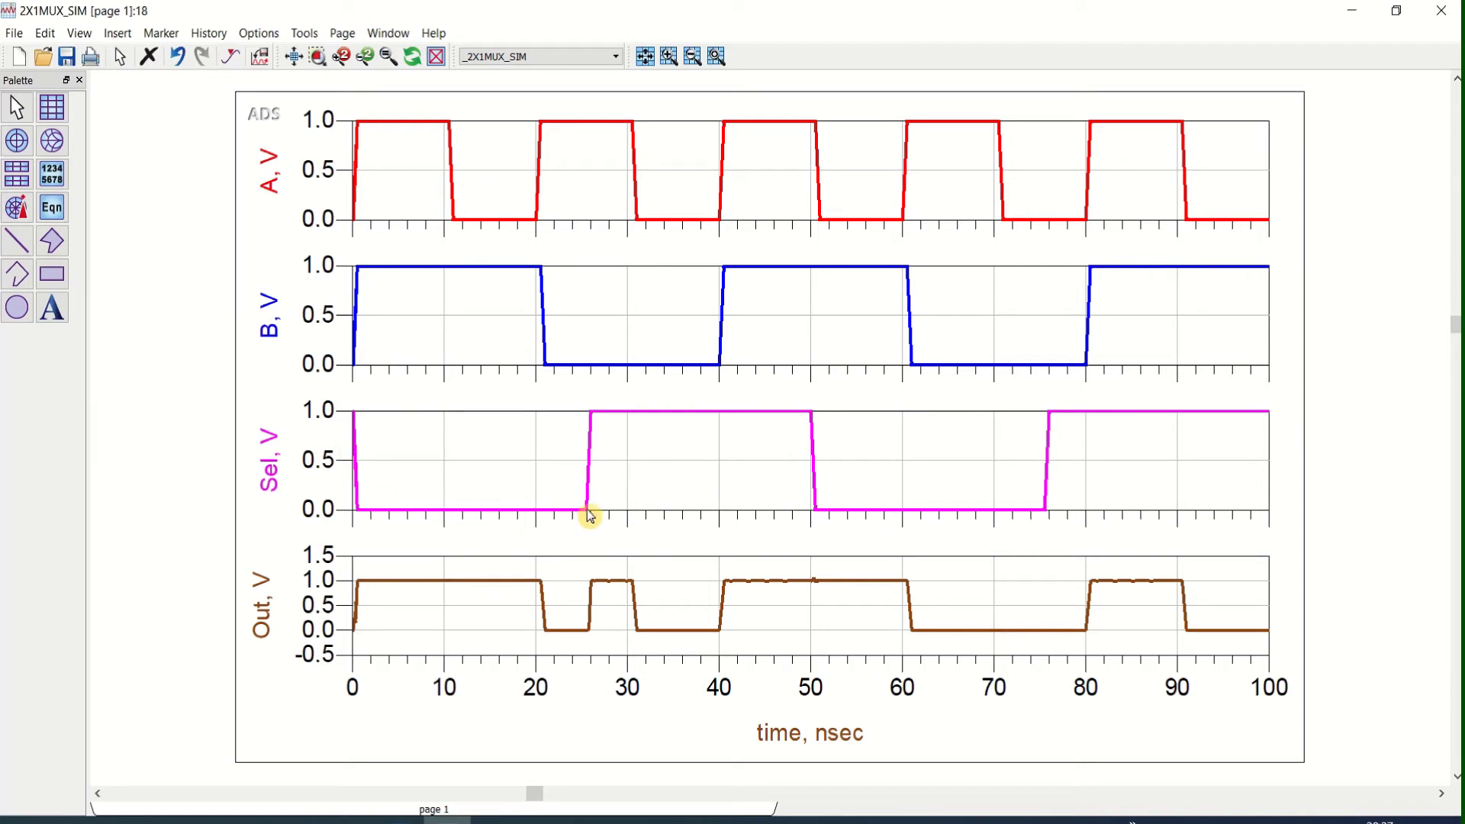
# Close the data display and the simulation message window, and save the 2X1MUX_SIM schematic.
pyautogui.moveTo(588, 517)
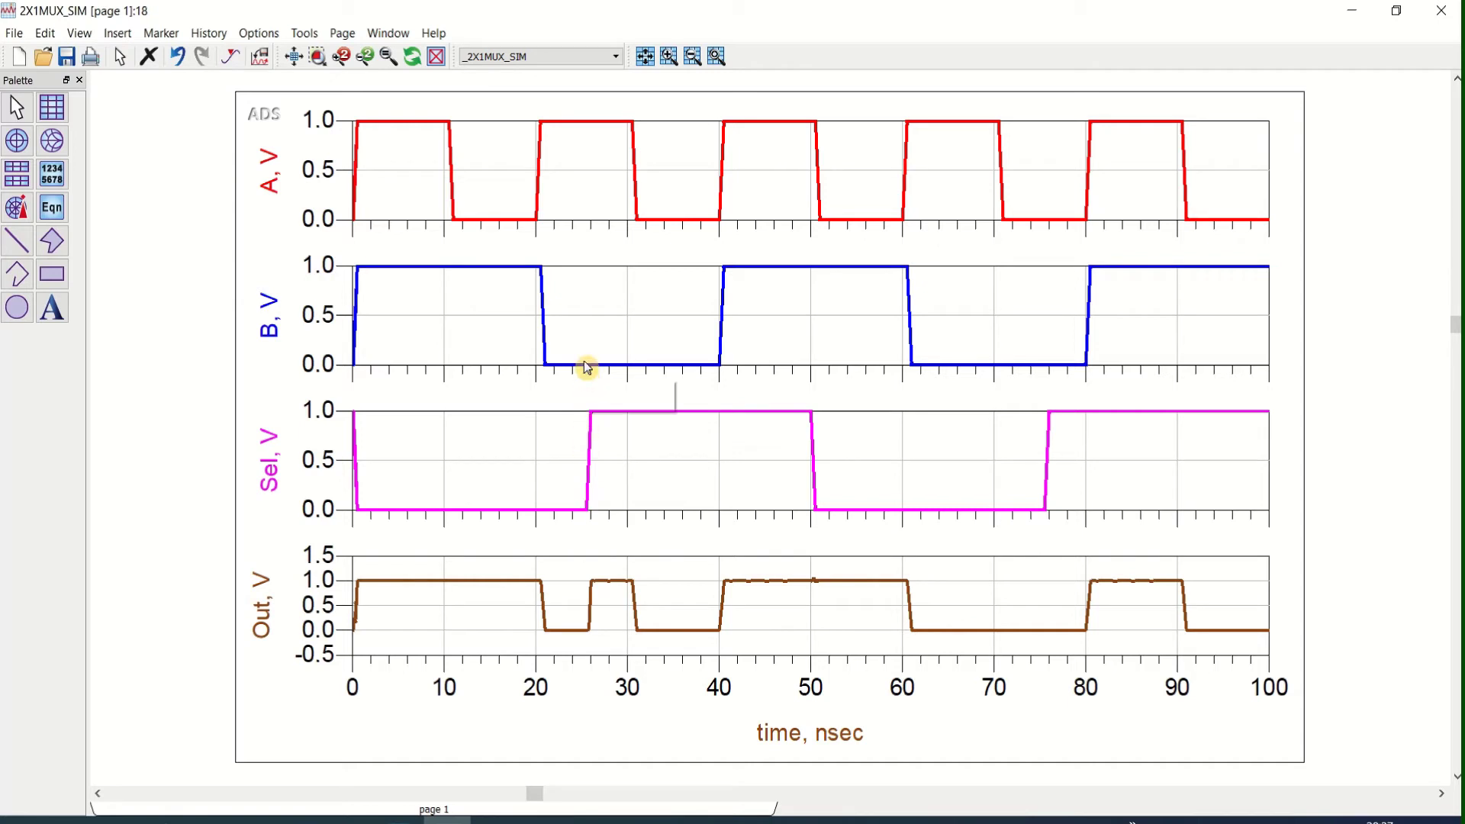
pyautogui.moveTo(588, 365)
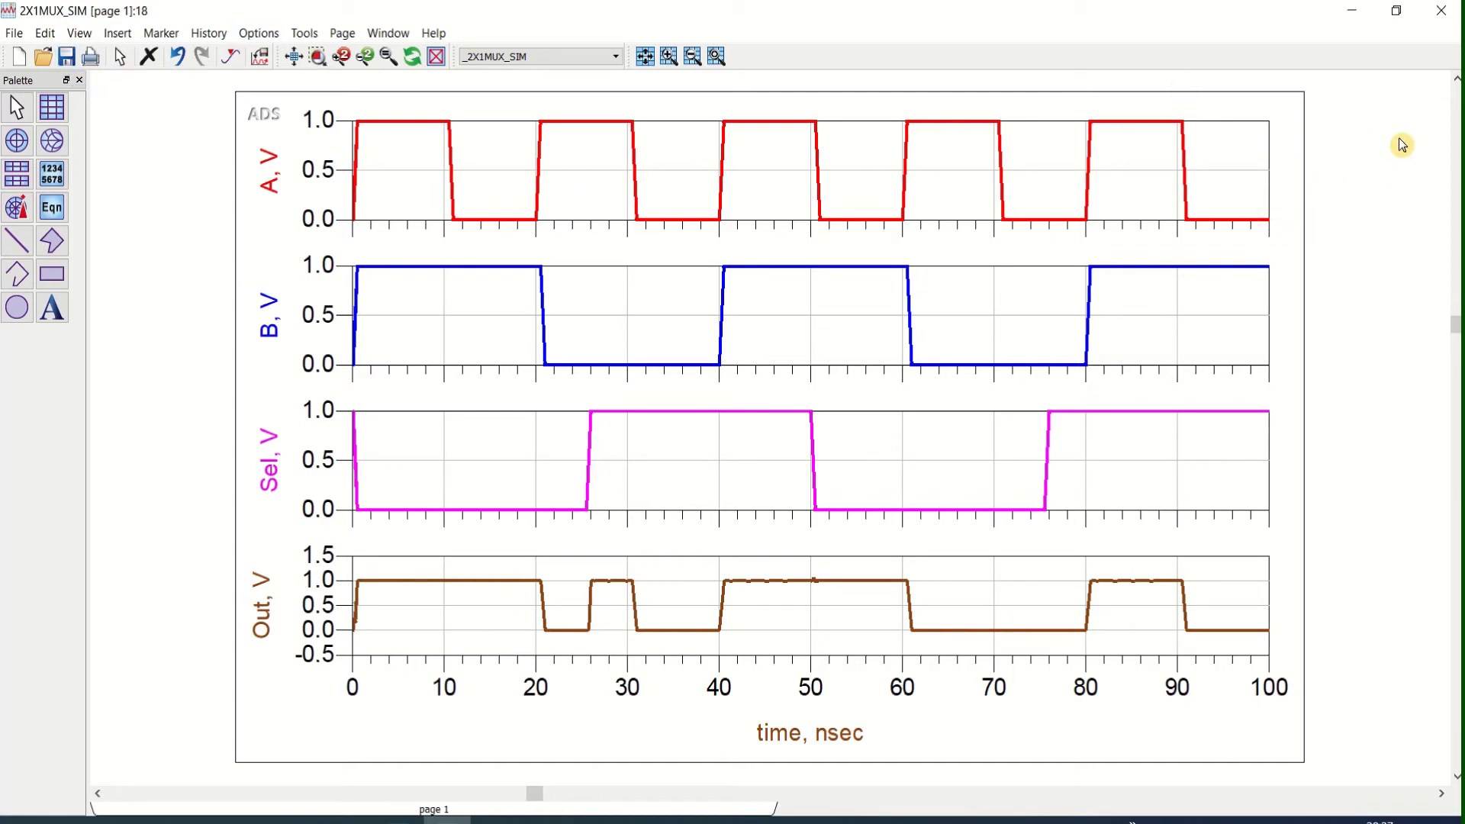
pyautogui.click(1450, 11)
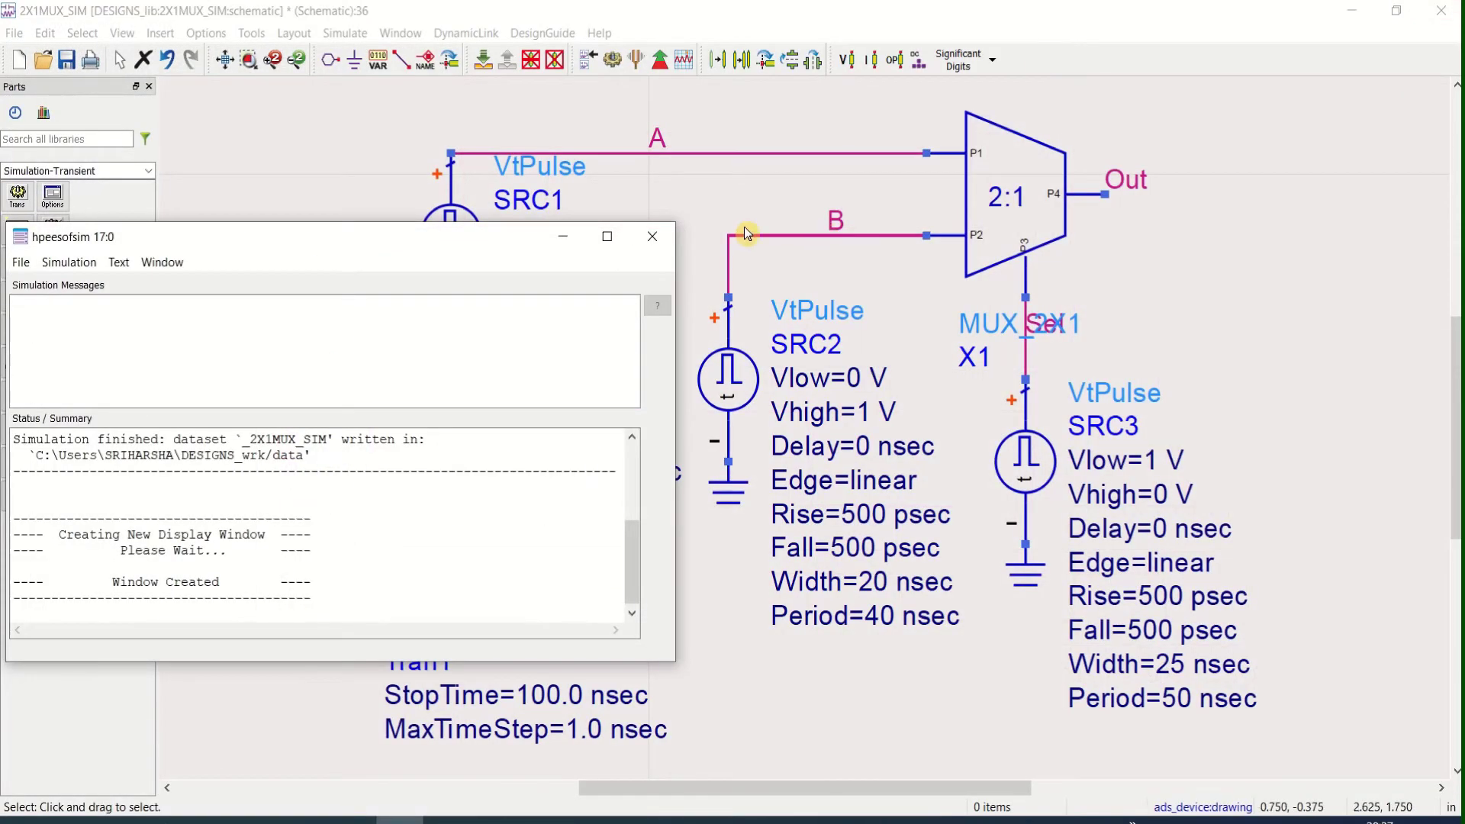
pyautogui.click(650, 239)
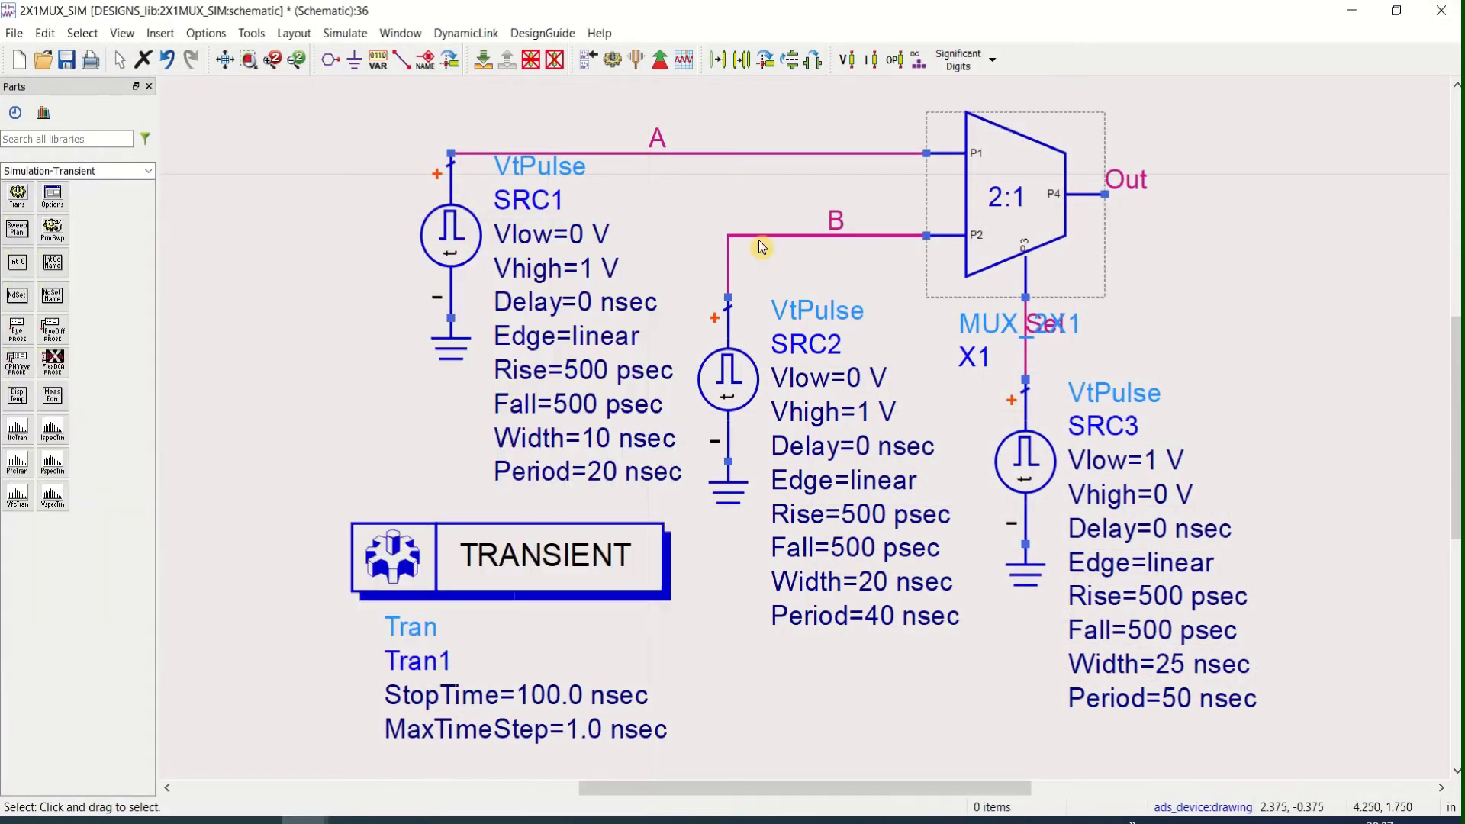
pyautogui.click(66, 61)
# Copy the entire 2:1 multiplexer test circuit and create a new schematic cell named 4X1_MUX.
pyautogui.scroll(-2, 1051, 334)
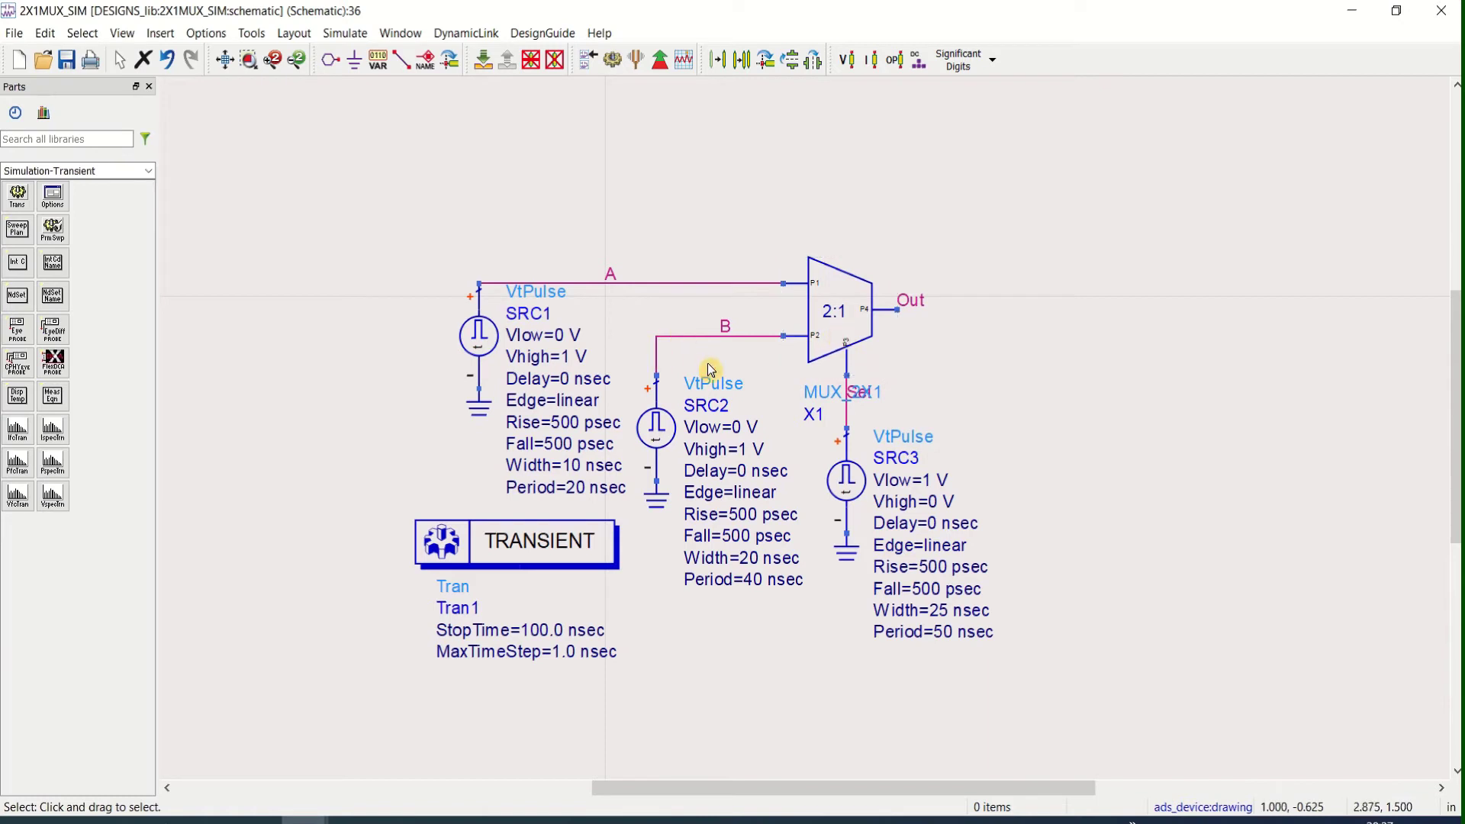
pyautogui.moveTo(376, 204); pyautogui.dragTo(1203, 742)
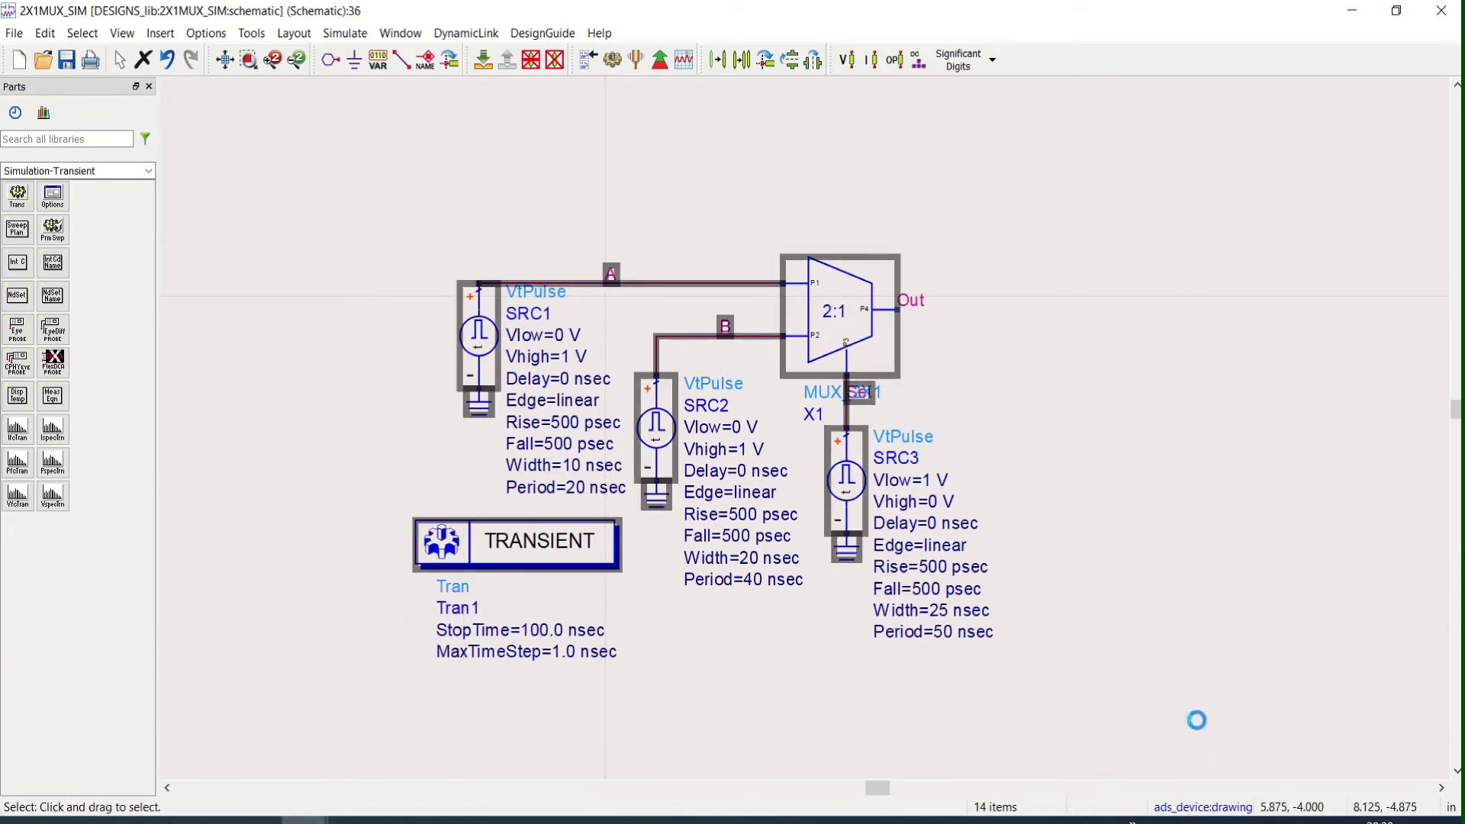
pyautogui.click(1207, 482)
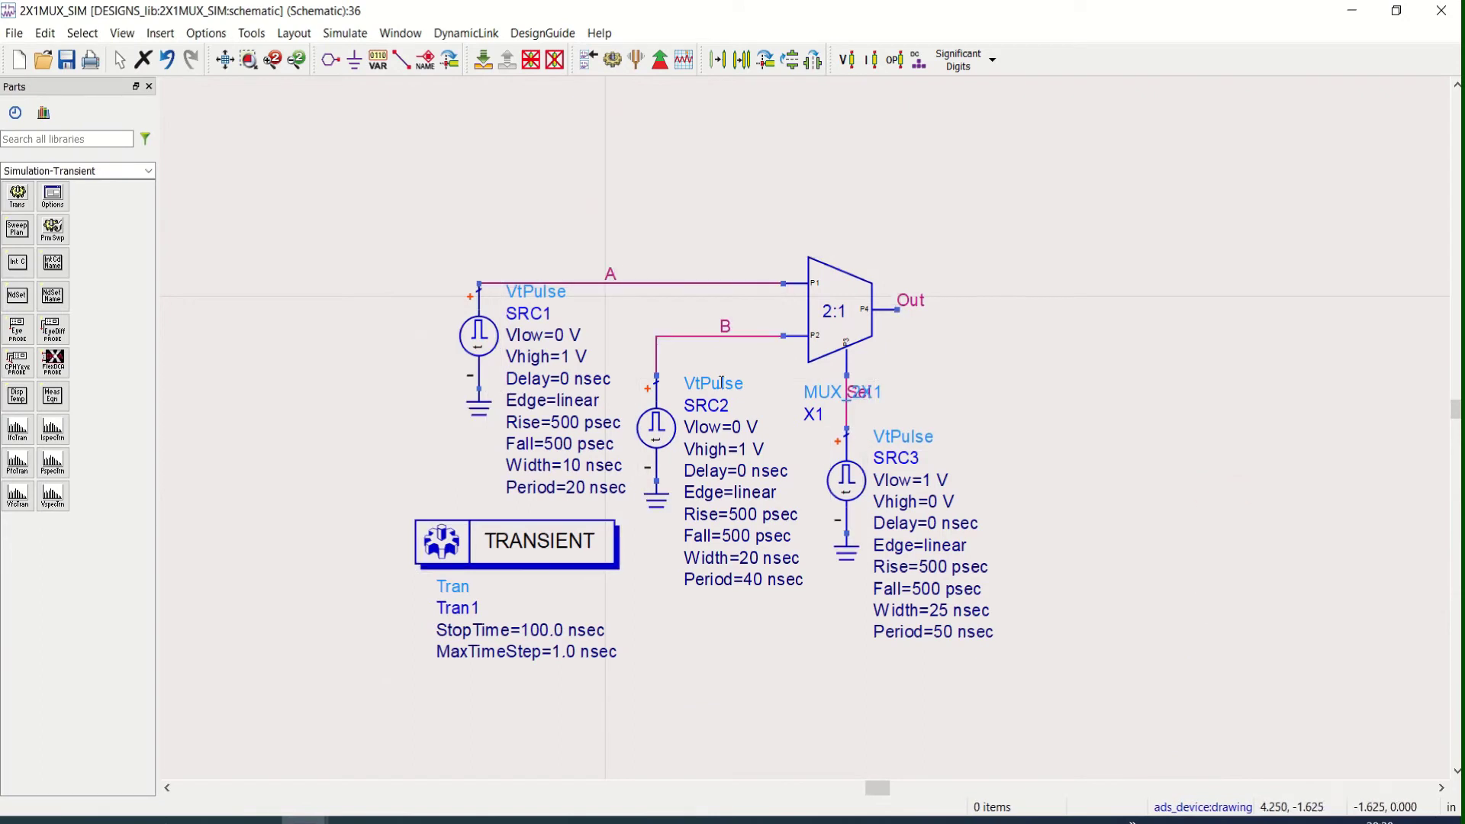
pyautogui.click(19, 61)
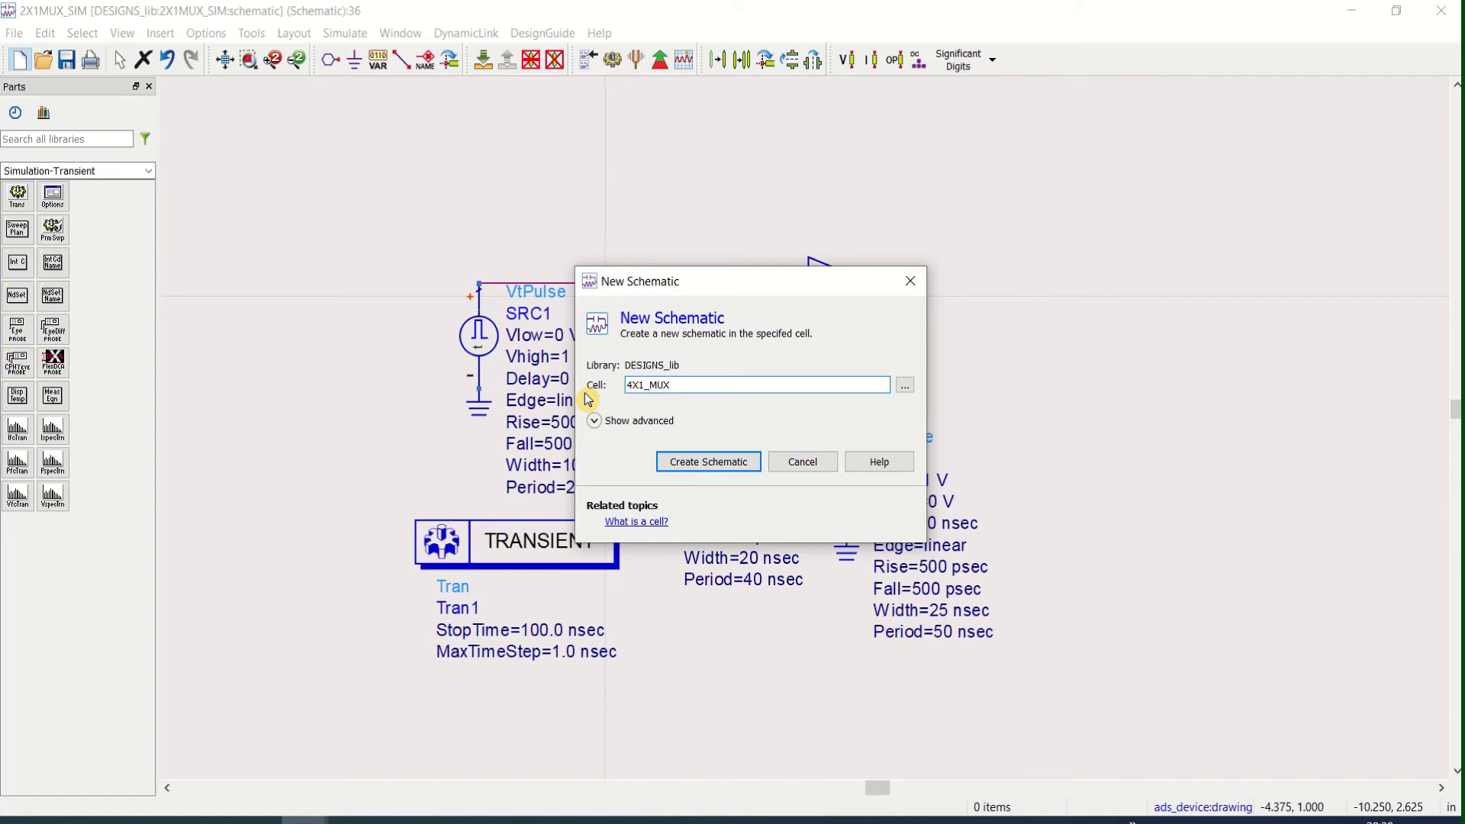
pyautogui.click(689, 471)
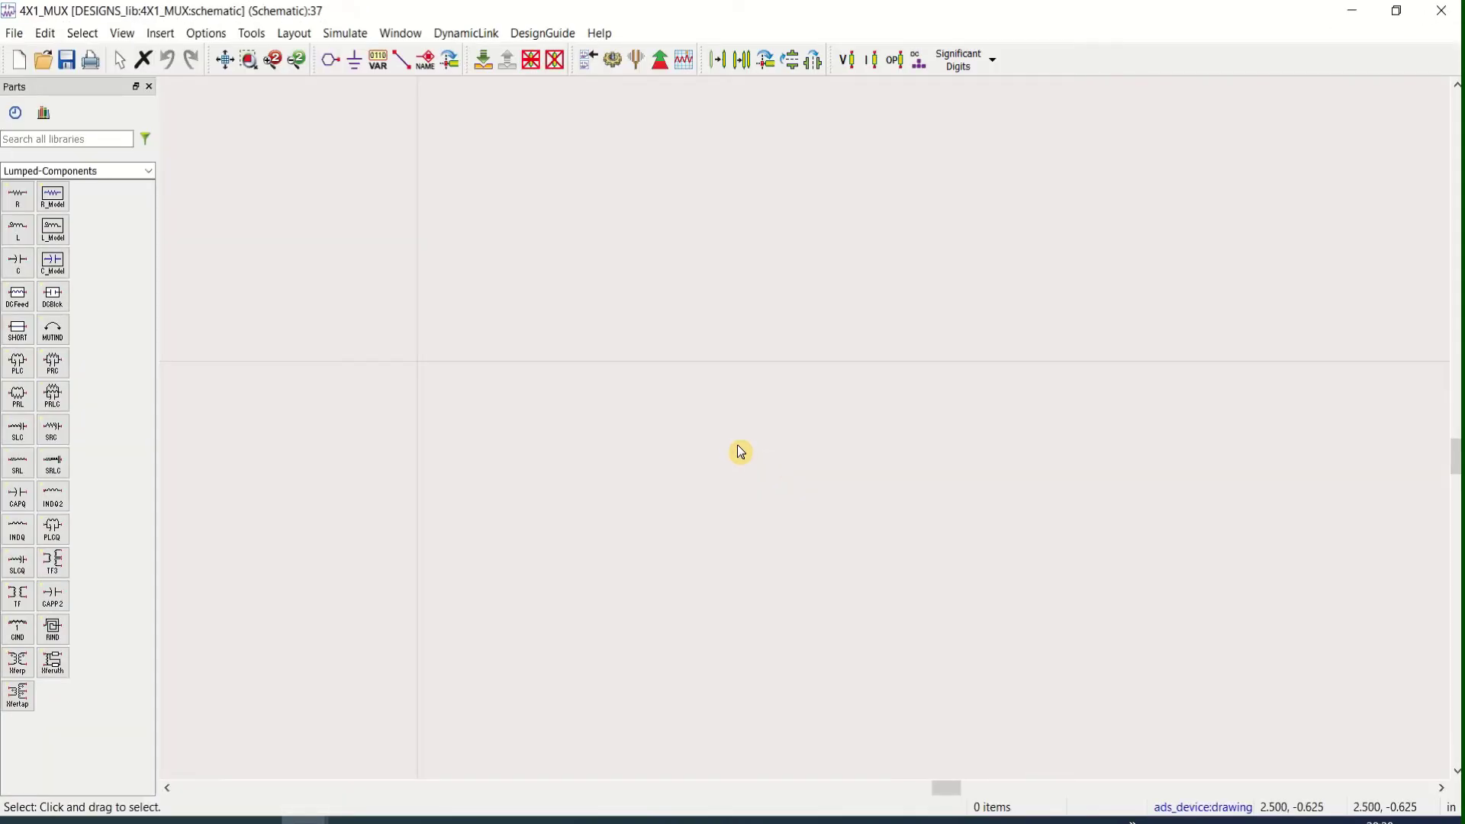
# Paste one copy of the multiplexer test circuit into the 4X1_MUX schematic.
pyautogui.hotkey('ctrl', 'v')
pyautogui.click(834, 539)
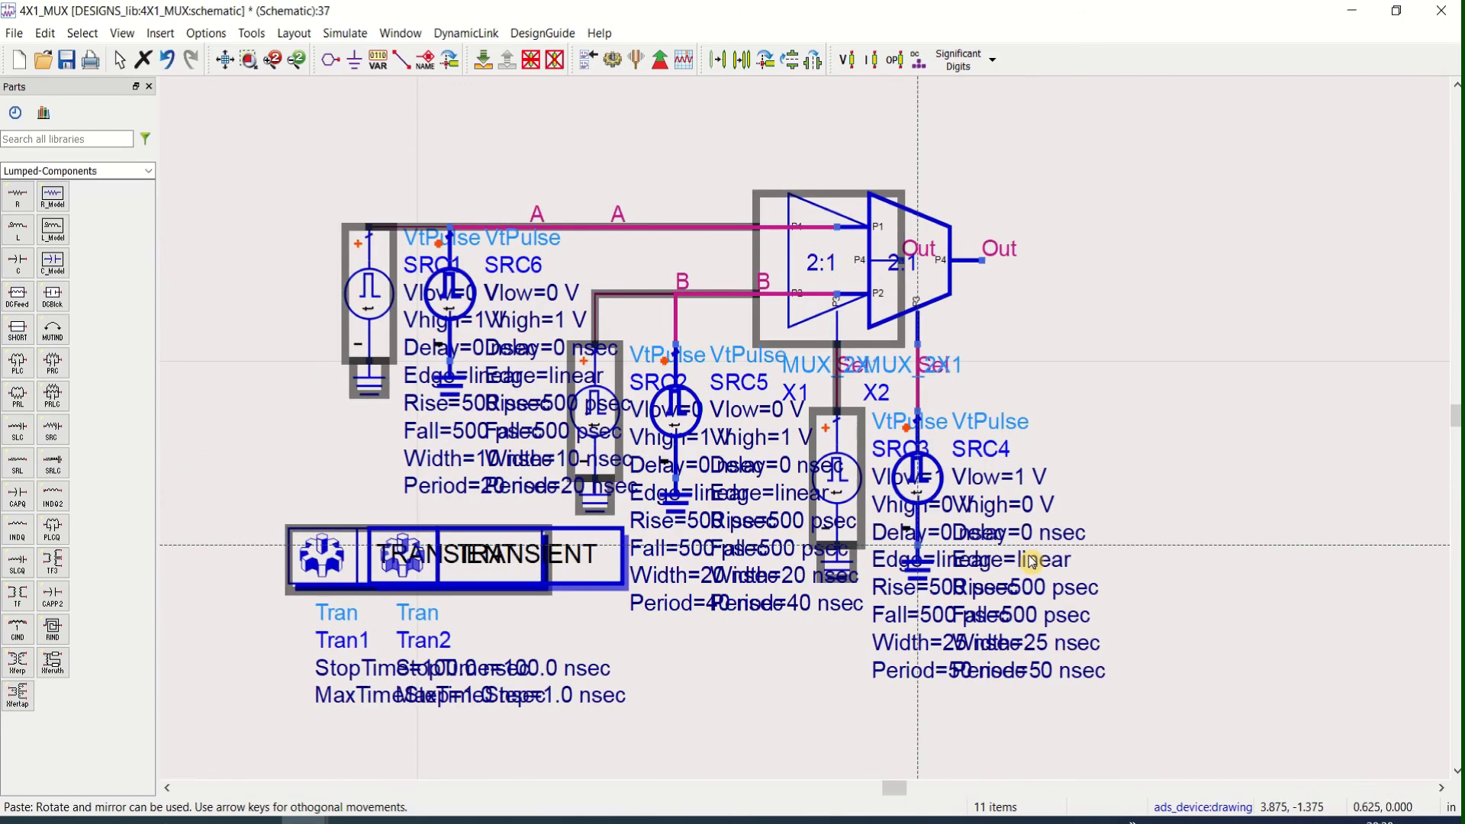
pyautogui.press('Escape')
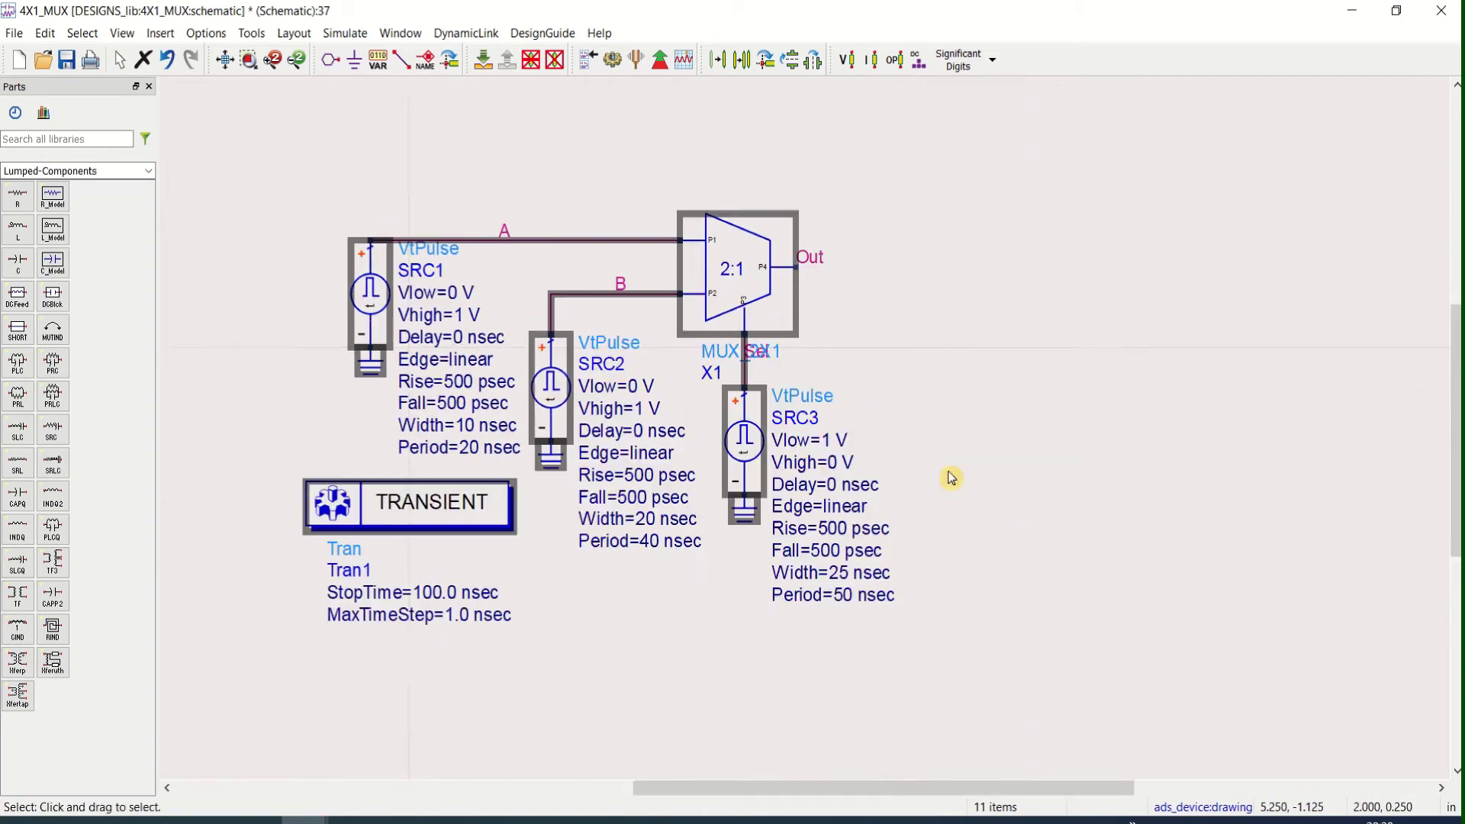
pyautogui.click(992, 427)
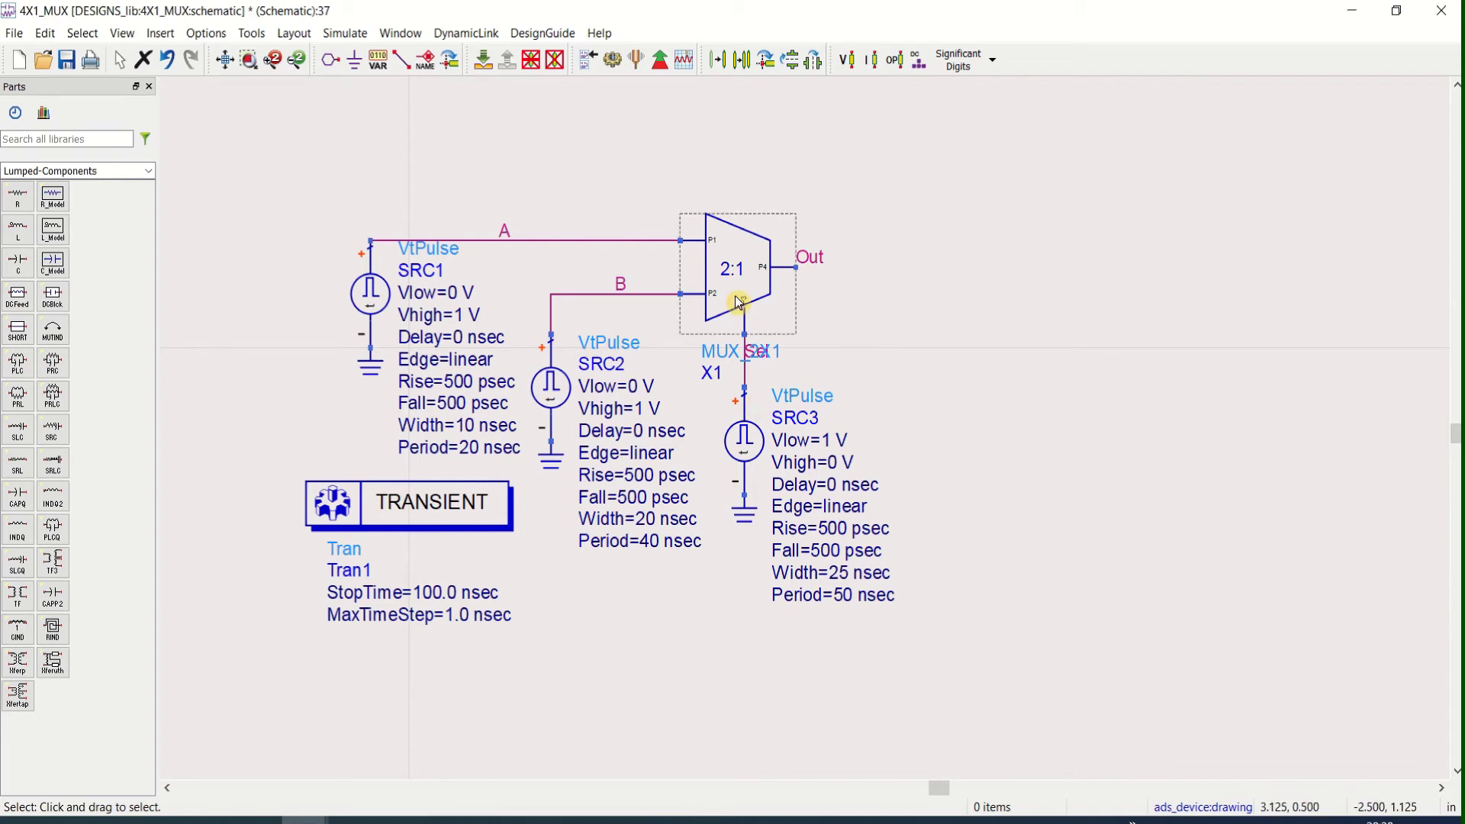
# Delete the Sel wire and move the transient controller and the SRC3 source with its ground well away from the multiplexer.
pyautogui.moveTo(413, 520); pyautogui.dragTo(1301, 670)
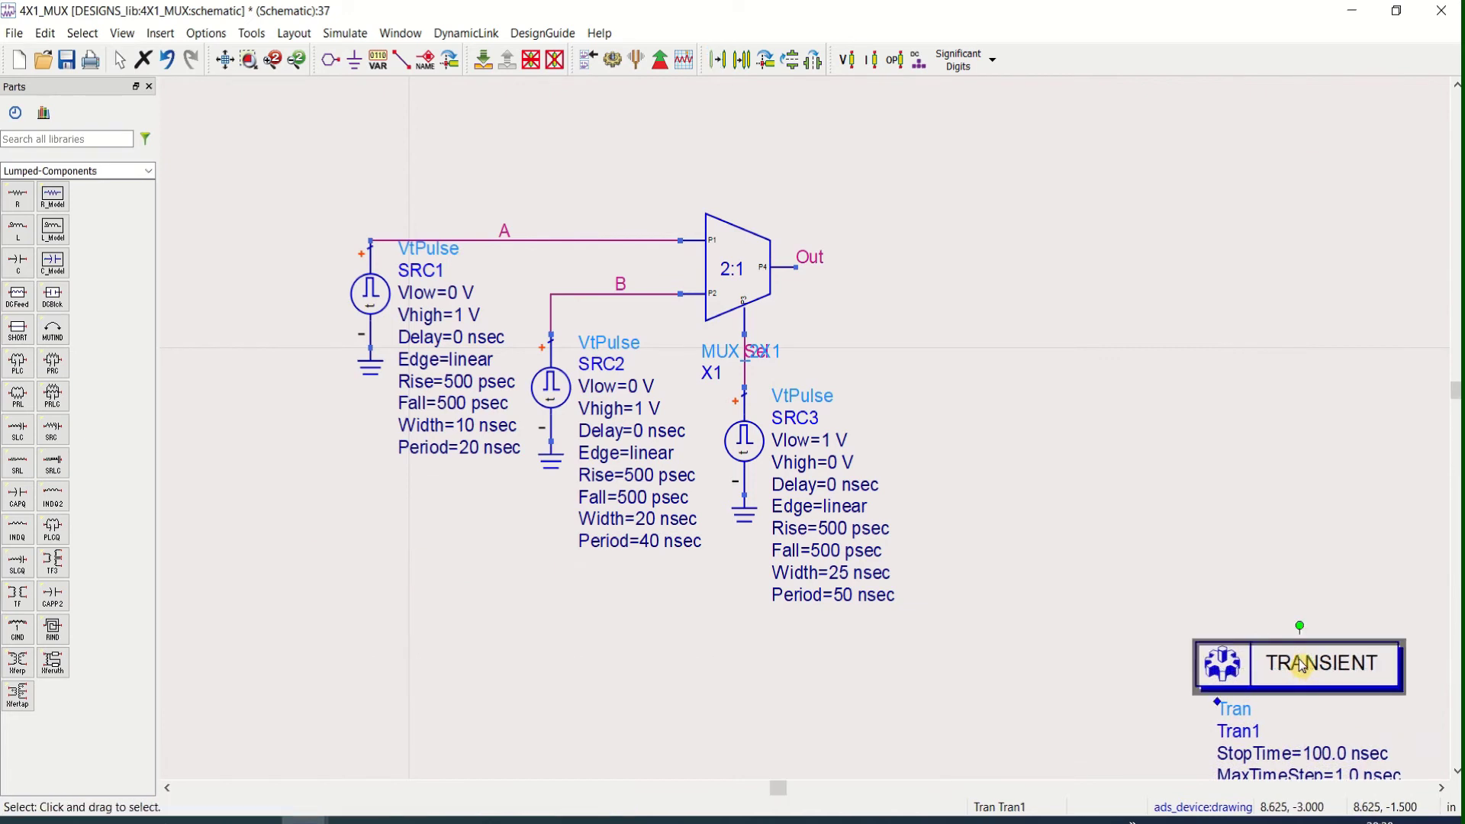
pyautogui.click(747, 378)
pyautogui.press('Delete')
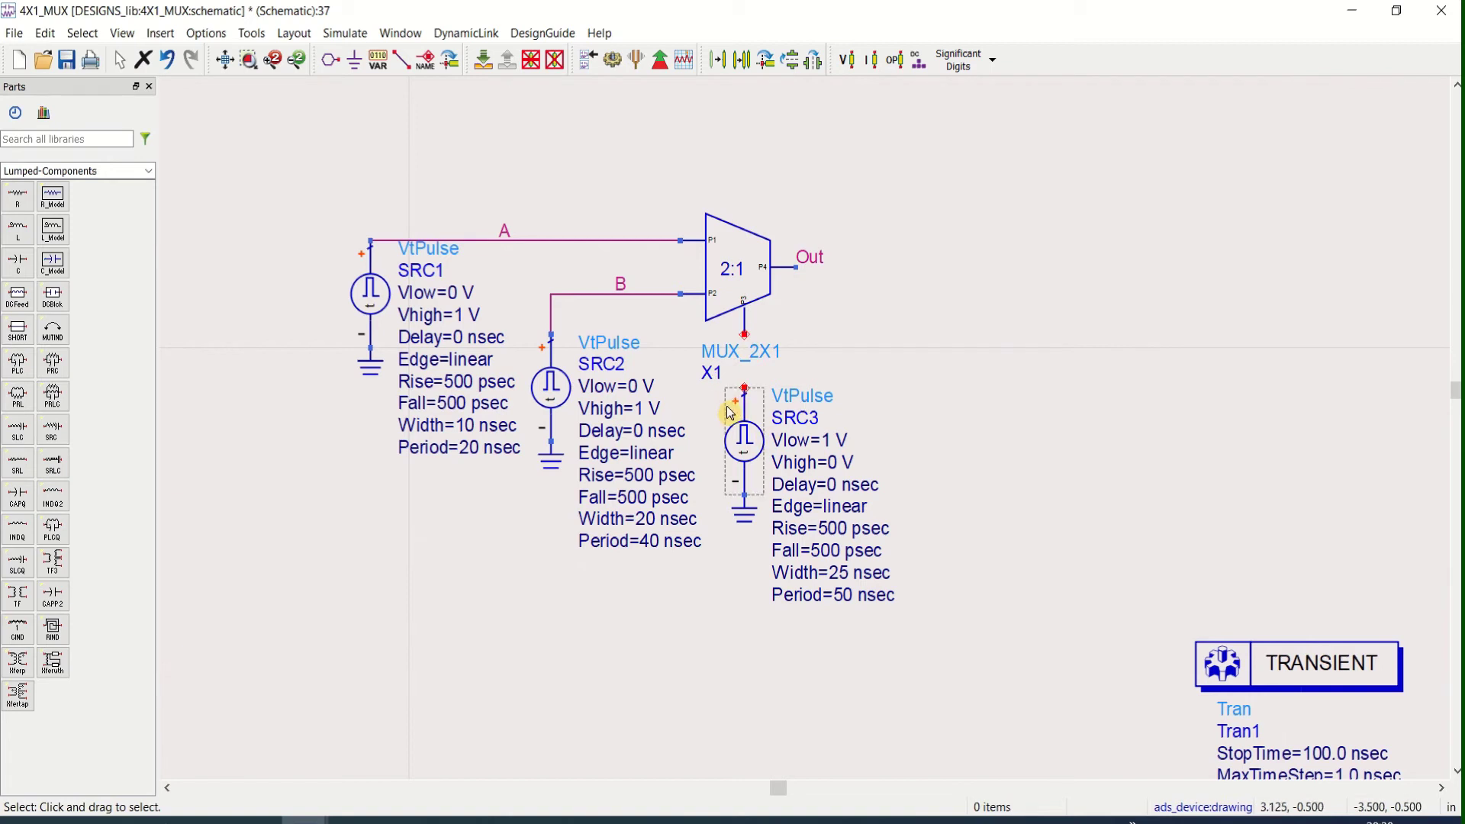
pyautogui.moveTo(706, 378); pyautogui.dragTo(809, 500)
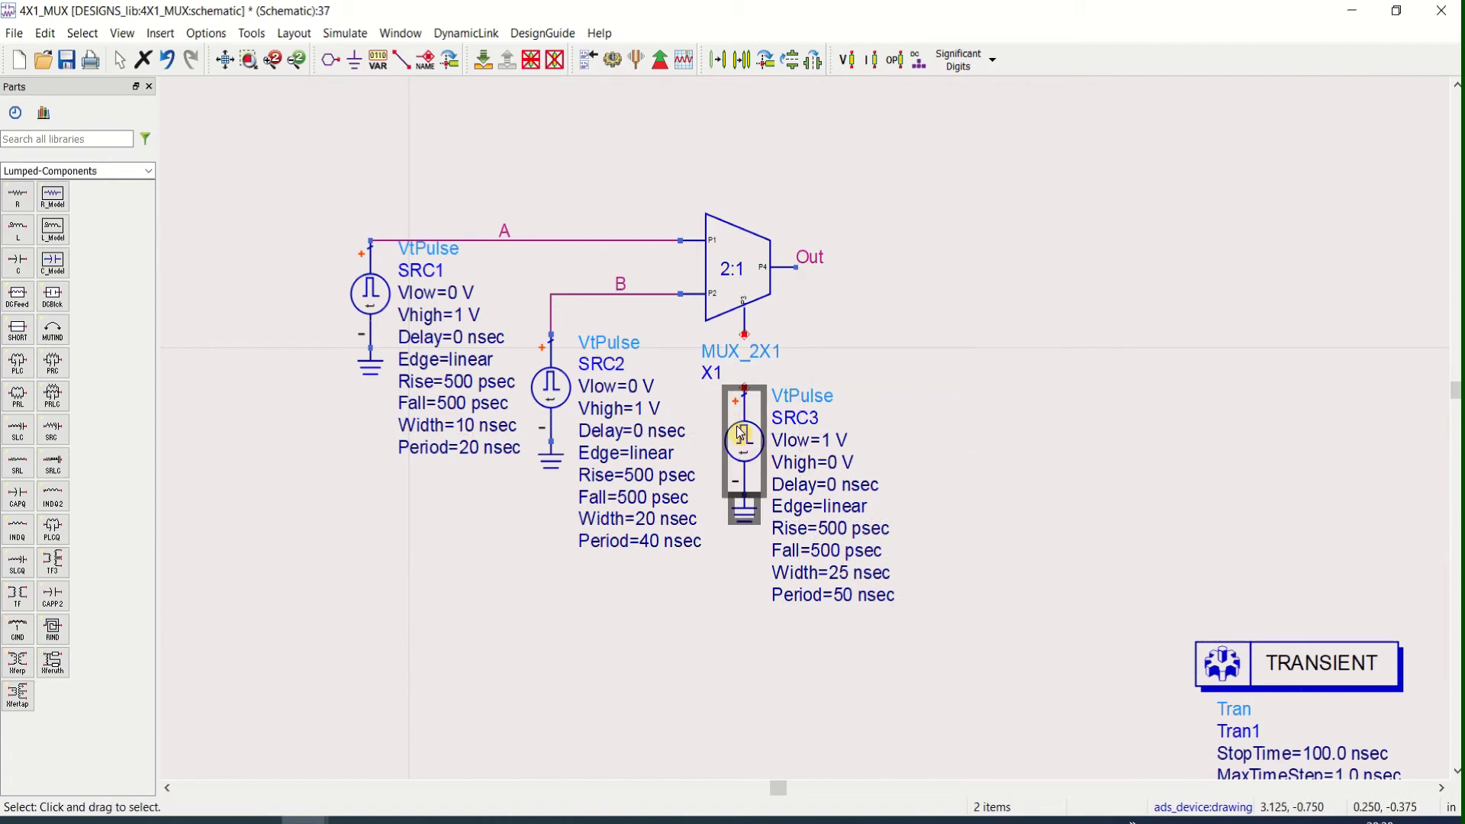
pyautogui.moveTo(740, 433); pyautogui.dragTo(1186, 444)
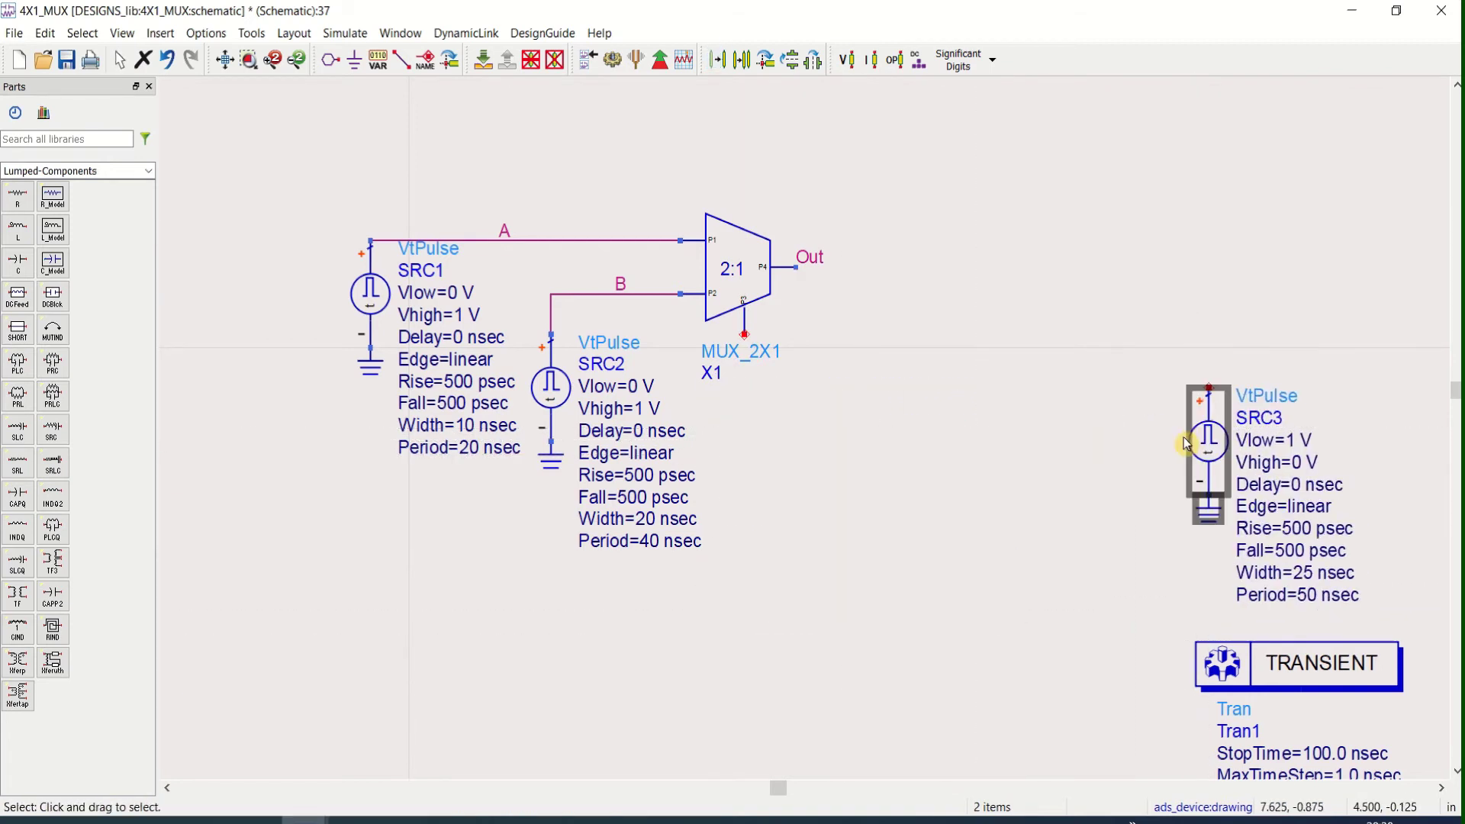
pyautogui.click(794, 492)
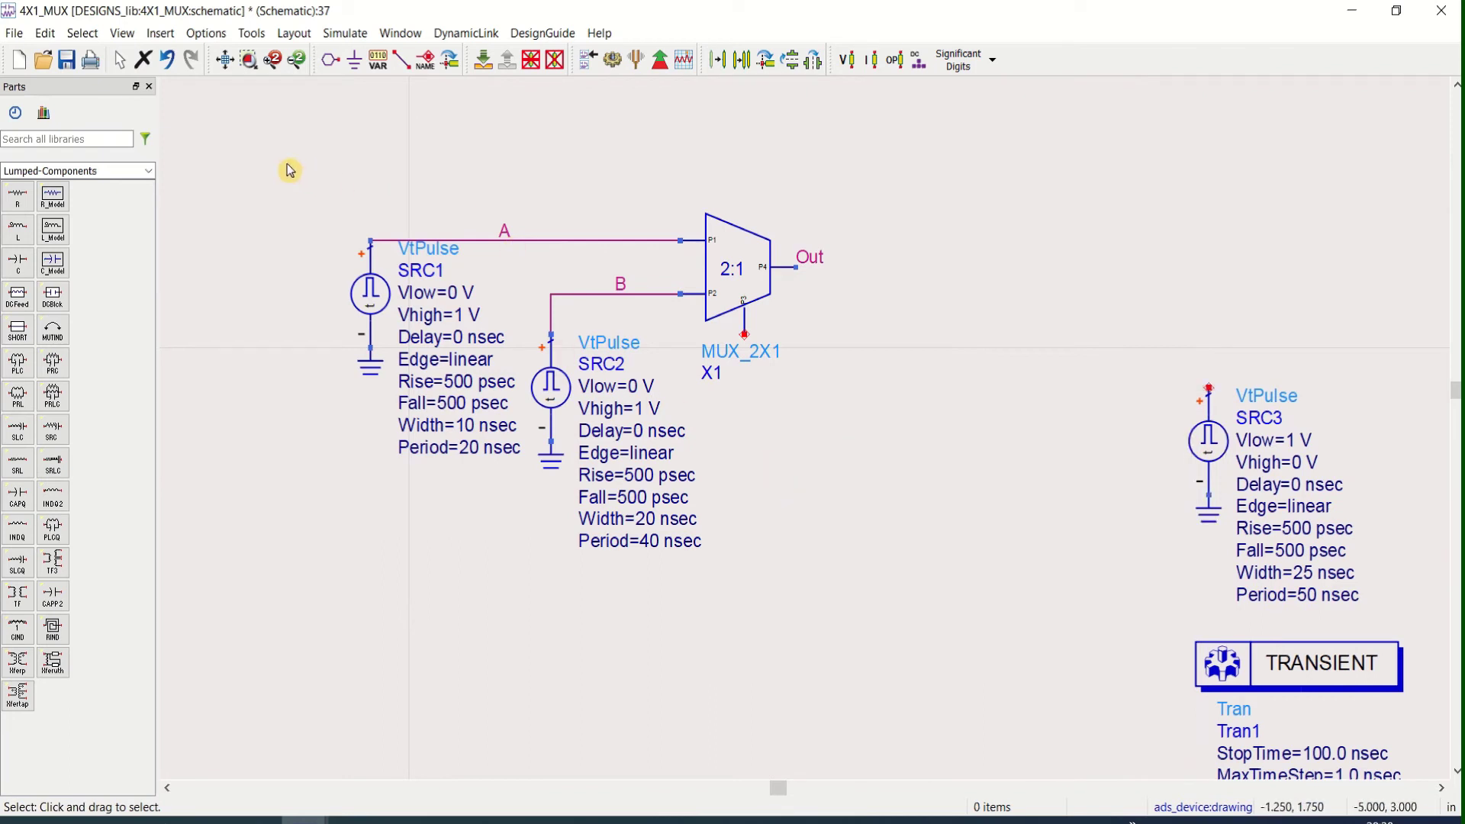
# Duplicate the multiplexer with its A and B sources, wires and grounds directly below the original circuit.
pyautogui.moveTo(290, 170); pyautogui.dragTo(892, 571)
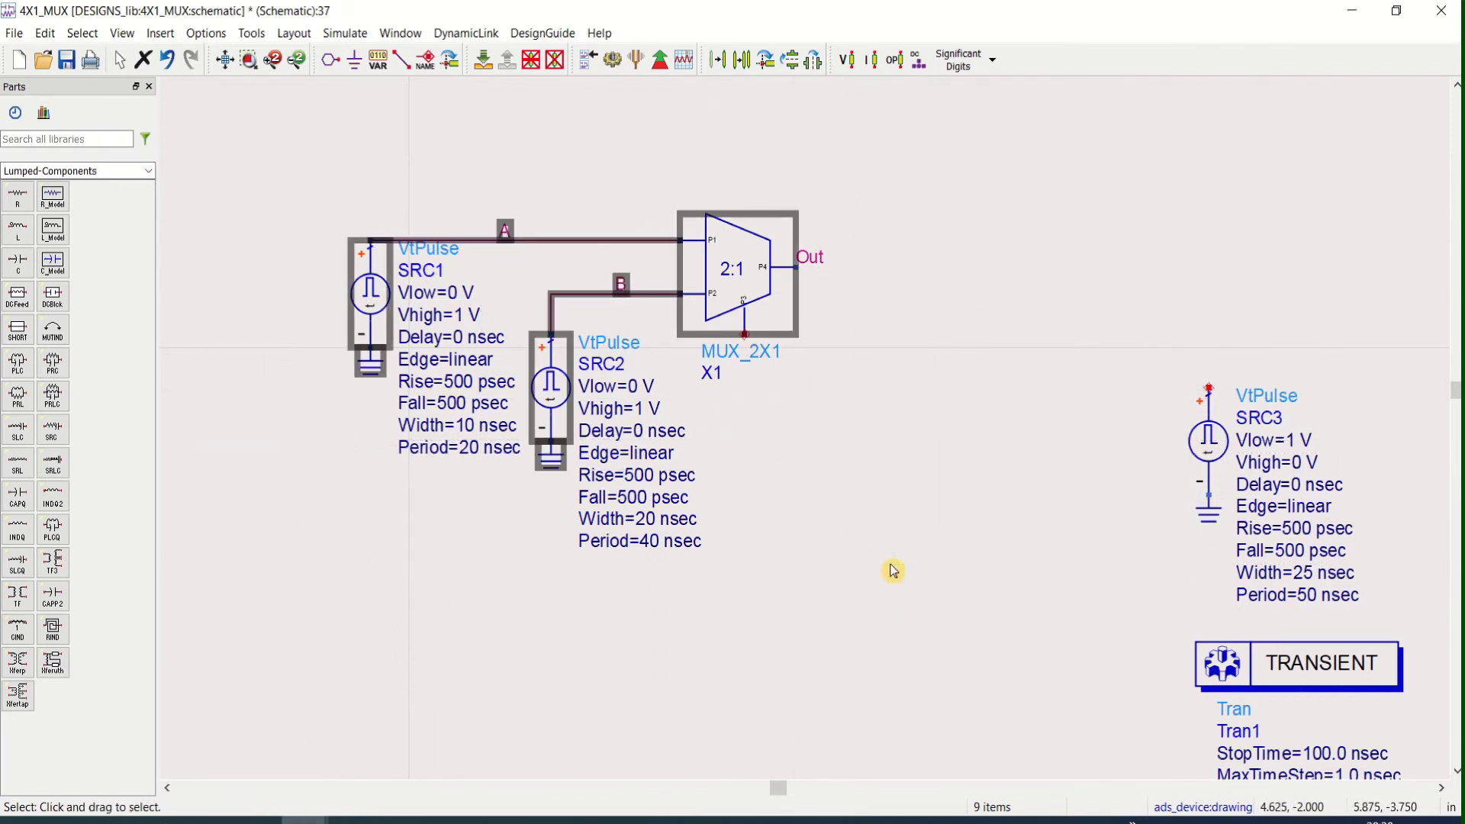
pyautogui.hotkey('ctrl', 'c')
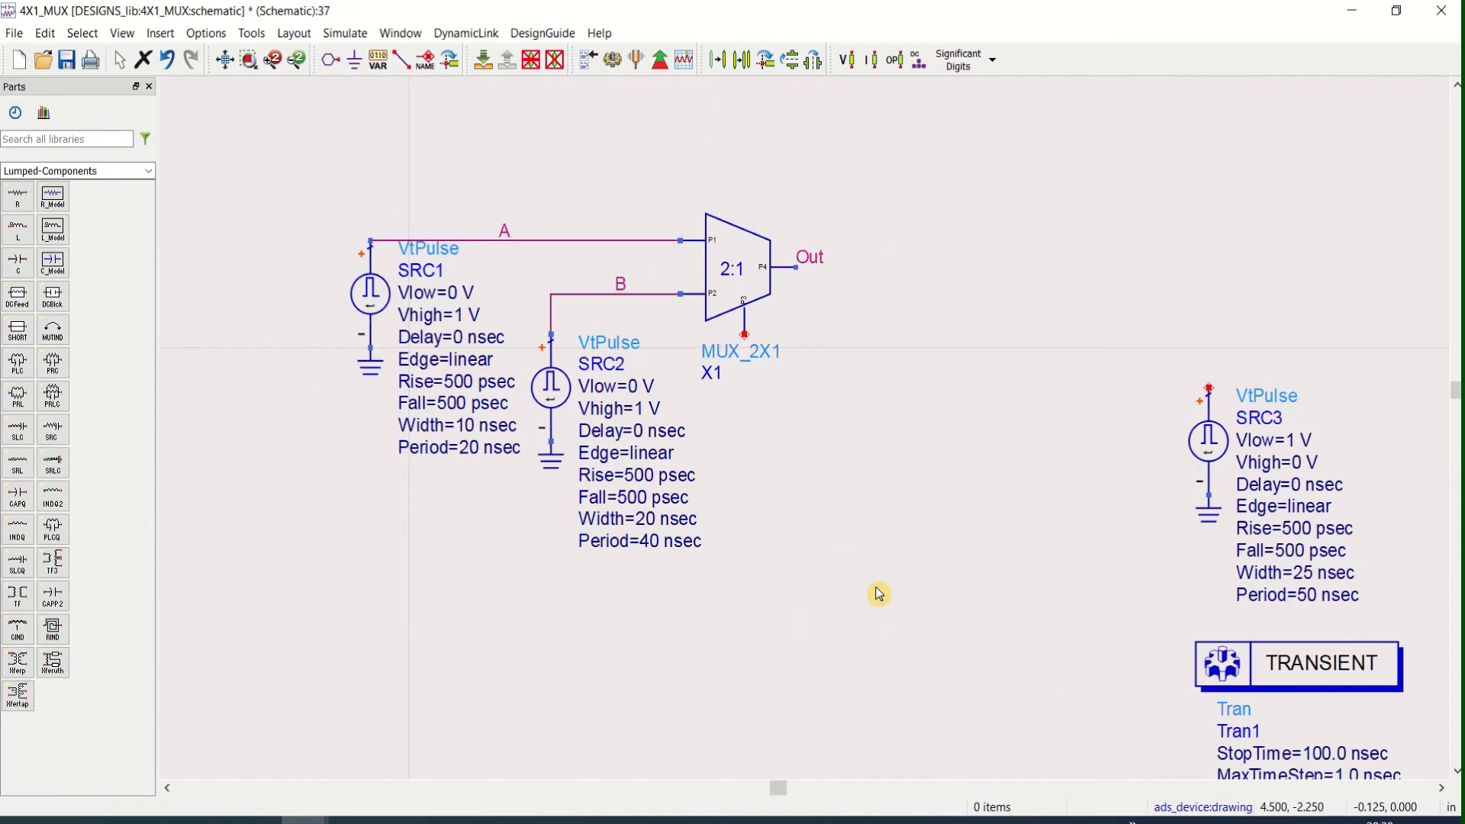
pyautogui.hotkey('ctrl', 'v')
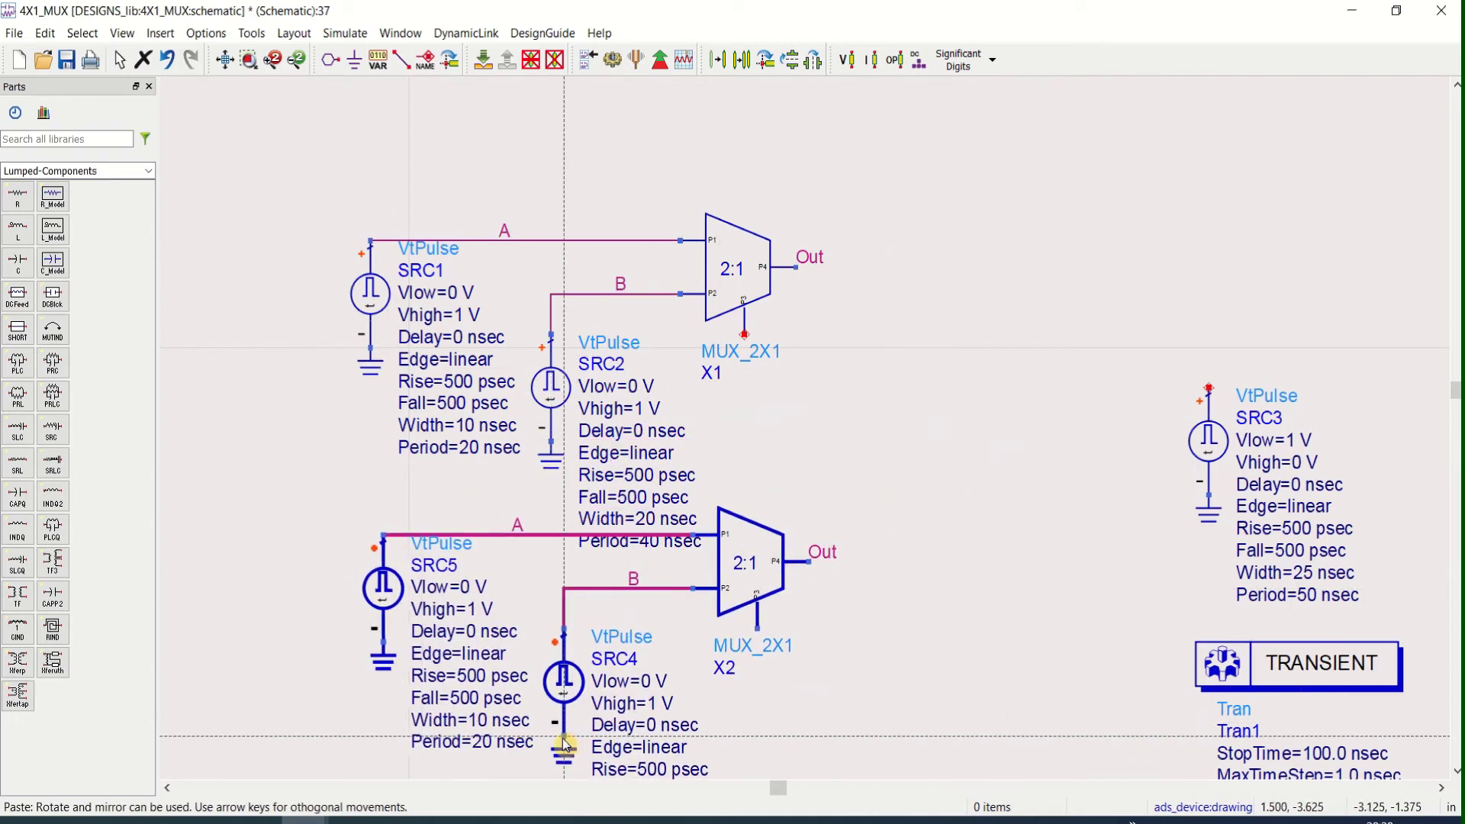
pyautogui.click(564, 739)
pyautogui.press('Escape')
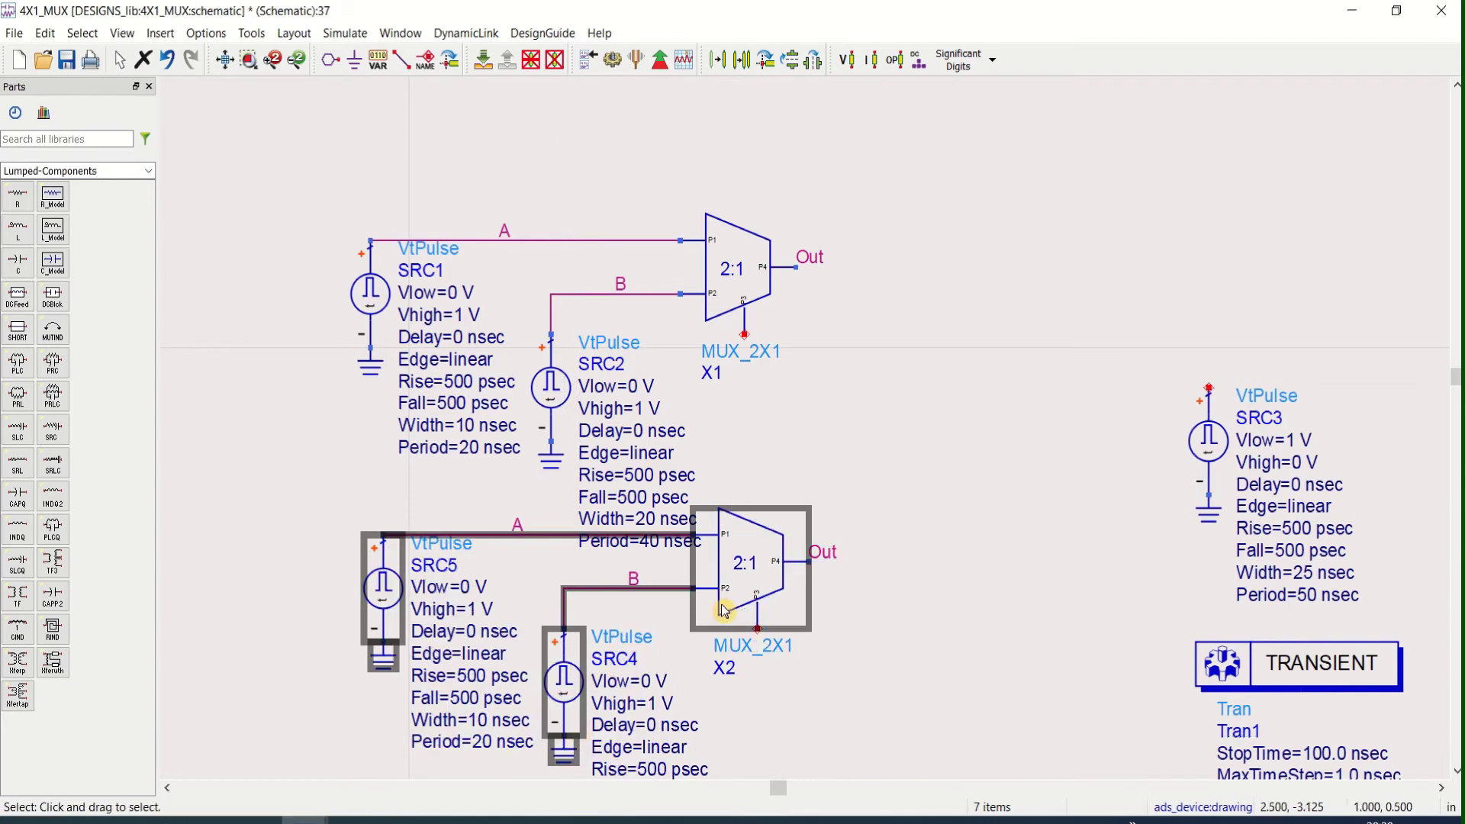
pyautogui.click(956, 450)
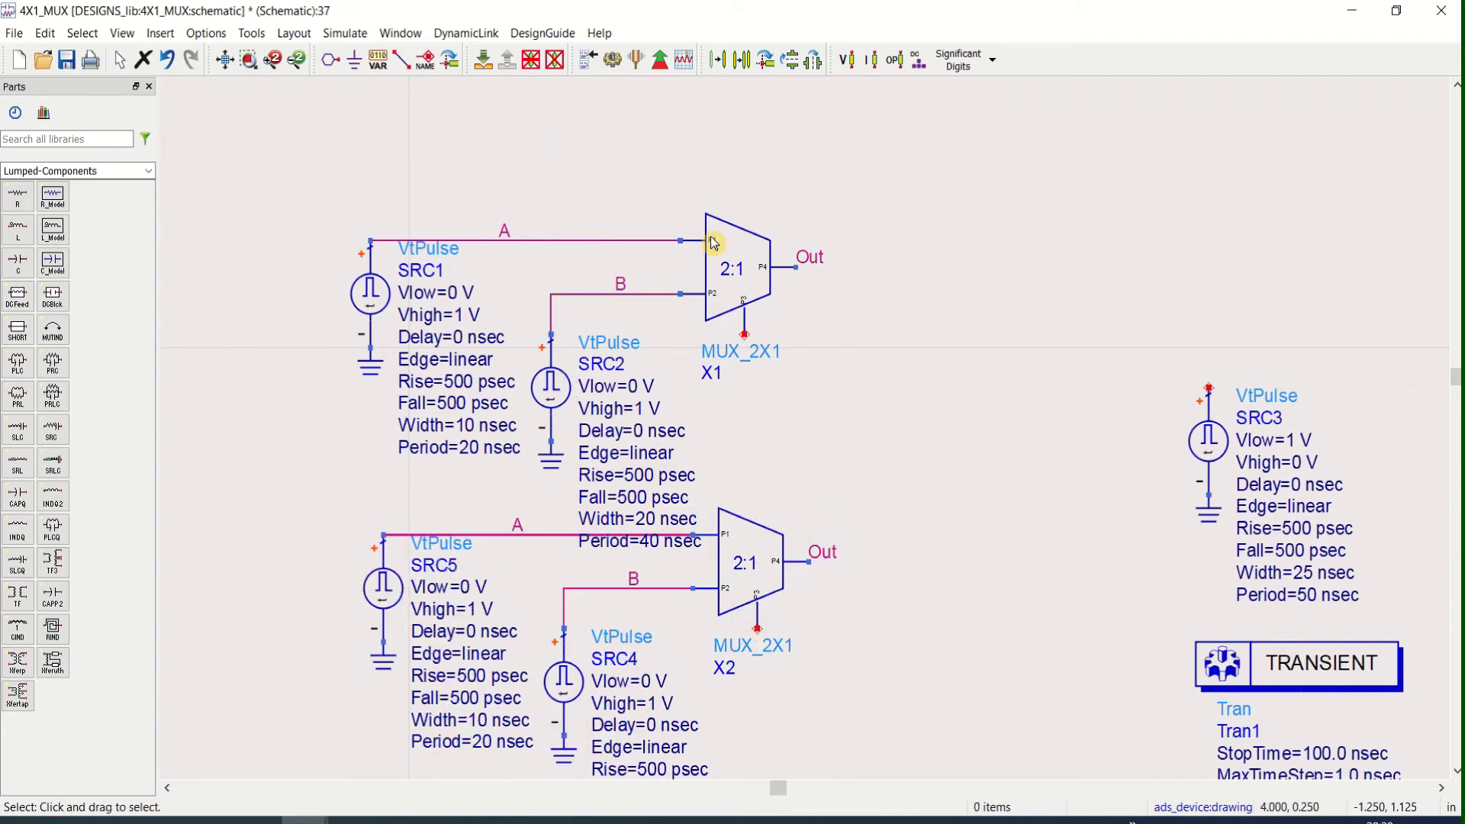
# Place a third copy of the MUX_2X1 block to the right of the other two, vertically between them.
pyautogui.click(224, 60)
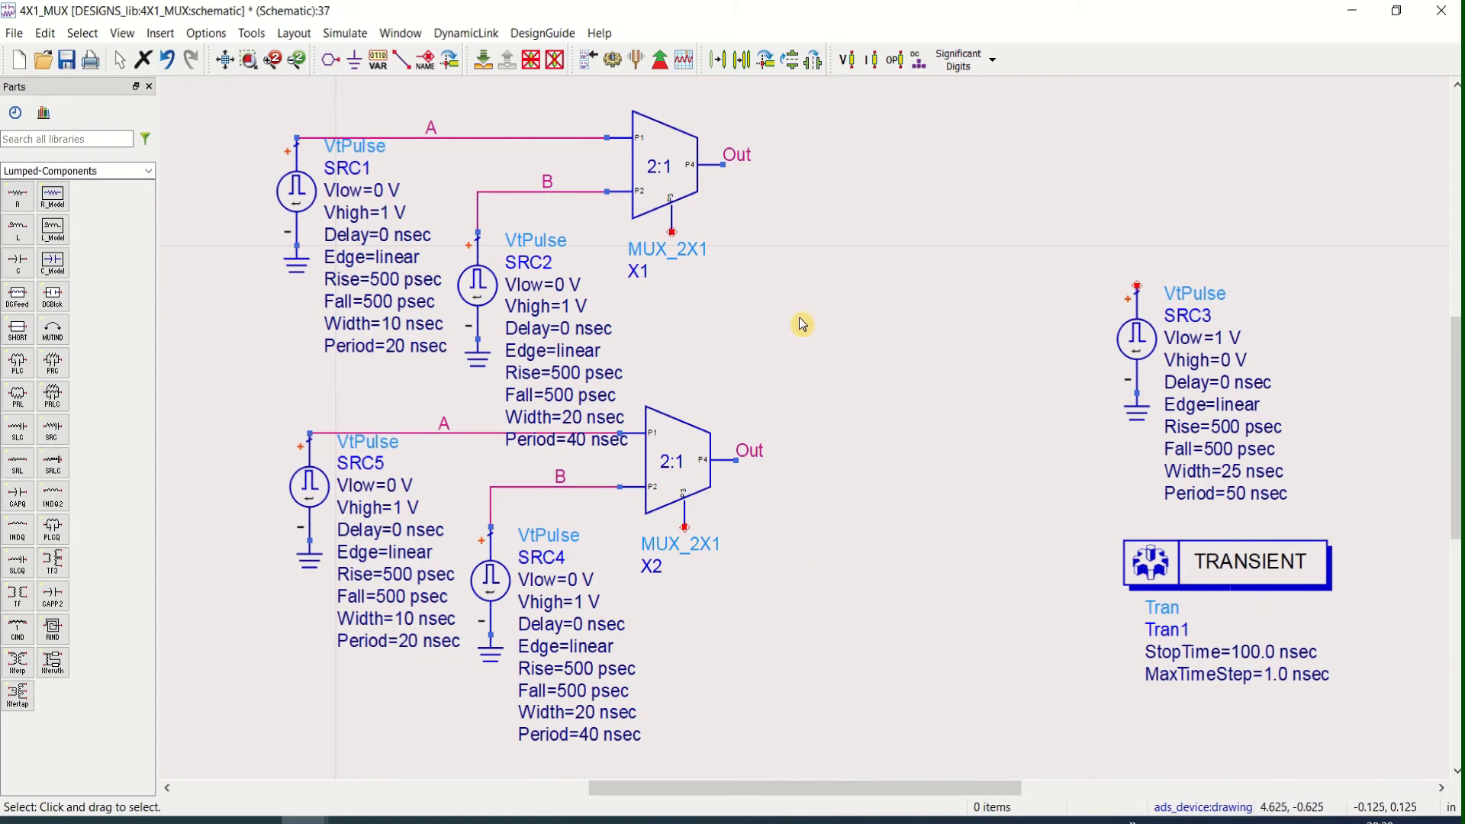
pyautogui.click(693, 467)
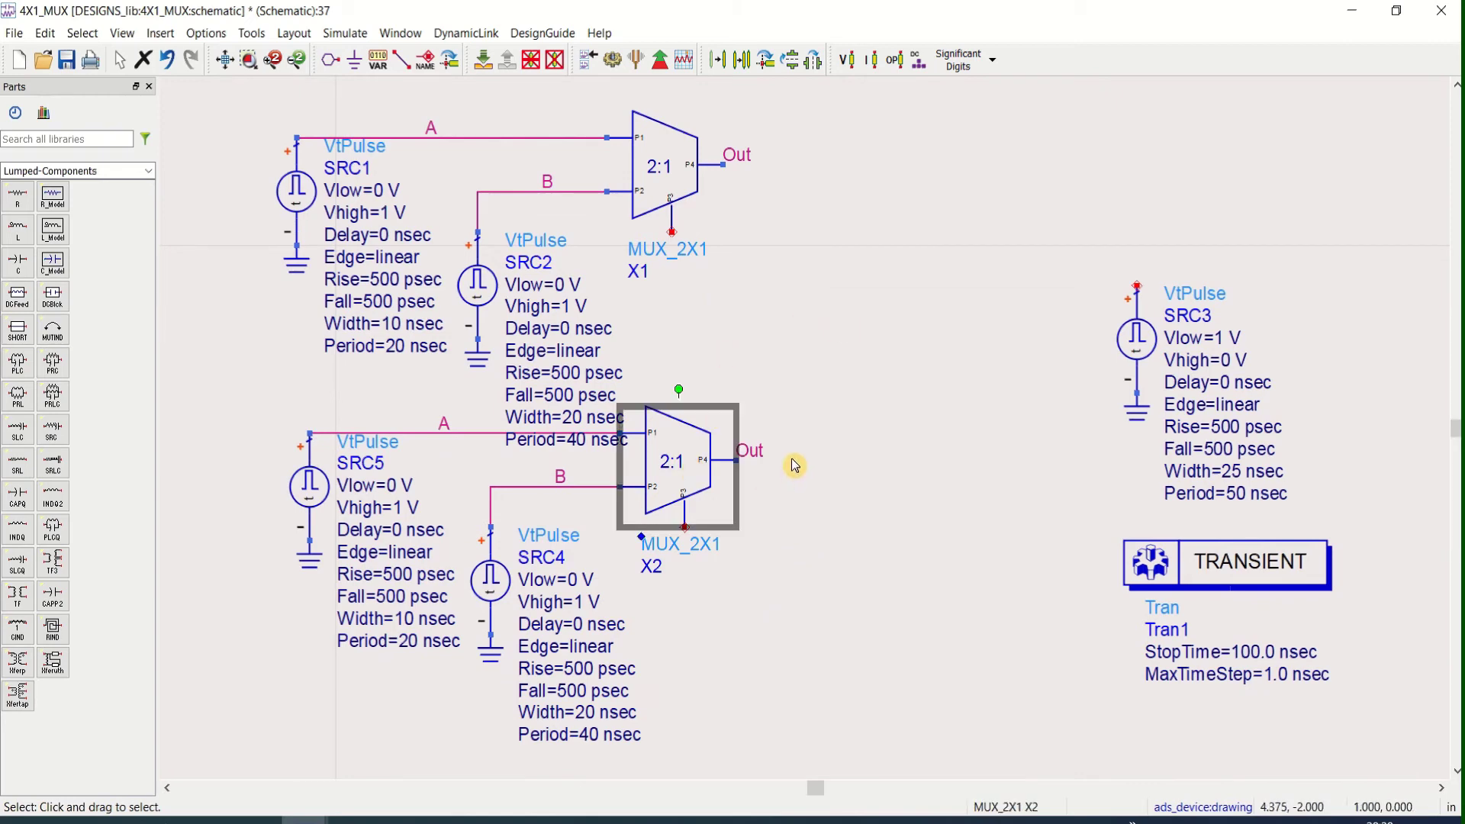
pyautogui.click(891, 460)
pyautogui.hotkey('ctrl', 'v')
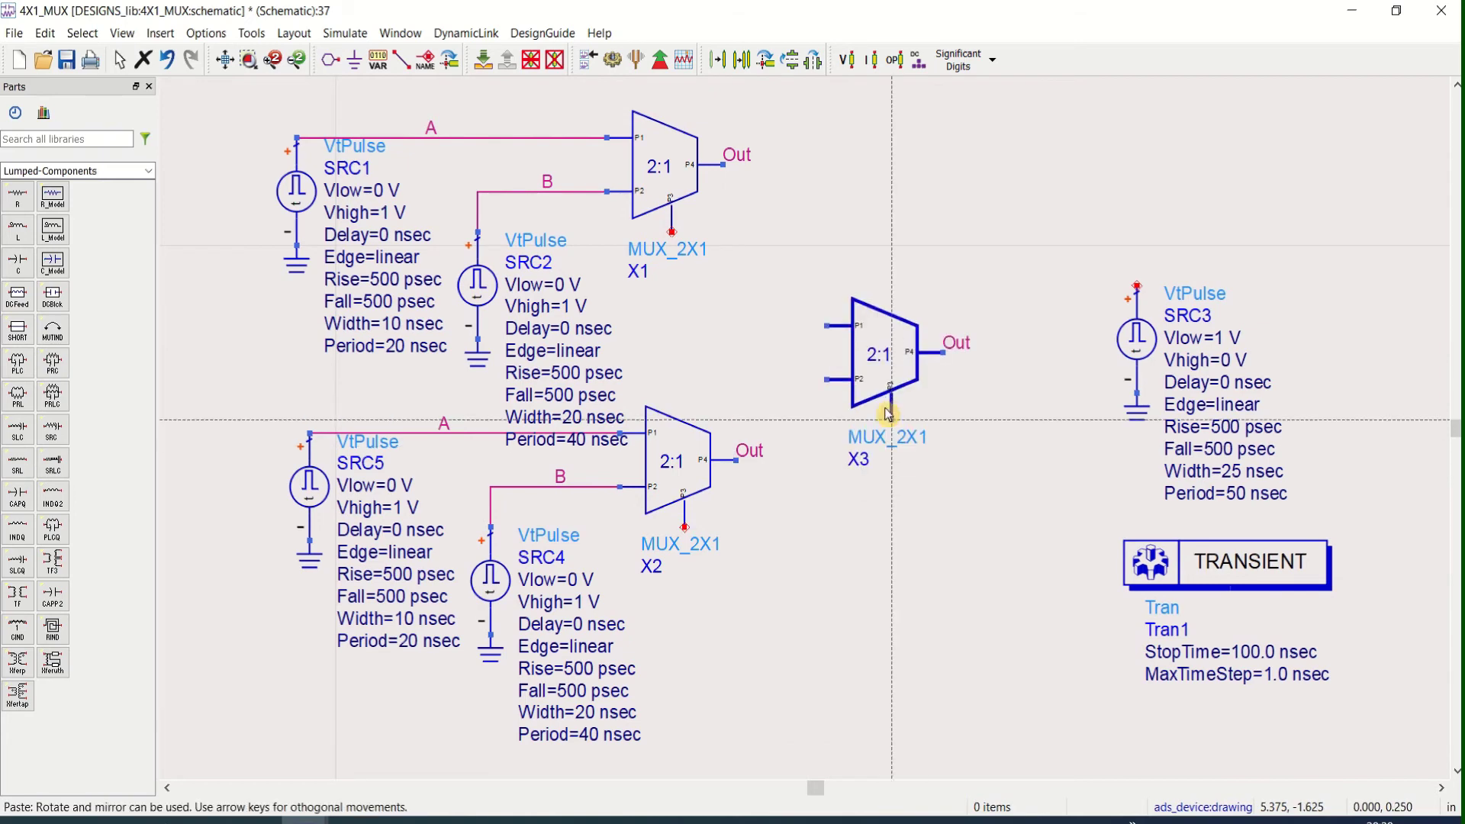
pyautogui.click(887, 391)
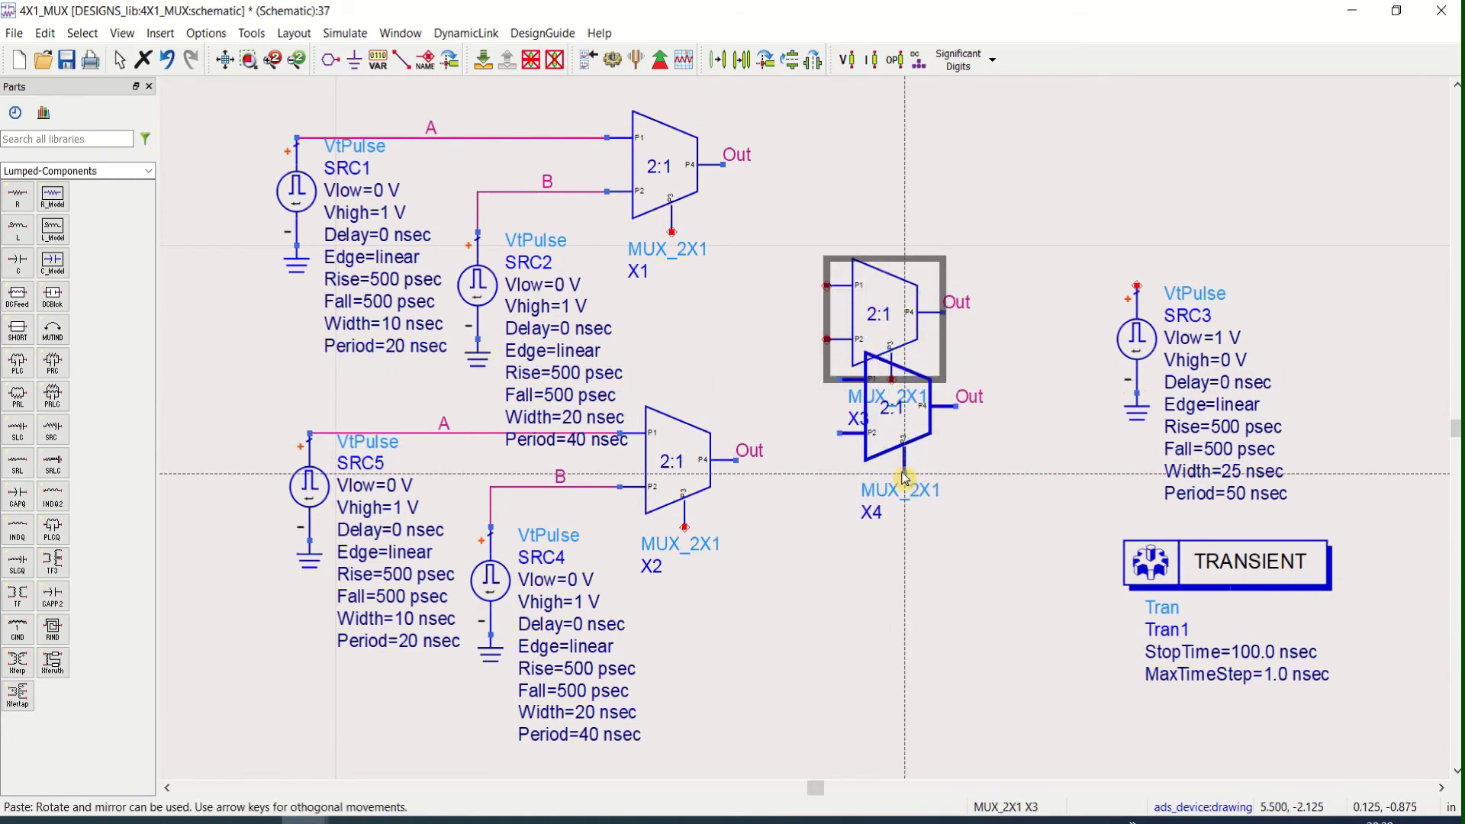
pyautogui.press('Escape')
pyautogui.click(936, 574)
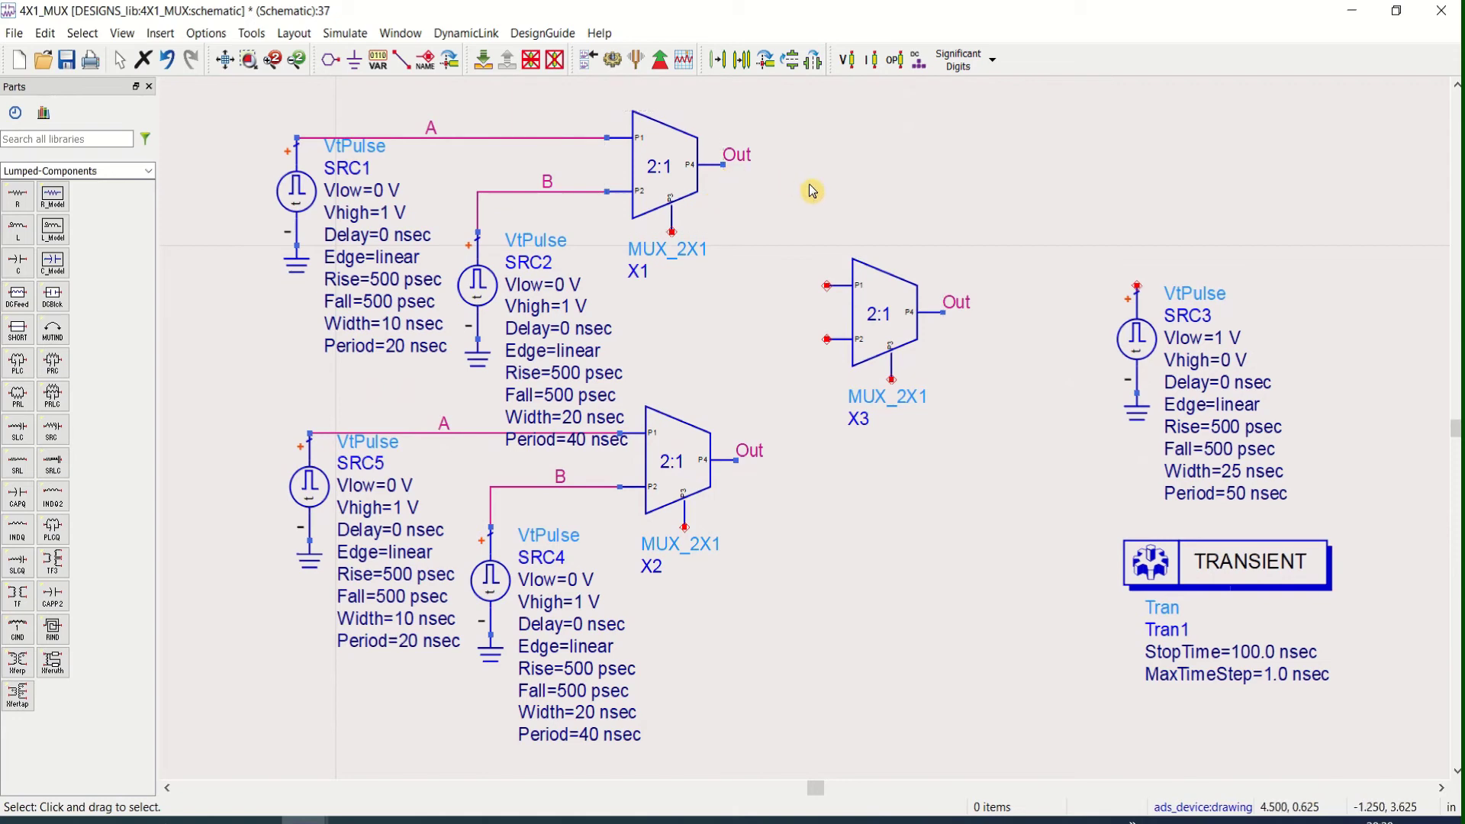
# Wire the output of multiplexer X1 to input P1 of multiplexer X3.
pyautogui.click(401, 59)
pyautogui.click(724, 165)
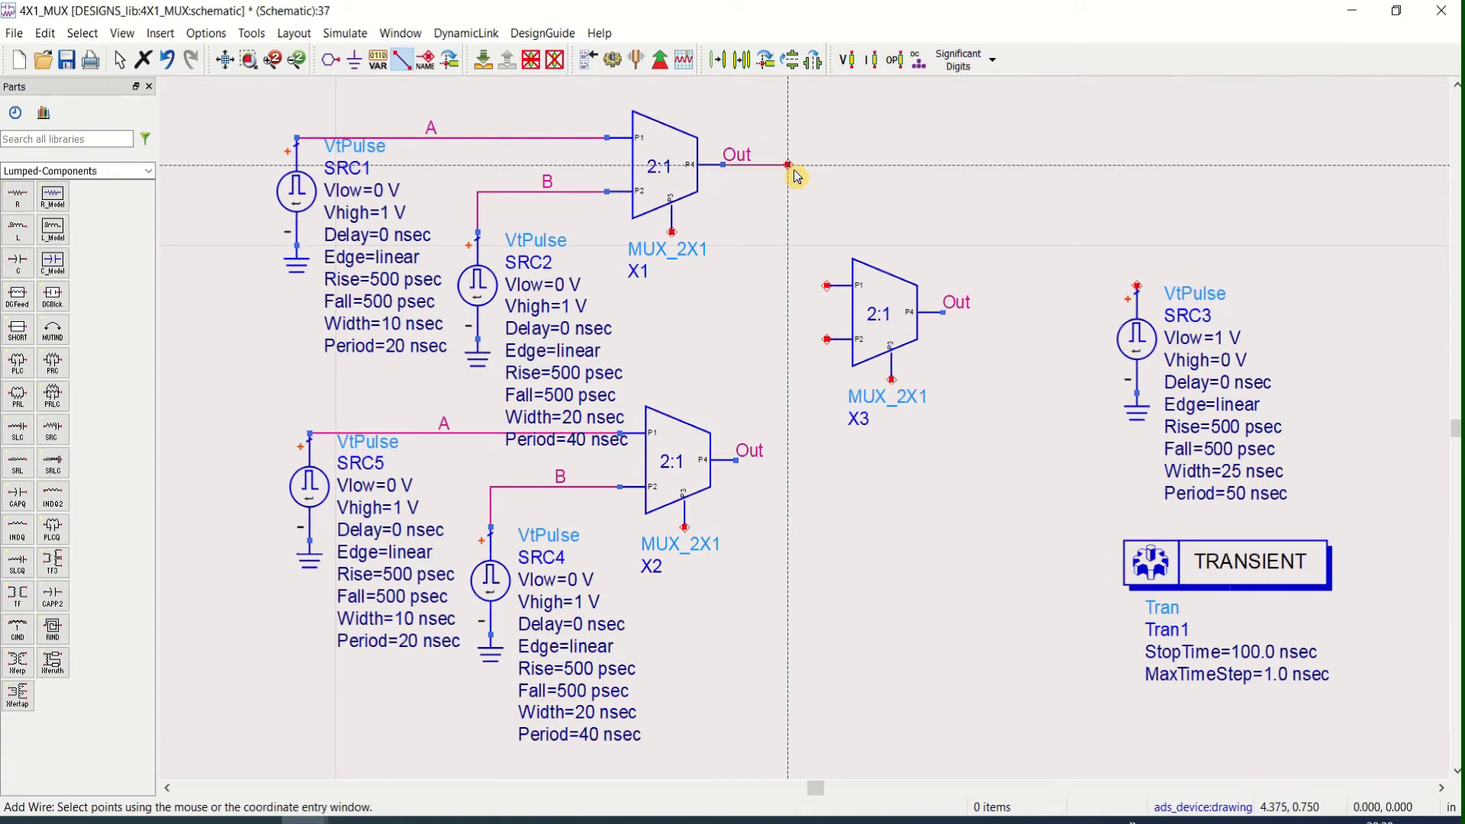
pyautogui.click(802, 291)
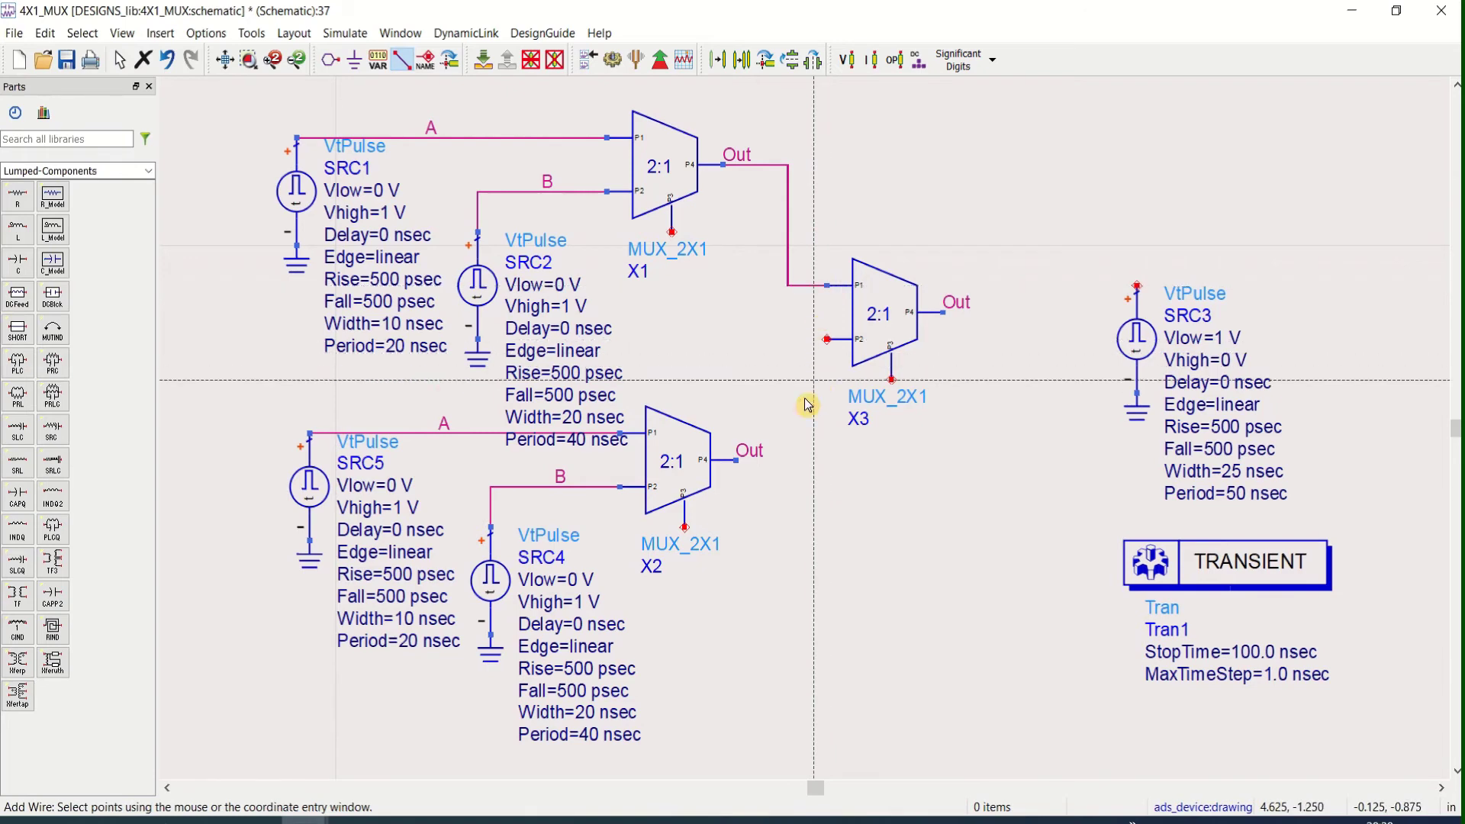
# Wire input P2 of multiplexer X3 to the output of multiplexer X2.
pyautogui.click(828, 340)
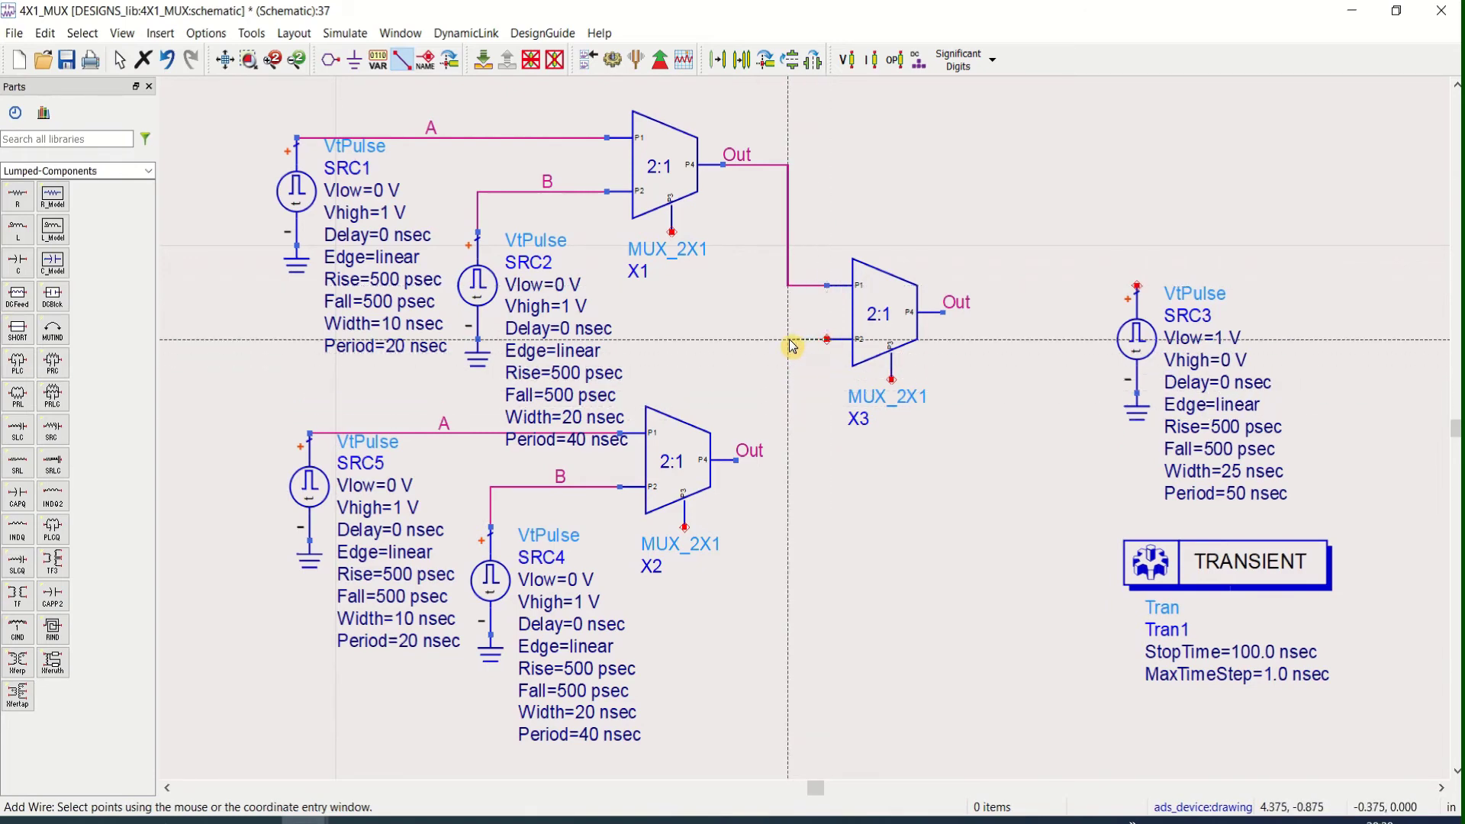
pyautogui.click(790, 341)
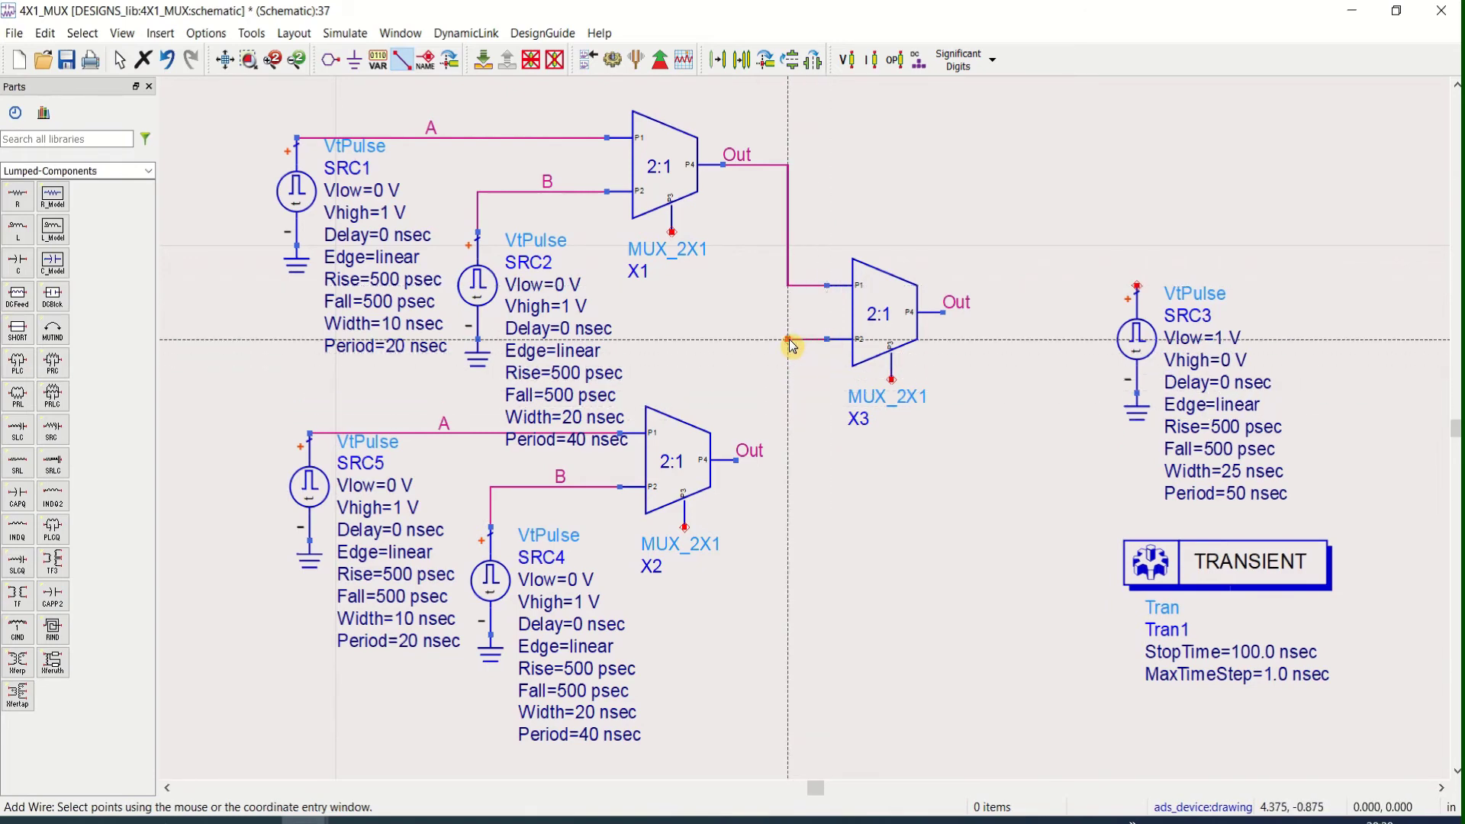
pyautogui.click(789, 459)
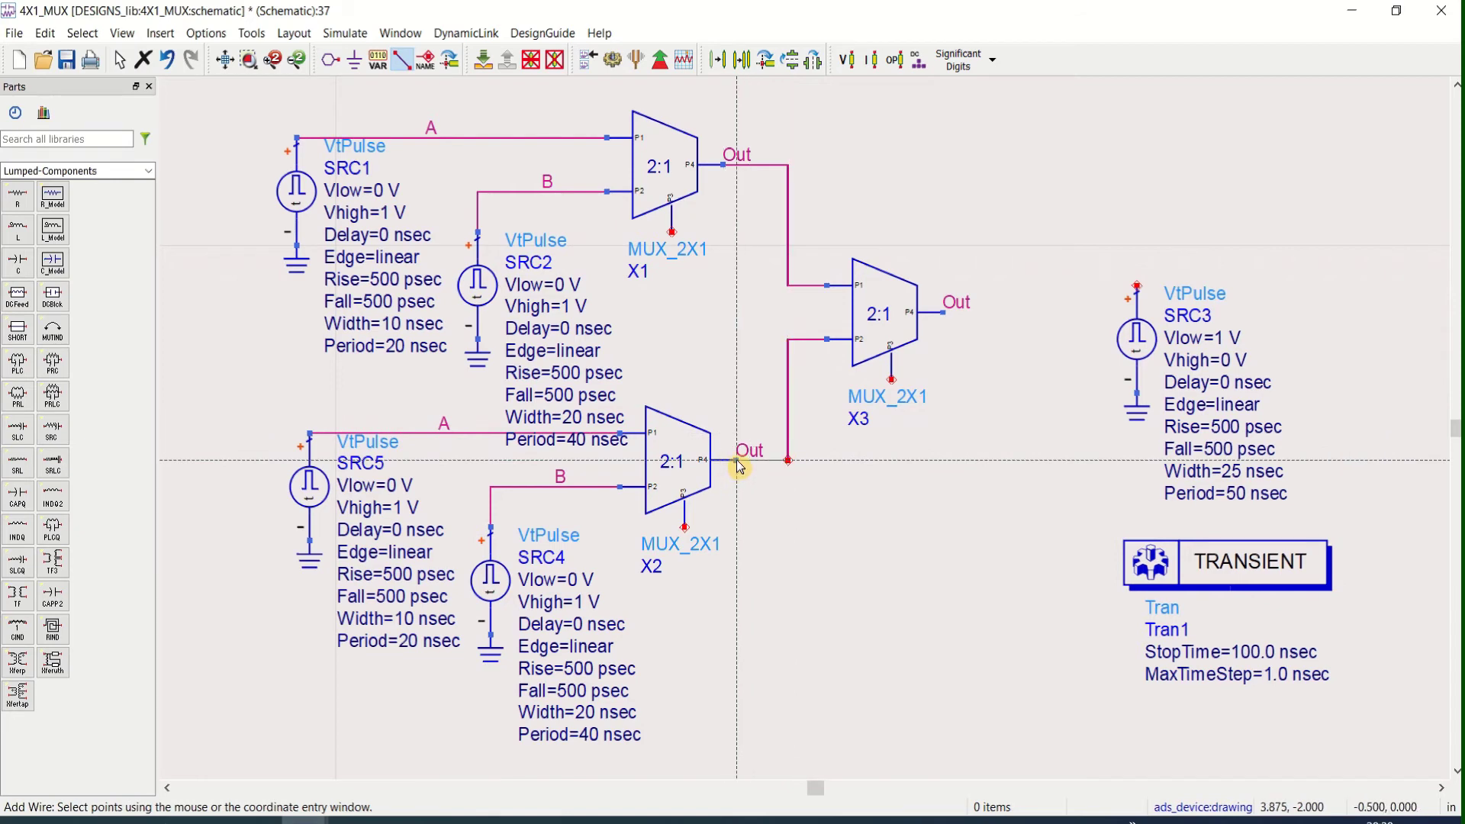
pyautogui.click(737, 460)
pyautogui.press('Escape')
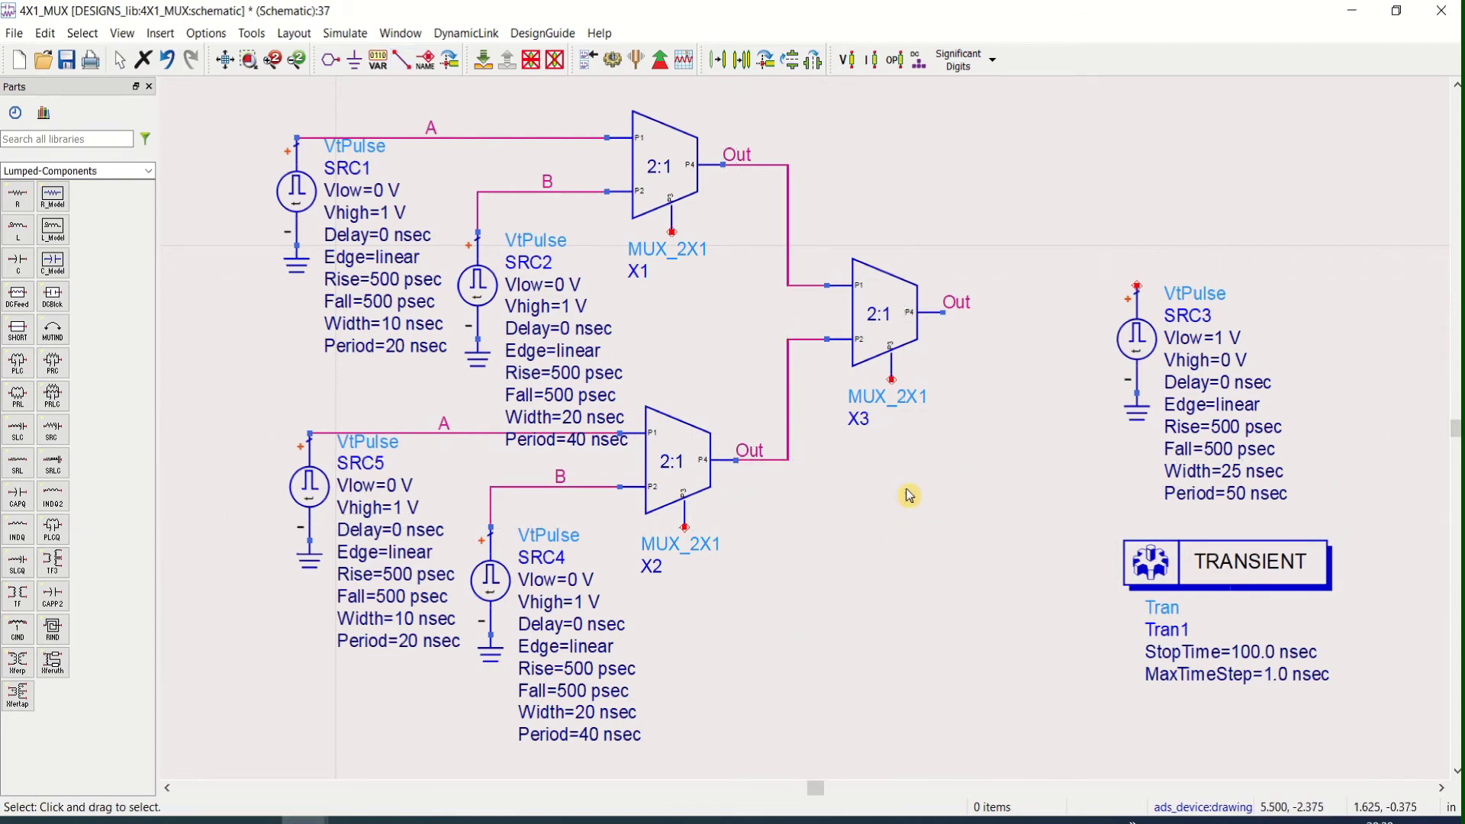
# Delete the Out labels from the output wires of multiplexers X1 and X2.
pyautogui.click(755, 450)
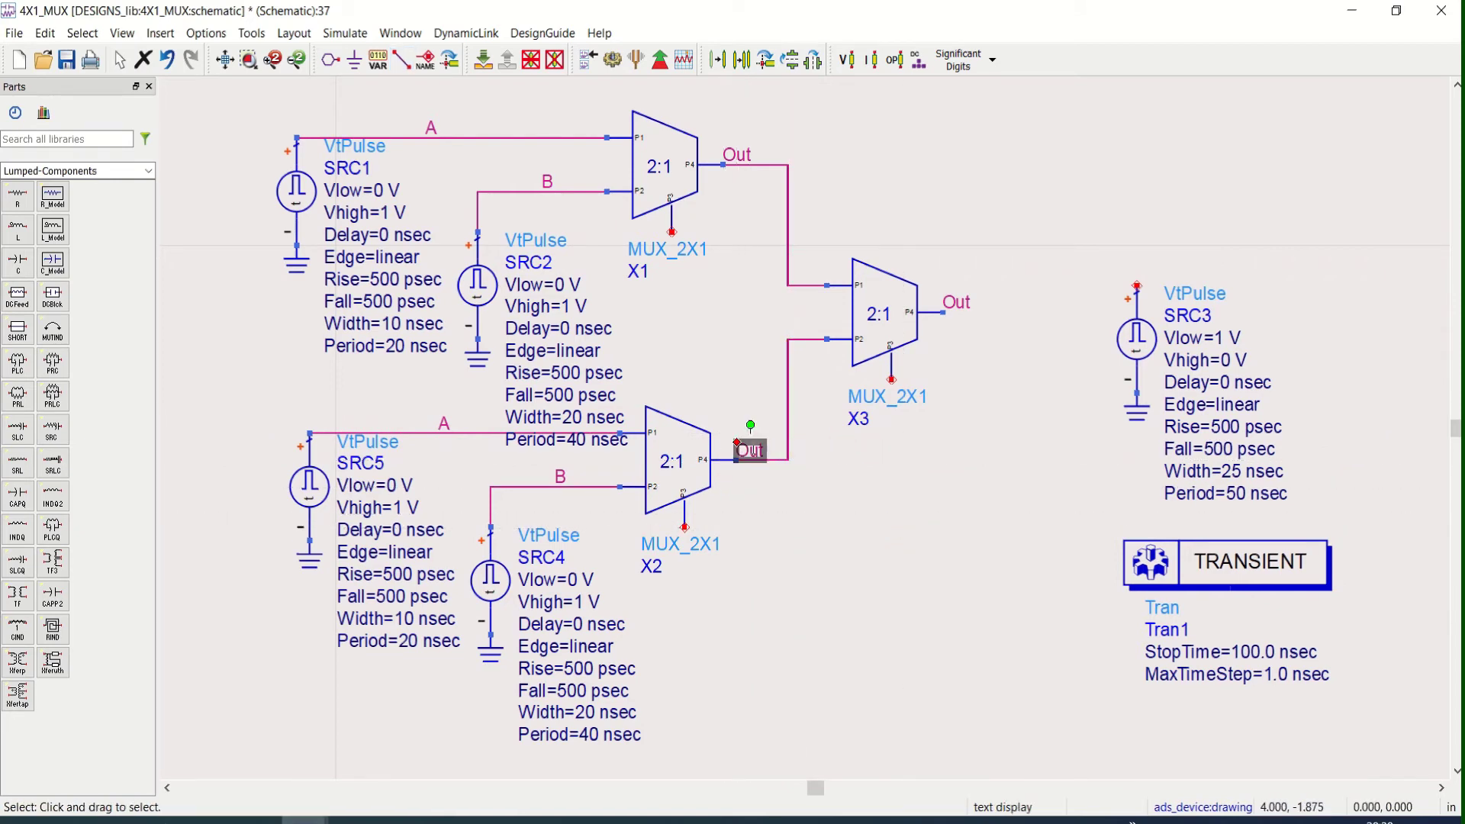
pyautogui.press('Delete')
pyautogui.click(737, 155)
pyautogui.press('Delete')
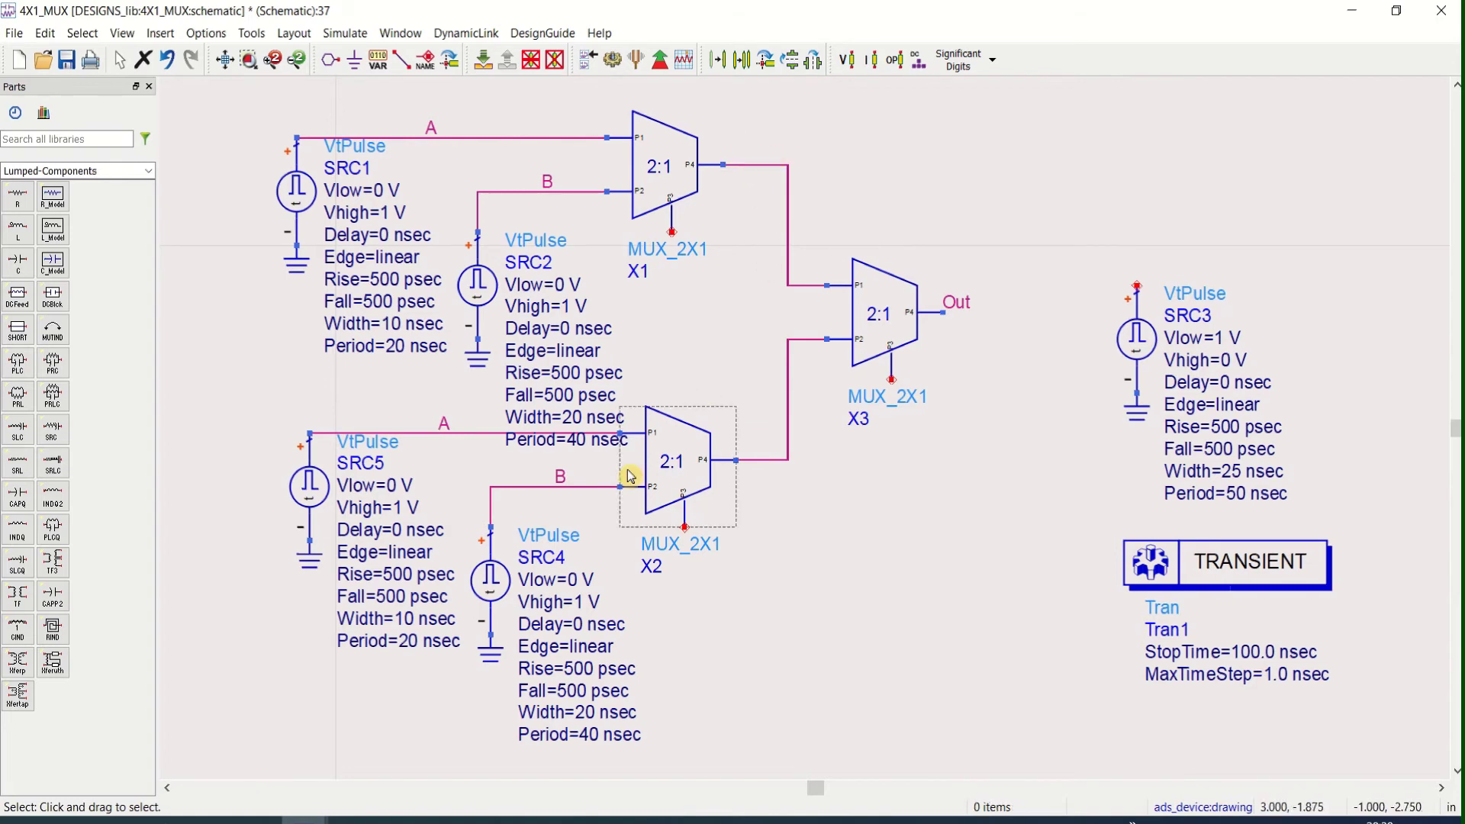
# Rename the input net labels of multiplexer X2 to C for the P1 wire and D for the P2 wire.
pyautogui.doubleClick(446, 425)
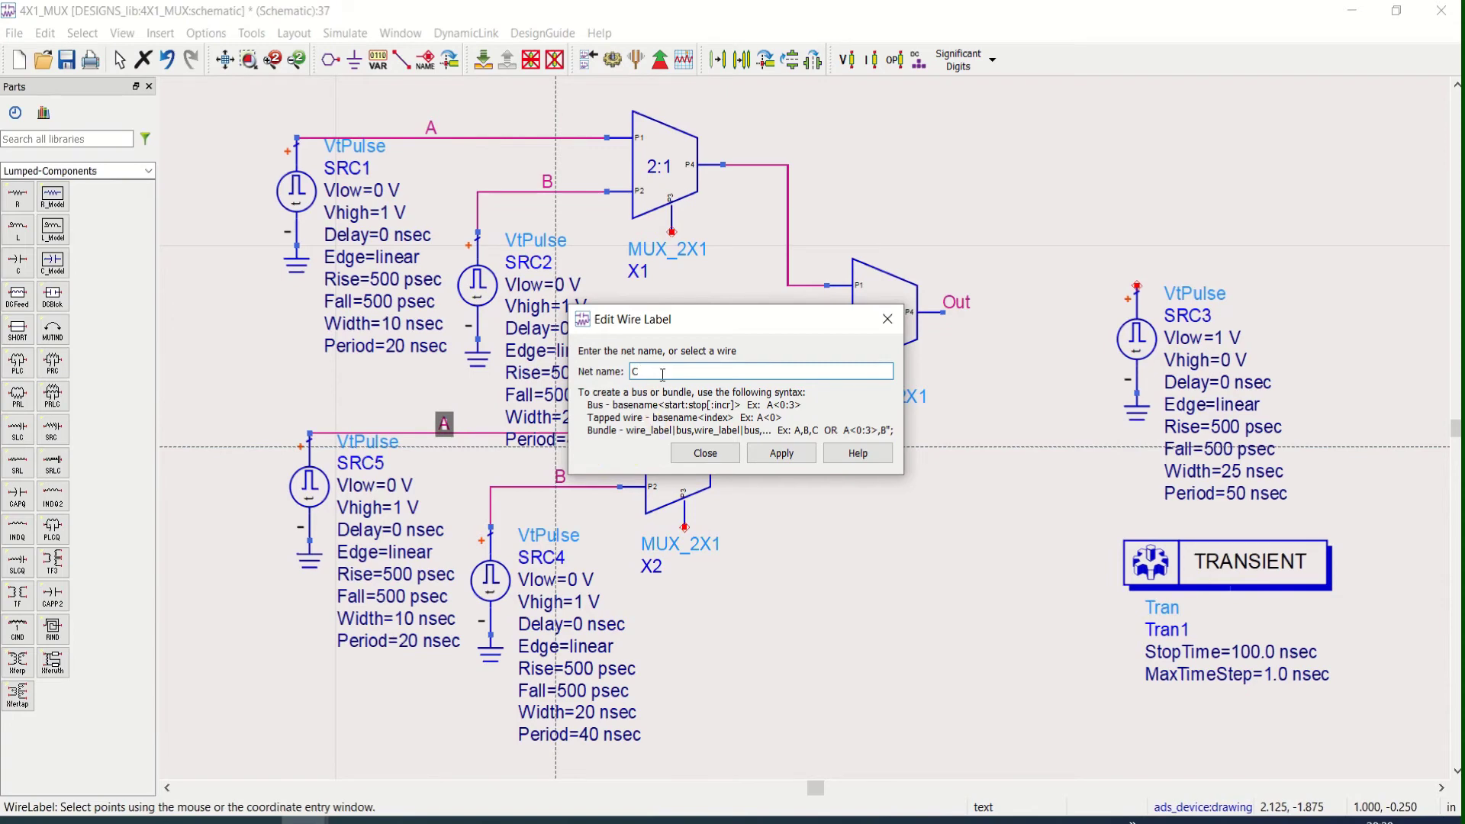
pyautogui.click(767, 455)
pyautogui.click(705, 456)
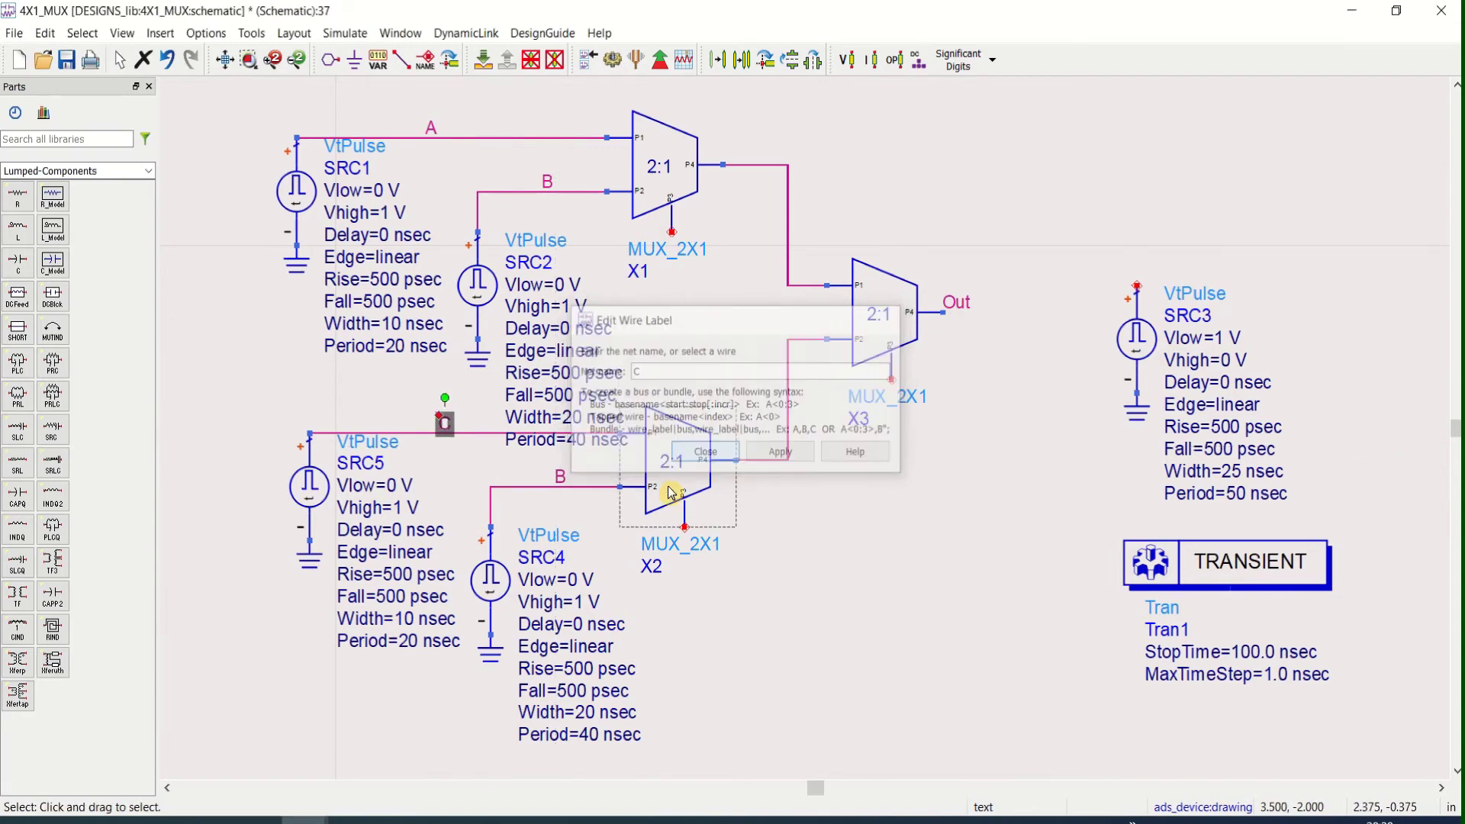
pyautogui.doubleClick(560, 477)
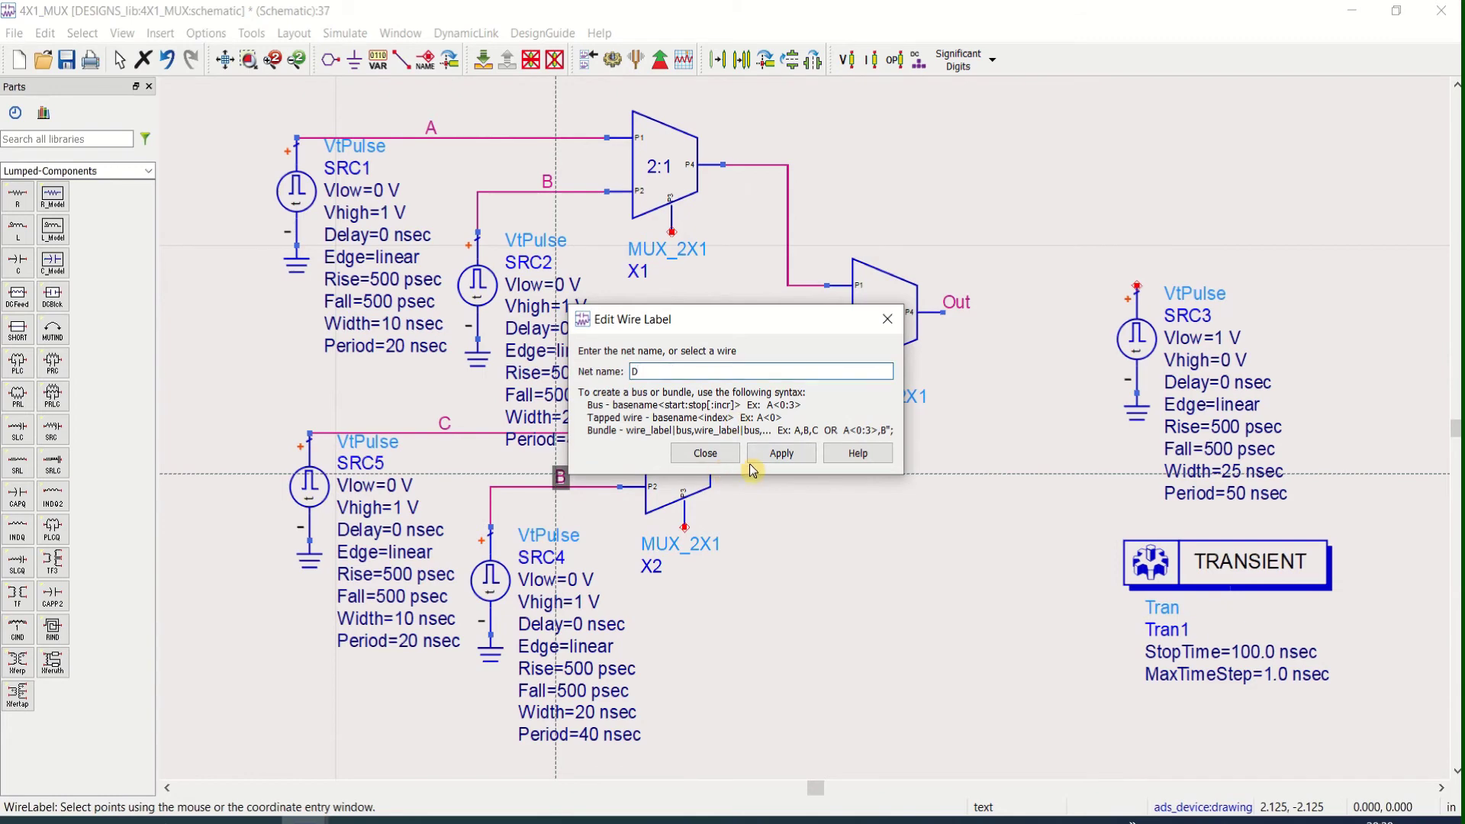
pyautogui.click(780, 453)
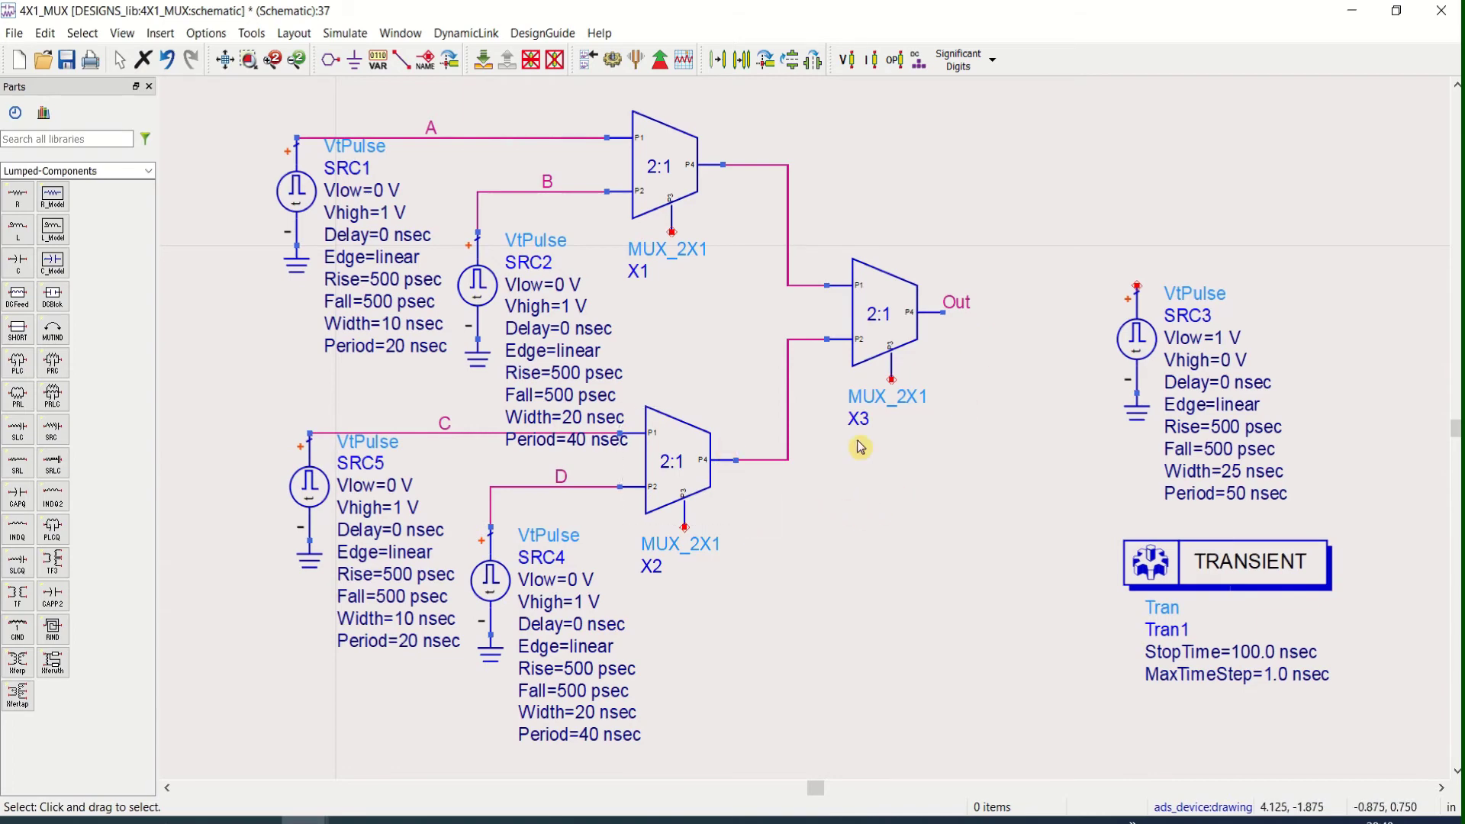
# Move SRC3 with its ground below multiplexer X3, just right of X2, and bring the transient controller slightly closer to the circuit.
pyautogui.moveTo(1092, 233); pyautogui.dragTo(1262, 452)
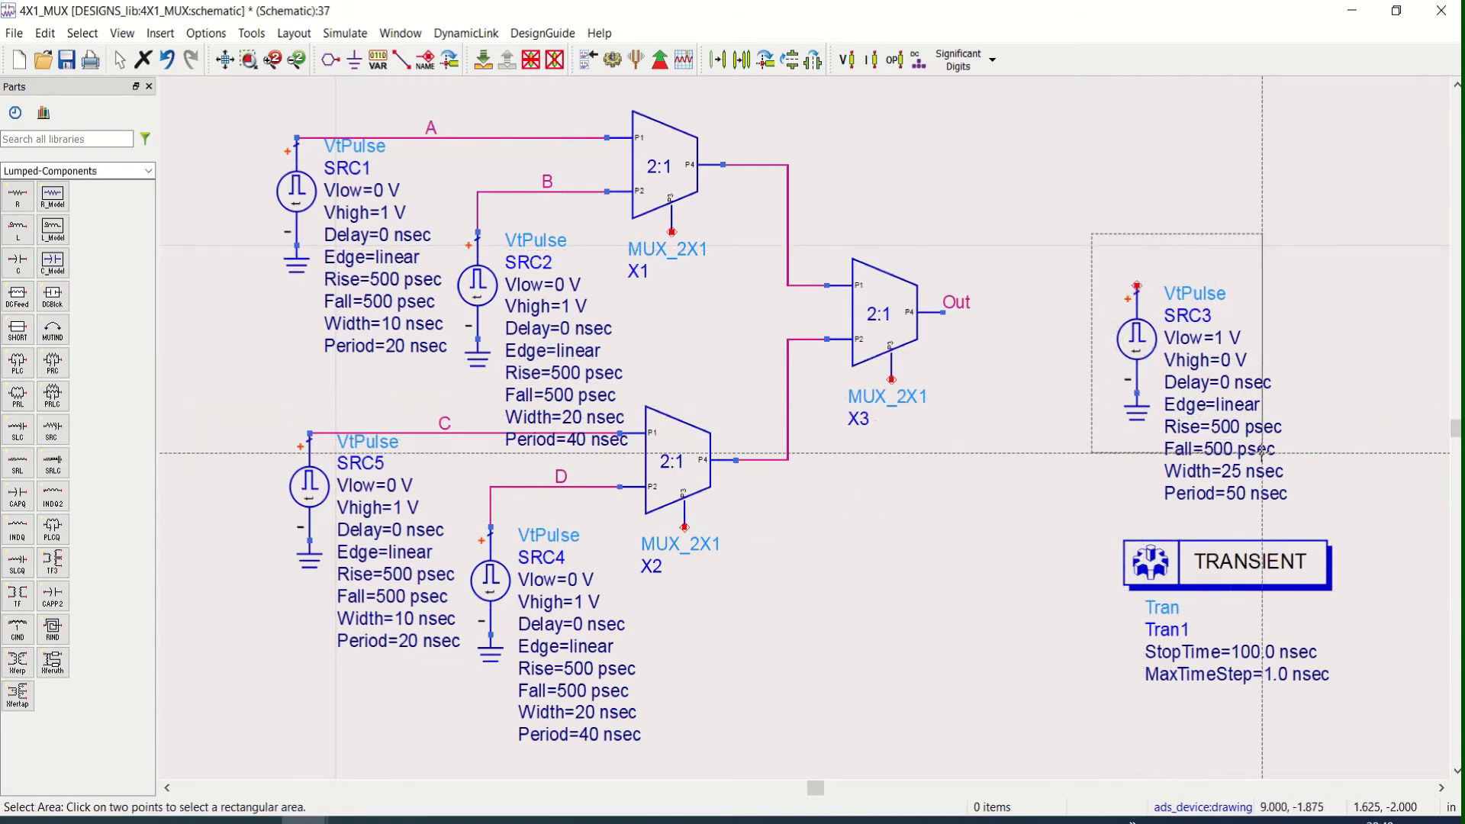
pyautogui.click(1262, 453)
pyautogui.moveTo(1136, 353); pyautogui.dragTo(1006, 608)
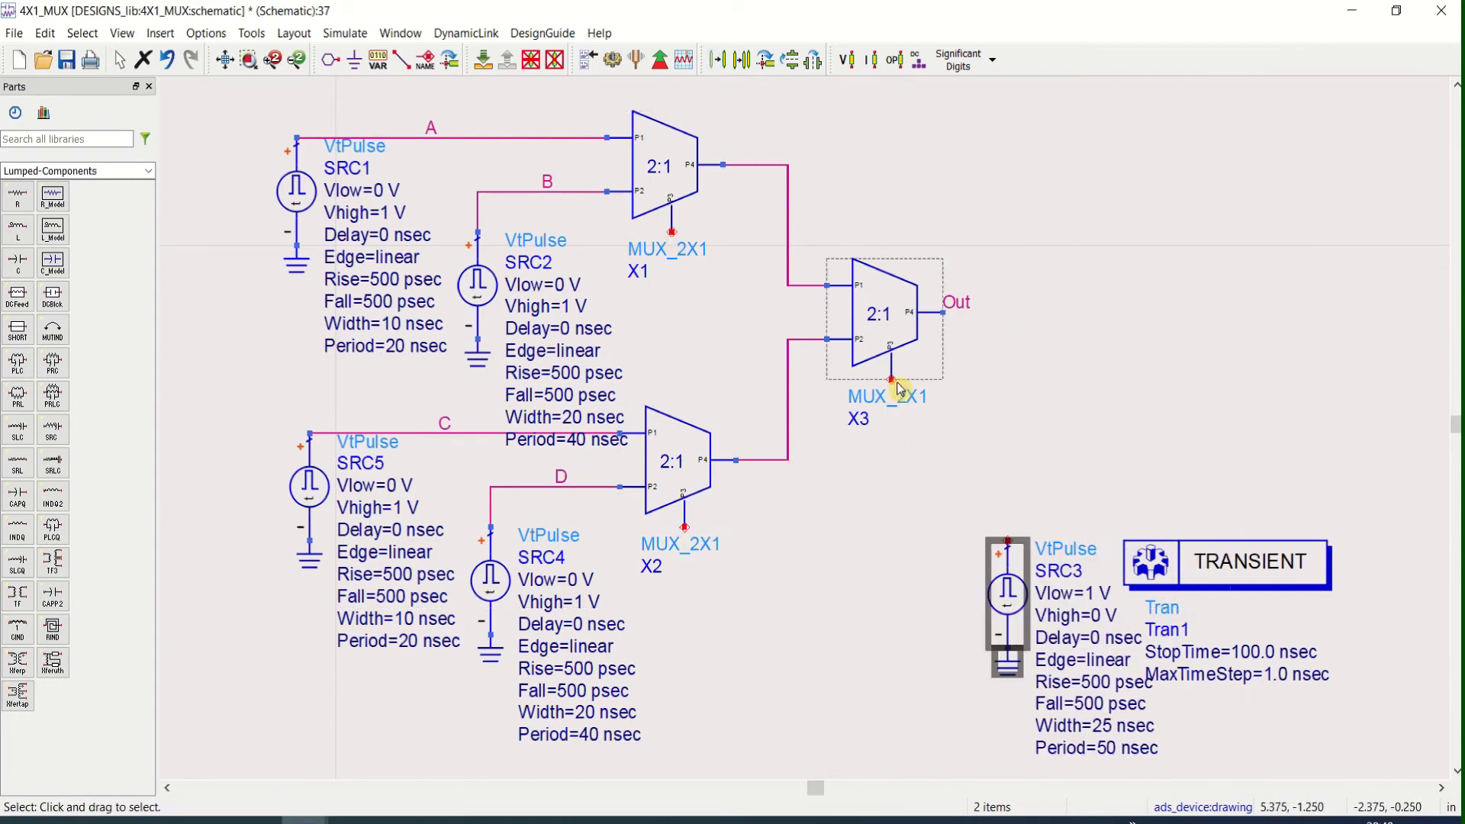
pyautogui.moveTo(1004, 622); pyautogui.dragTo(797, 622)
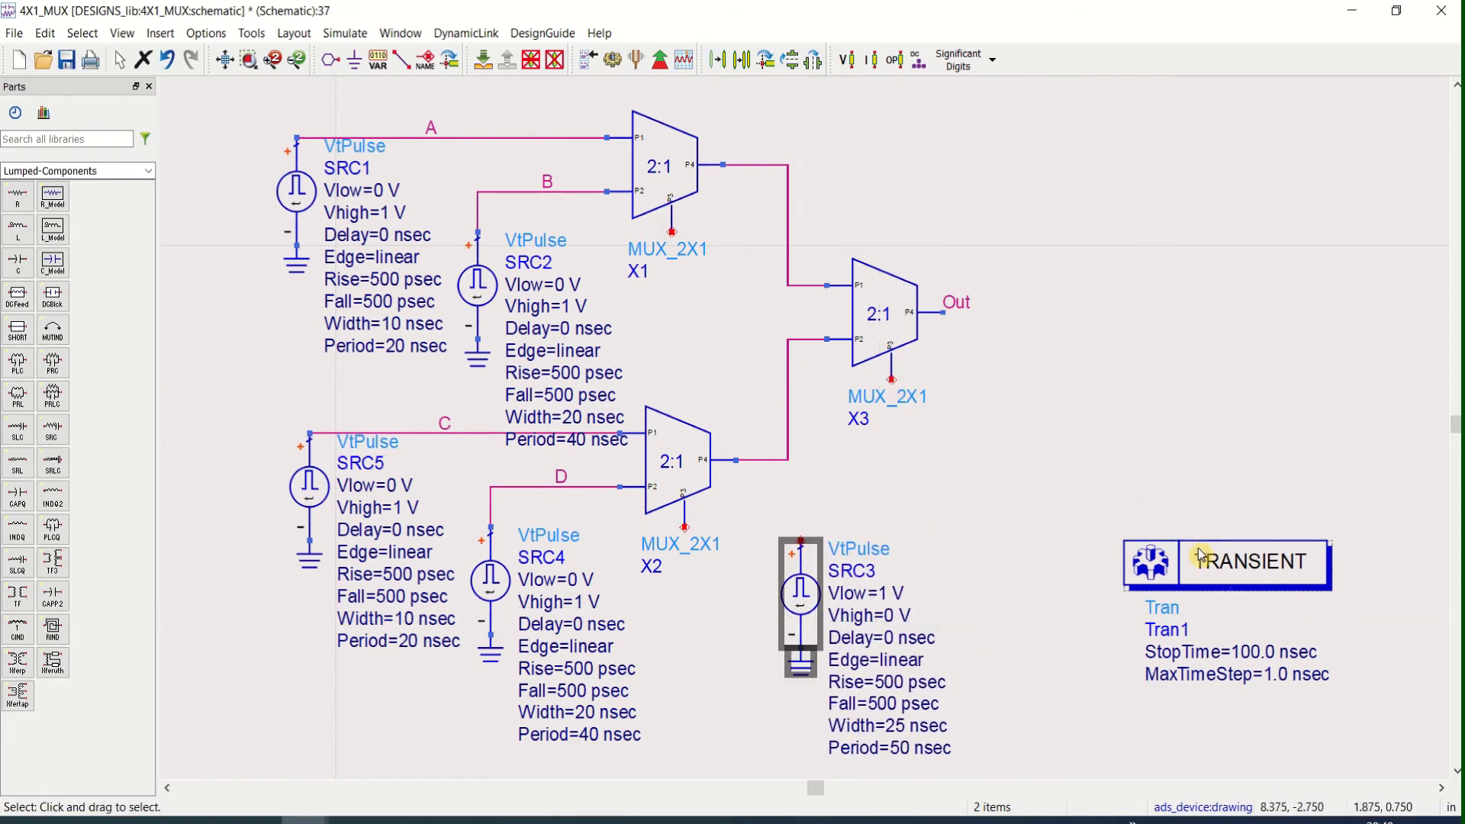
pyautogui.moveTo(1202, 591); pyautogui.dragTo(1136, 524)
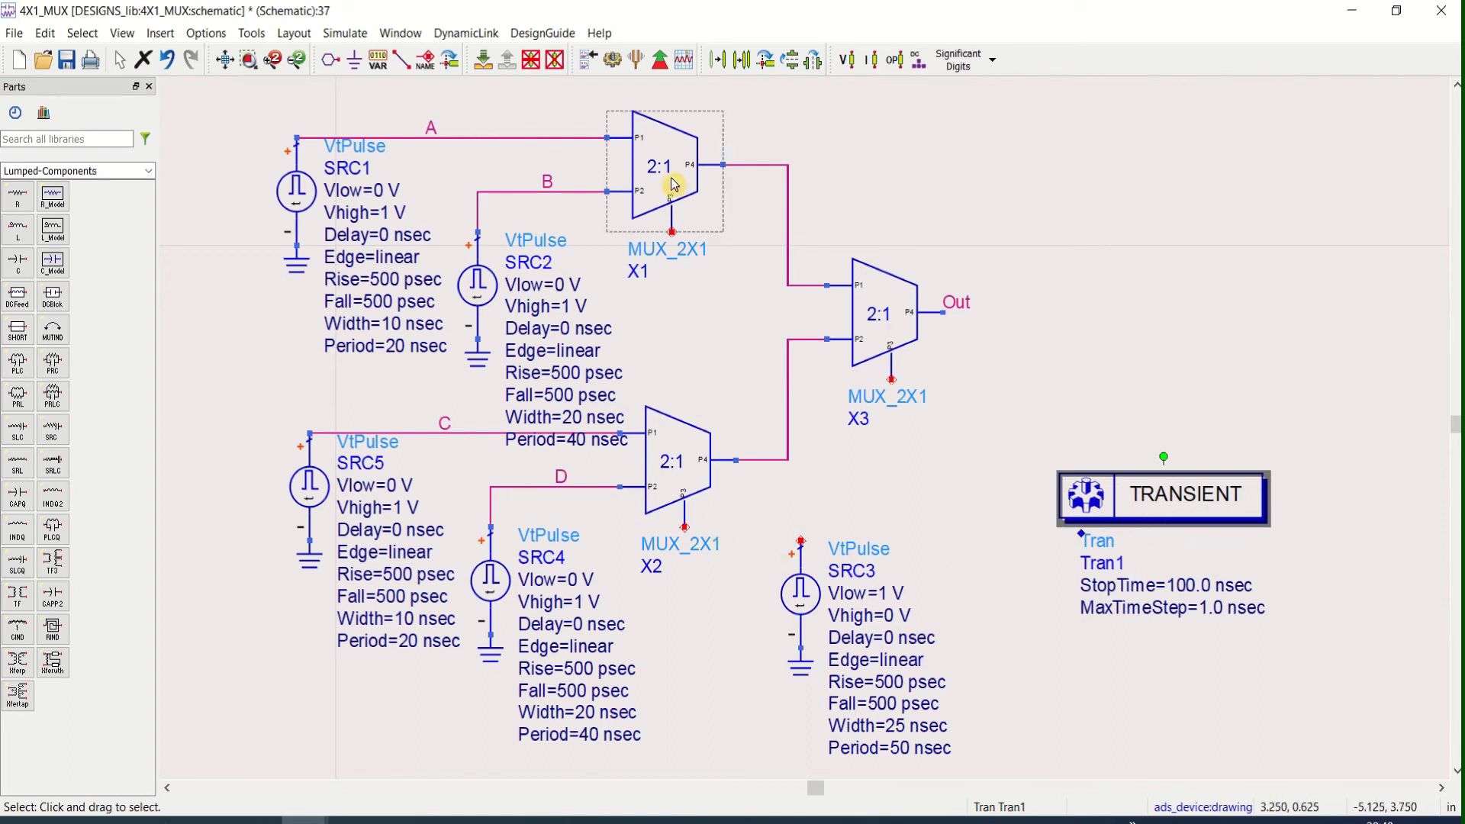
# Label the select pins of multiplexers X1 and X2 with the net name Sel_1.
pyautogui.click(425, 61)
pyautogui.click(672, 230)
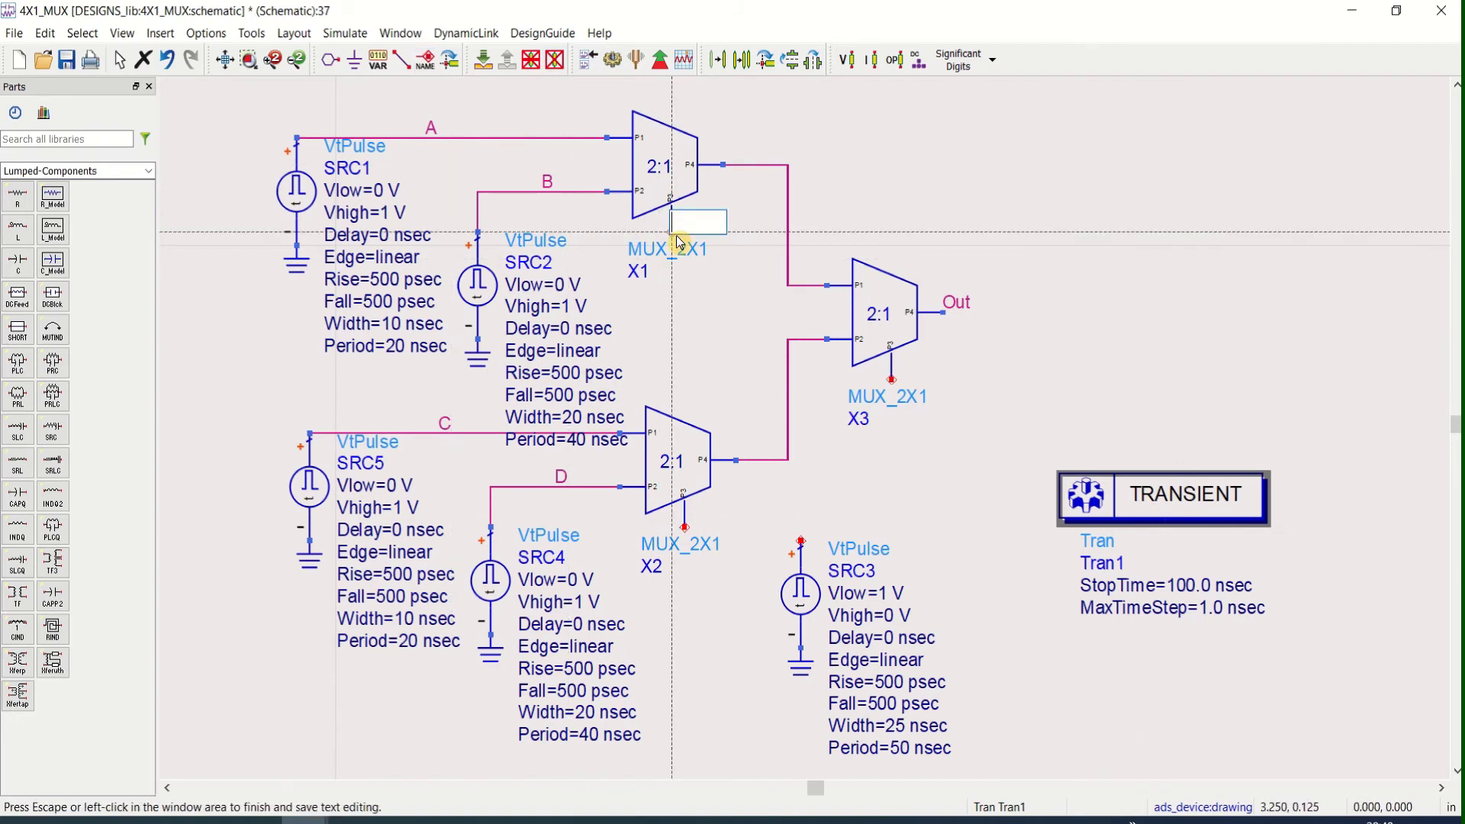
pyautogui.write('Sel_1')
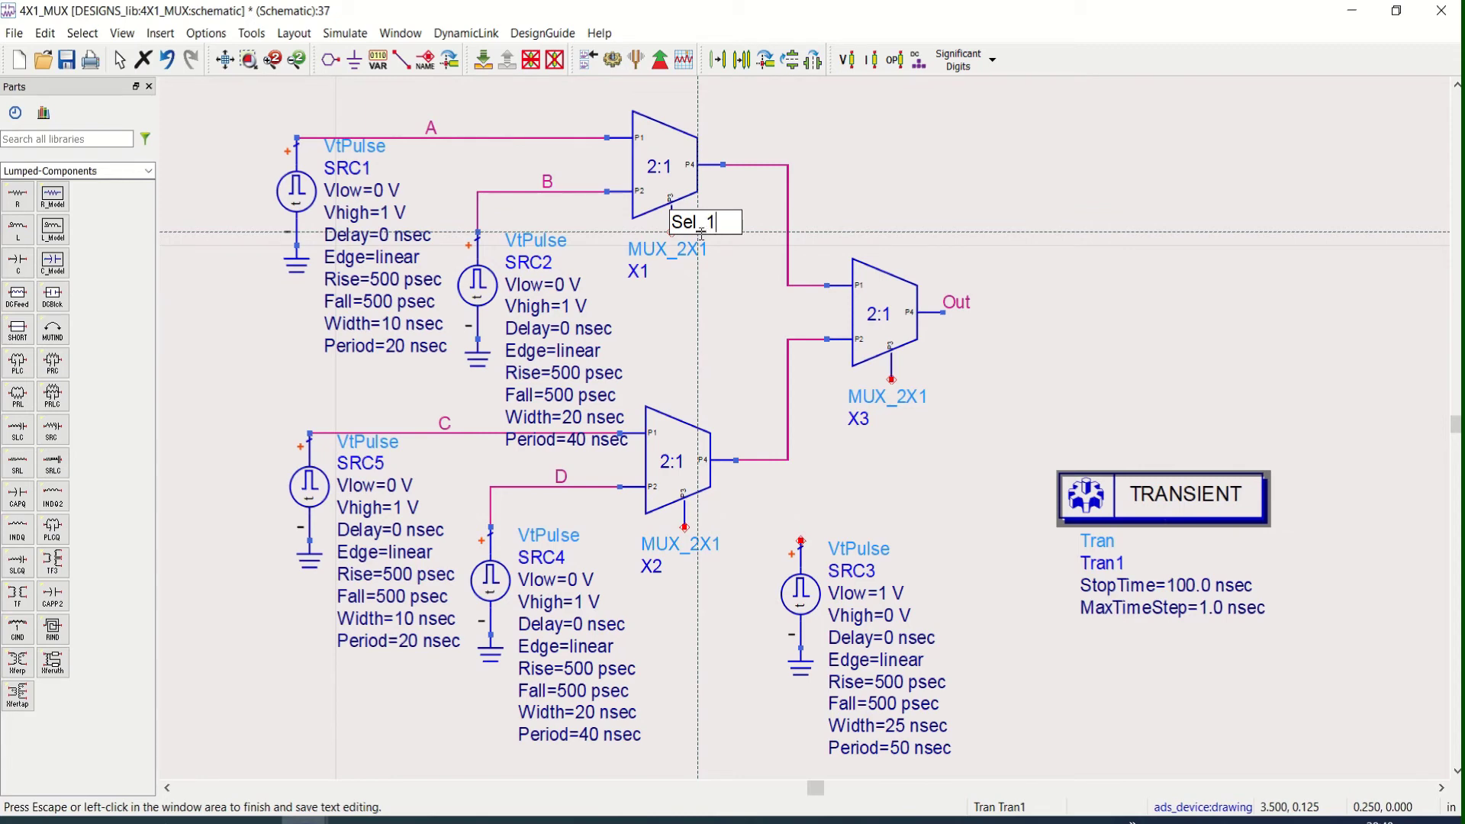
pyautogui.click(684, 529)
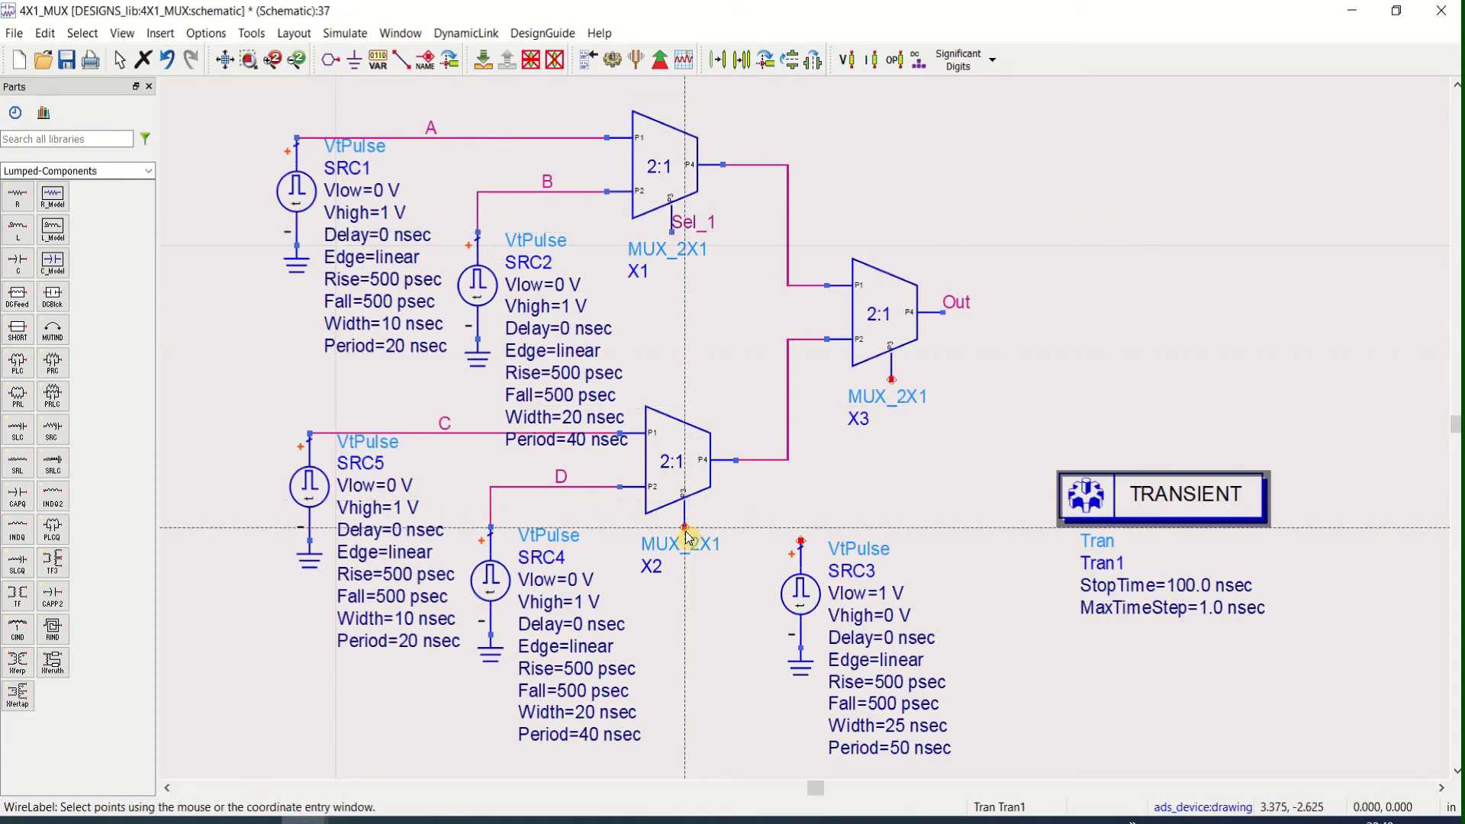
pyautogui.click(685, 529)
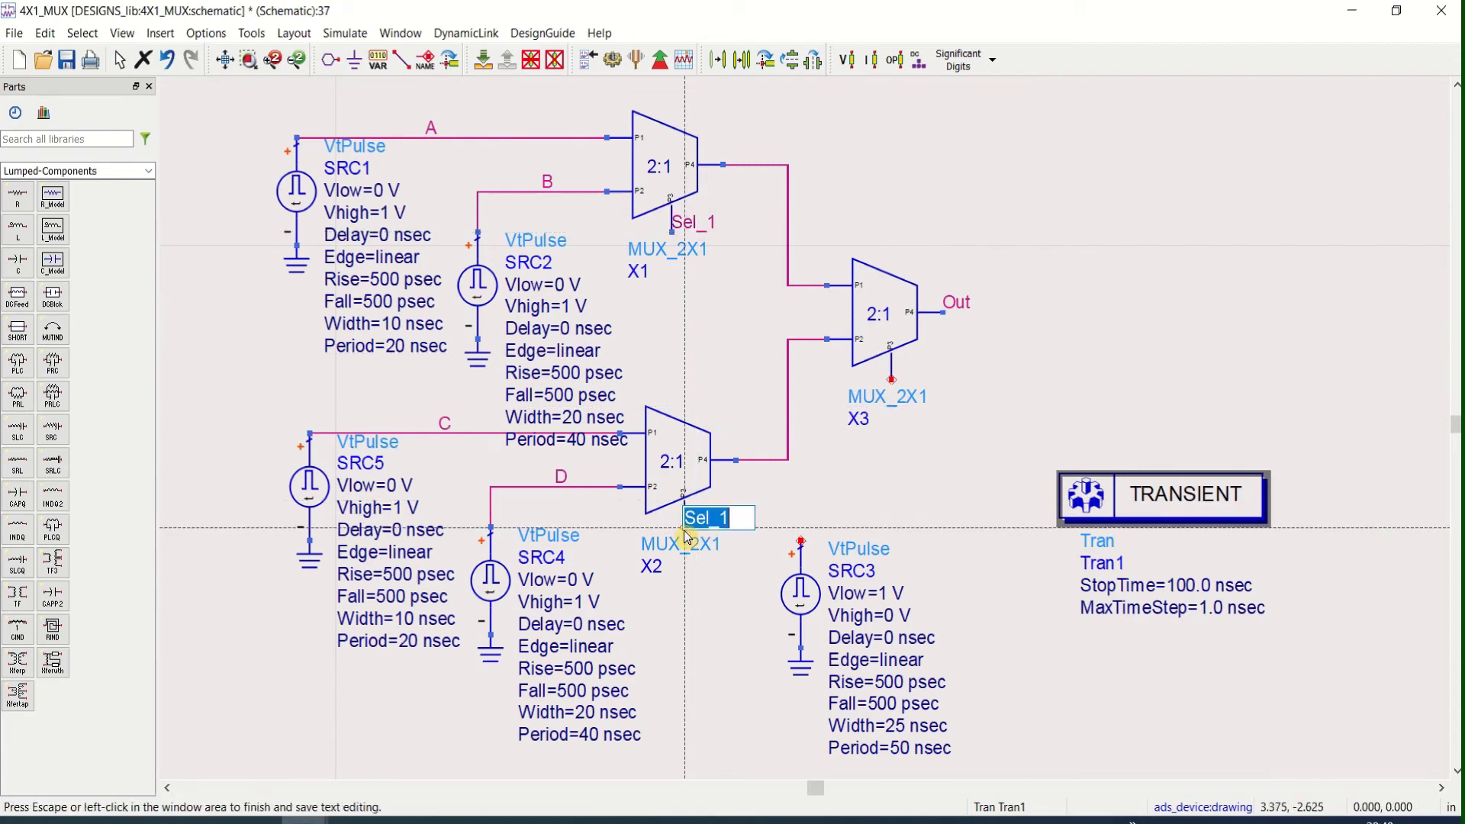
pyautogui.click(892, 428)
# Label the select pin of multiplexer X3 with the net name Sel_0.
pyautogui.click(891, 379)
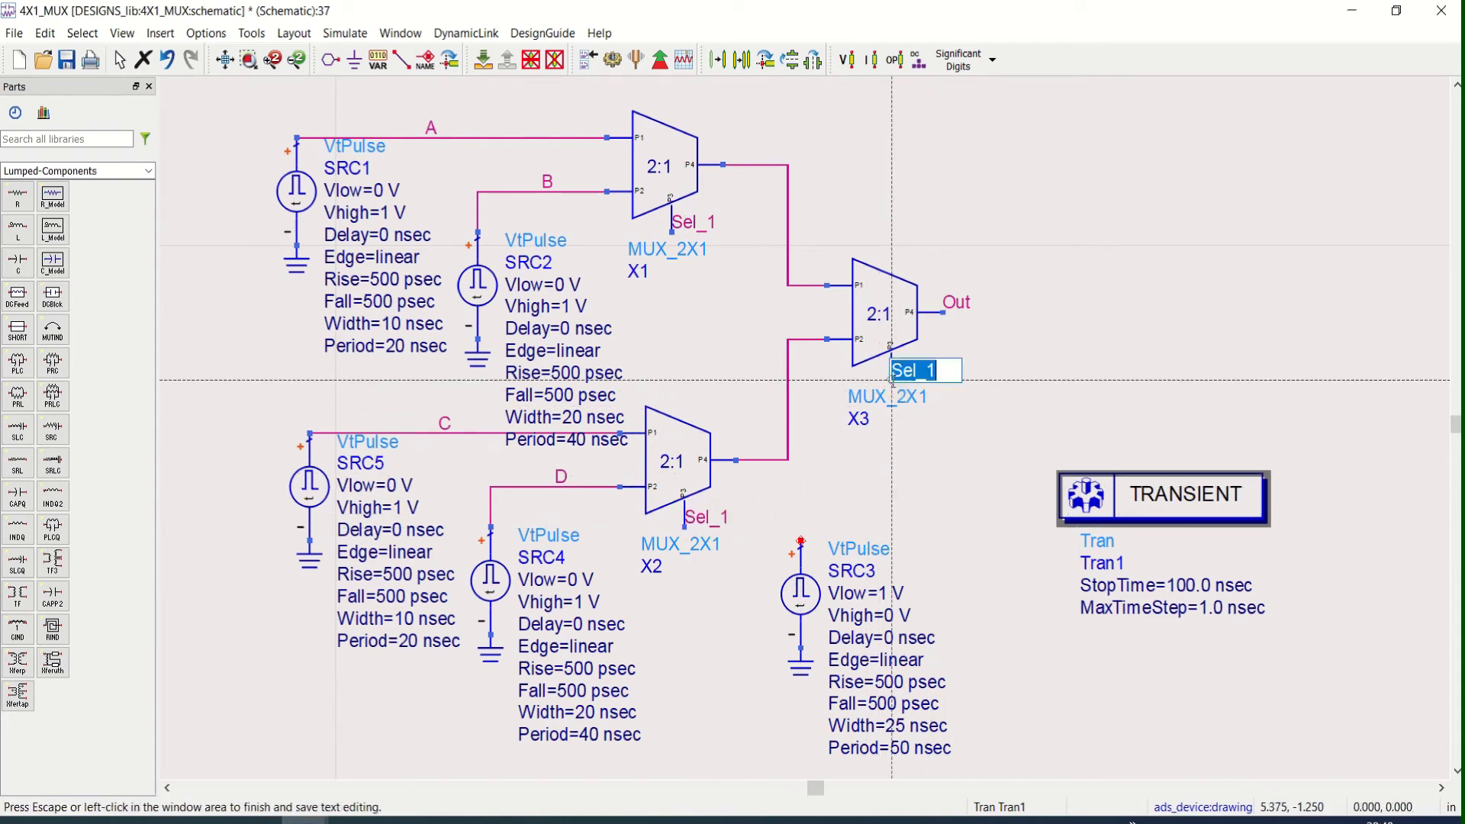
pyautogui.click(937, 371)
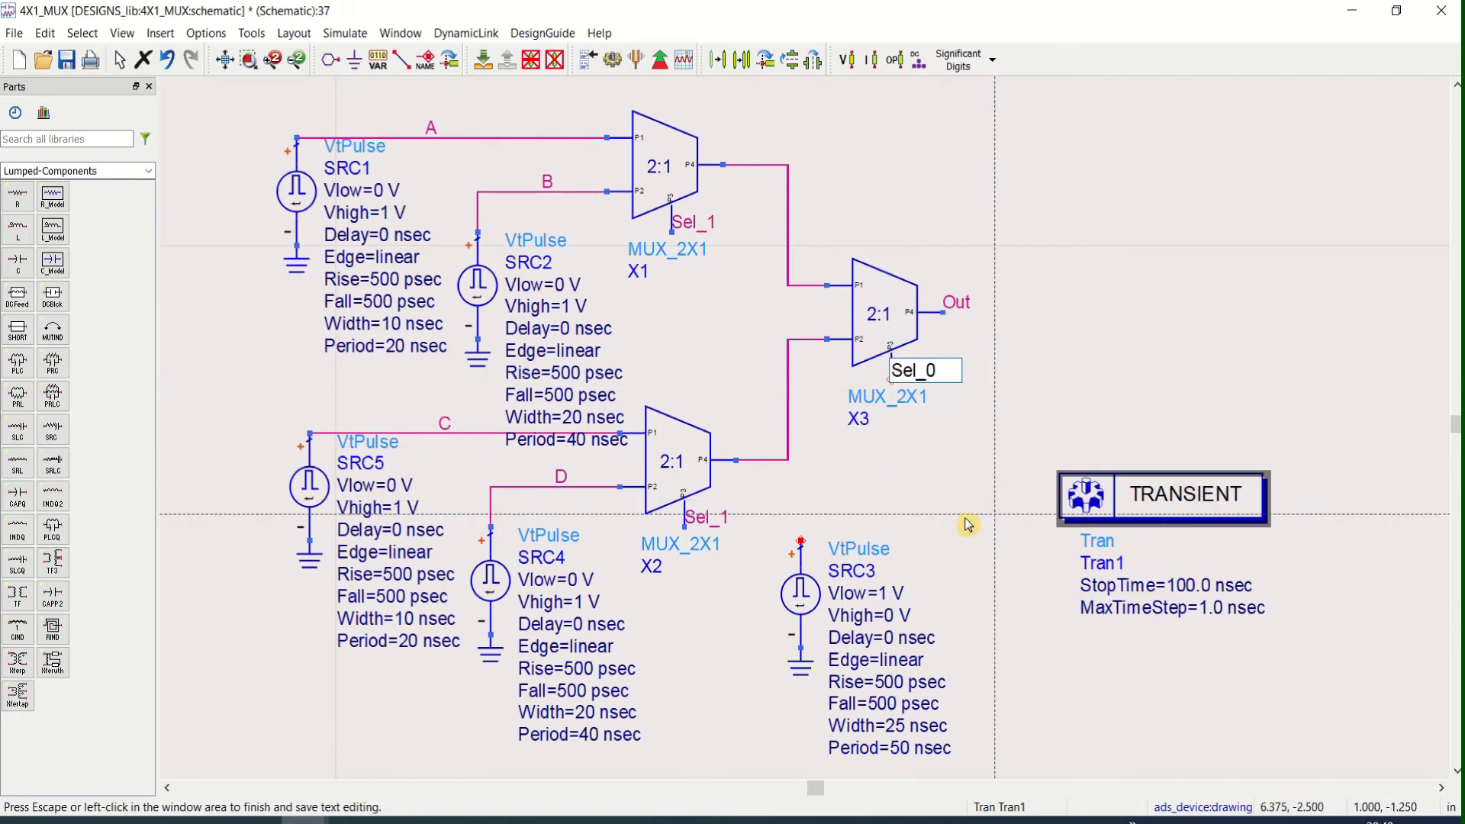
pyautogui.click(814, 543)
# Label the positive terminal of source SRC3 with the net name Sel_1.
pyautogui.click(800, 541)
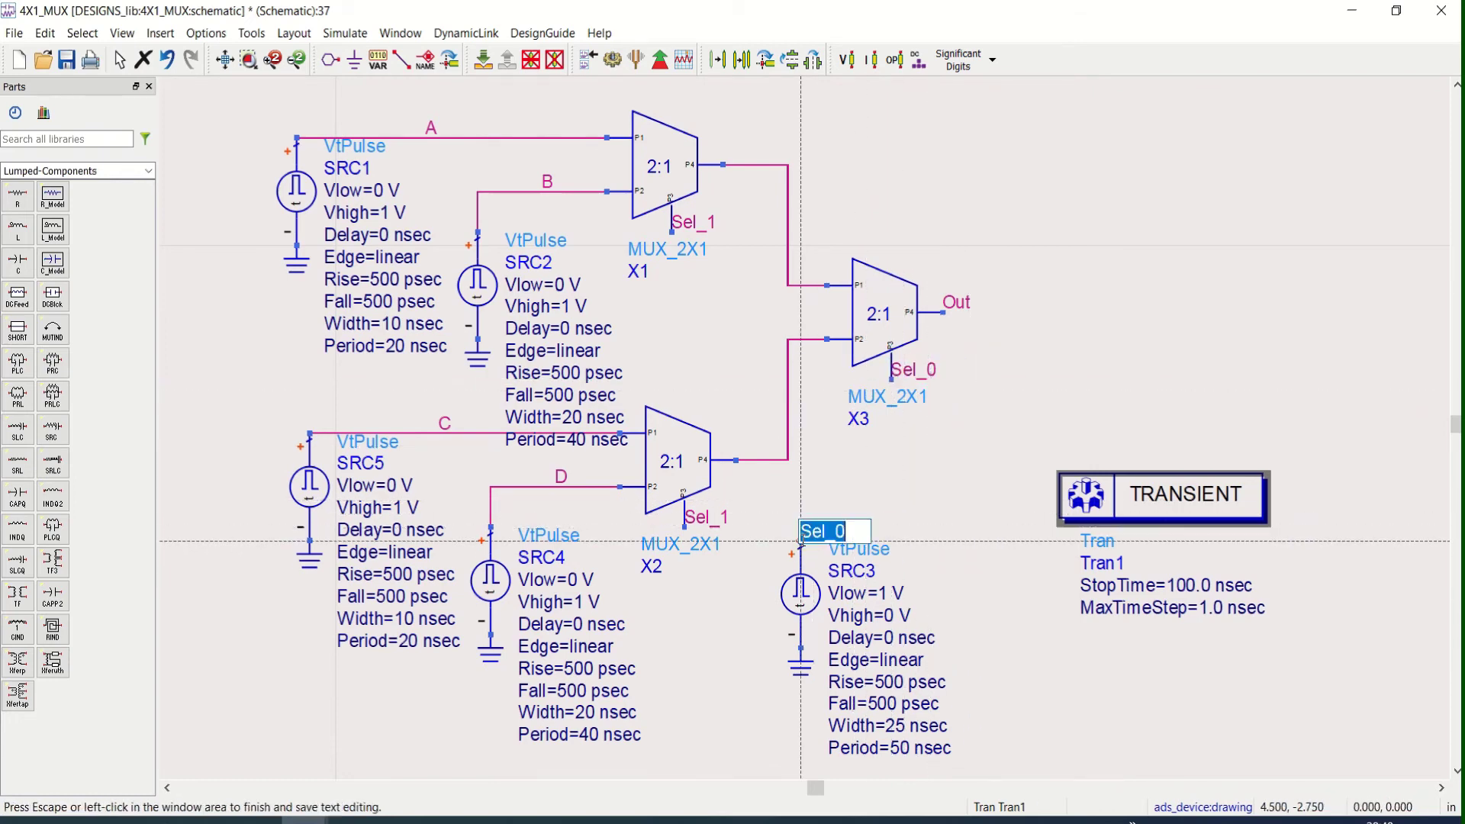
pyautogui.click(843, 529)
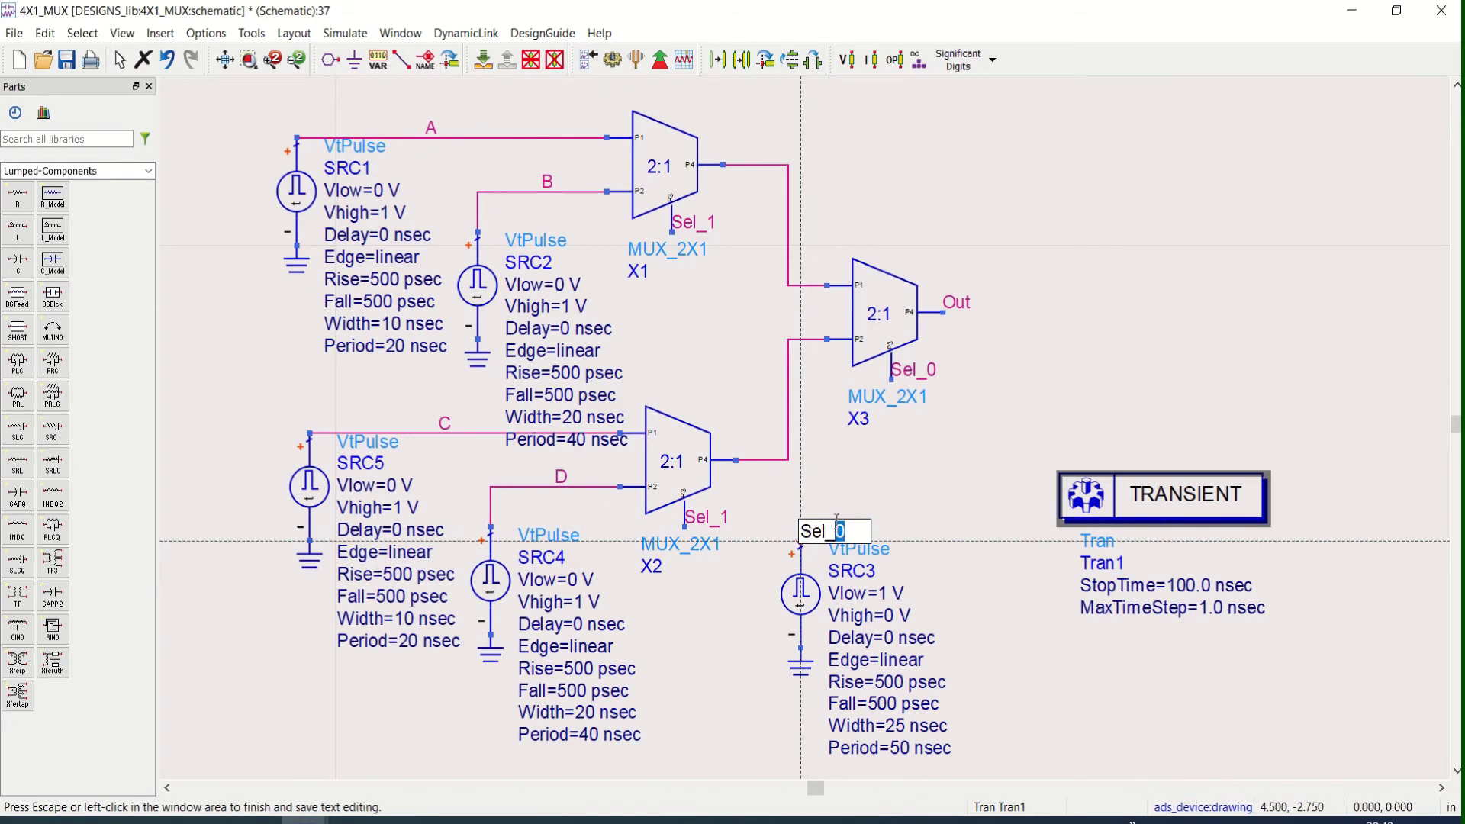
pyautogui.write('1')
pyautogui.press('Escape')
pyautogui.press('Escape')
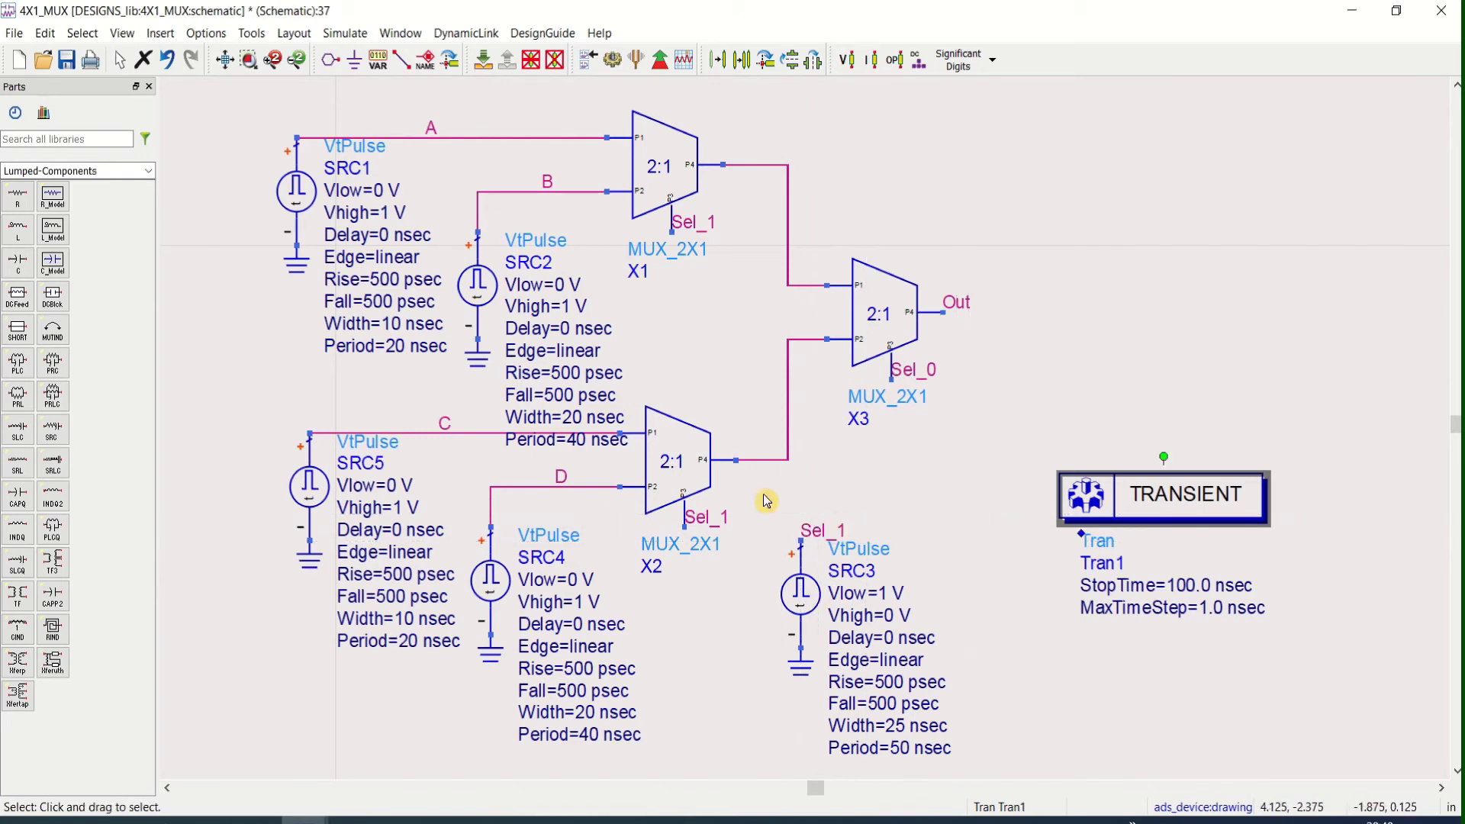
# Duplicate SRC3 with its ground and net label, placing the copy directly to its right.
pyautogui.moveTo(756, 500); pyautogui.dragTo(973, 717)
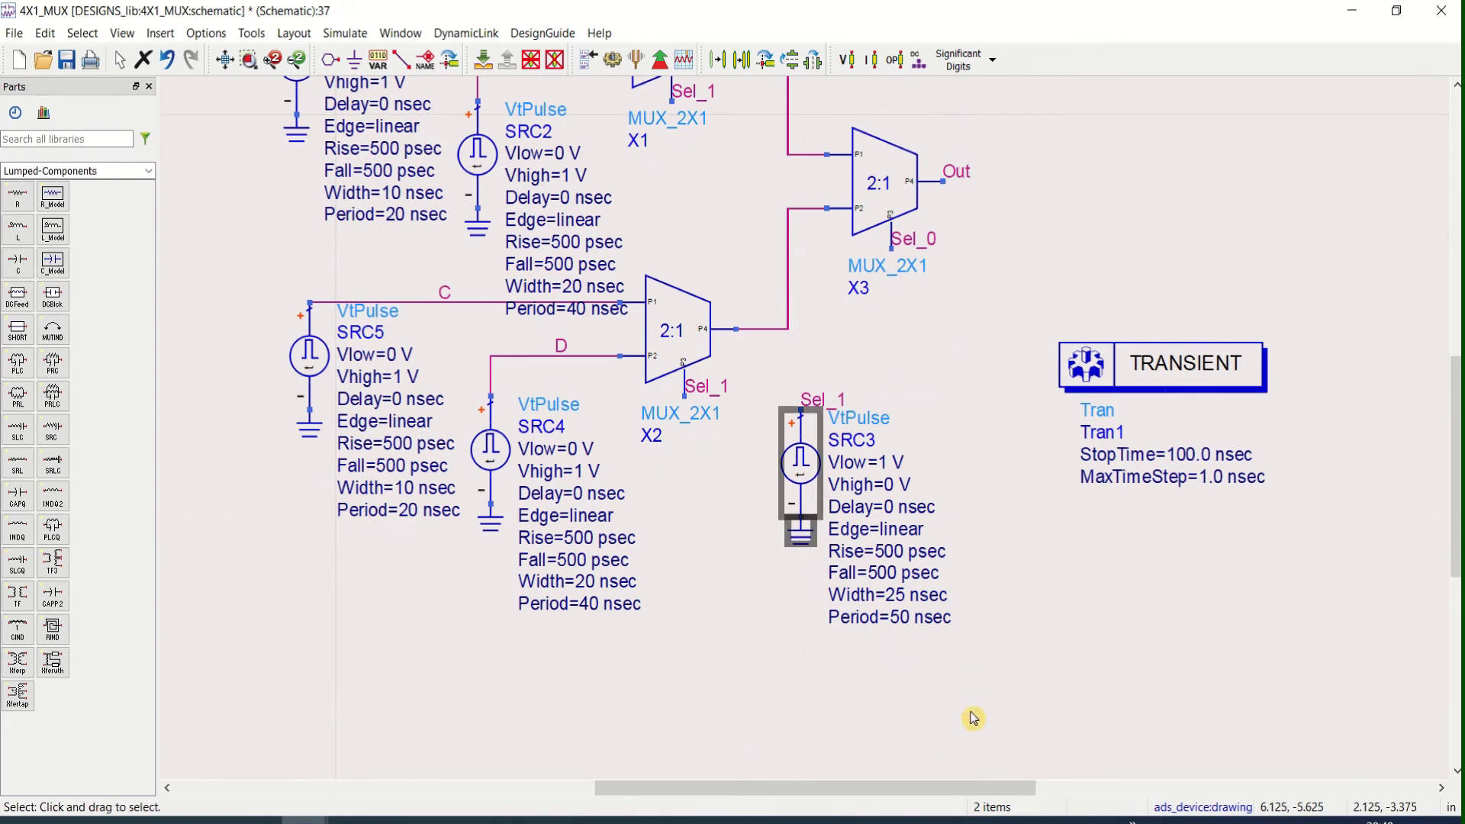
pyautogui.click(1050, 637)
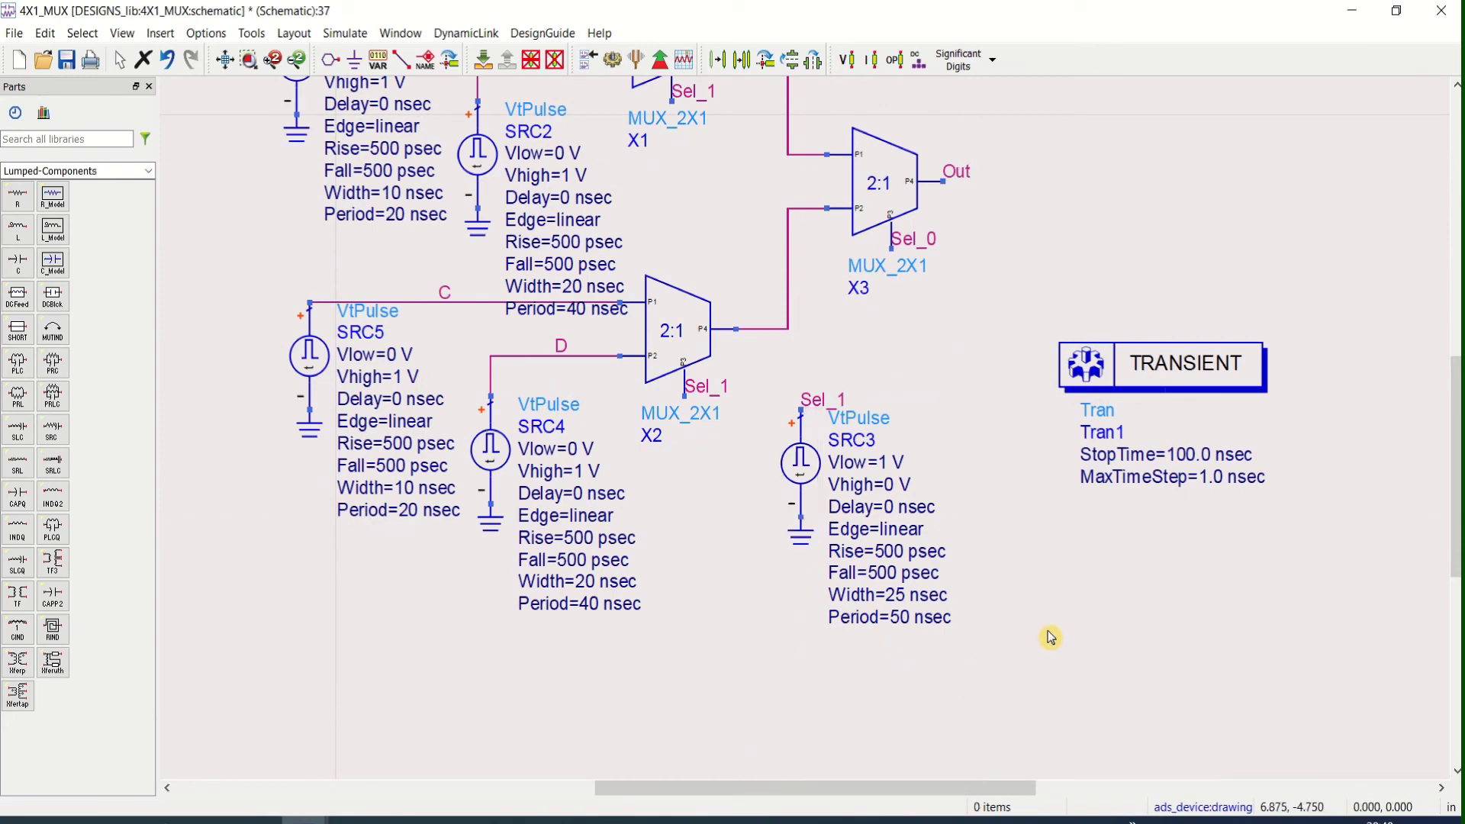
pyautogui.hotkey('ctrl', 'v')
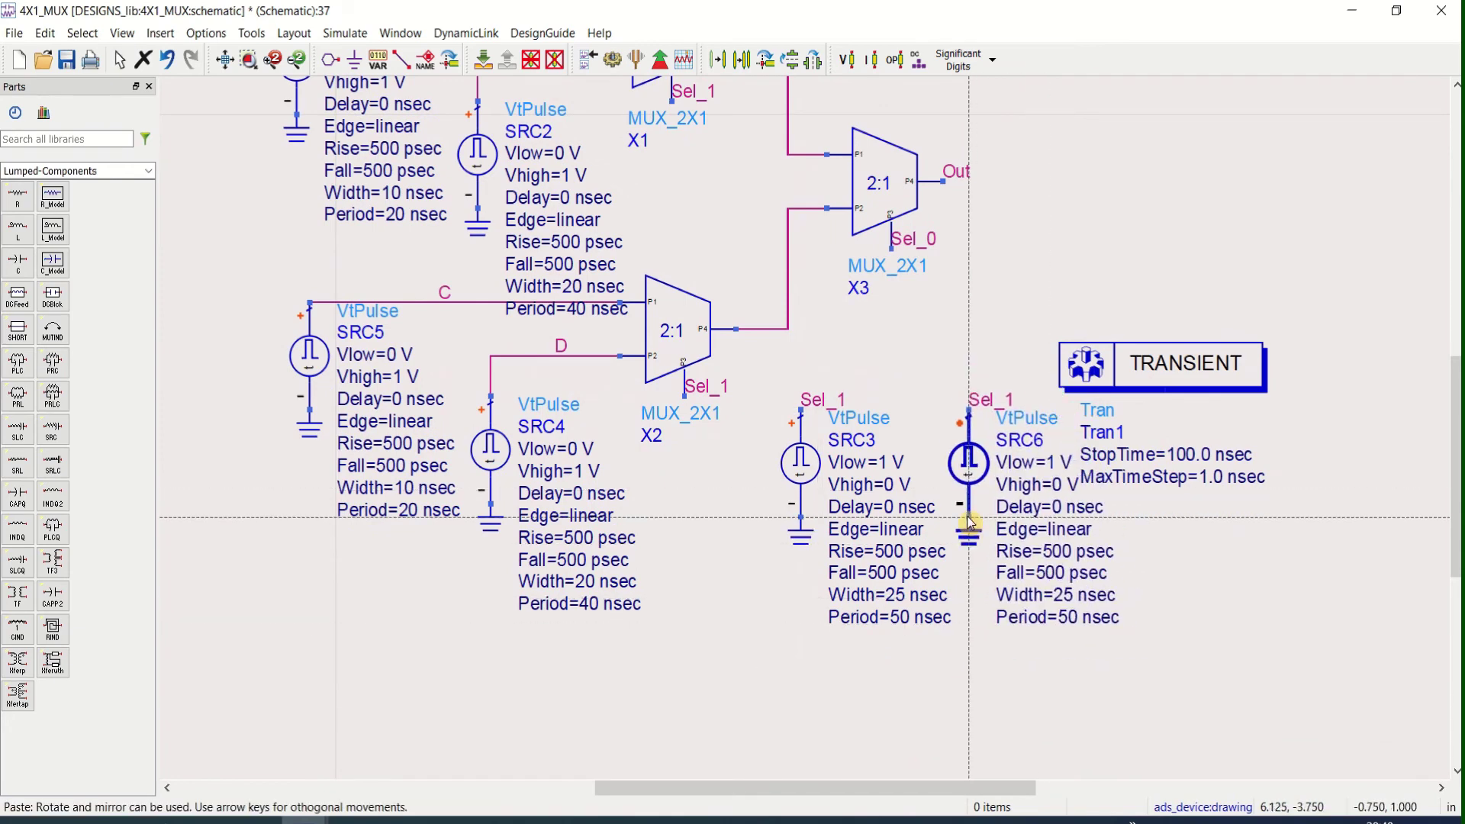
pyautogui.click(967, 519)
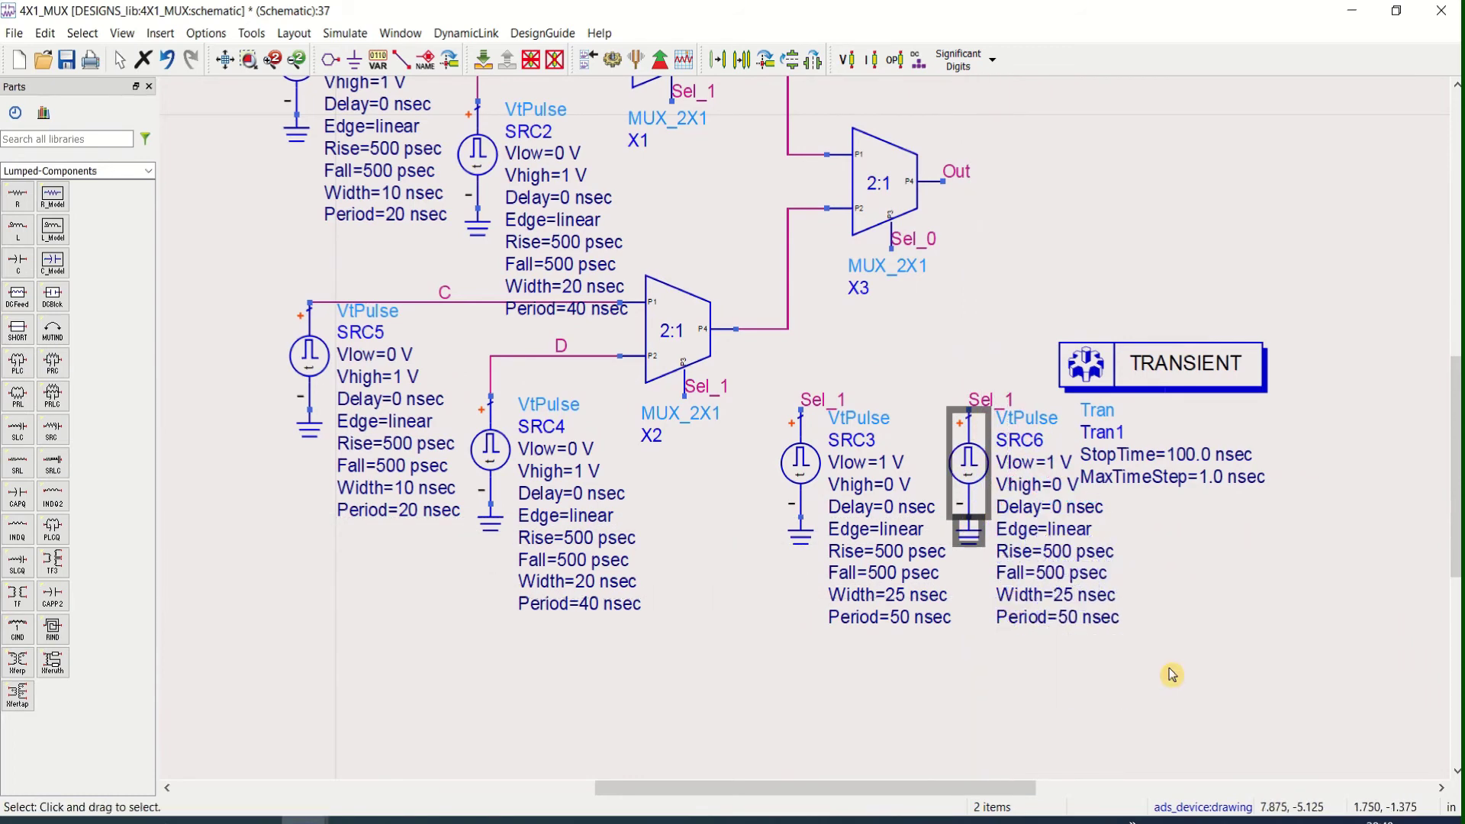
pyautogui.click(1076, 543)
# Change the copied source's net label to Sel_0 and move the transient controller up, clear of the source's parameters.
pyautogui.click(992, 400)
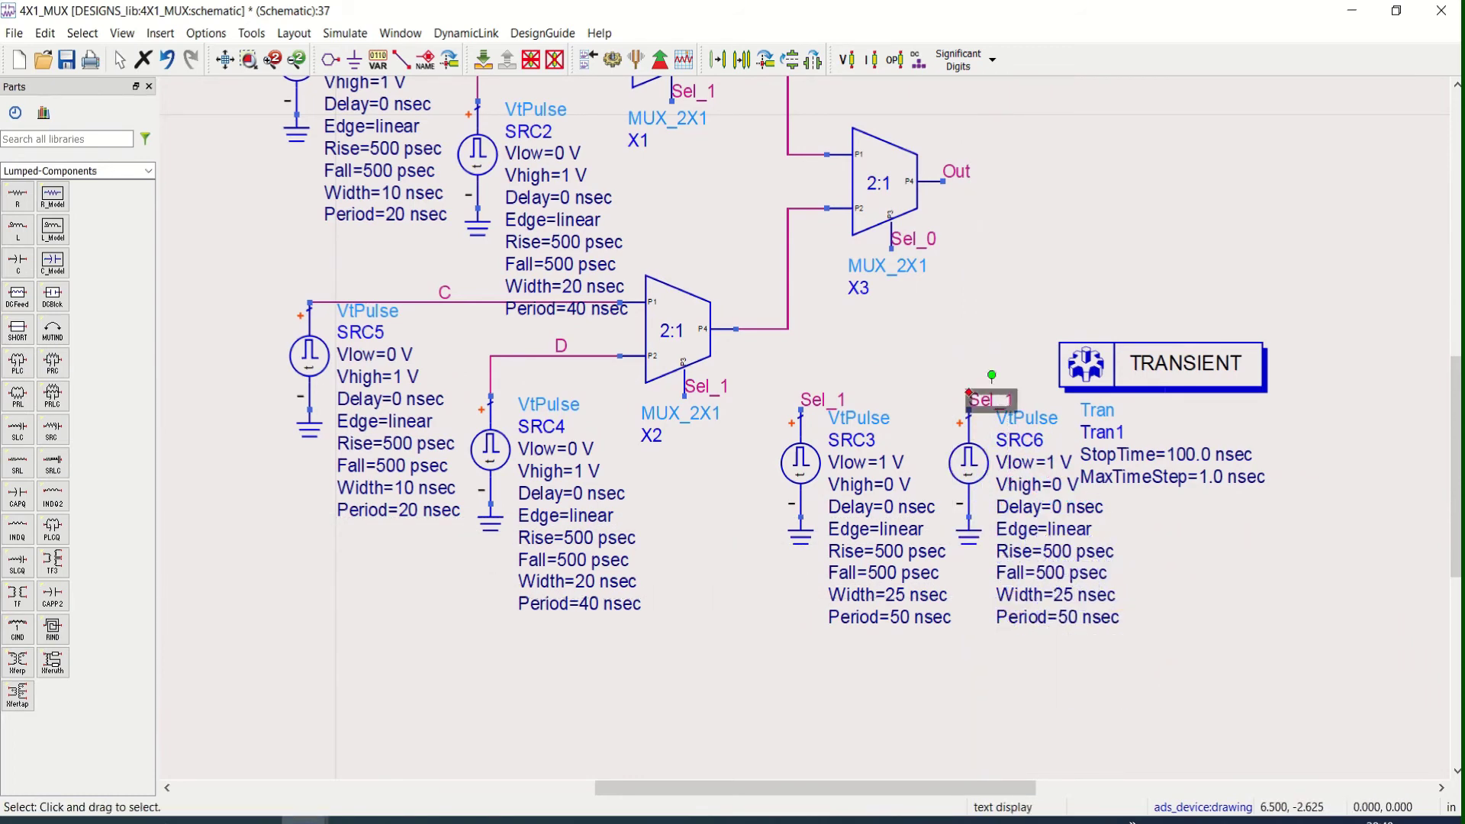
pyautogui.doubleClick(1015, 400)
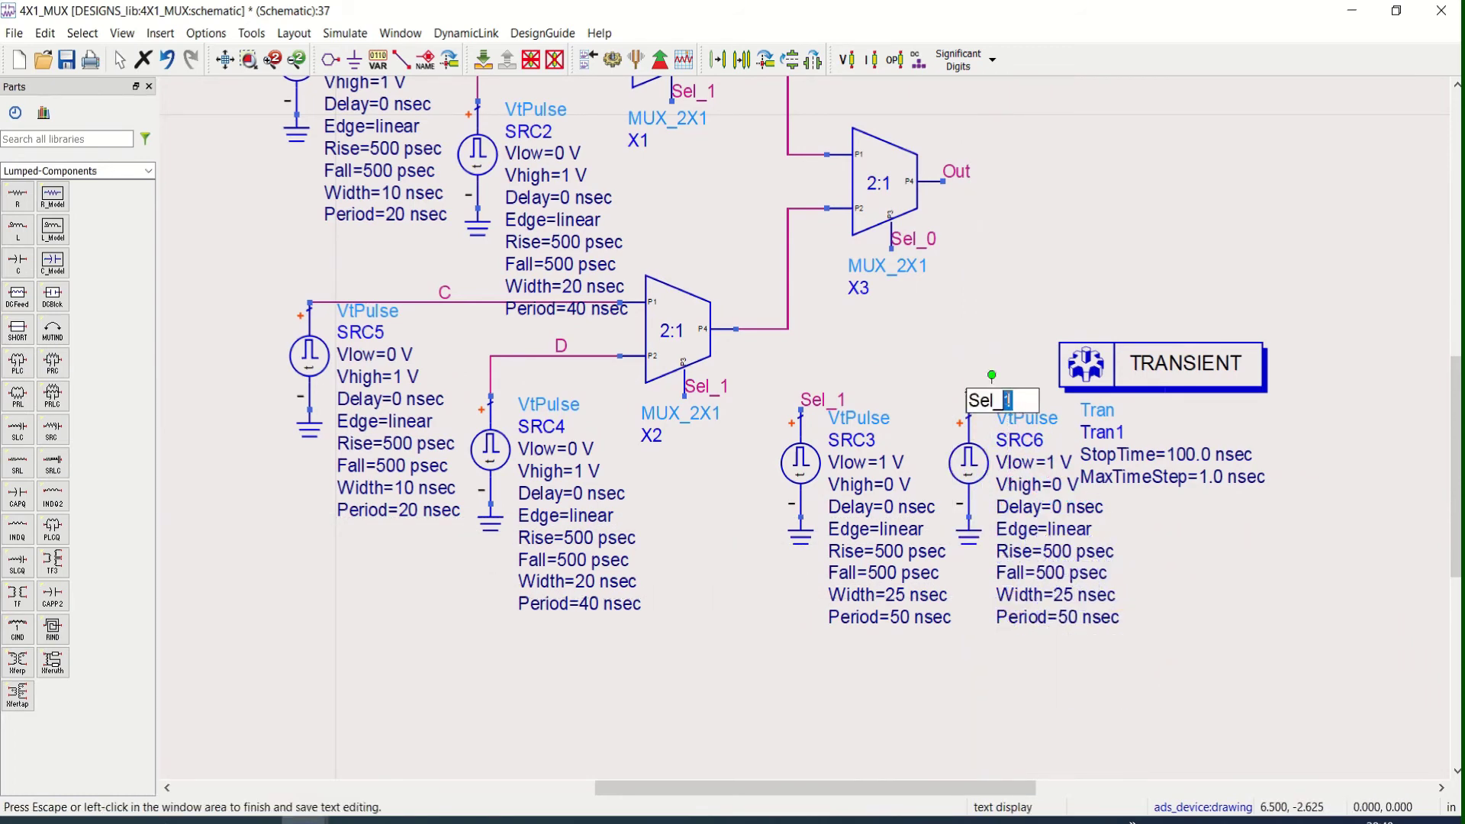
pyautogui.write('0')
pyautogui.click(1203, 583)
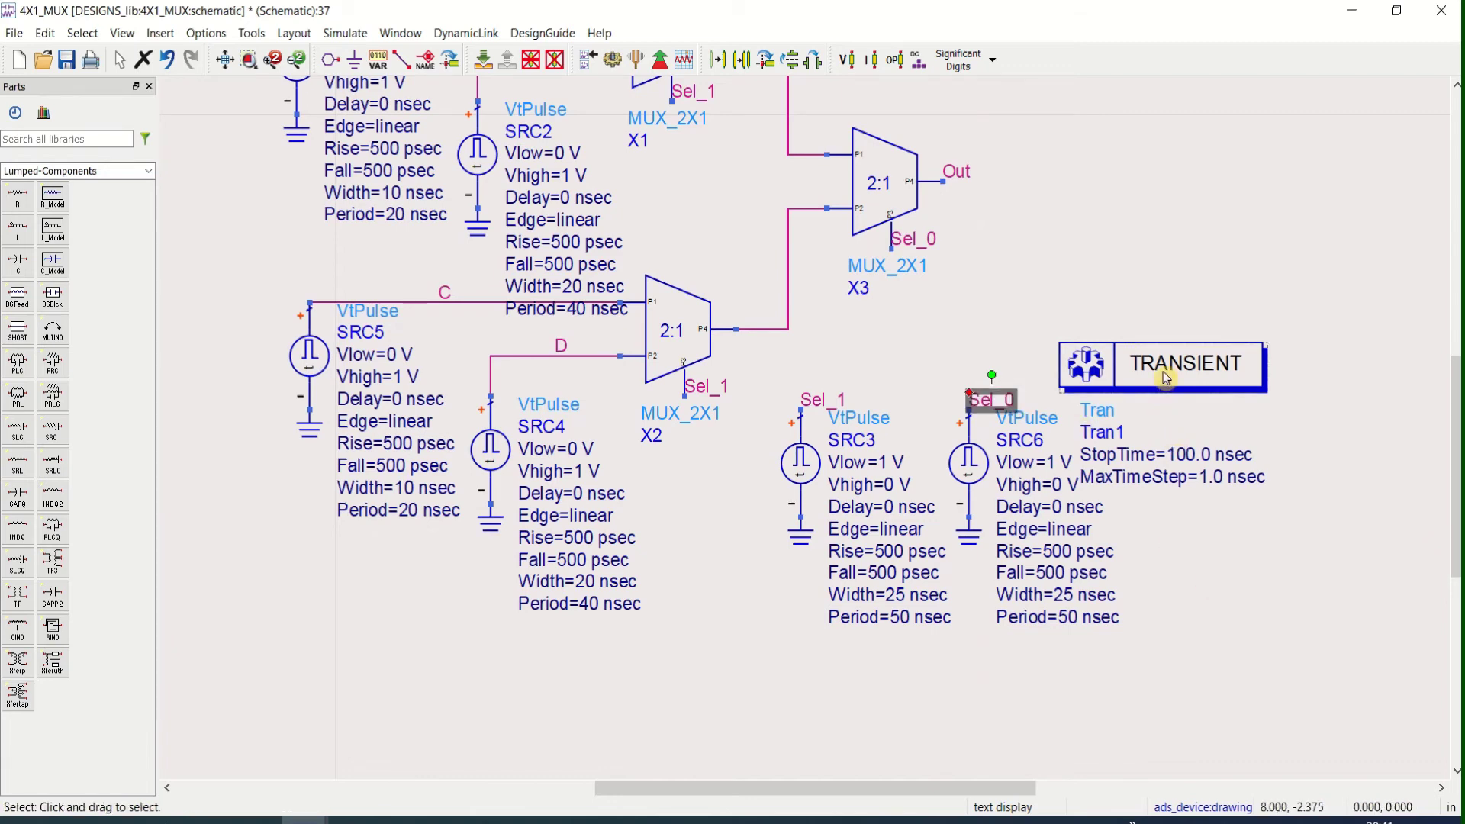
pyautogui.moveTo(1167, 374); pyautogui.dragTo(1180, 249)
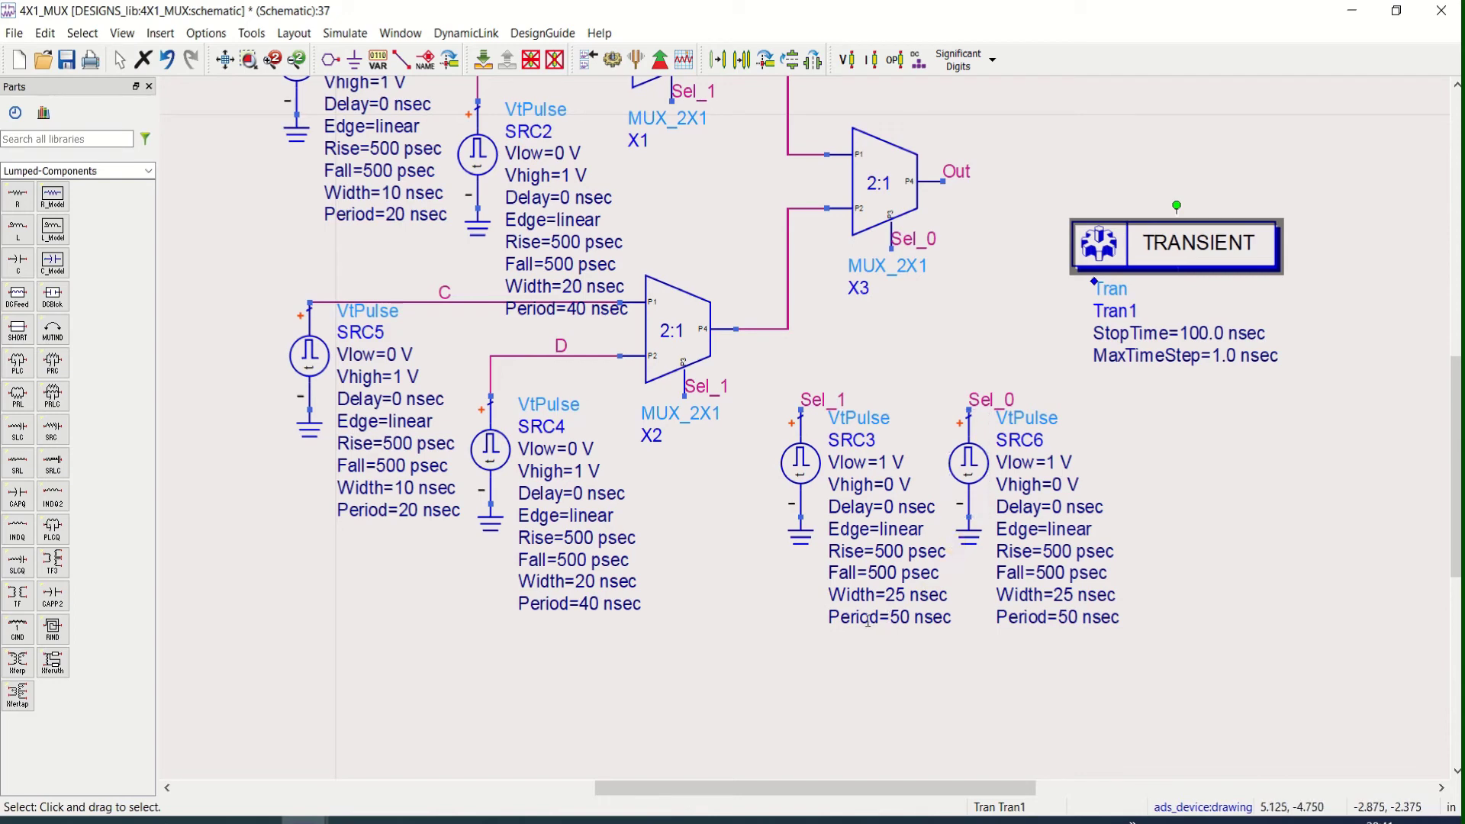
# Set the pulse width of SRC3 to 10 nsec and its period to 25 nsec.
pyautogui.doubleClick(905, 600)
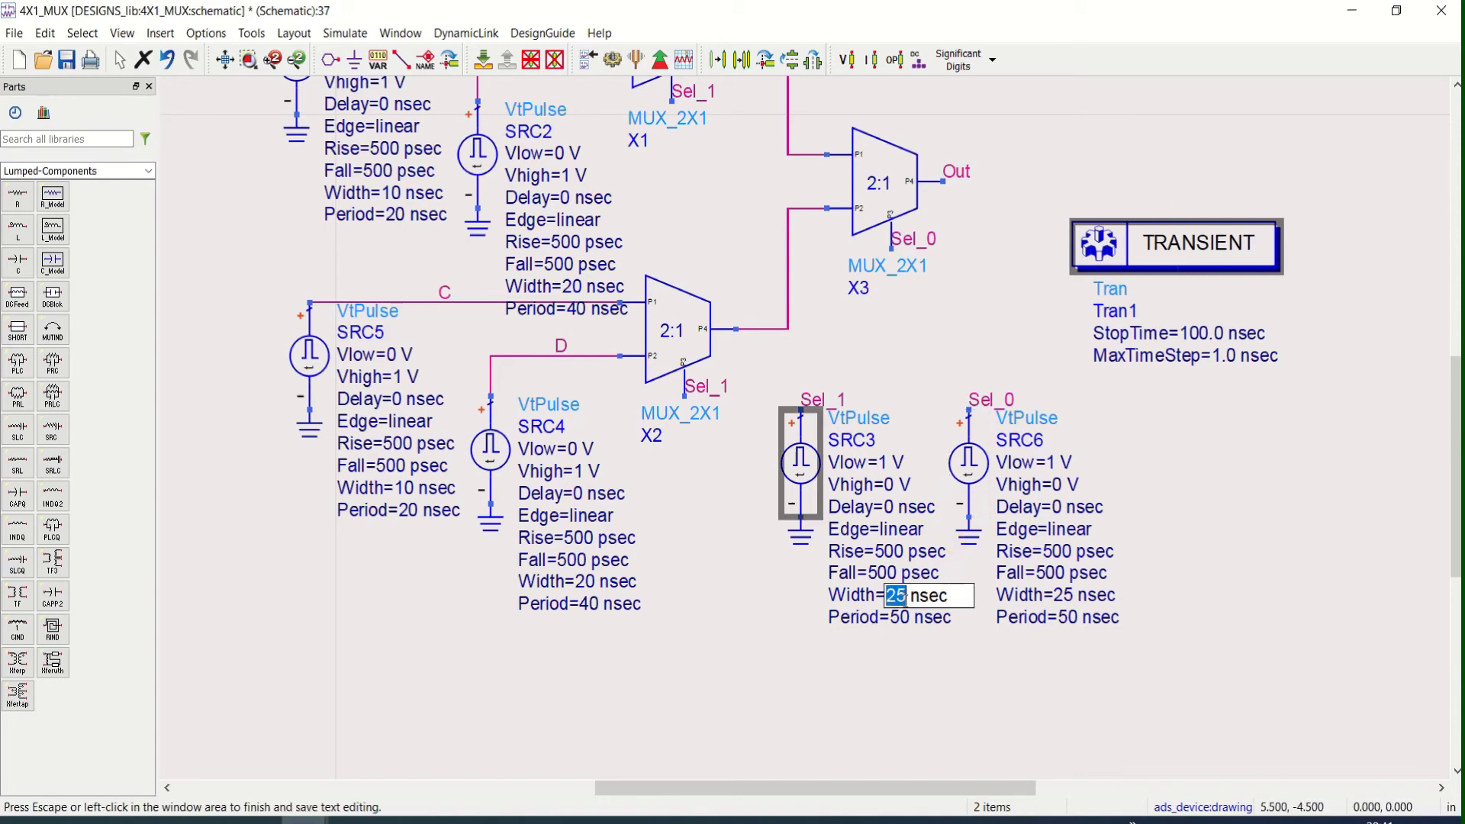
pyautogui.write('10')
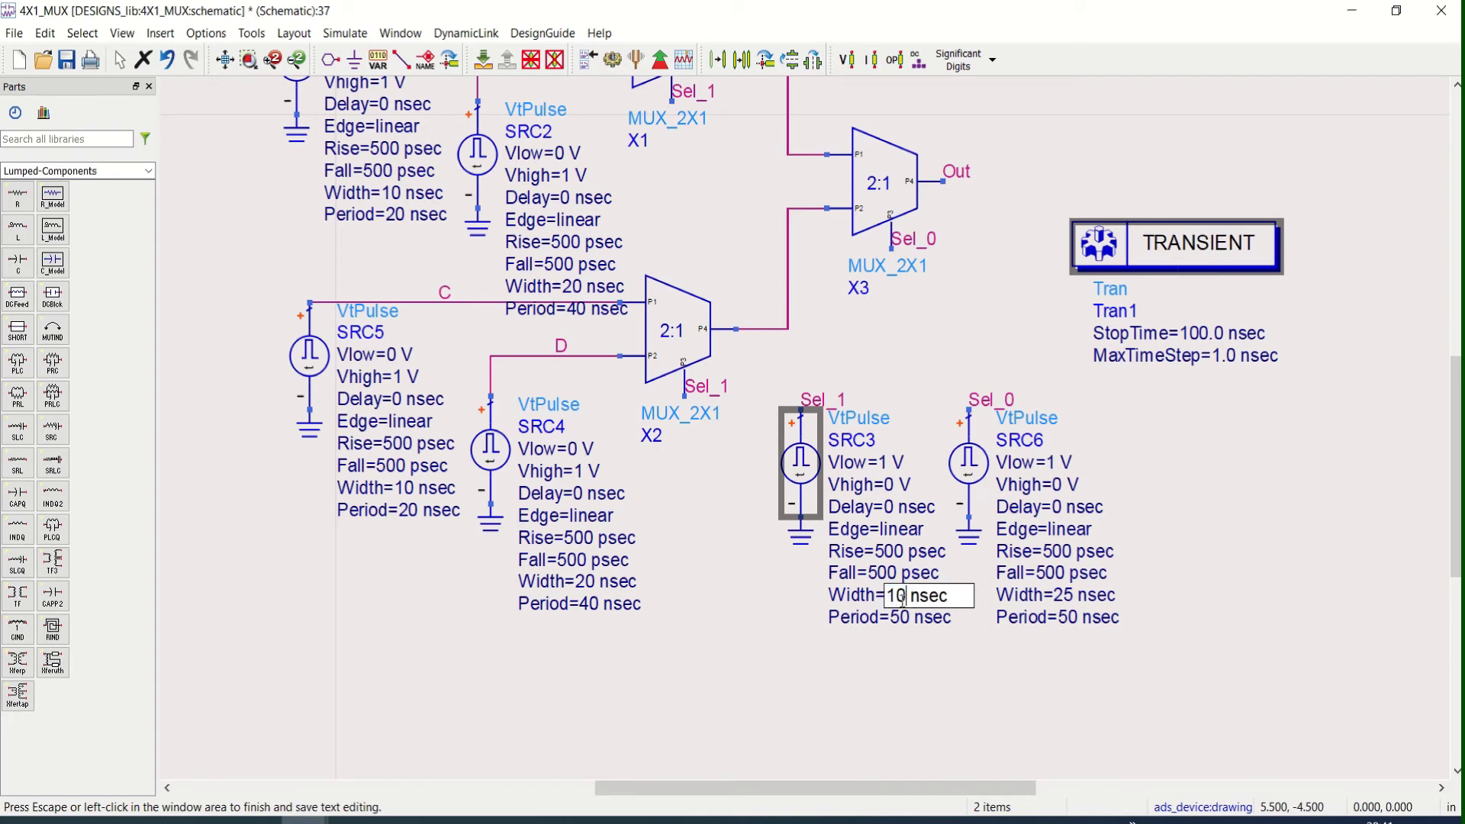
pyautogui.click(924, 696)
pyautogui.doubleClick(901, 617)
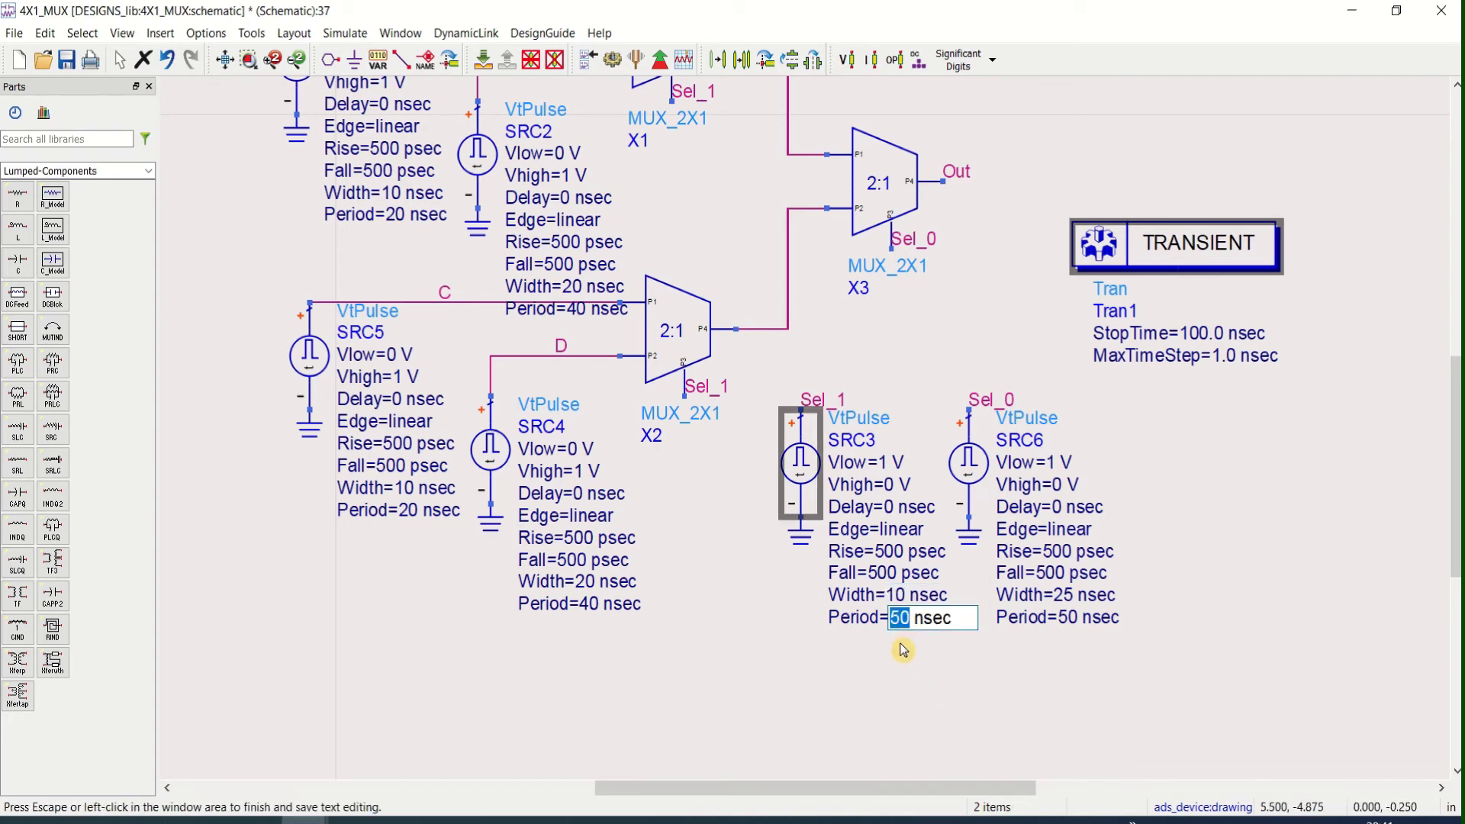
pyautogui.write('25')
pyautogui.click(931, 667)
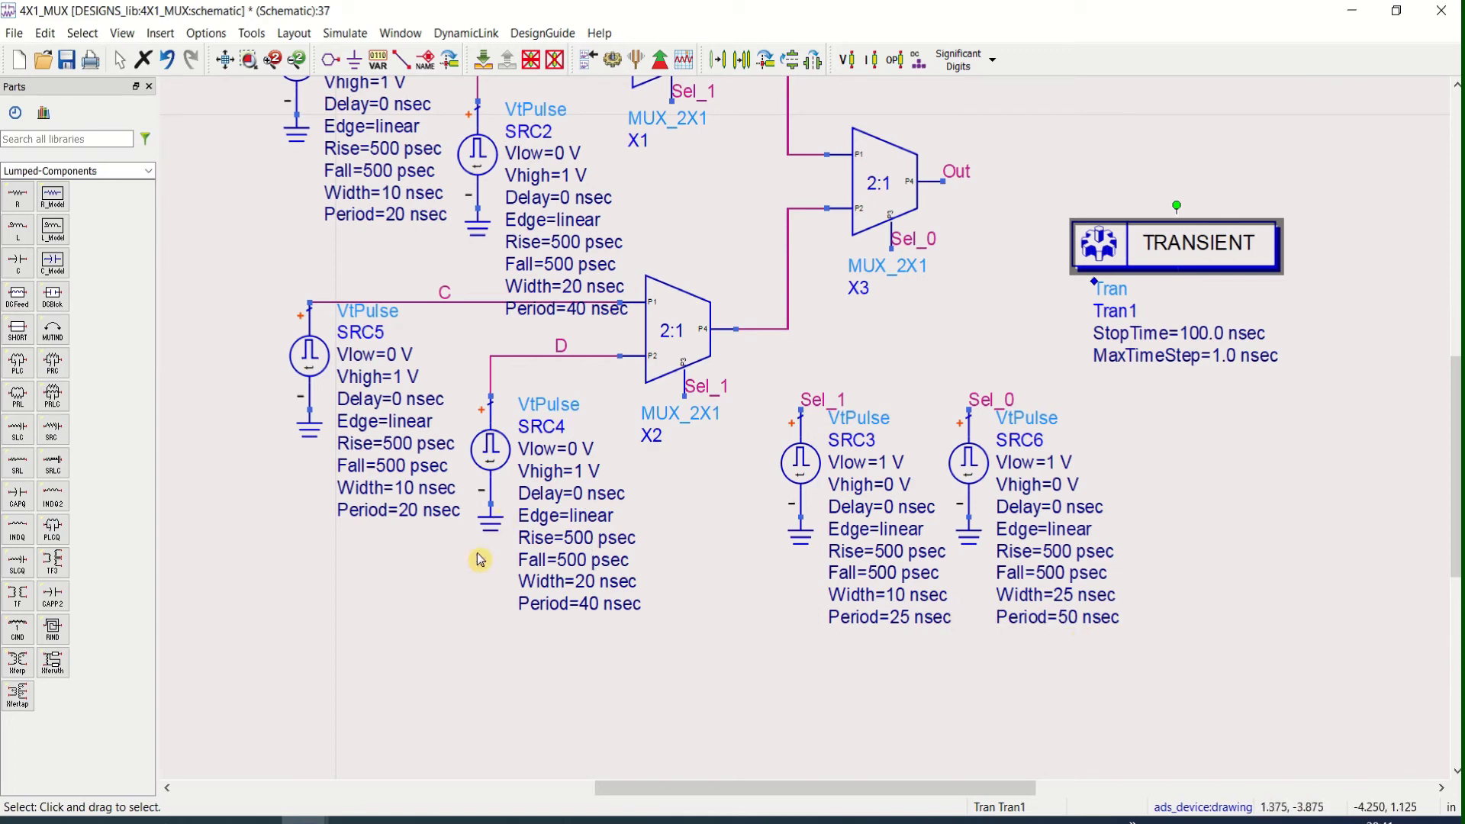
# Set the pulse width of source SRC1 on input A to 2.5 nsec and its period to 5 nsec.
pyautogui.click(223, 59)
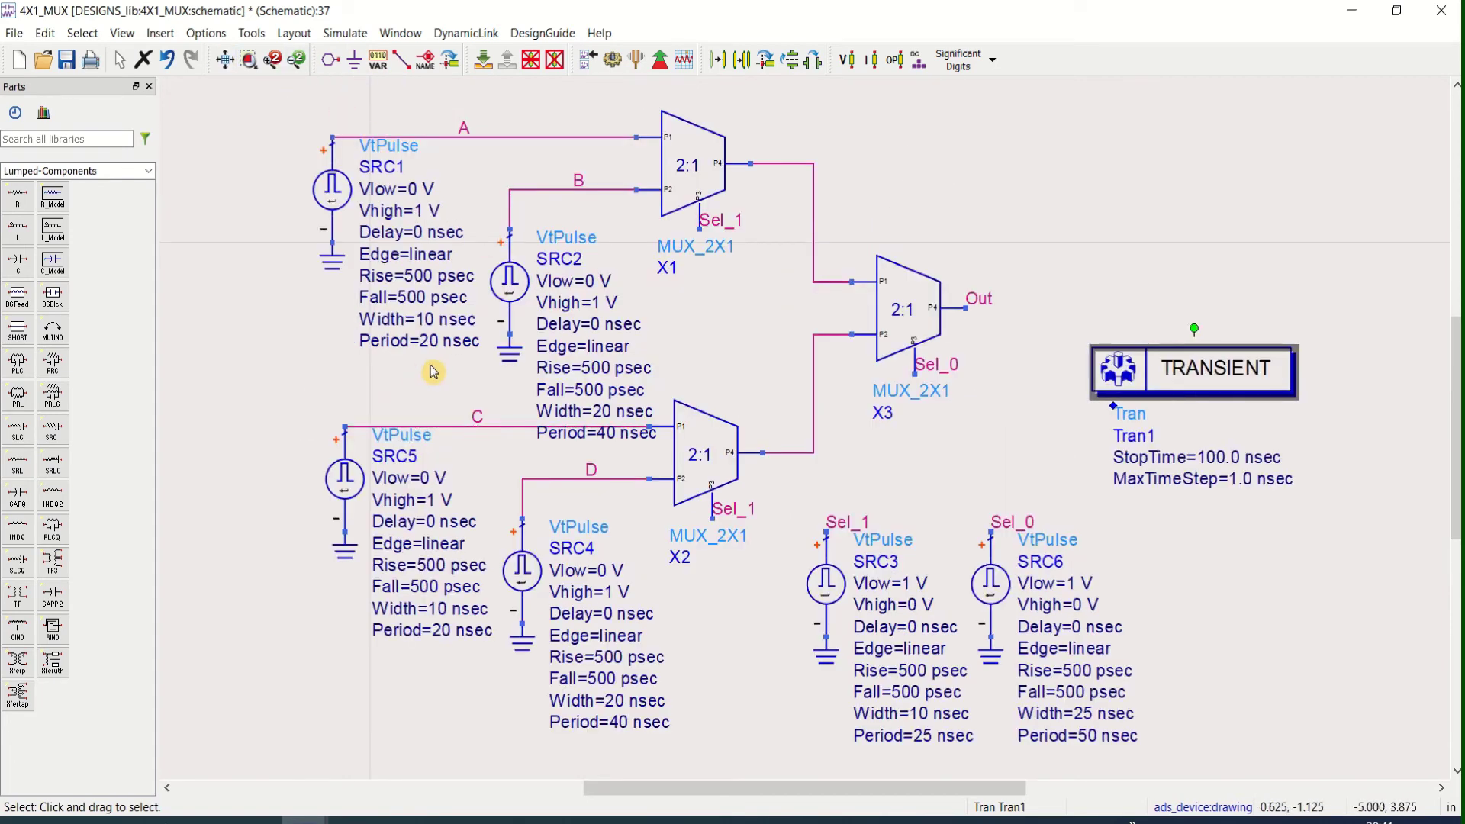
pyautogui.doubleClick(436, 324)
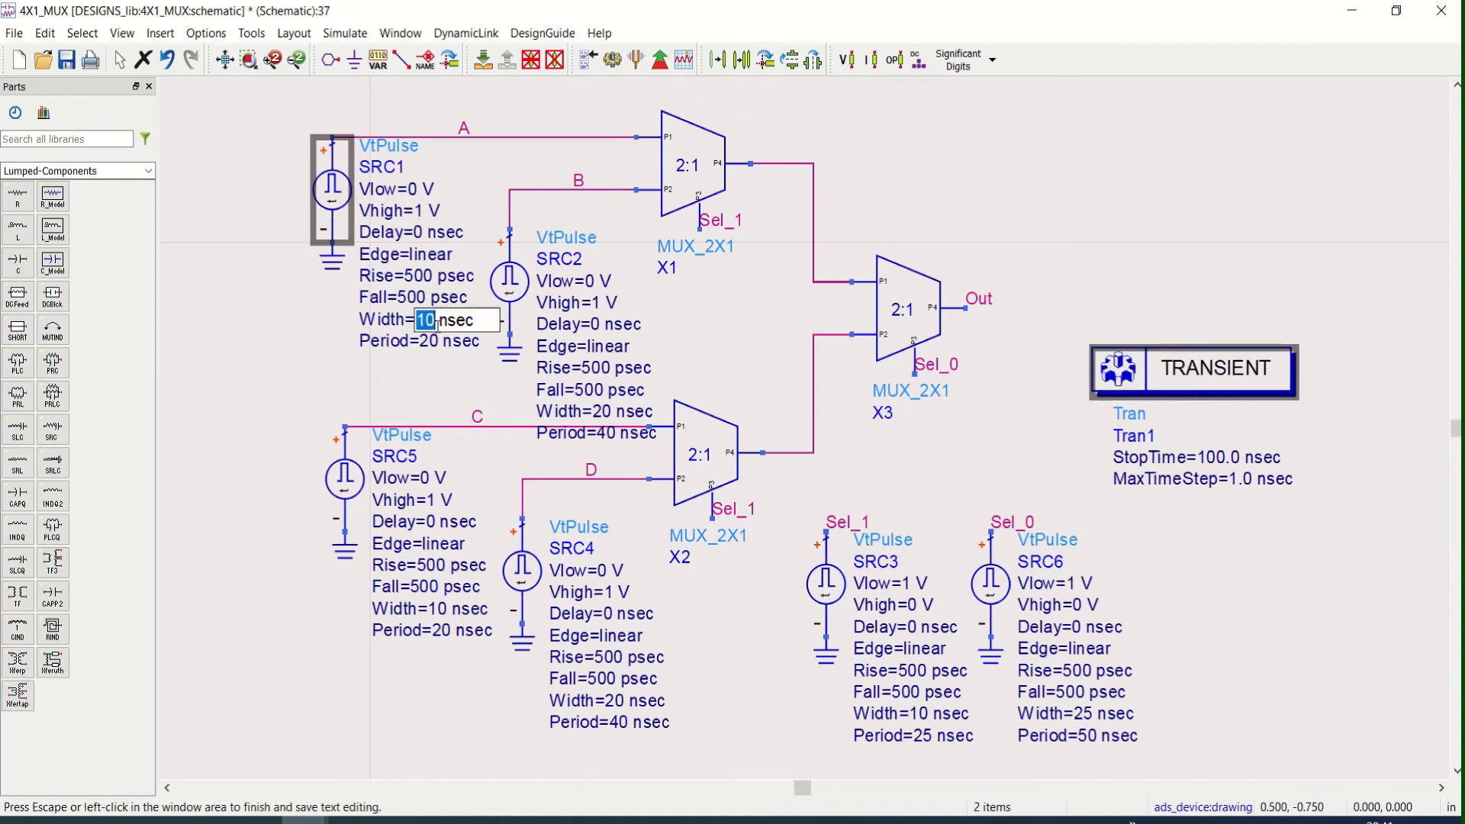
pyautogui.write('2.')
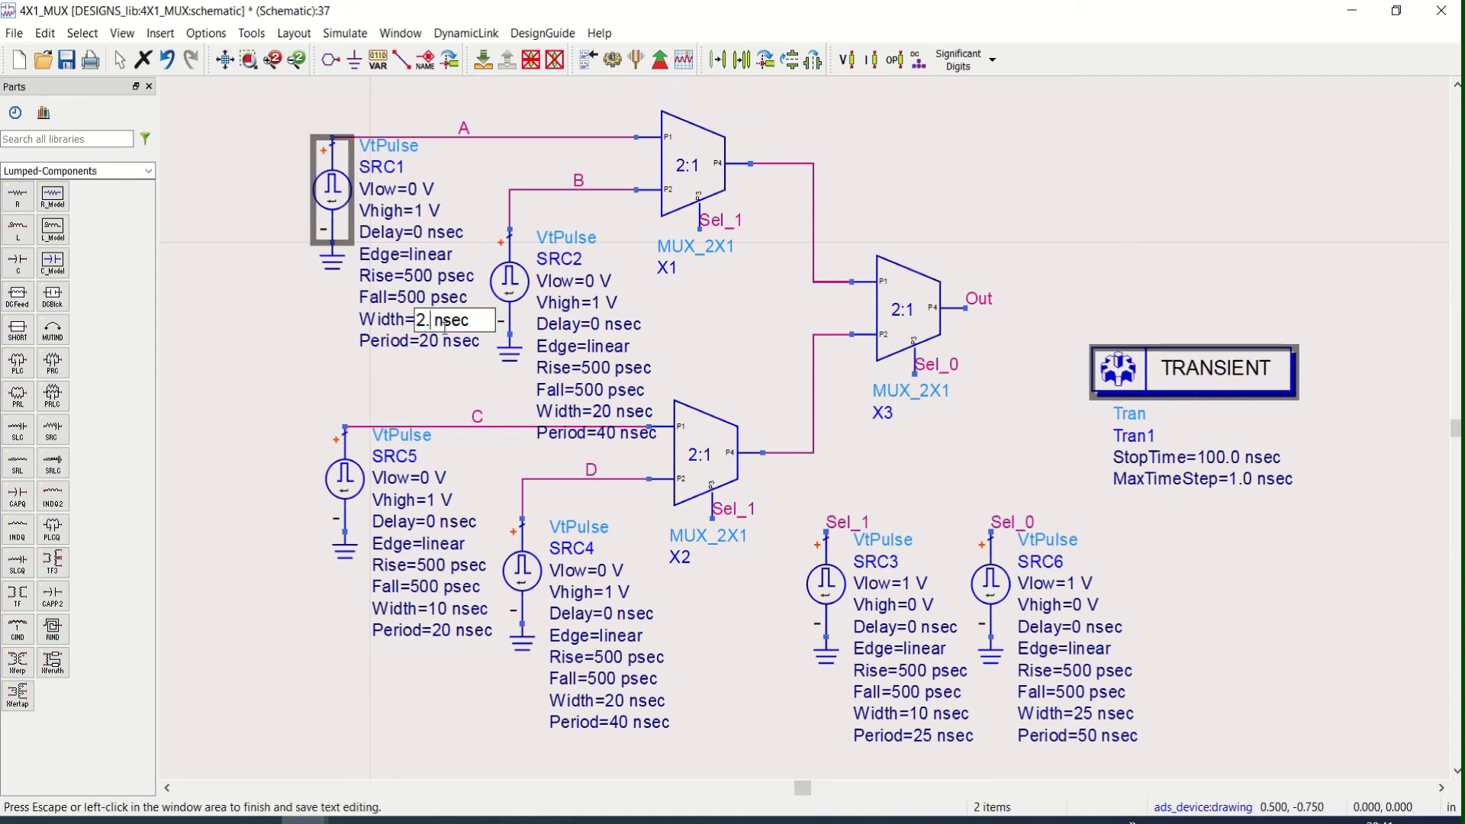
pyautogui.write('5')
pyautogui.click(379, 381)
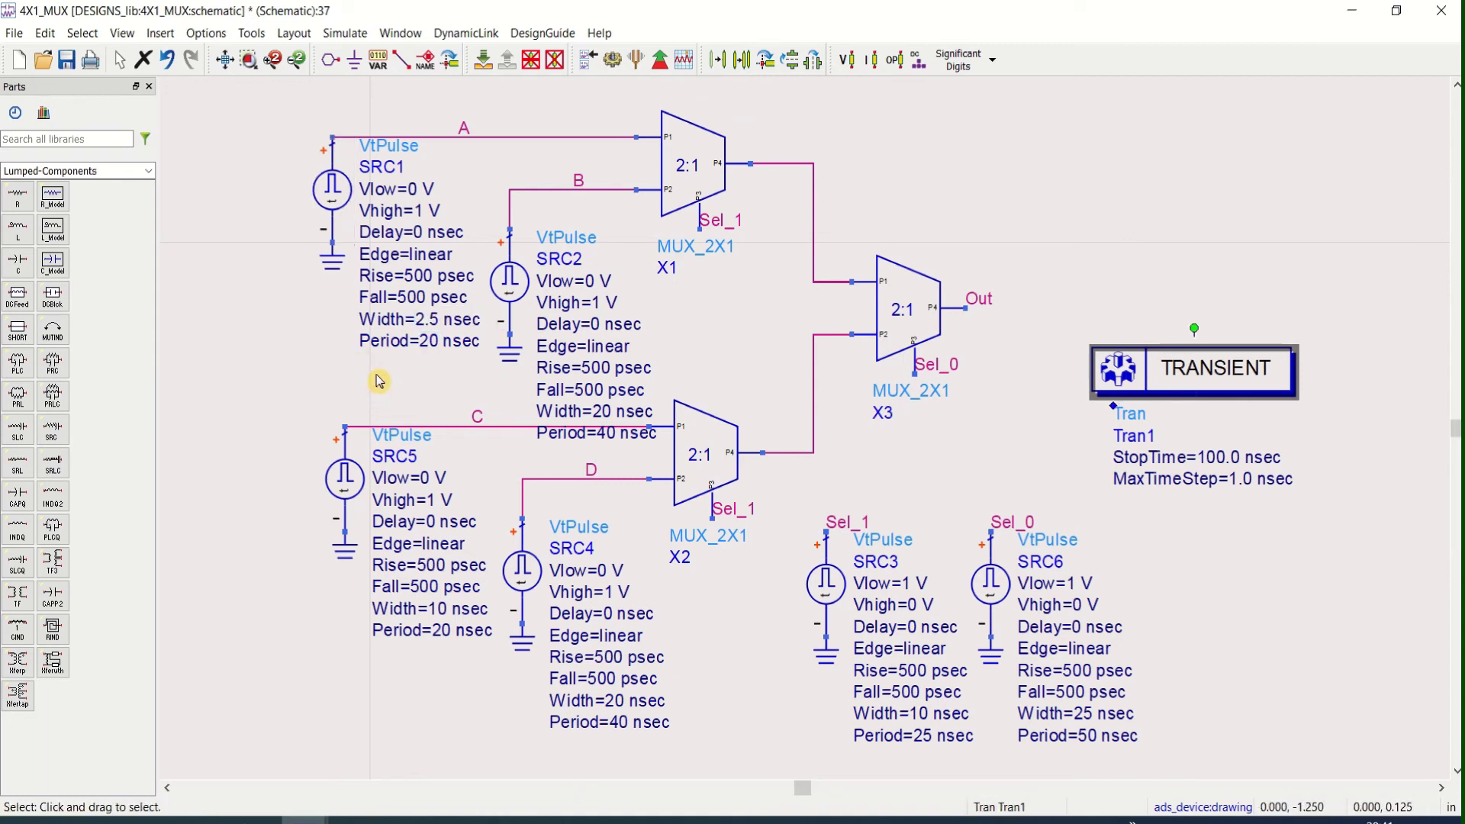
pyautogui.doubleClick(430, 342)
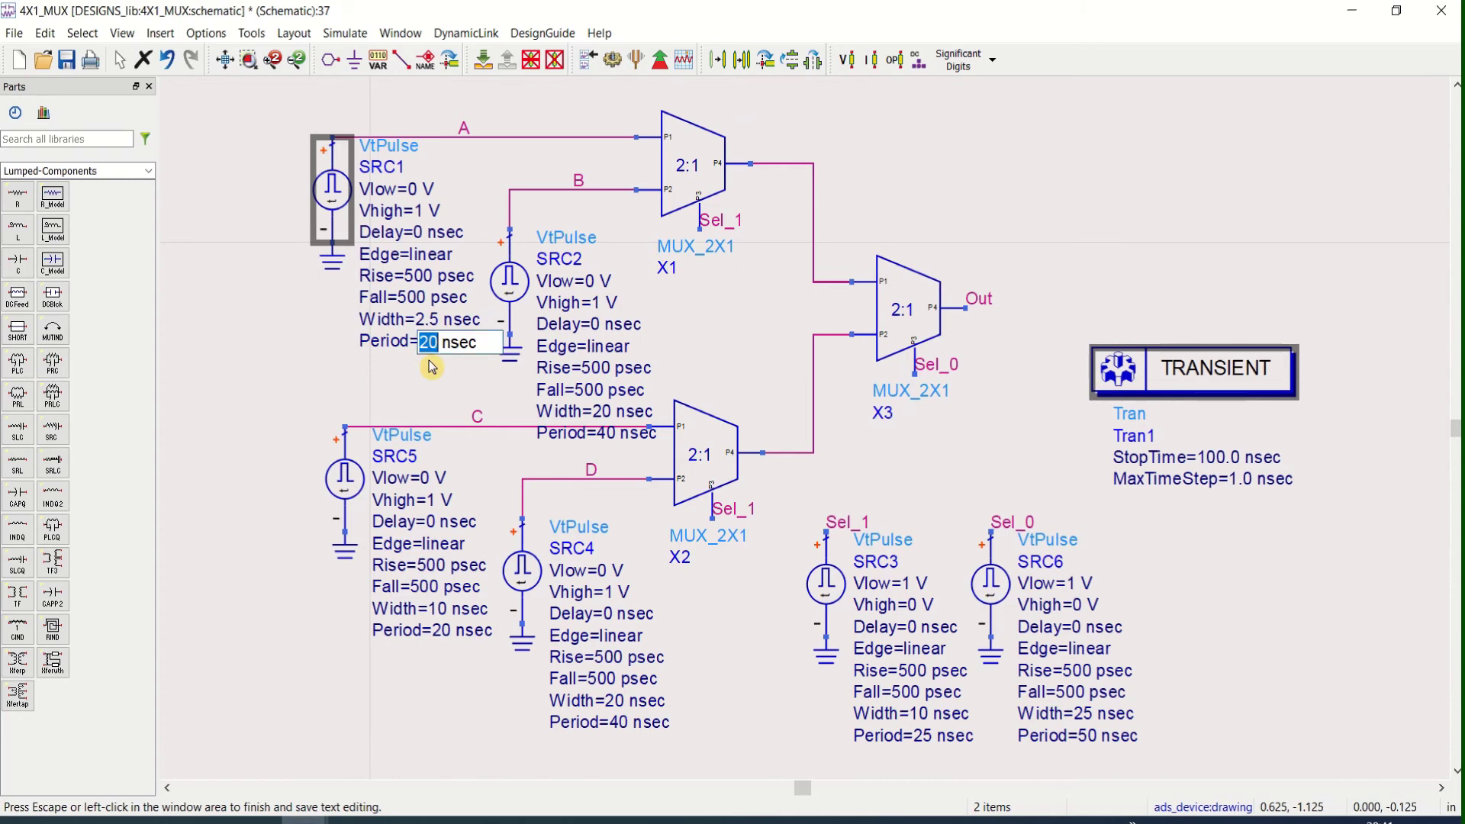
pyautogui.write('5')
pyautogui.click(437, 389)
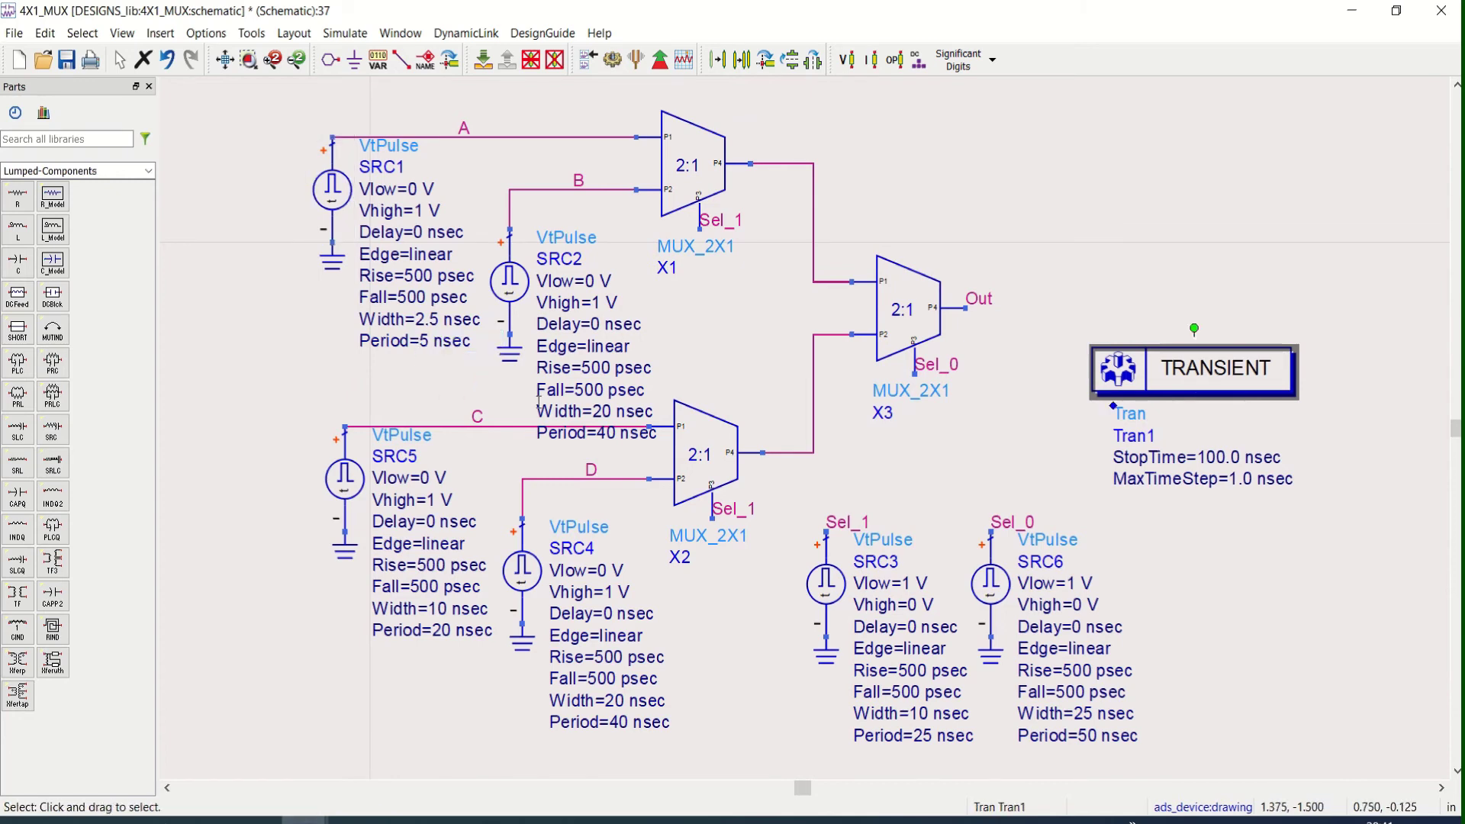
# Set the pulse width of source SRC2 on input B to 5 nsec and its period to 10 nsec.
pyautogui.doubleClick(596, 413)
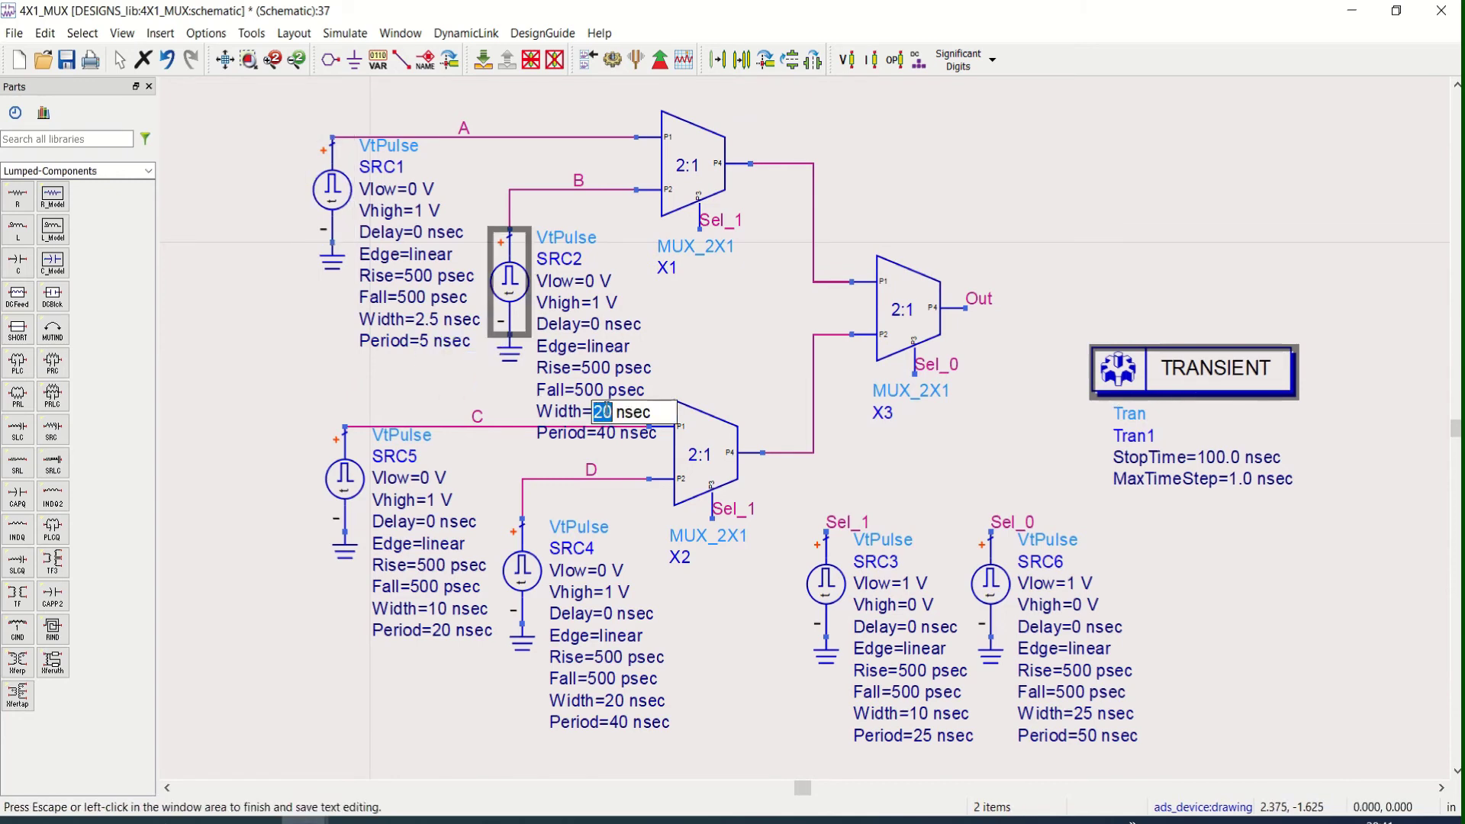
pyautogui.write('5')
pyautogui.click(610, 443)
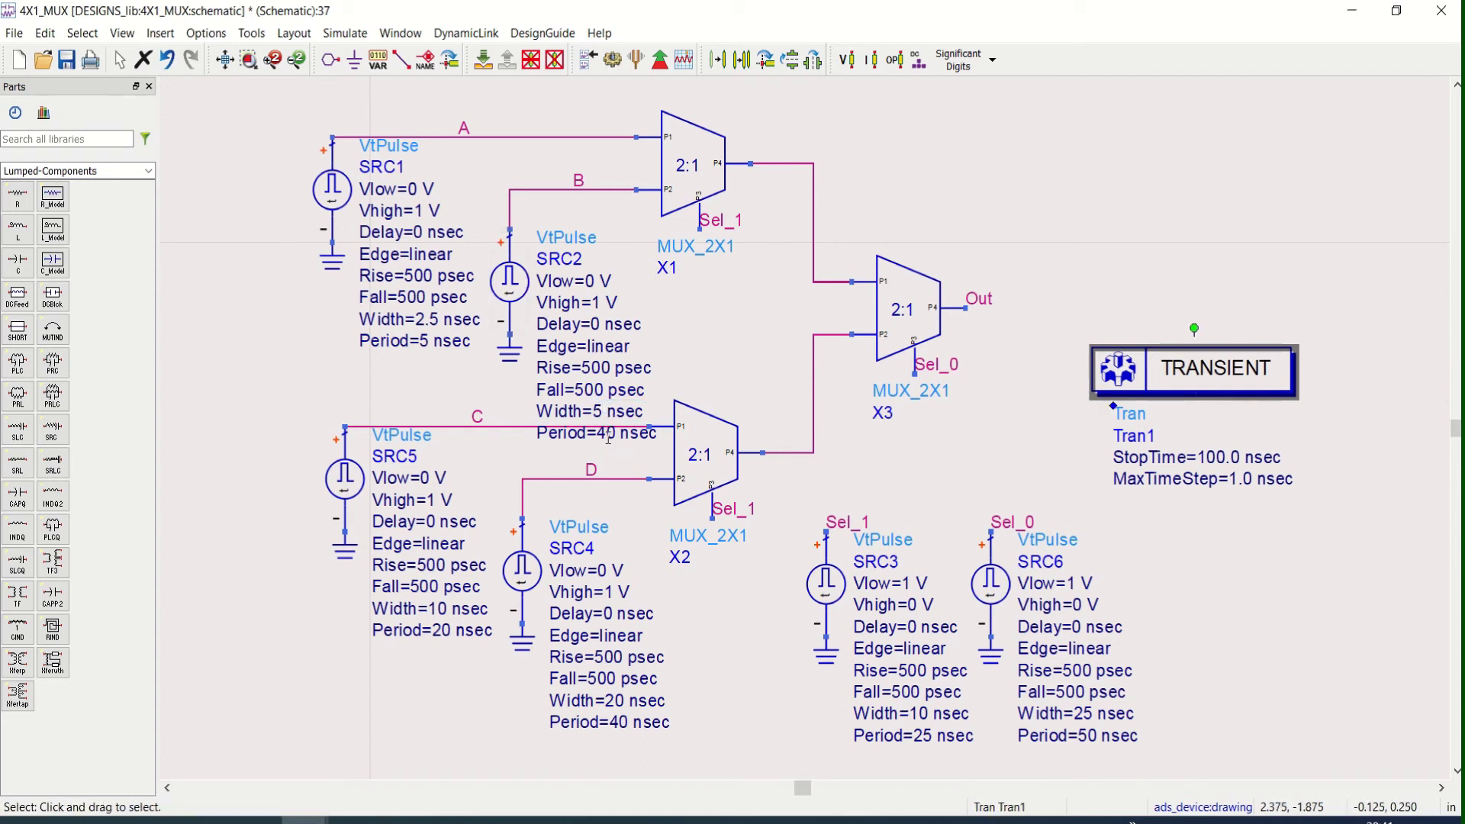
pyautogui.doubleClick(608, 435)
pyautogui.write('10')
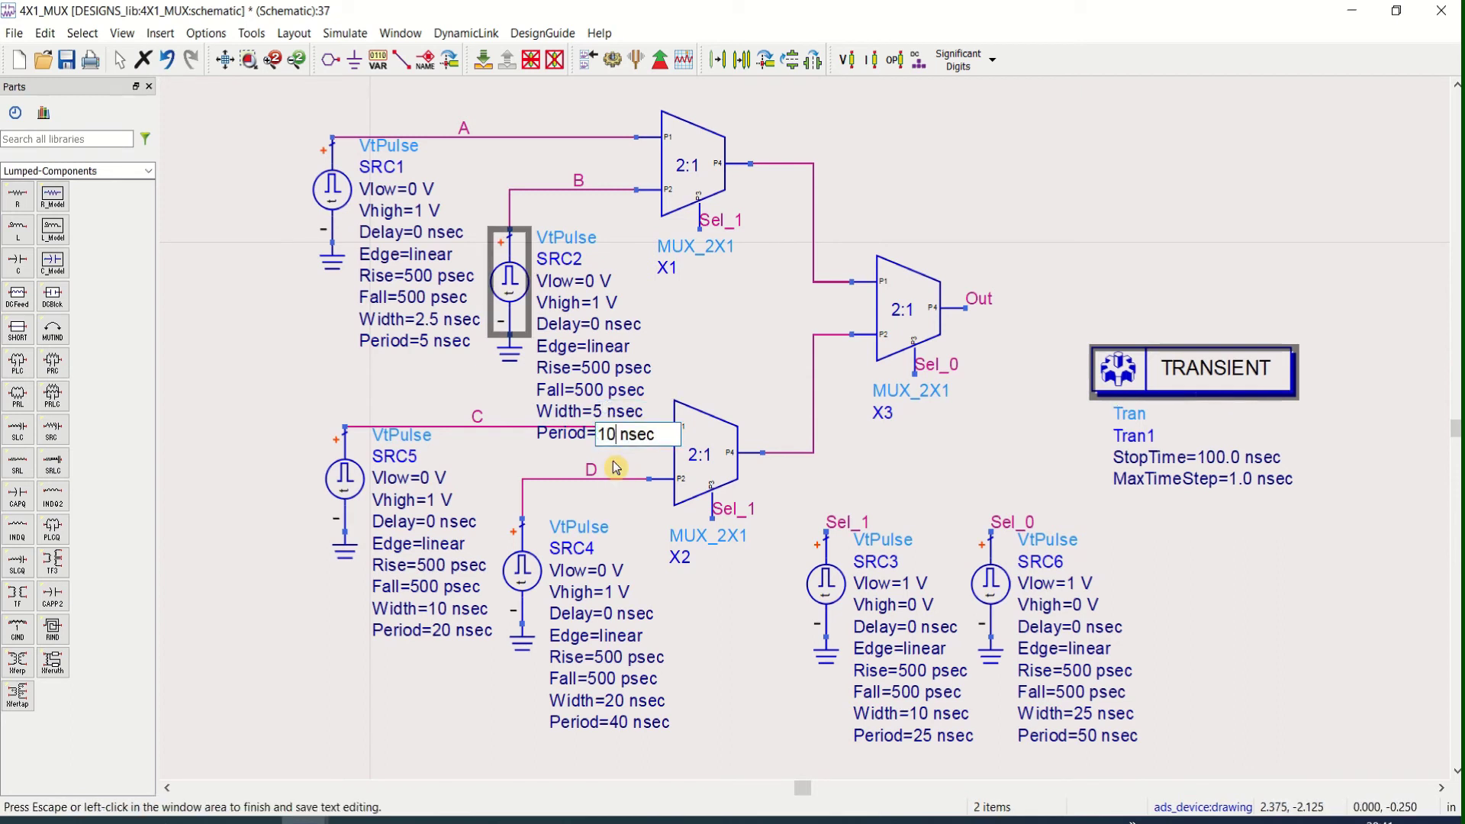
pyautogui.click(714, 351)
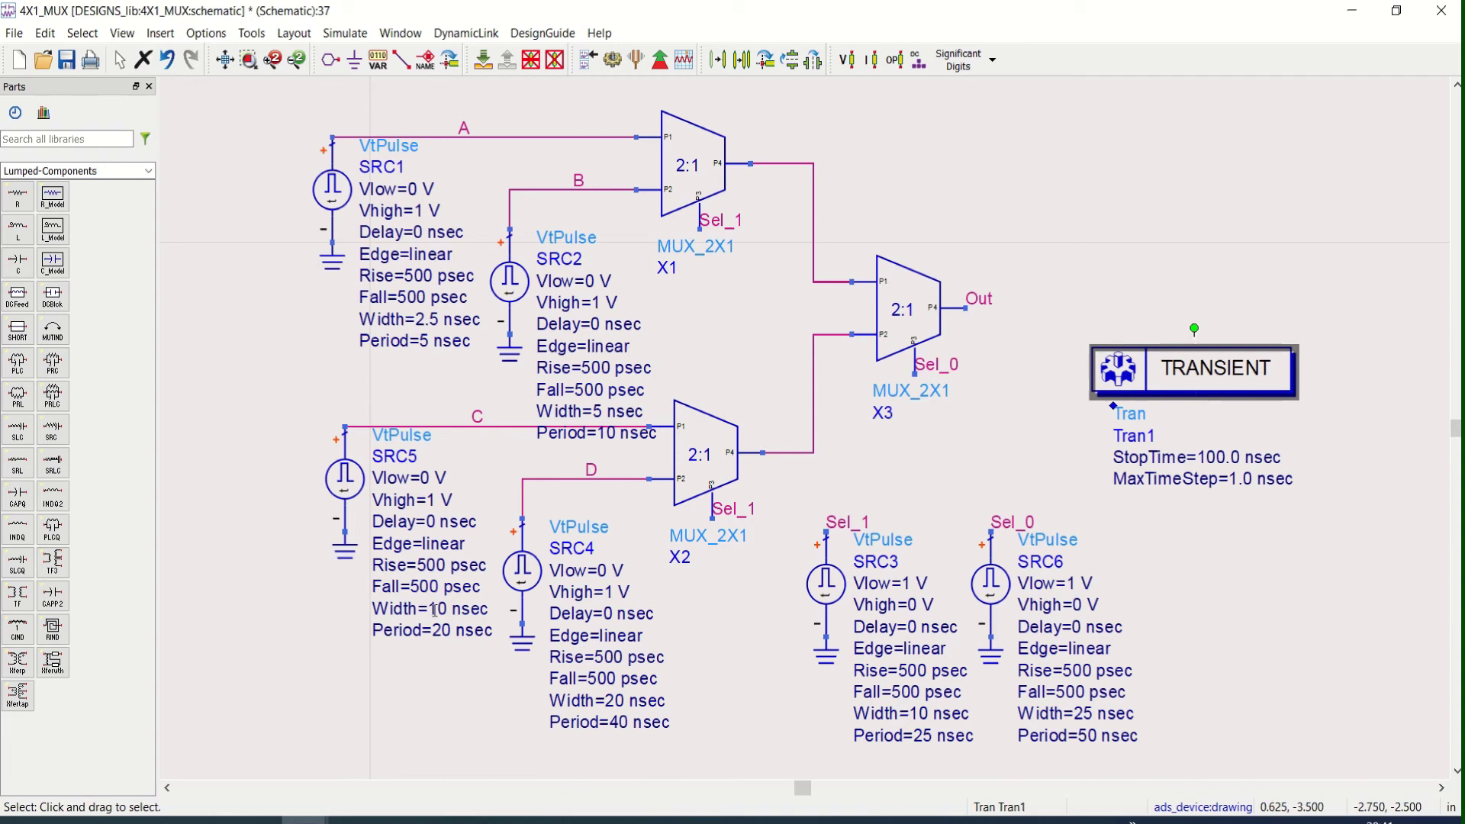
# Set the pulse width of source SRC4 on input D to 15 nsec and its period to 30 nsec.
pyautogui.doubleClick(617, 704)
pyautogui.write('1')
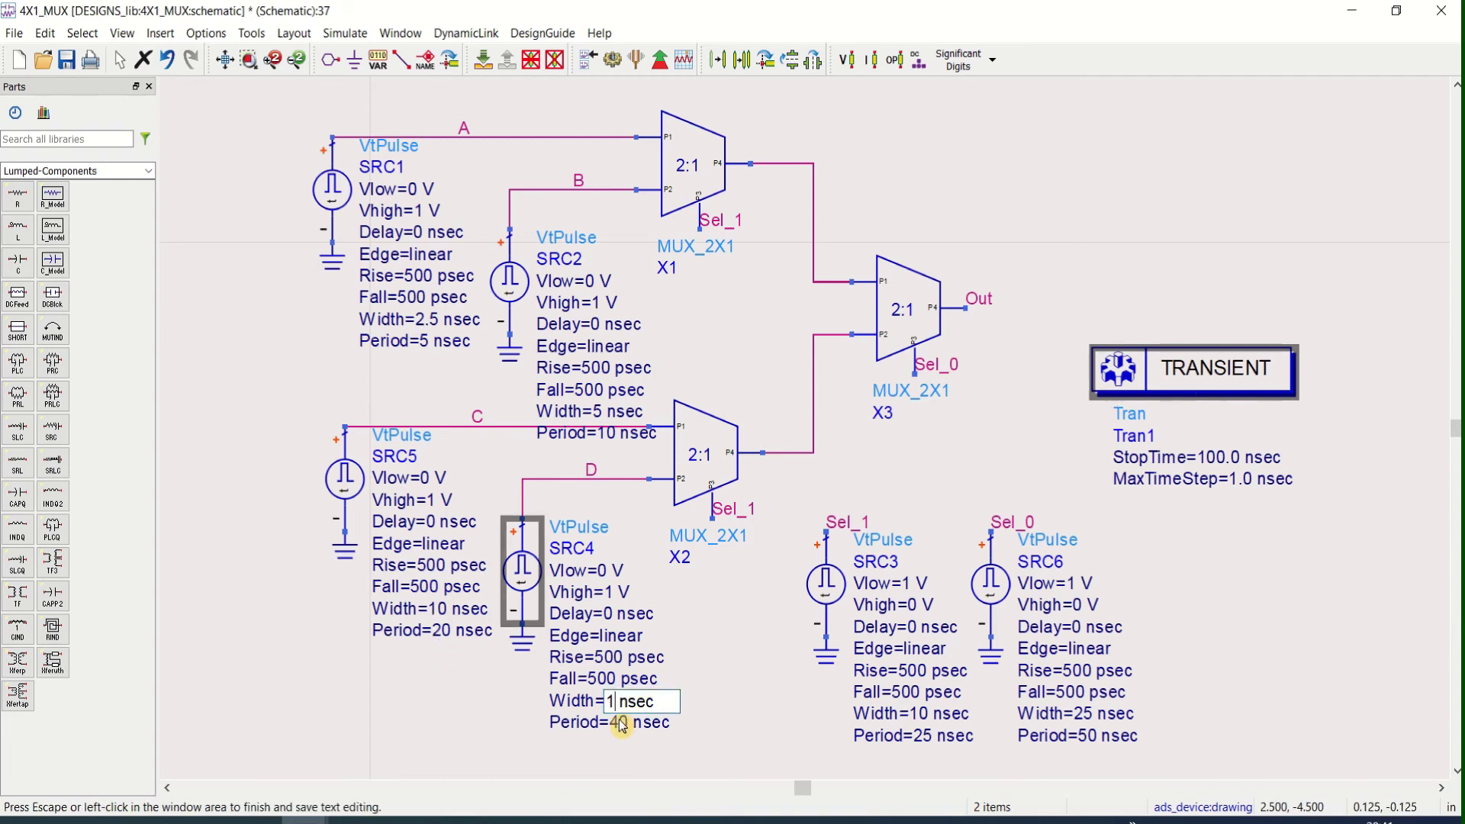
pyautogui.write('5')
pyautogui.click(621, 725)
pyautogui.doubleClick(621, 725)
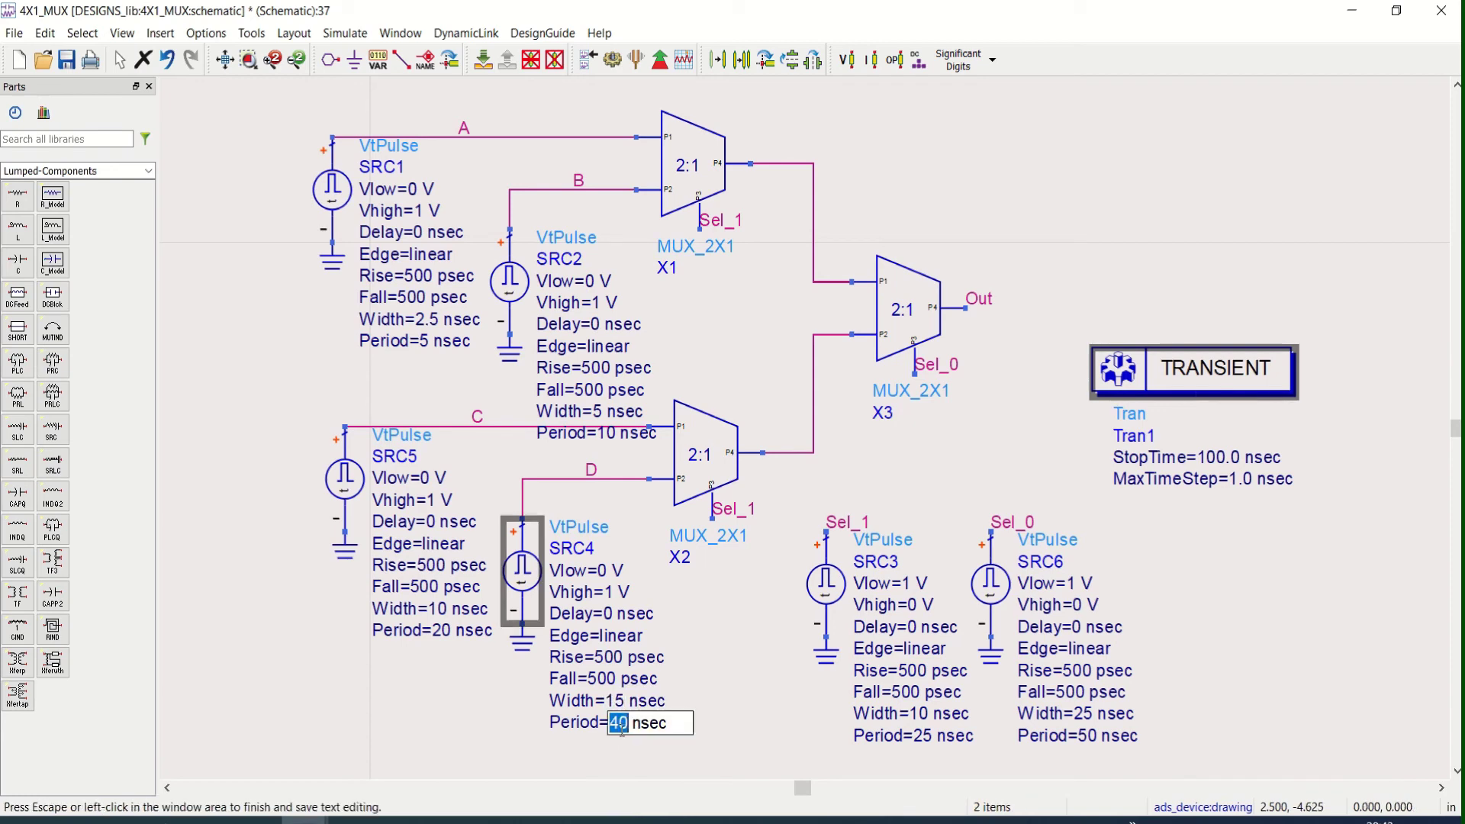
pyautogui.write('30')
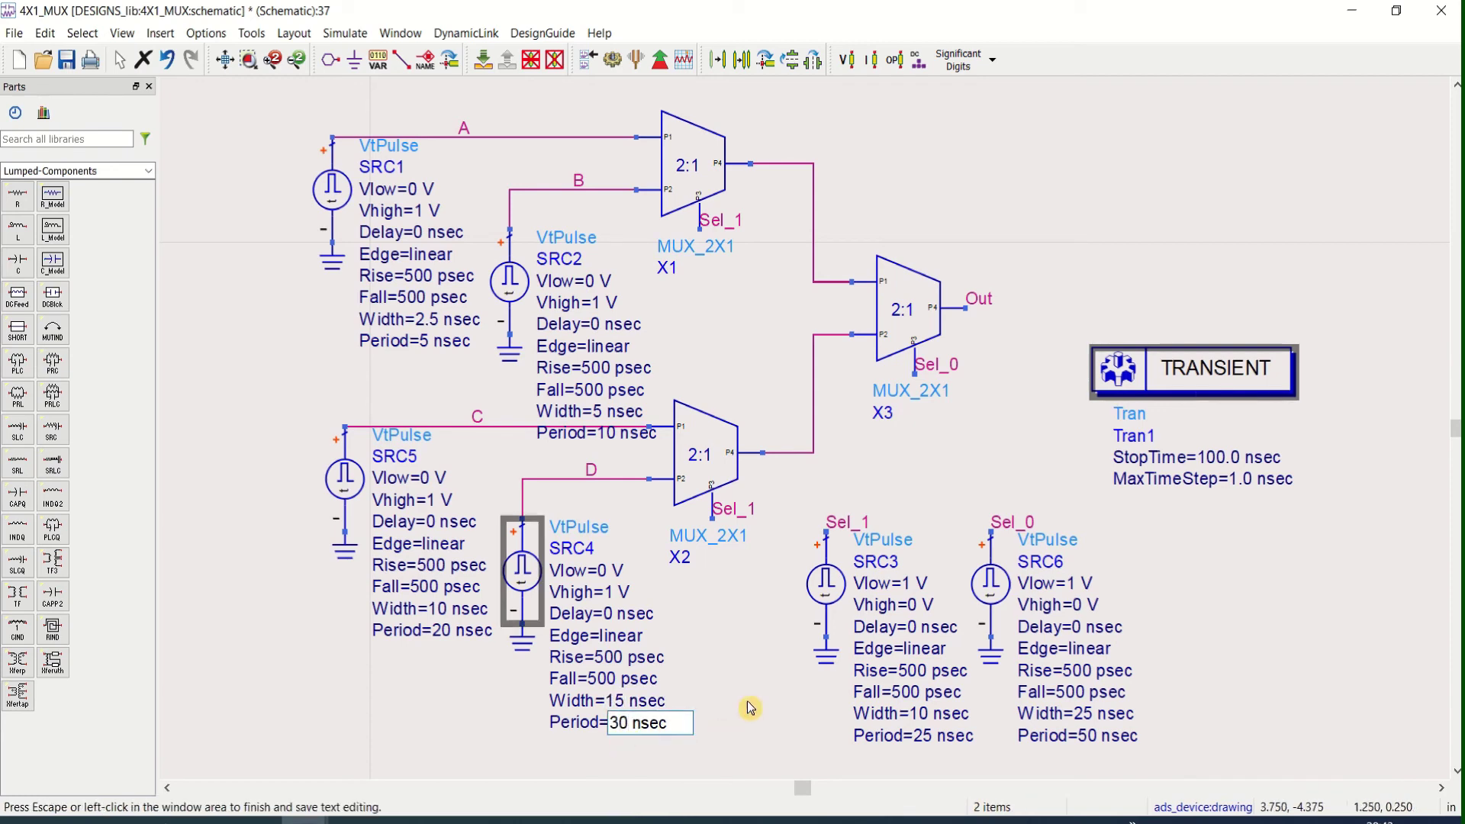
pyautogui.click(732, 682)
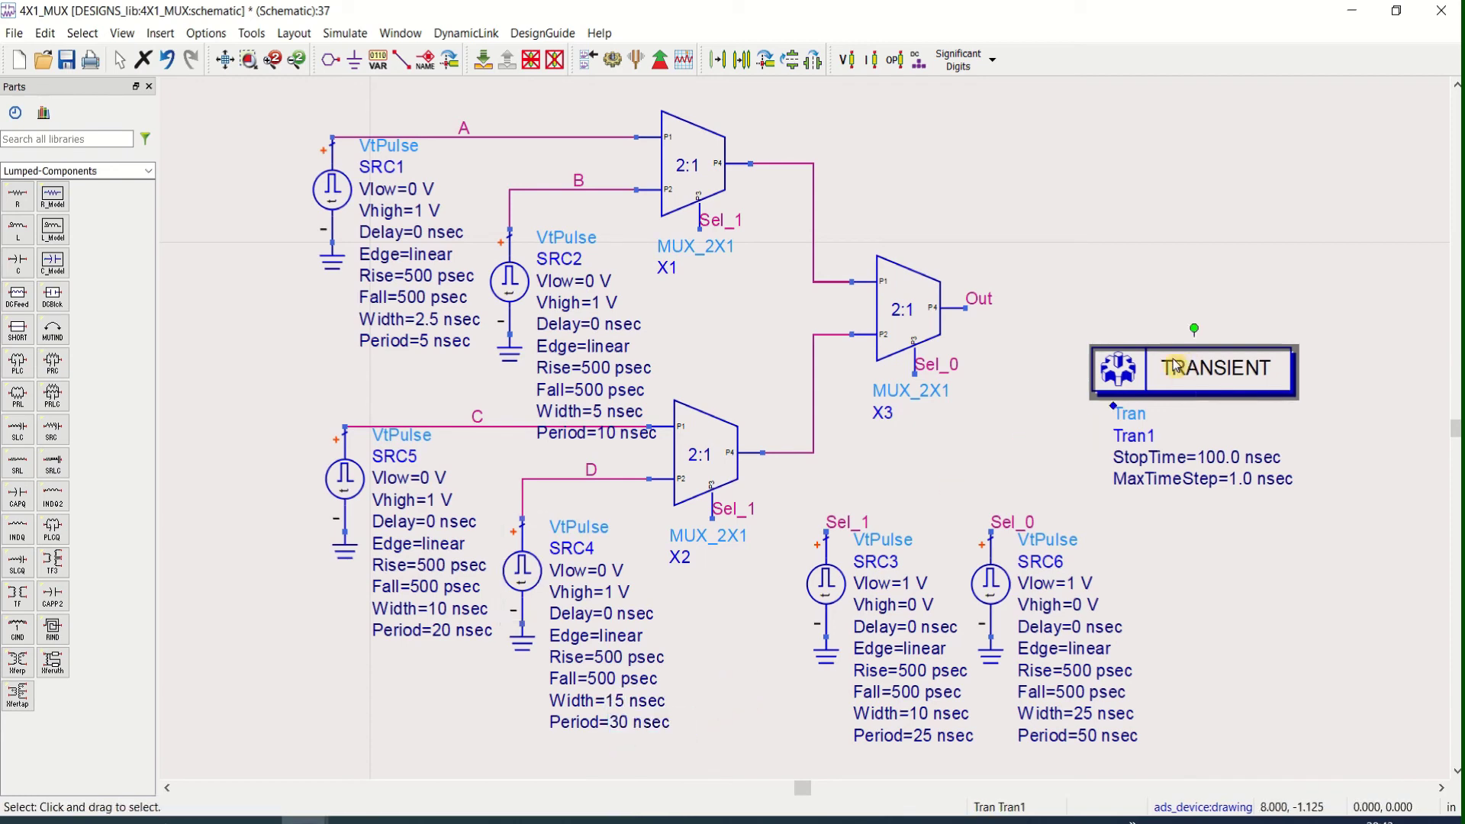
# Move the transient controller slightly closer to the multiplexers and save the schematic.
pyautogui.moveTo(1178, 370); pyautogui.dragTo(1114, 359)
pyautogui.click(1106, 235)
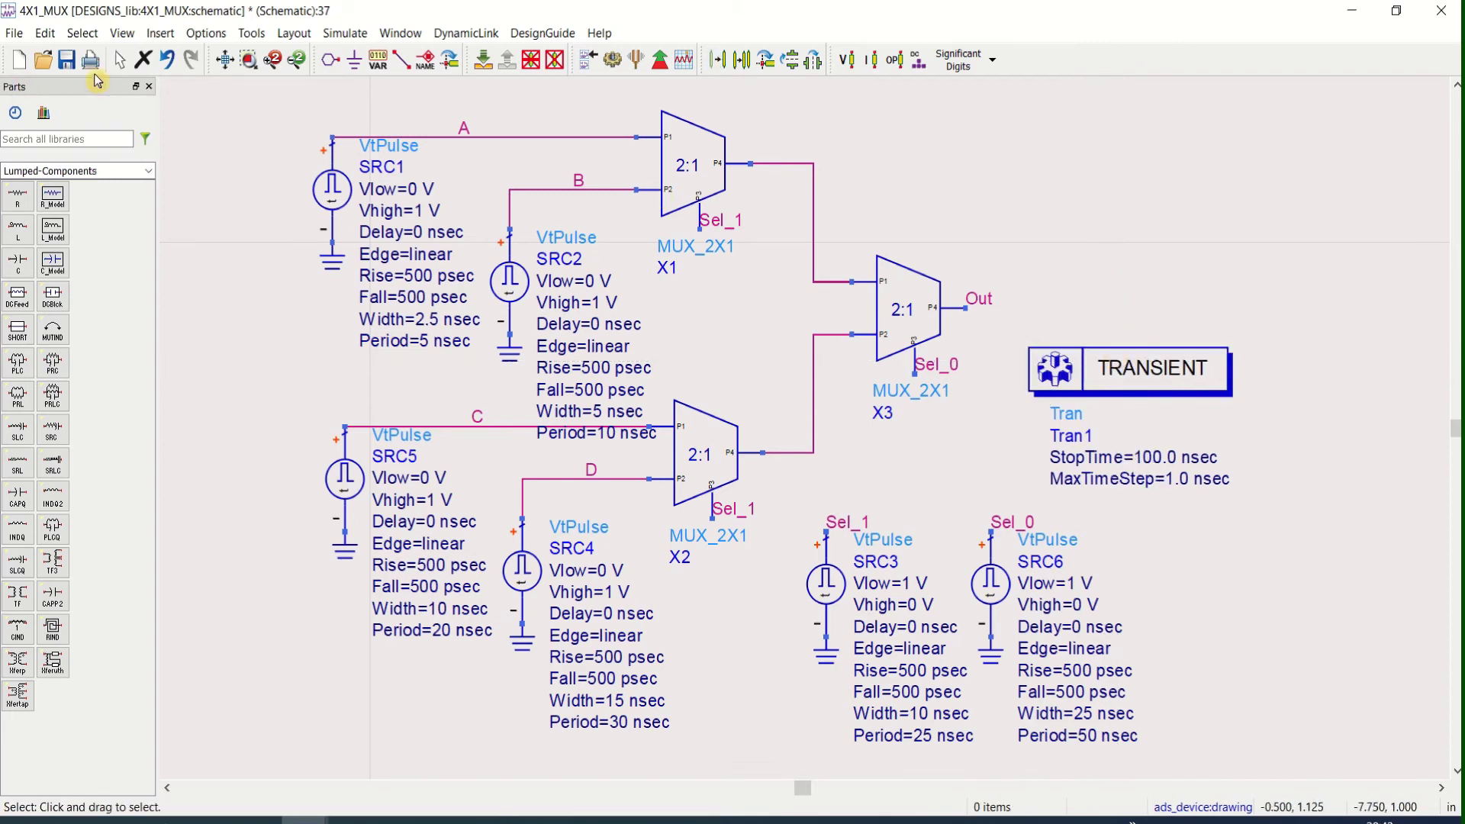
pyautogui.click(67, 60)
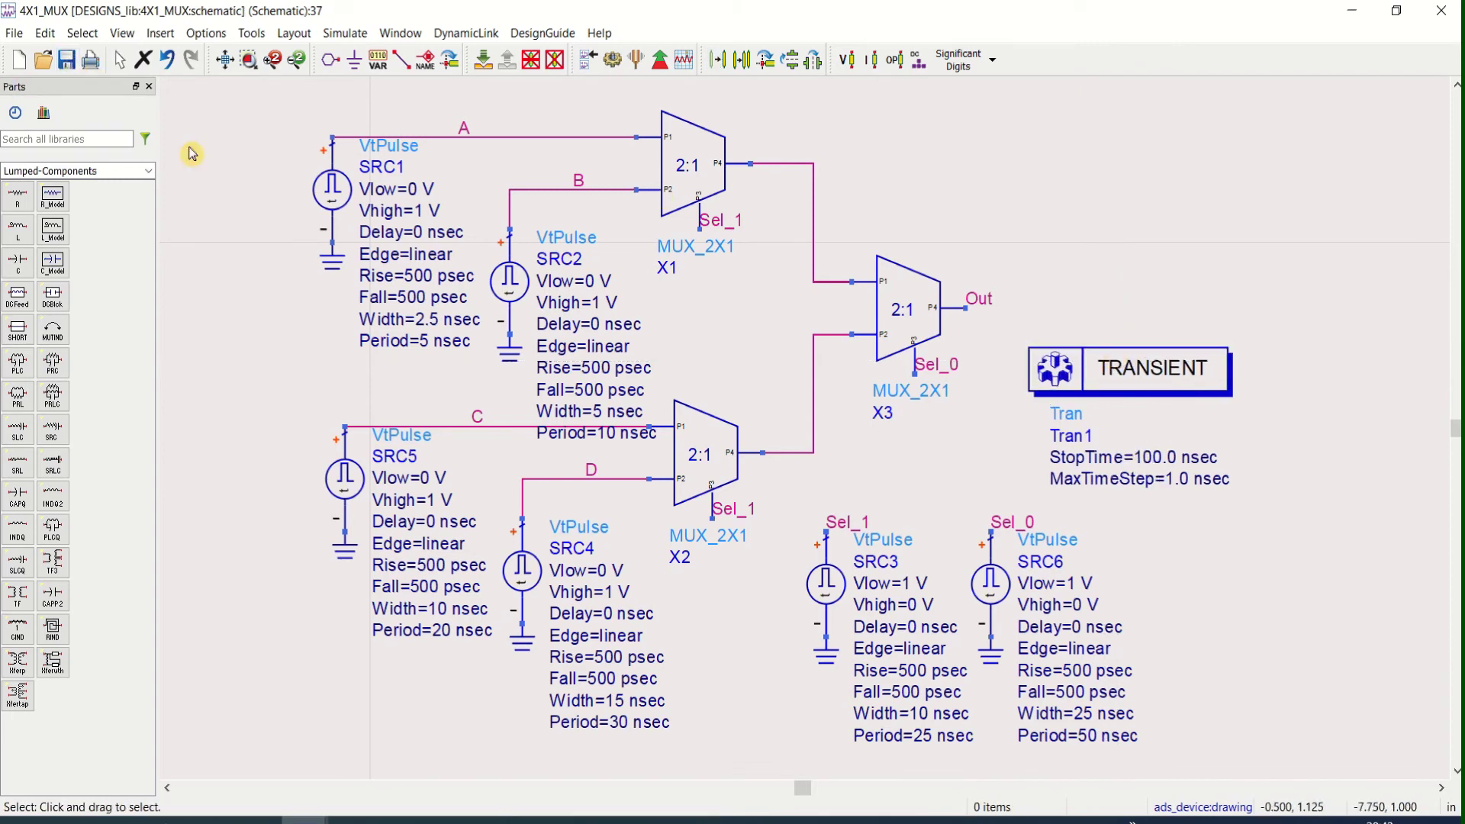
# Simulate the schematic and place a stacked rectangular plot on the results page.
pyautogui.click(614, 60)
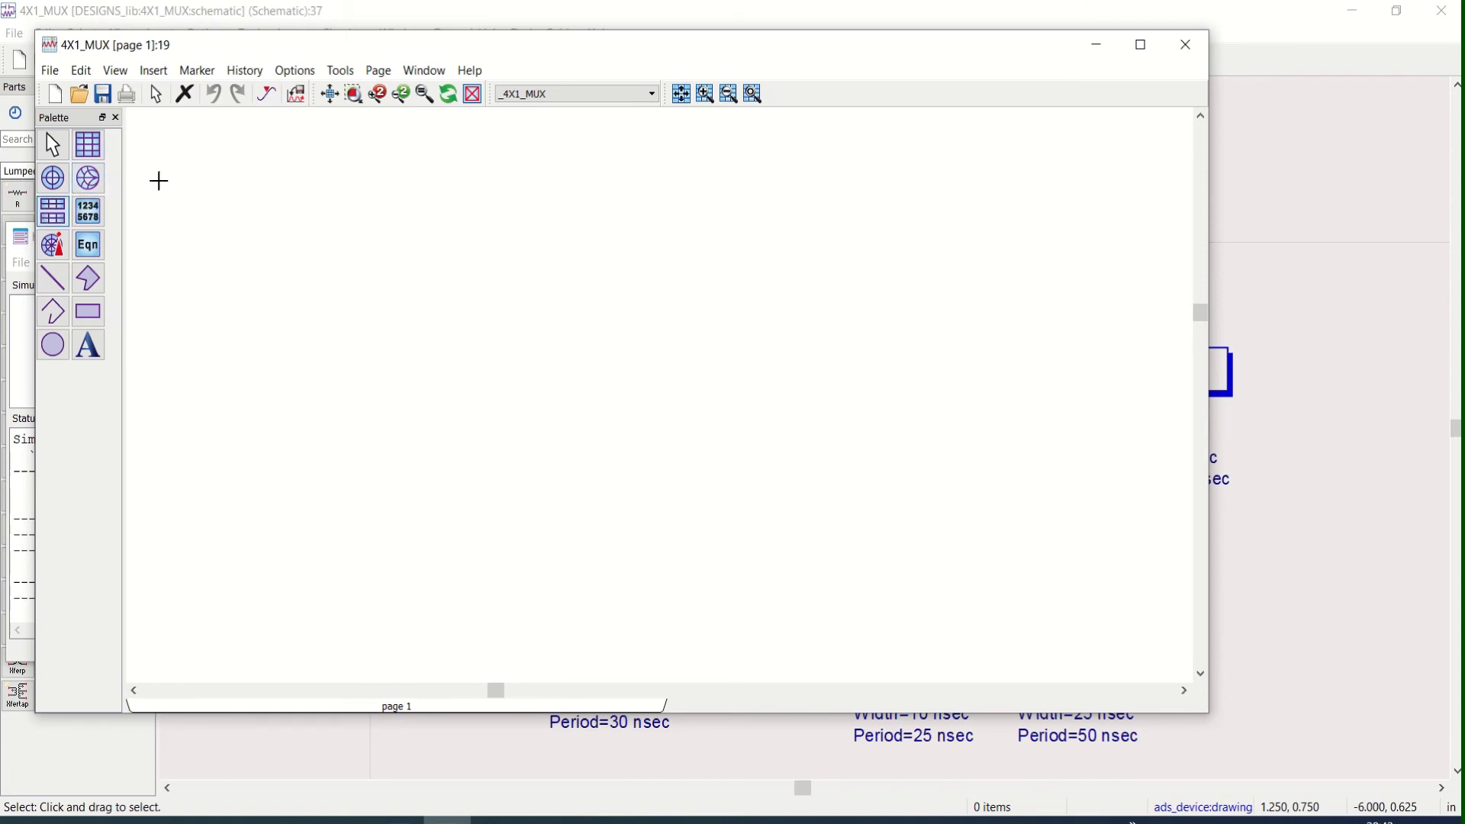
pyautogui.click(419, 121)
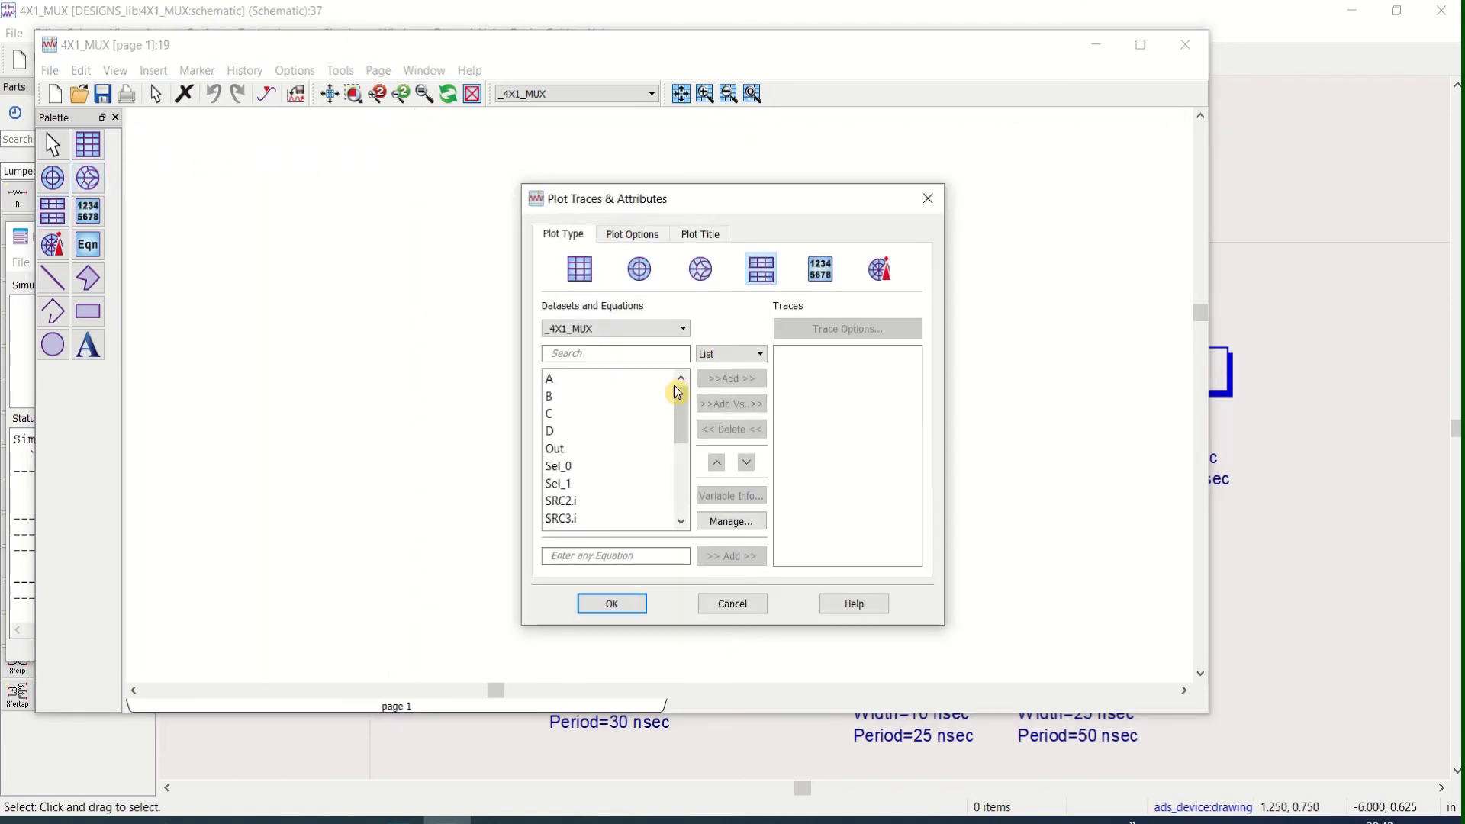
# Add the signals A, B, C, D and Out as traces of the stacked plot.
pyautogui.doubleClick(586, 382)
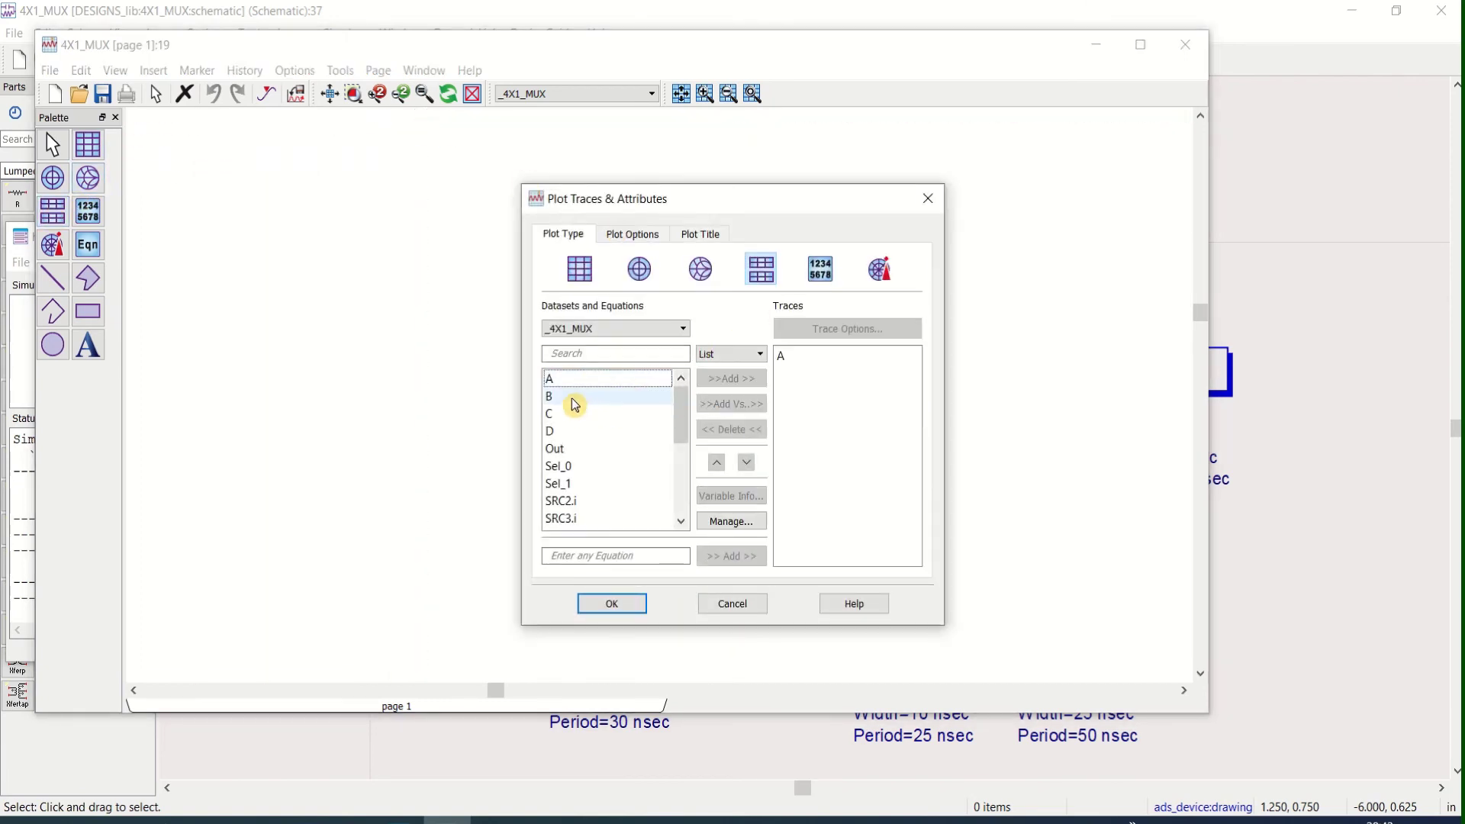
pyautogui.doubleClick(573, 397)
pyautogui.doubleClick(579, 416)
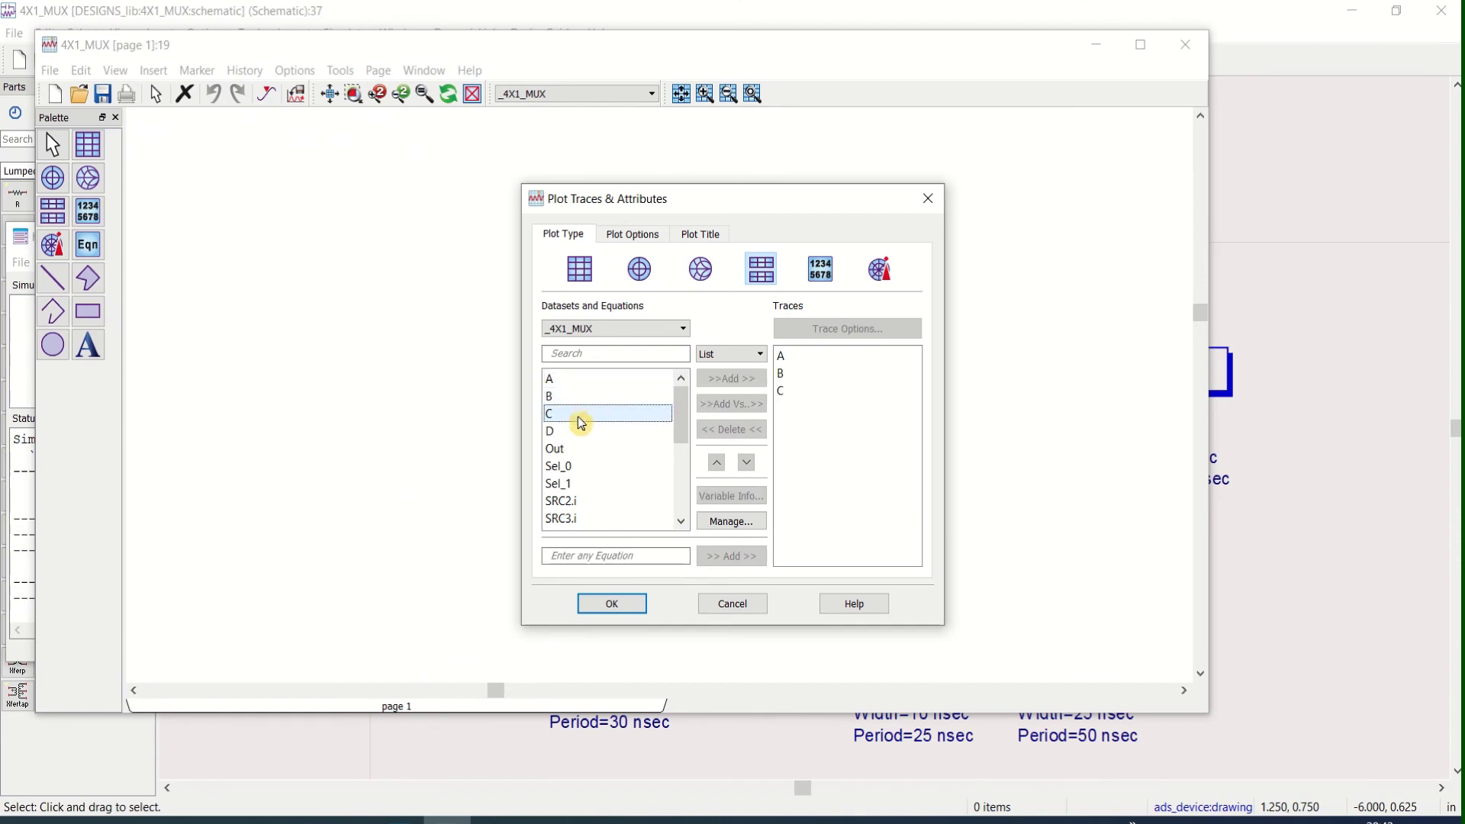
pyautogui.click(568, 432)
pyautogui.doubleClick(568, 432)
pyautogui.click(573, 450)
pyautogui.doubleClick(572, 450)
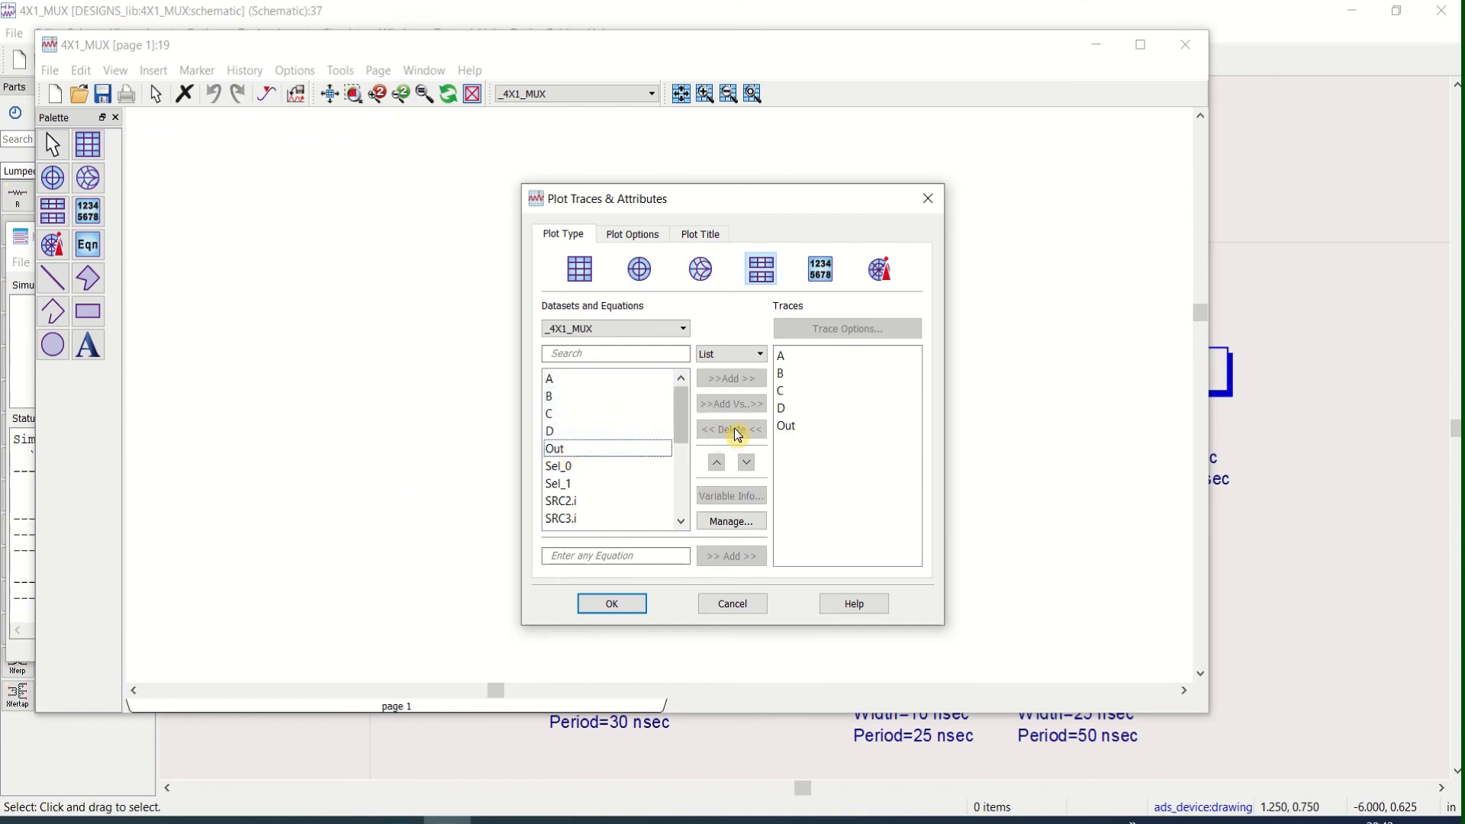
# Add the Sel_0 and Sel_1 signals below the other traces and create the plot.
pyautogui.scroll(-3, 642, 504)
pyautogui.scroll(1, 640, 477)
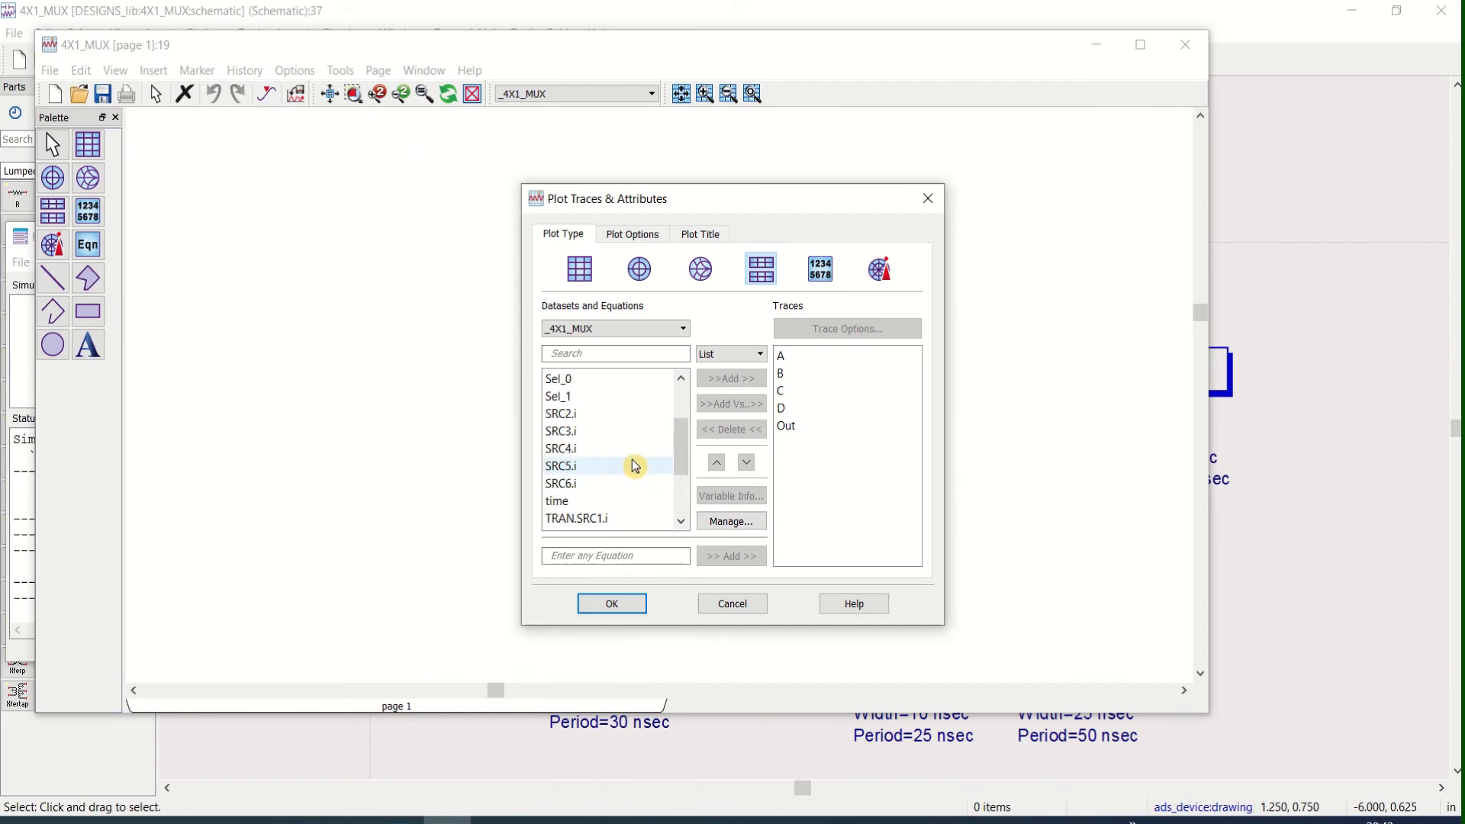
pyautogui.scroll(-2, 634, 465)
pyautogui.scroll(4, 612, 389)
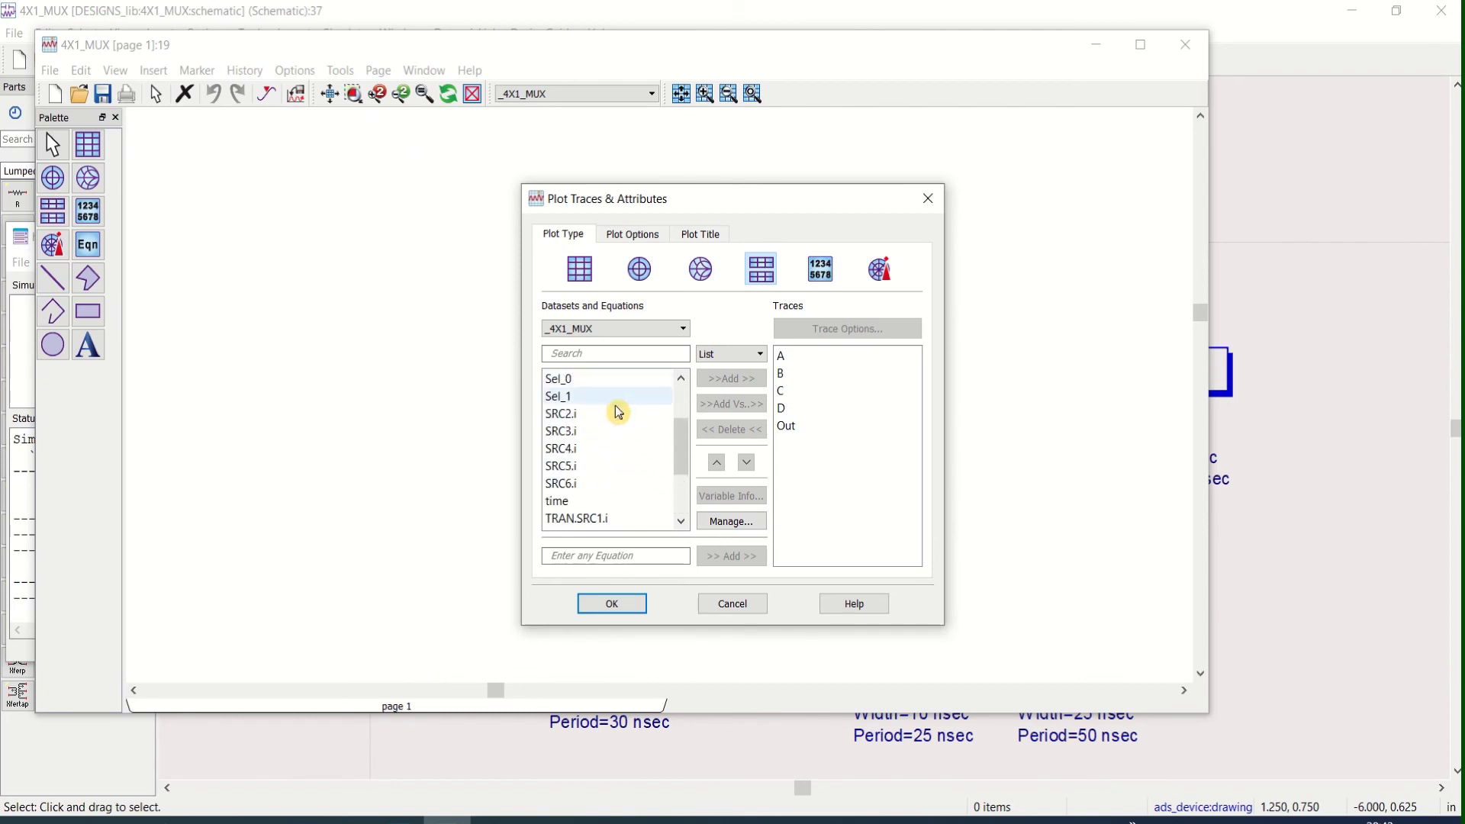
pyautogui.click(598, 432)
pyautogui.doubleClick(596, 432)
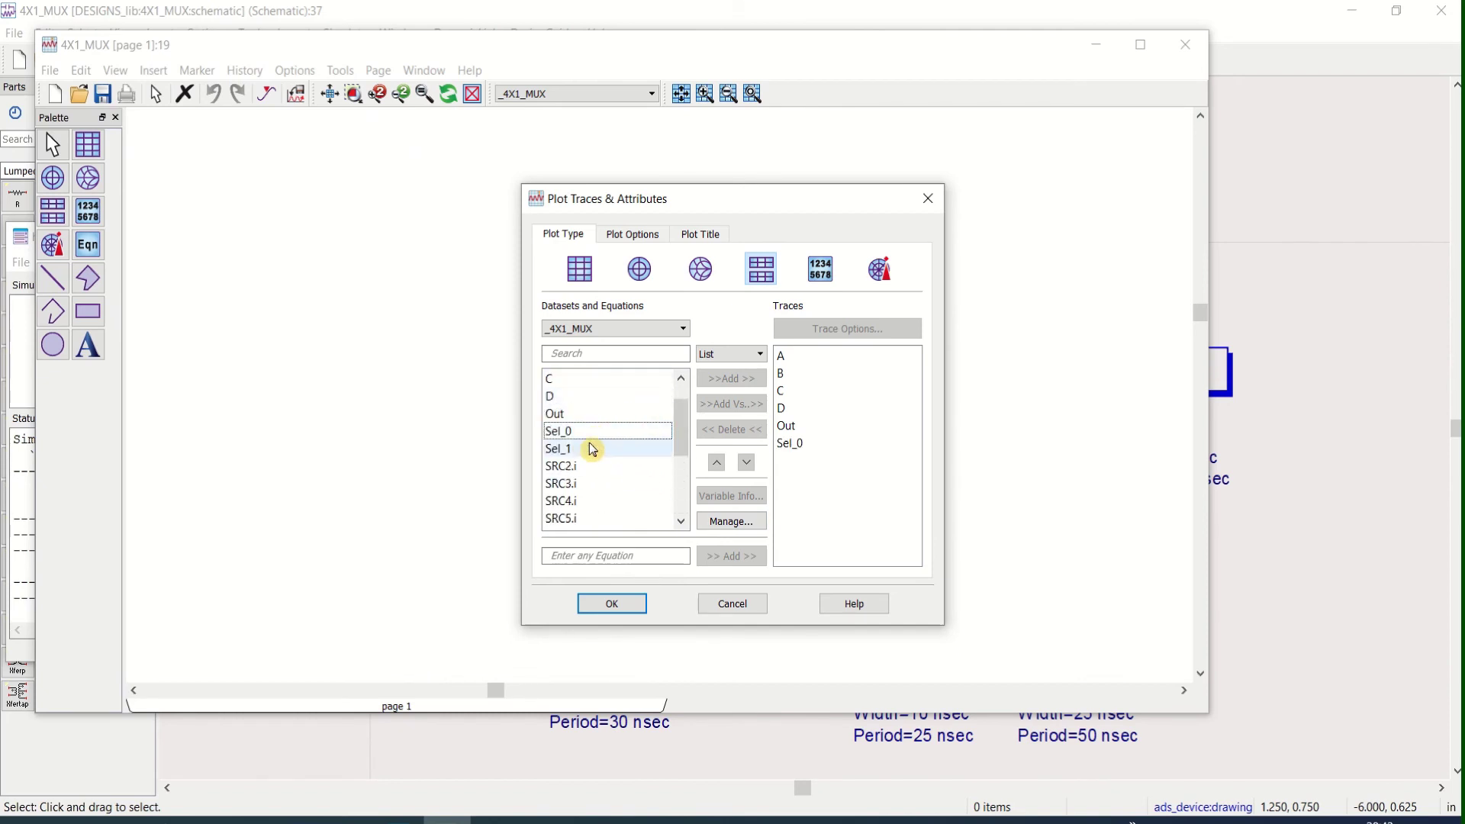
pyautogui.click(584, 451)
pyautogui.doubleClick(584, 450)
pyautogui.click(617, 603)
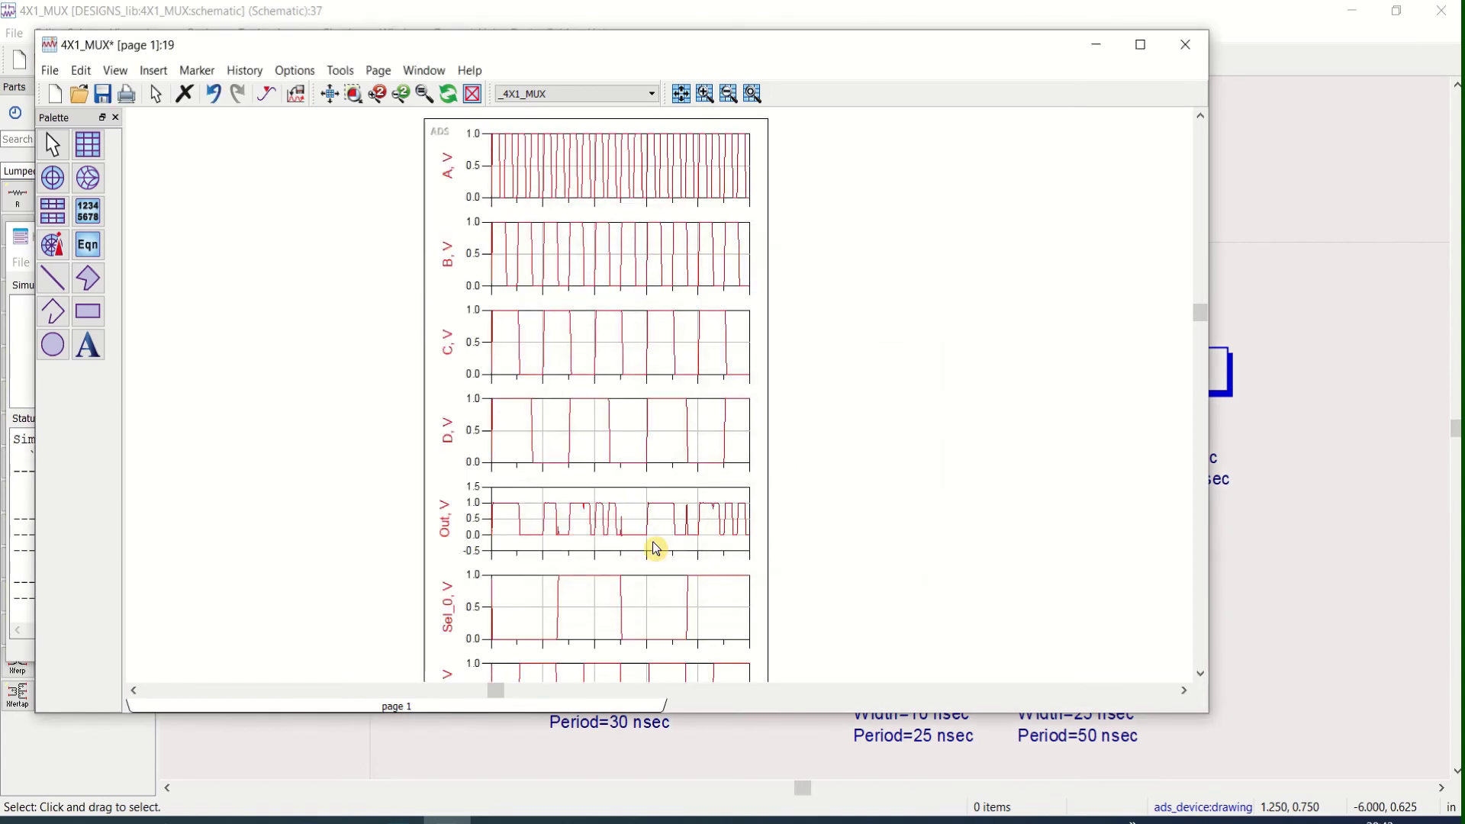
# Maximise the results window and enlarge the stacked plot in width and height so all seven waveforms fill the view.
pyautogui.click(1141, 44)
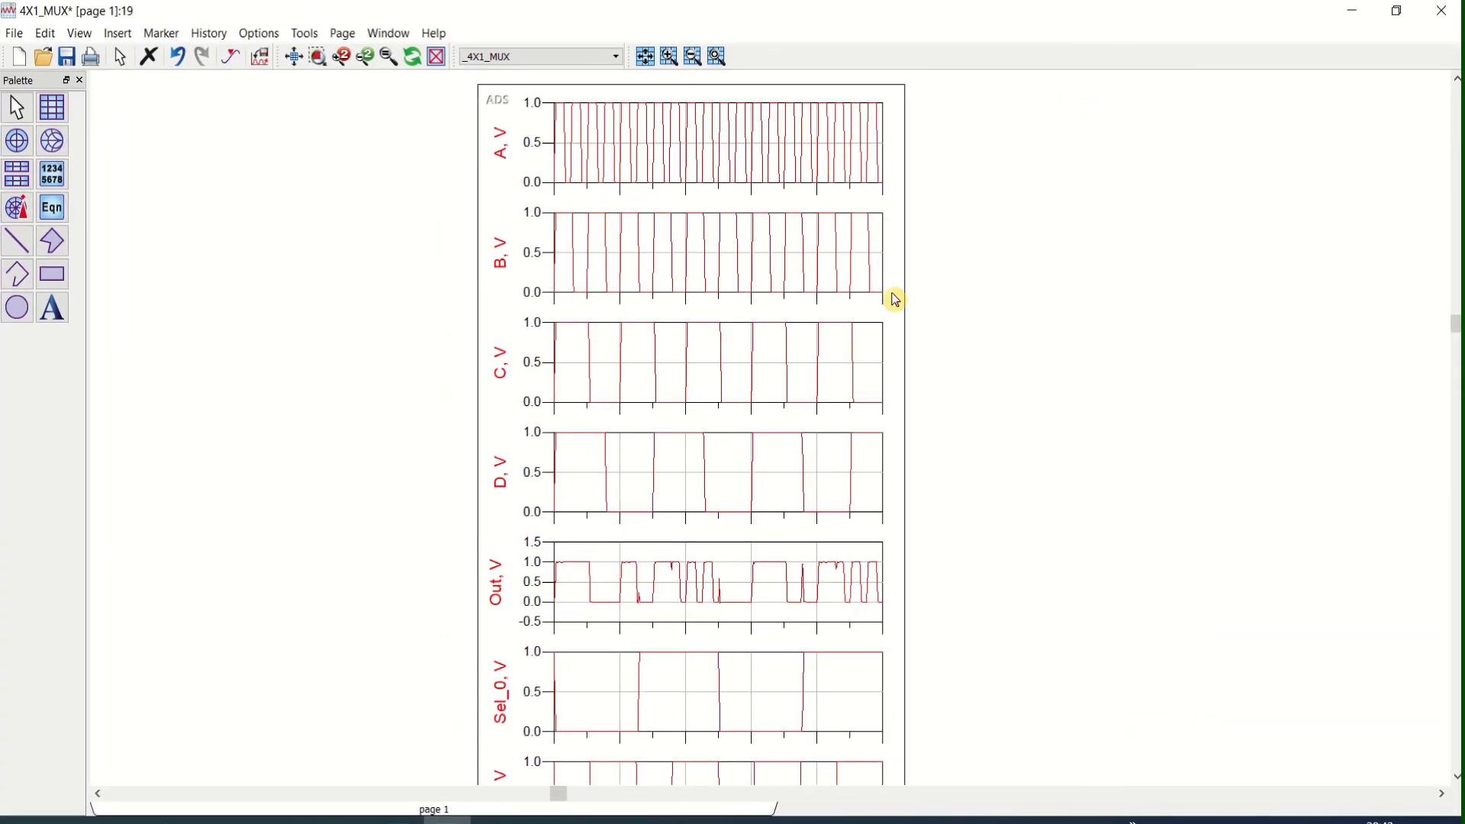
pyautogui.scroll(-2, 929, 392)
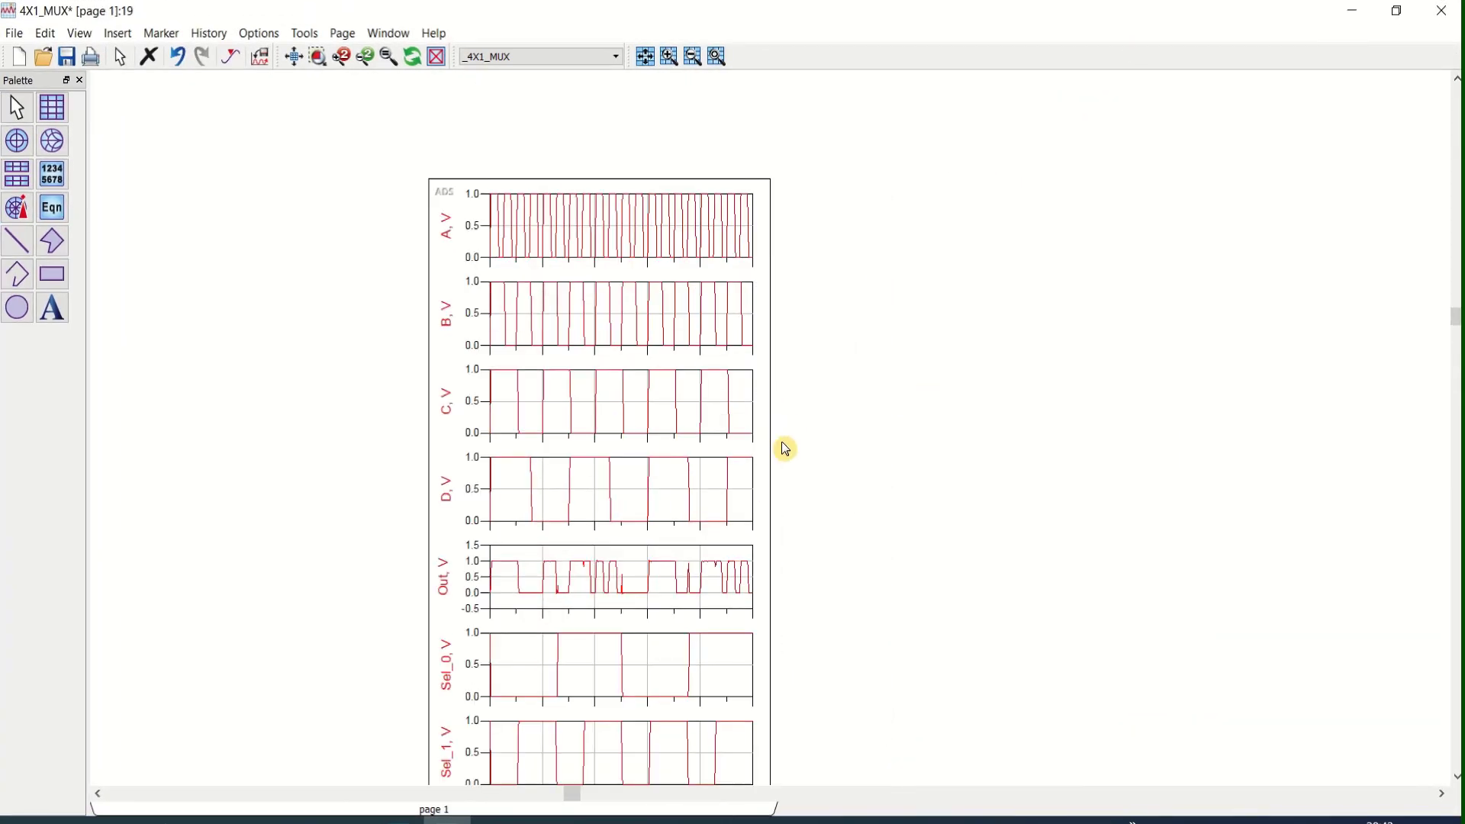
pyautogui.click(744, 669)
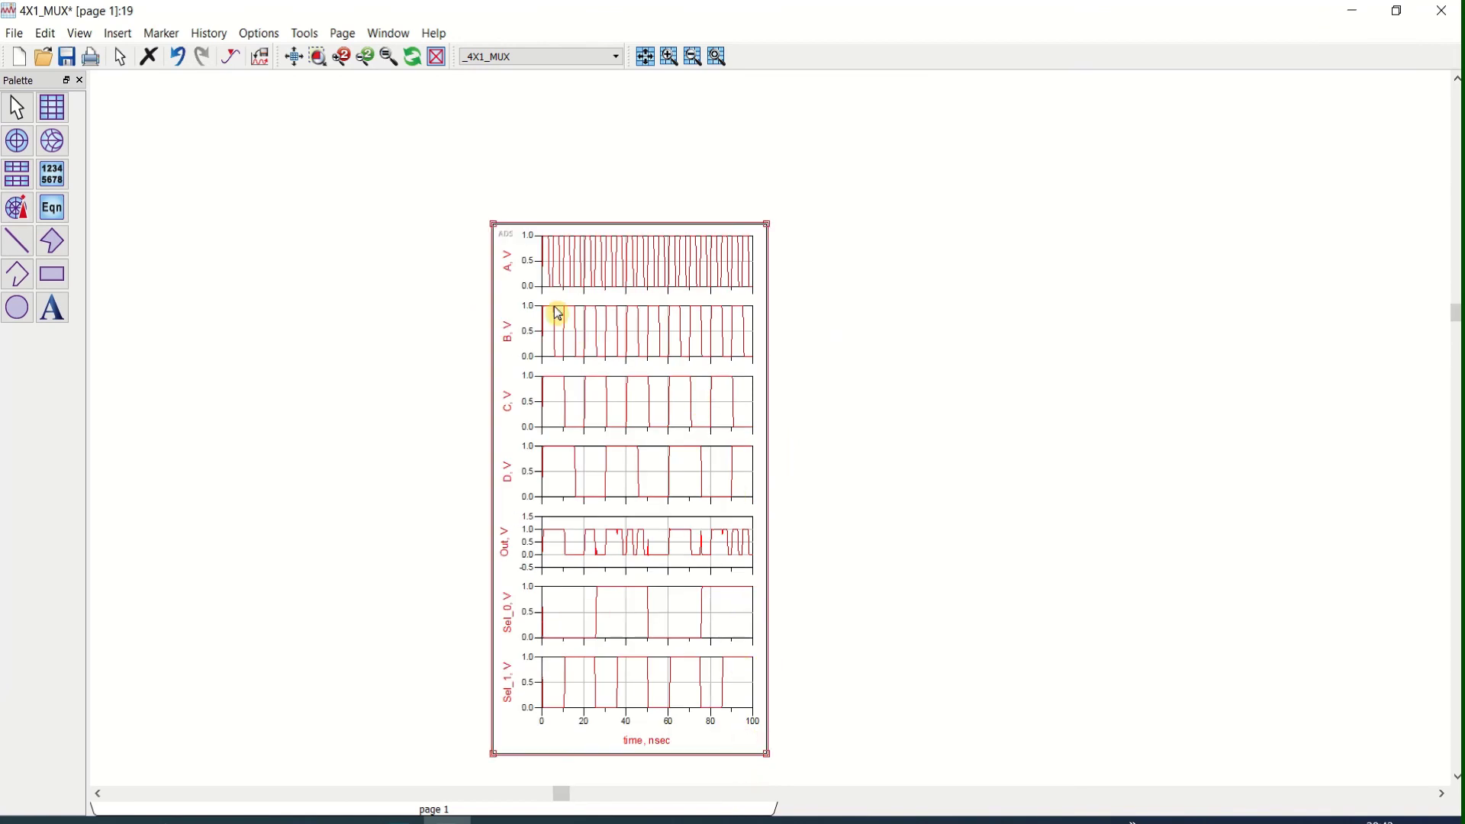
pyautogui.scroll(-2, 503, 298)
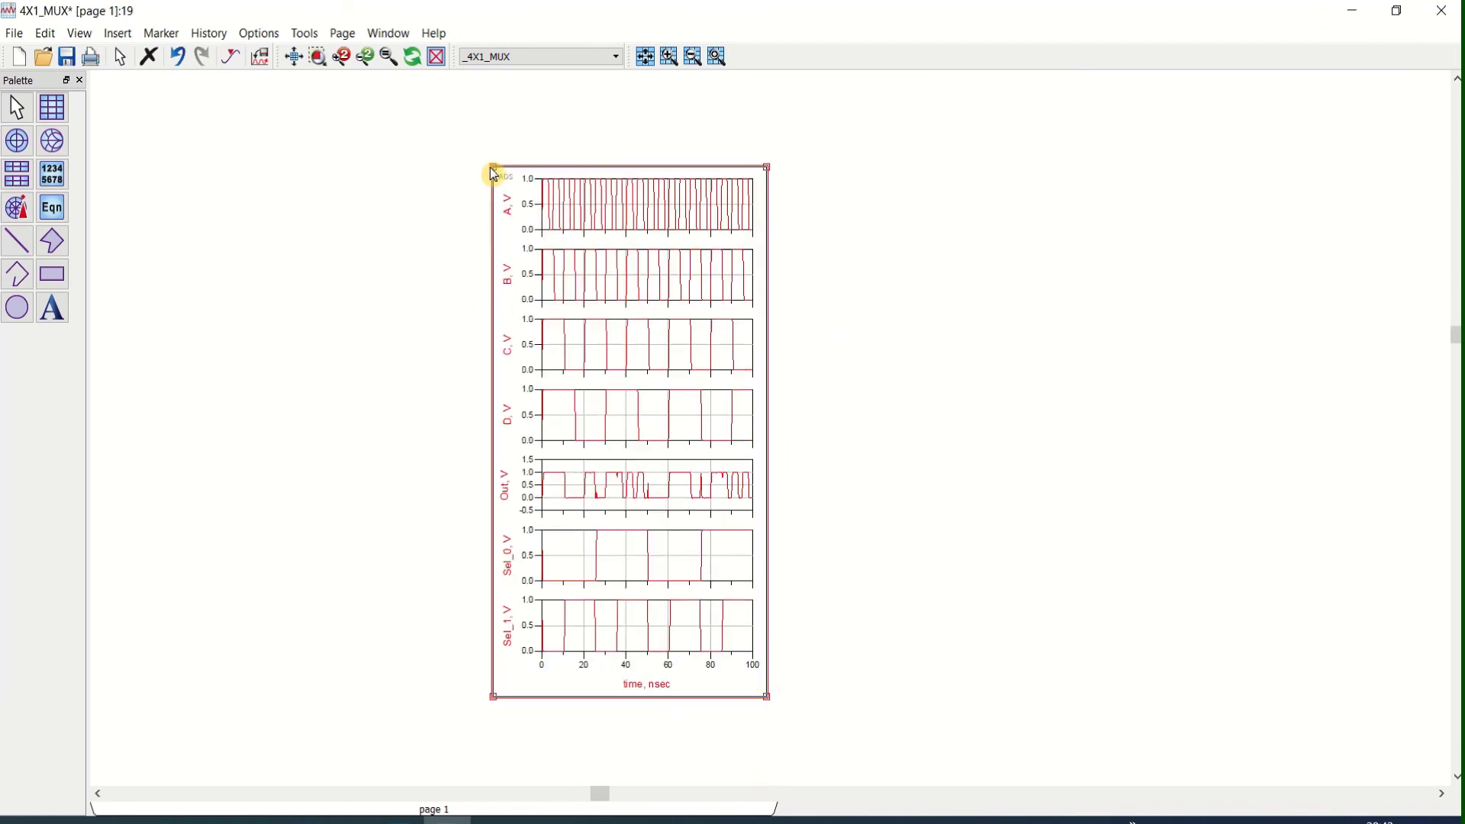
pyautogui.moveTo(495, 170); pyautogui.dragTo(227, 167)
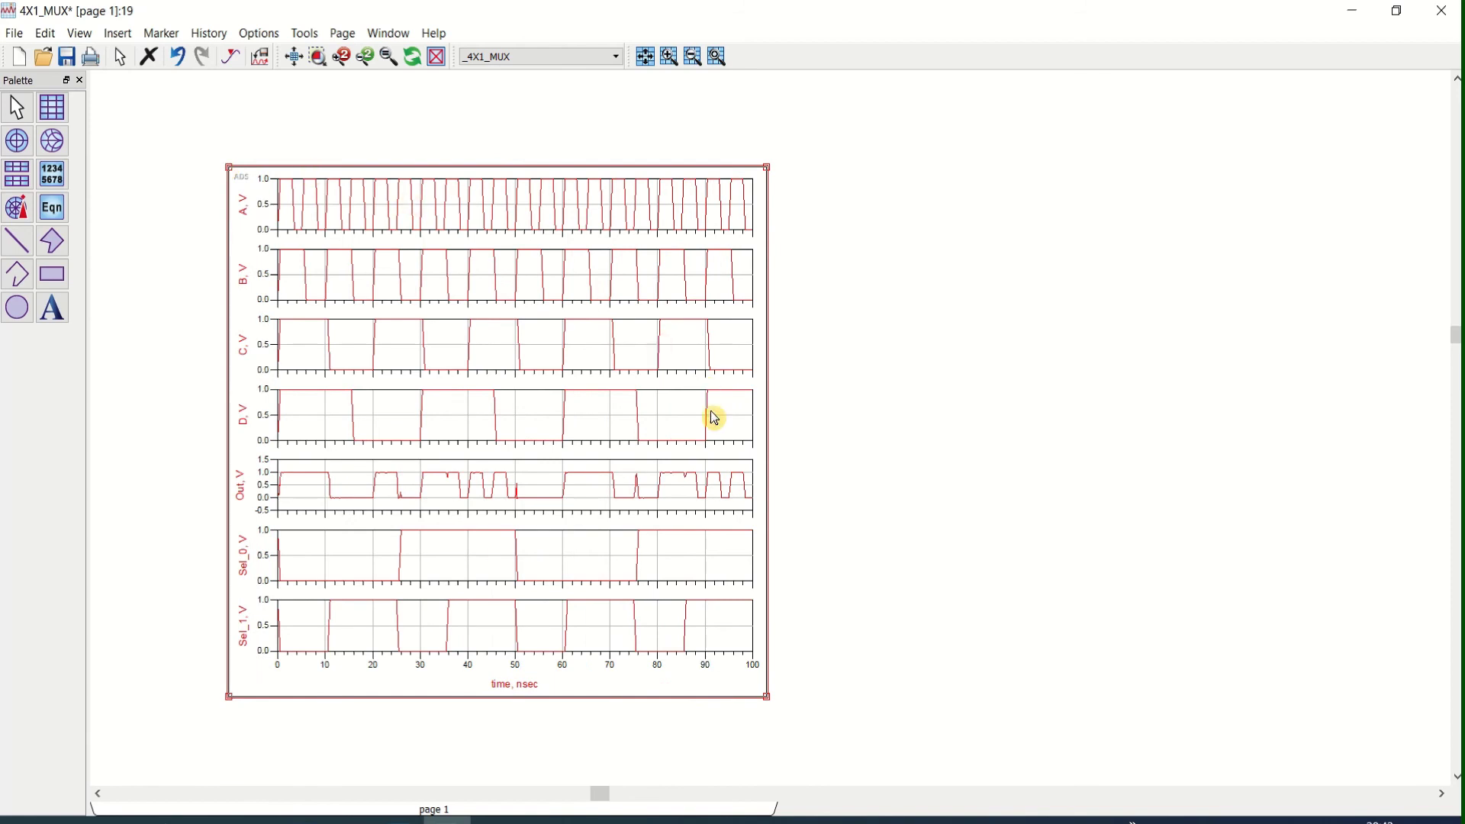
pyautogui.moveTo(713, 416); pyautogui.dragTo(805, 379)
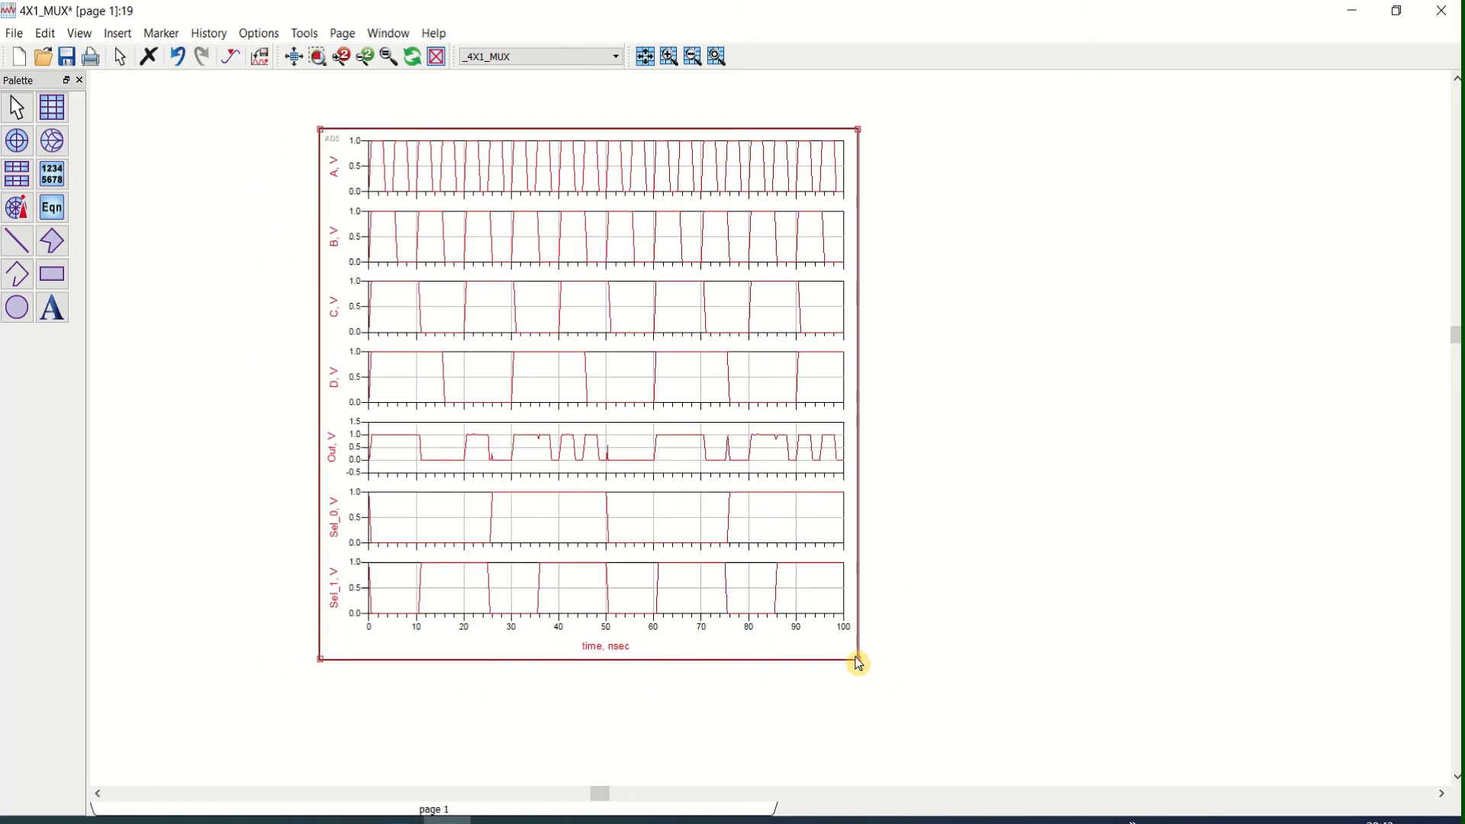
pyautogui.moveTo(860, 664); pyautogui.dragTo(1152, 728)
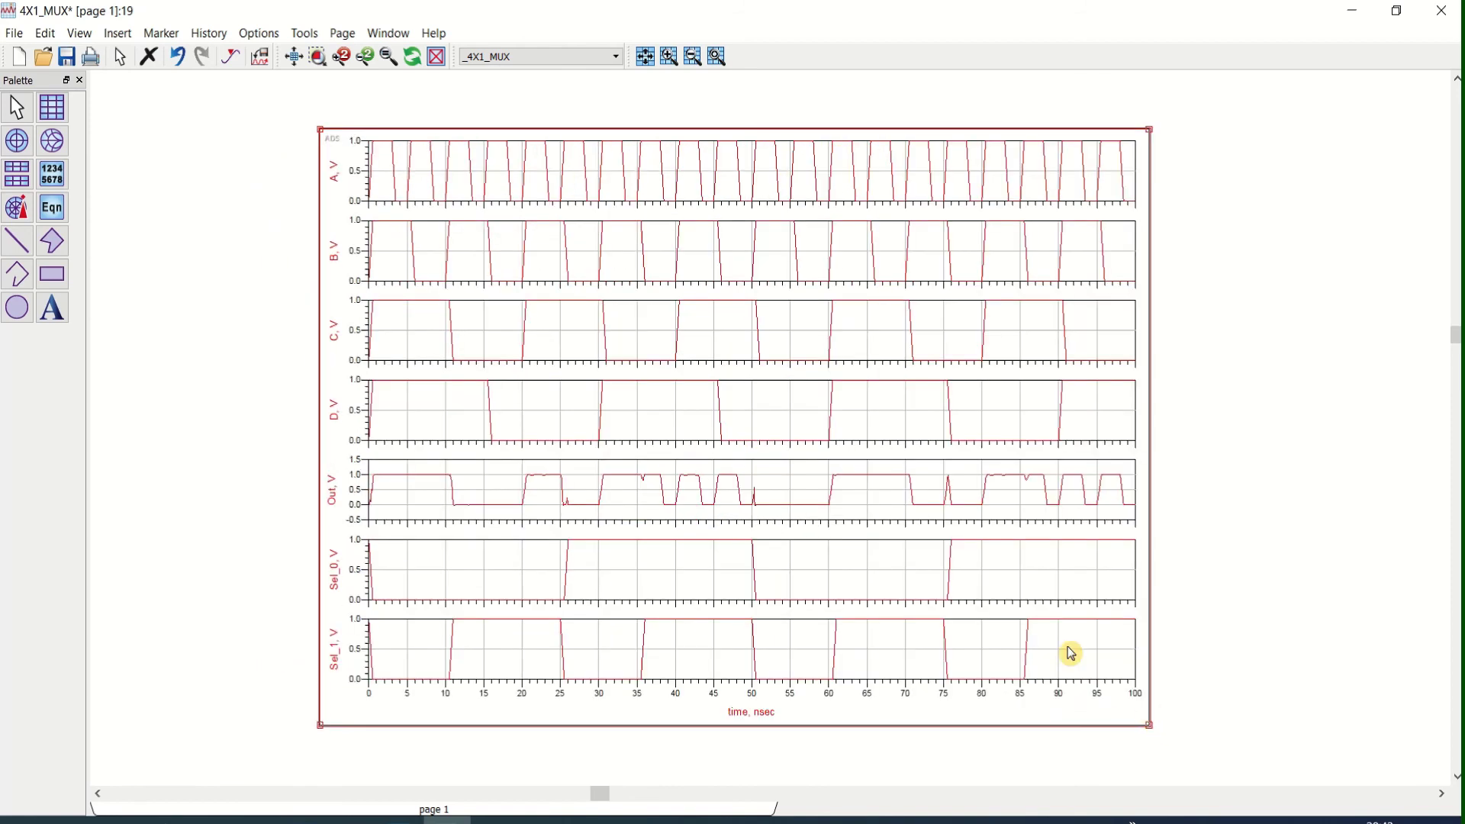
pyautogui.click(294, 55)
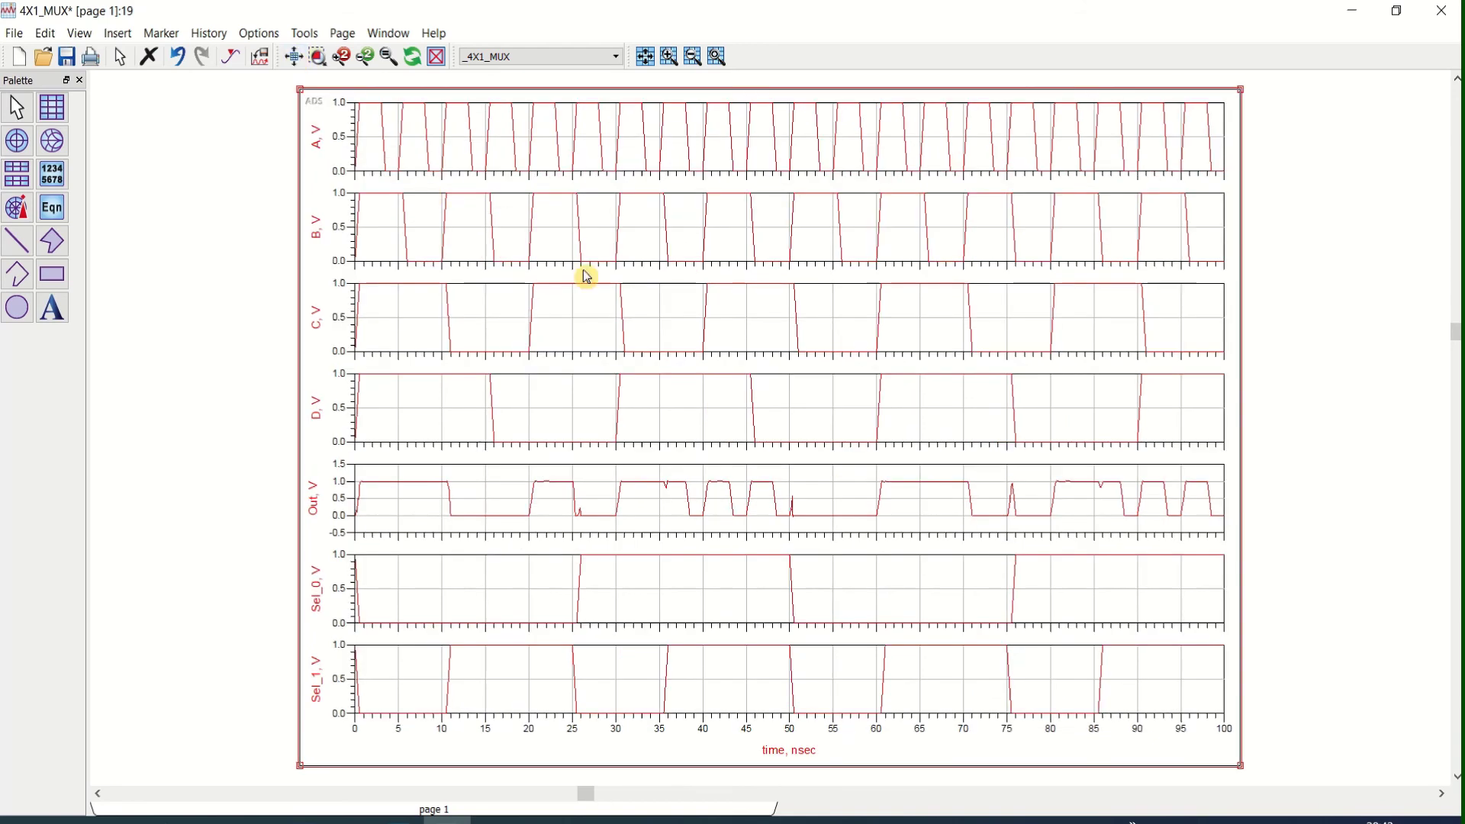
# Increase the line thickness of trace A in the stacked plot.
pyautogui.doubleClick(385, 136)
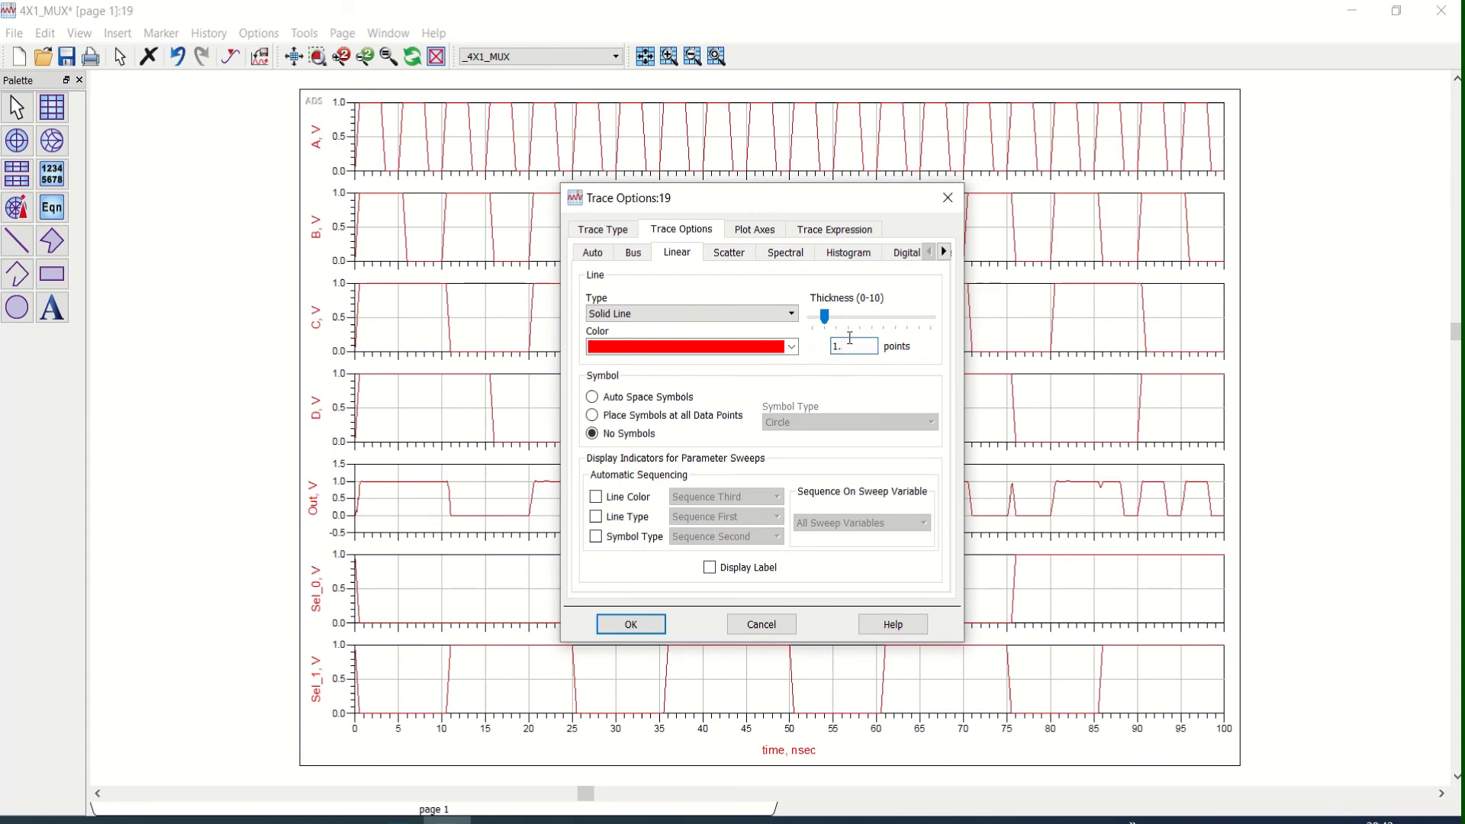
pyautogui.click(631, 624)
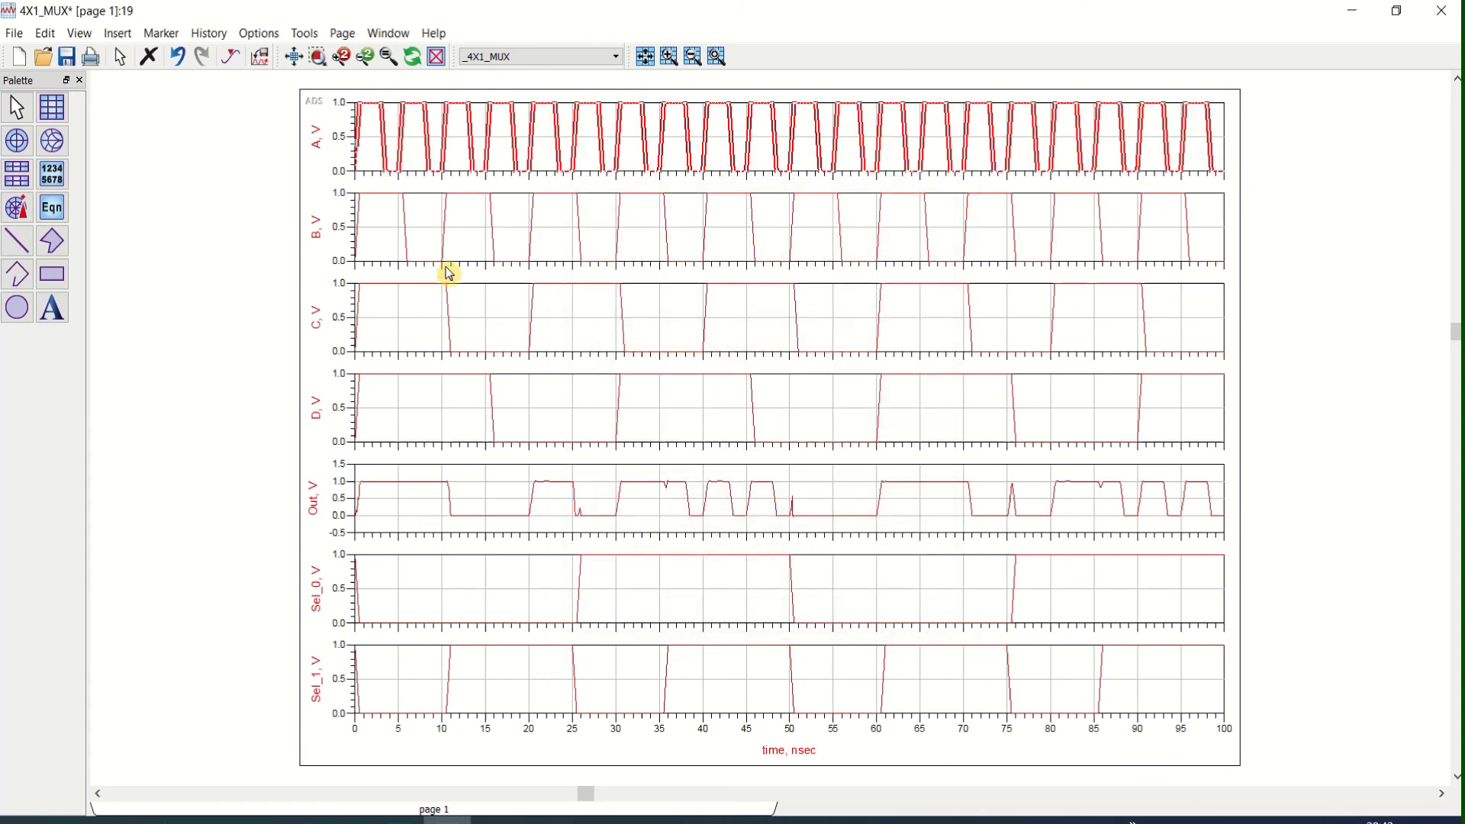
# Change trace B in the stacked plot to a thicker blue line.
pyautogui.doubleClick(405, 236)
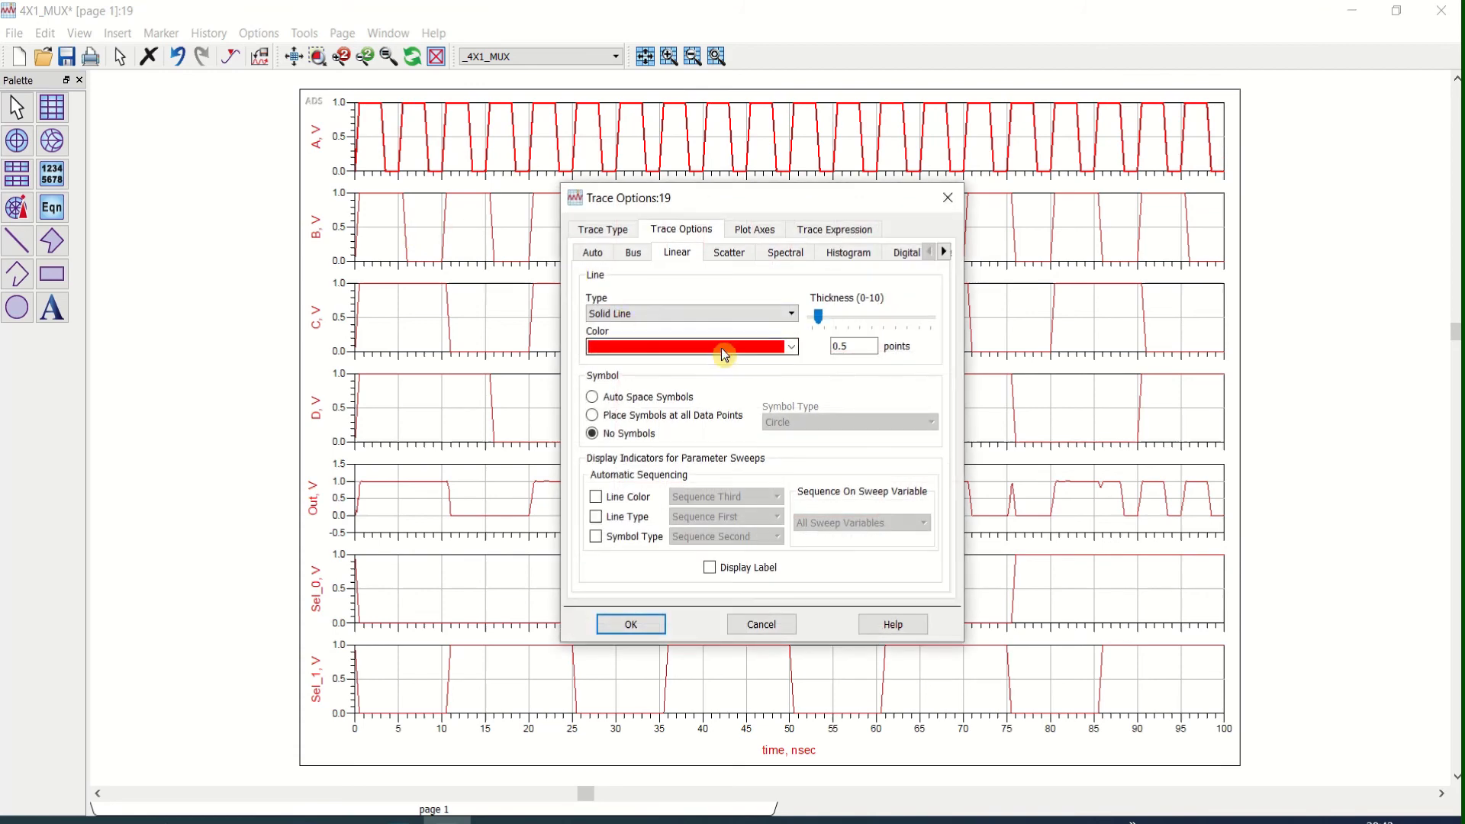
pyautogui.click(792, 347)
pyautogui.click(681, 369)
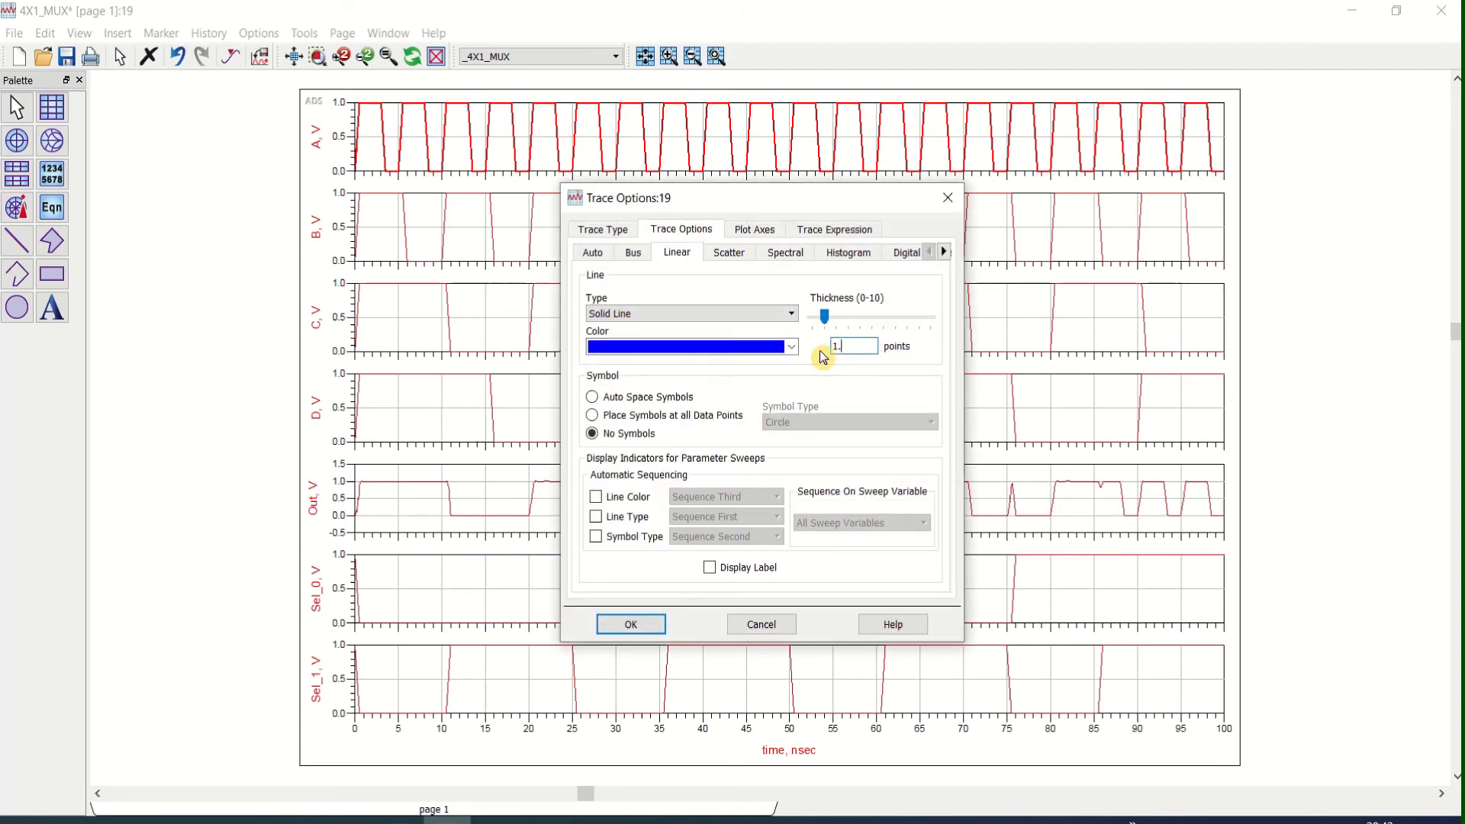
pyautogui.click(641, 626)
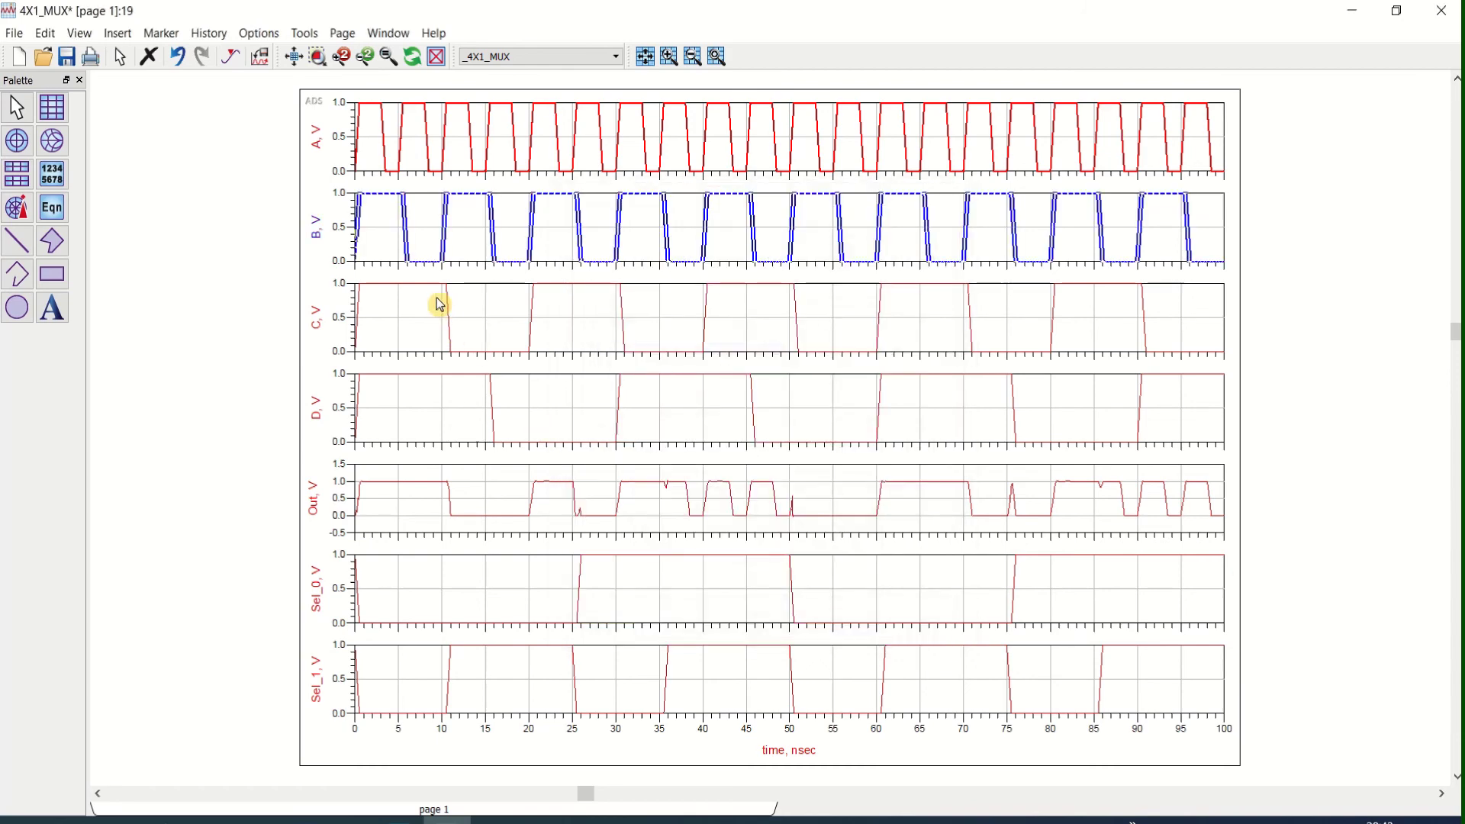
# Change trace C in the stacked plot to a thicker green line.
pyautogui.doubleClick(319, 329)
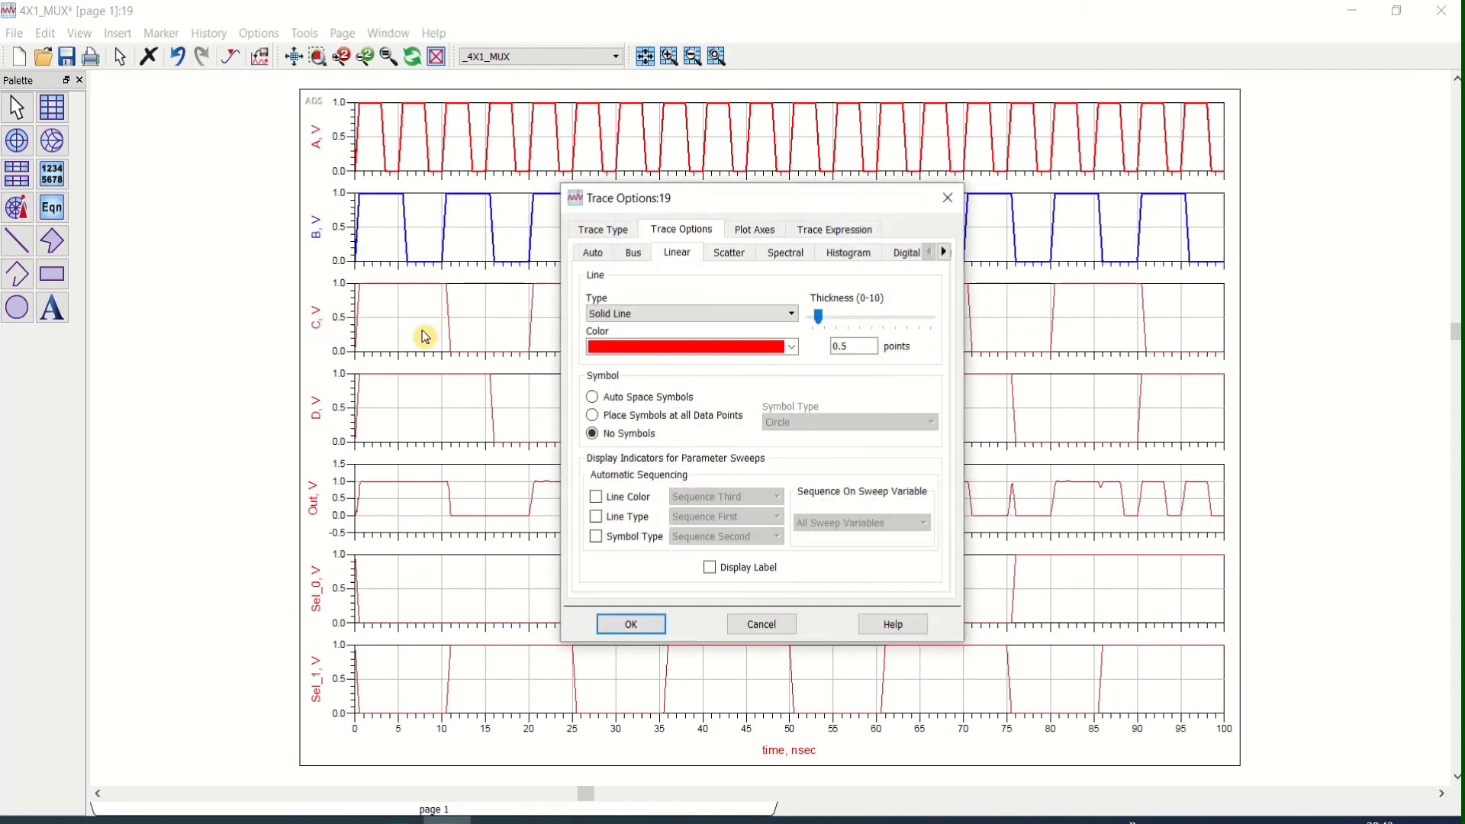
pyautogui.click(792, 347)
pyautogui.click(704, 402)
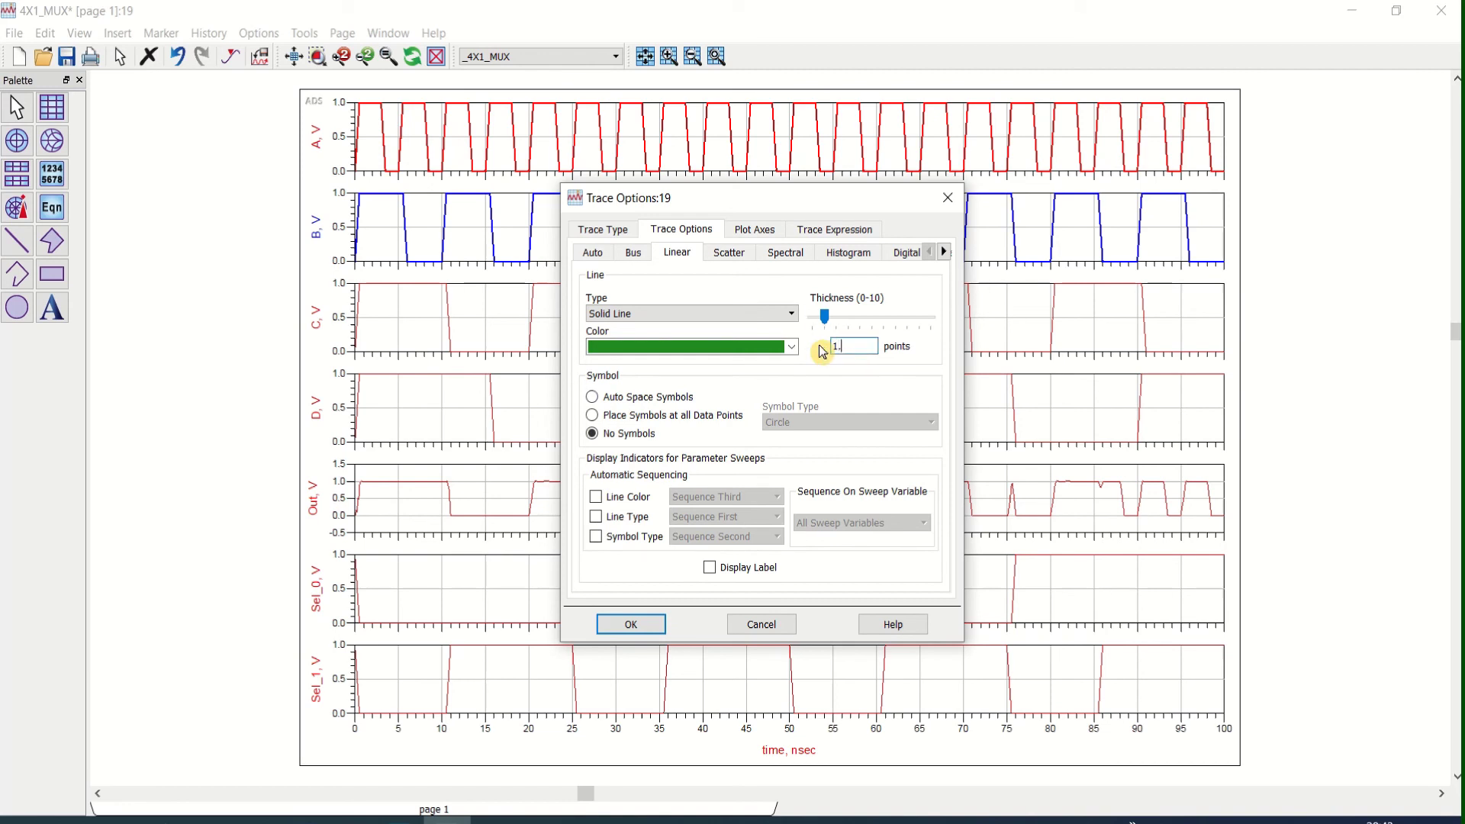
pyautogui.click(630, 624)
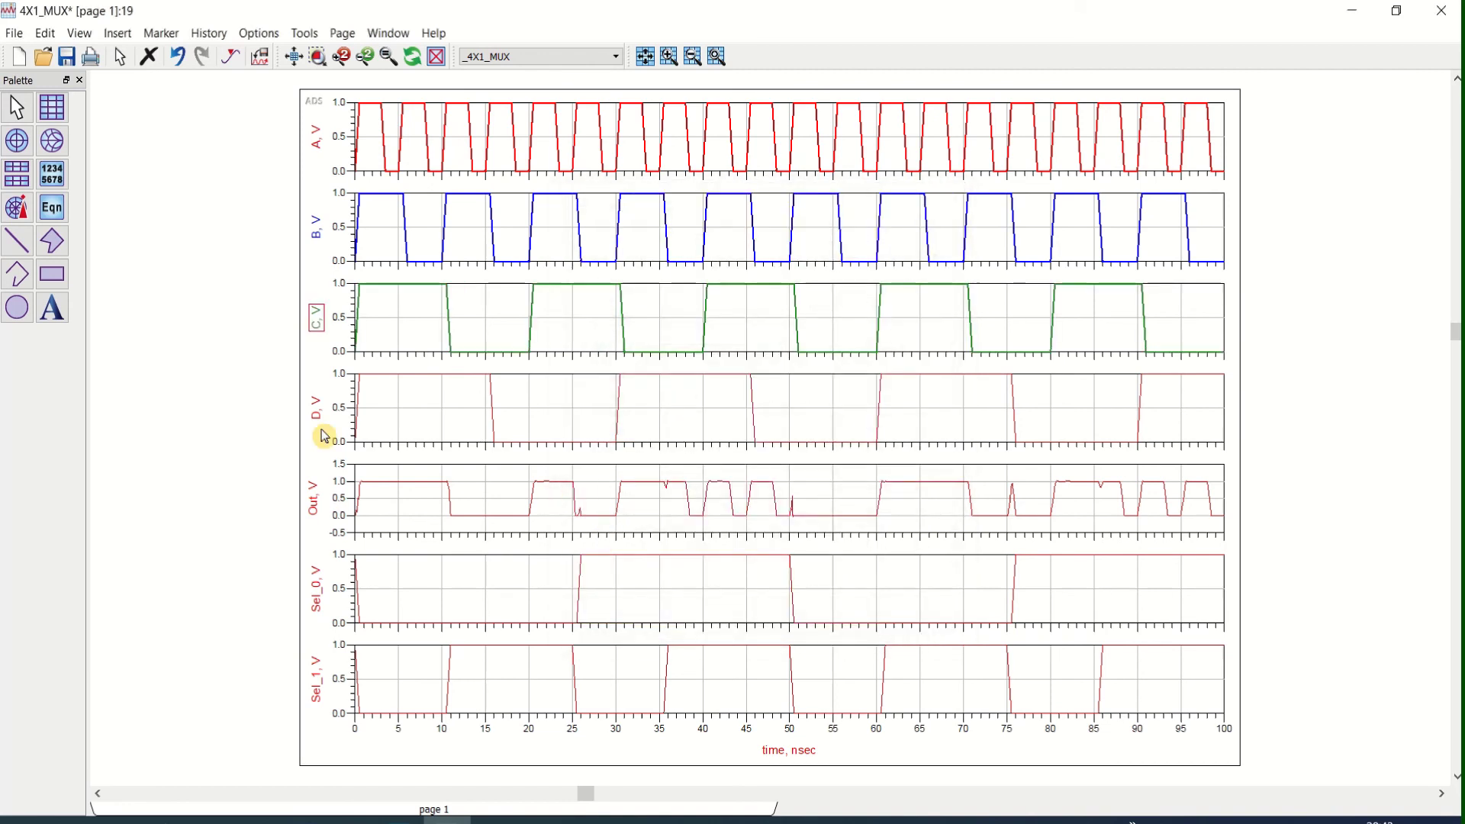
# Change trace D in the stacked plot to a light blue line with a thickness of 1.5 points.
pyautogui.doubleClick(497, 406)
pyautogui.click(794, 349)
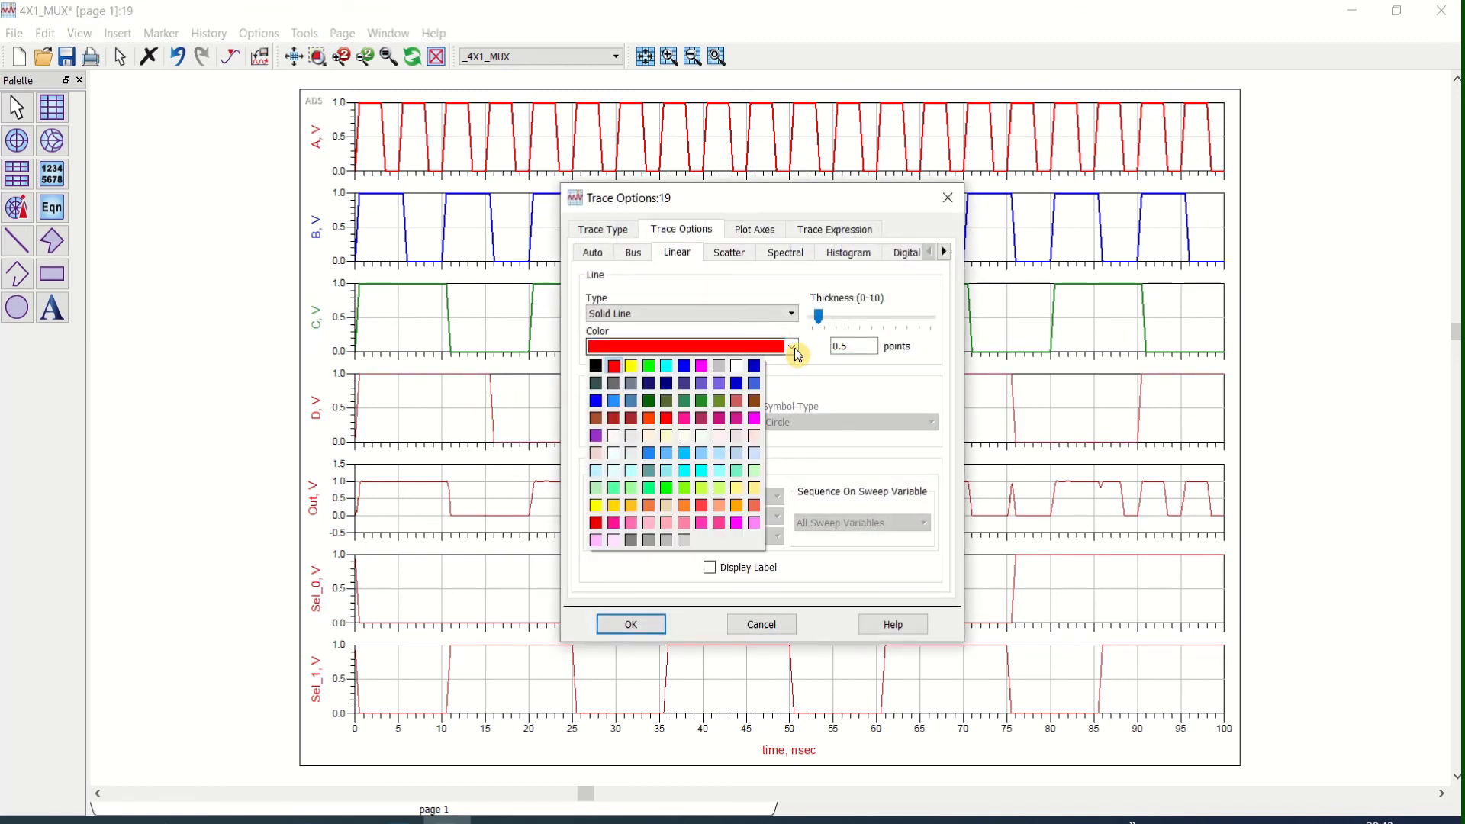
pyautogui.click(611, 406)
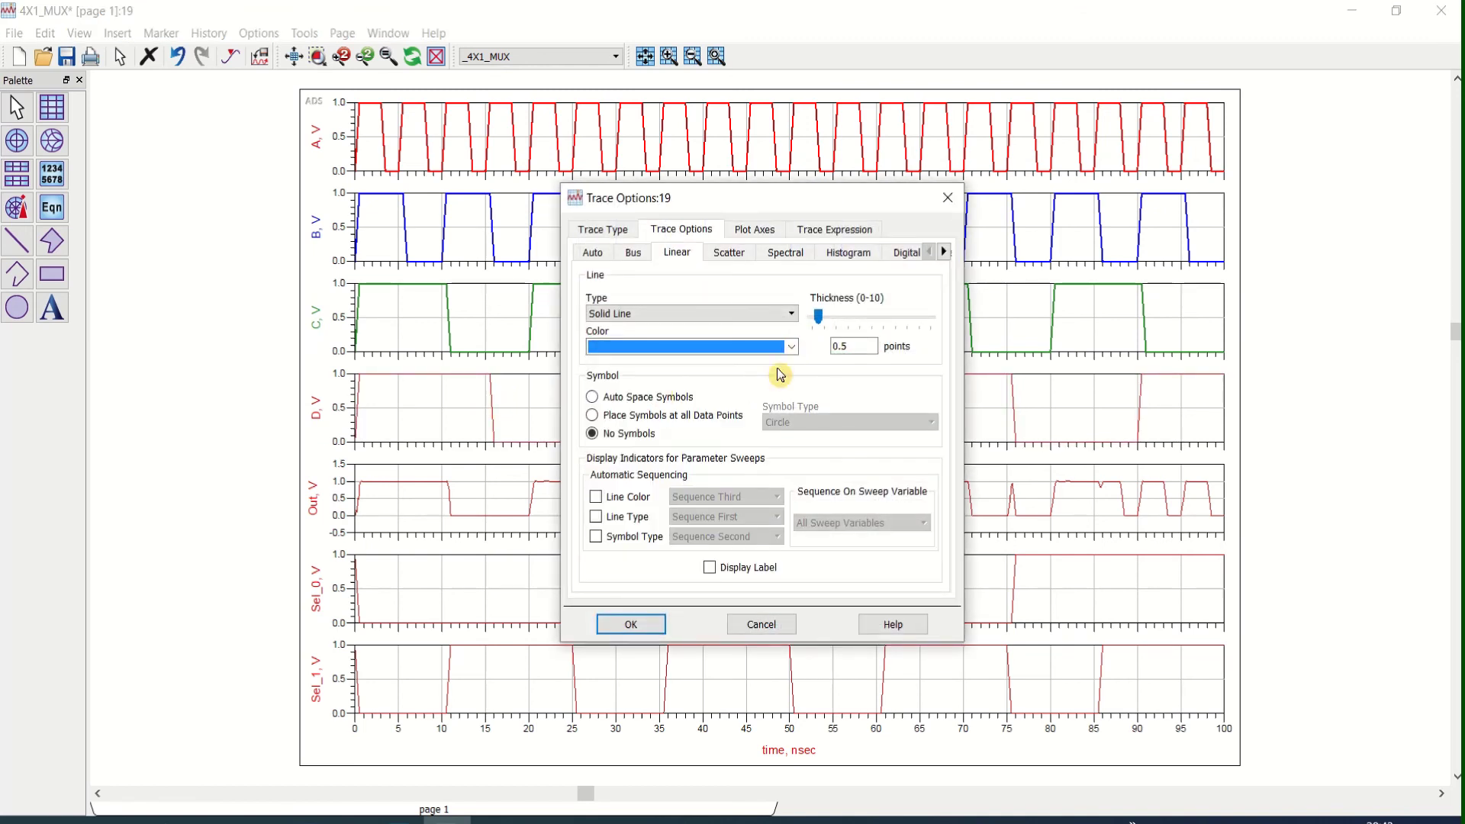
pyautogui.write('1')
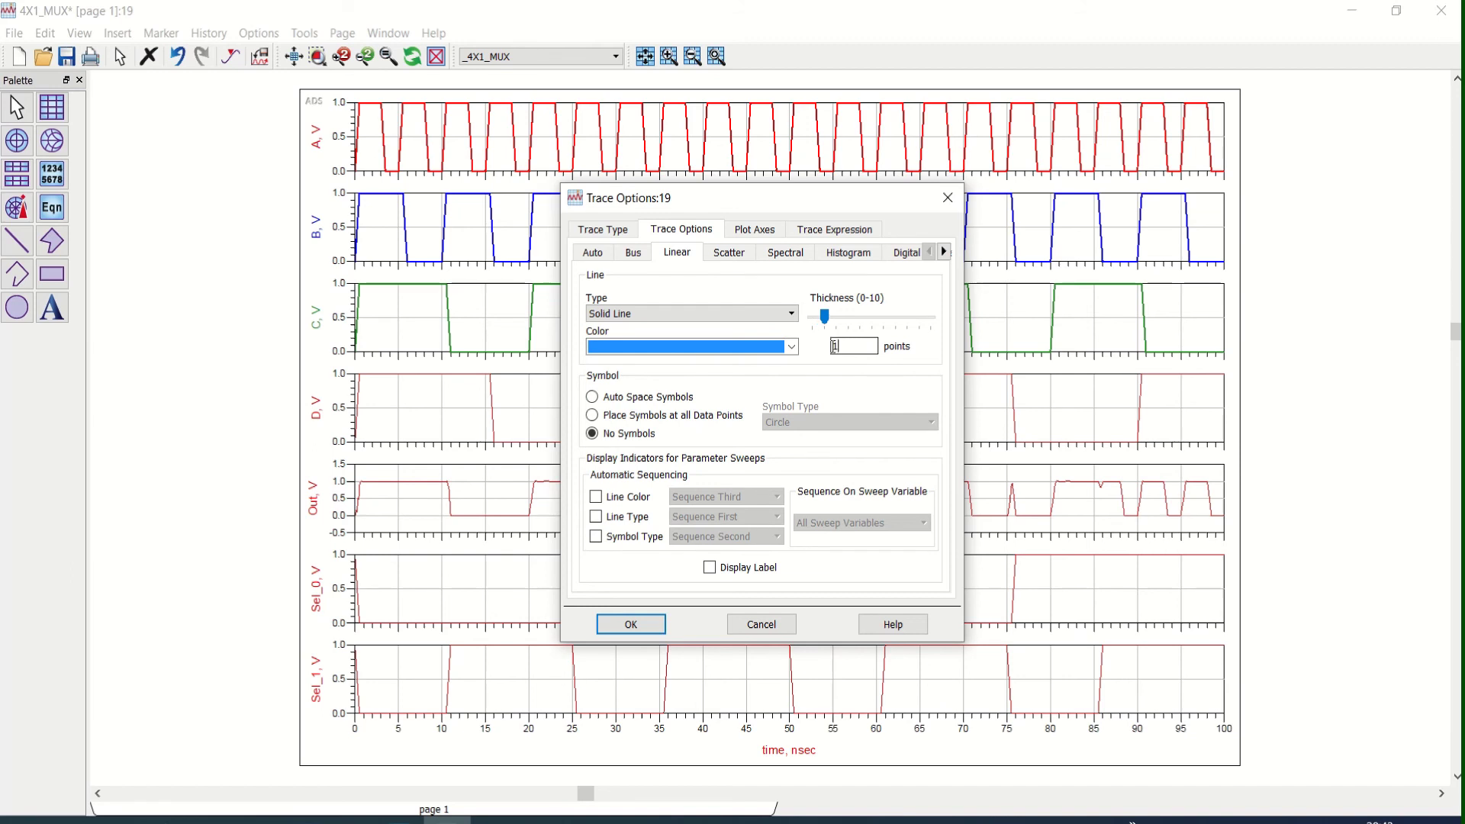
pyautogui.write('.5')
pyautogui.click(631, 625)
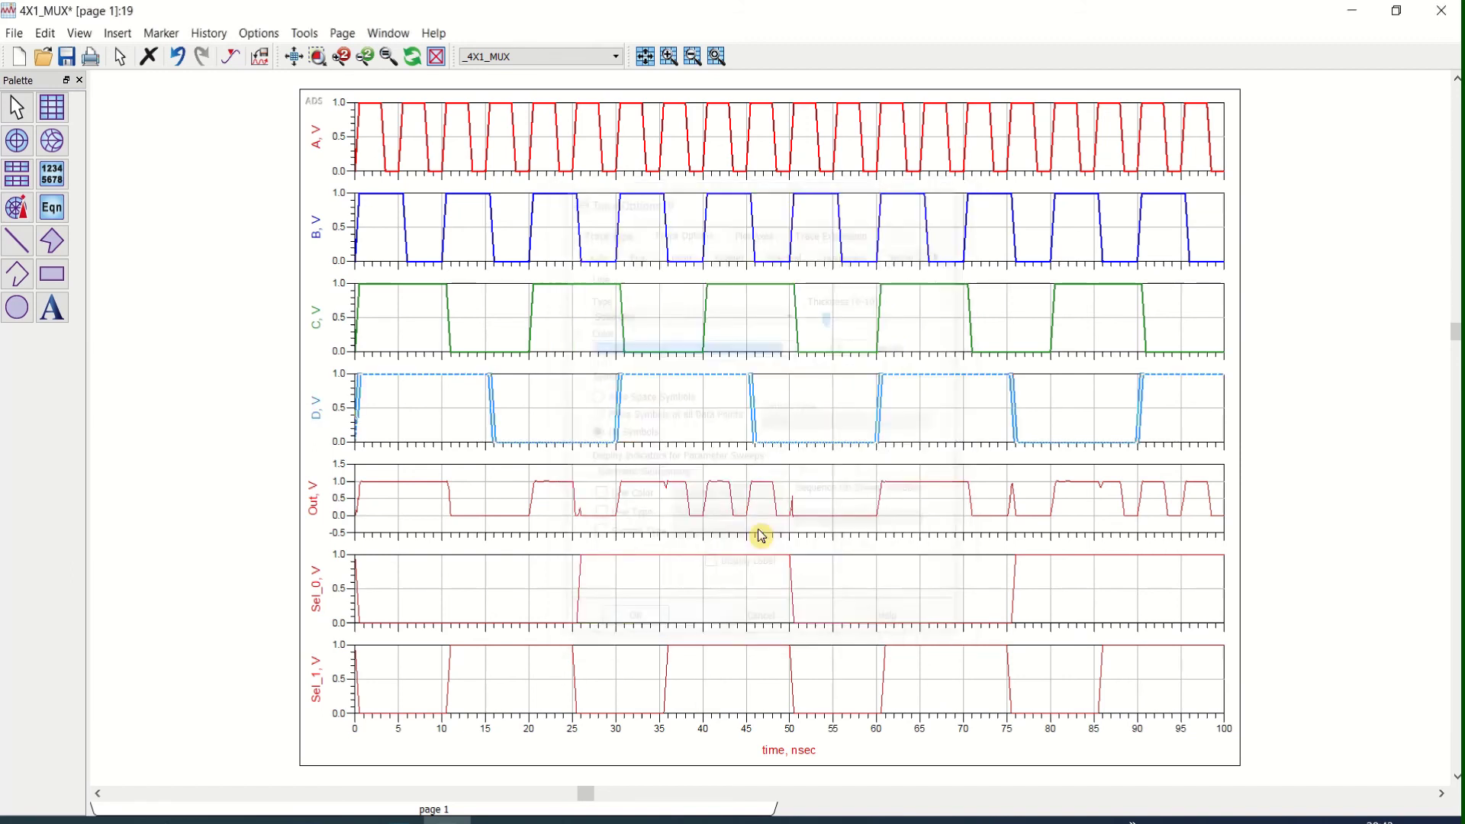
# Set the Out trace to a line thickness of 1.6 points and colour it brown.
pyautogui.doubleClick(452, 508)
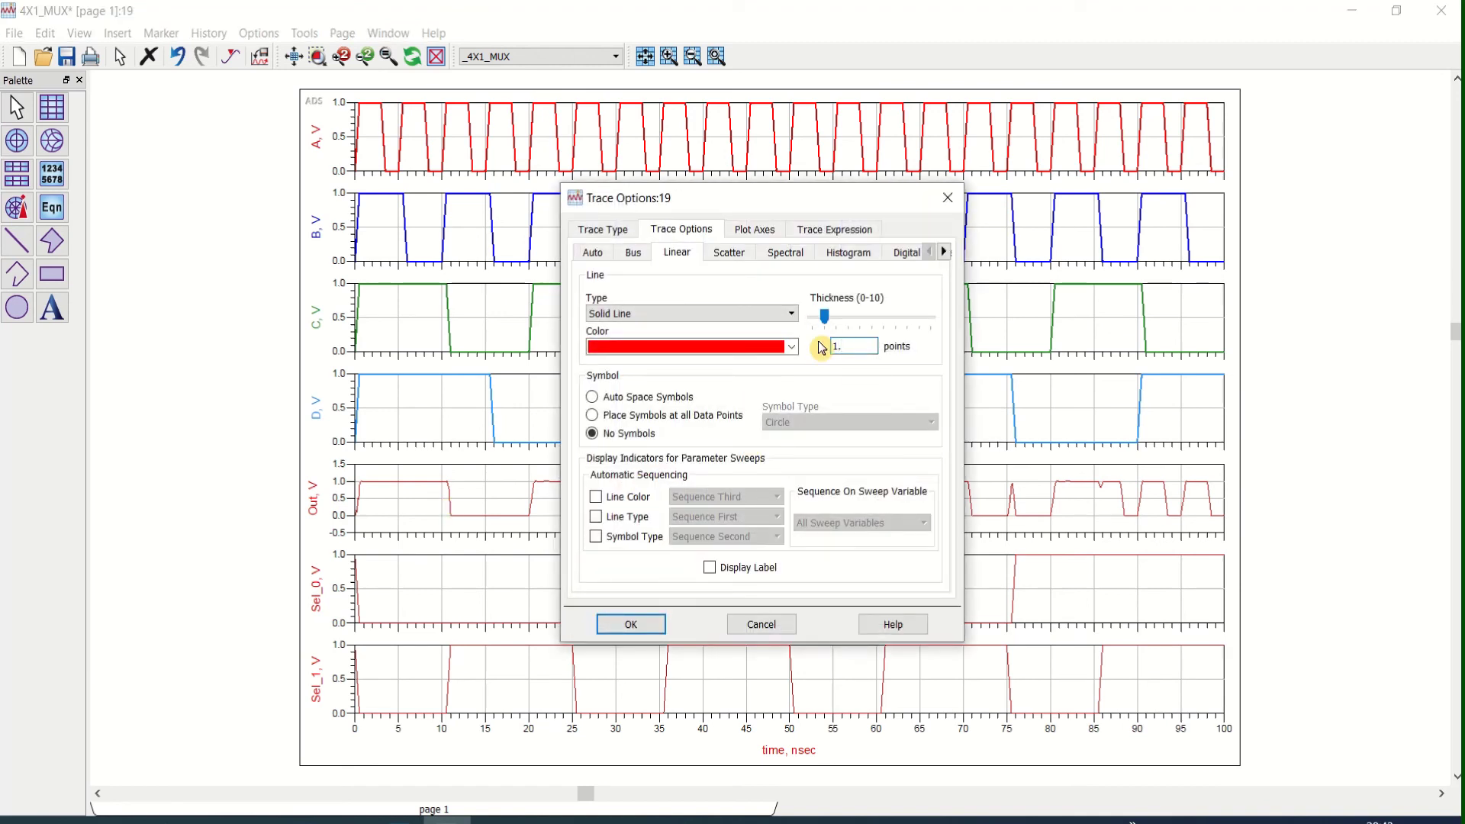
pyautogui.write('1.6')
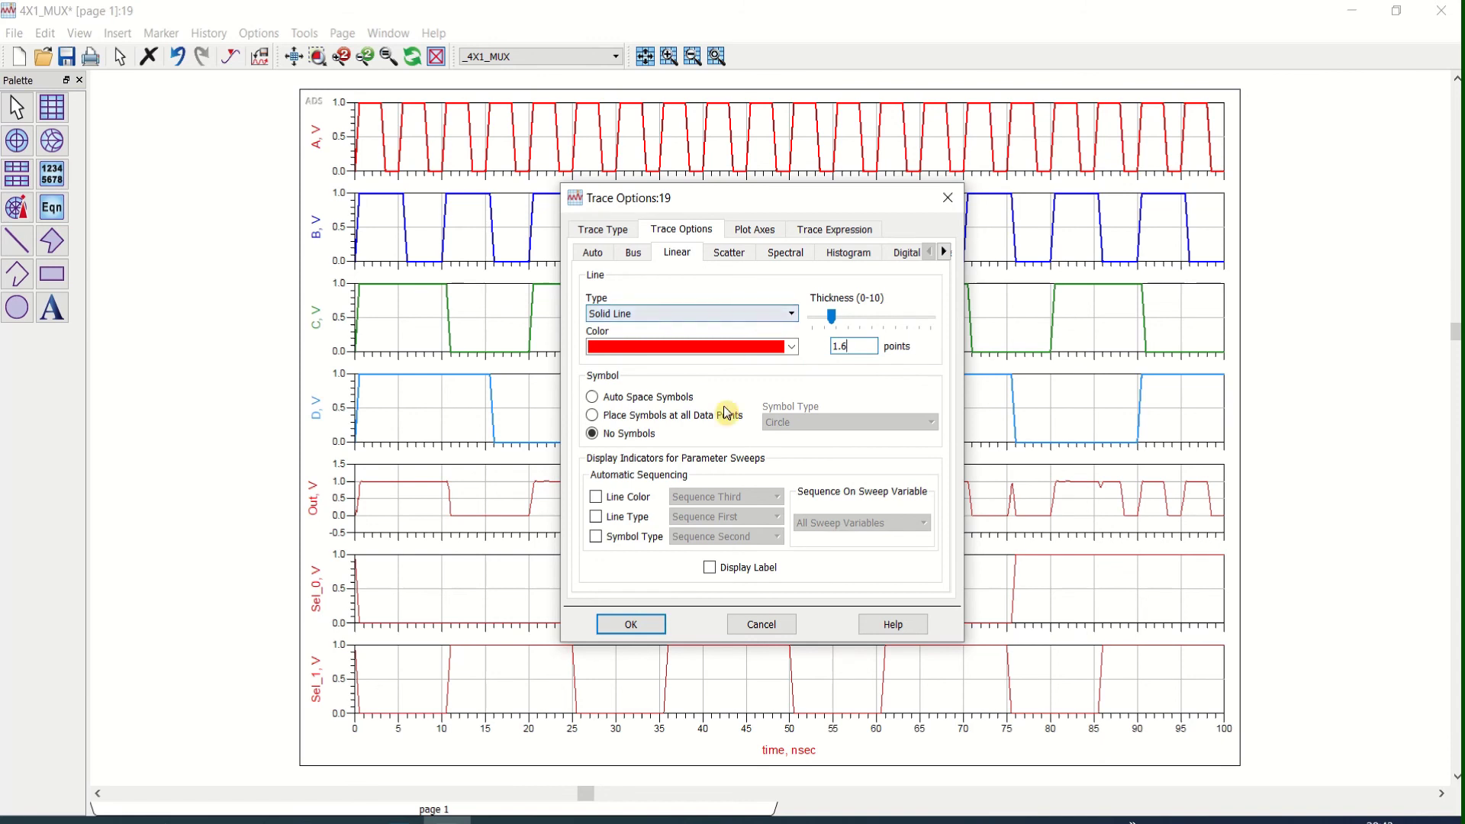
pyautogui.click(783, 352)
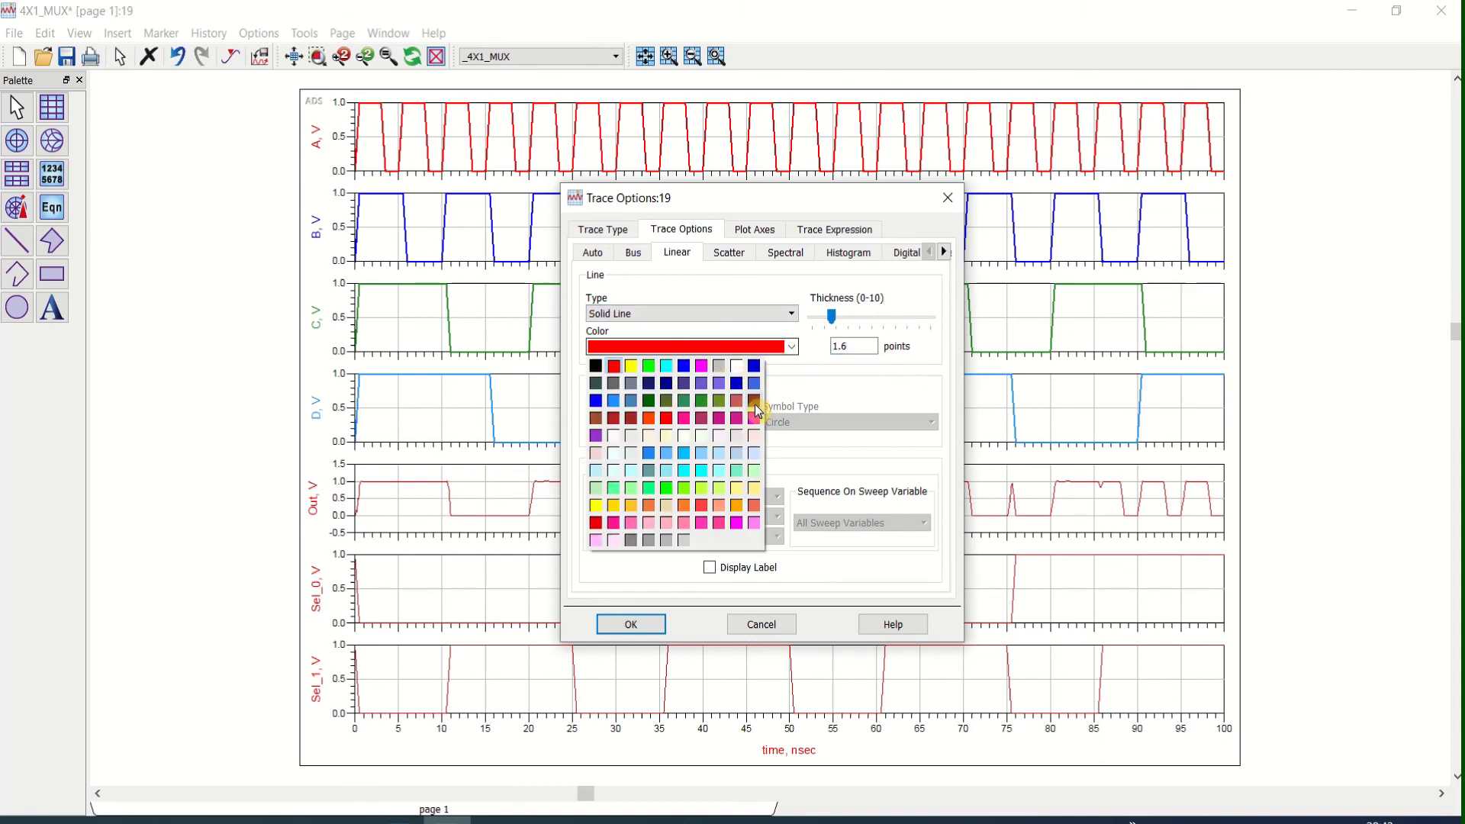
pyautogui.click(755, 404)
pyautogui.click(648, 626)
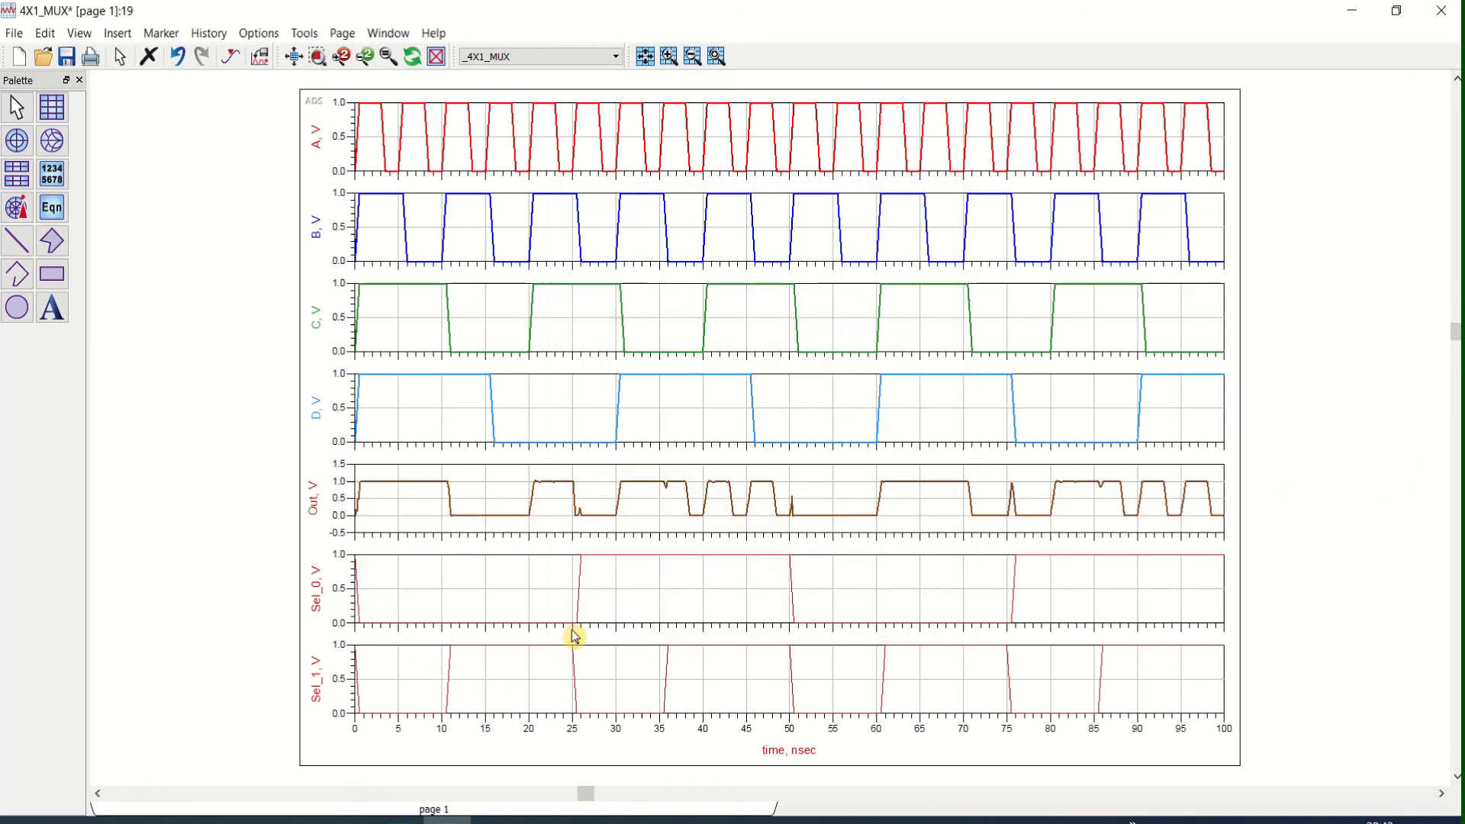
# Colour the Sel_0 trace magenta and set its line thickness to 1.5 points.
pyautogui.doubleClick(583, 592)
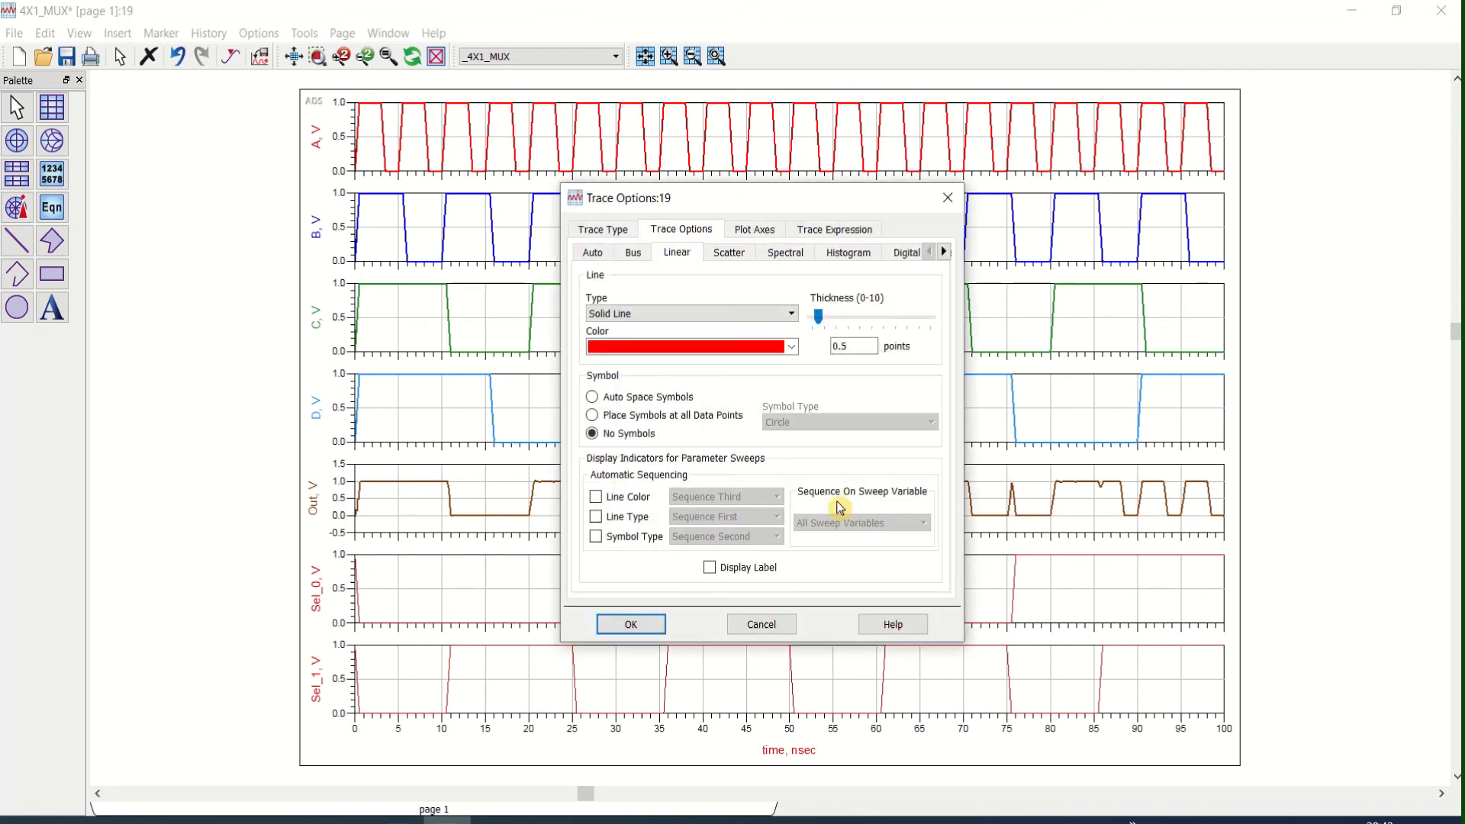
pyautogui.click(794, 348)
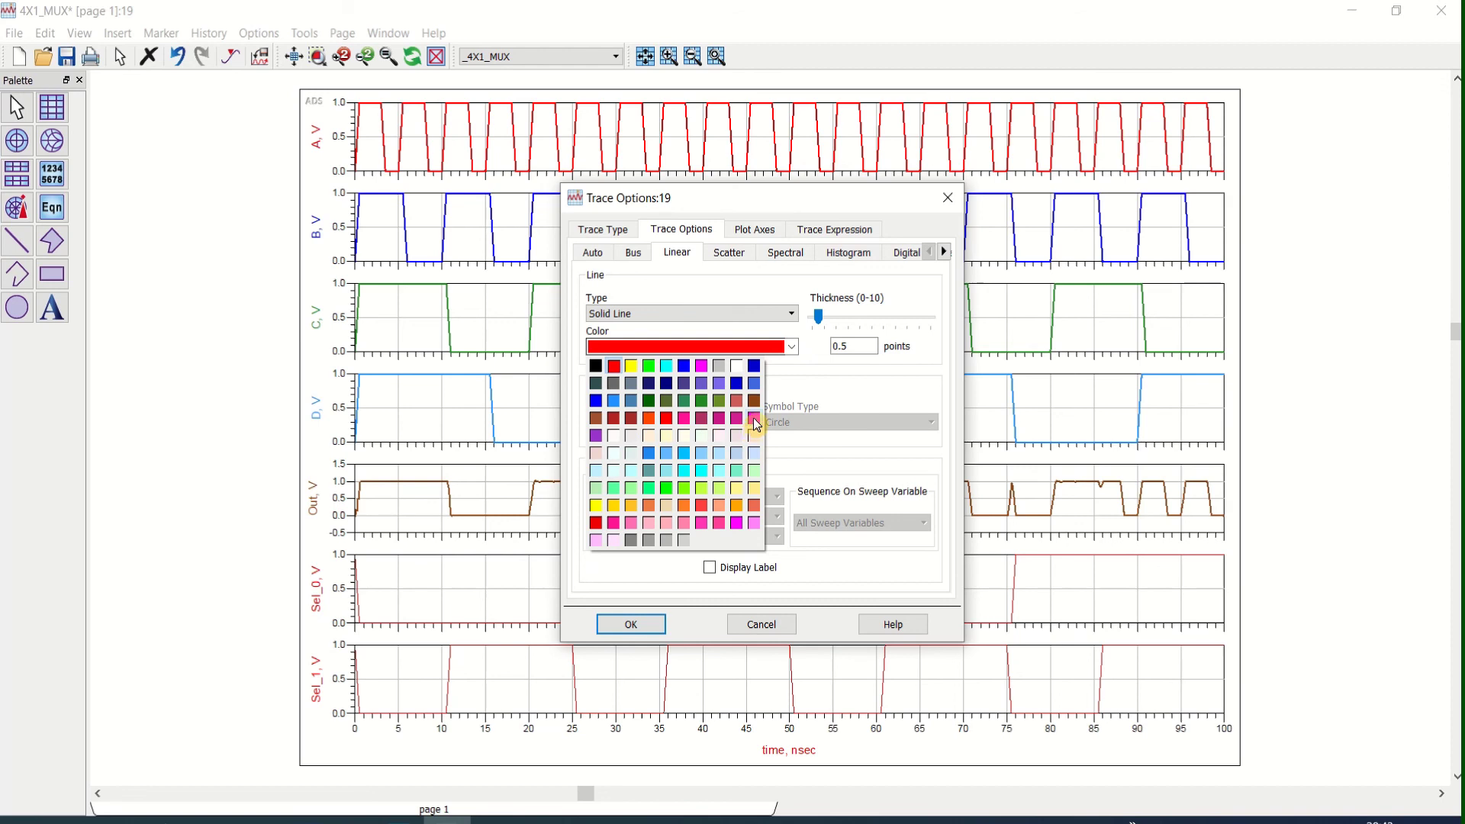
pyautogui.click(754, 419)
pyautogui.press('Tab')
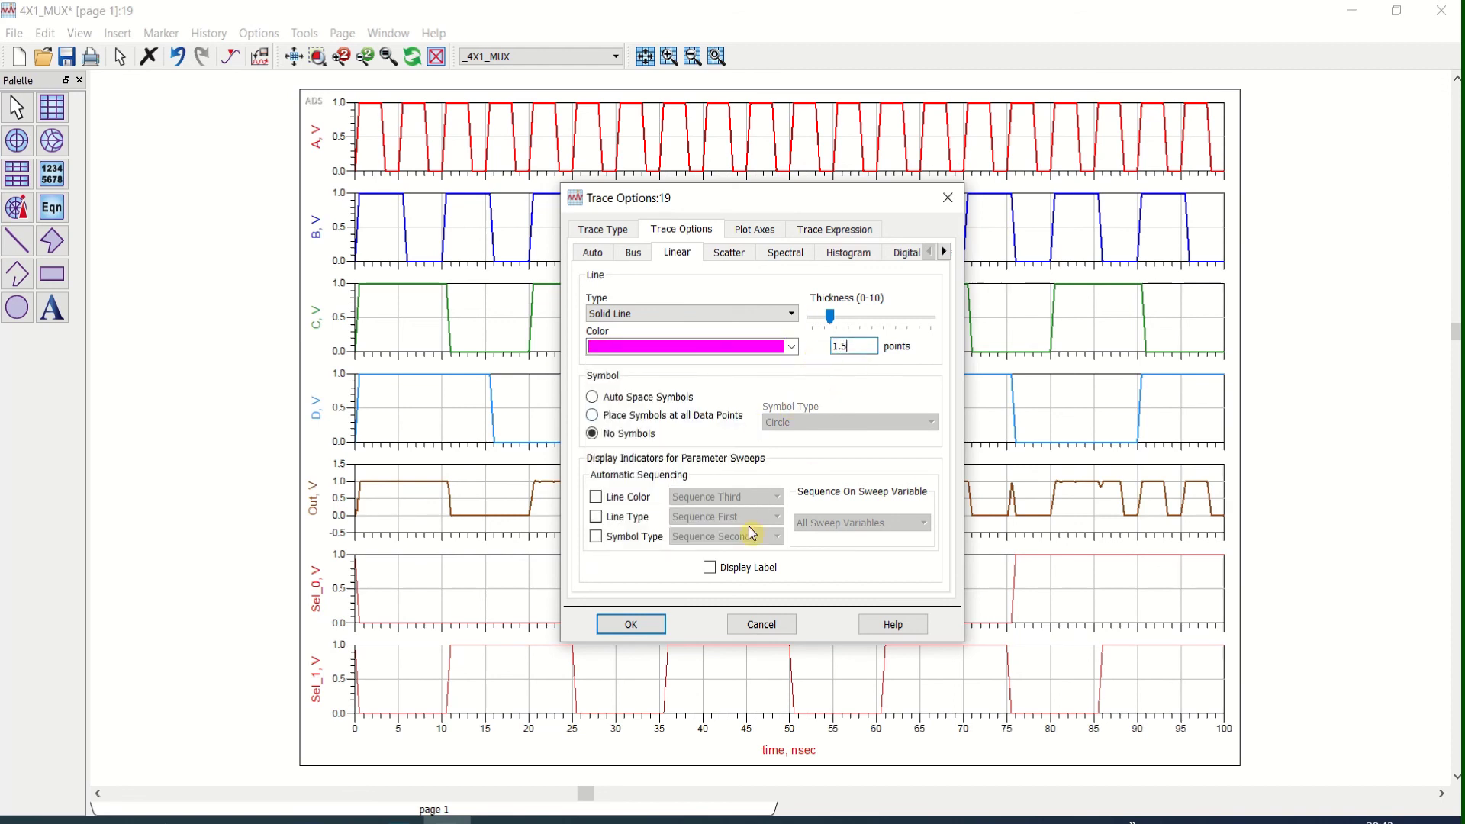
pyautogui.click(631, 624)
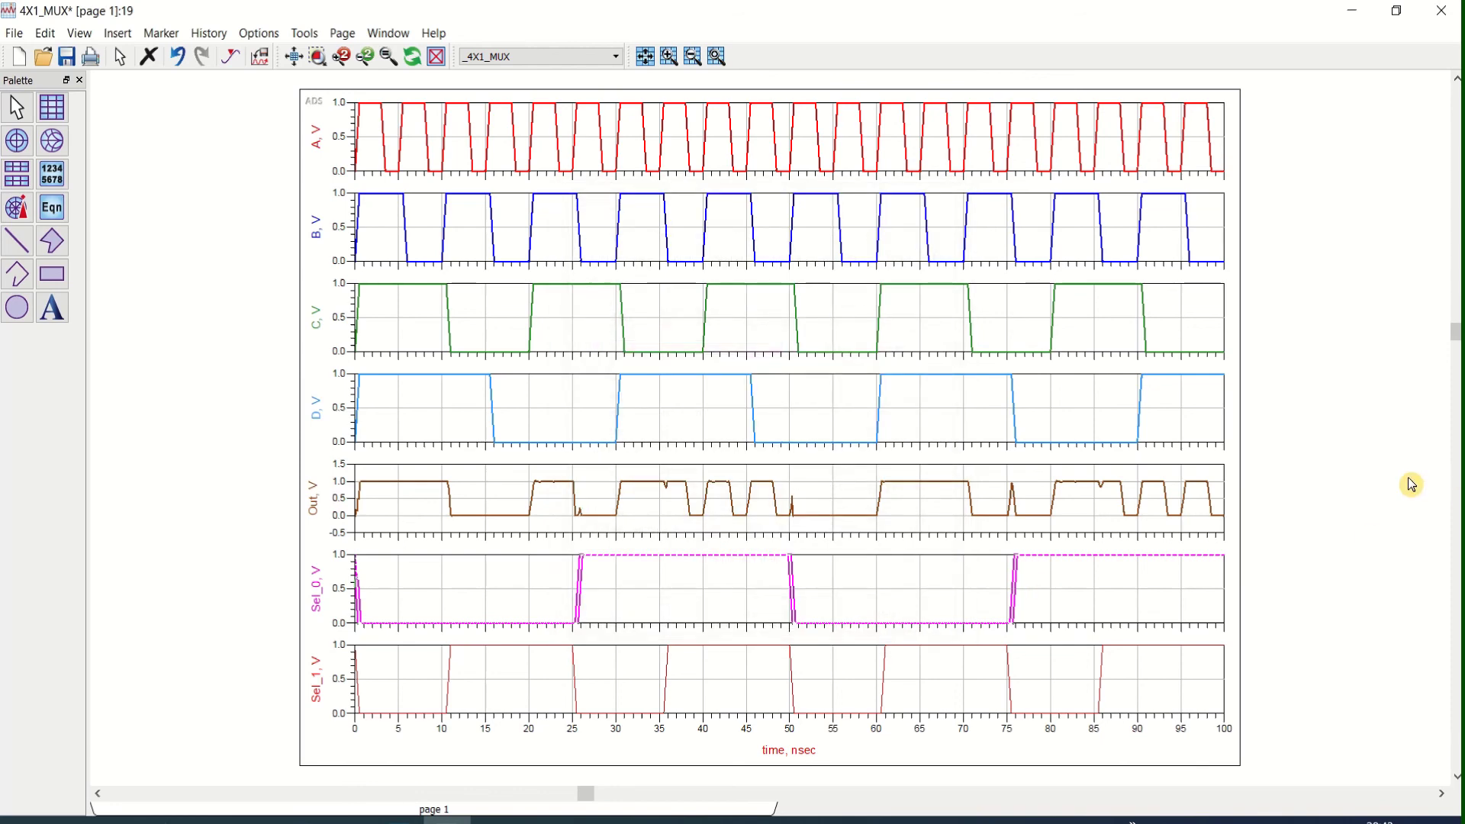
# Set the Sel_1 trace to a line thickness of 1.5 points and colour it purple.
pyautogui.doubleClick(885, 677)
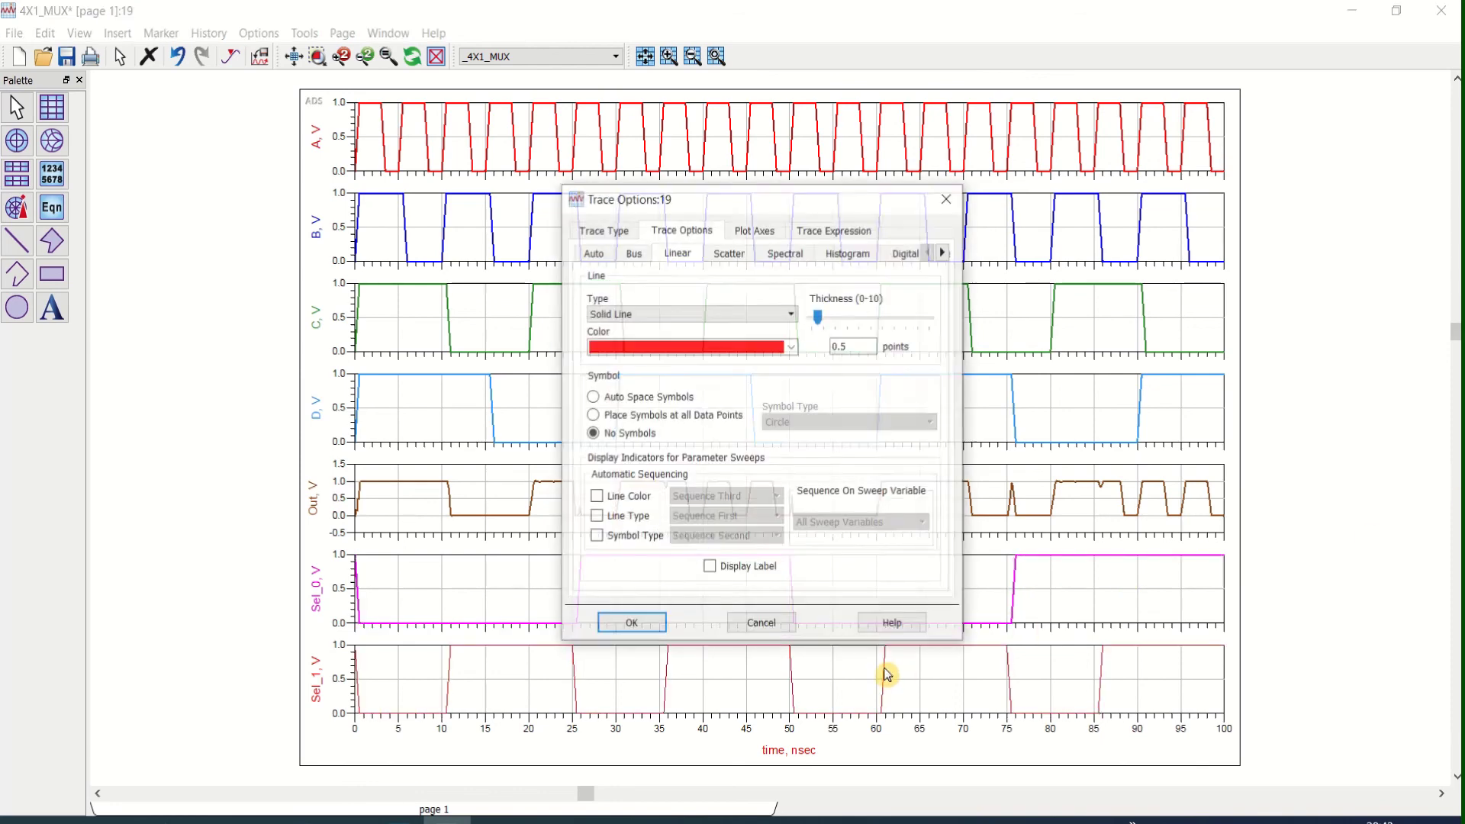
pyautogui.doubleClick(836, 346)
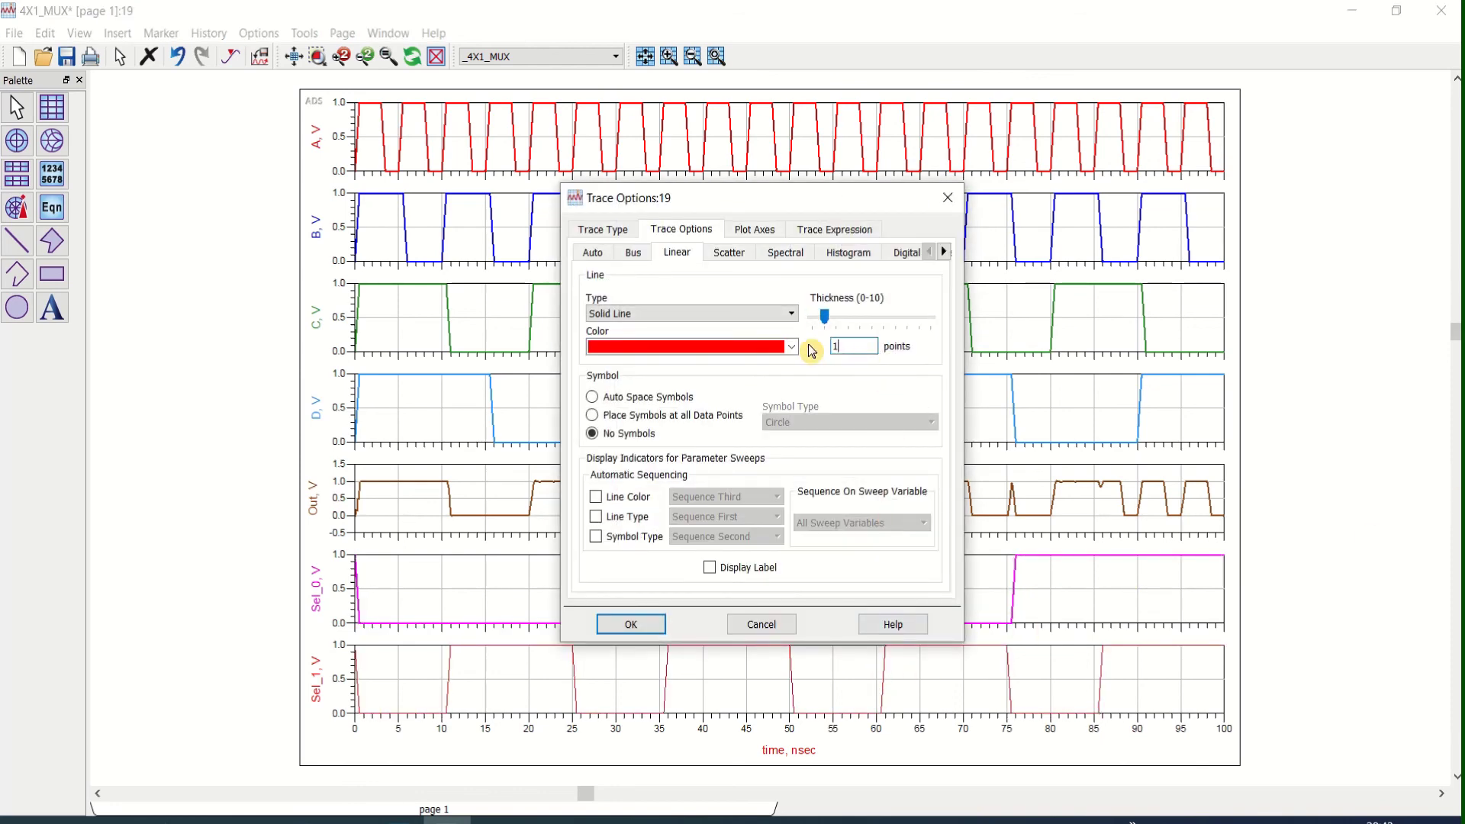
pyautogui.write('1.5')
pyautogui.click(758, 351)
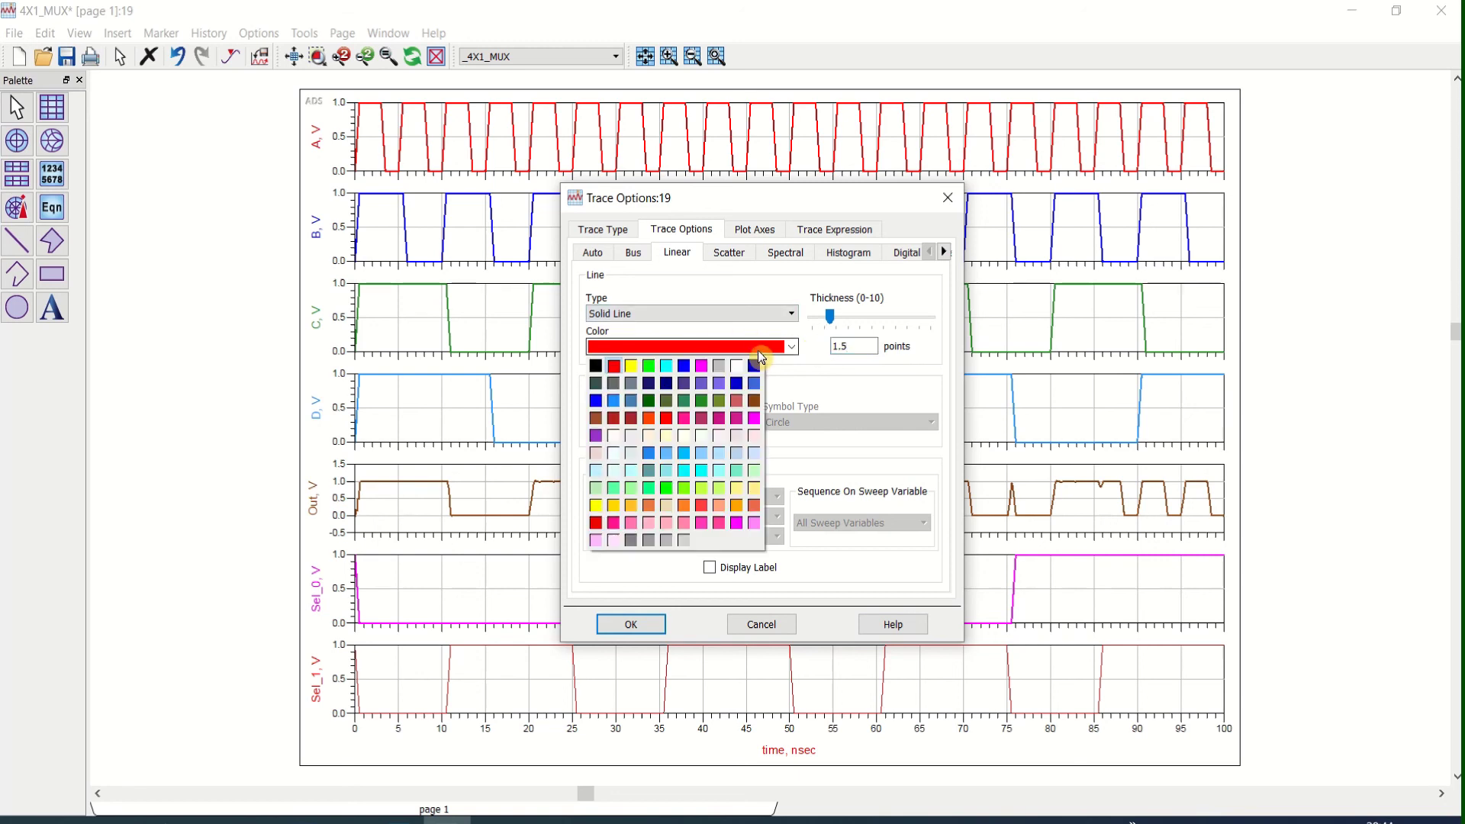
pyautogui.click(596, 442)
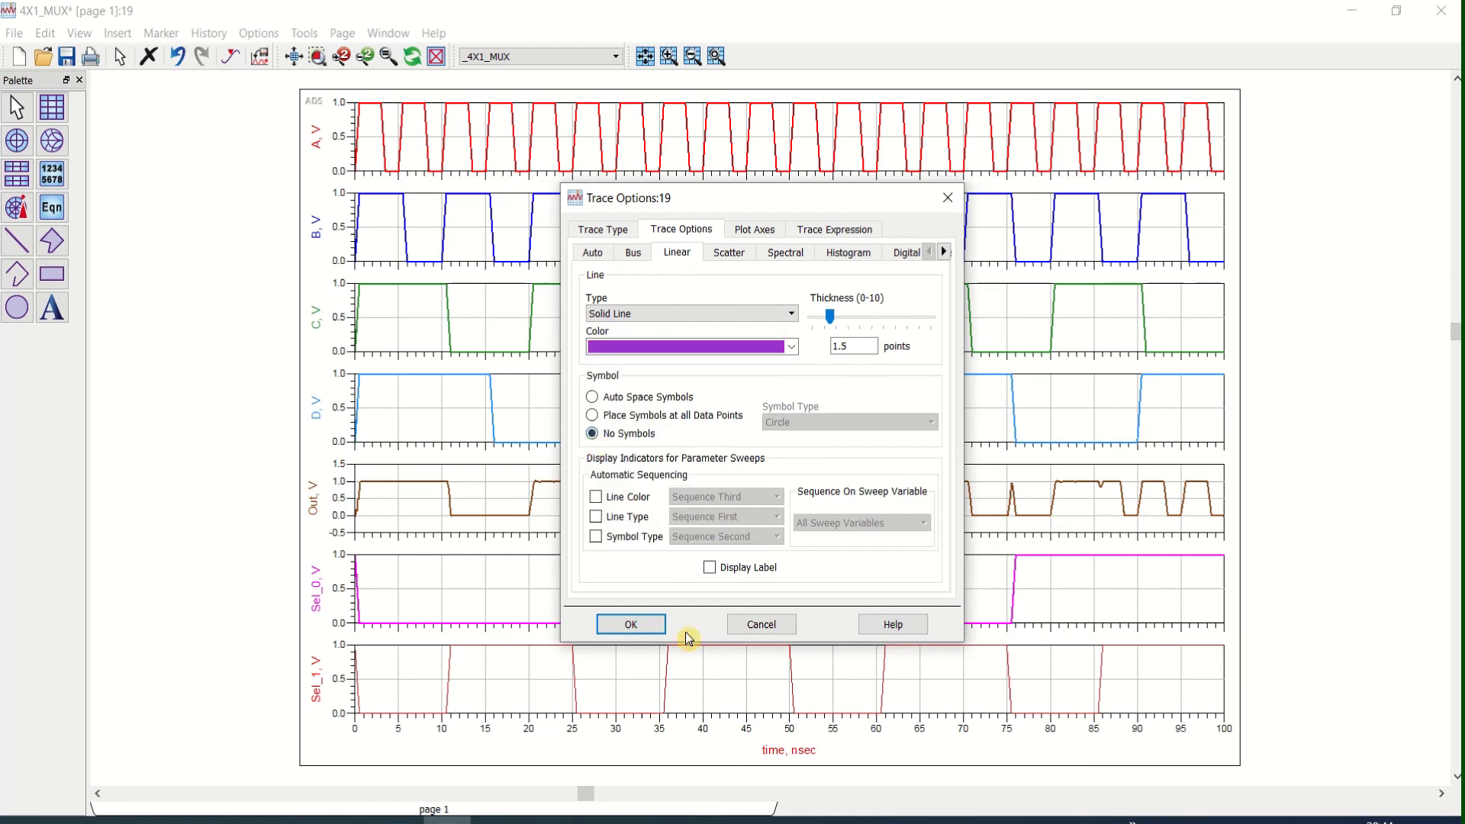
pyautogui.click(645, 625)
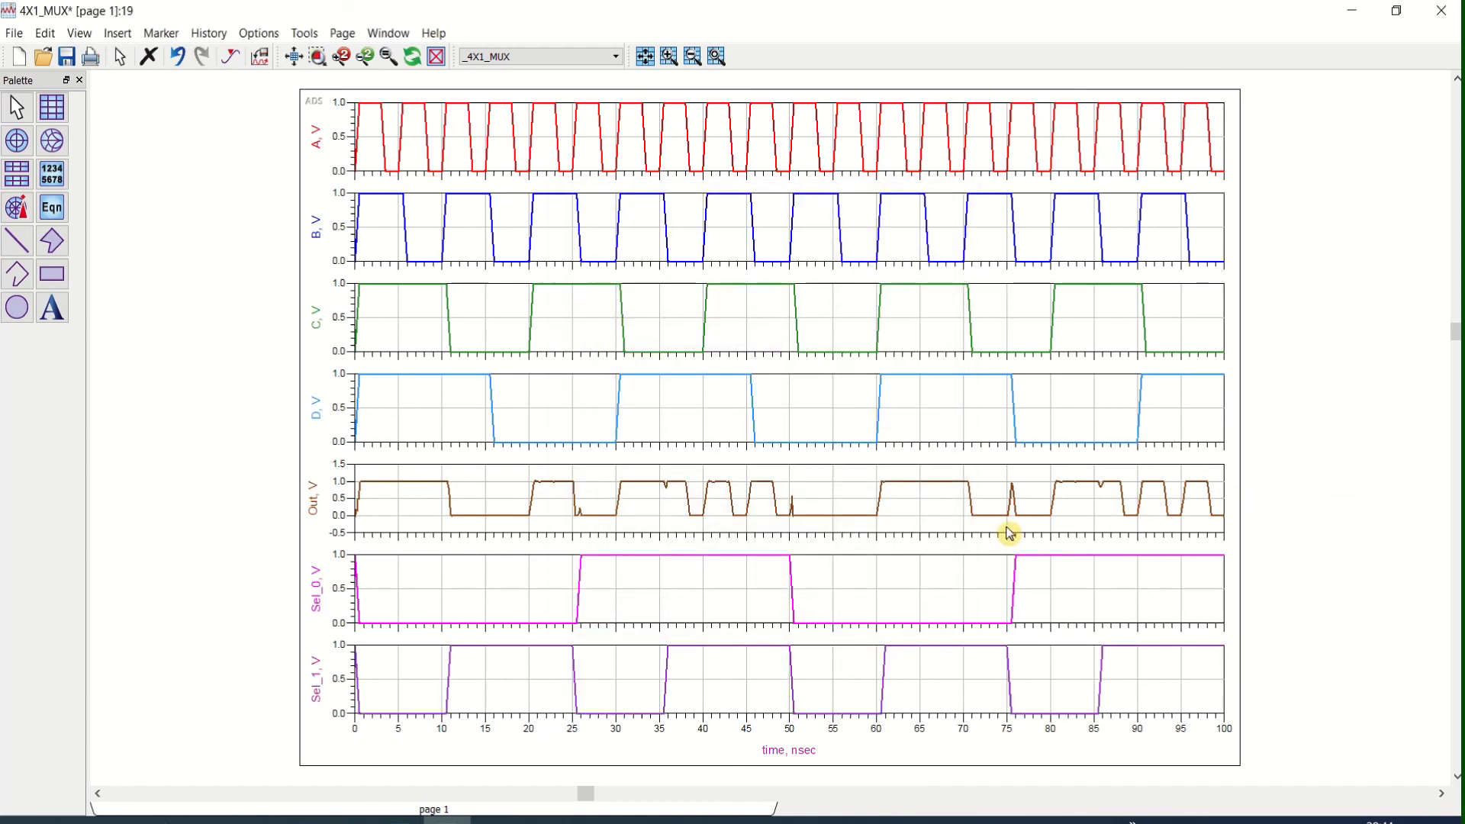
# Save the formatted waveform plot and close the results window to return to the 4X1_MUX schematic.
pyautogui.click(68, 57)
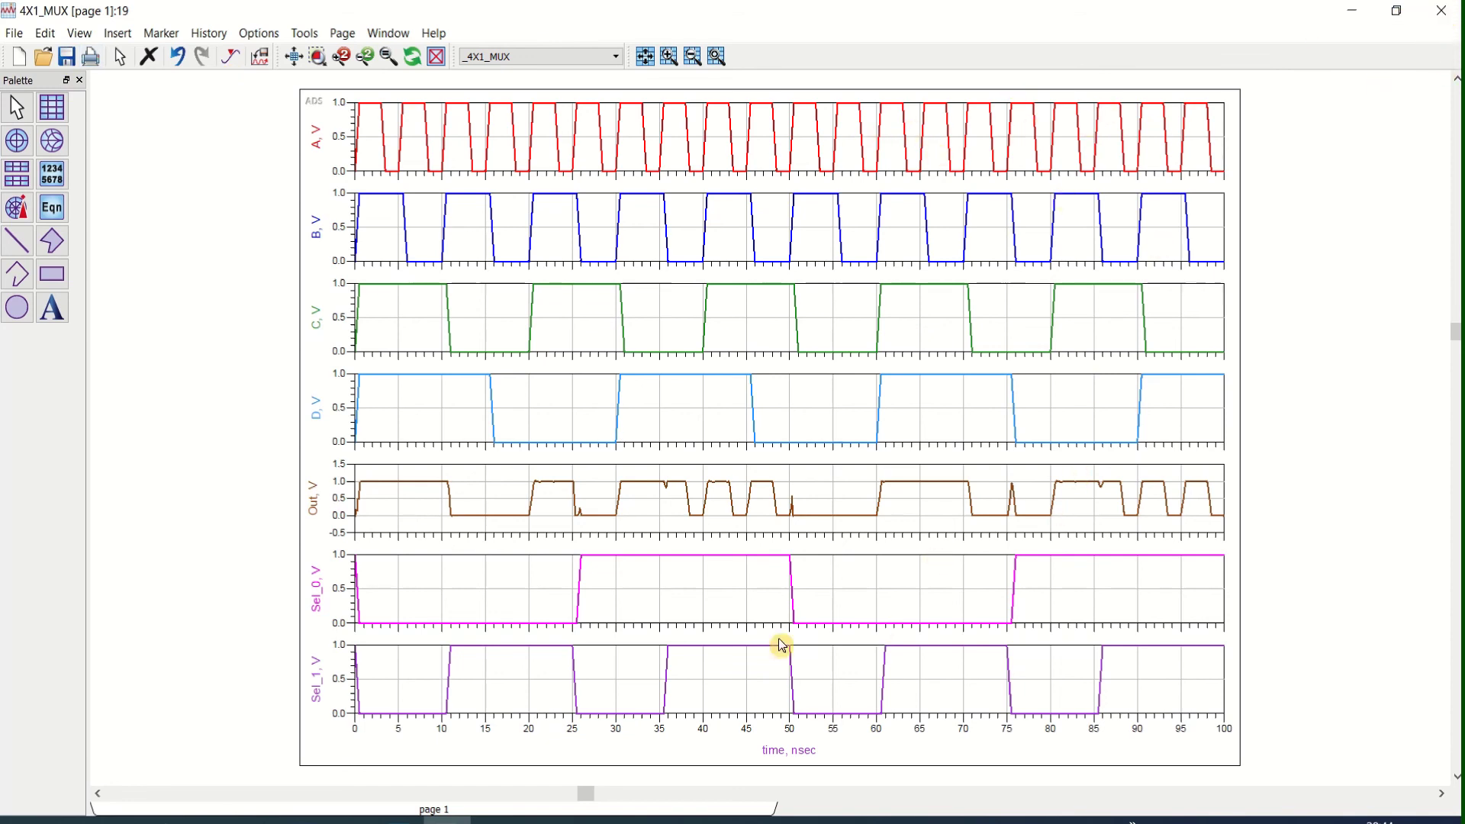
pyautogui.click(1444, 21)
pyautogui.click(651, 242)
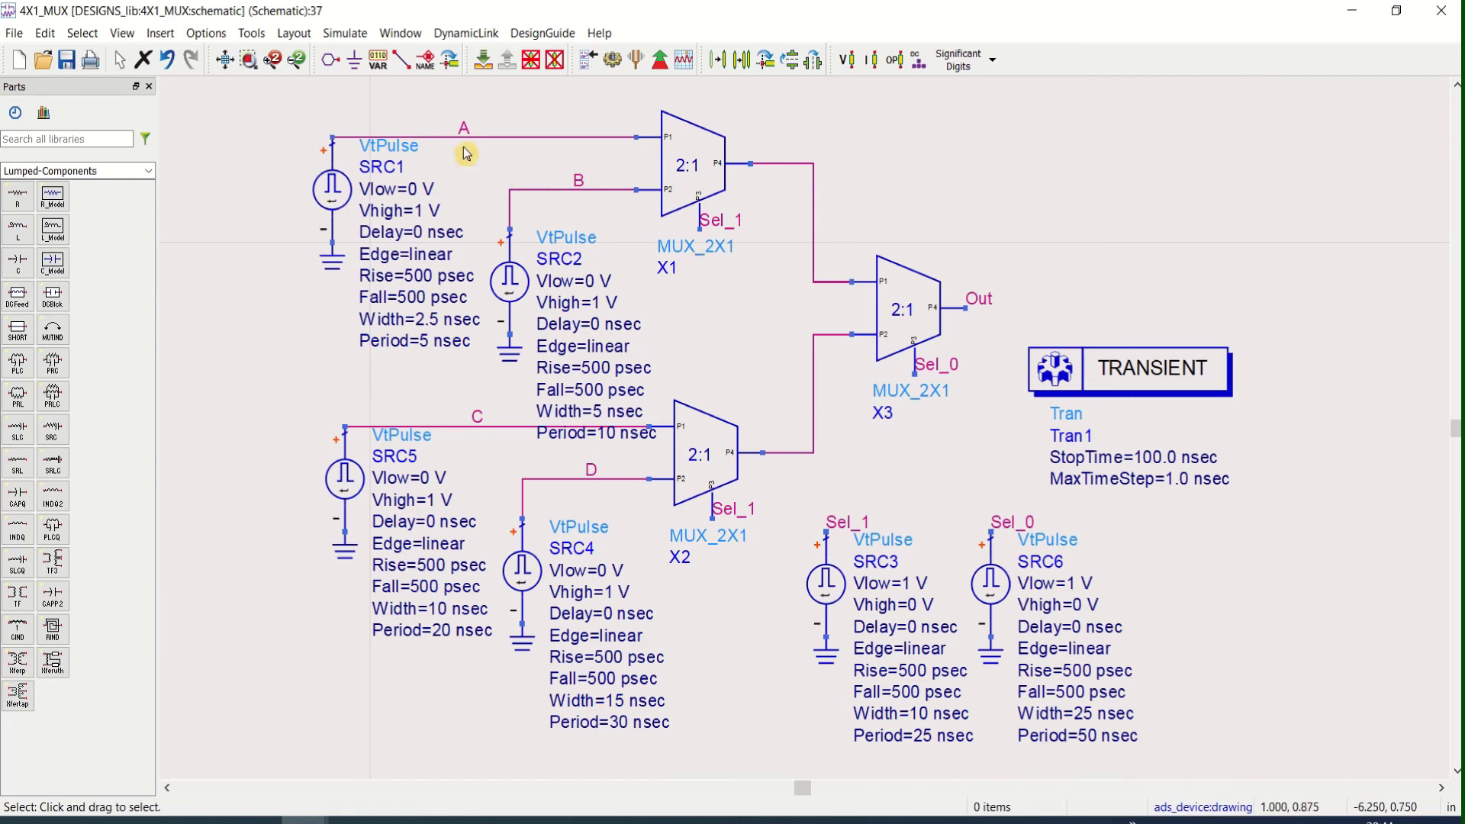
# Move the Sel_1 and Sel_0 pulse sources with their grounds slightly up in the schematic and clear the selection.
pyautogui.click(226, 61)
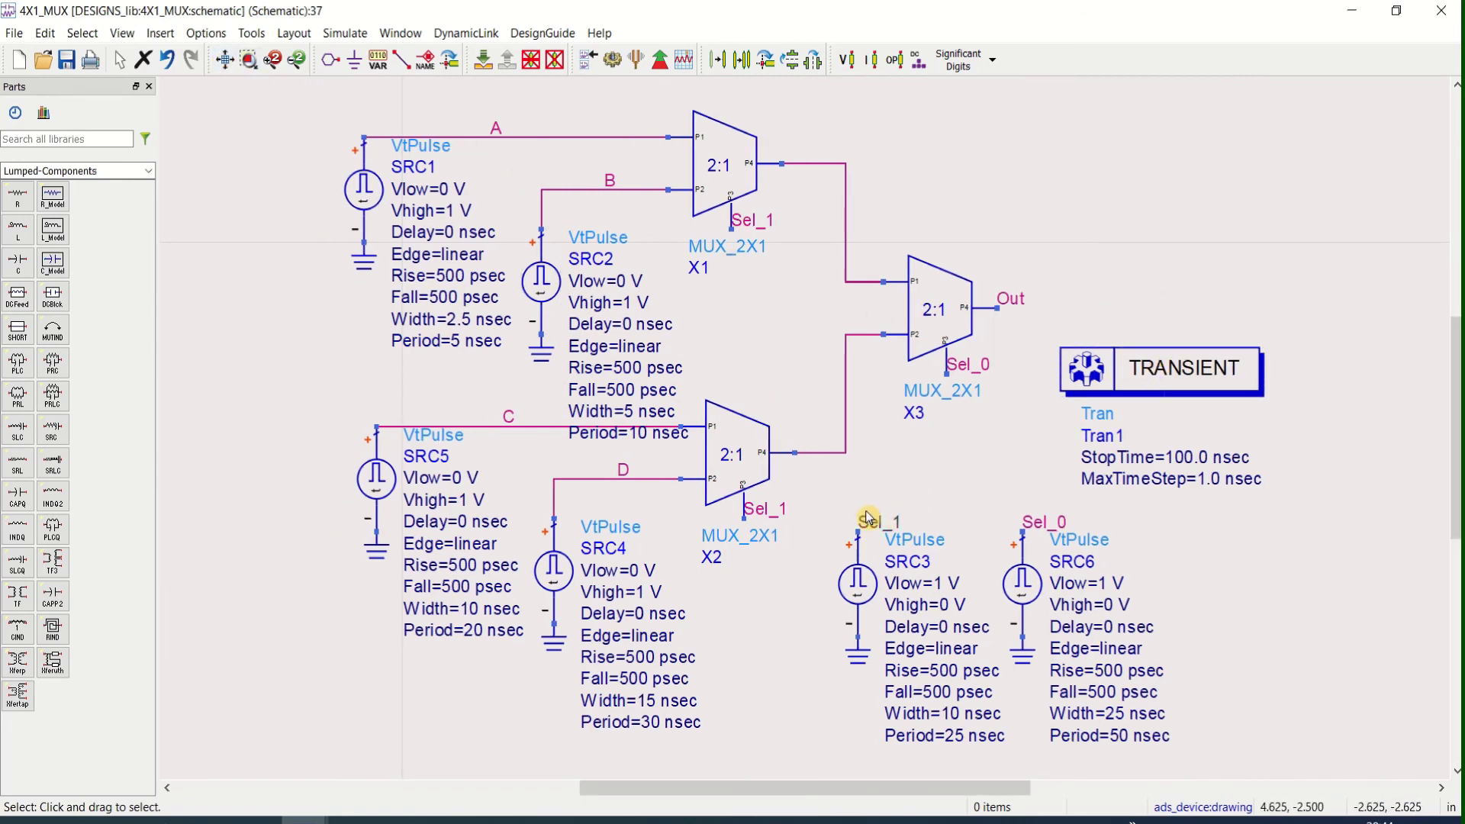
pyautogui.moveTo(834, 507); pyautogui.dragTo(1030, 563)
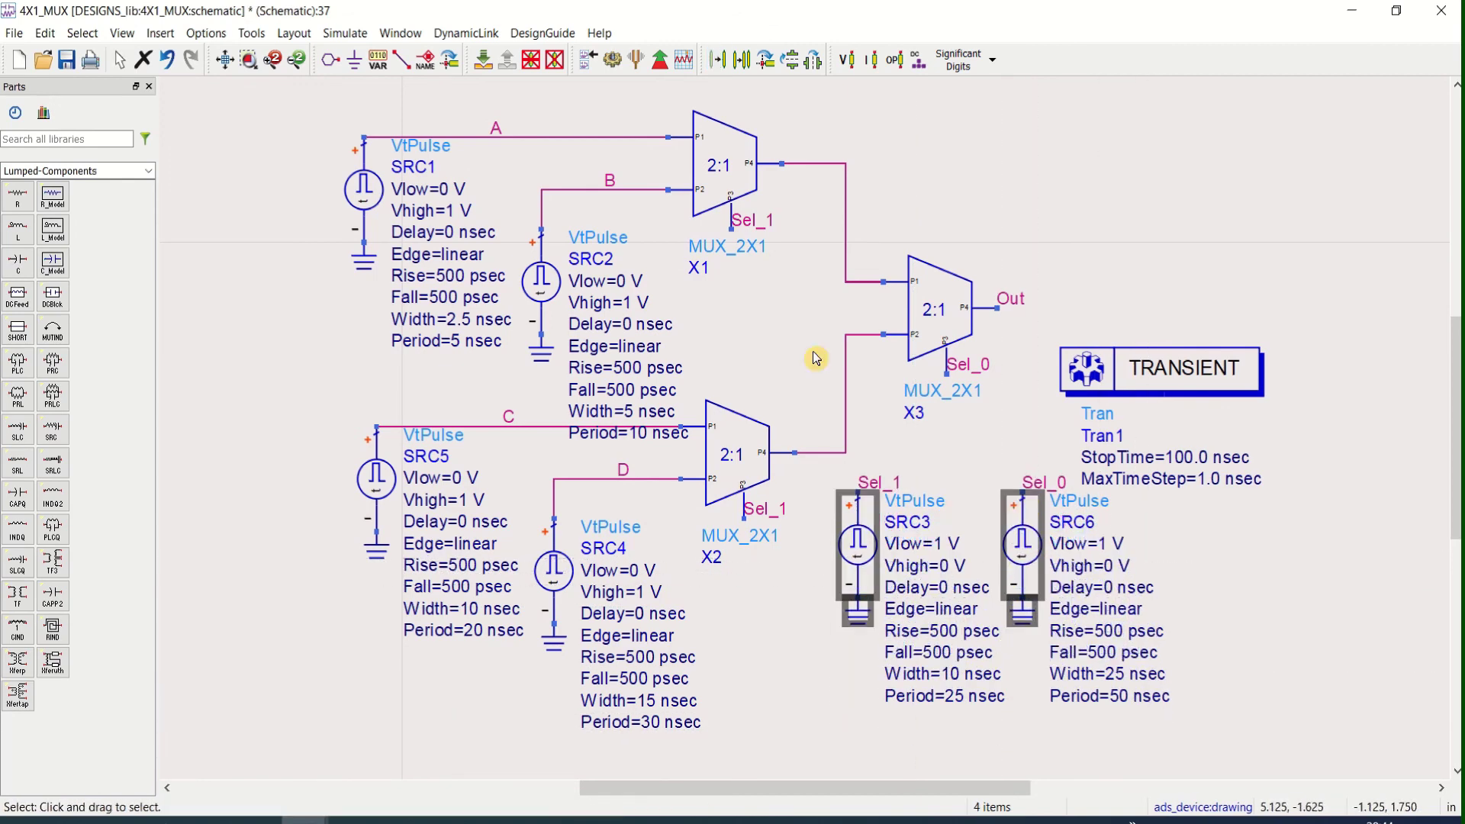
pyautogui.click(226, 63)
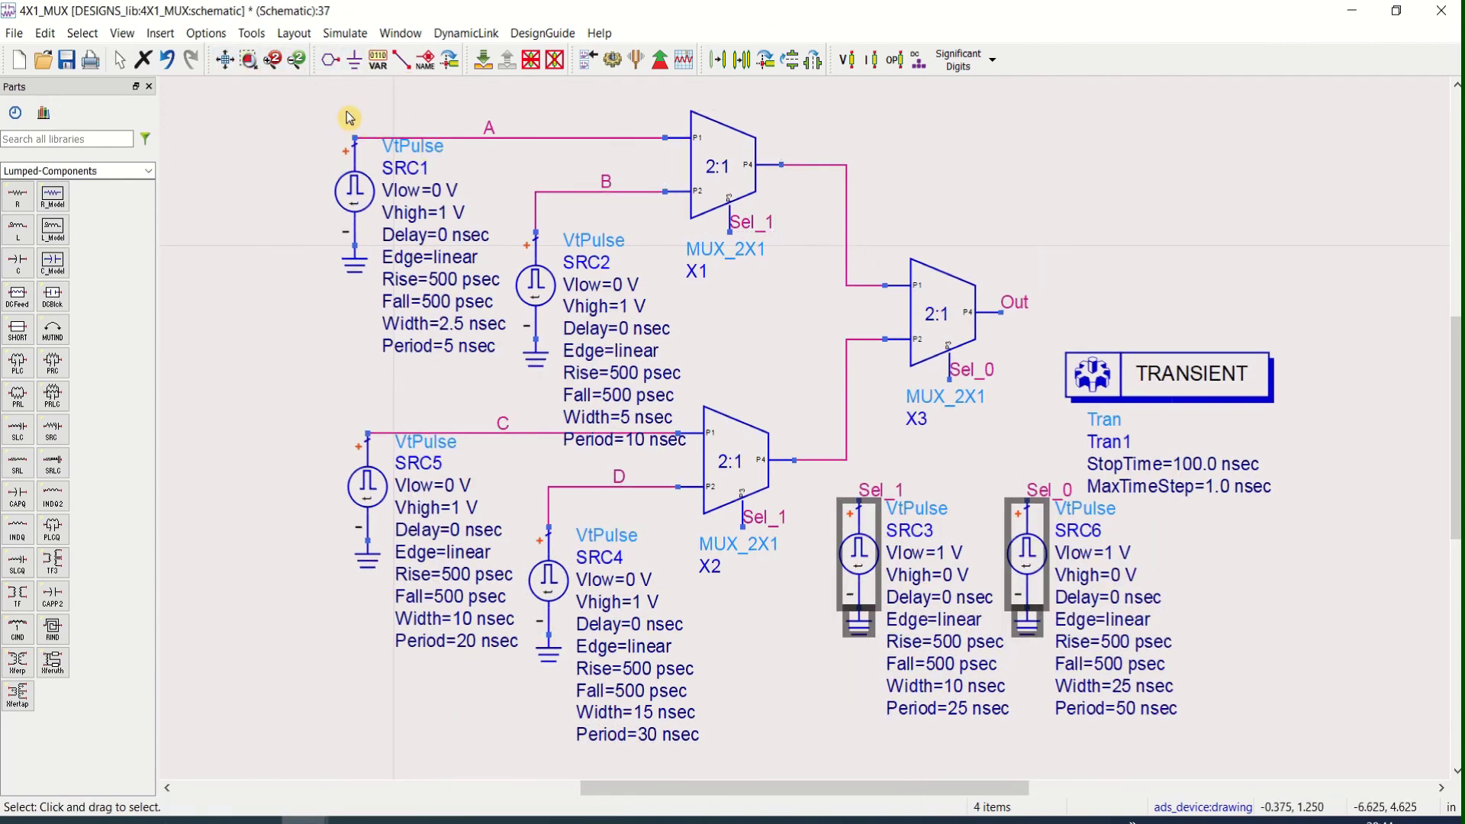
pyautogui.click(249, 88)
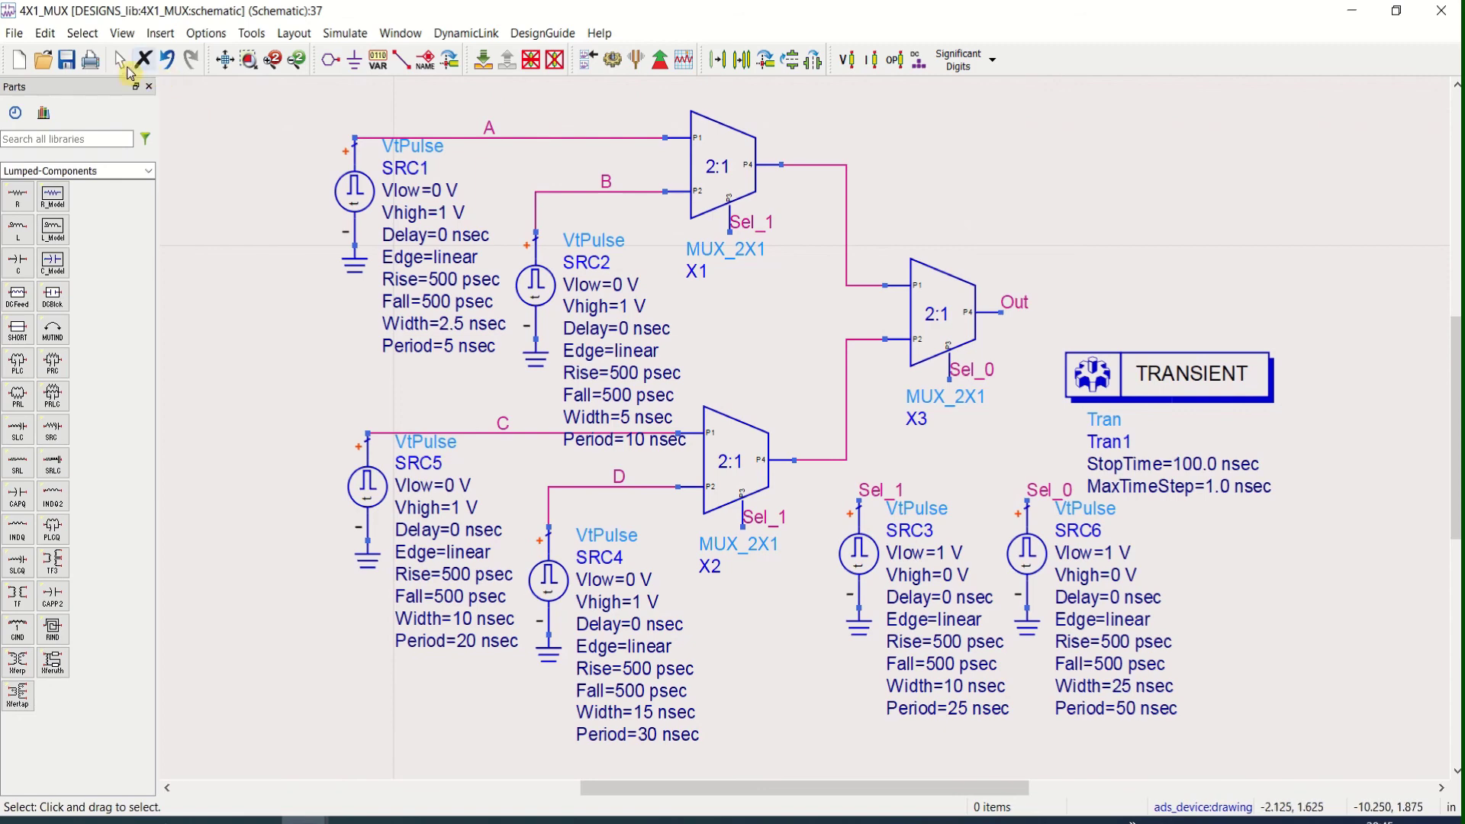
# Rerun the transient simulation of the rearranged schematic, check the waveforms and close the results window.
pyautogui.click(615, 64)
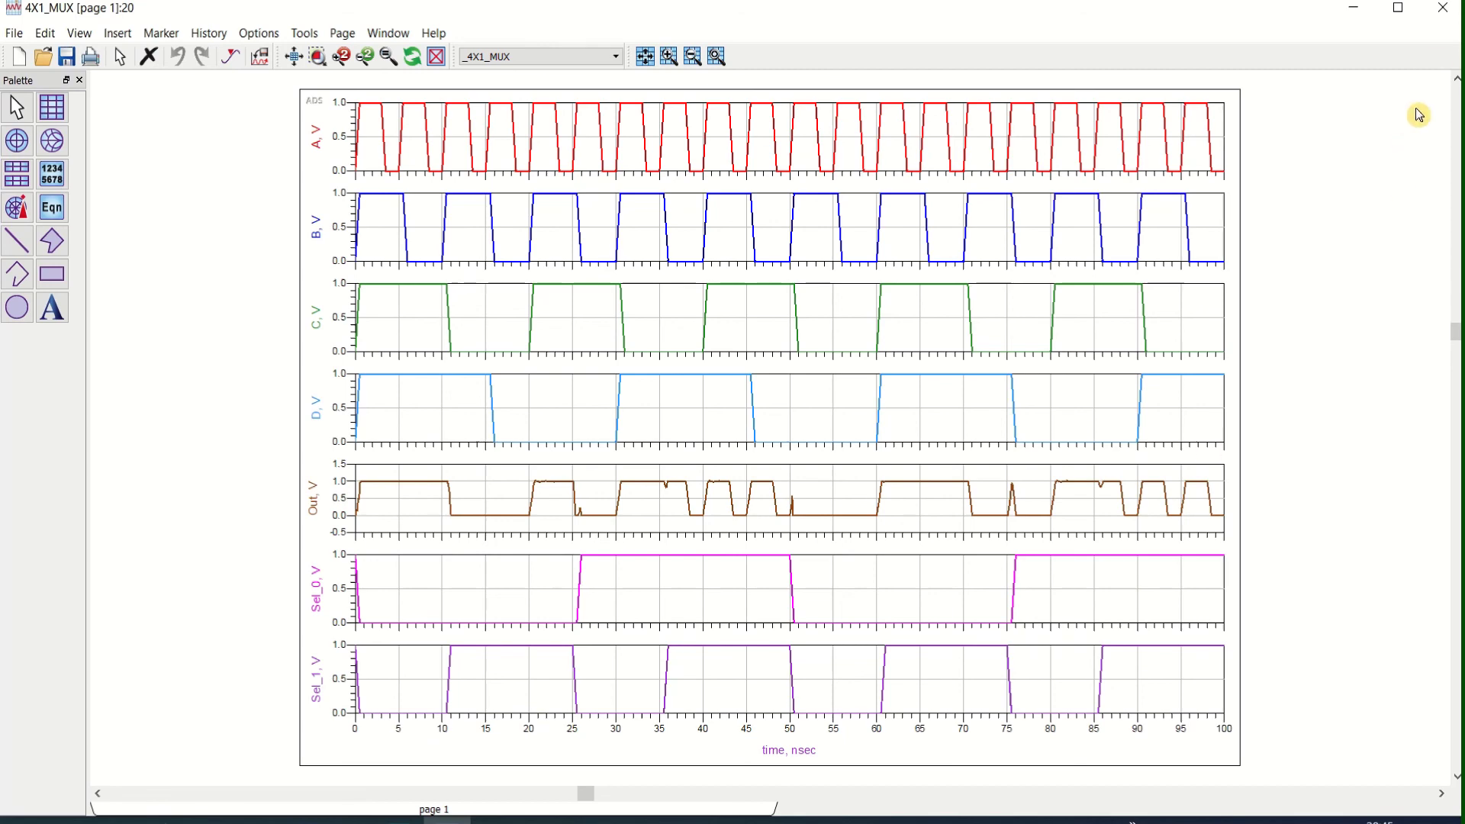
pyautogui.click(1446, 10)
pyautogui.click(645, 240)
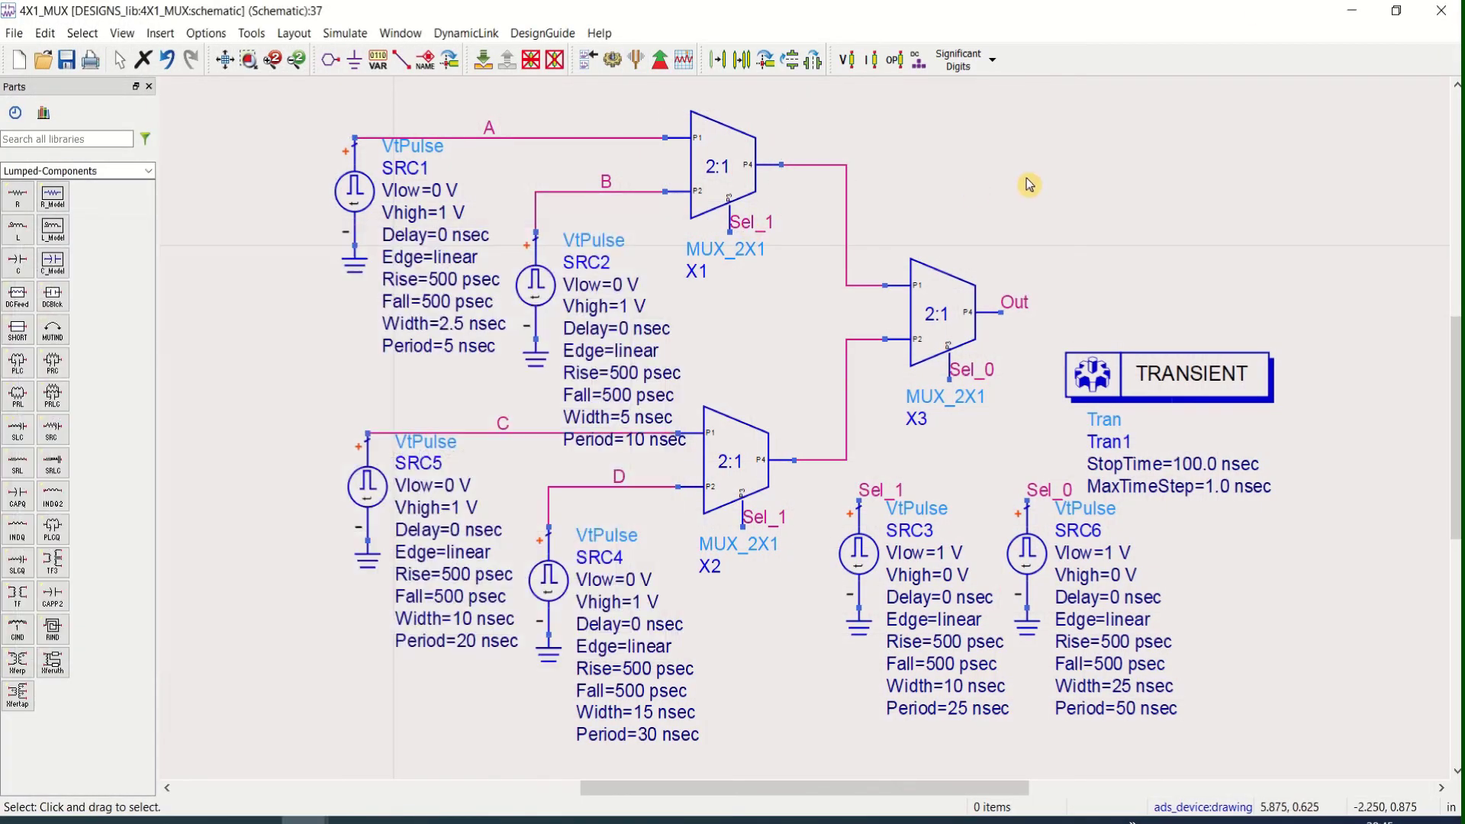